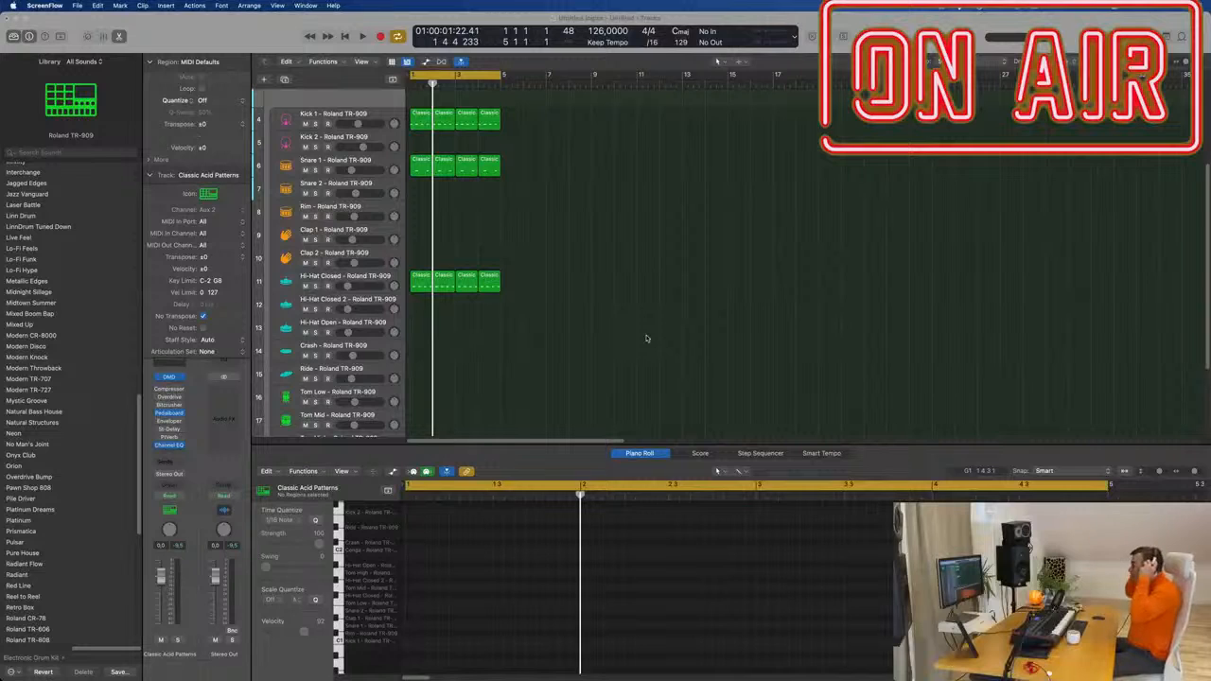
Play the four-bar TR-909 kick, snare and hi-hat loop to hear the groove.
left_click(615, 204)
scroll(568, 189, "up", 5)
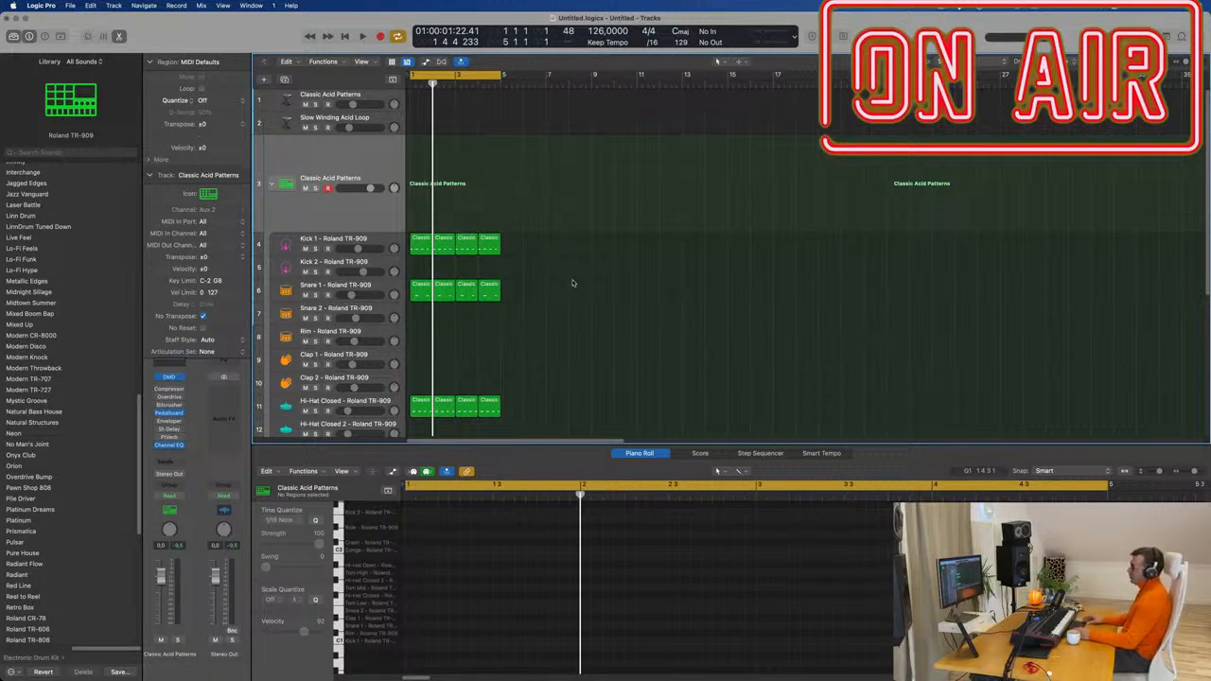
key("space")
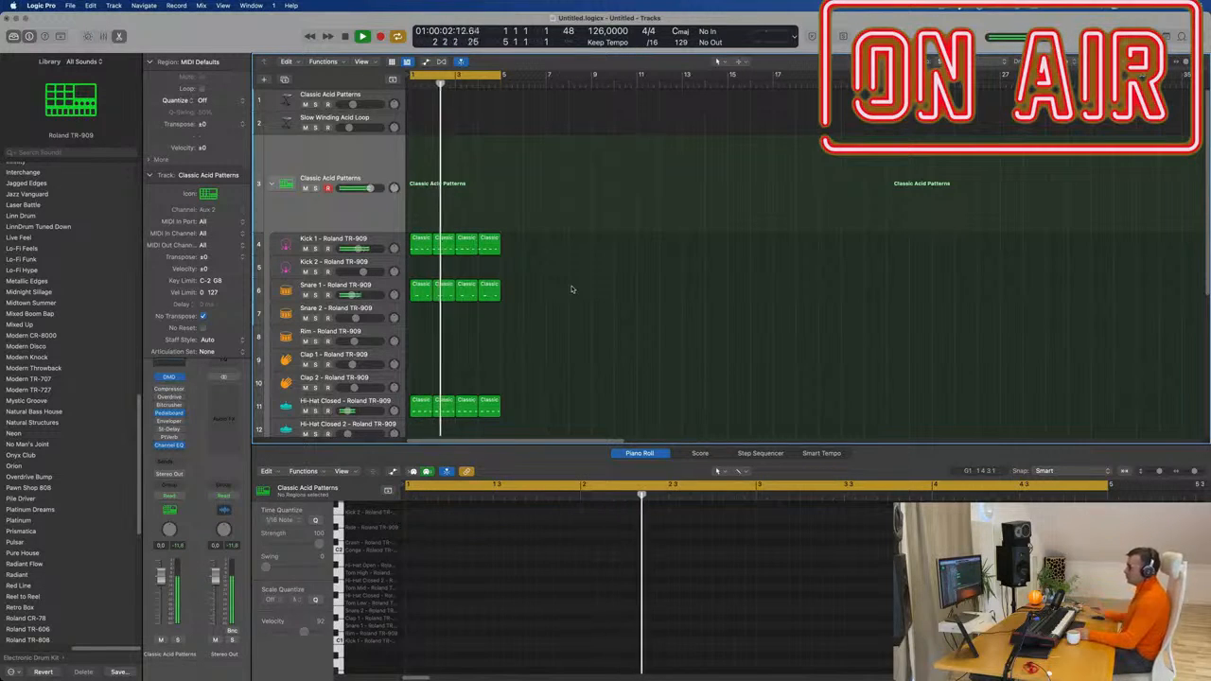
key("space")
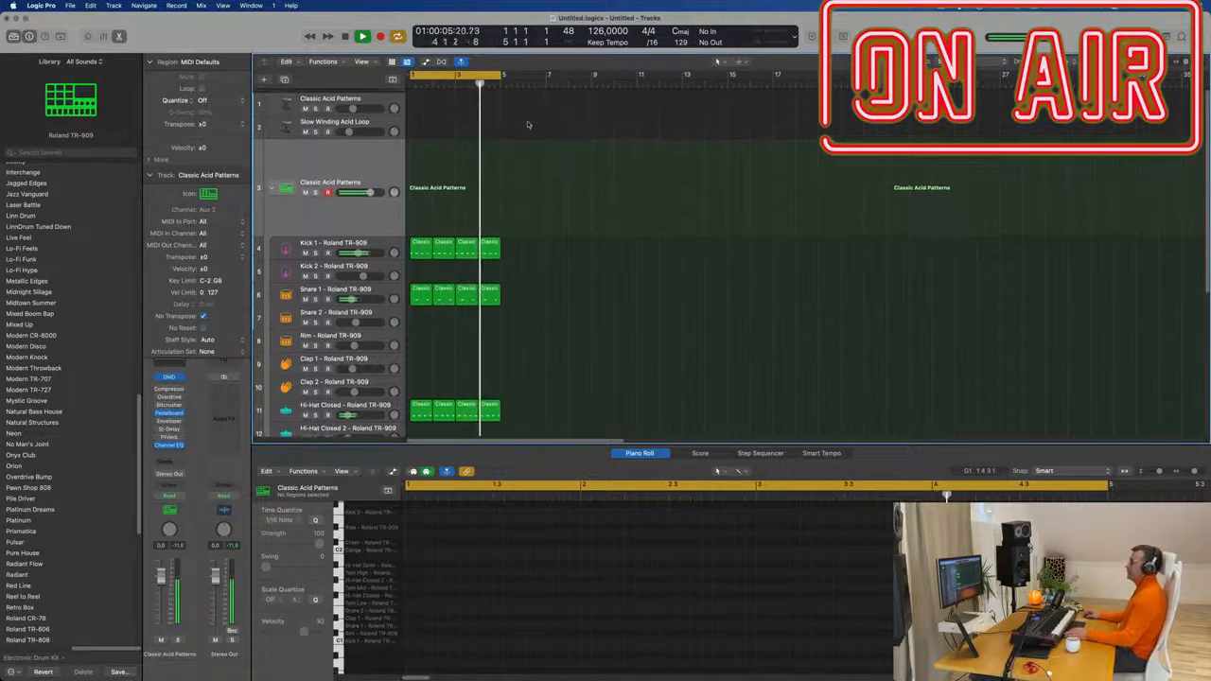
Enlarge the first Classic Acid Patterns synth track and record a held note on it over the drum loop.
left_click(375, 99)
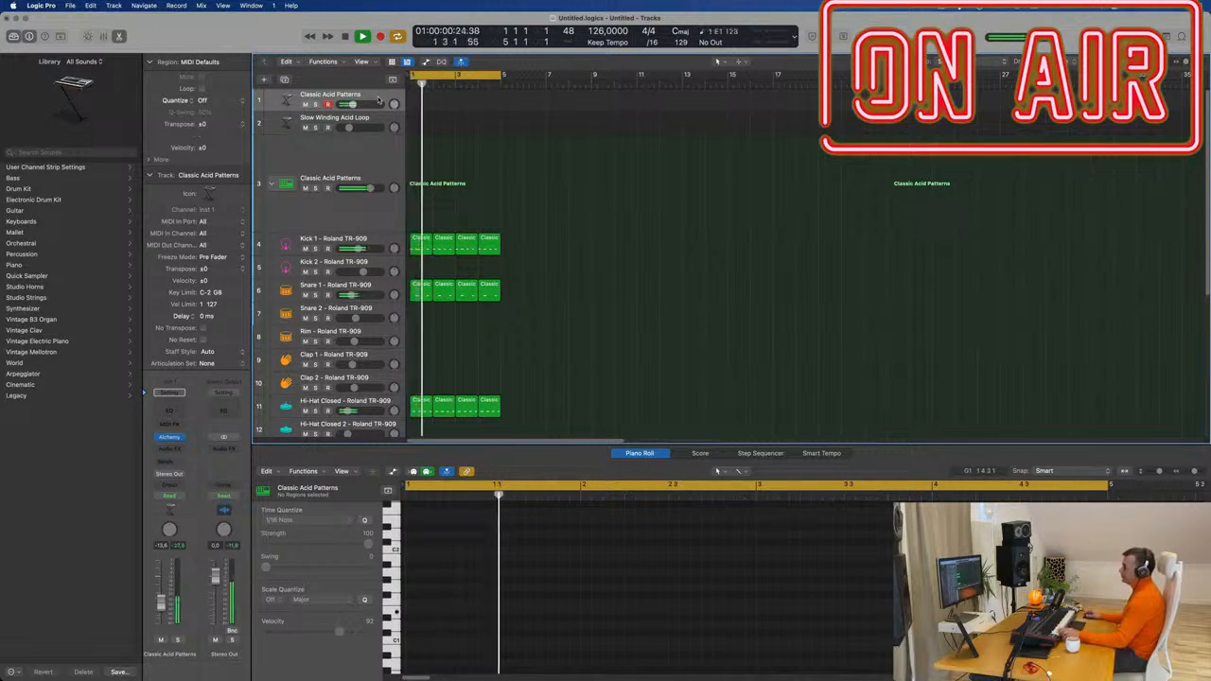
left_click_drag(386, 102, 378, 141)
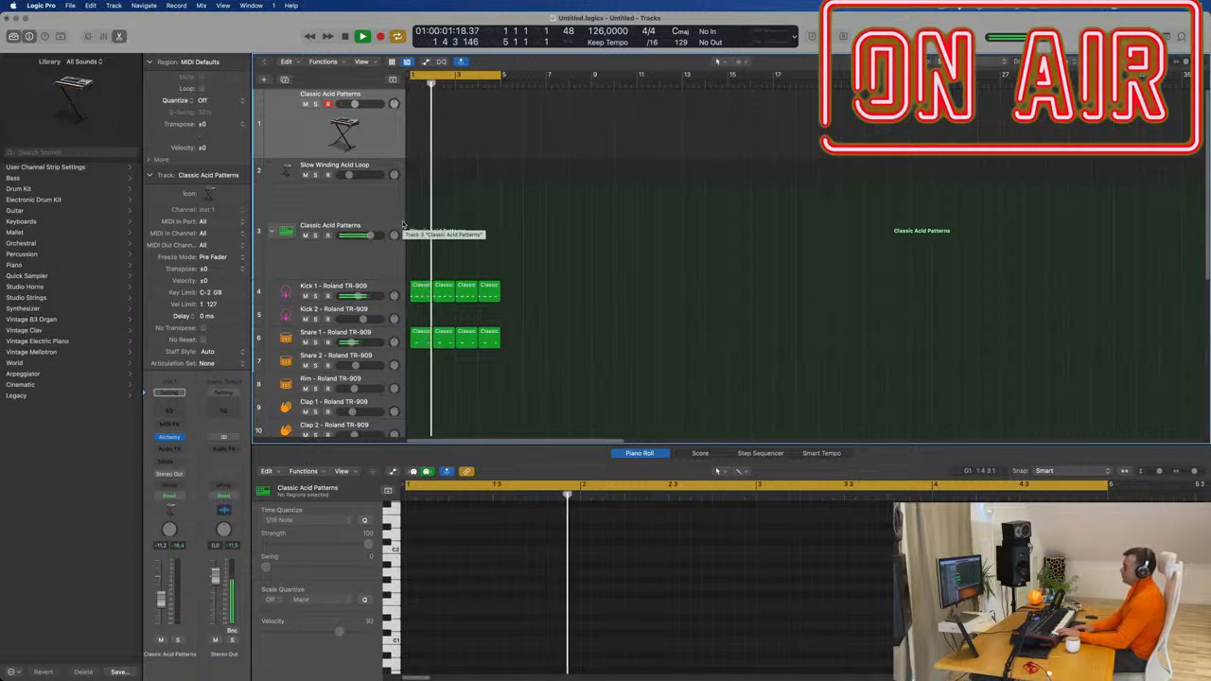
key("r")
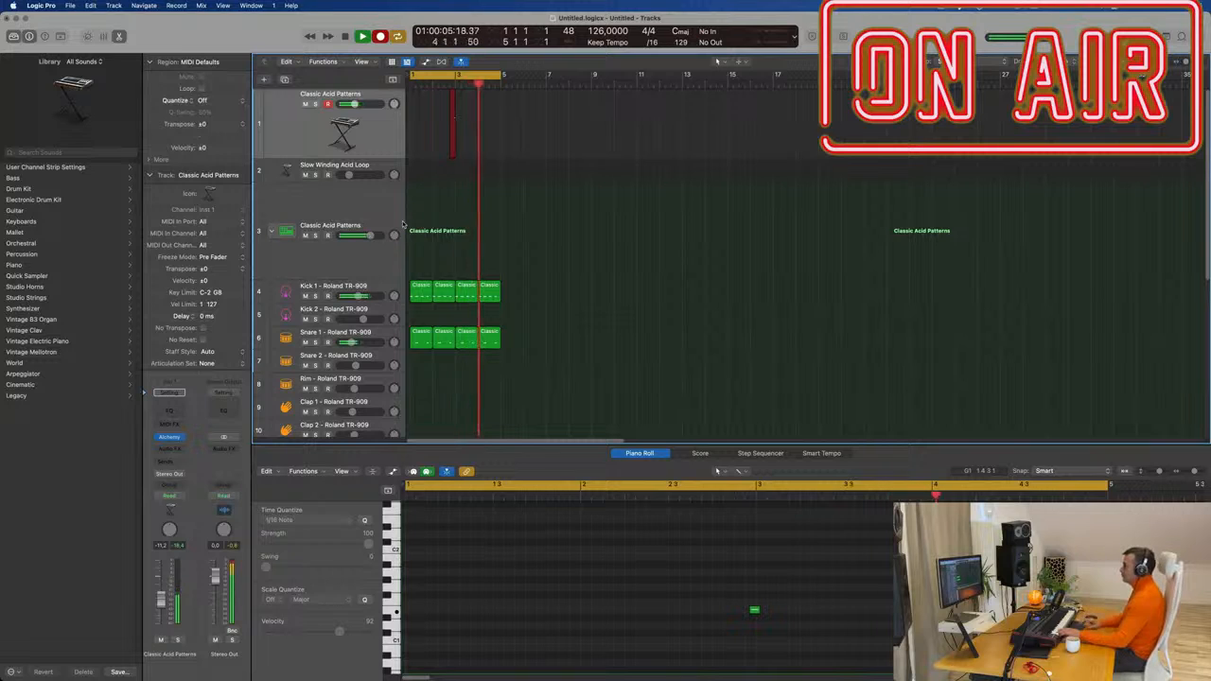
key("space")
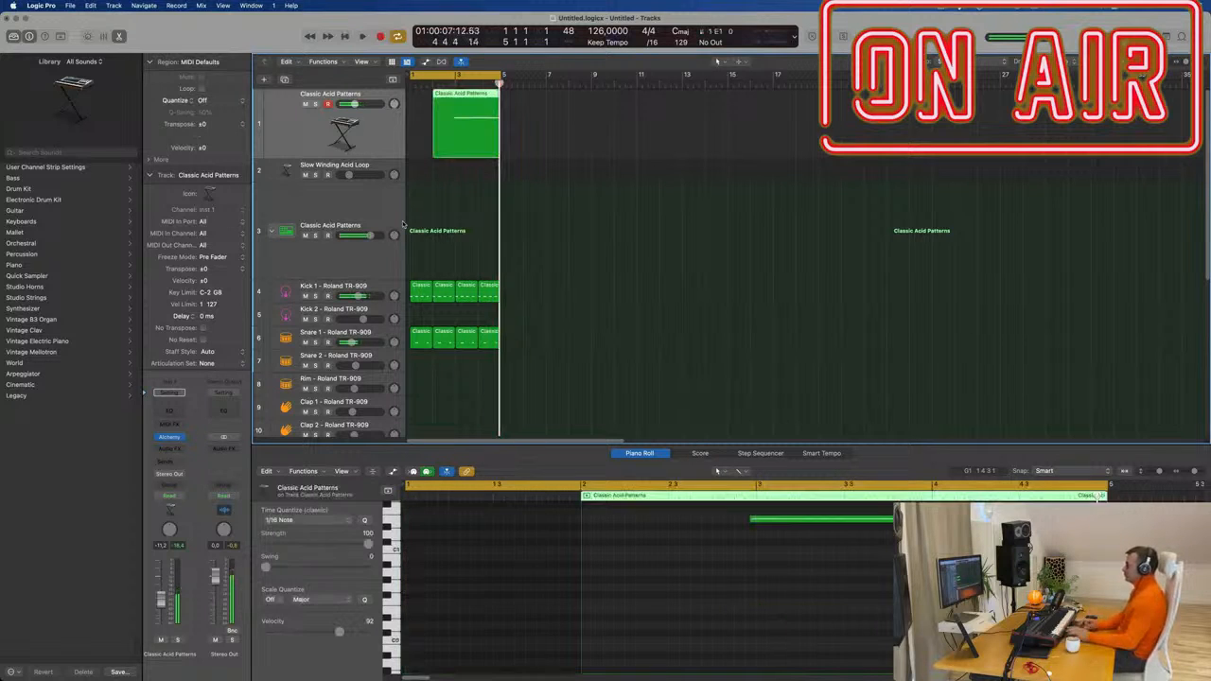
Divide the recorded acid region at bar 3, fill bars 1 to 4 with two two-bar regions, and play the loop.
left_click_drag(804, 516, 811, 533)
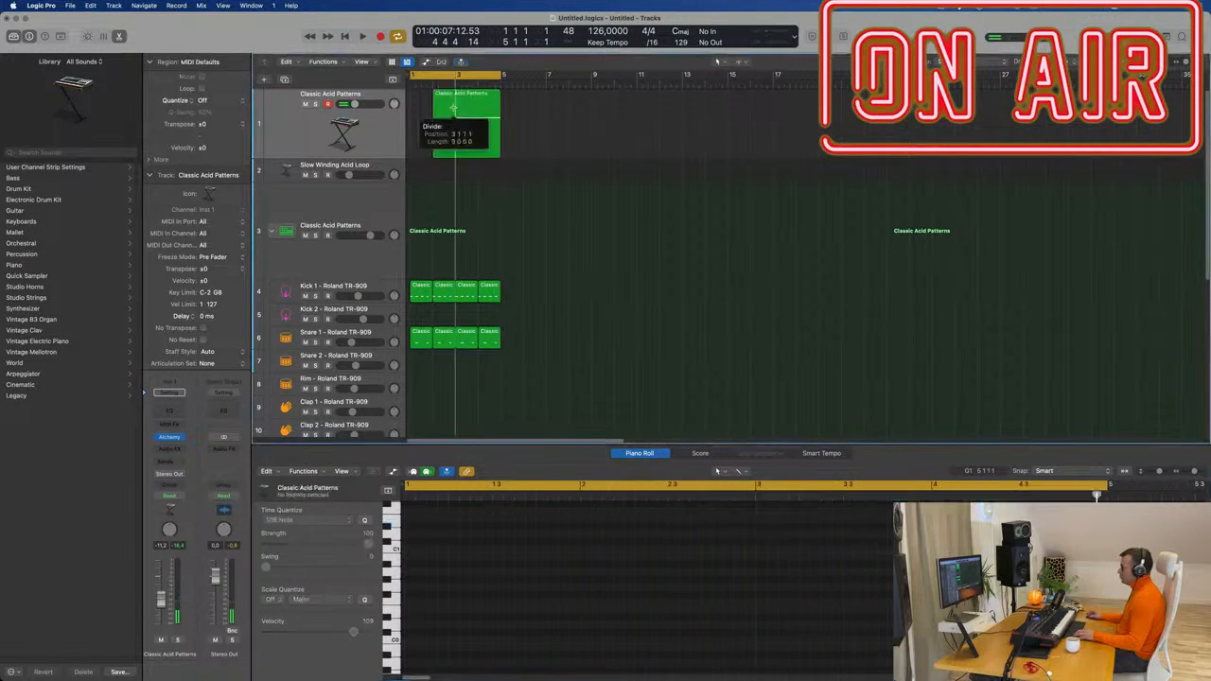
left_click_drag(434, 104, 459, 103)
key("Return")
key("space")
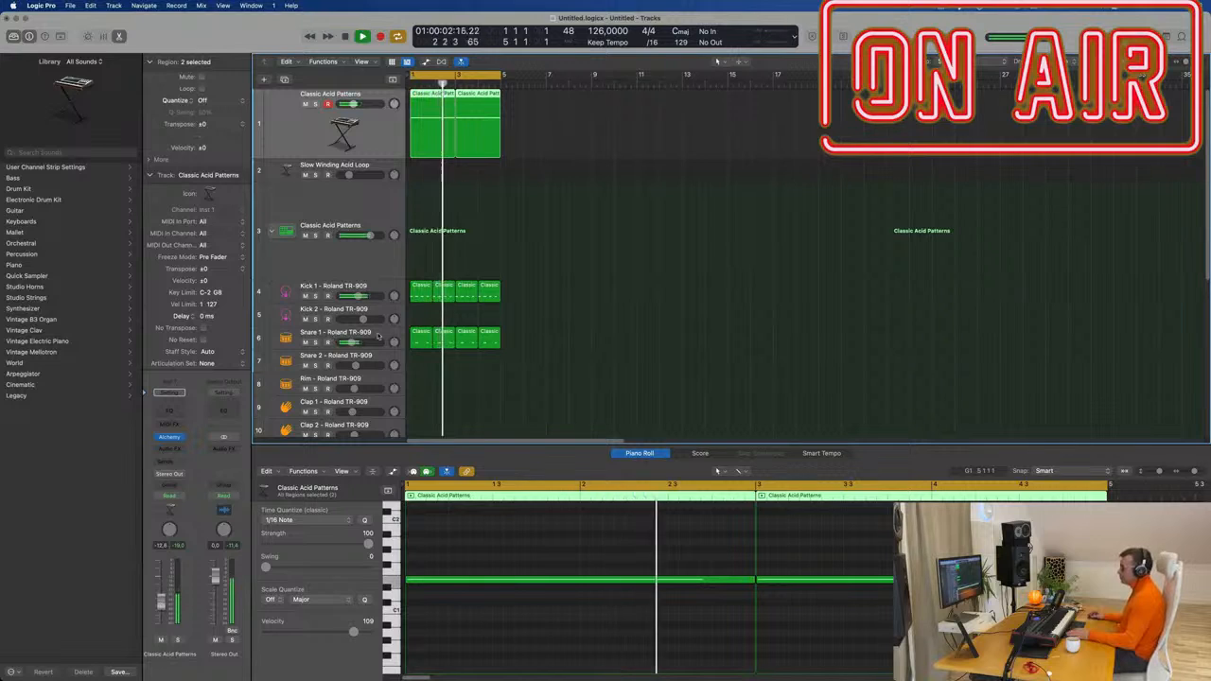
key("Down")
key("Down")
key("Down")
key("Down")
key("Down")
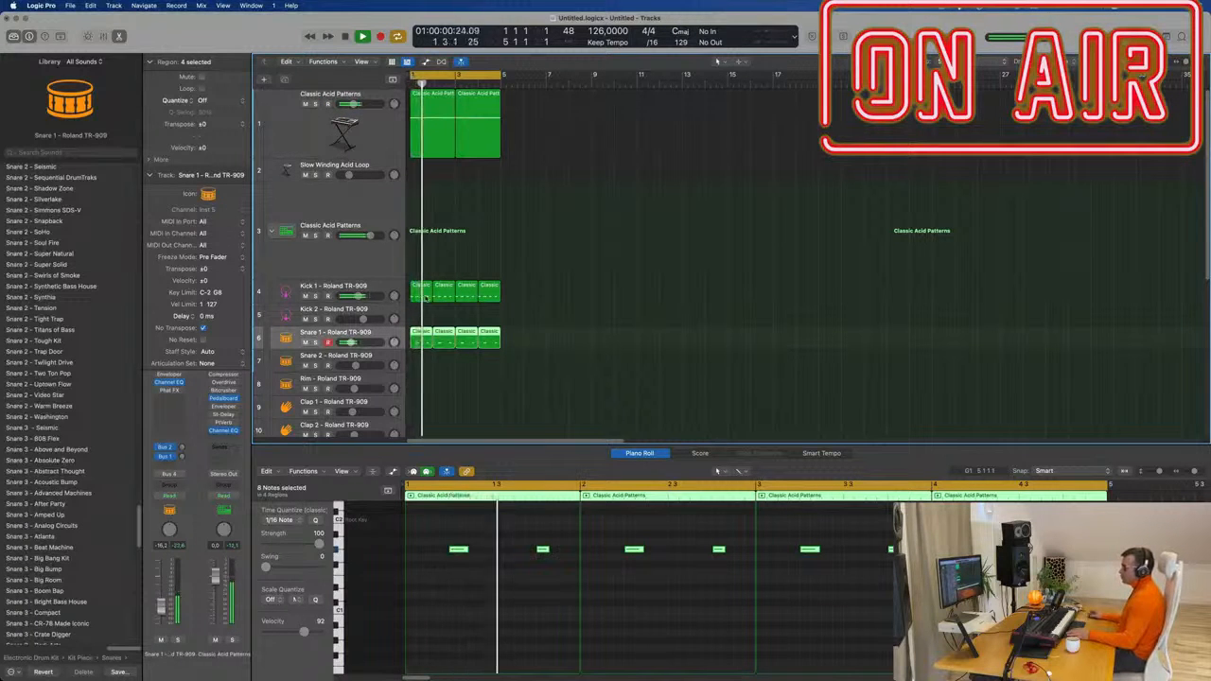
Open the Alchemy synth of the first Classic Acid Patterns track and show its arpeggiator settings.
left_click(388, 143)
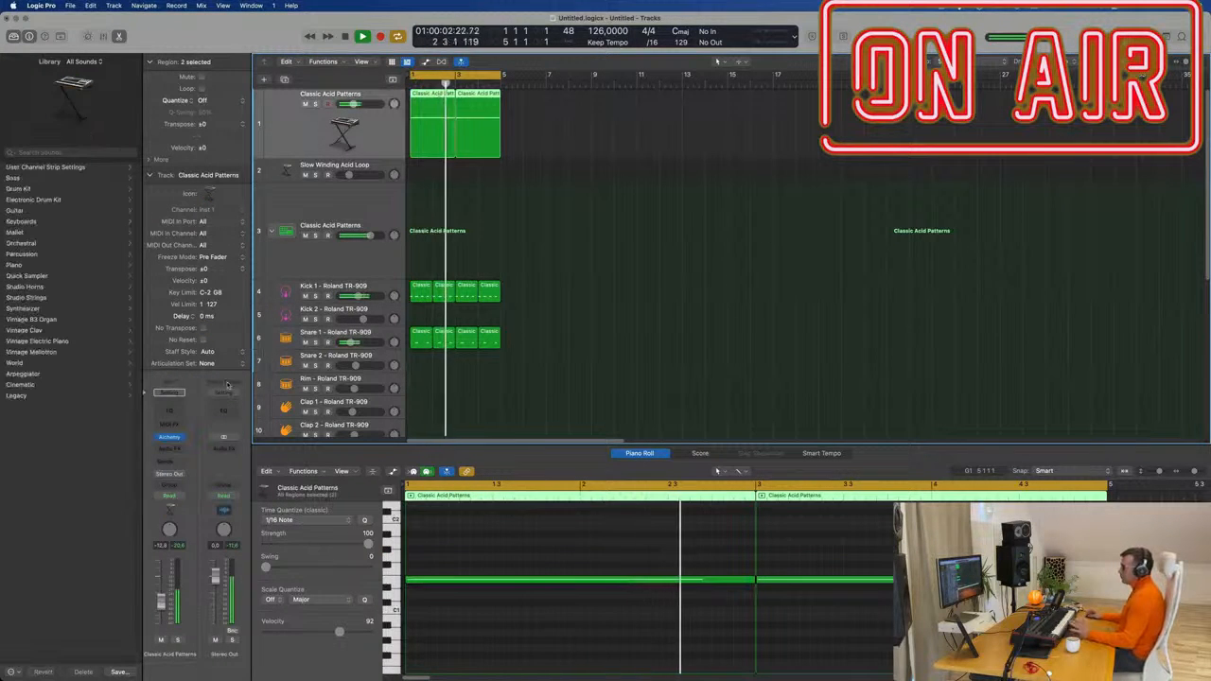
left_click(169, 437)
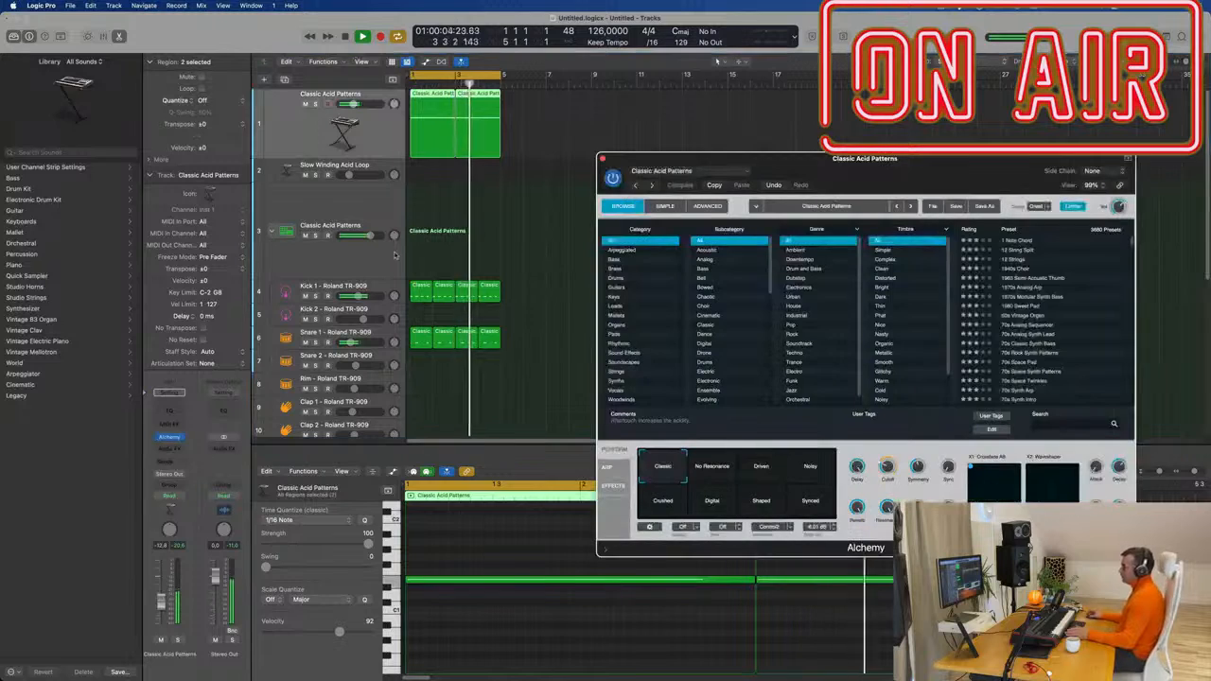
left_click_drag(904, 163, 703, 103)
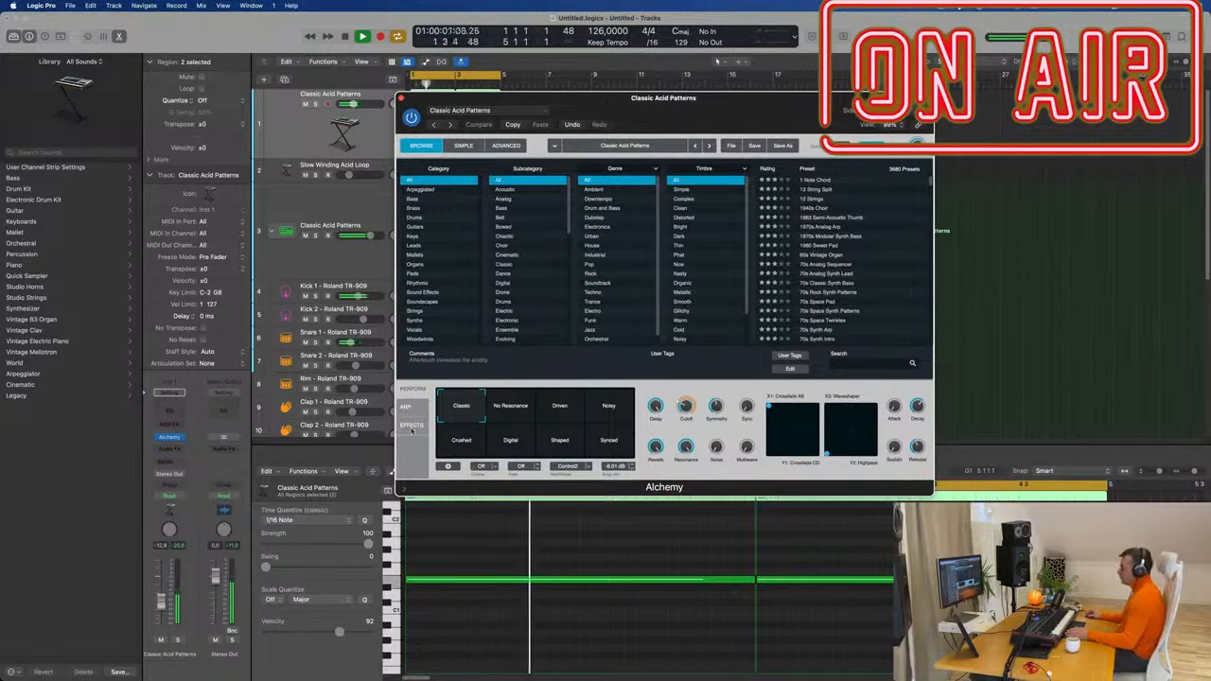
left_click(406, 407)
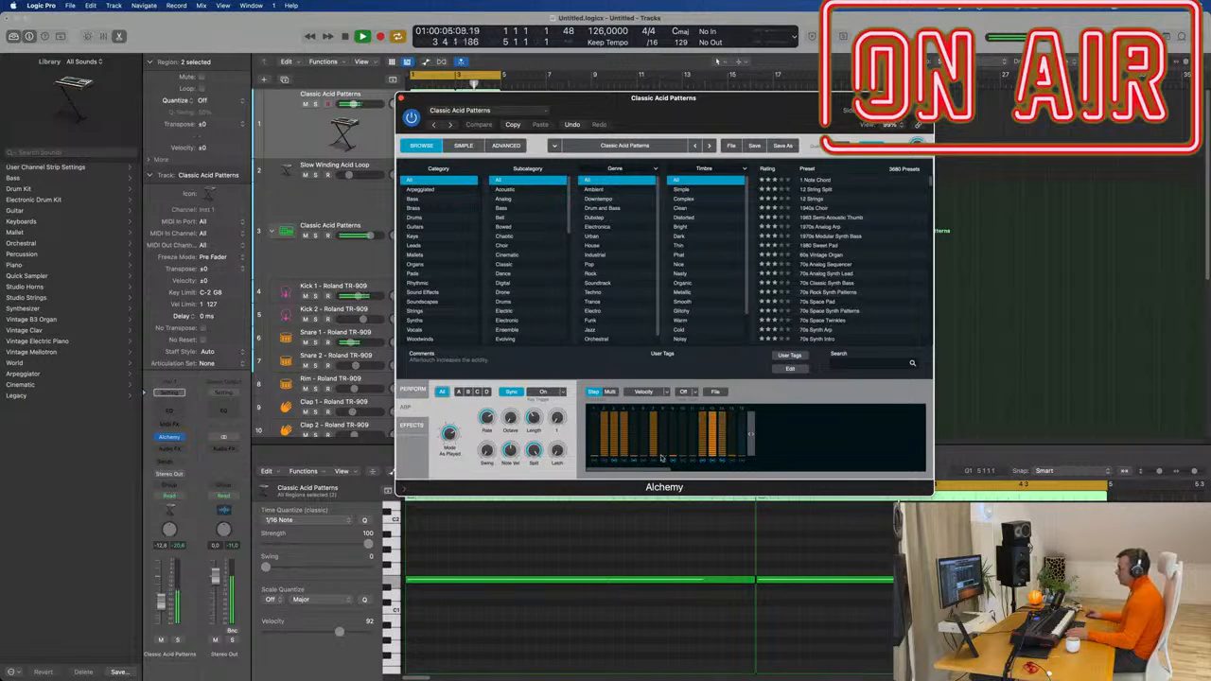
Raise the Tune values of steps 5, 6 and 10 in the arpeggiator sequence.
left_click(662, 391)
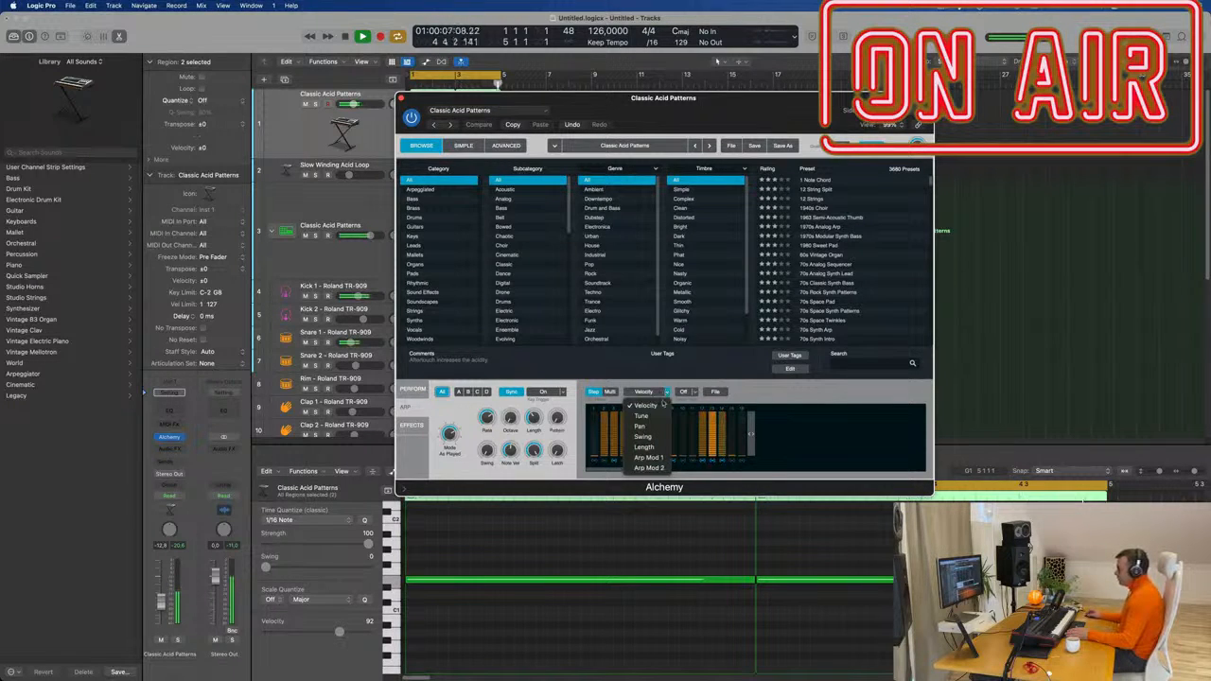
left_click(661, 416)
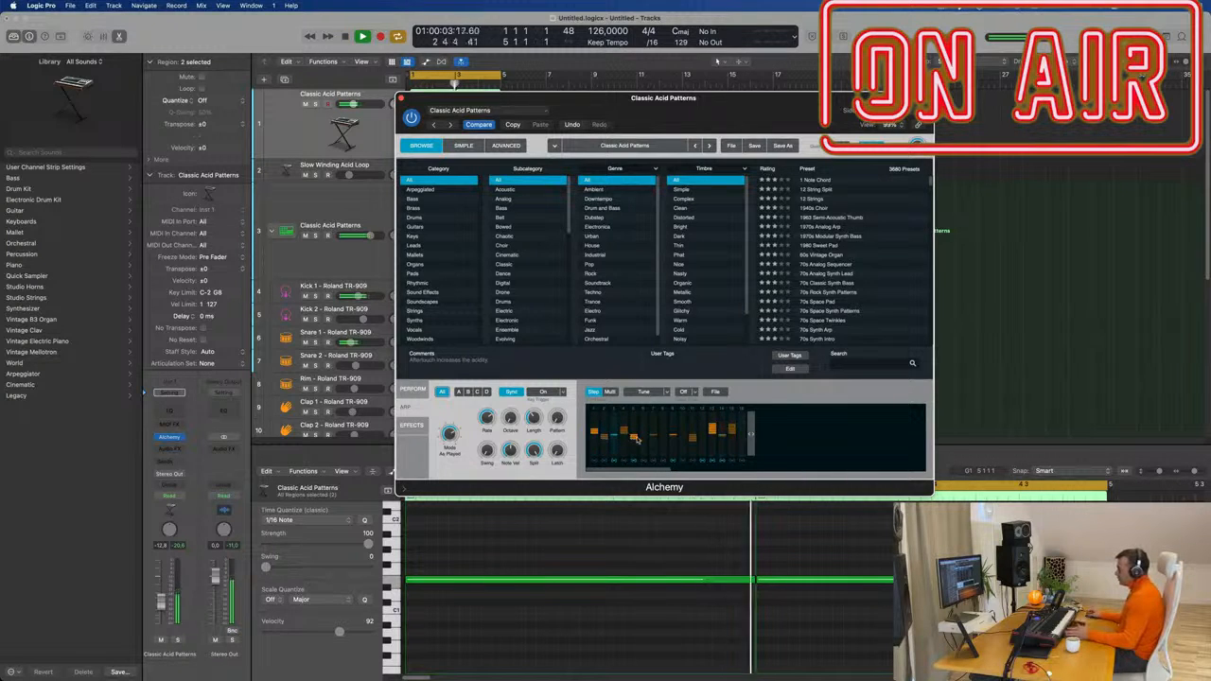
left_click_drag(644, 436, 644, 429)
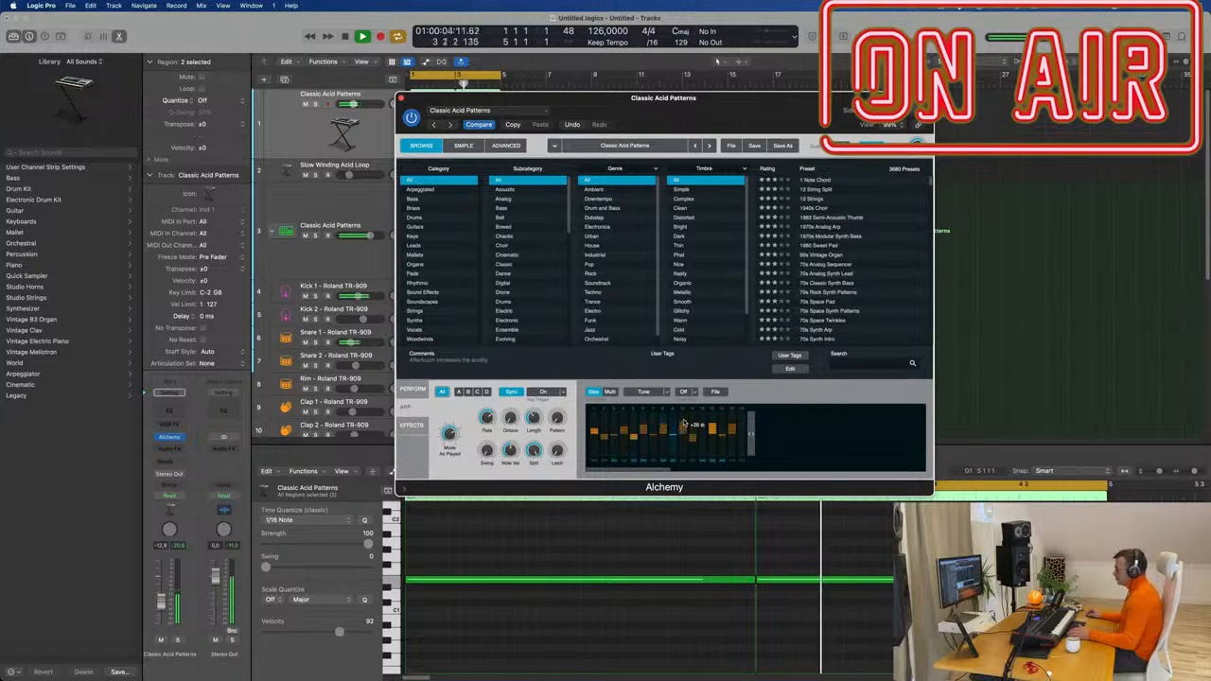
left_click_drag(683, 436, 685, 423)
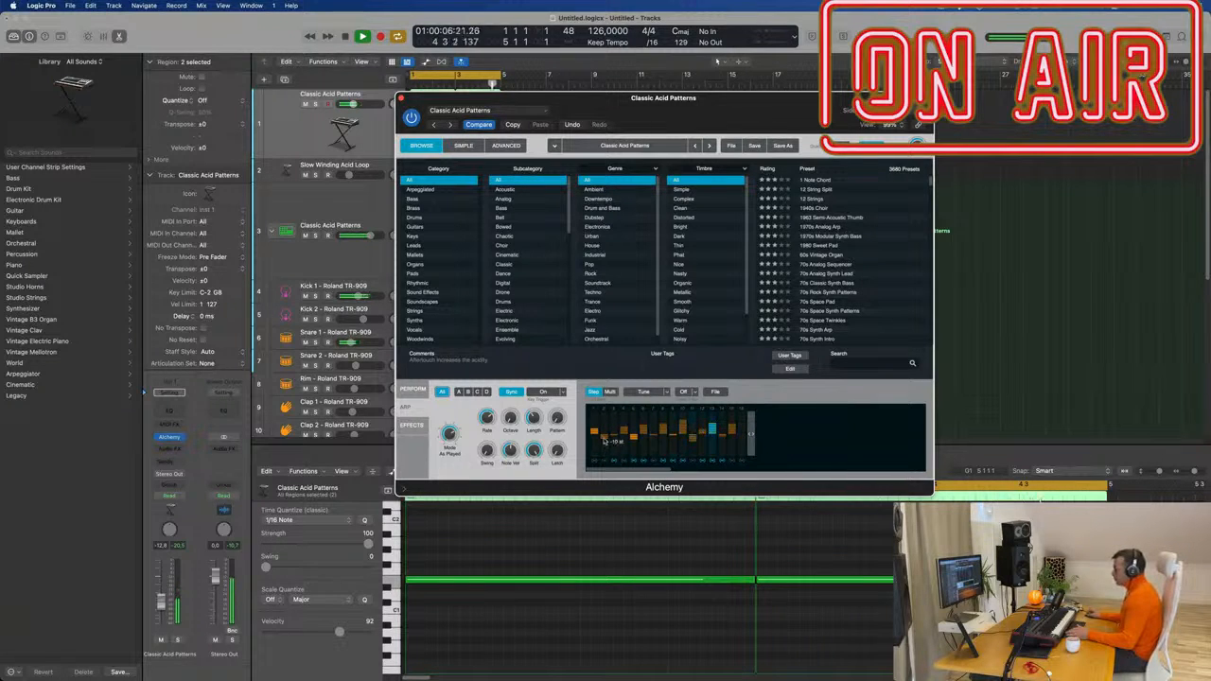
left_click_drag(635, 441, 636, 429)
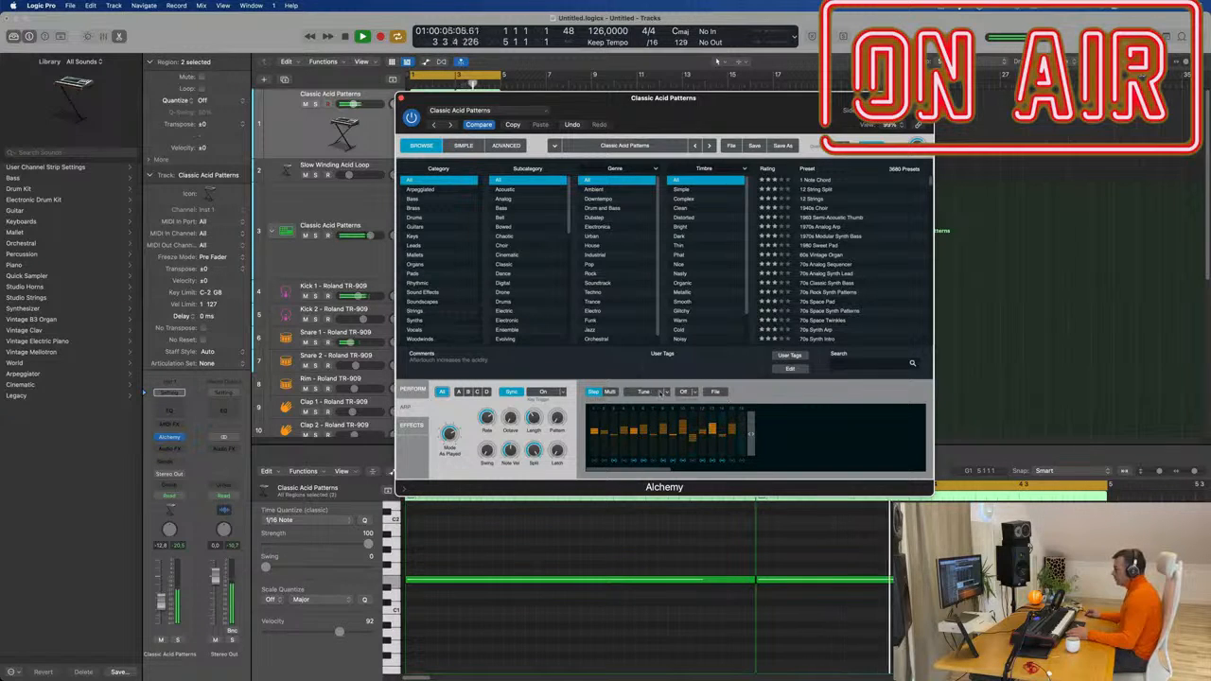
Redraw the arpeggiator's Velocity pattern with low values across the steps and accents on steps 5 and 9.
left_click(662, 393)
left_click(646, 405)
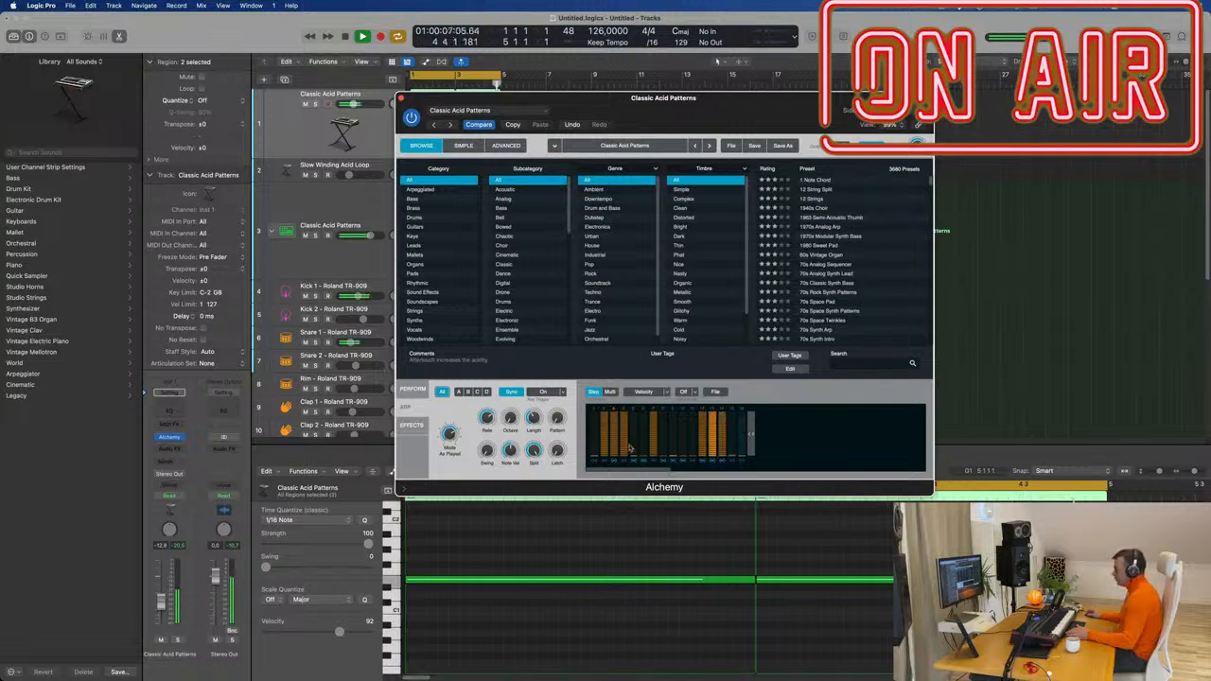
mouse_move(611, 422)
left_mouse_down()
mouse_move(613, 454)
mouse_move(723, 451)
left_mouse_up()
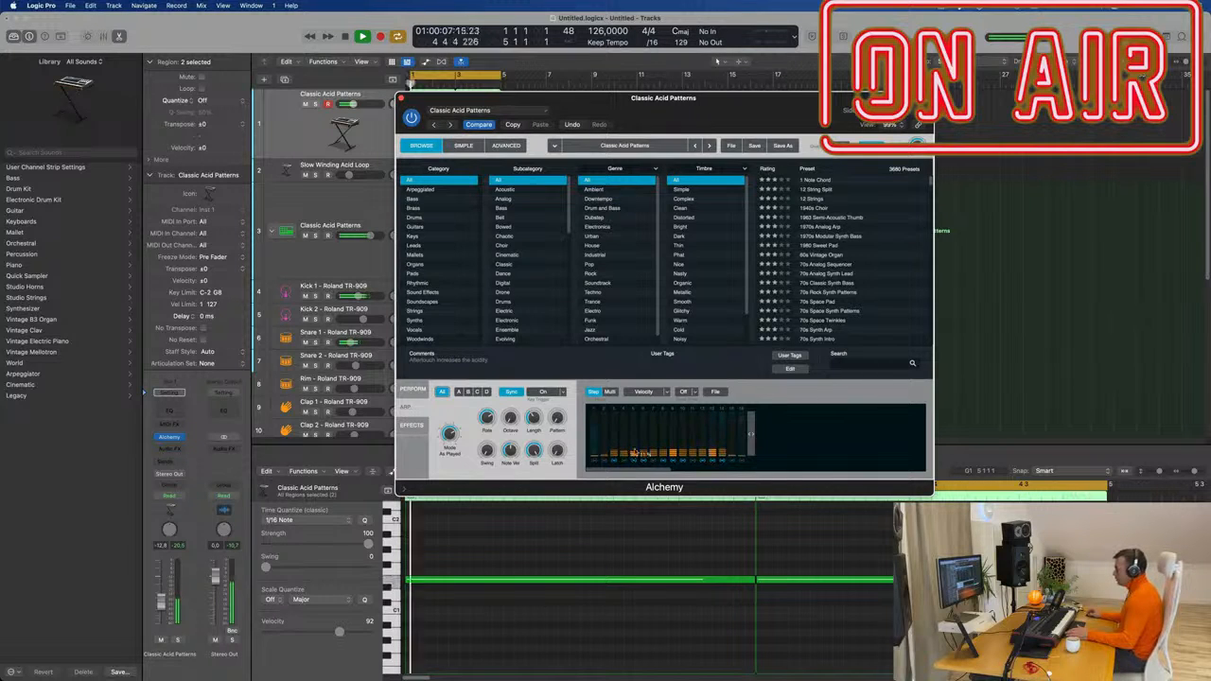
mouse_move(636, 453)
left_mouse_down()
mouse_move(636, 443)
mouse_move(673, 442)
left_mouse_up()
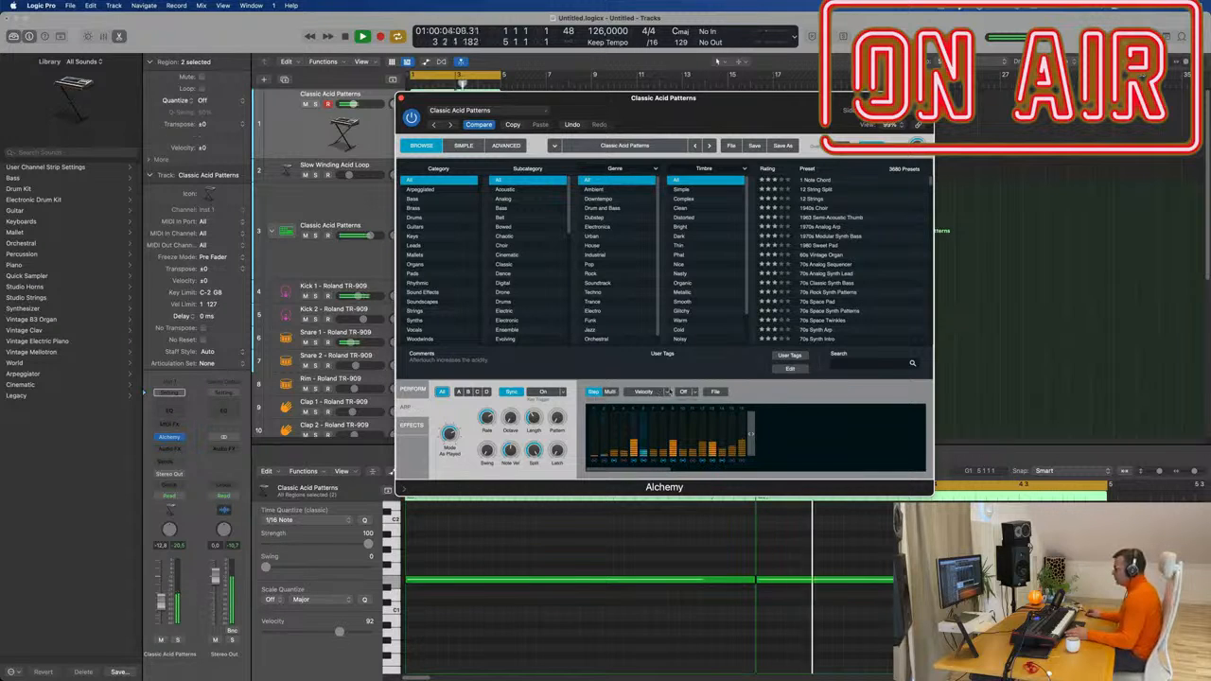
Flatten the Tune of arpeggiator steps 1 to 4 and drop the Velocity of steps 1 to 5 and 14 to 16 to zero.
left_click(659, 393)
left_click(642, 415)
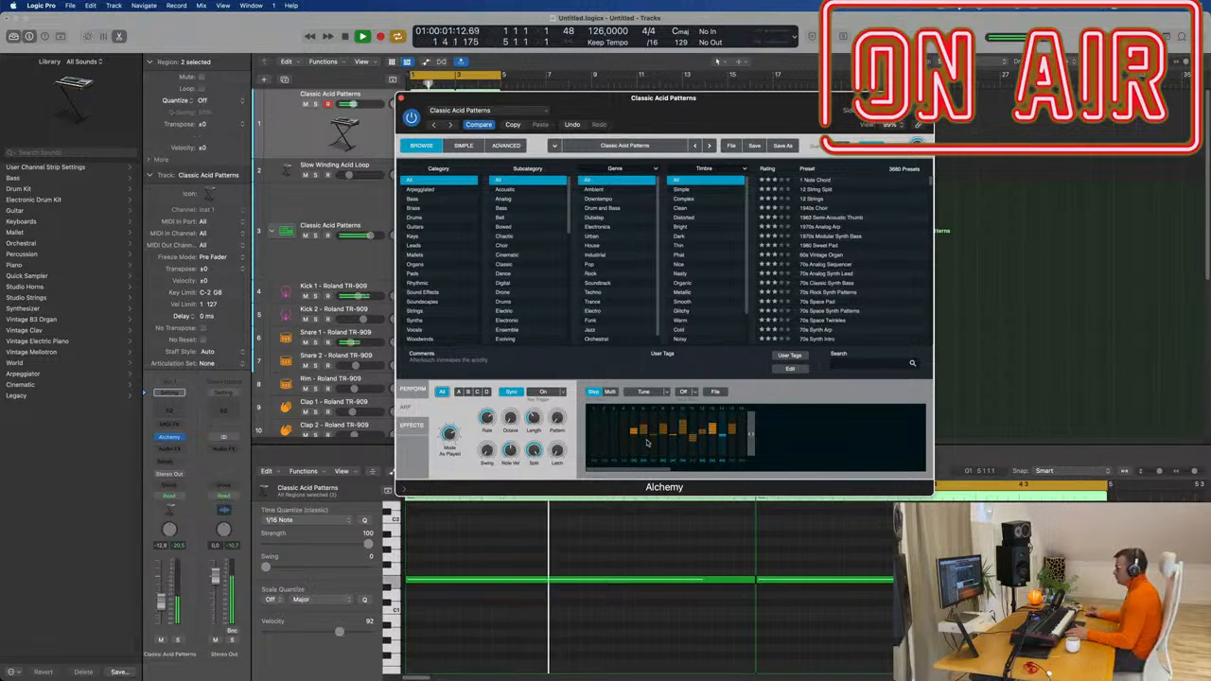
left_click(666, 392)
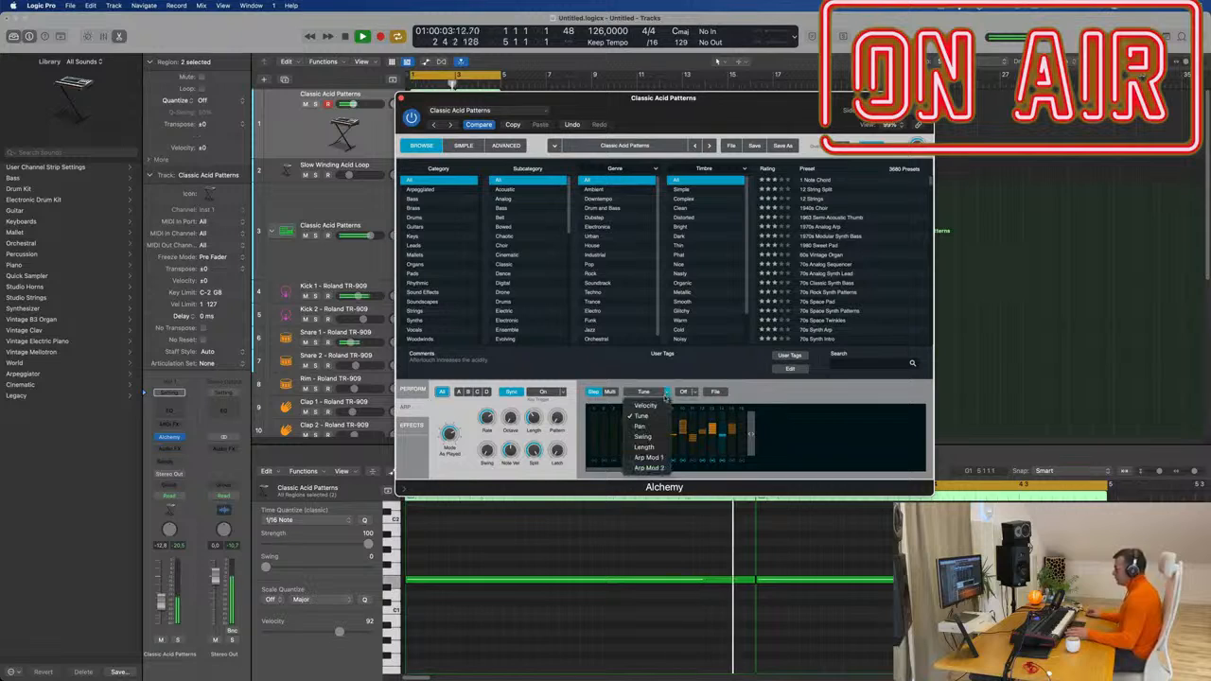
left_click(645, 405)
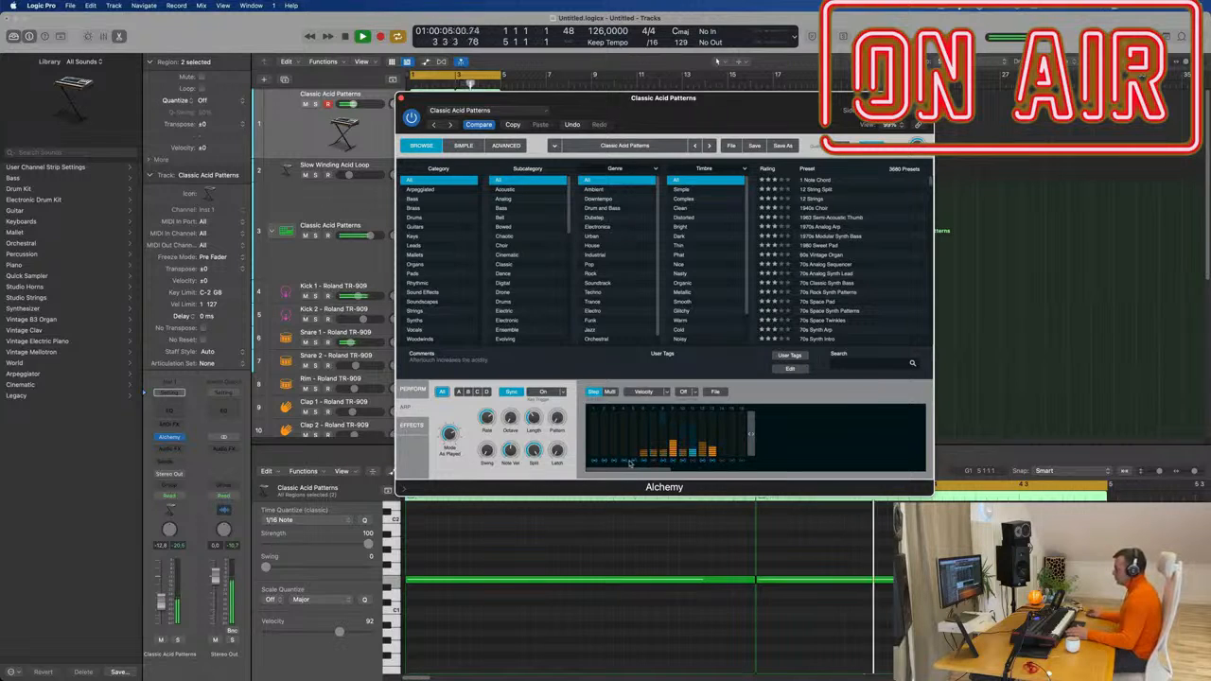
Draw slight Tune offsets on arpeggiator steps 1 to 4 and give those steps low Velocity values.
left_click(666, 392)
left_click(652, 420)
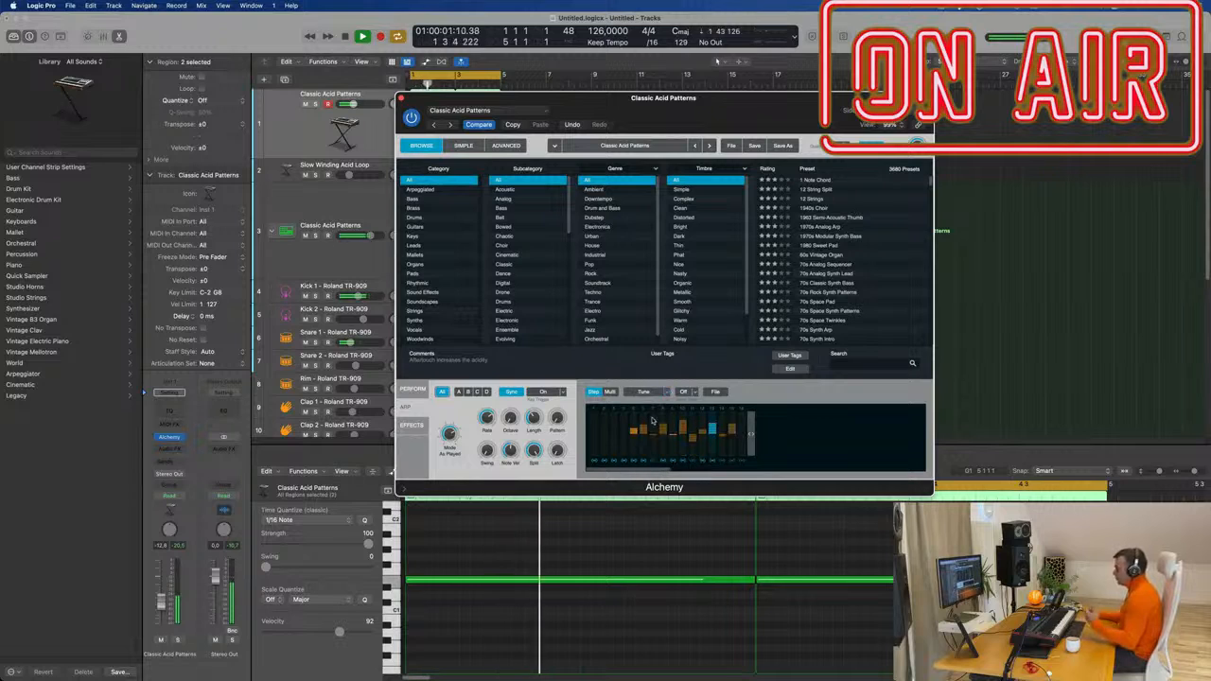
left_click_drag(651, 420, 596, 435)
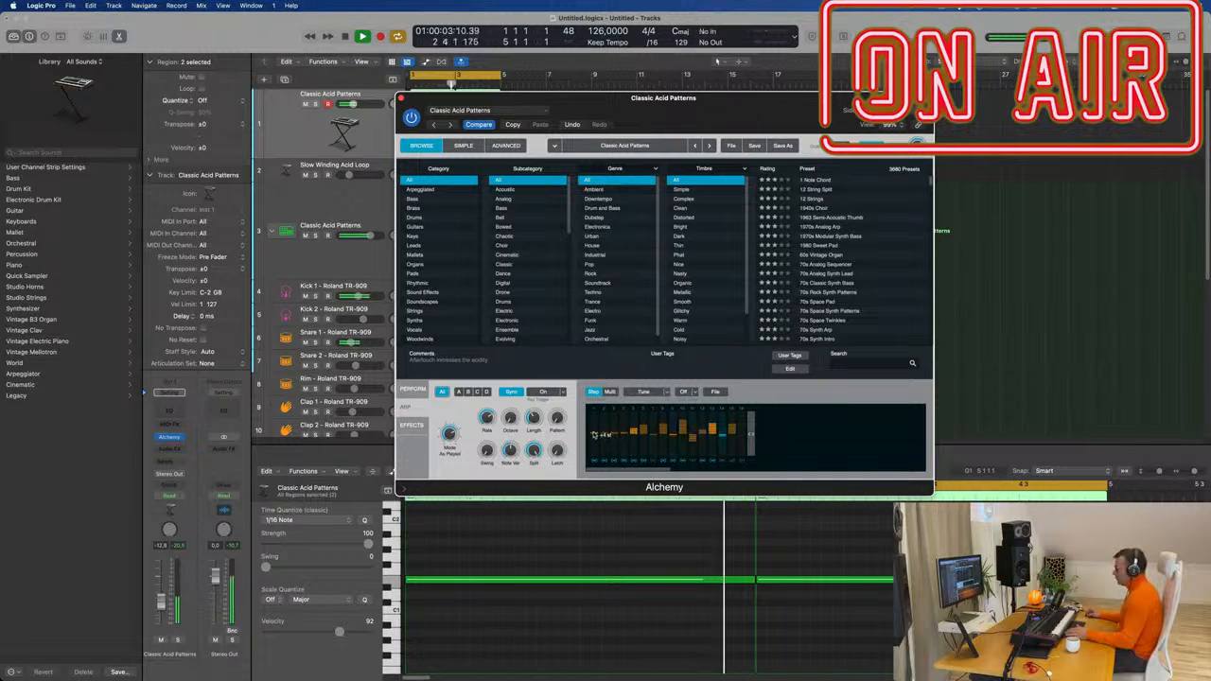
left_click(666, 392)
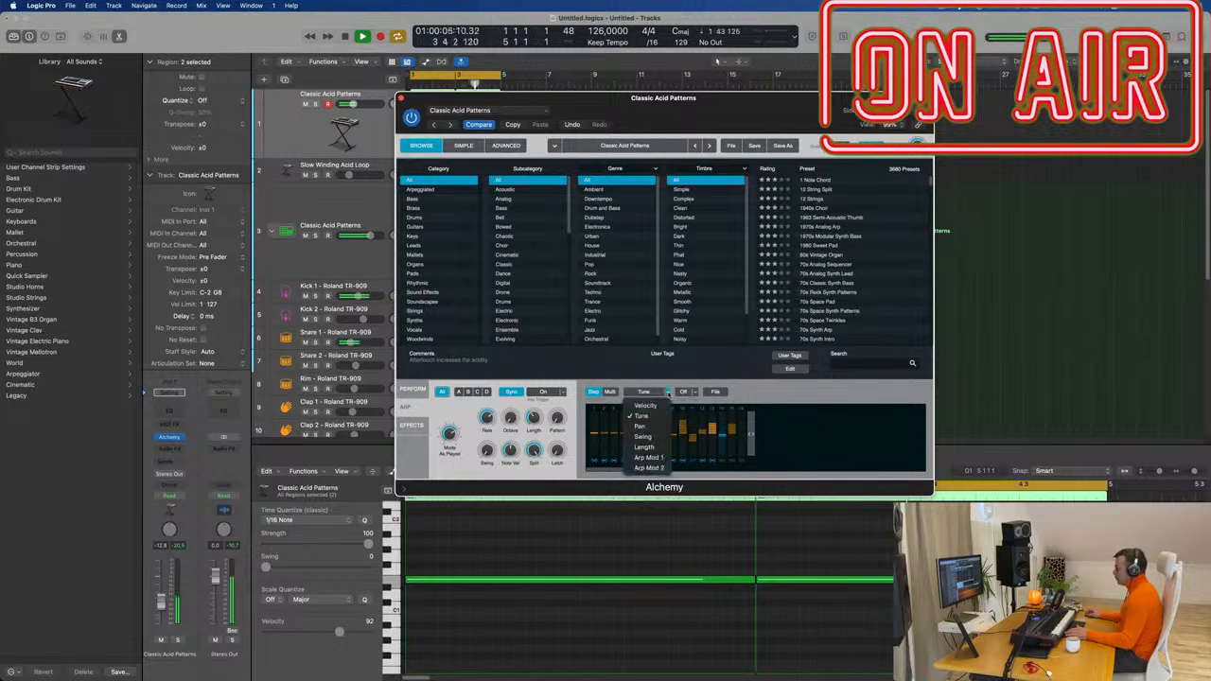
left_click(638, 406)
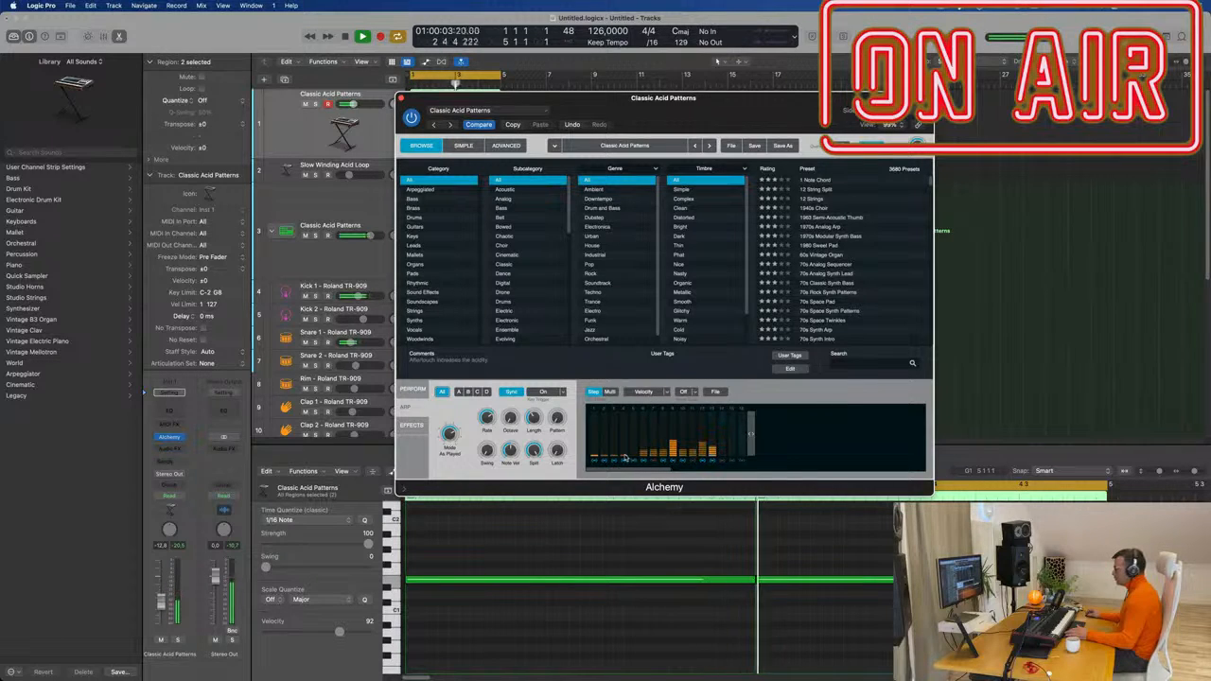
Raise the Tune of arpeggiator step 1 and lower the Tune of step 4.
left_click(666, 392)
left_click(644, 415)
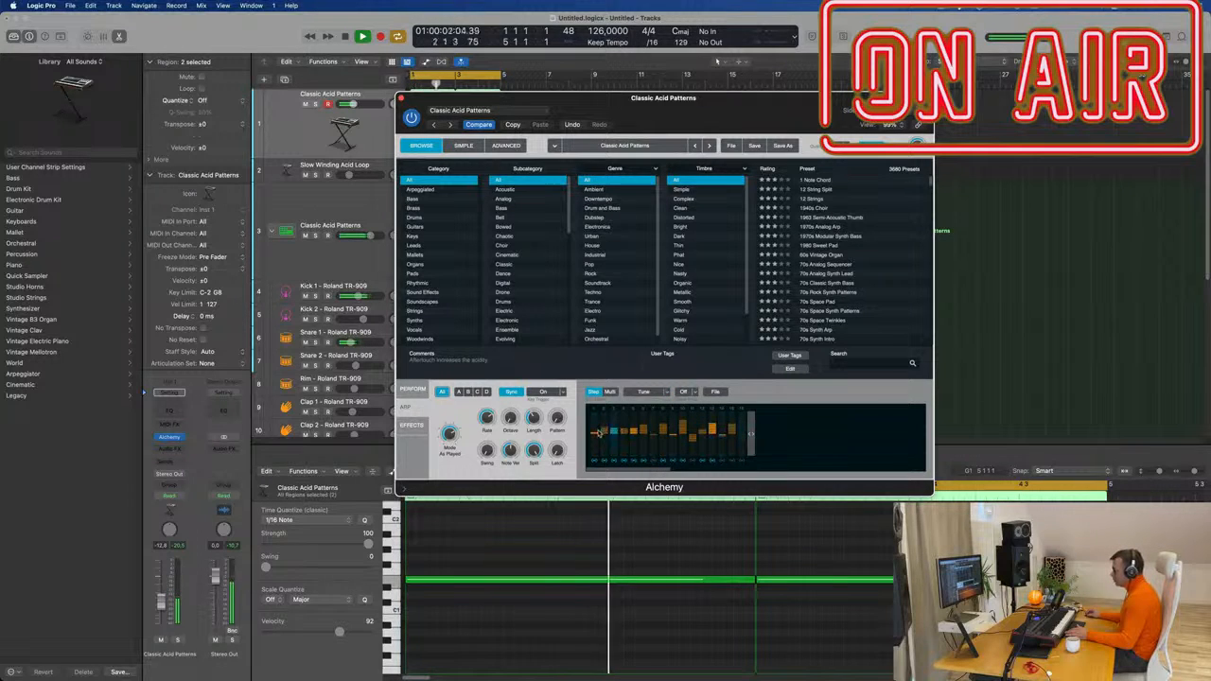
left_click(594, 432)
left_click_drag(594, 432, 595, 425)
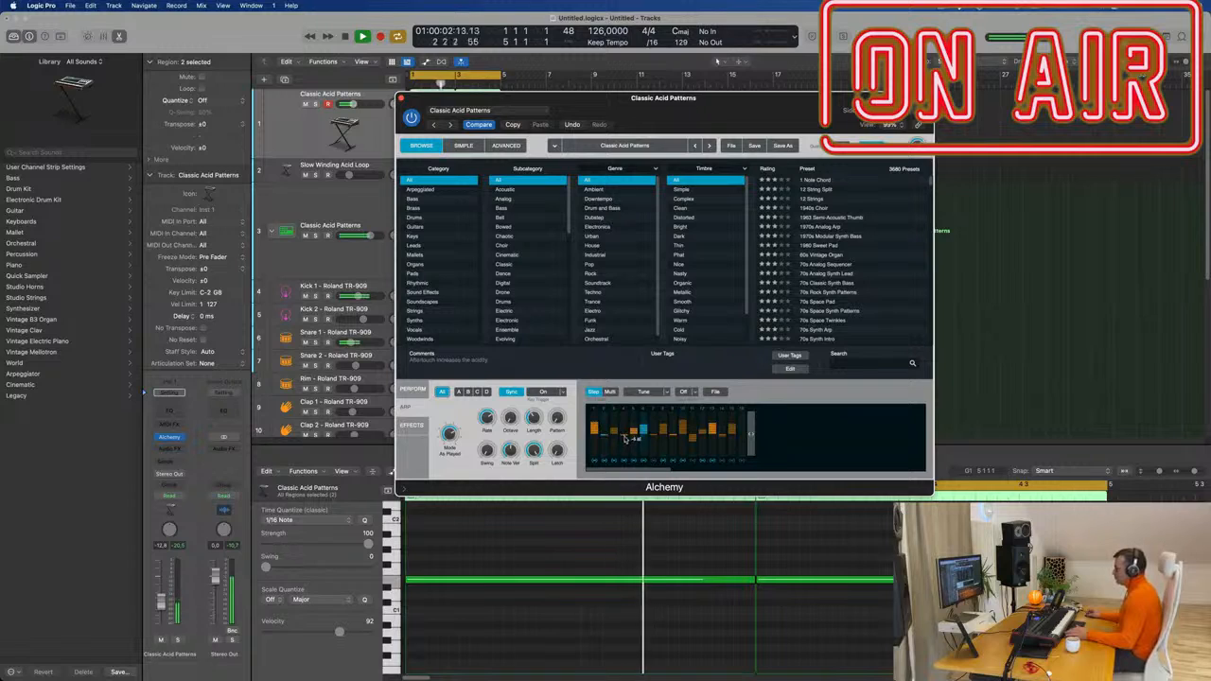
left_click_drag(623, 437, 625, 440)
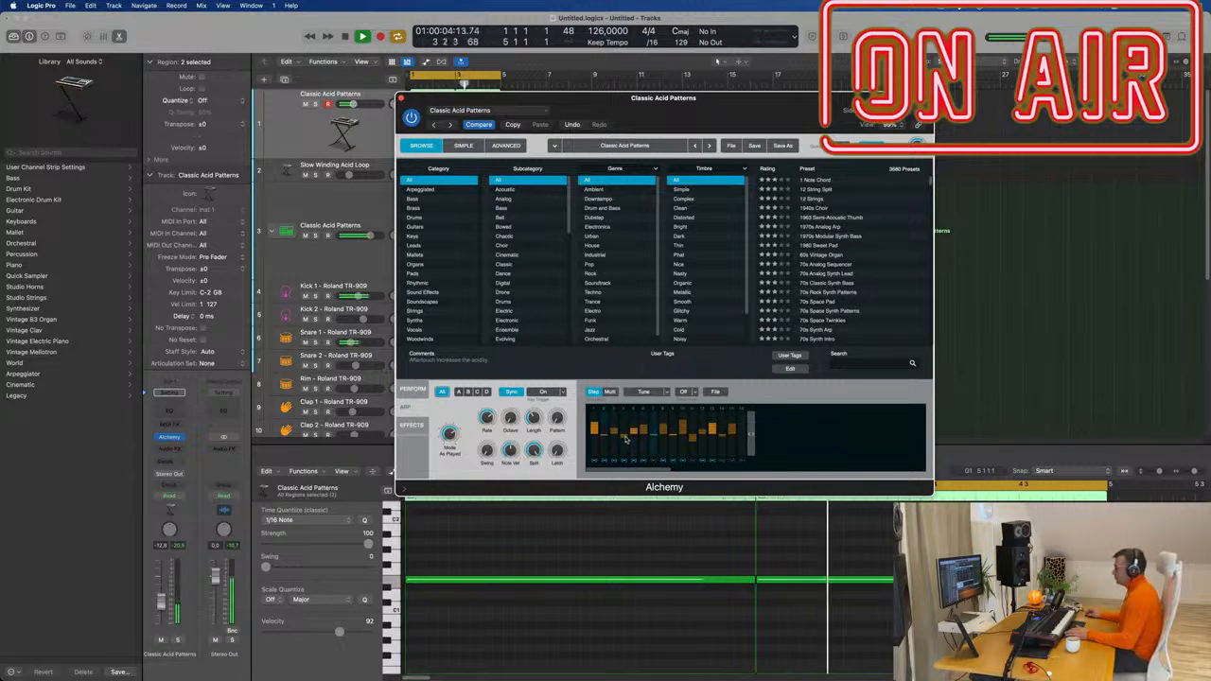
Raise the Velocity of arpeggiator step 5 slightly to bring it into the pattern.
left_click(666, 392)
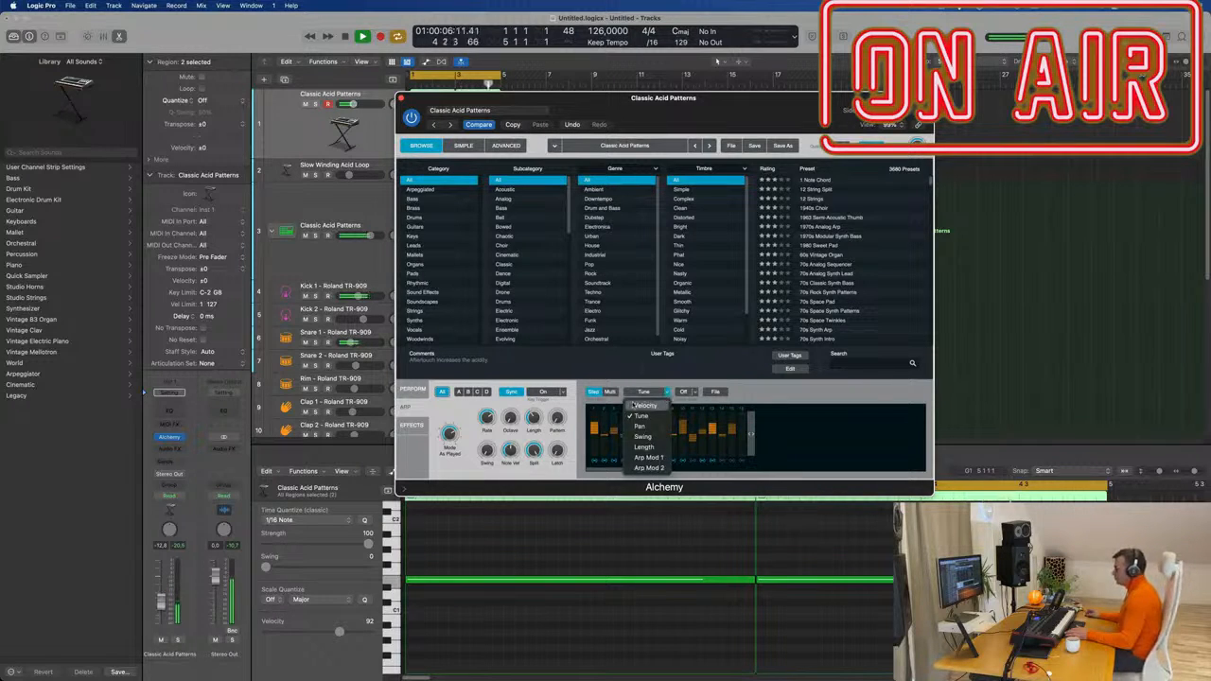
left_click(634, 405)
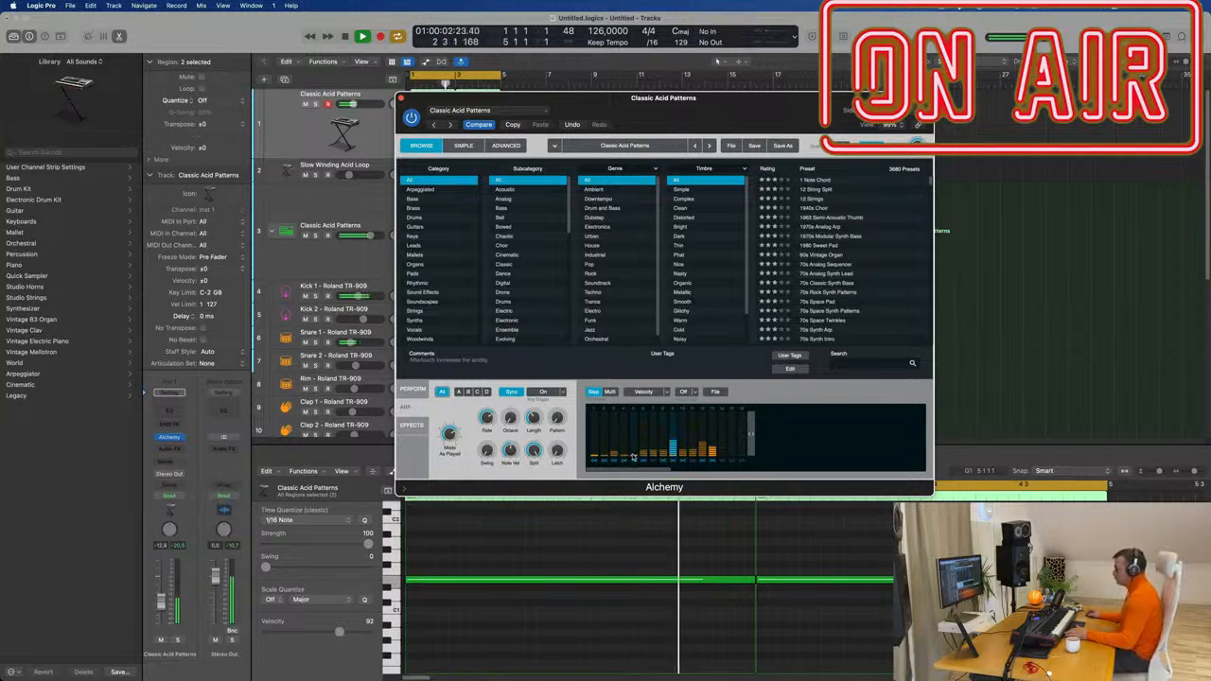
left_click(632, 453)
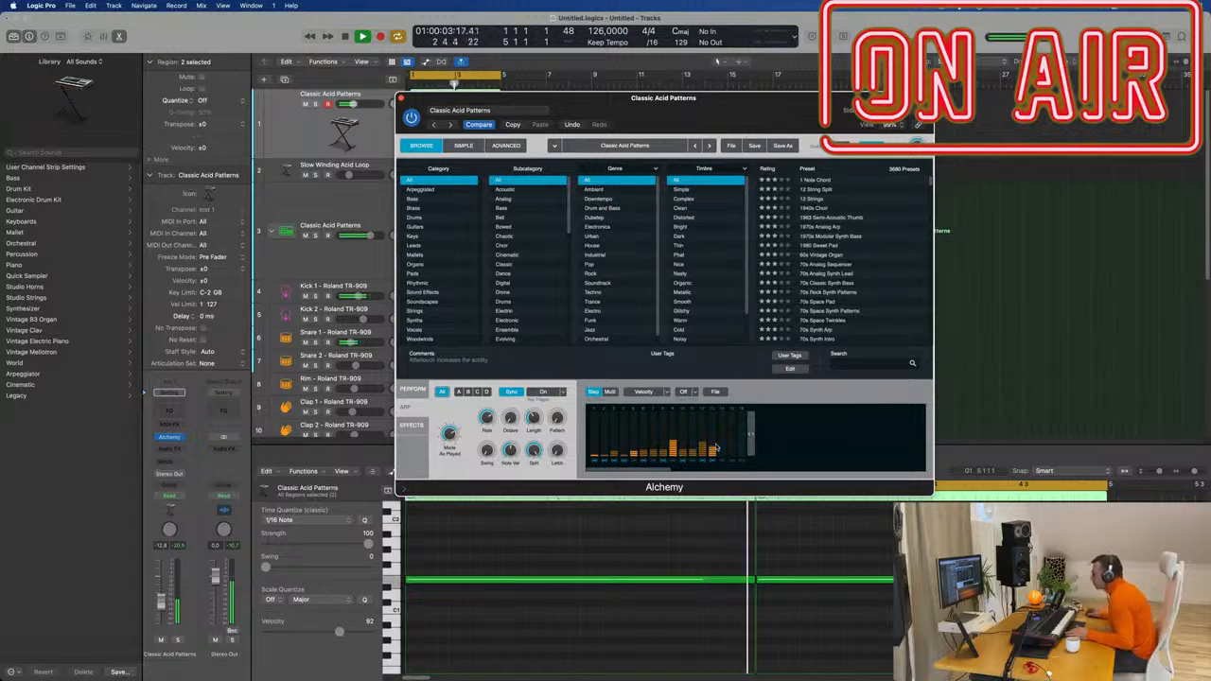
Switch the arpeggiator step editor from Velocity to Pan and on to the Swing lane.
left_click(646, 391)
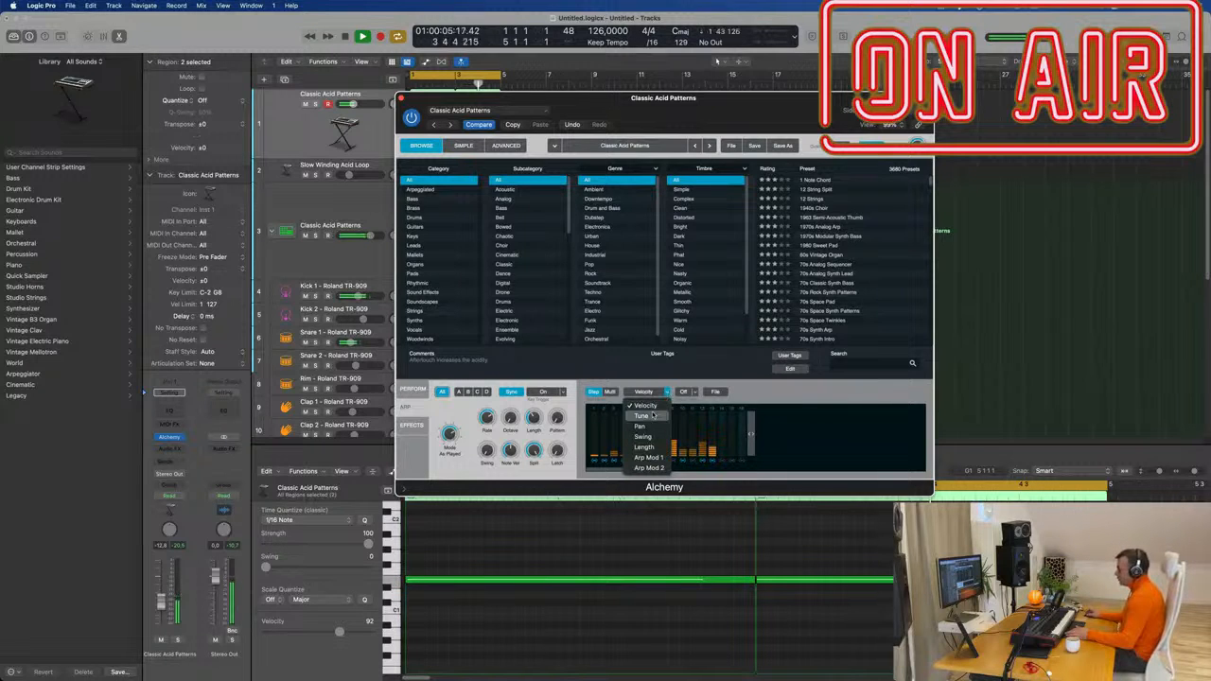
left_click(651, 427)
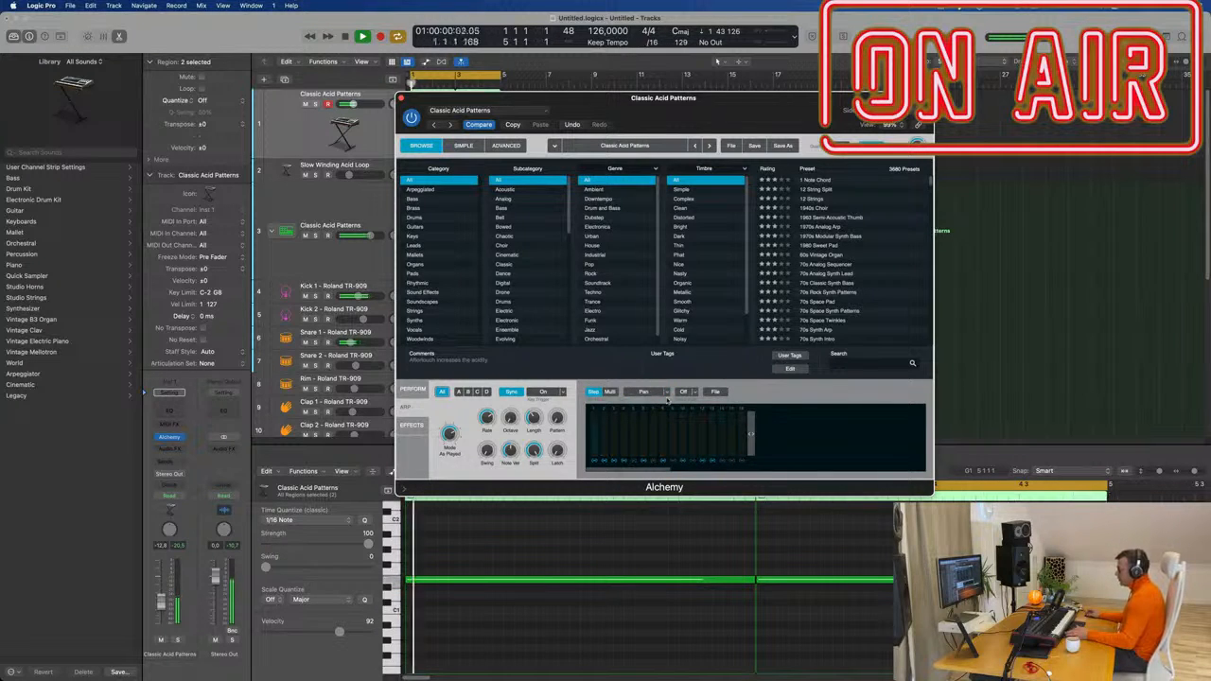
left_click(665, 391)
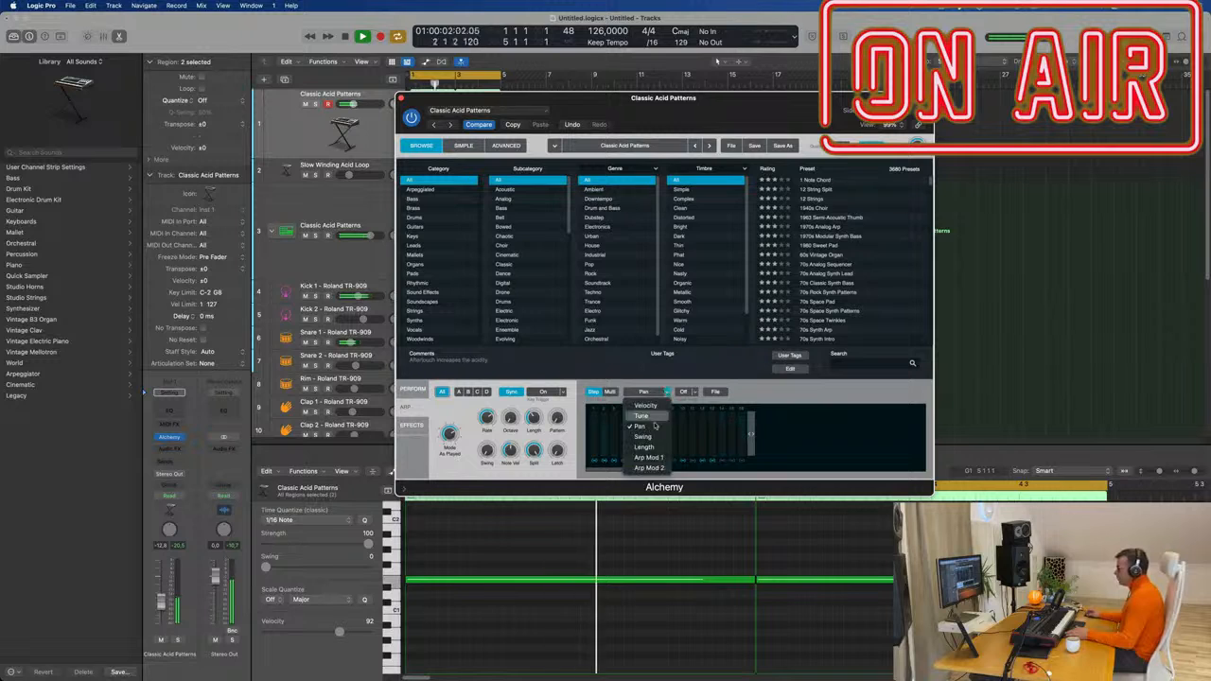
left_click(653, 440)
left_click(666, 392)
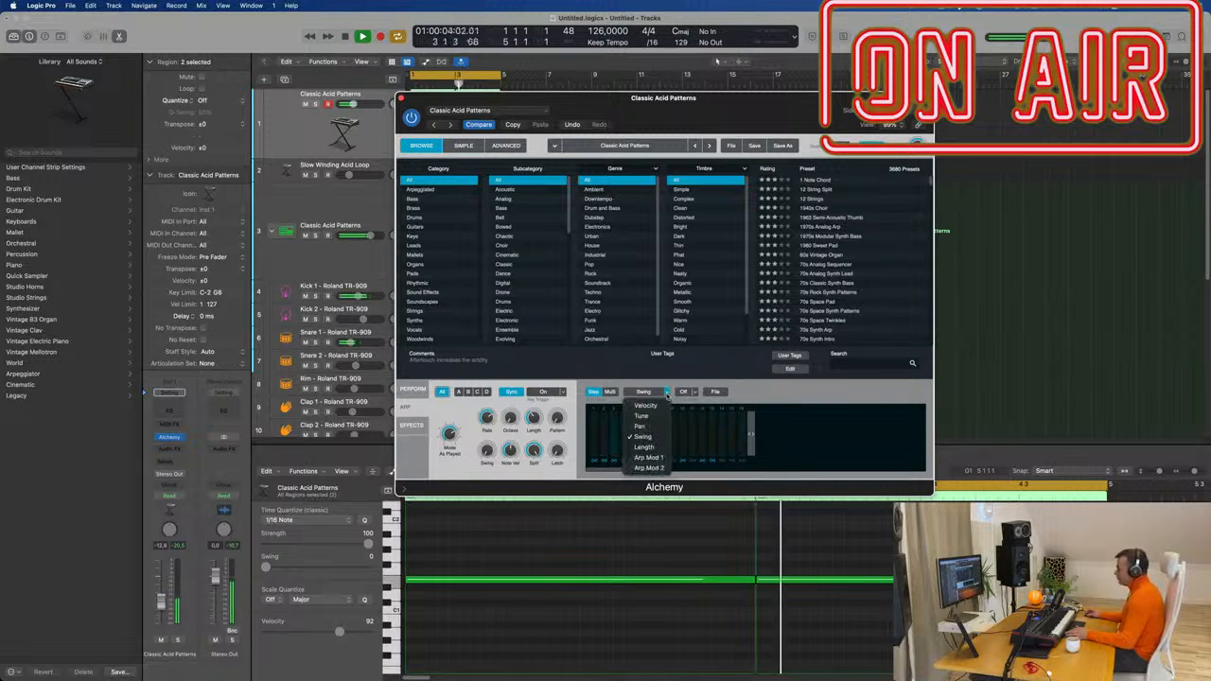
left_click(580, 414)
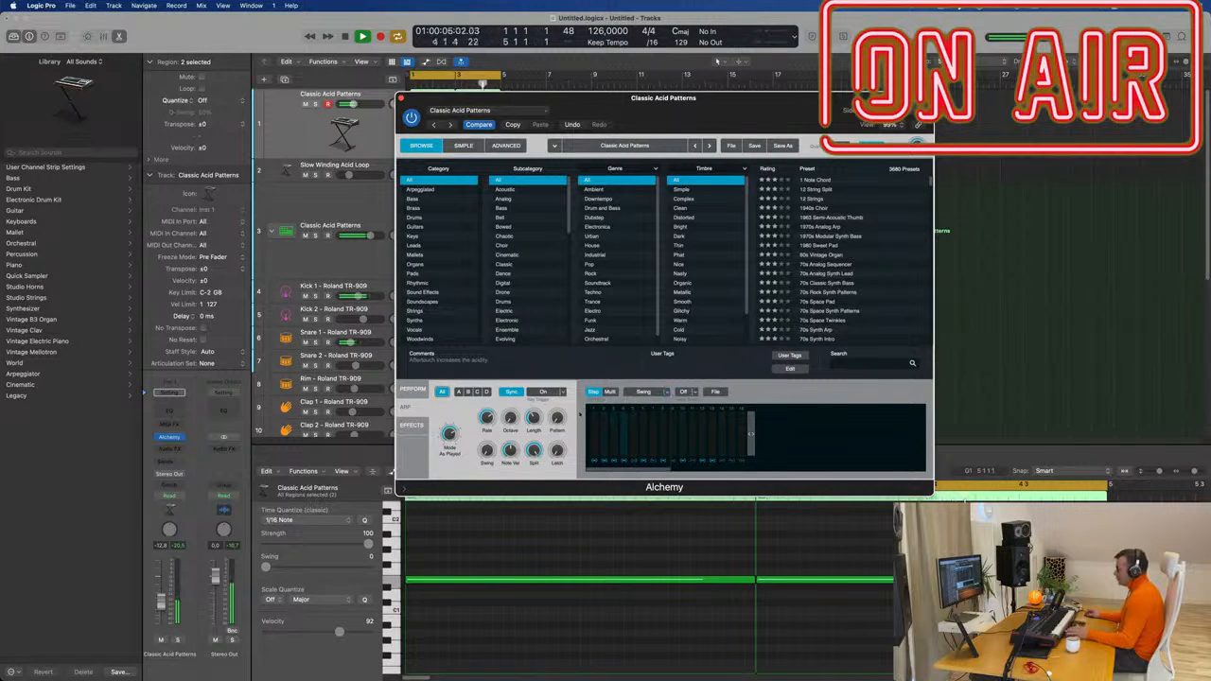
Experiment with the arpeggiator's Length, Octave and Rate settings while the loop plays.
left_click_drag(533, 418, 538, 399)
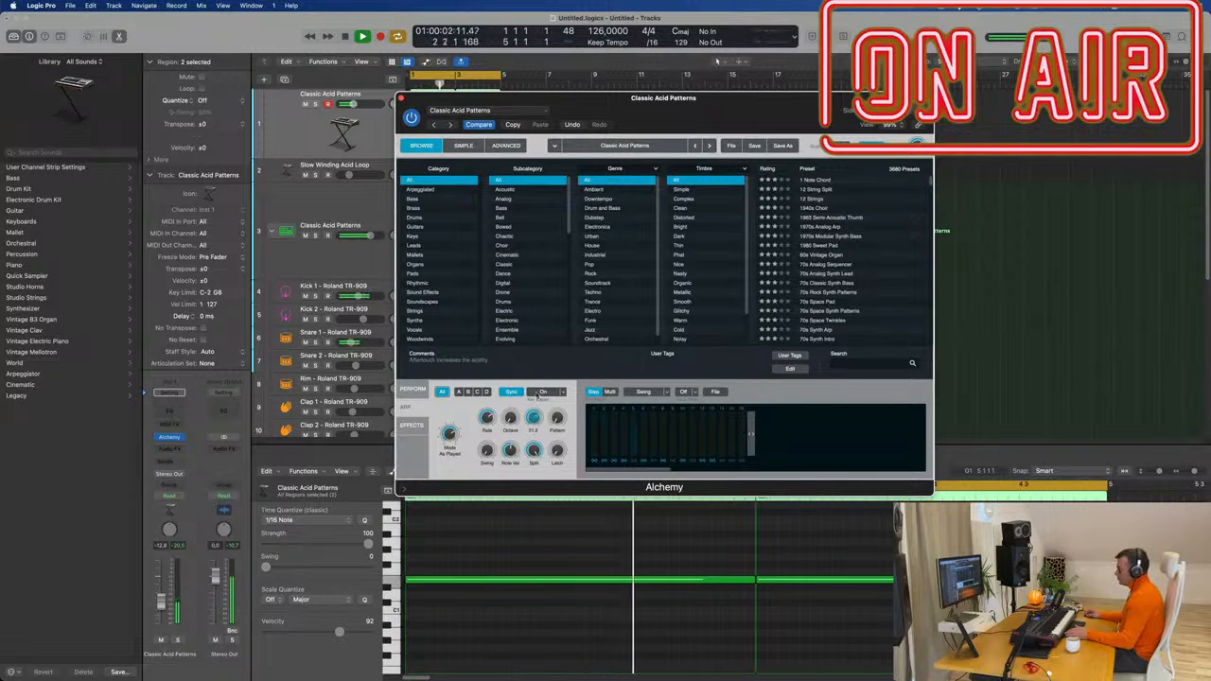
mouse_move(515, 407)
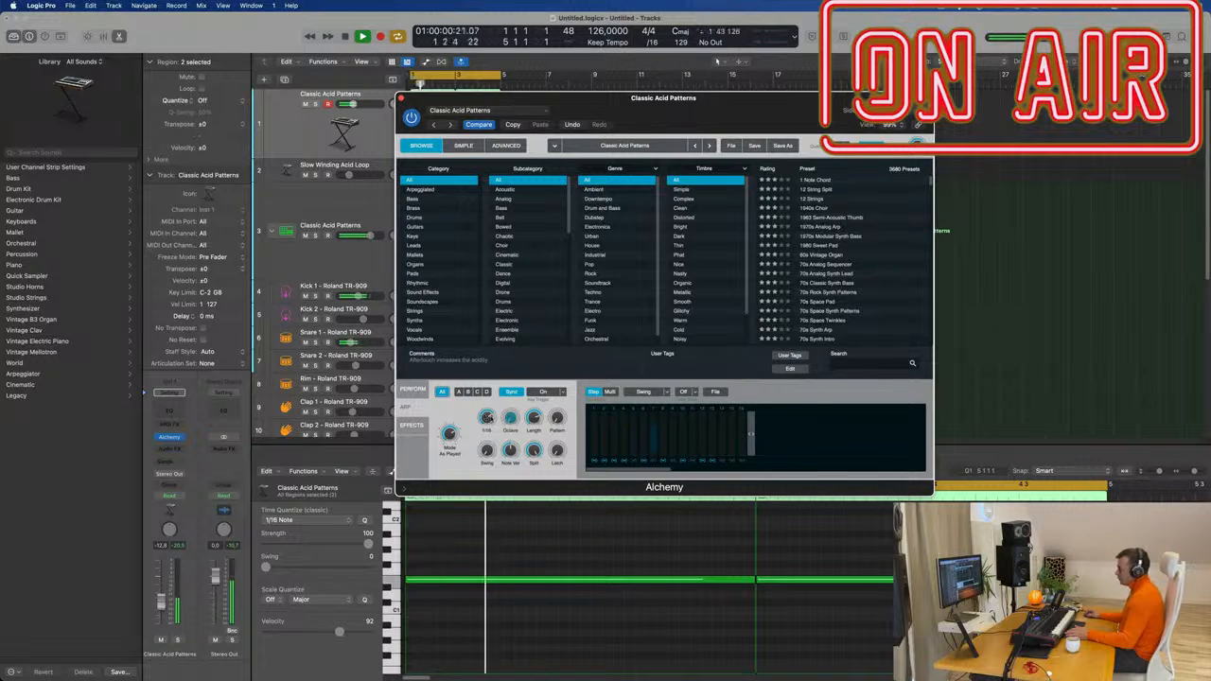
left_click_drag(486, 417, 487, 415)
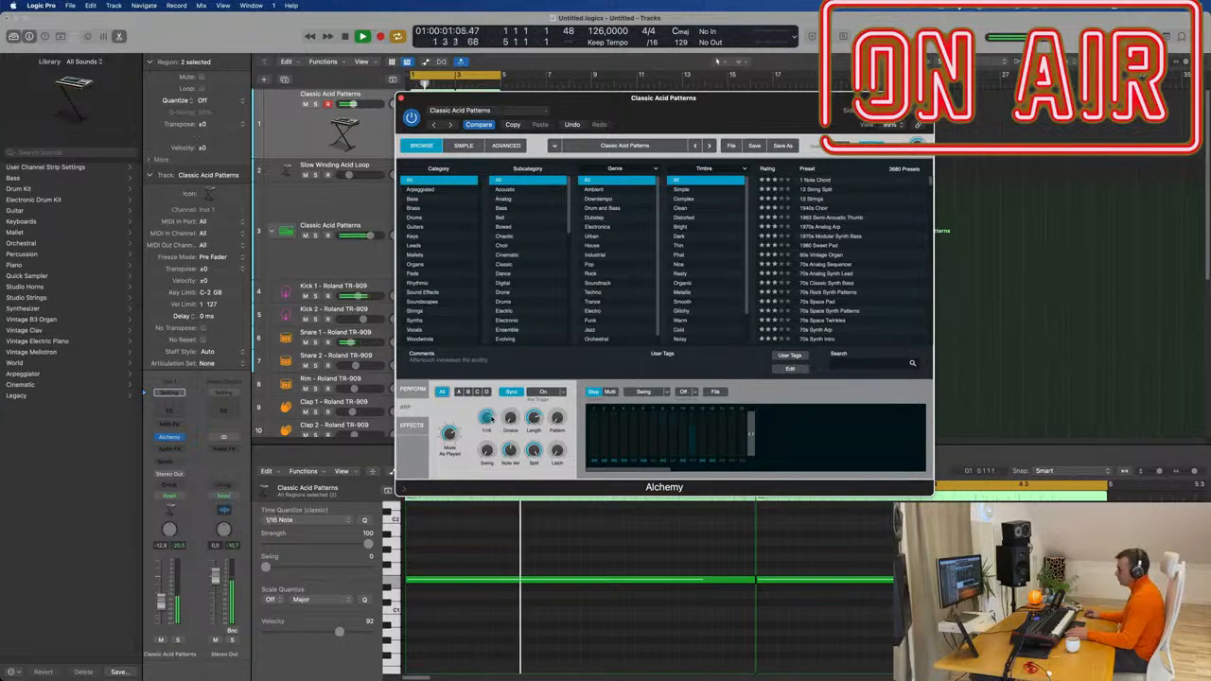
Draw Swing offsets on arpeggiator steps 10, 11 and 13 to 15, and reset steps 7 and 8 to zero.
left_click(666, 391)
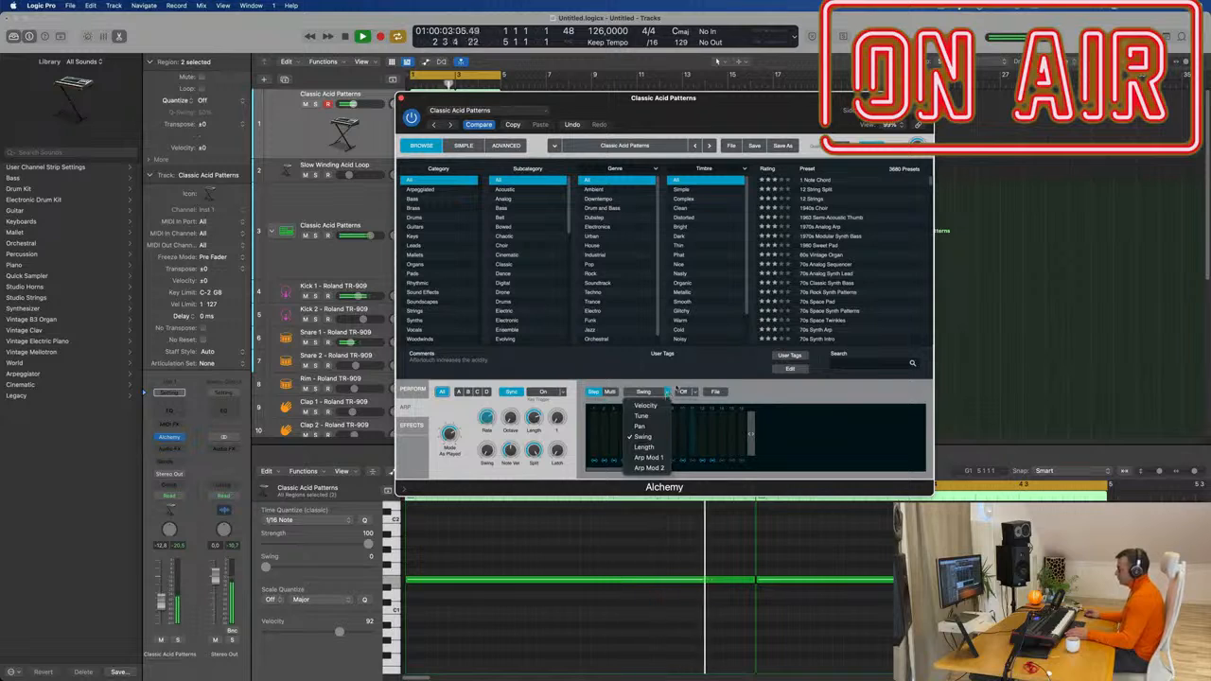
left_click(643, 436)
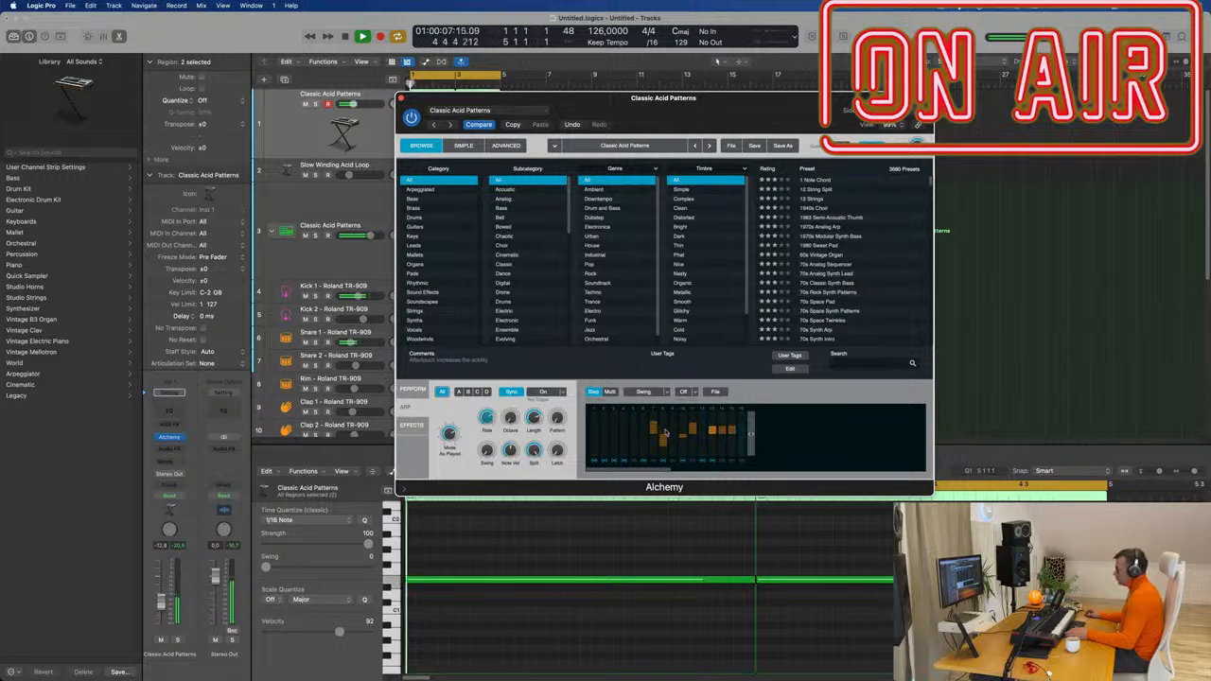
left_click_drag(654, 427, 654, 438)
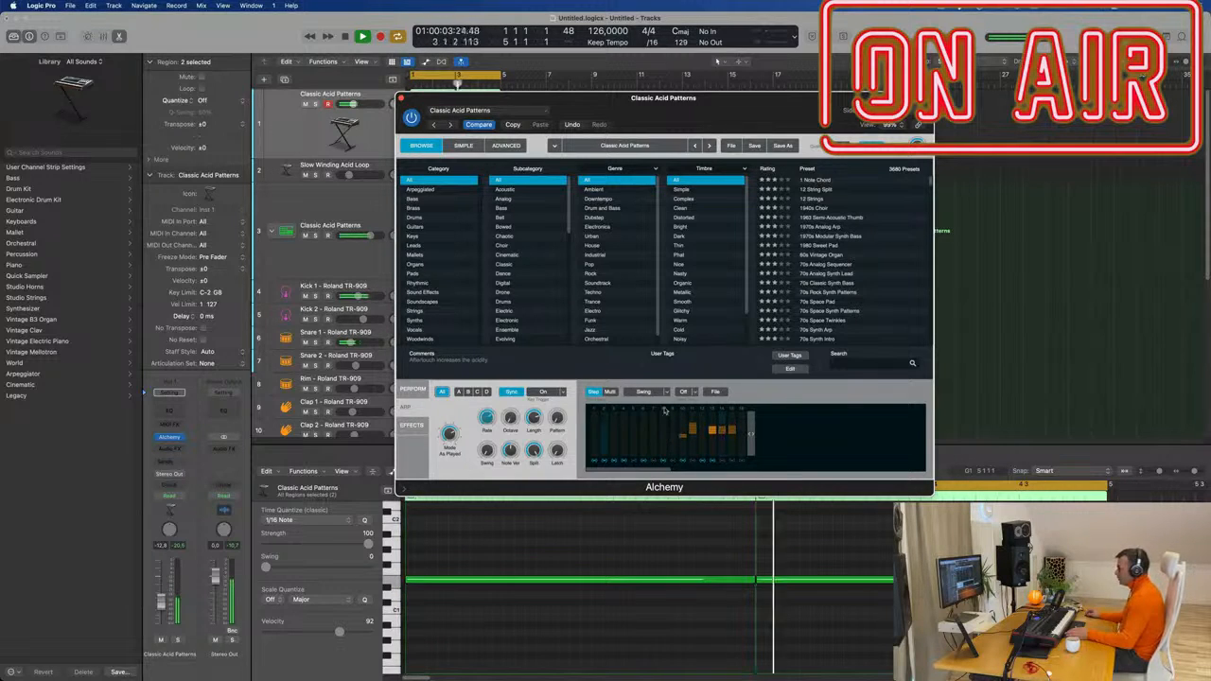
Show the Velocity lane and try arpeggiator pattern 2 before returning to pattern 1.
left_click(643, 391)
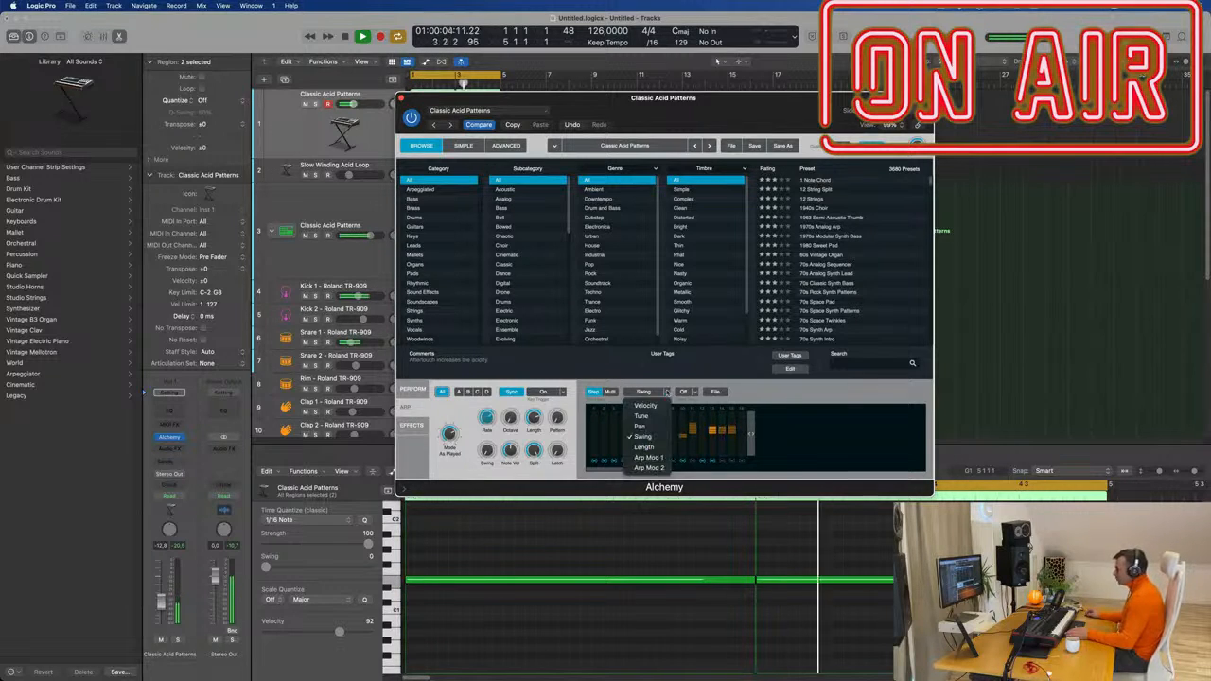
left_click(656, 407)
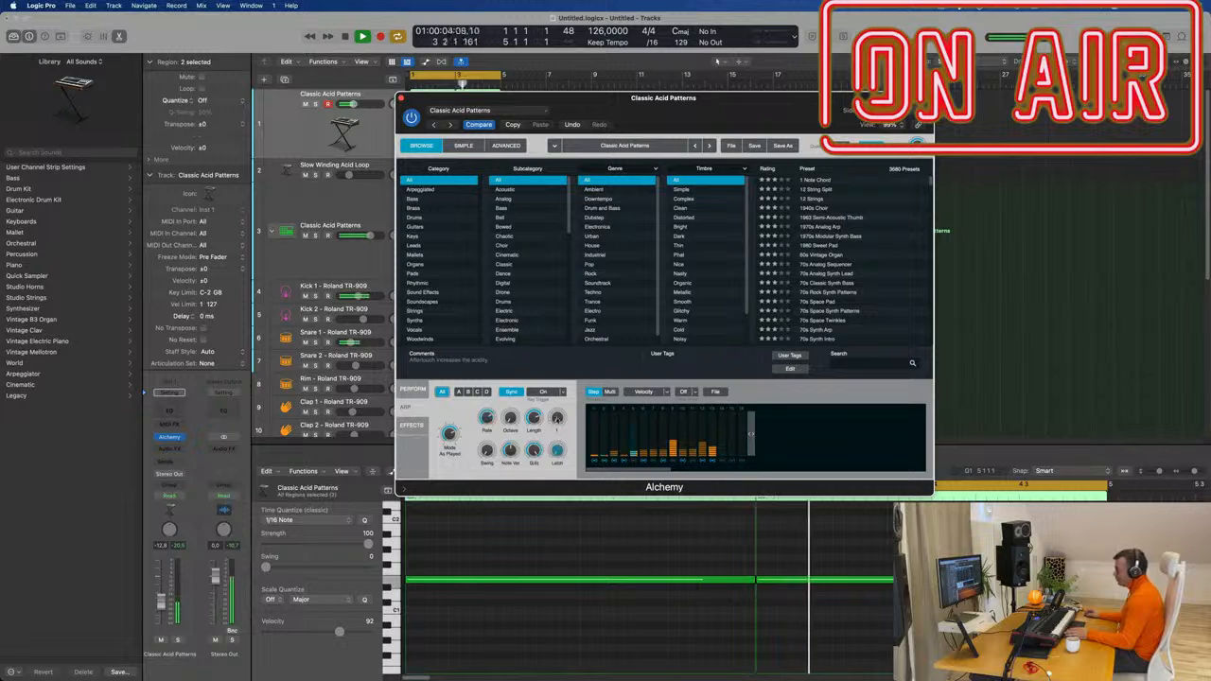
left_click_drag(557, 418, 557, 410)
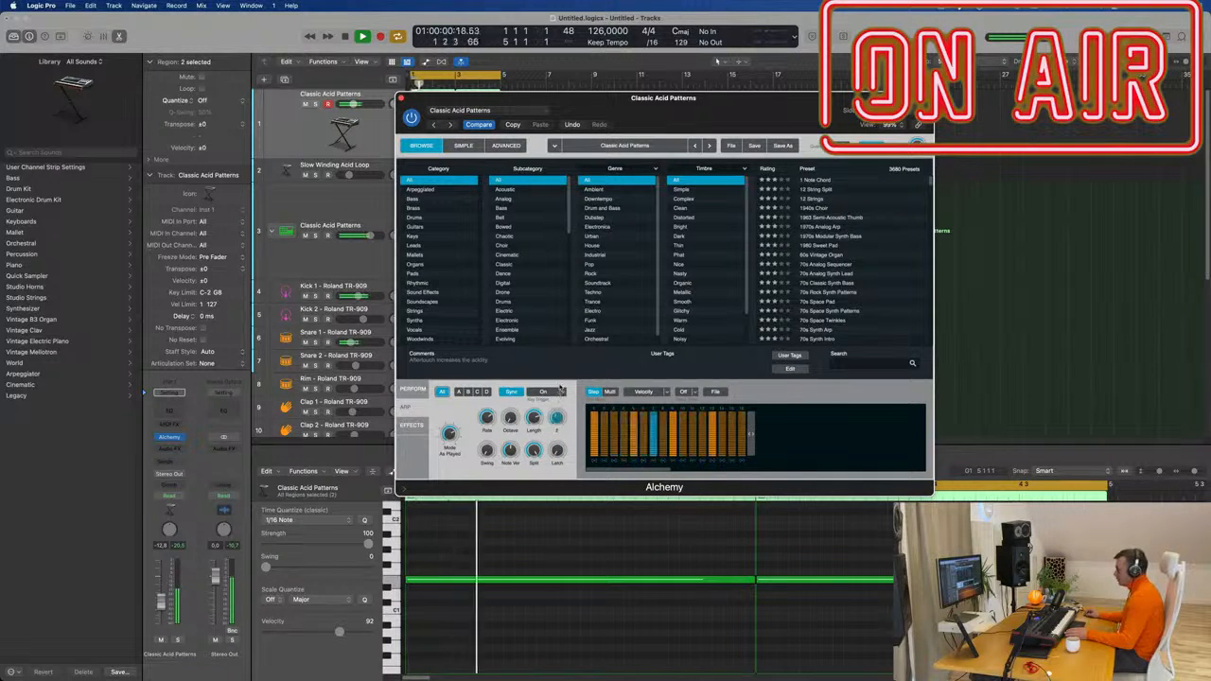
left_click_drag(556, 417, 553, 442)
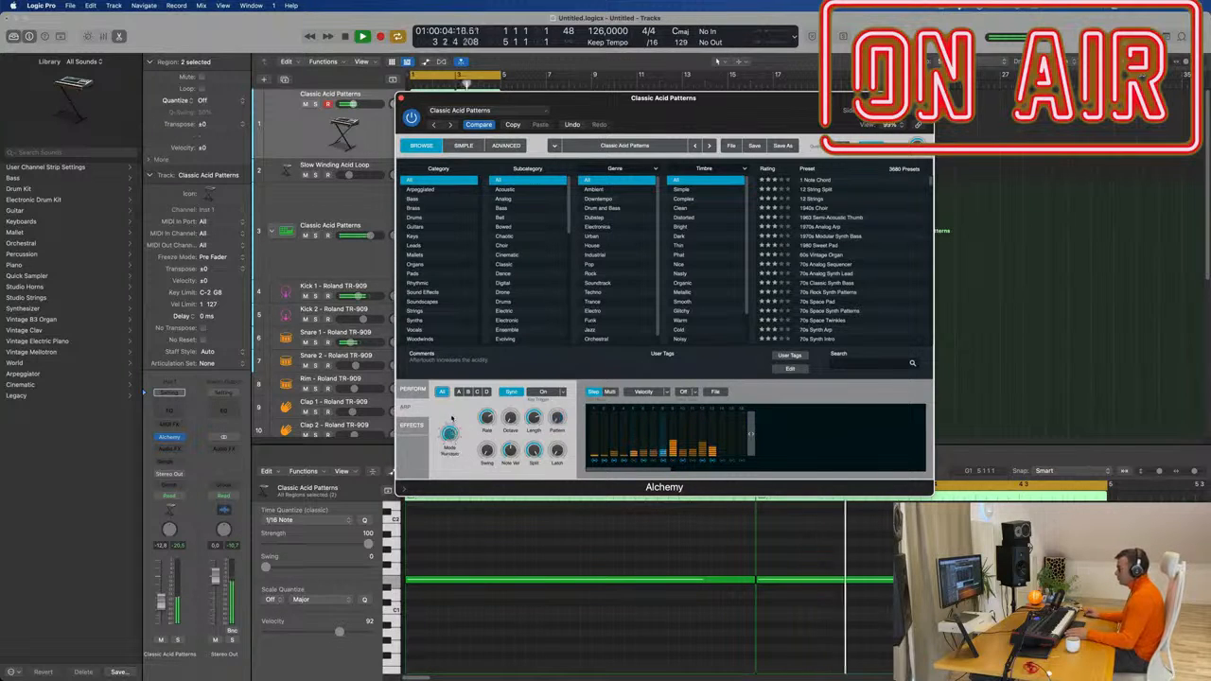
Set the arpeggiator mode to Up and try out its Swing and Note Variation amounts.
left_click_drag(451, 435, 452, 438)
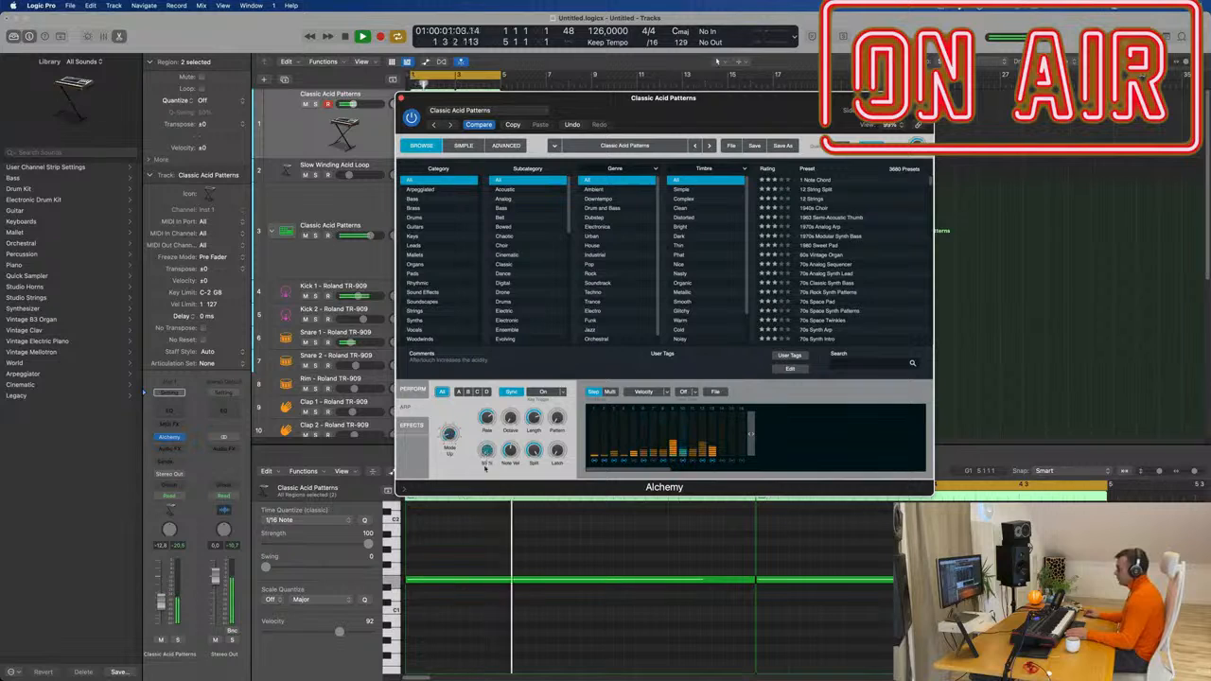
left_click_drag(510, 450, 511, 433)
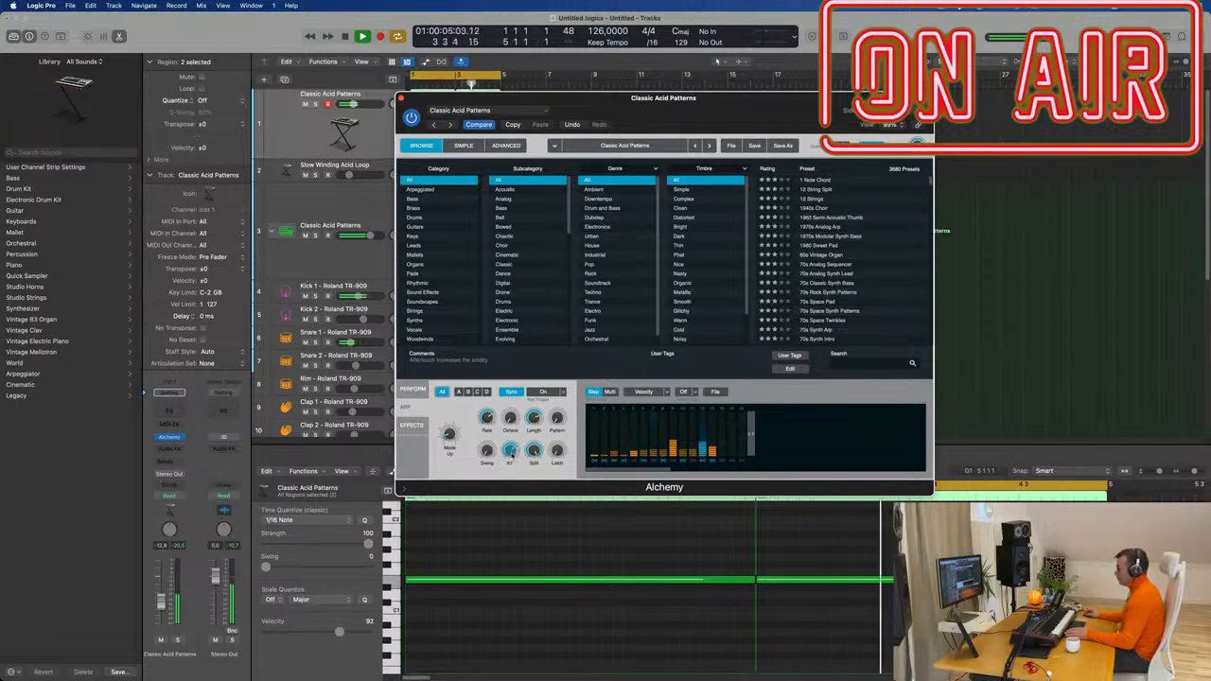
Blend Alchemy's performance snapshots between Driven, Noisy, Shaped and Synced, and lower the synth channel volume to -14.0 dB.
left_click(416, 389)
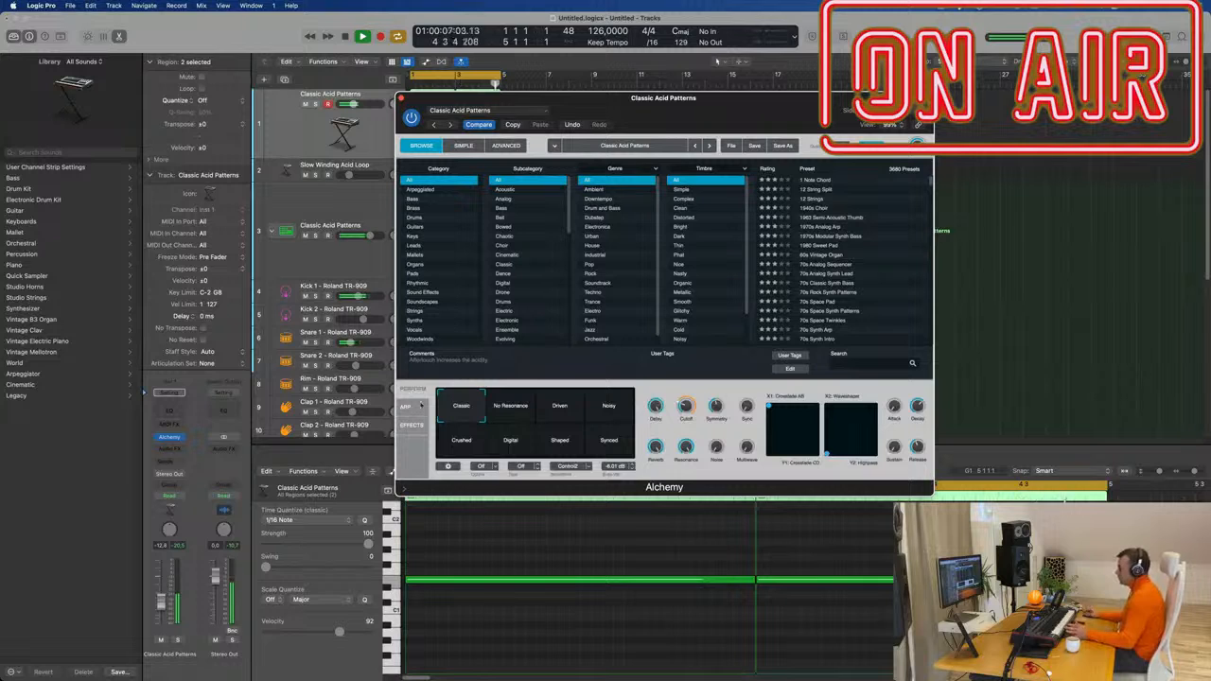
left_click(516, 409)
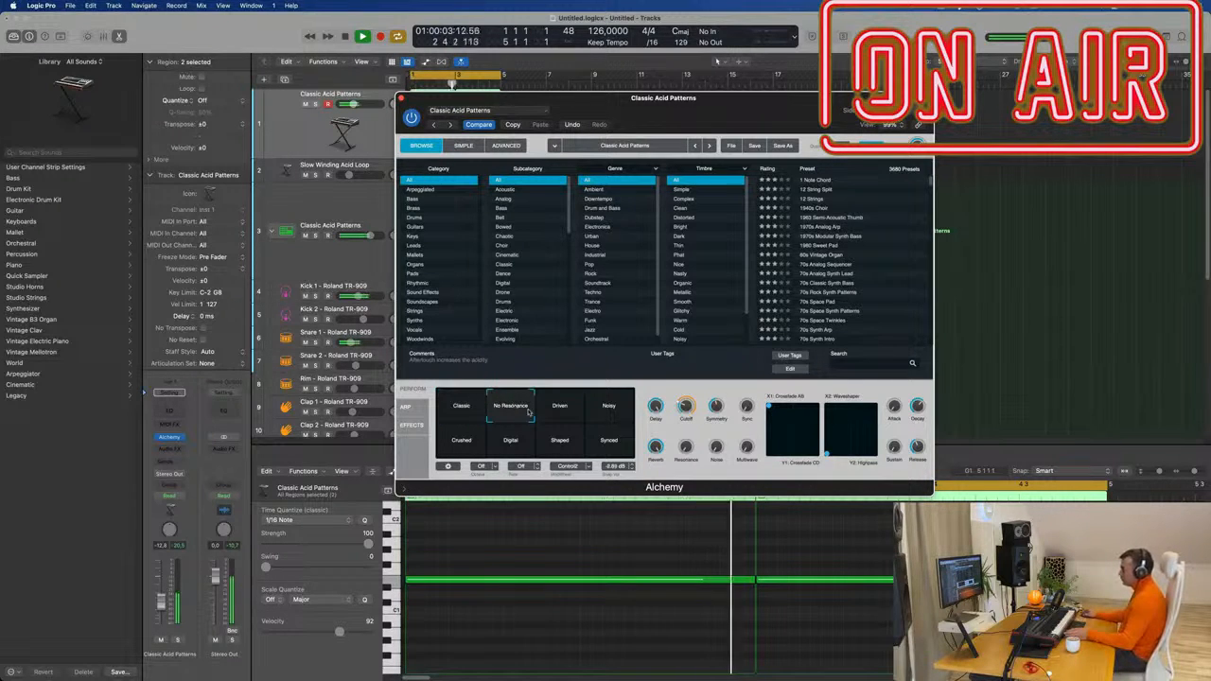
left_click(573, 411)
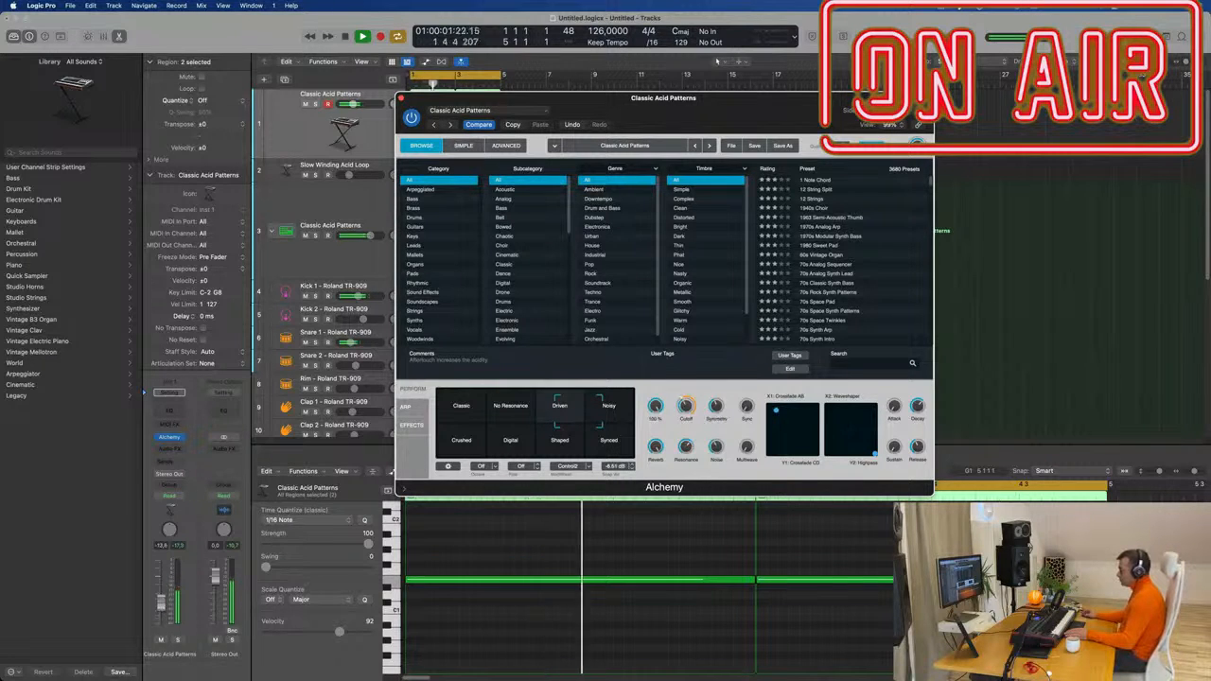
left_click_drag(161, 601, 161, 603)
Move Alchemy's window aside and insert a Compressor on the Classic Acid Patterns channel.
left_click_drag(692, 102, 903, 111)
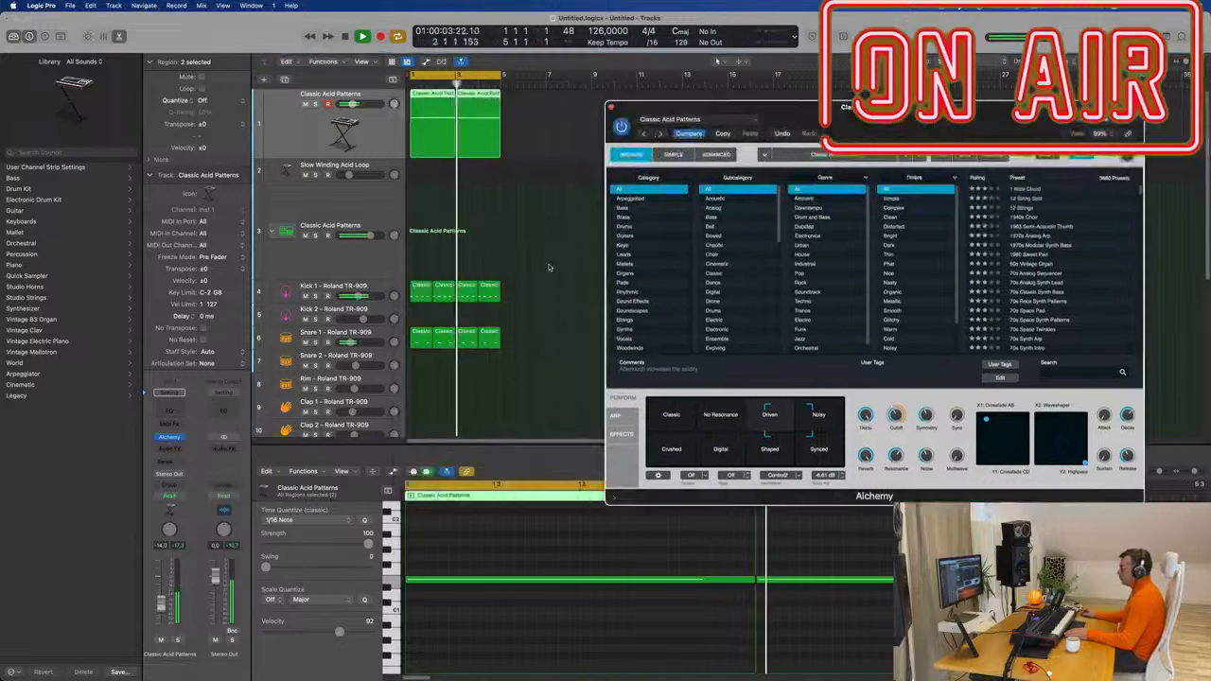
left_click(172, 454)
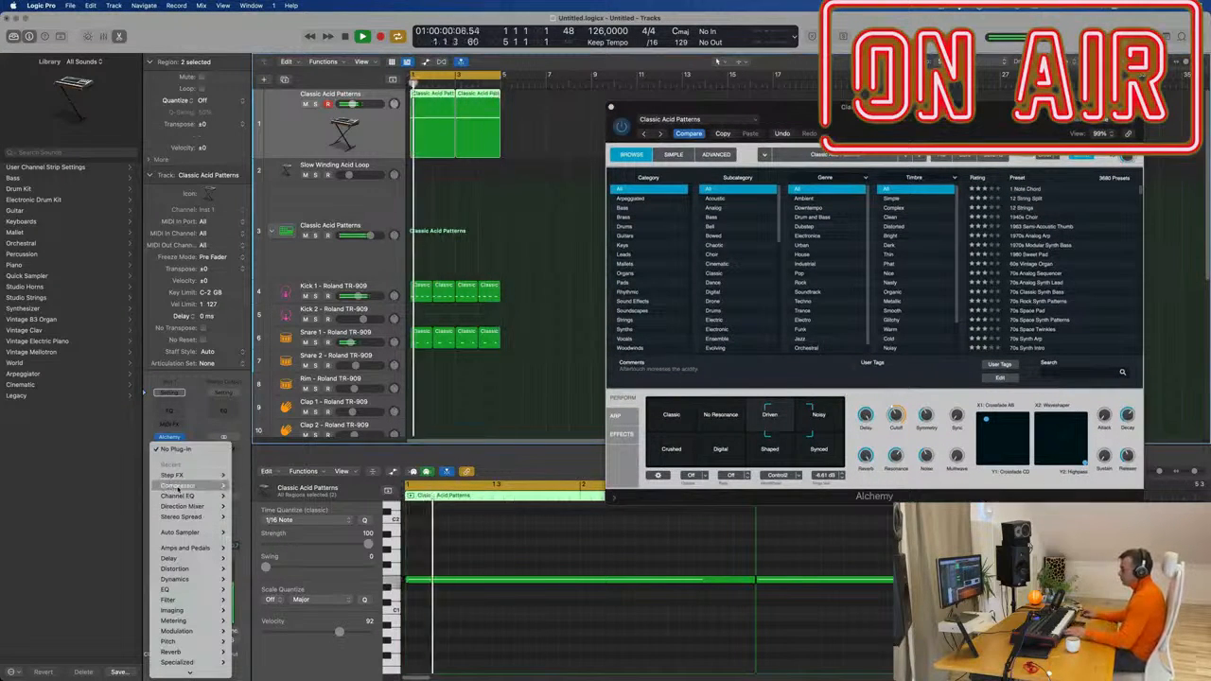
mouse_move(179, 487)
left_click(252, 486)
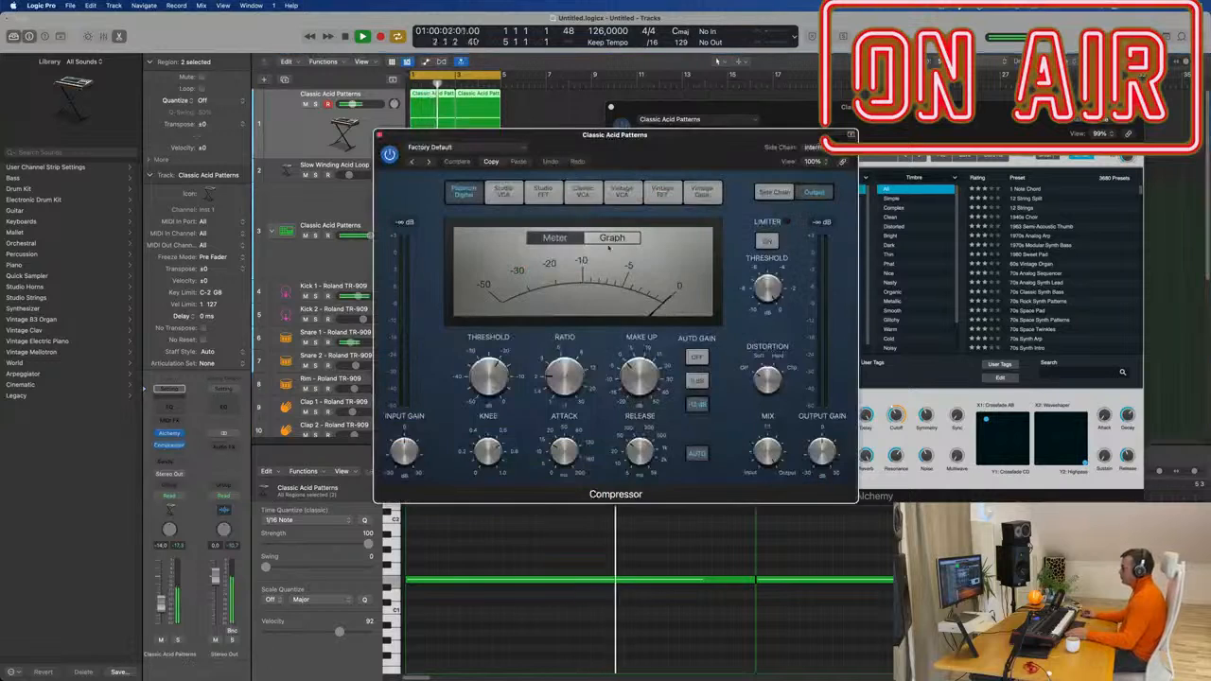
Try Bus 1 as the Compressor's side-chain source.
left_click(806, 149)
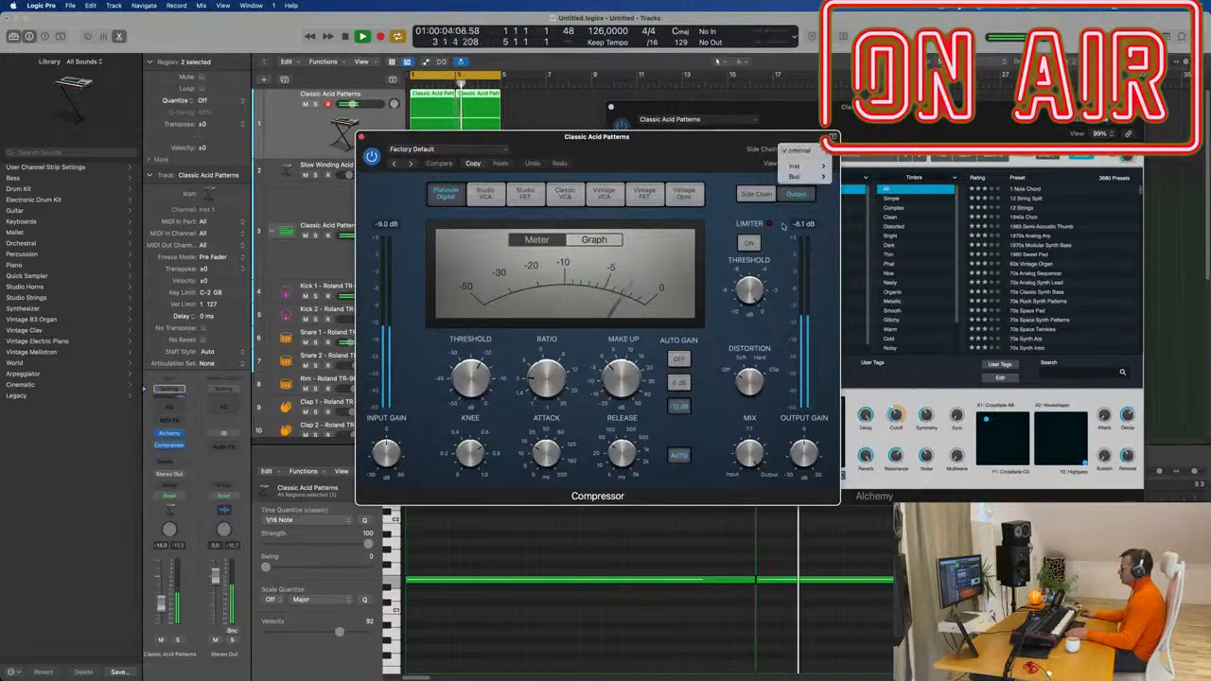
mouse_move(824, 176)
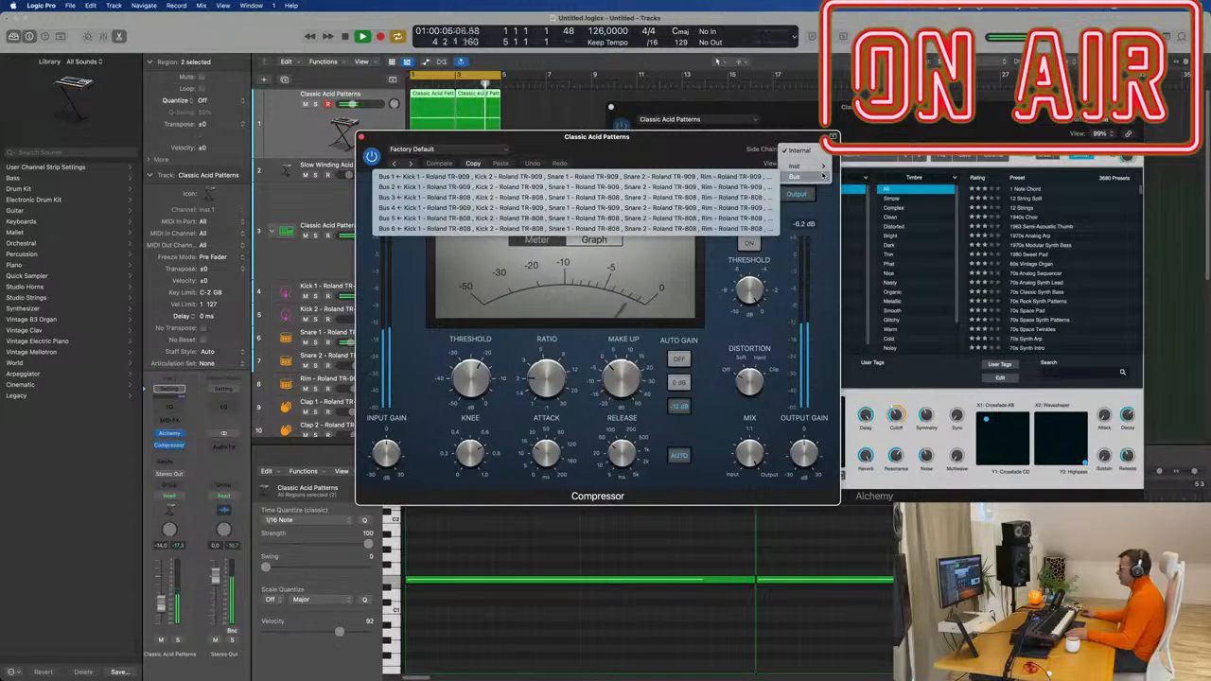
left_click(568, 176)
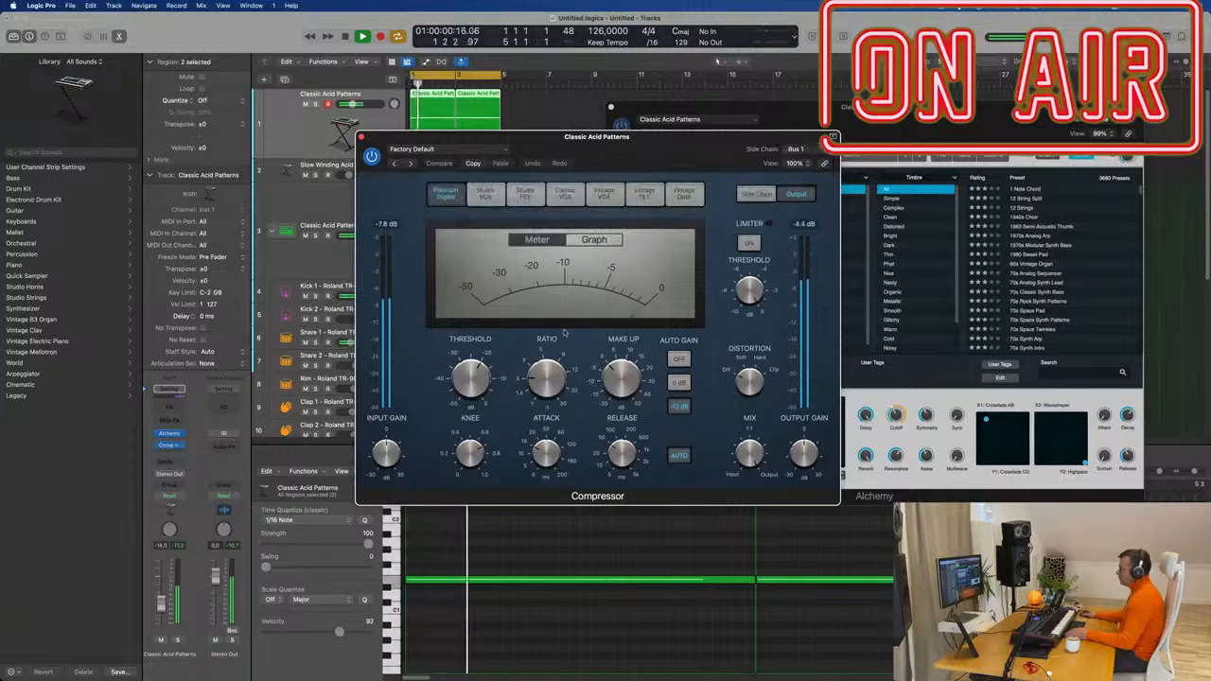
left_click_drag(793, 196, 859, 272)
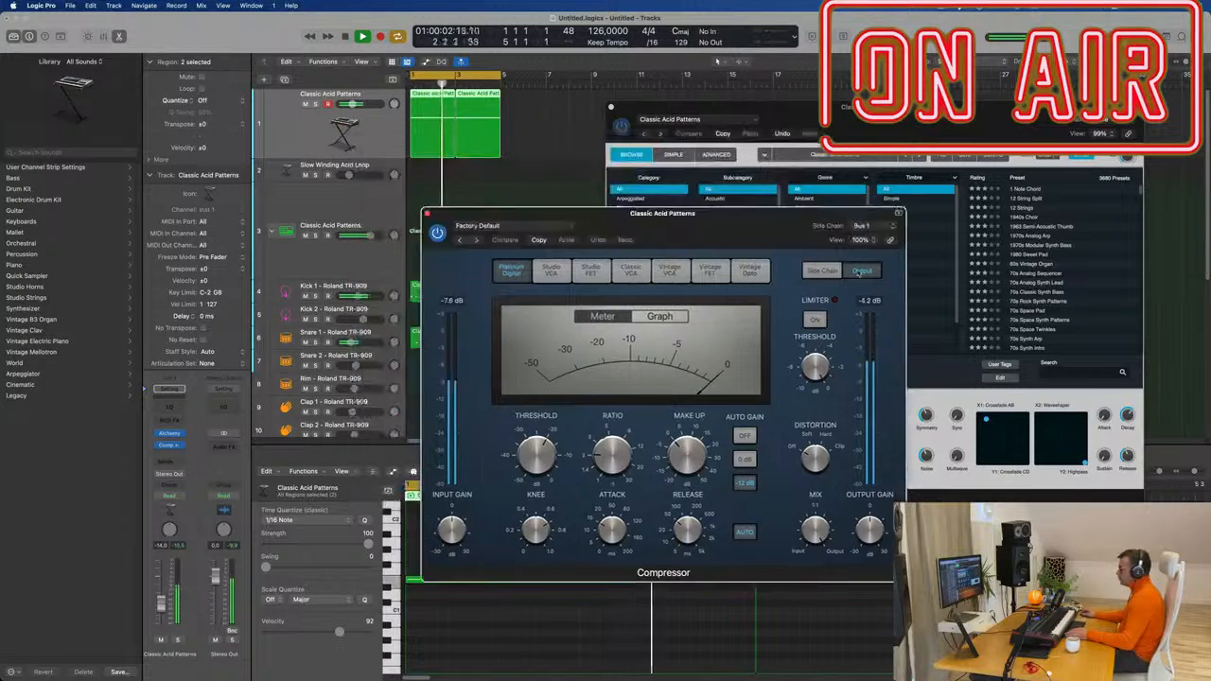
Set the Compressor's side-chain source to the instrument track Kick 1 - Roland TR-909 (Inst 3).
left_click_drag(743, 230, 900, 266)
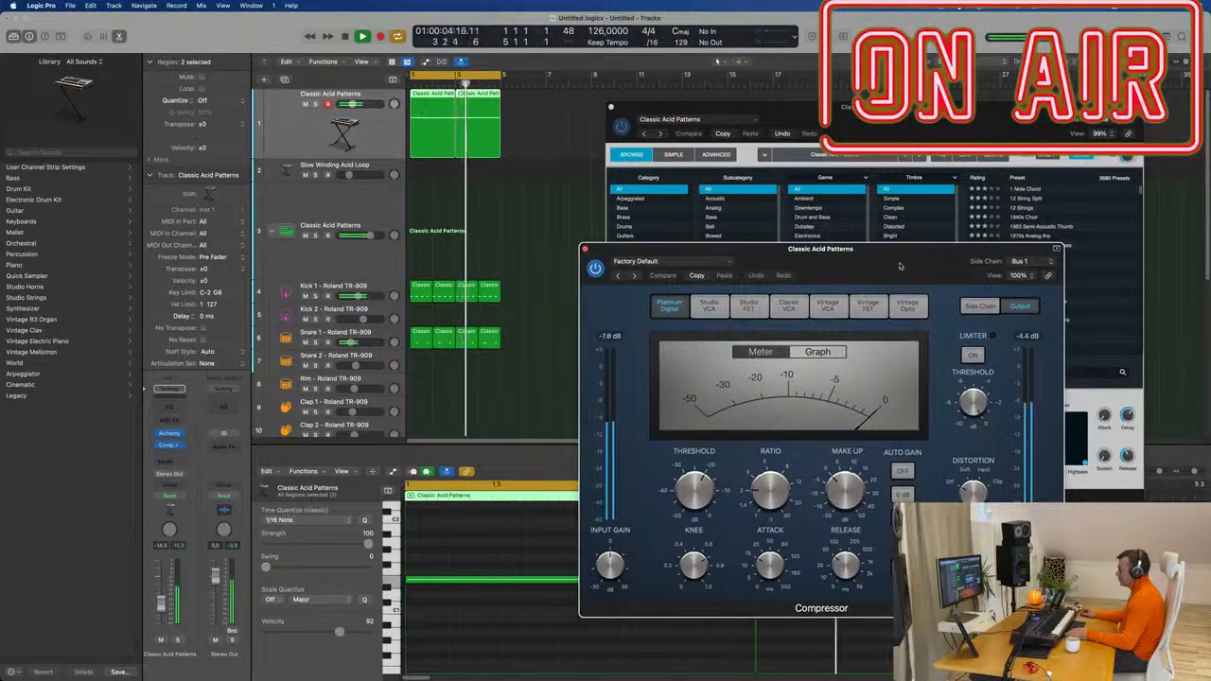
left_click(1020, 261)
mouse_move(940, 244)
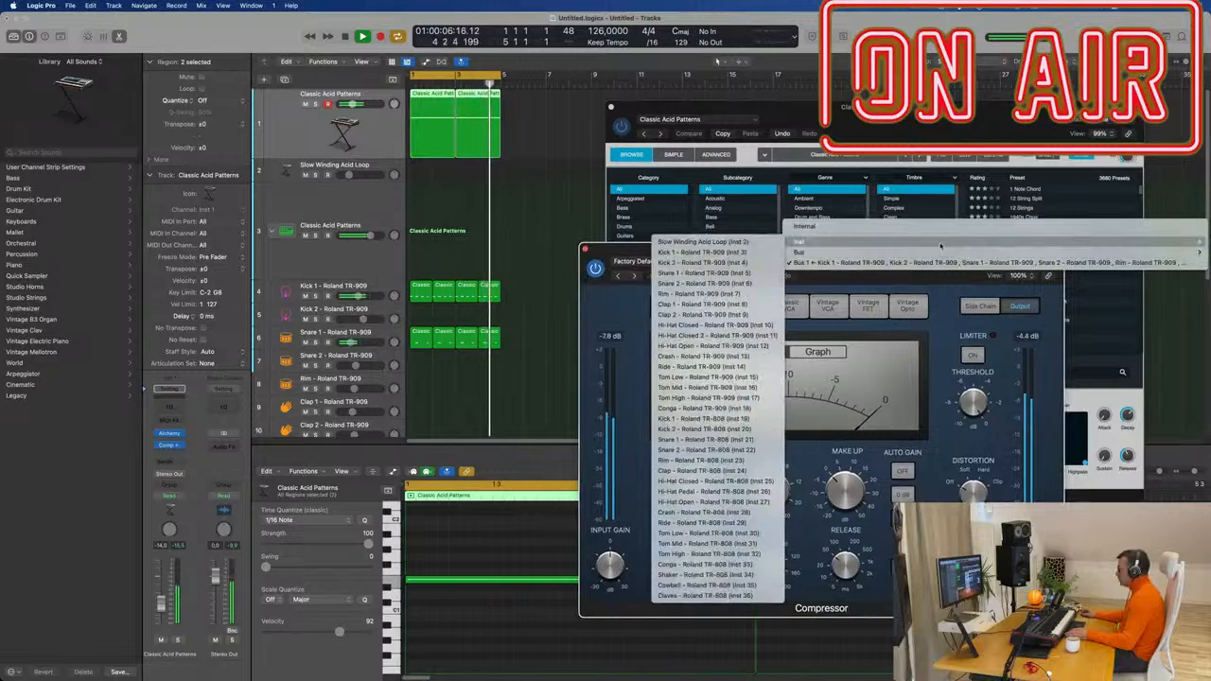
left_click(704, 252)
left_click_drag(856, 252, 758, 252)
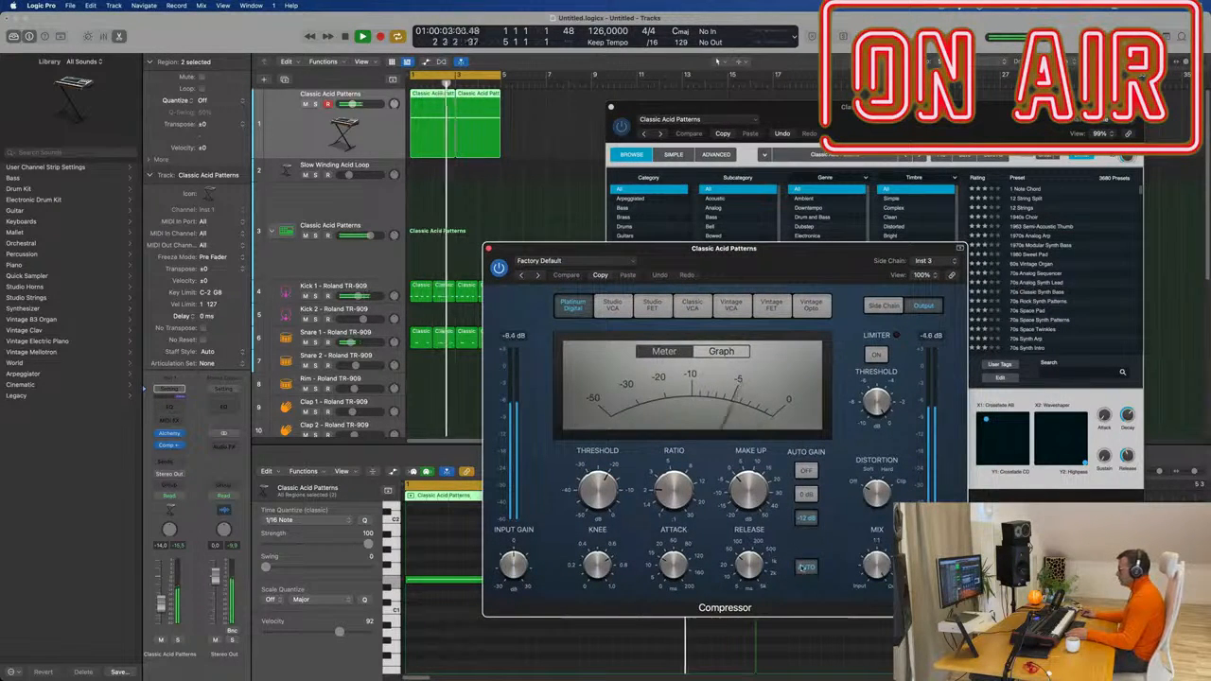
Try the Compressor's automatic release, set its threshold to about -21 dB and close its window.
left_click(805, 567)
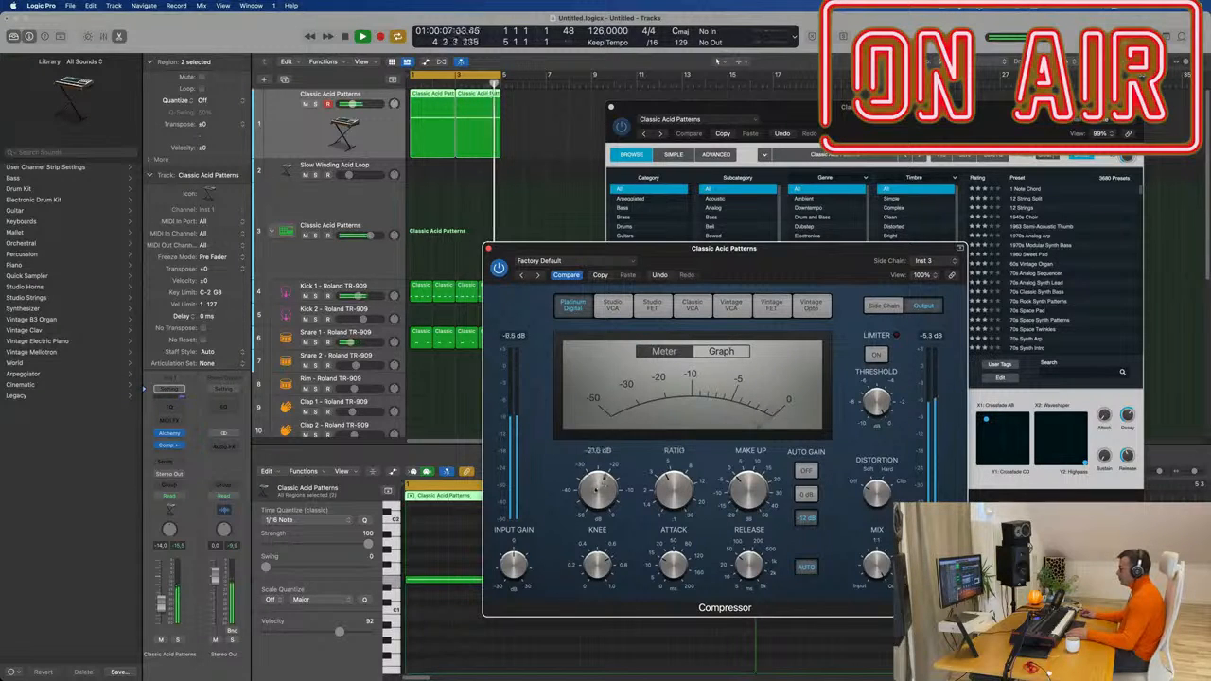
left_click_drag(596, 489, 595, 496)
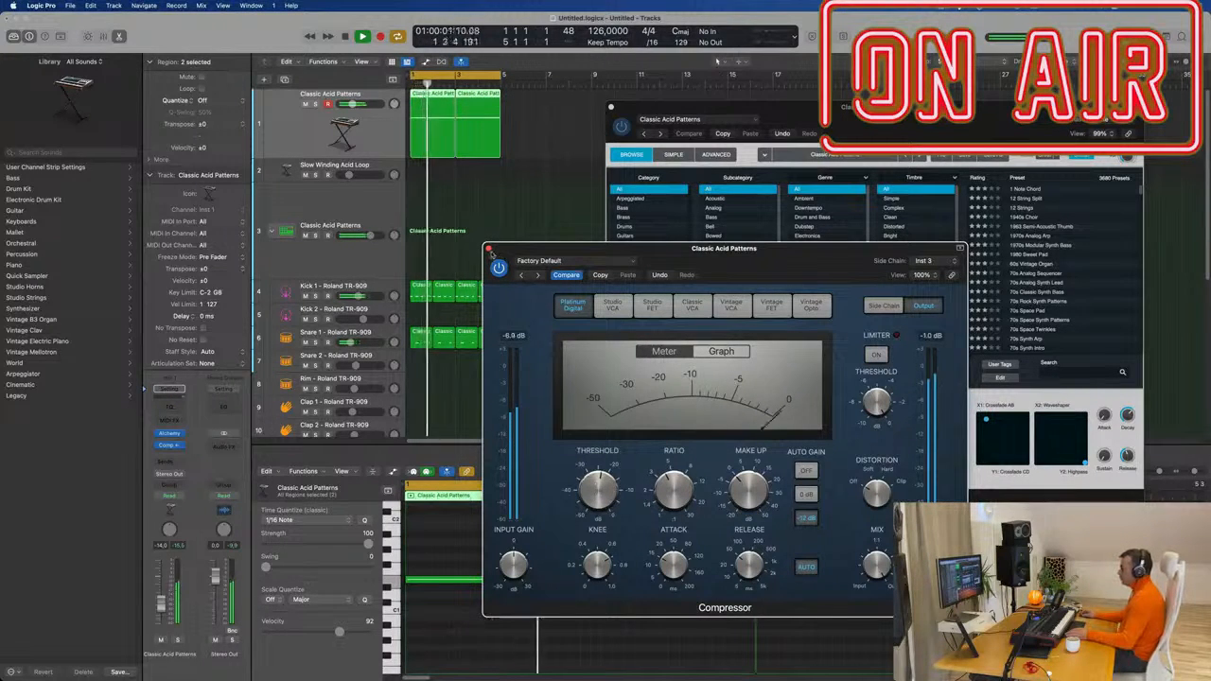
left_click(487, 249)
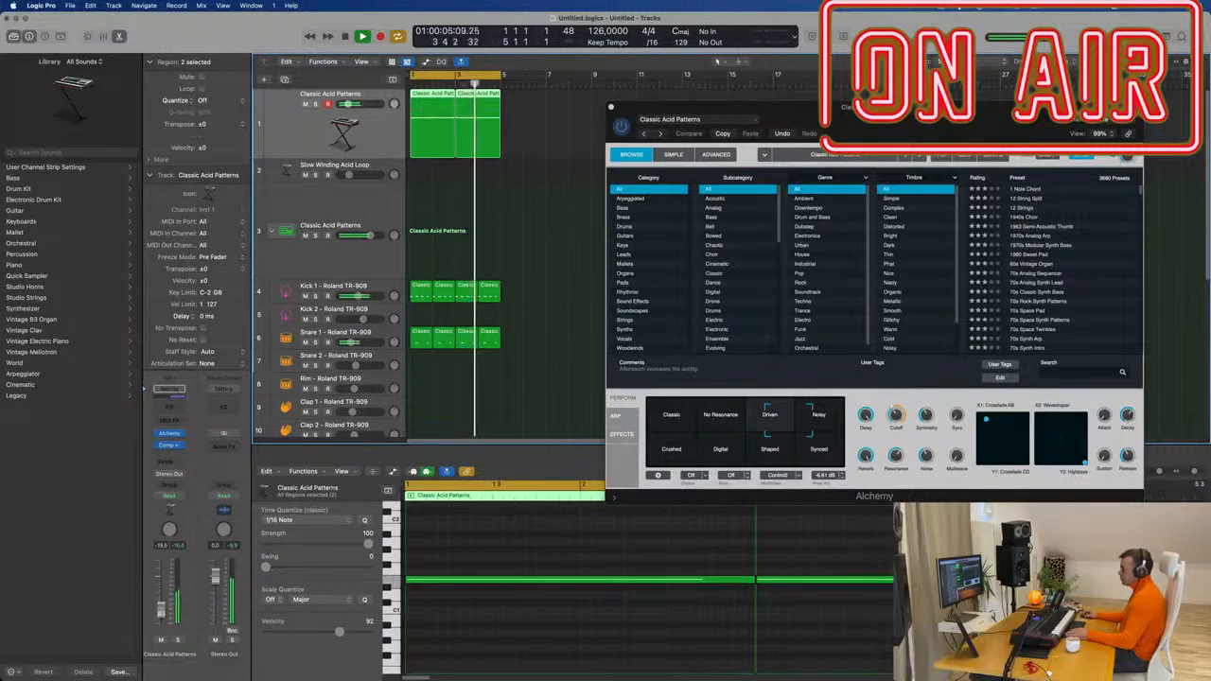
Insert a stereo Vintage Tube EQ after the Compressor on the Classic Acid Patterns channel.
left_click(176, 445)
mouse_move(183, 477)
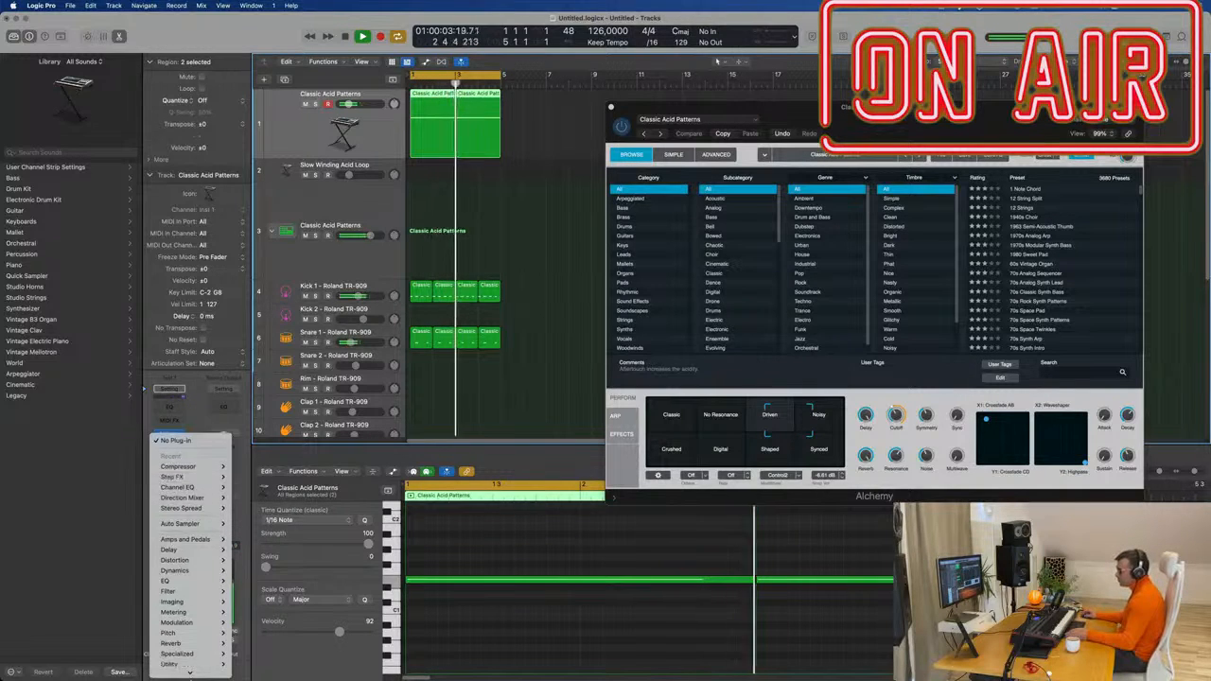
mouse_move(231, 478)
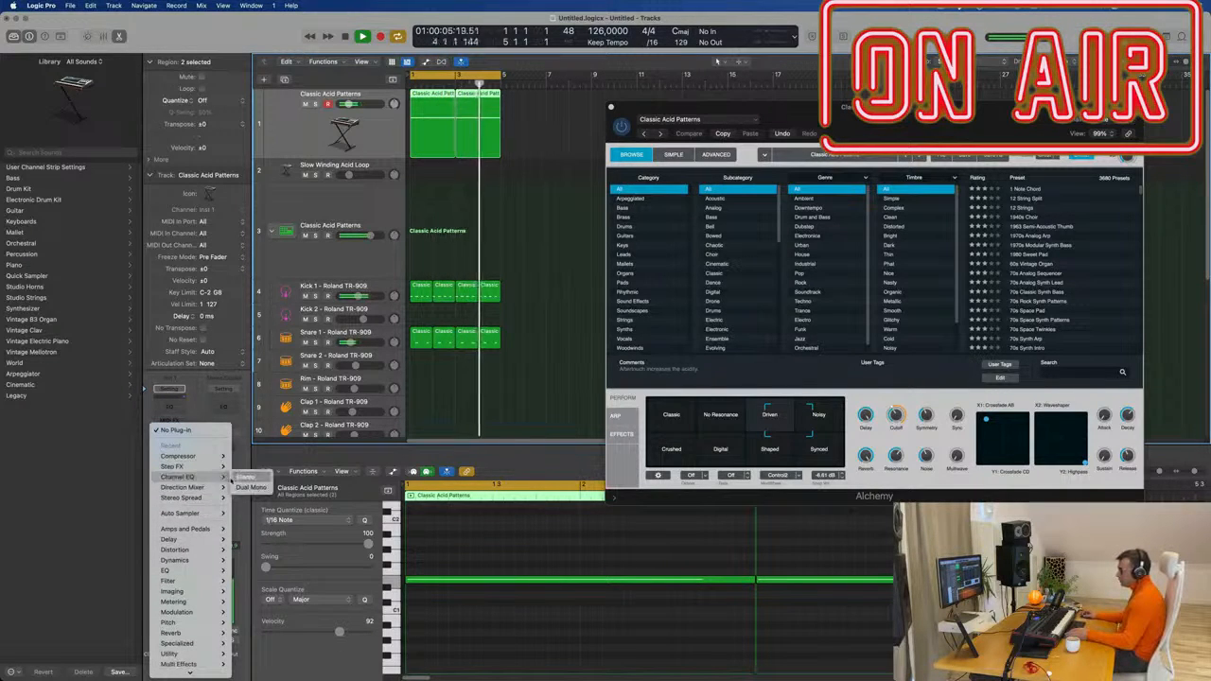
mouse_move(189, 665)
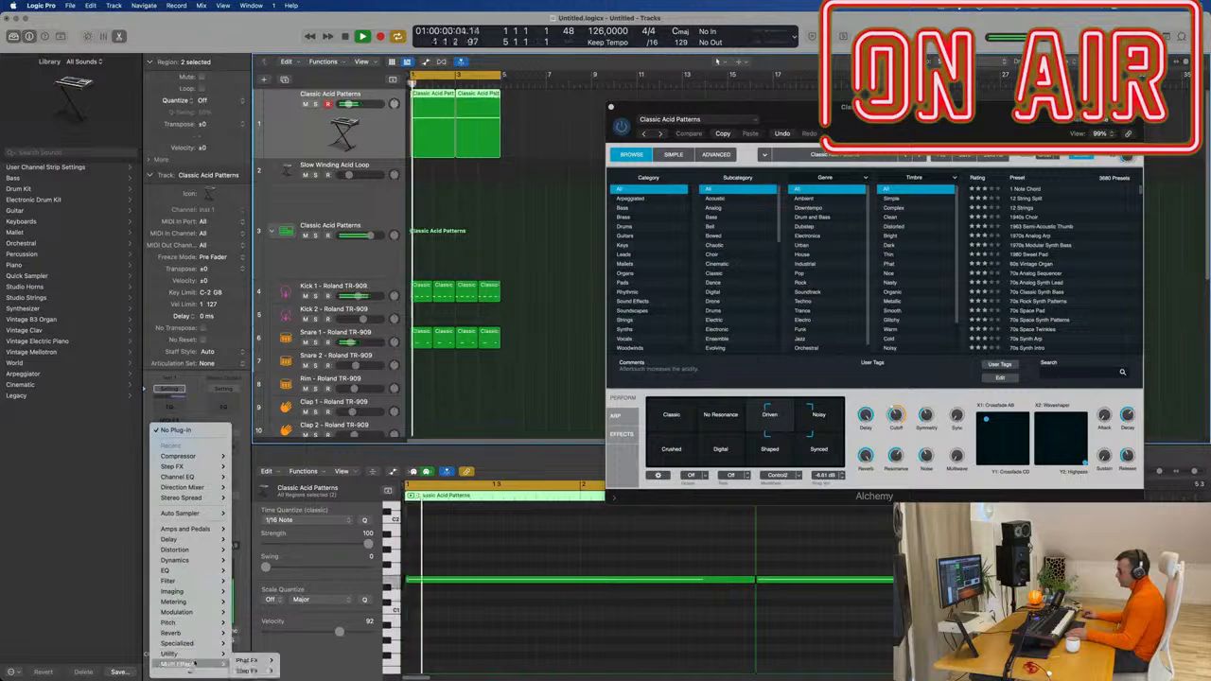
mouse_move(194, 571)
mouse_move(257, 613)
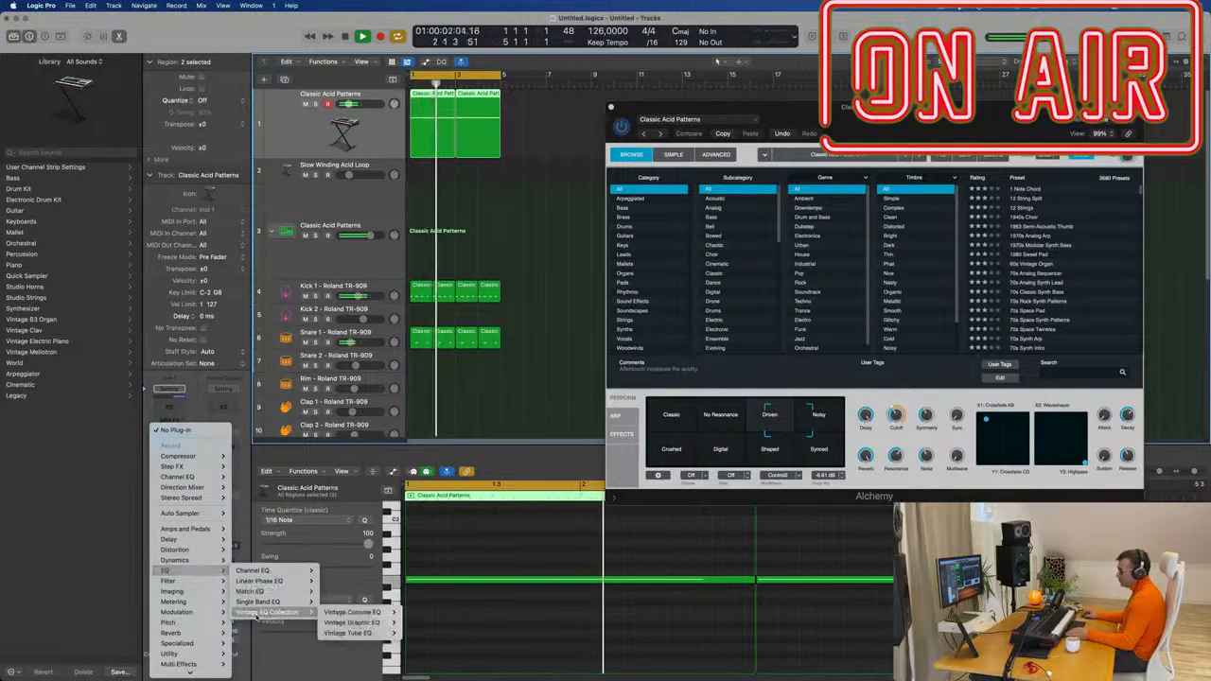
mouse_move(327, 615)
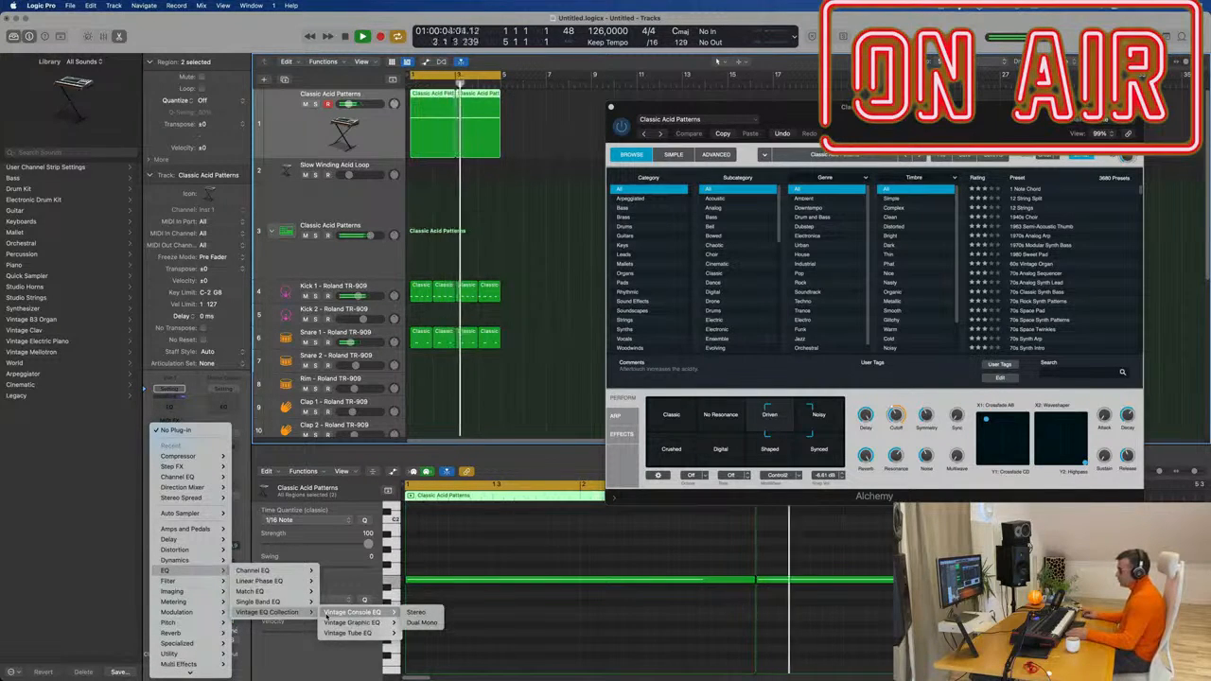
mouse_move(374, 633)
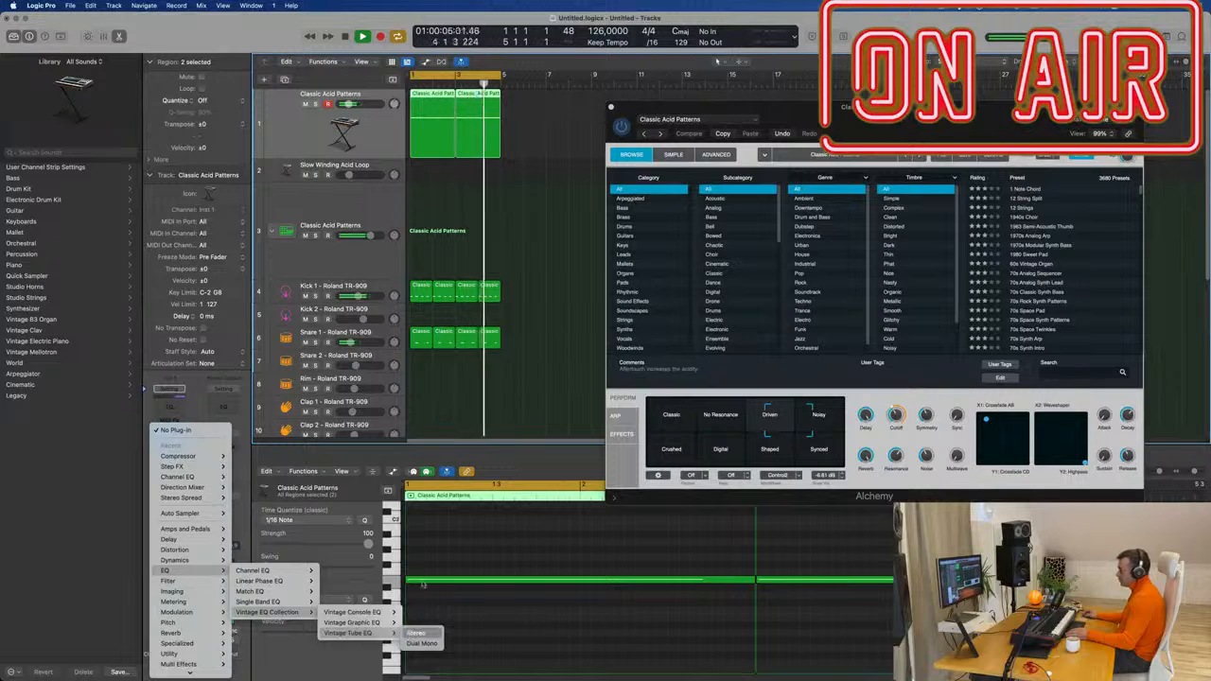
left_click(416, 633)
Load the Big Synth preset in the Vintage Tube EQ and close its window.
left_click(497, 148)
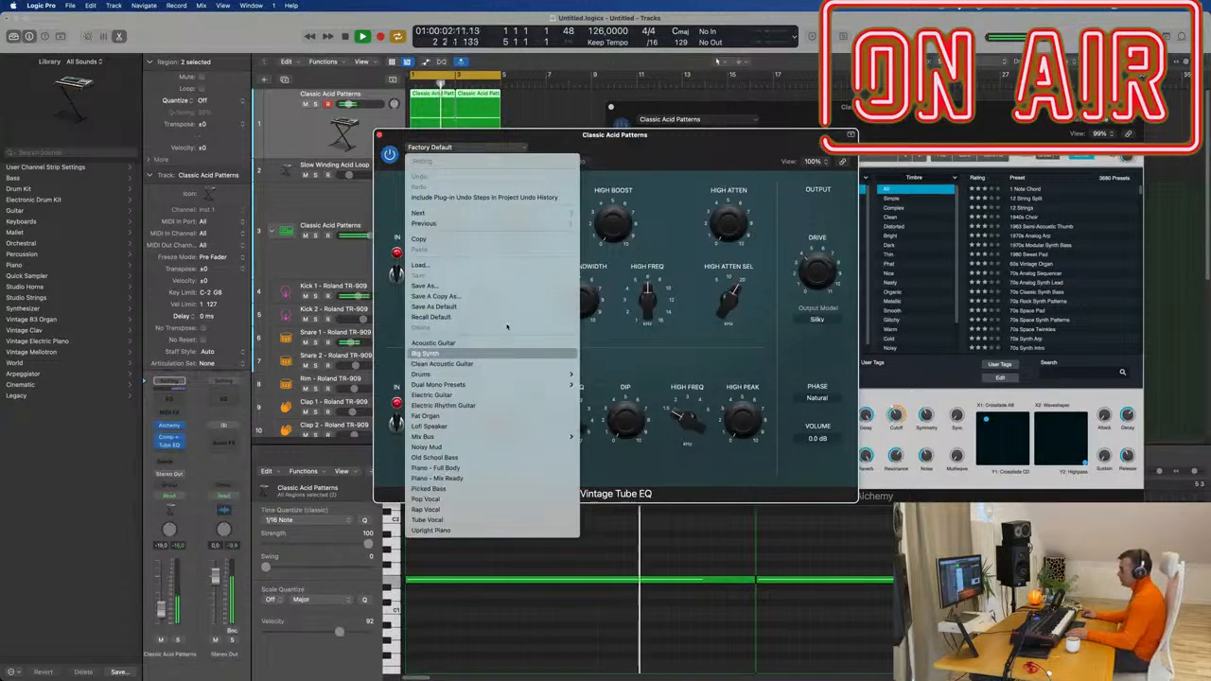
left_click(492, 353)
left_click_drag(626, 144, 613, 208)
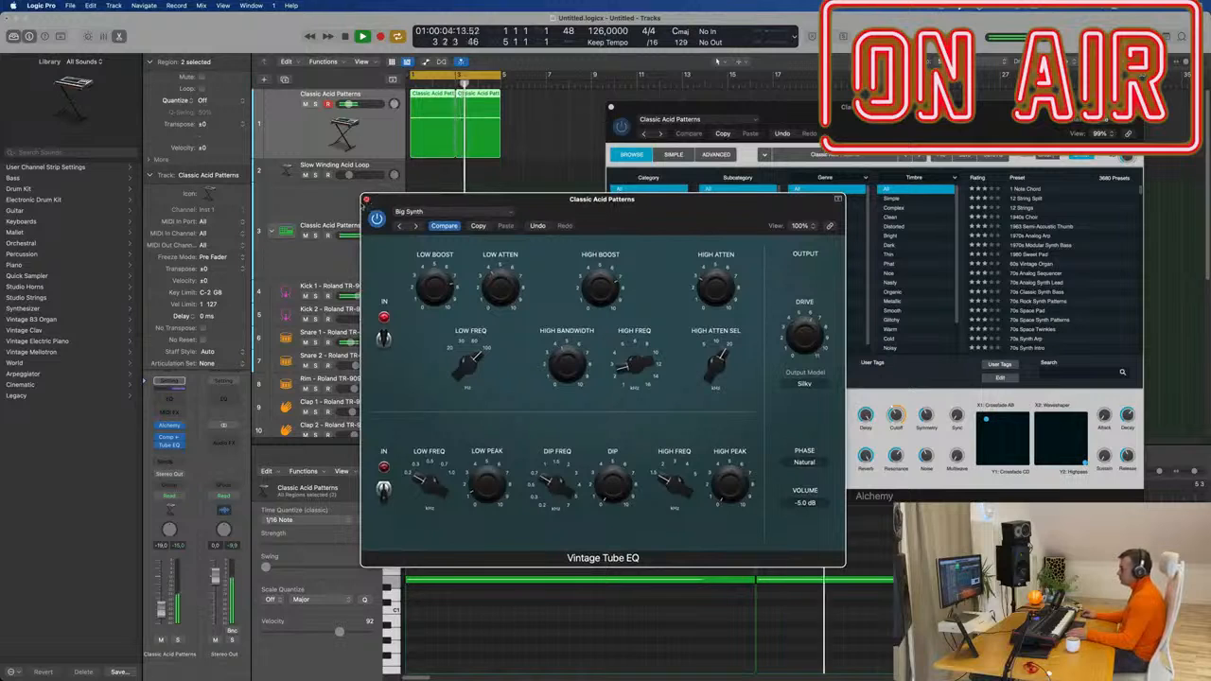
left_click(367, 202)
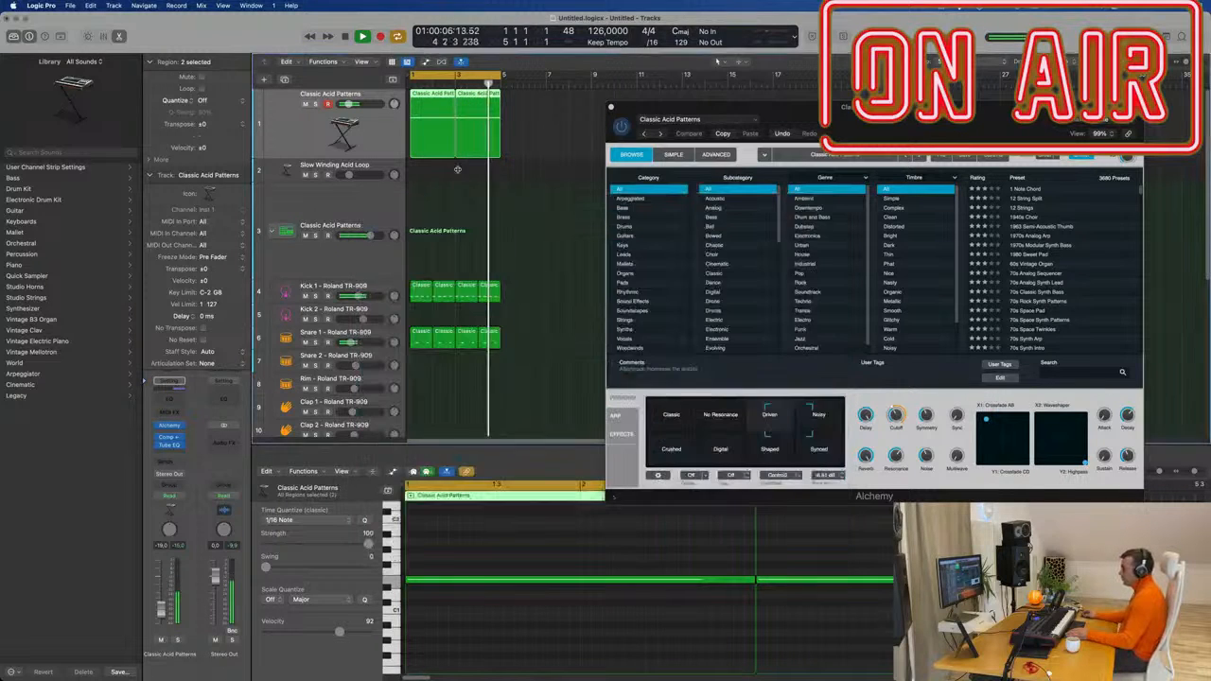
Fine-tune the Resonance and Symmetry of Alchemy on the Classic Acid Patterns track and move its window aside.
left_click_drag(700, 107, 567, 165)
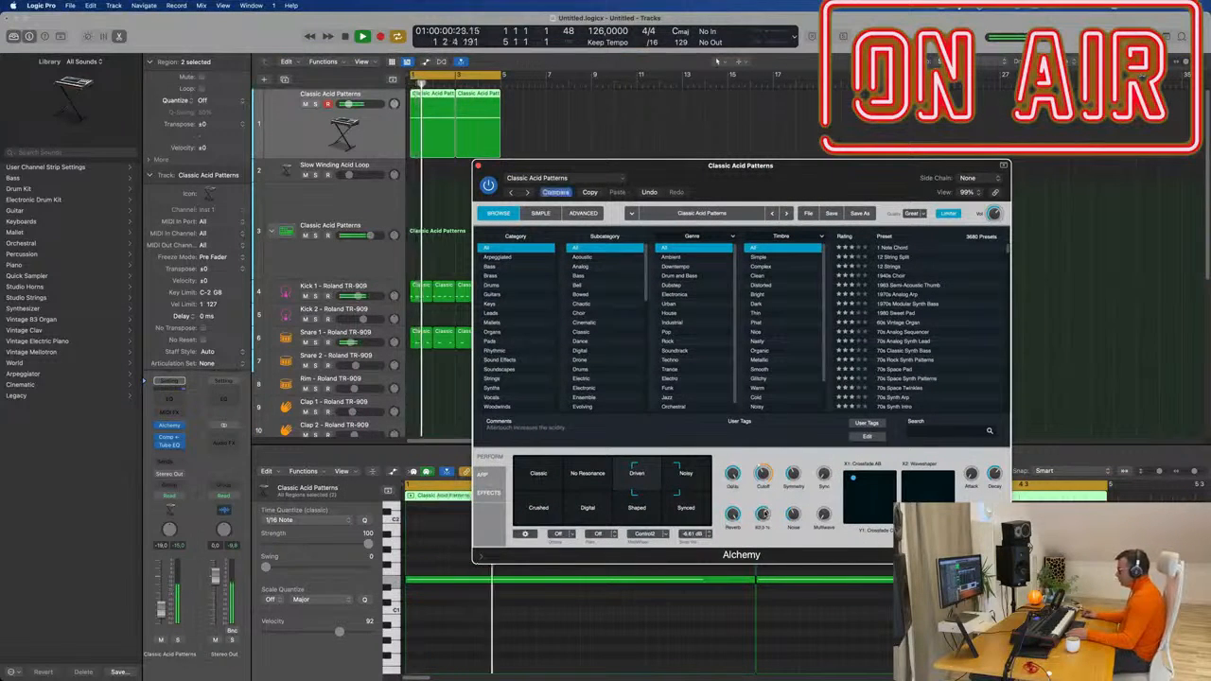
left_click_drag(762, 513, 766, 504)
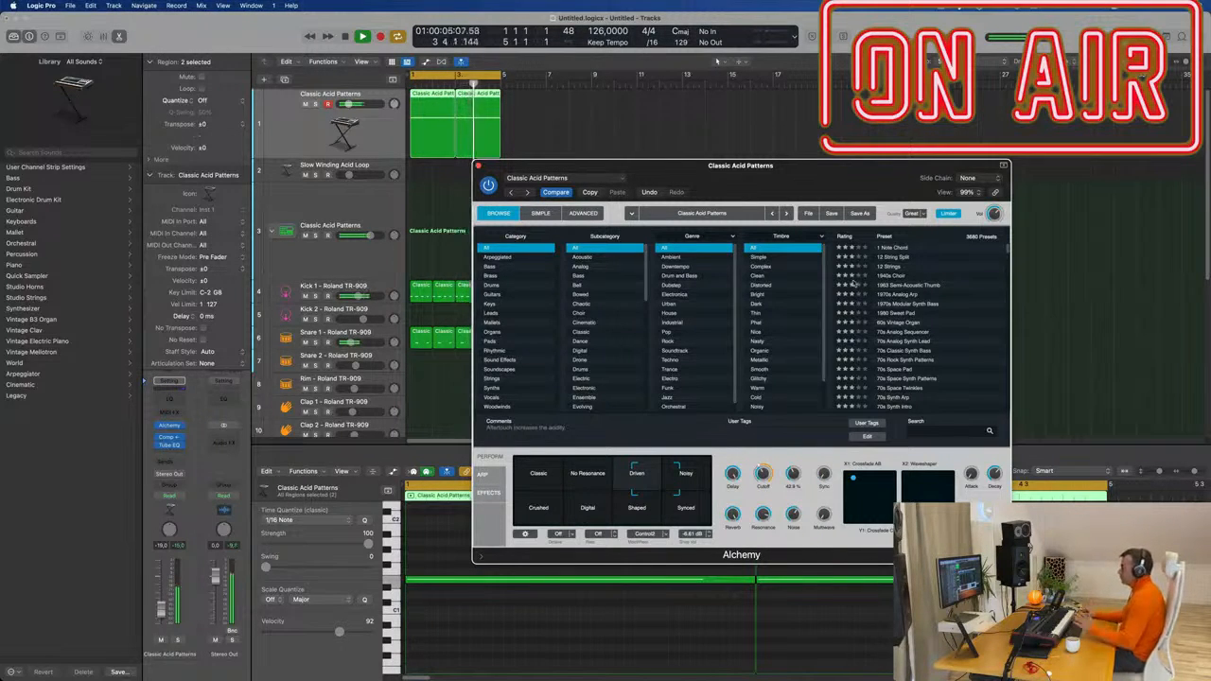
left_click_drag(800, 180, 856, 155)
Duplicate the Classic Acid Patterns track with its channel settings and open the duplicate's Alchemy.
left_click(286, 104)
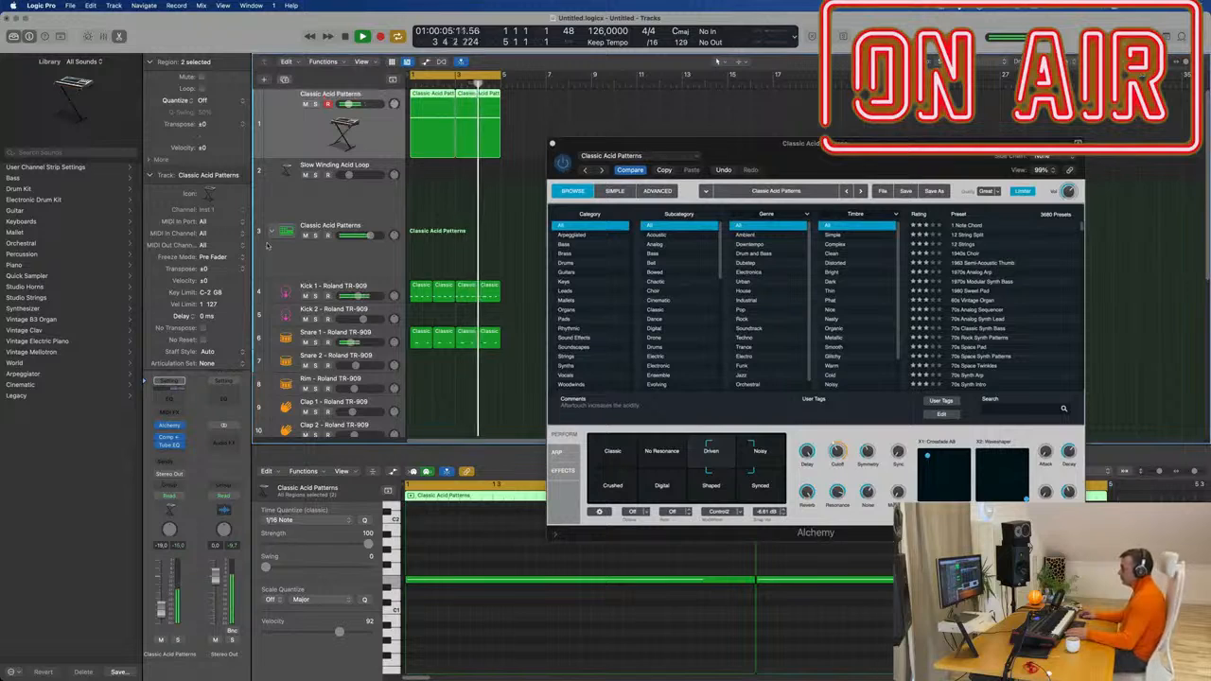
key("super+d")
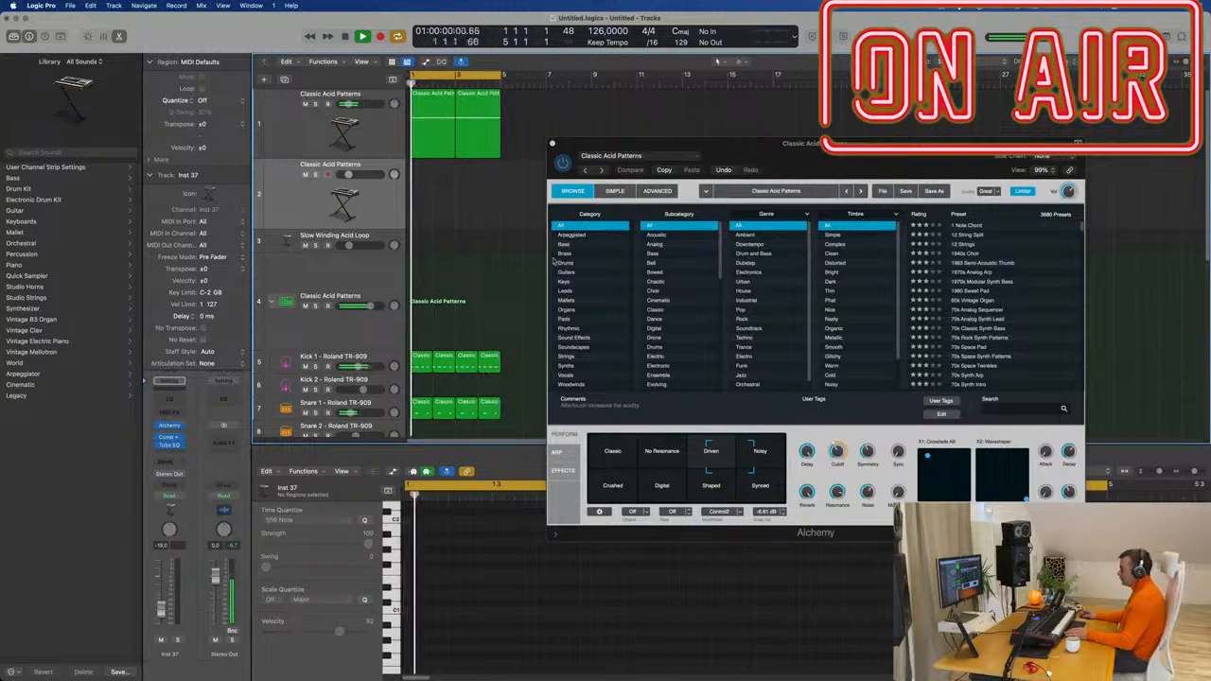
left_click(170, 426)
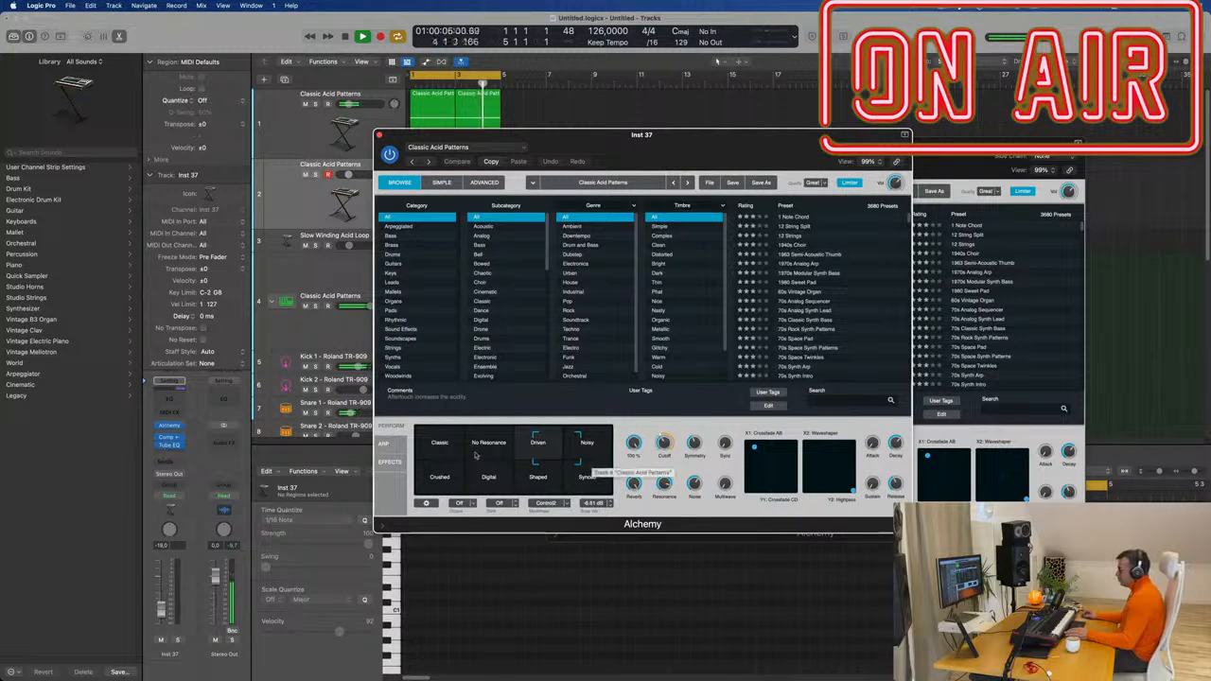
Show the arpeggiator in the duplicate track's Alchemy and choose a different step pattern.
left_click_drag(417, 445, 526, 429)
left_click(493, 428)
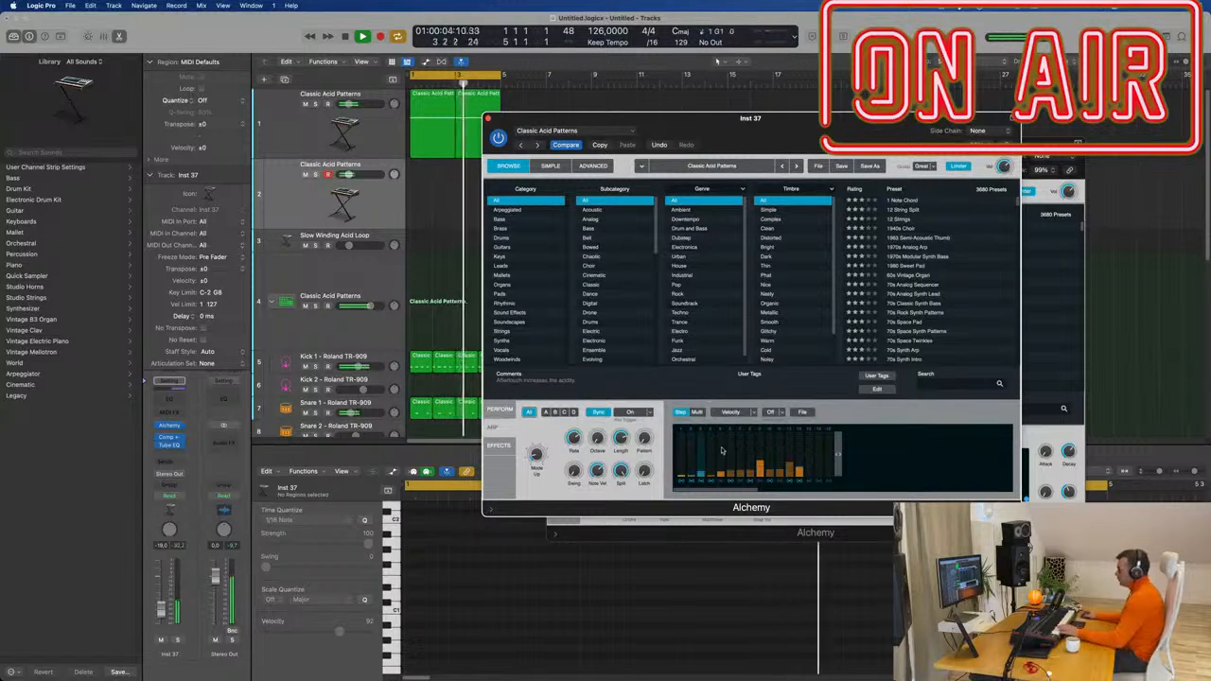
left_click_drag(643, 439, 643, 436)
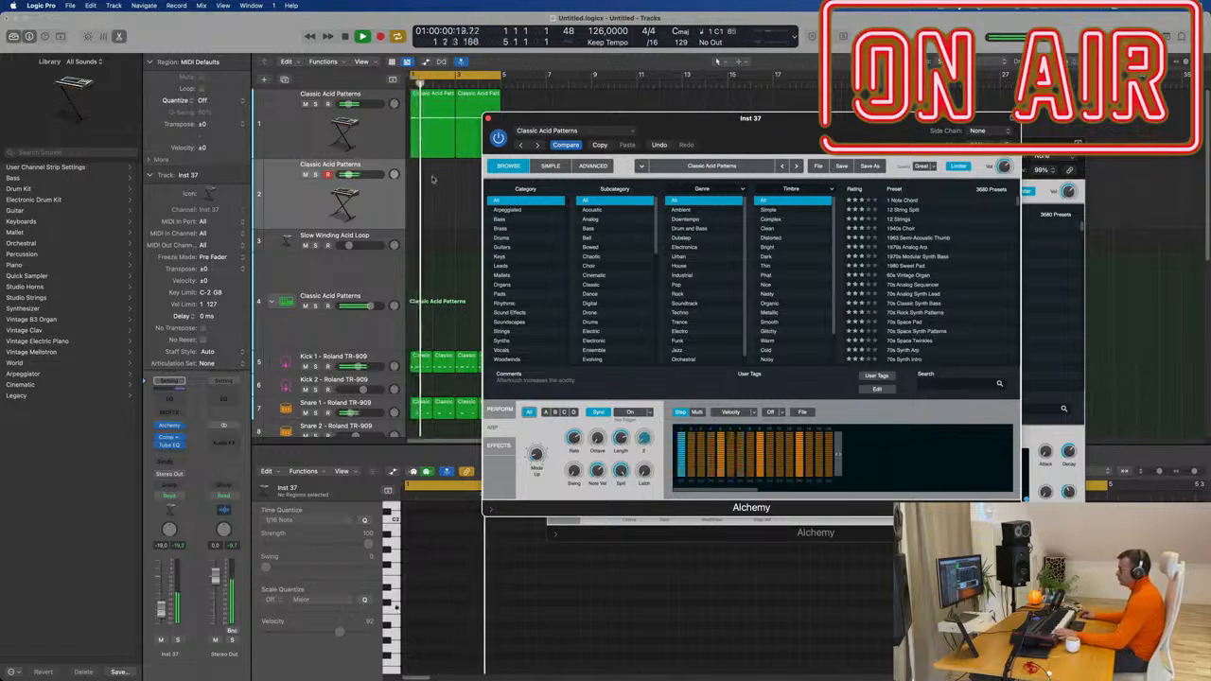
Copy the first Classic Acid Patterns region onto the duplicate track at bar 1 and again at bar 3, and play the loop.
left_click(436, 102)
left_click_drag(436, 102, 436, 194)
left_click_drag(626, 129, 852, 137)
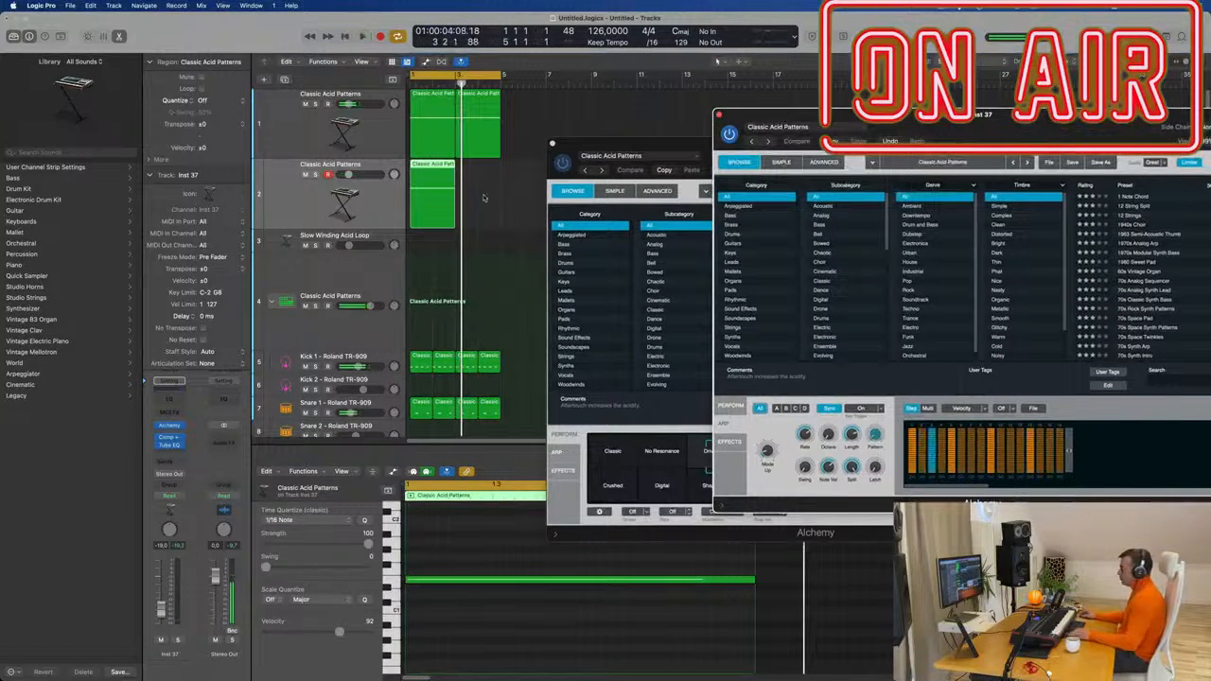
left_click(431, 176)
left_click_drag(425, 171, 471, 176)
key("space")
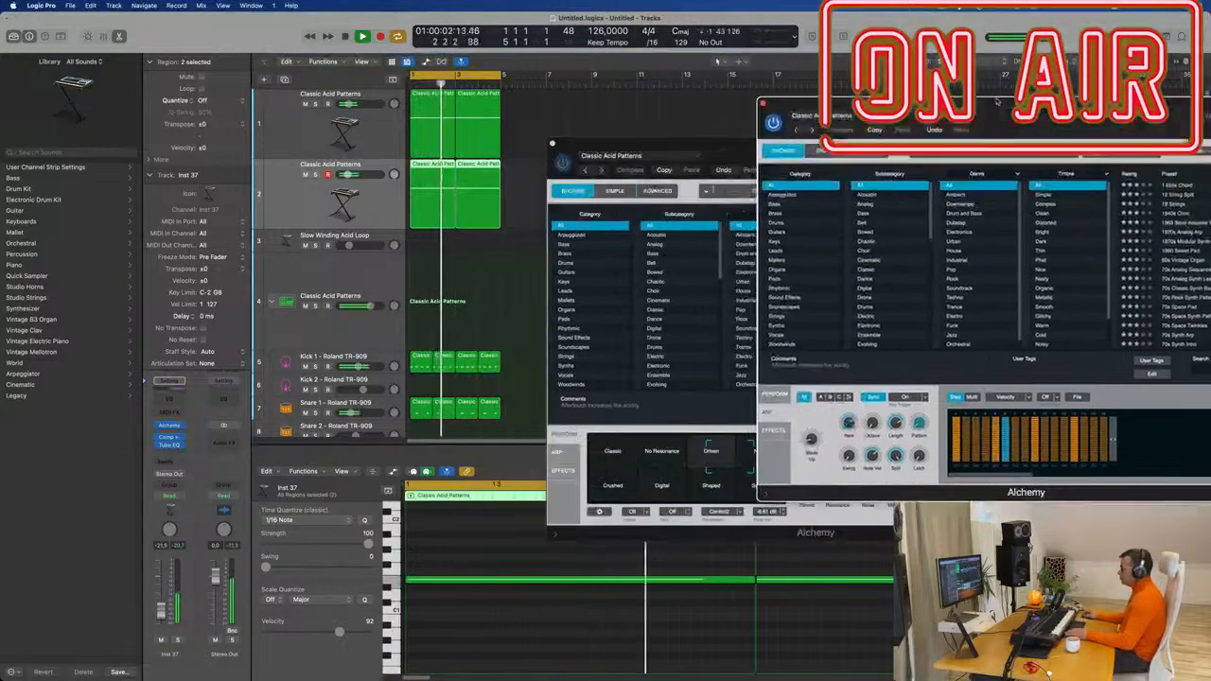
Transpose the notes in both regions of the duplicate track down one octave and play the result.
key("space")
left_click(504, 185)
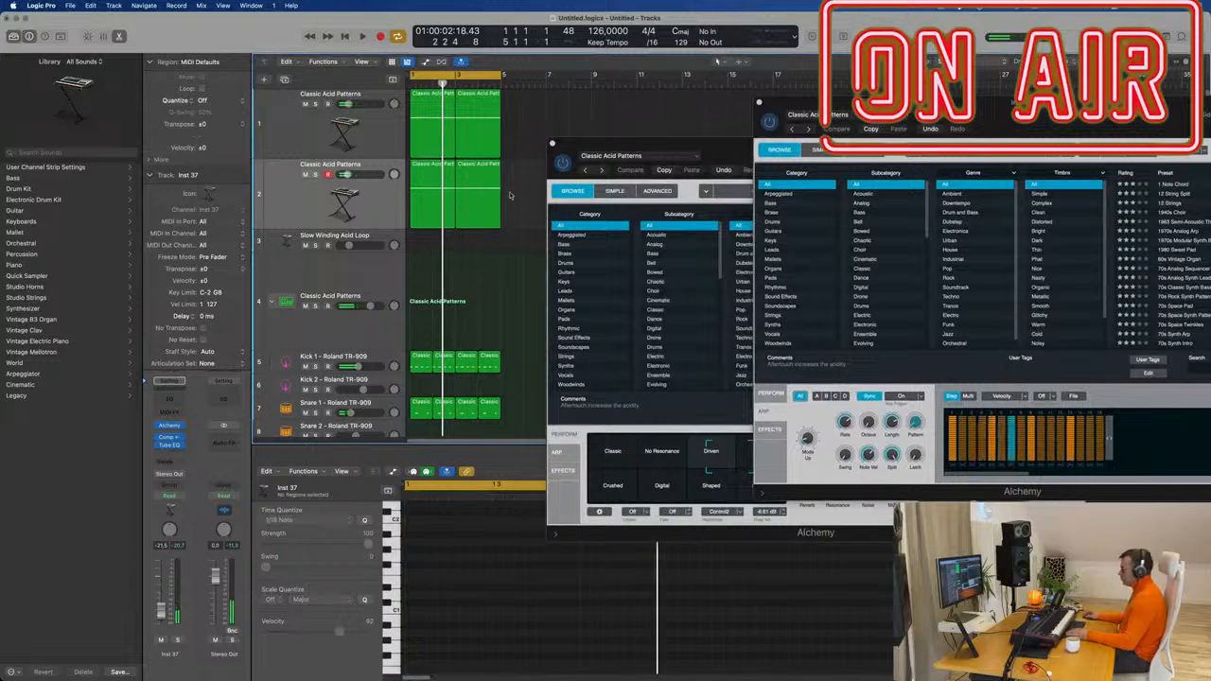
left_click_drag(509, 195, 407, 209)
key("super+a")
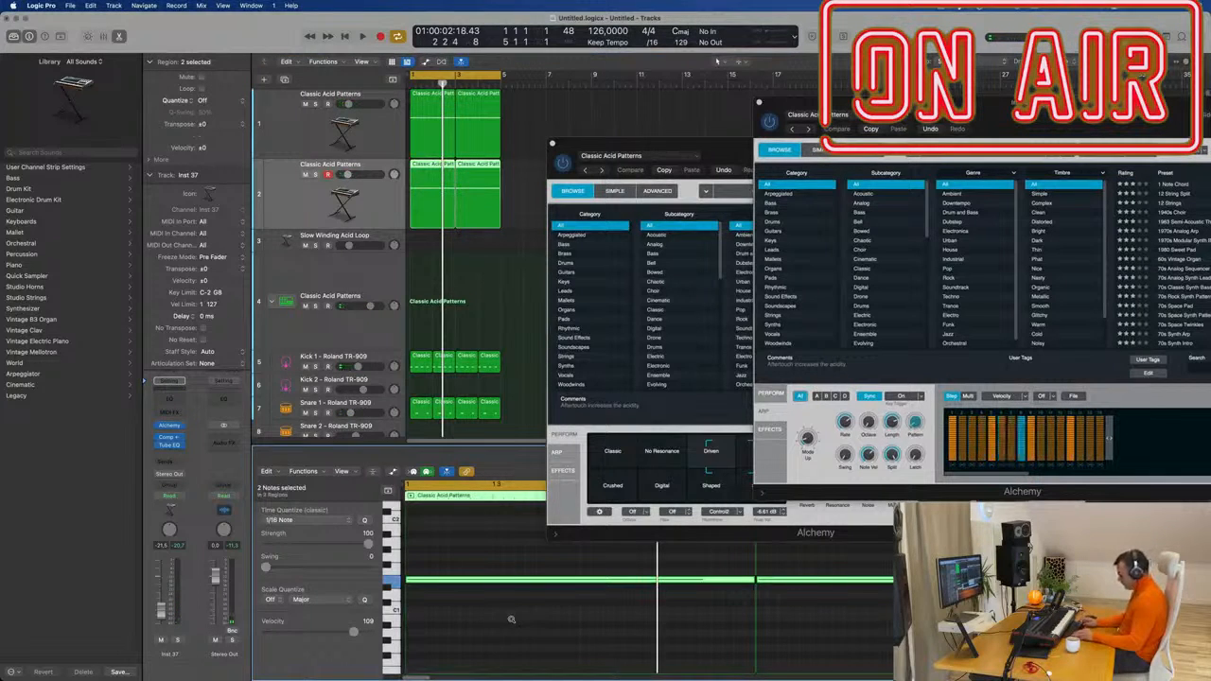
key("alt+shift+Down")
key("space")
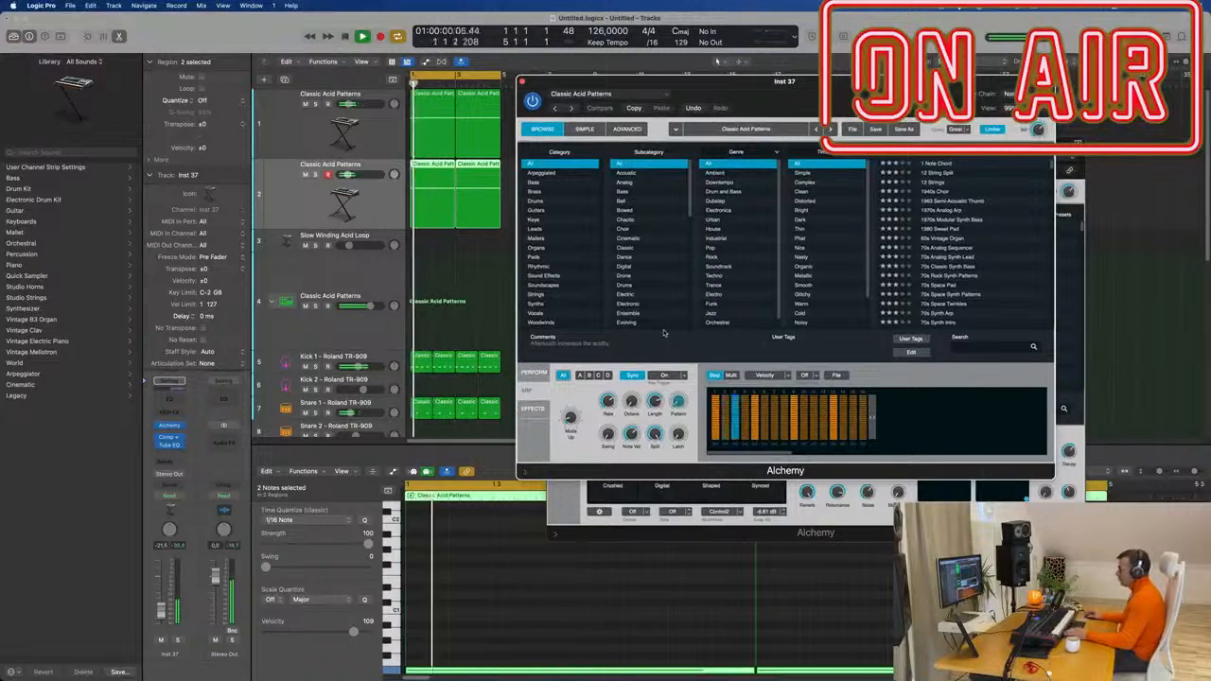
Lower the Cutoff in the duplicate's Alchemy, compare the No Resonance snapshot before returning to Classic, and close the window.
left_click(534, 373)
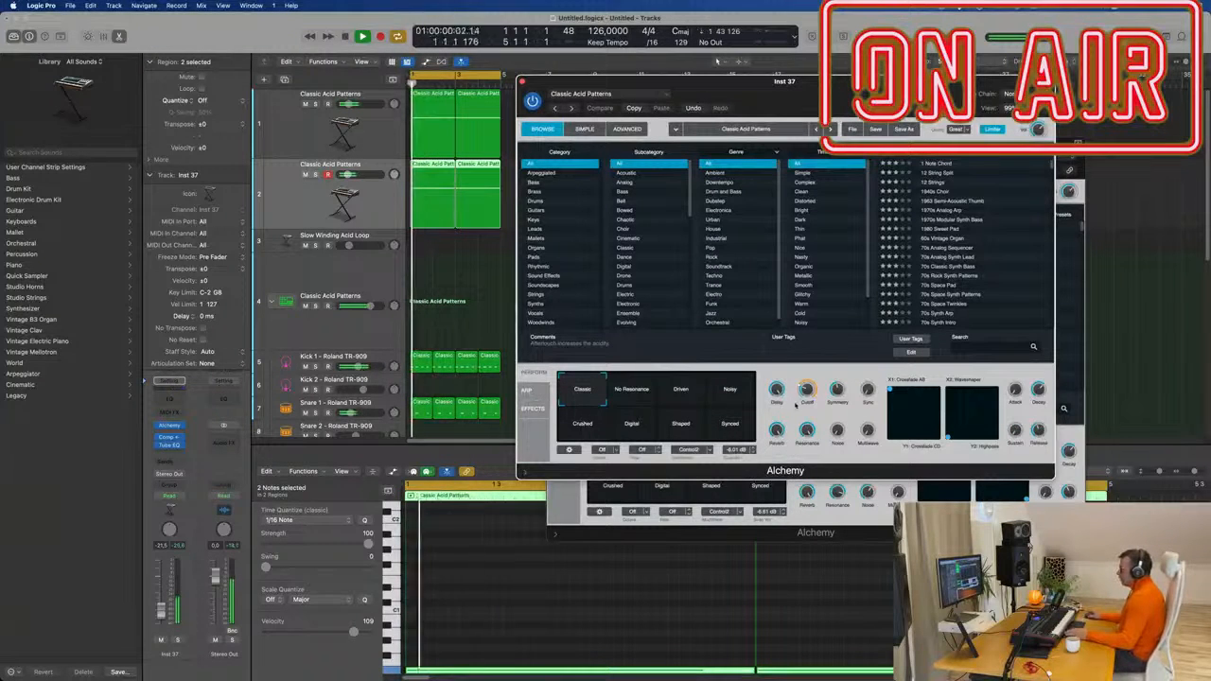
left_click_drag(806, 389, 807, 433)
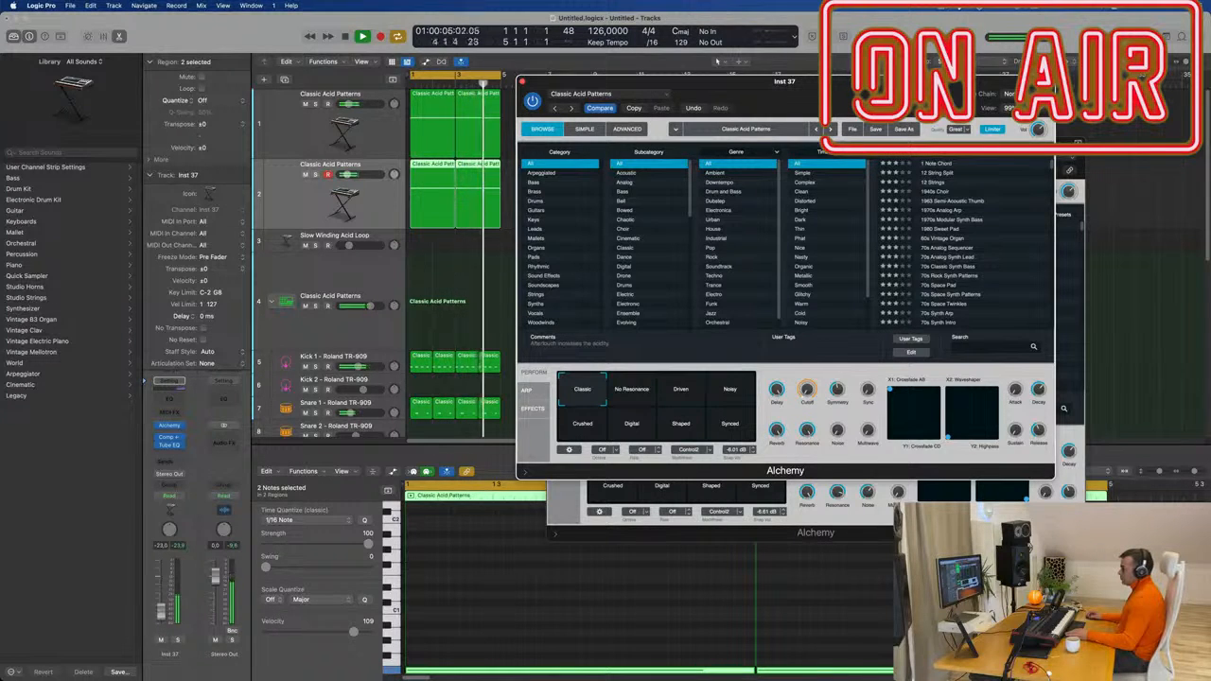
left_click(636, 397)
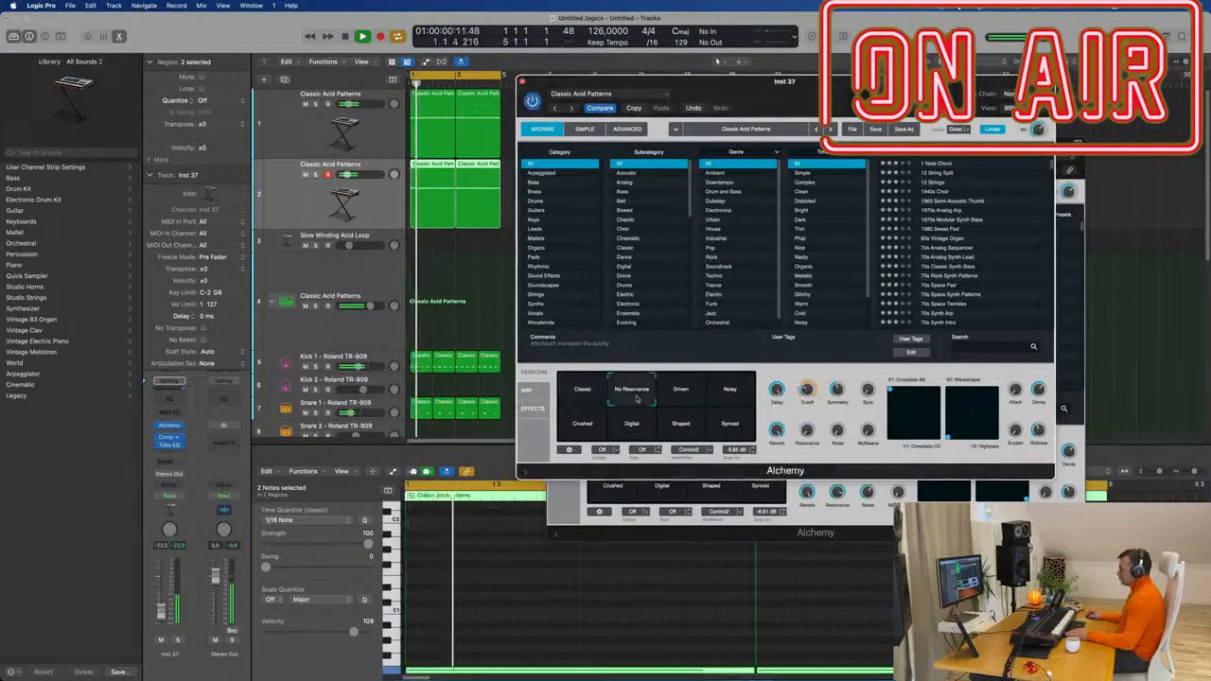
left_click(573, 394)
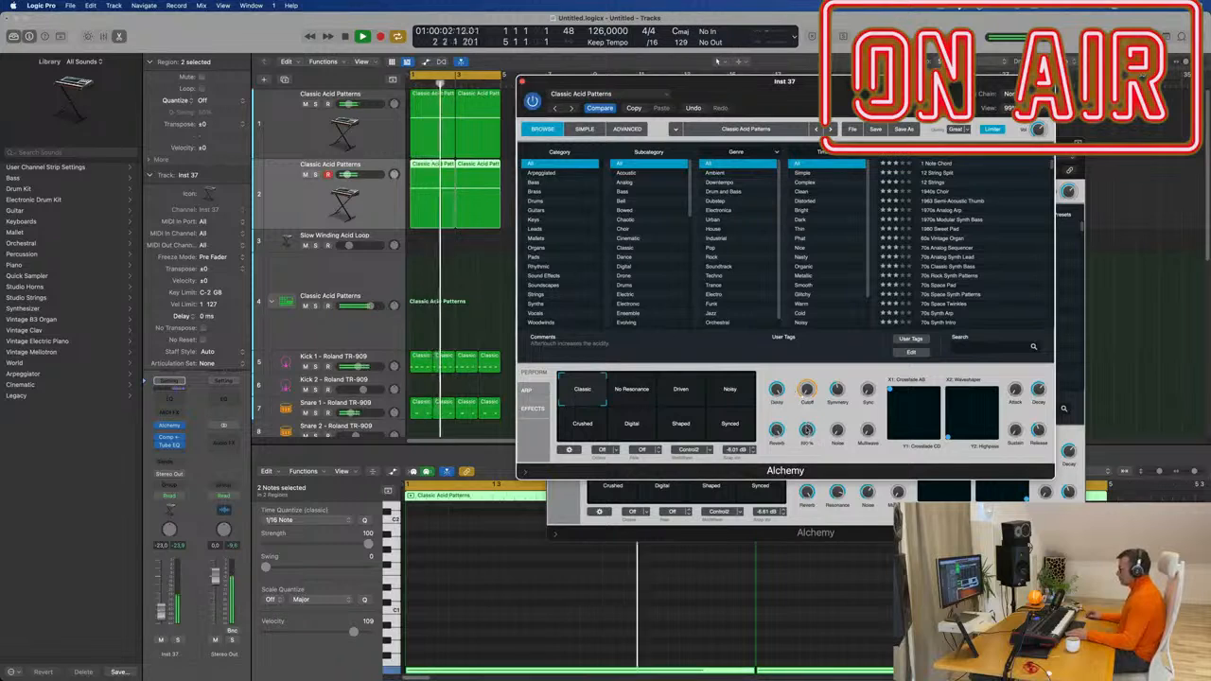
mouse_move(807, 432)
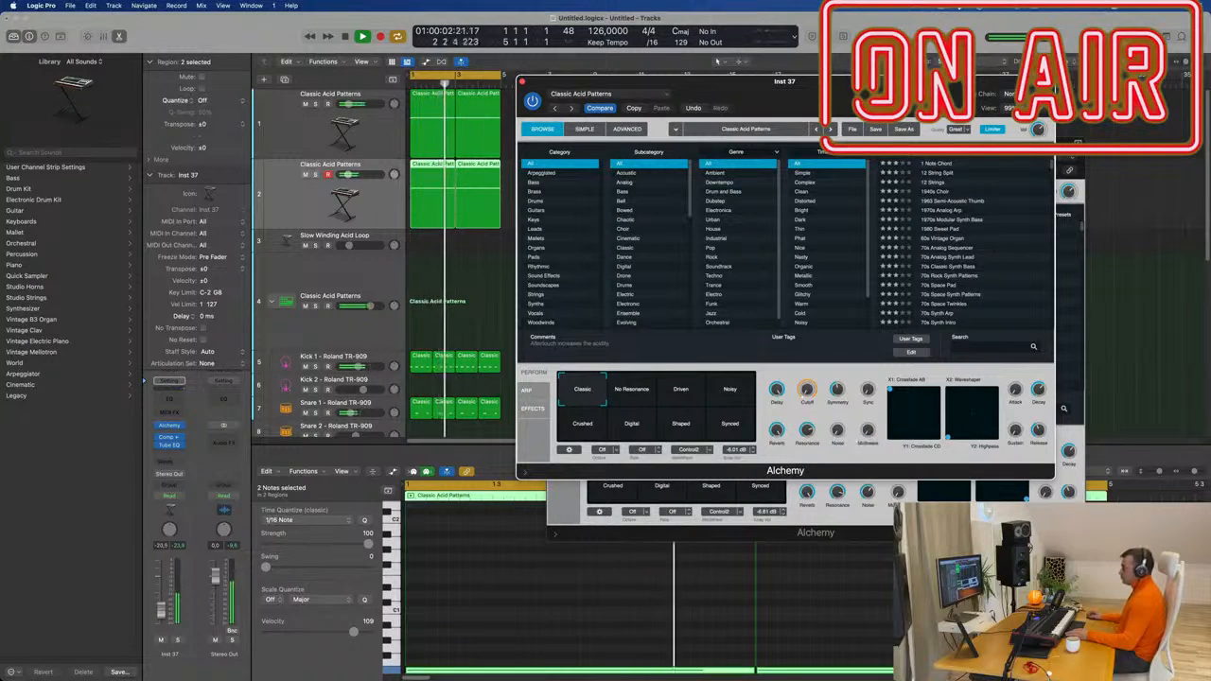
left_click_drag(719, 82, 615, 157)
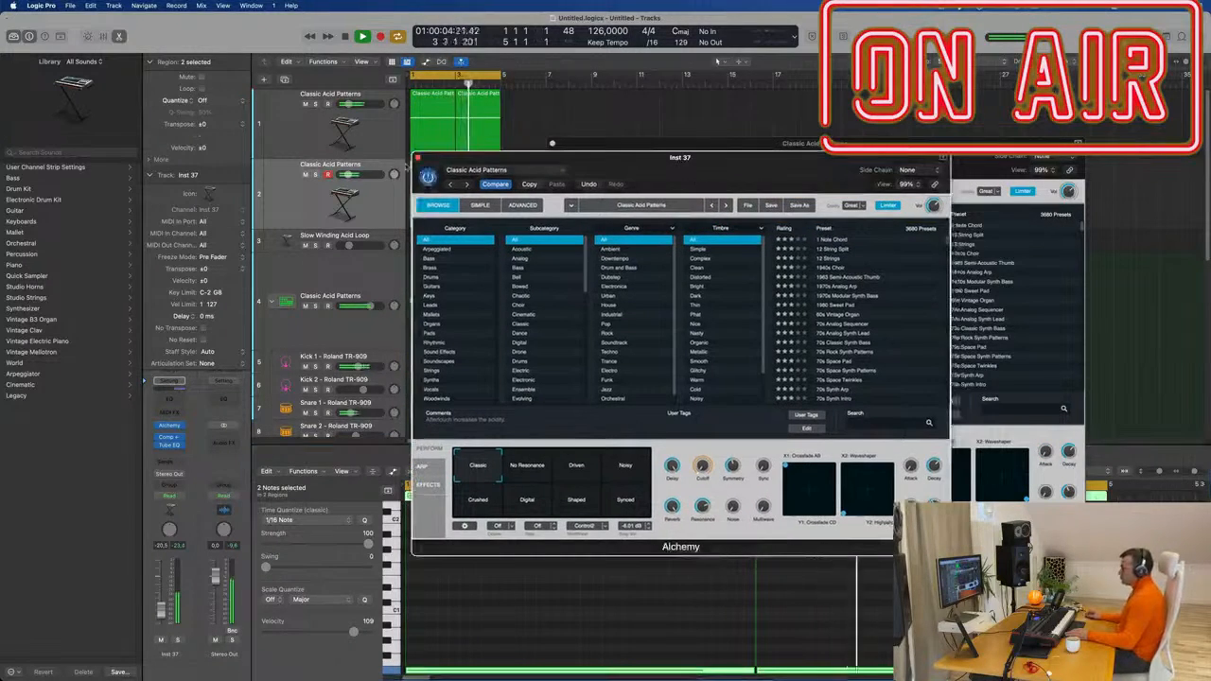
left_click(417, 158)
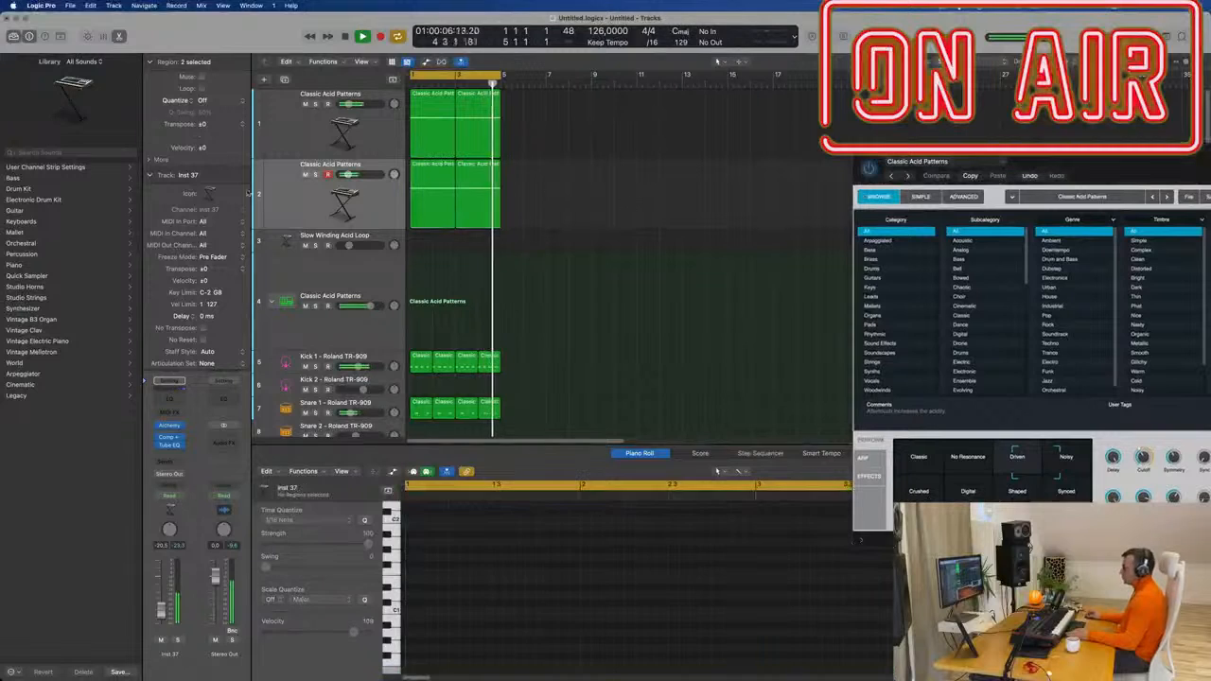
Enlarge the Slow Winding Acid Loop track and fill bars 1 to 4 with two copies of the first track's region.
left_click(305, 209)
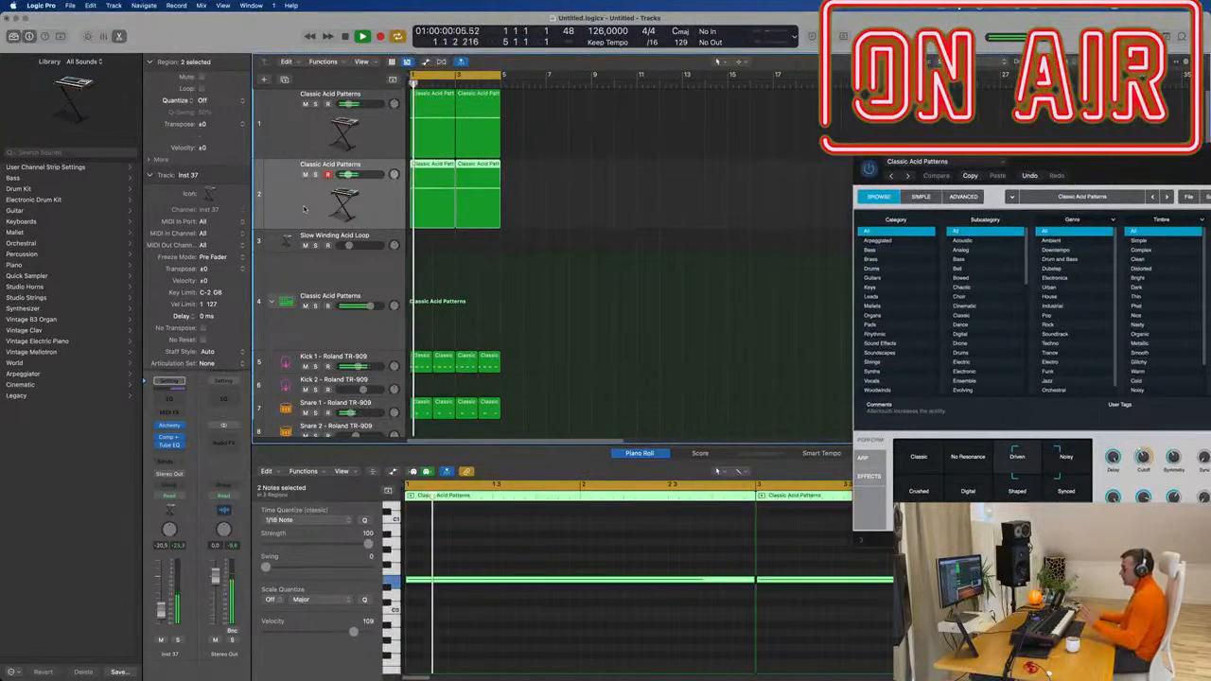
left_click(386, 244)
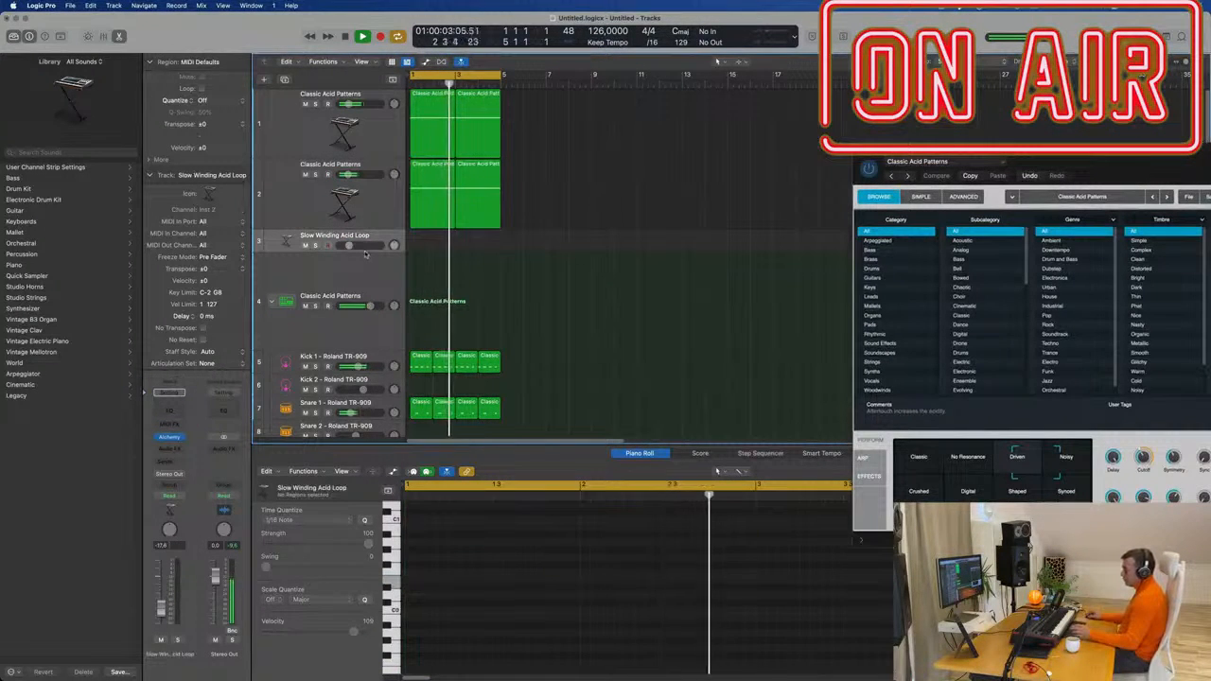
left_click_drag(364, 295, 364, 348)
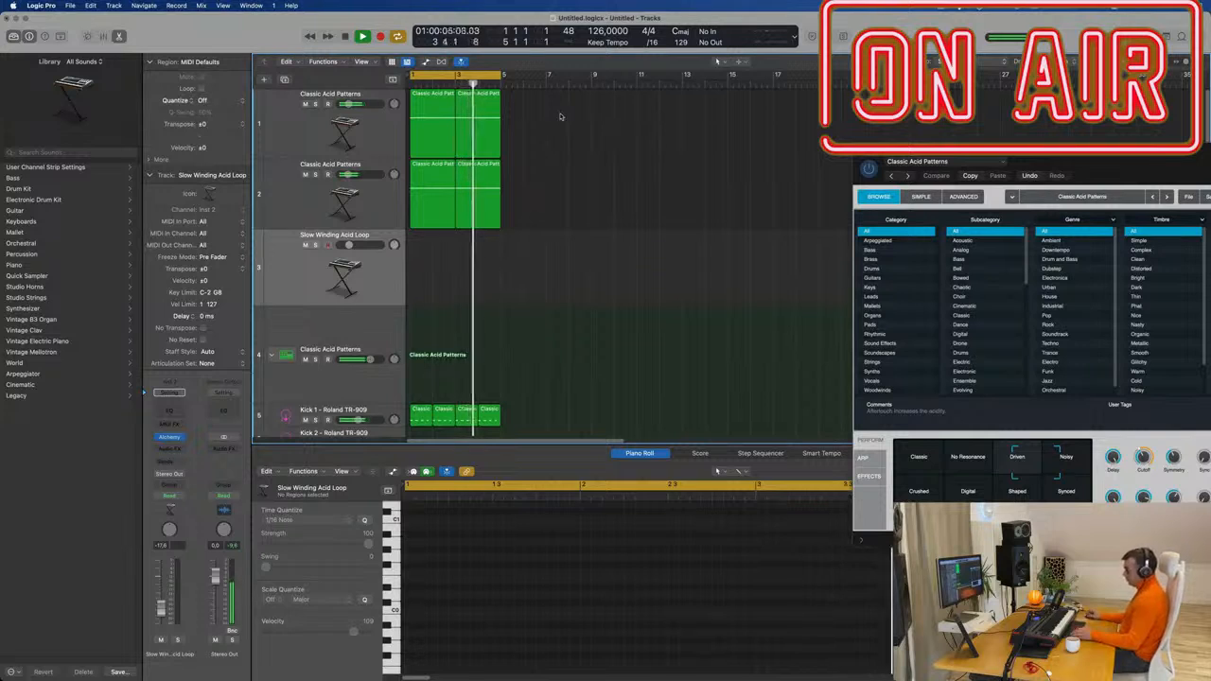
left_click_drag(432, 110, 432, 250, "alt")
left_click_drag(500, 552, 530, 657)
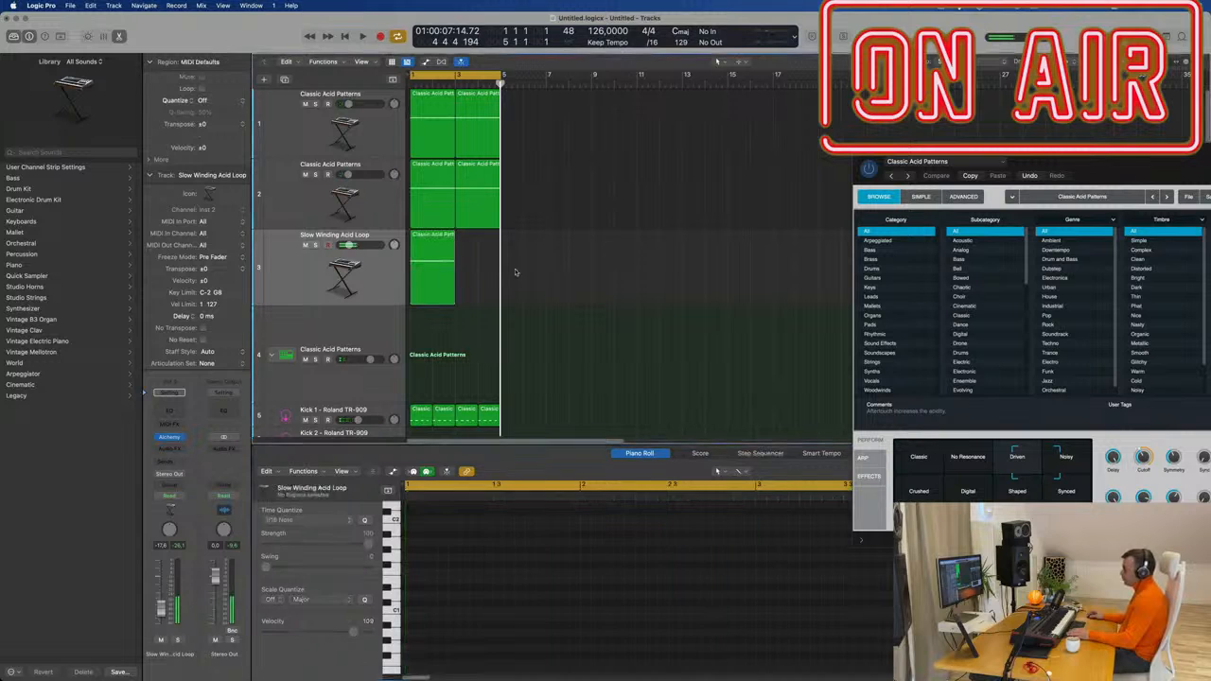
key("super+r")
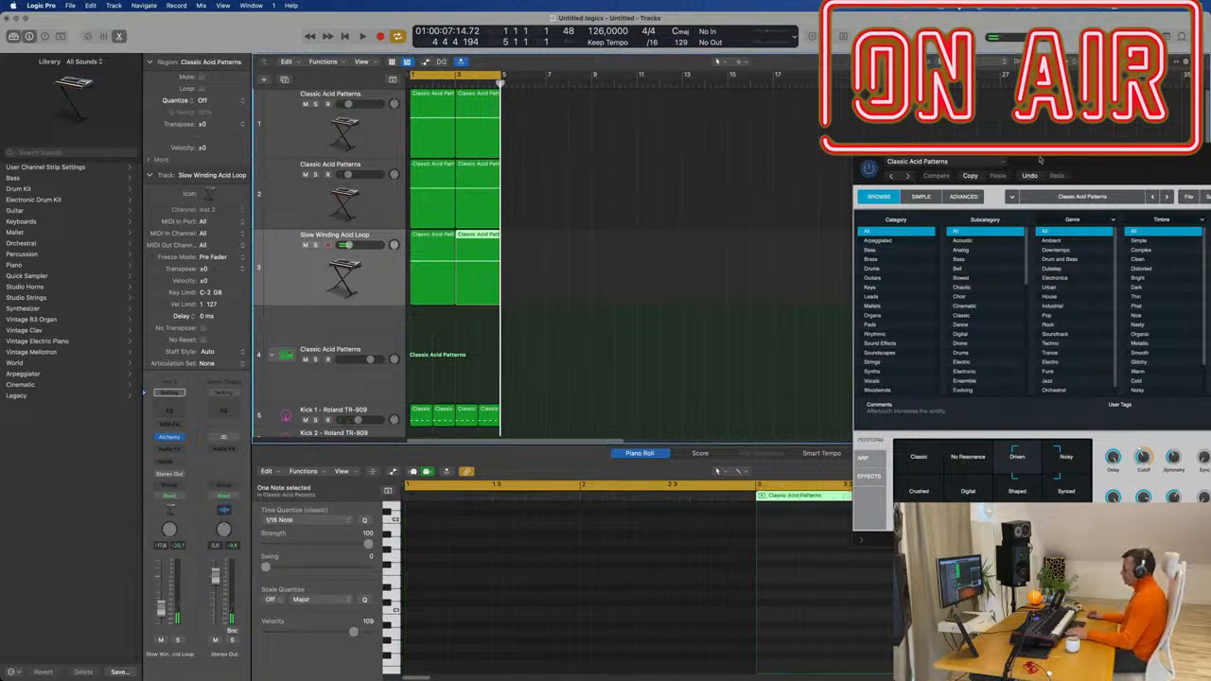
Move the open Alchemy window aside, play the loop, and open Alchemy on the Slow Winding Acid Loop track.
left_click_drag(1041, 159, 753, 144)
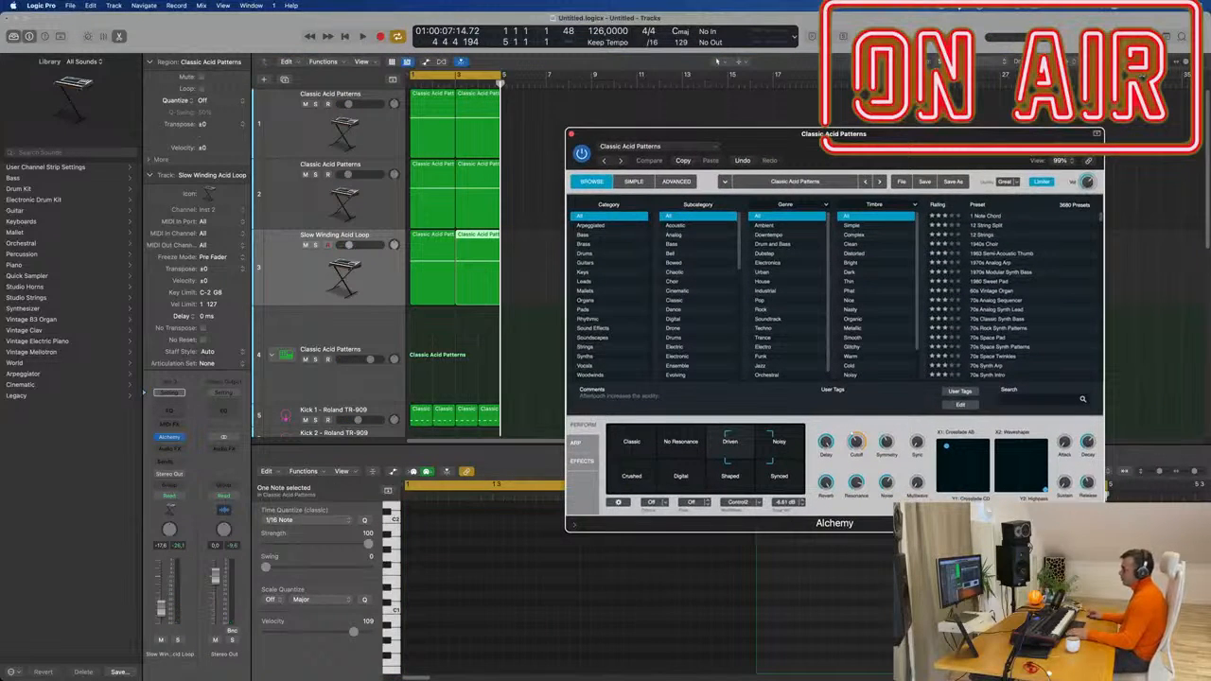
key("space")
left_click(382, 280)
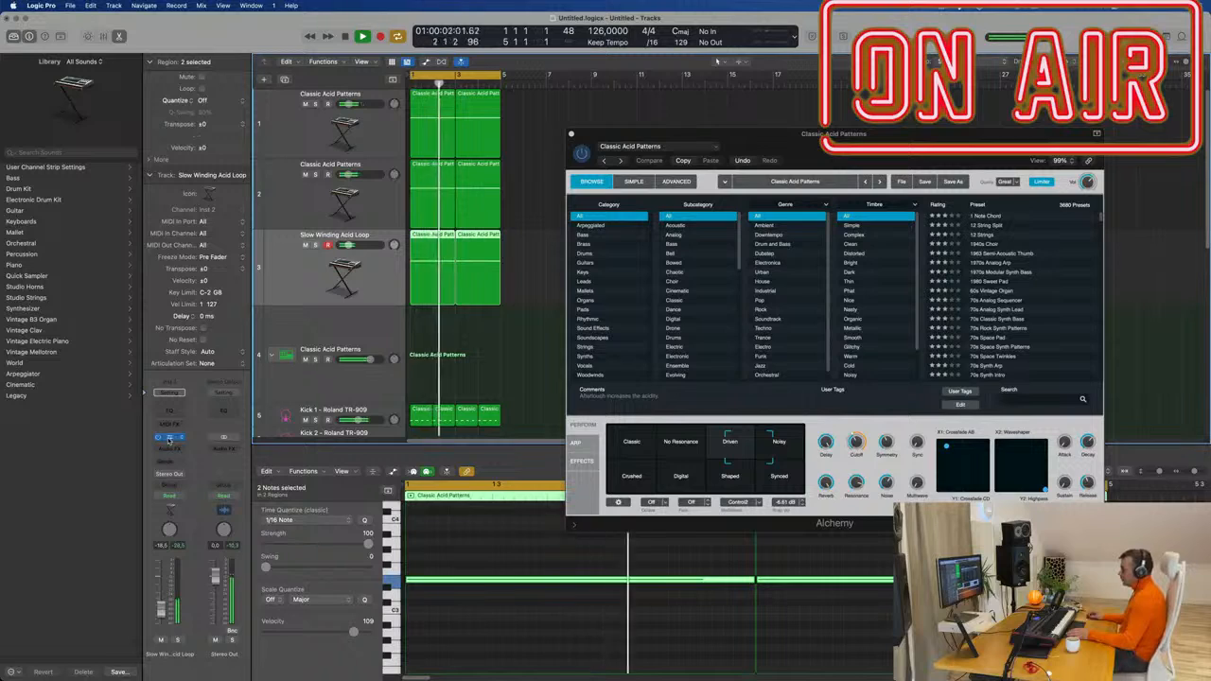
left_click(169, 439)
left_click(169, 439)
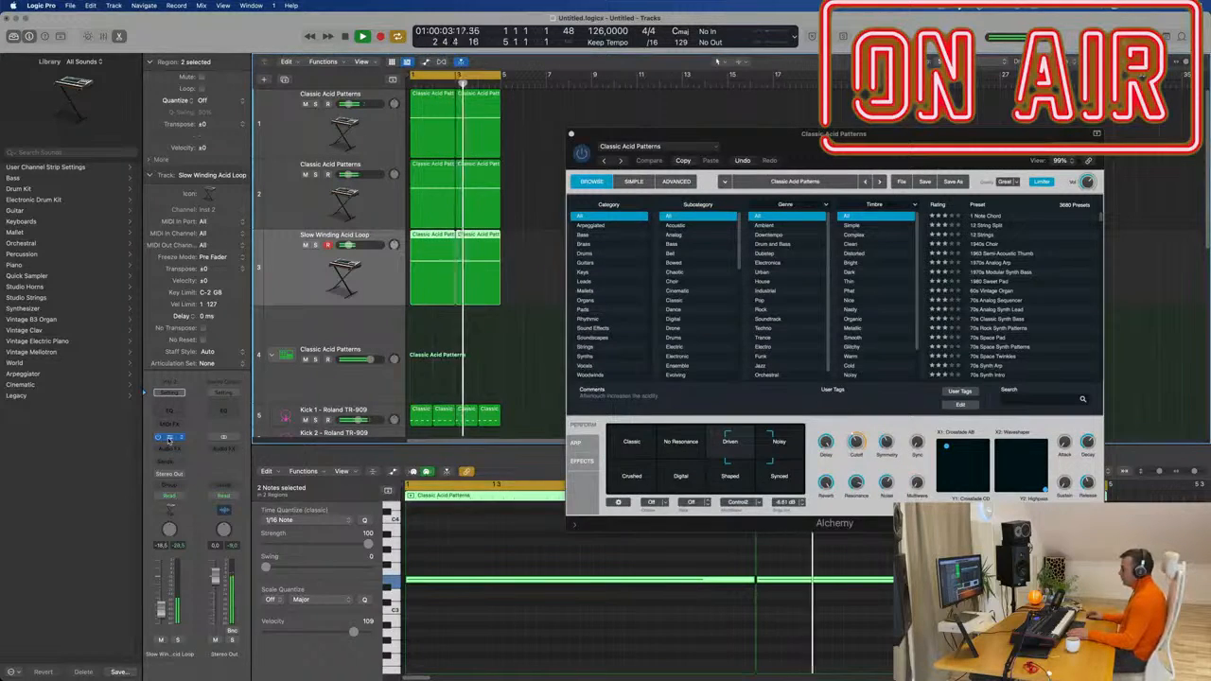
left_click(168, 439)
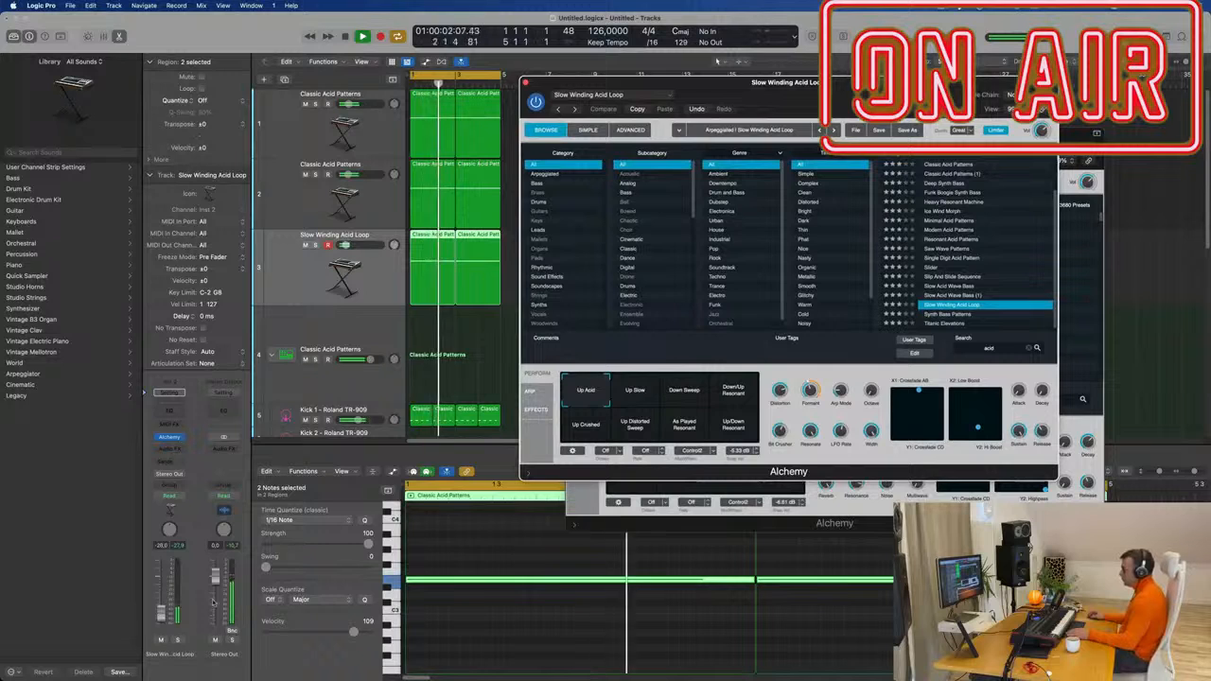
Audition the Slow Winding Acid Loop's Alchemy snapshots, set a blend between the Up Acid, Up Slow, Up Crushed and Up Distorted Sweep pads, and close the window.
left_click(685, 390)
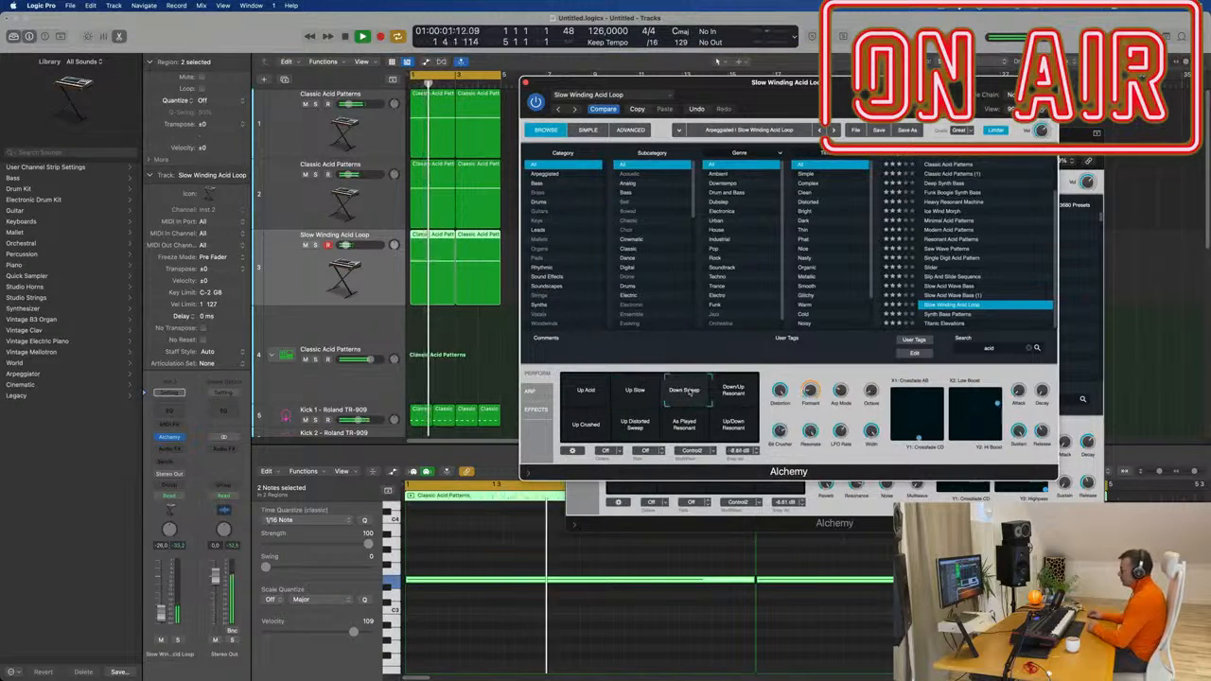
left_click(721, 390)
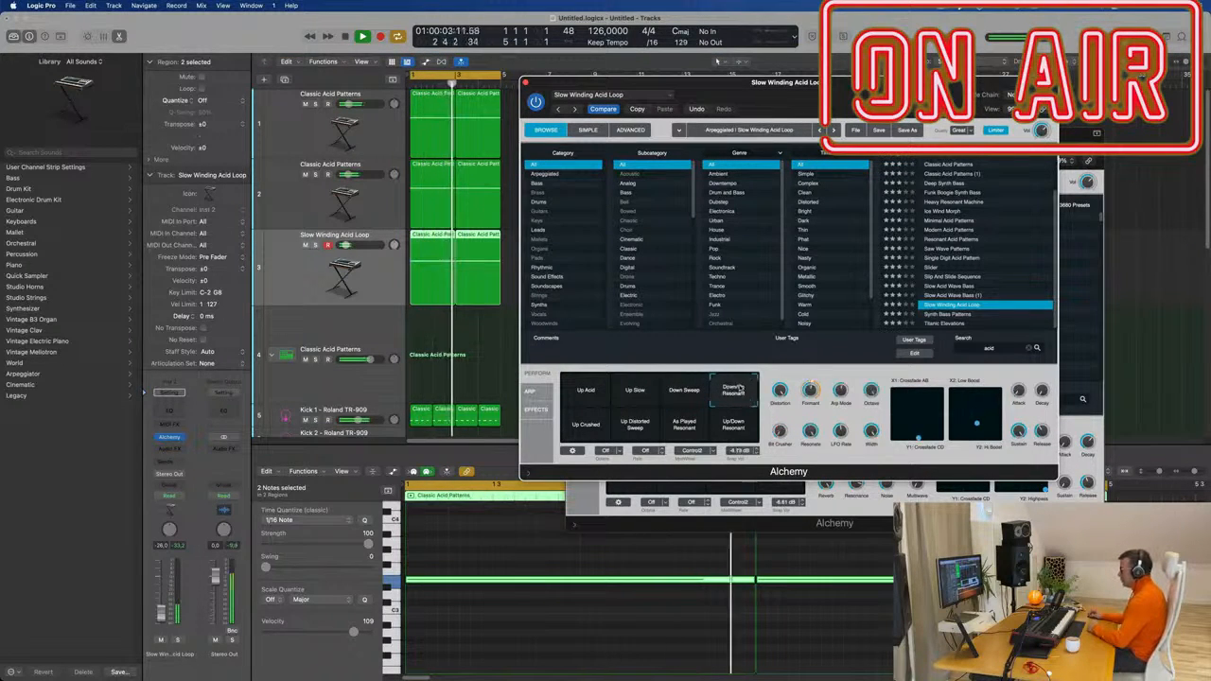
left_click(735, 427)
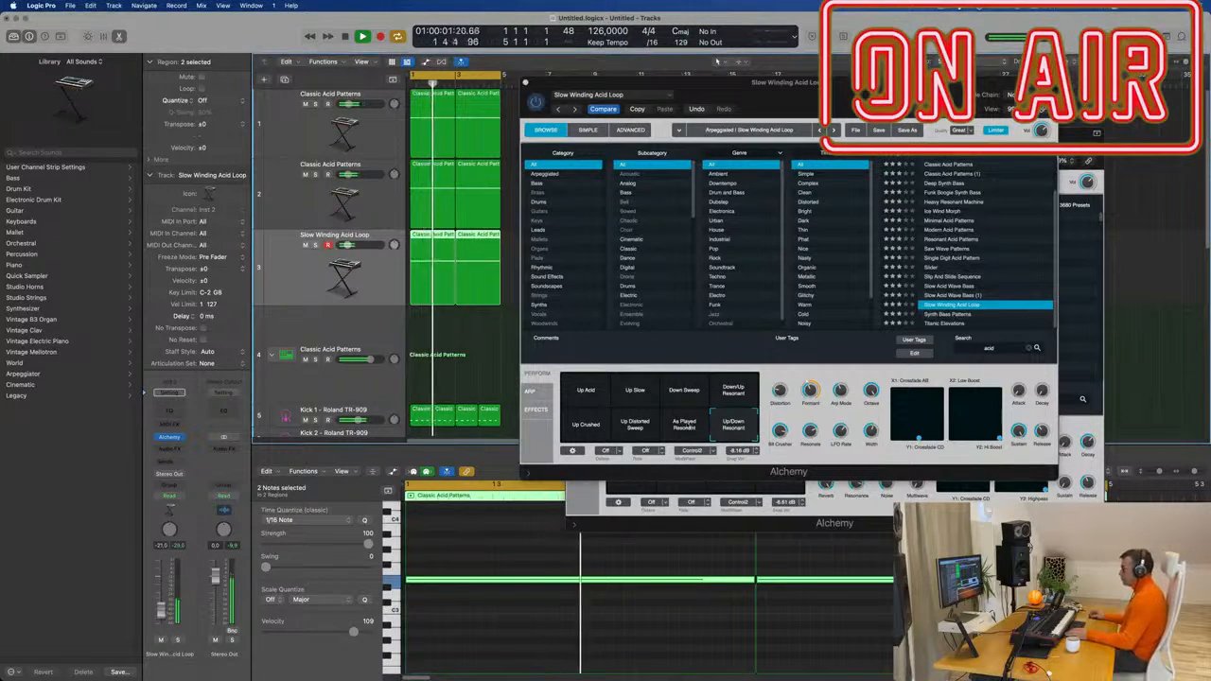
left_click(692, 421)
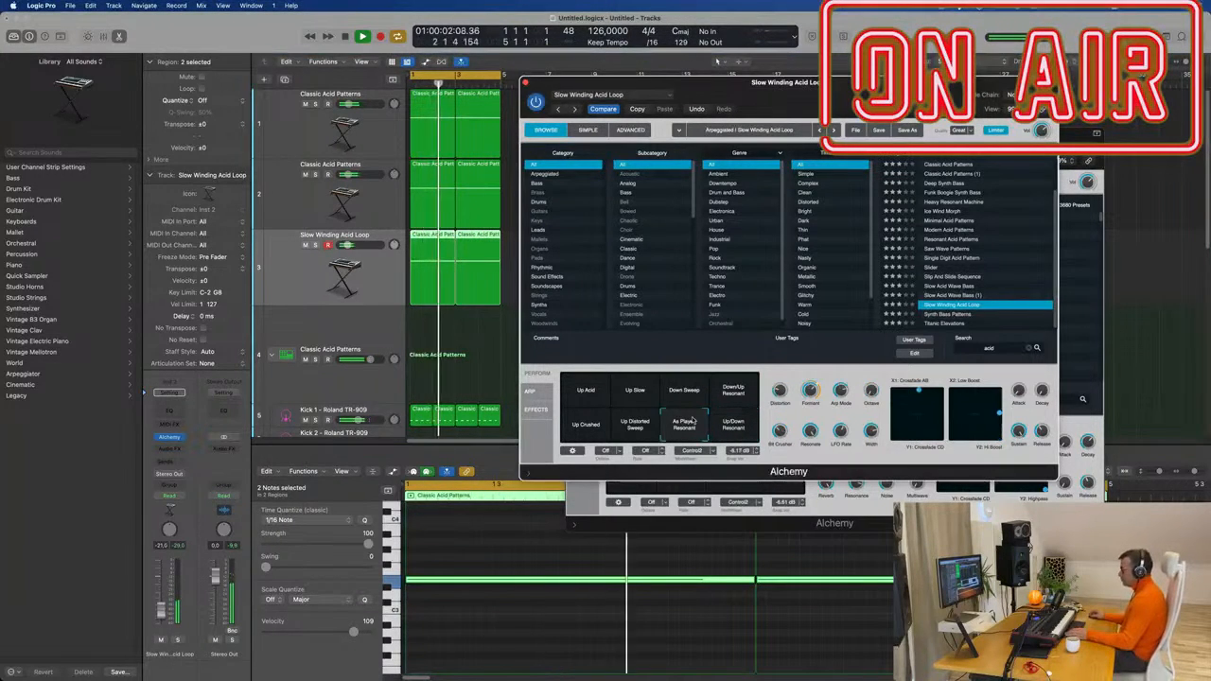
left_click(584, 428)
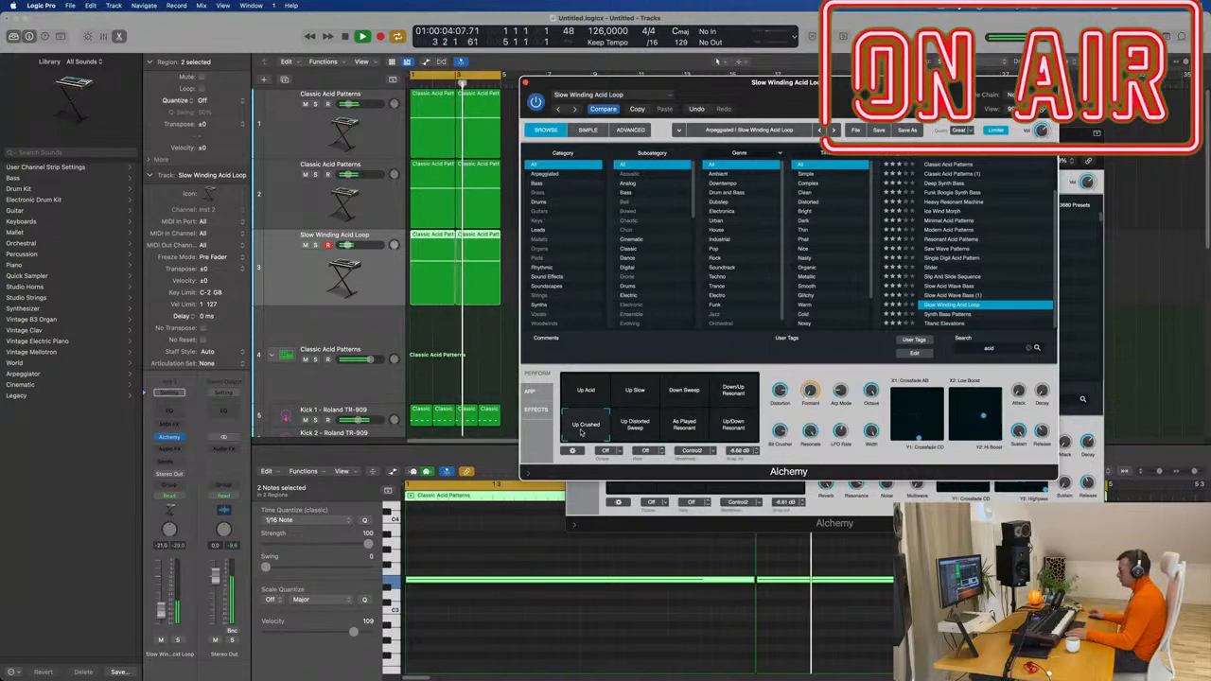
left_click(639, 433)
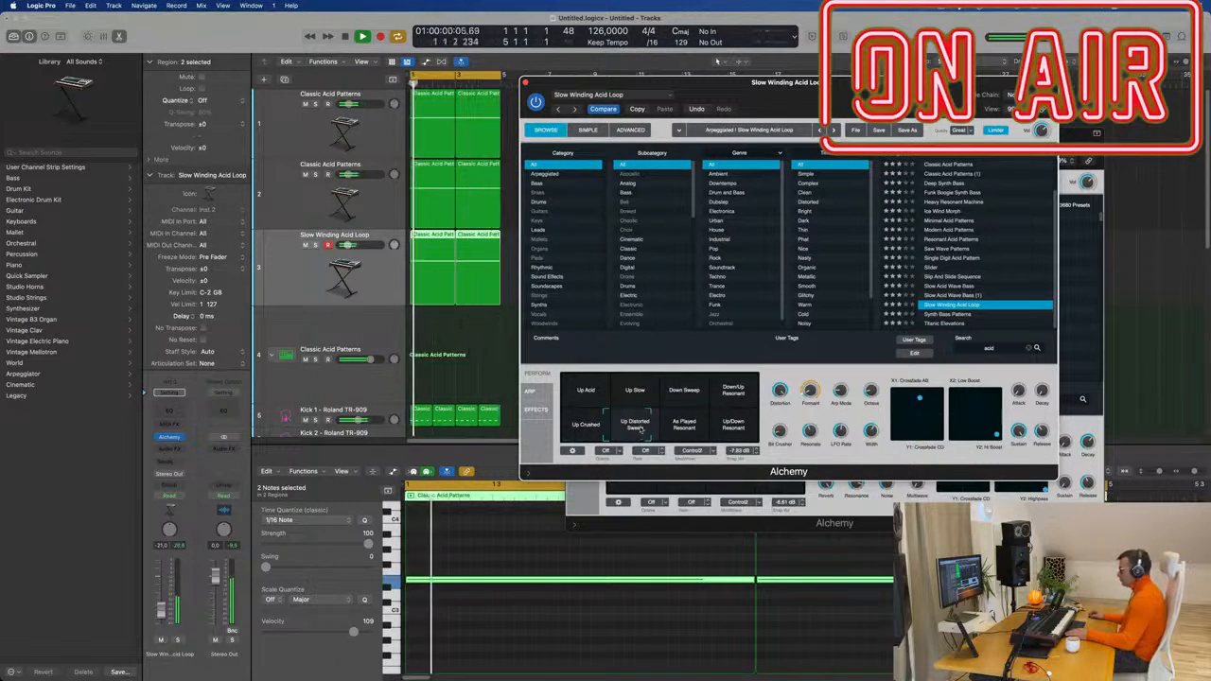
left_click(657, 400)
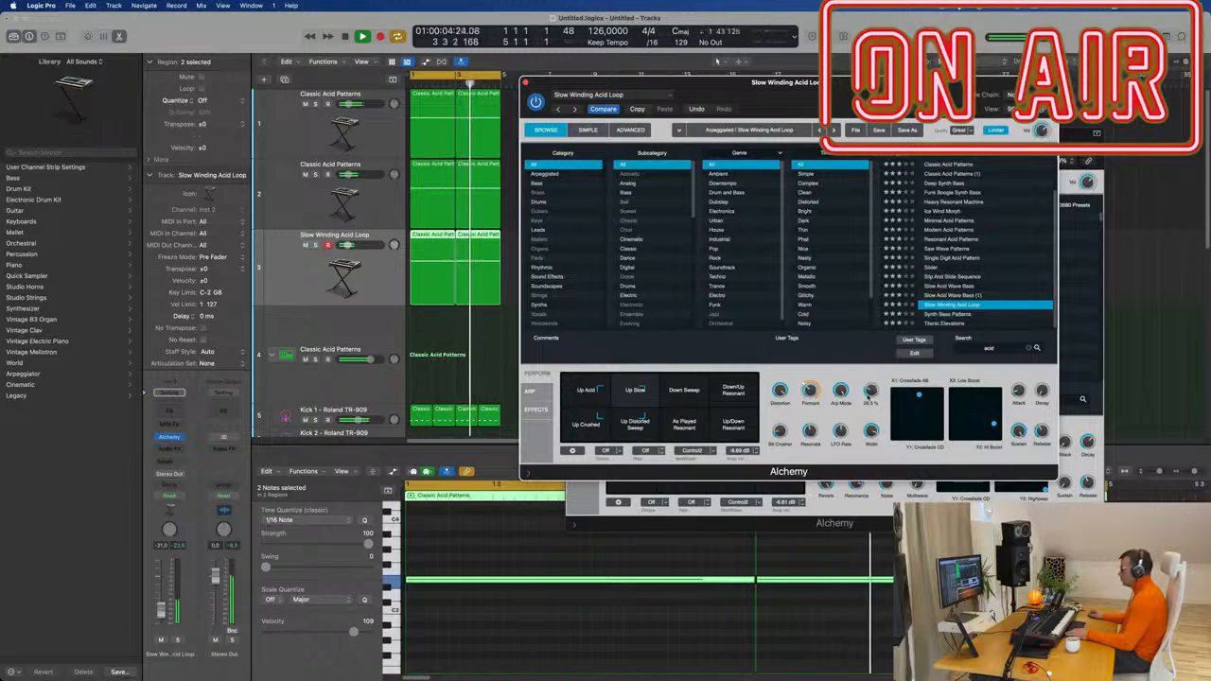
left_click_drag(887, 87, 862, 96)
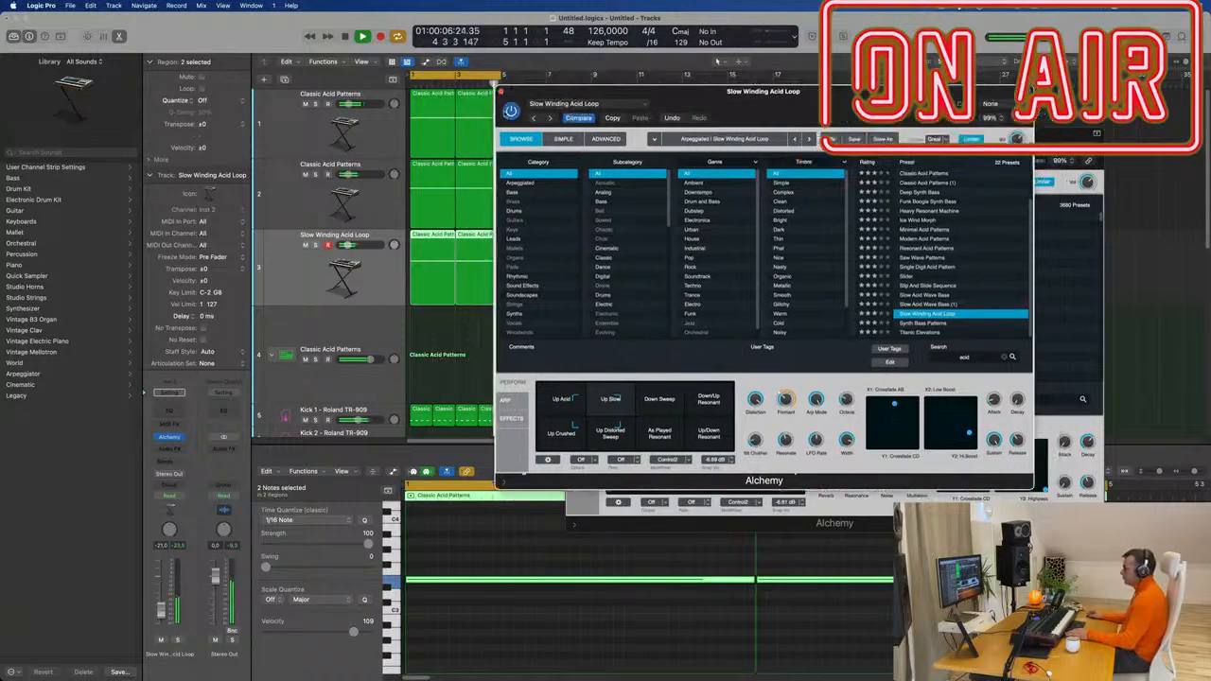
left_click(499, 91)
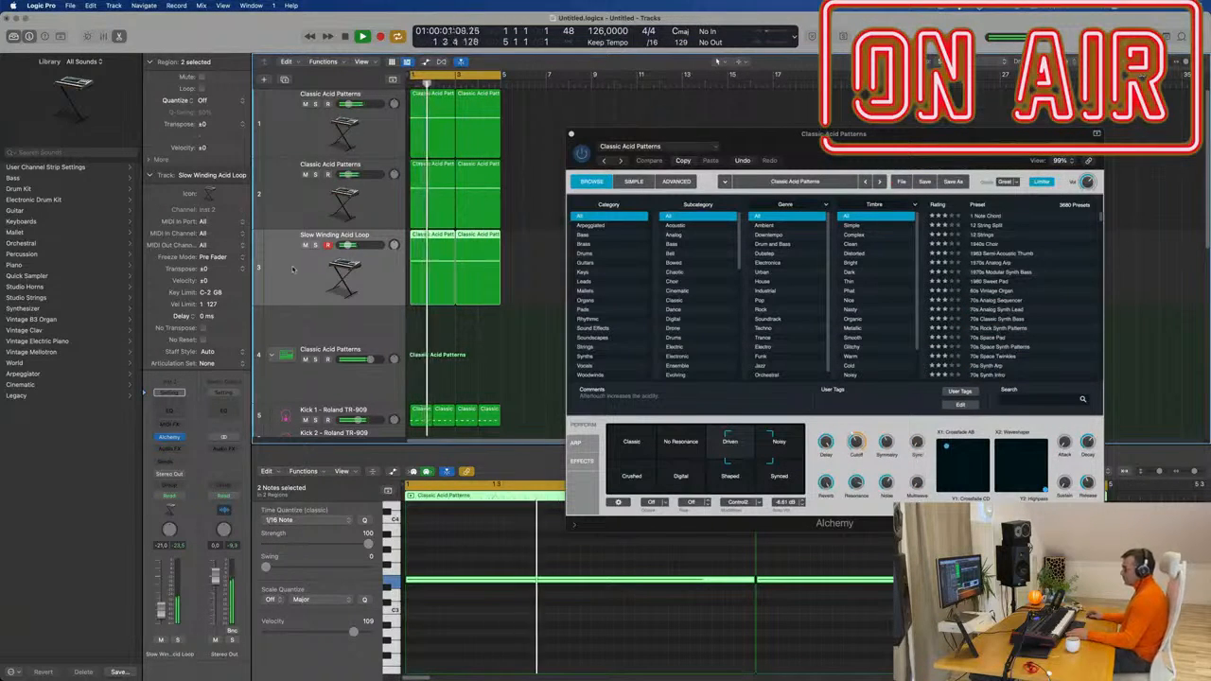
Copy the Compressor and Tube EQ from the second Classic Acid Patterns channel to Slow Winding Acid Loop, and close the leftover Alchemy window and mixer.
key("x")
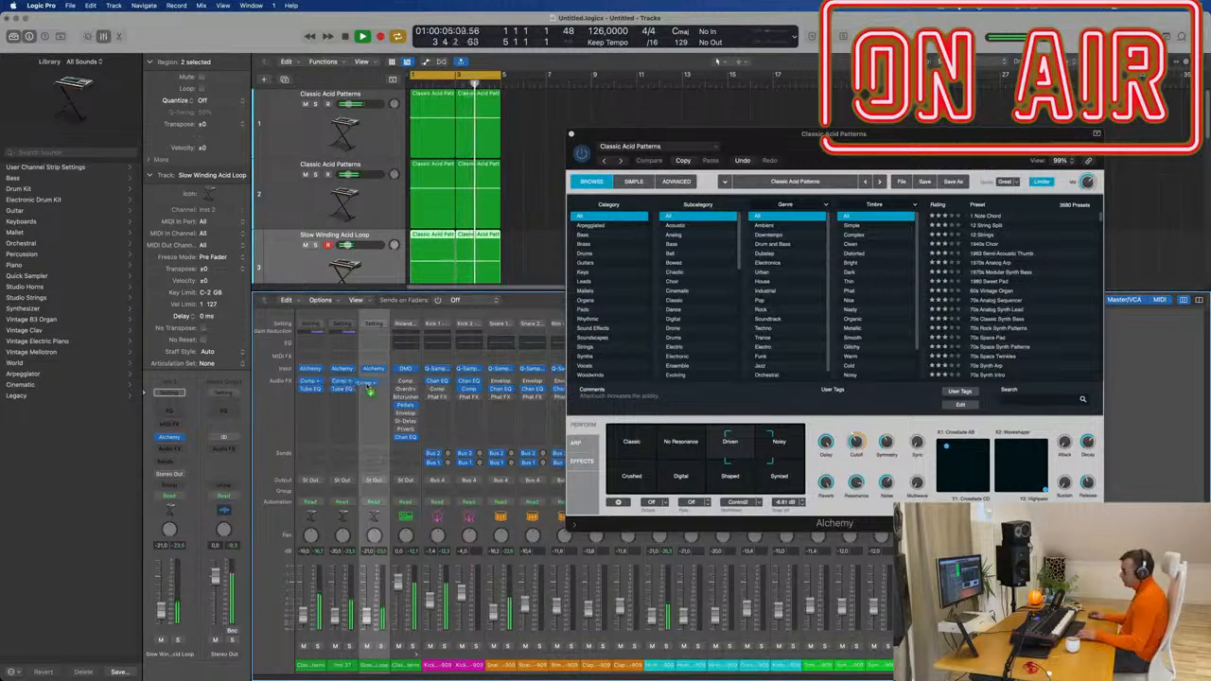
left_click_drag(342, 381, 368, 386)
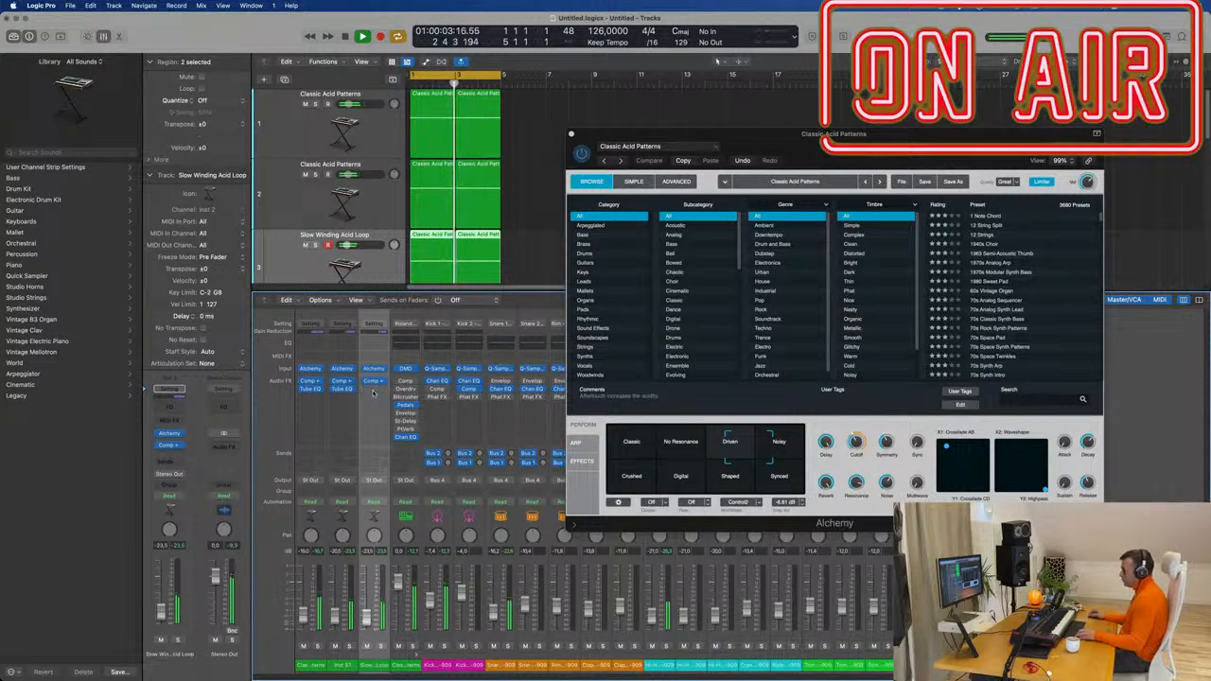
left_click(572, 134)
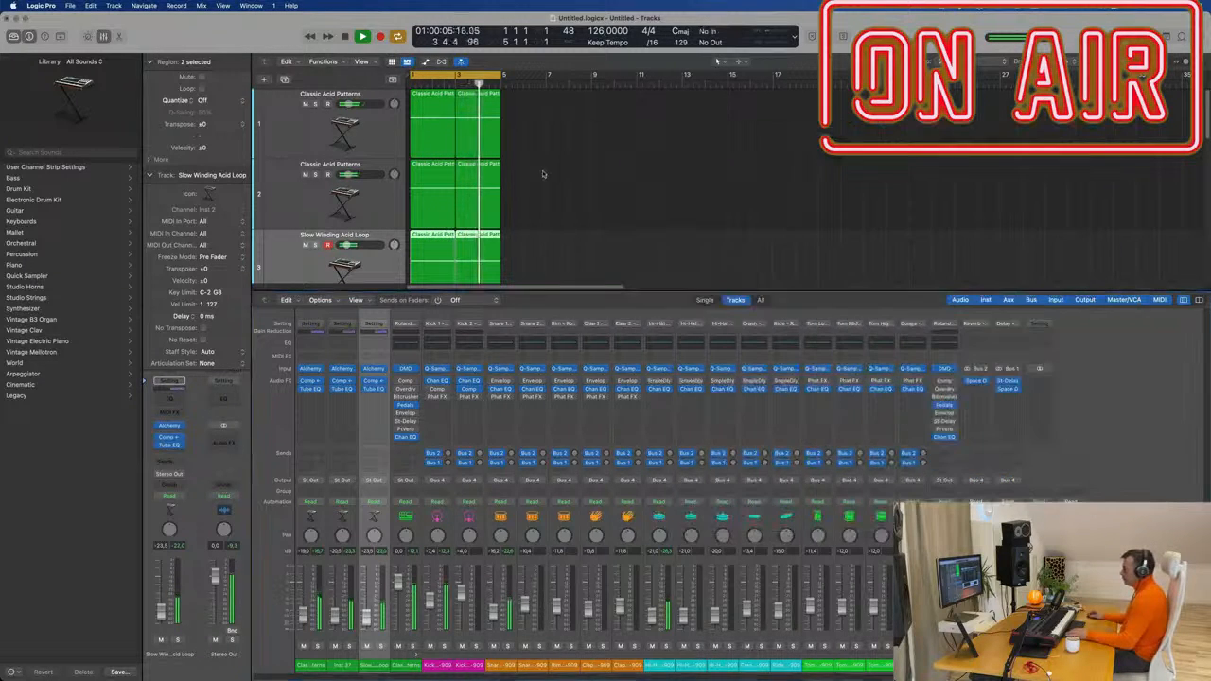
key("x")
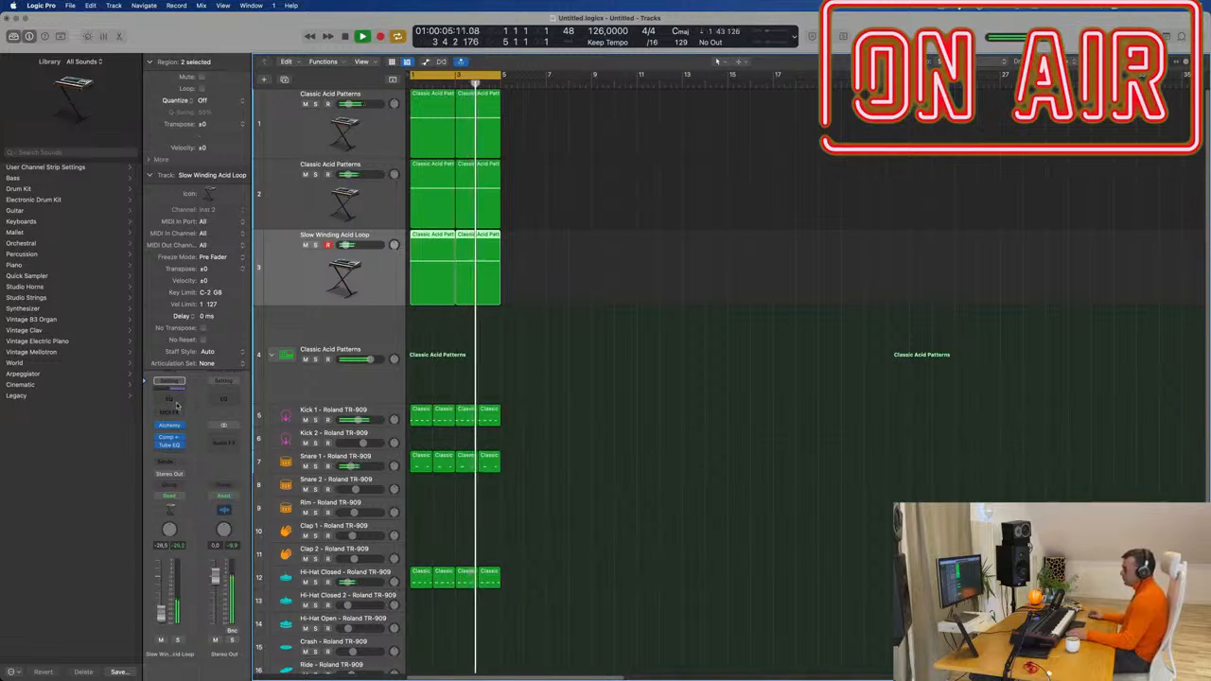
Add a Channel EQ to the Slow Winding Acid Loop track with a low cut at 865 Hz and 12 dB/Oct.
left_click(169, 382)
left_click(419, 192)
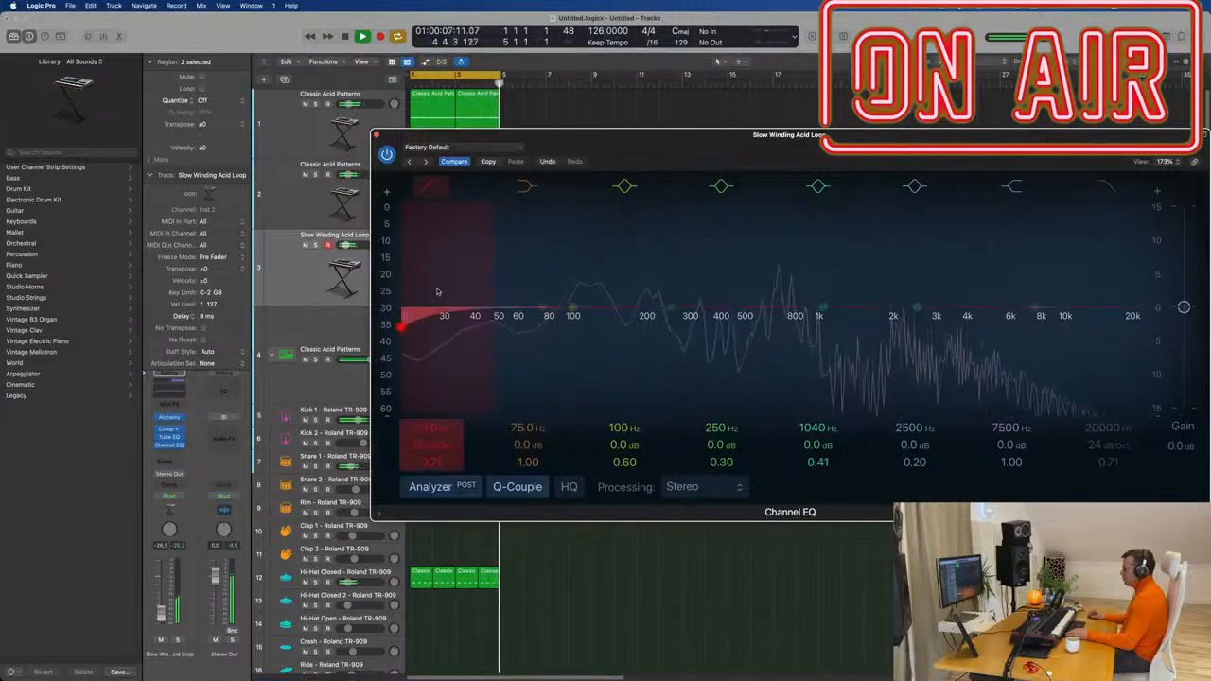
mouse_move(431, 265)
left_mouse_down()
mouse_move(710, 262)
mouse_move(919, 207)
mouse_move(838, 210)
left_mouse_up()
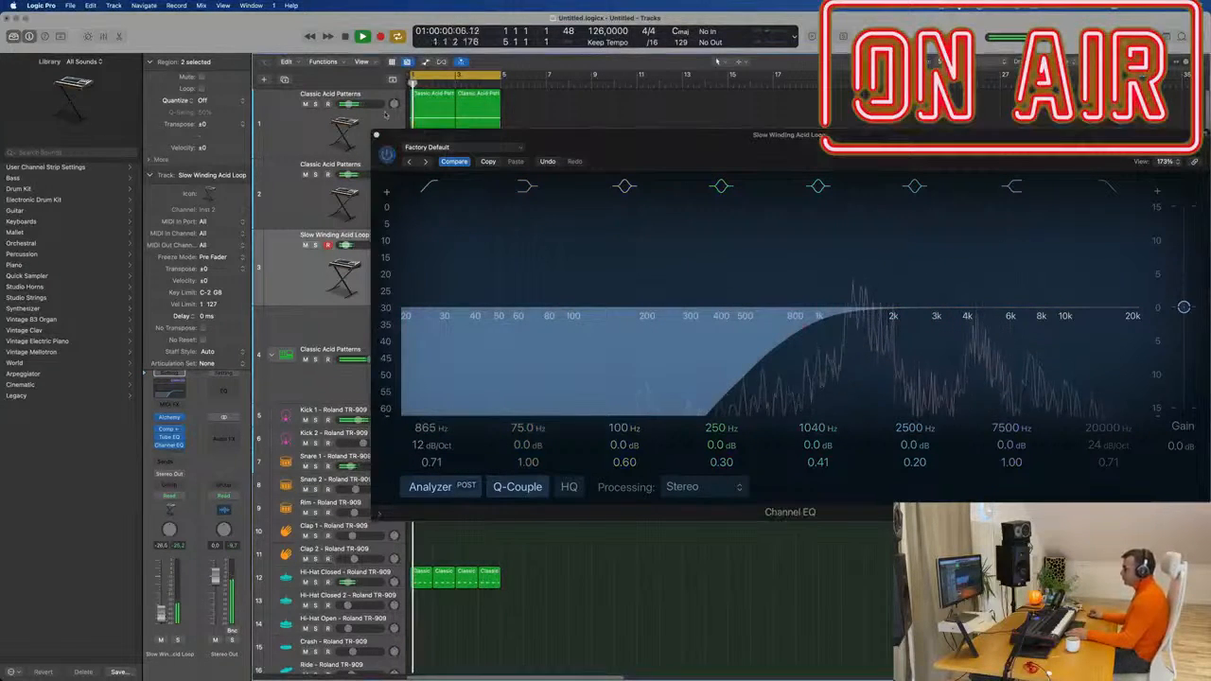
key("super+w")
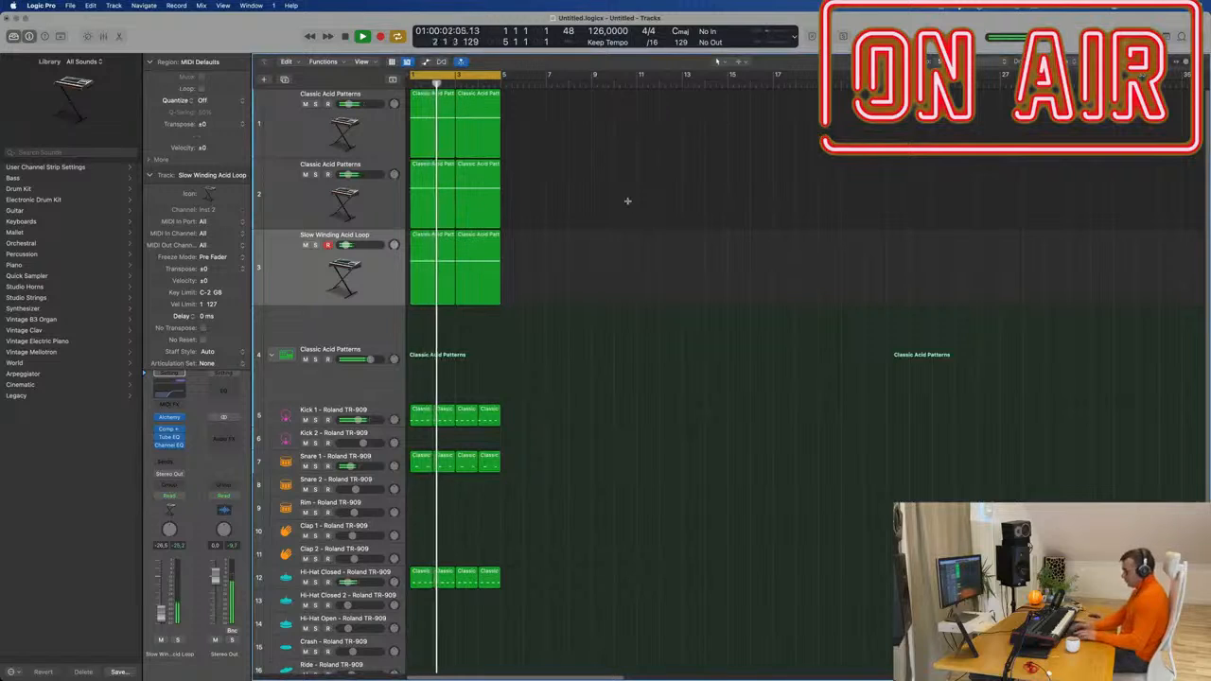
Repeat all regions three times to fill bars 1 to 16, extend the cycle range to bar 17, and play from the start.
key("super+a")
key("super+r")
key("super+r")
key("super+r")
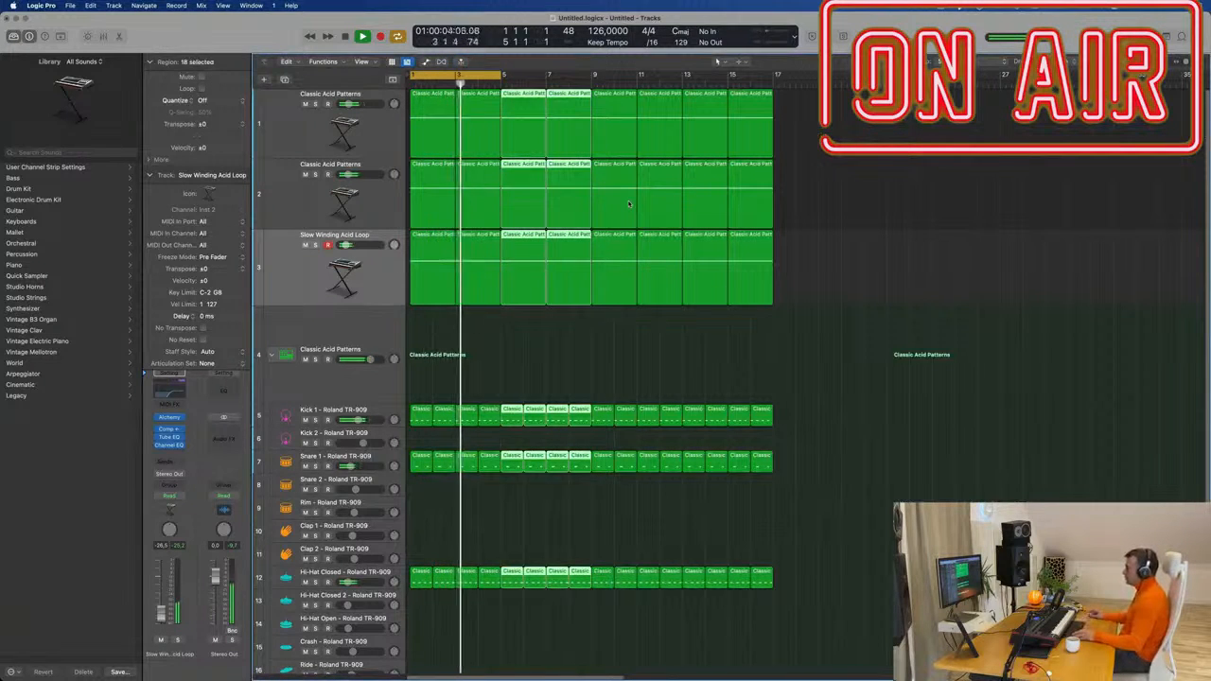
key("super+Left")
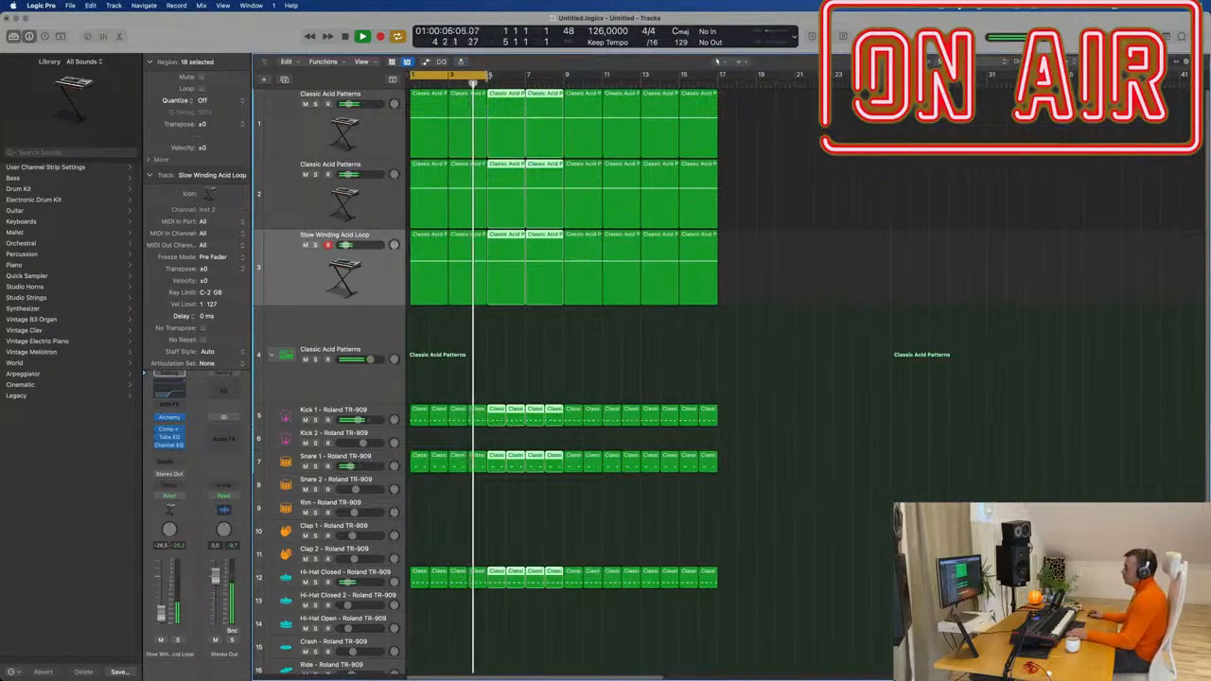
left_click_drag(490, 76, 721, 74)
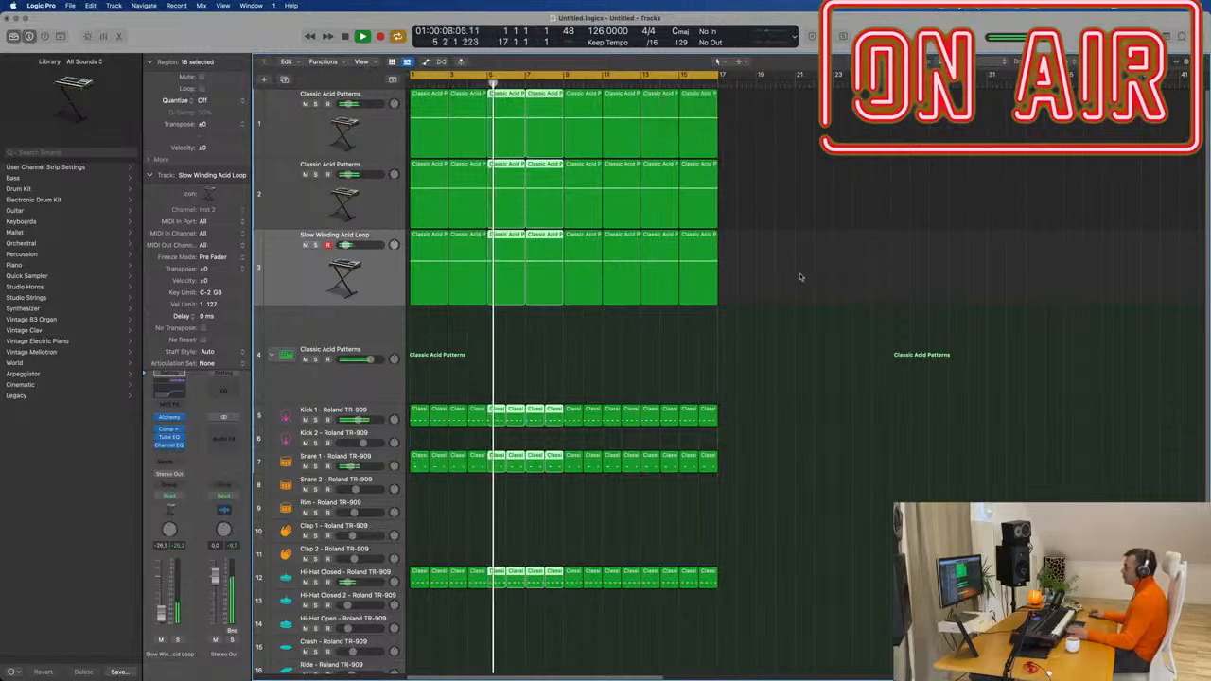
left_click(823, 251)
key("Return")
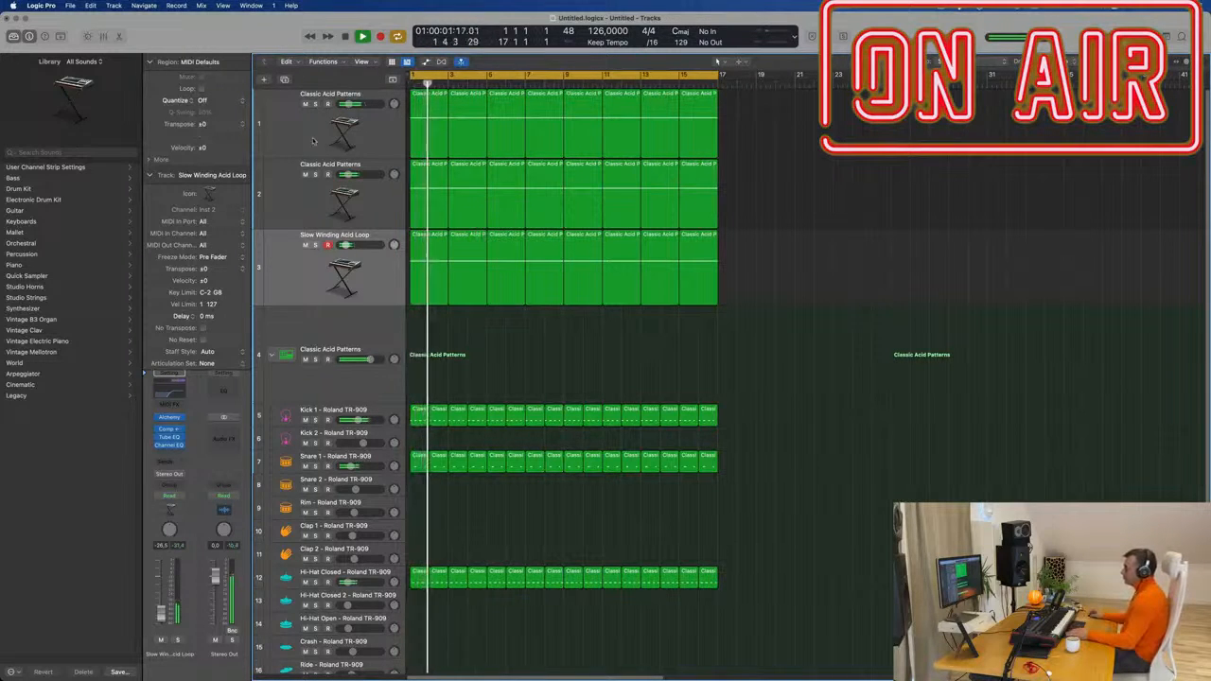
Mute the Slow Winding Acid Loop track and lower the second Classic Acid Patterns track's volume to -20.5 dB.
left_click(284, 128)
left_click(305, 245)
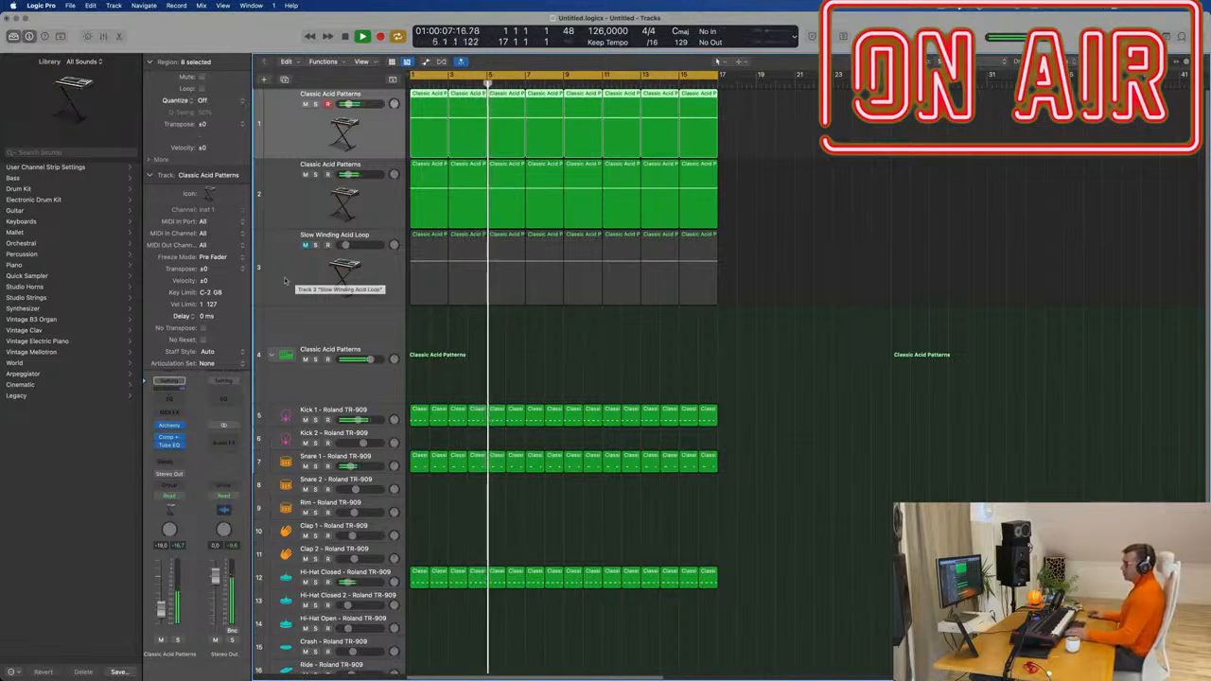
left_click(286, 276)
key("Return")
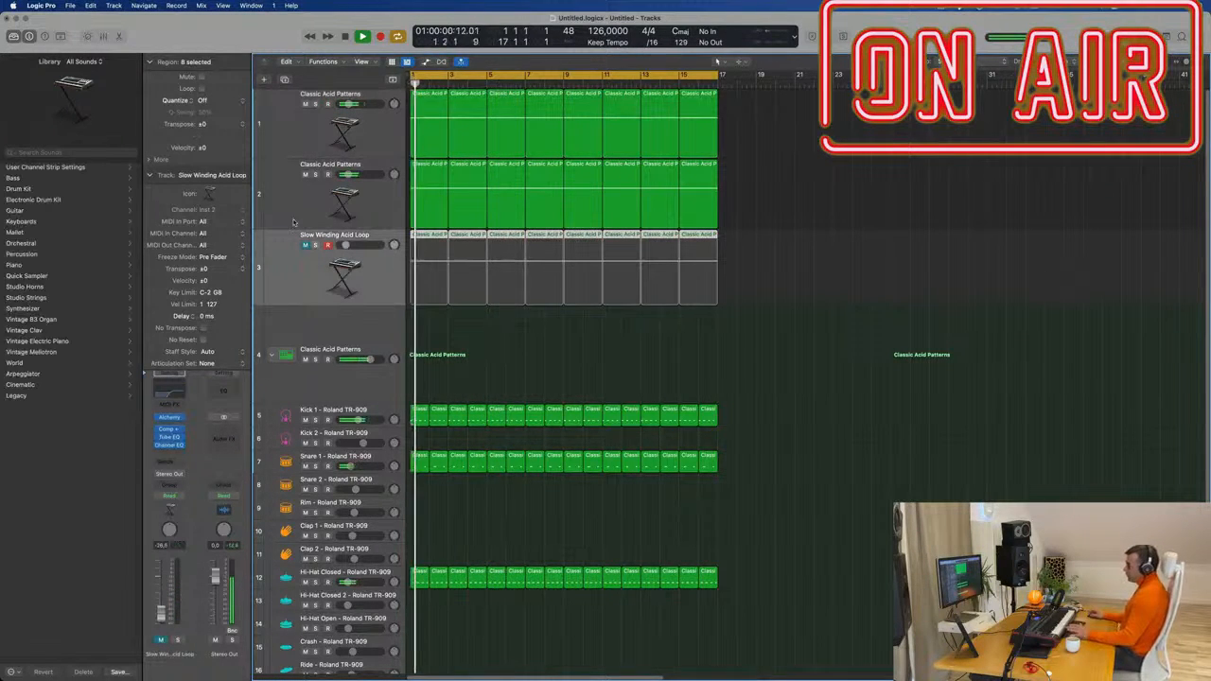
left_click(296, 218)
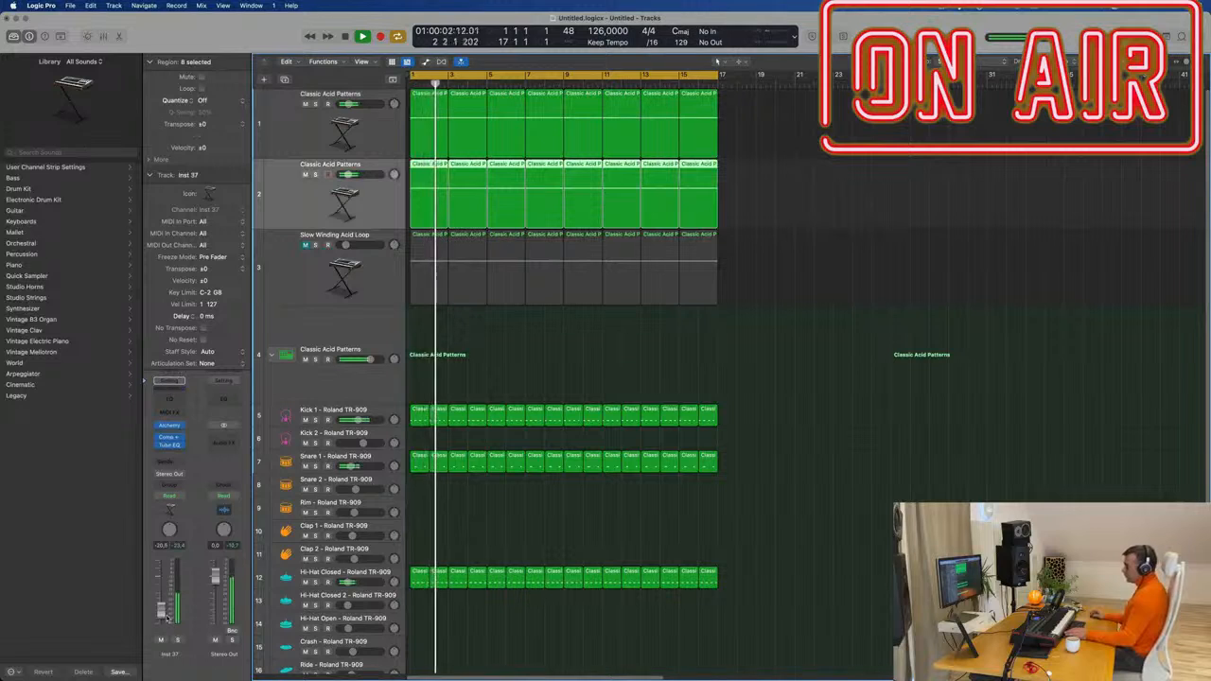
scroll(501, 533, "down", 1)
Copy the first Hi-Hat Closed region onto the Conga track at bar 1 and play from the start.
scroll(502, 534, "down", 6)
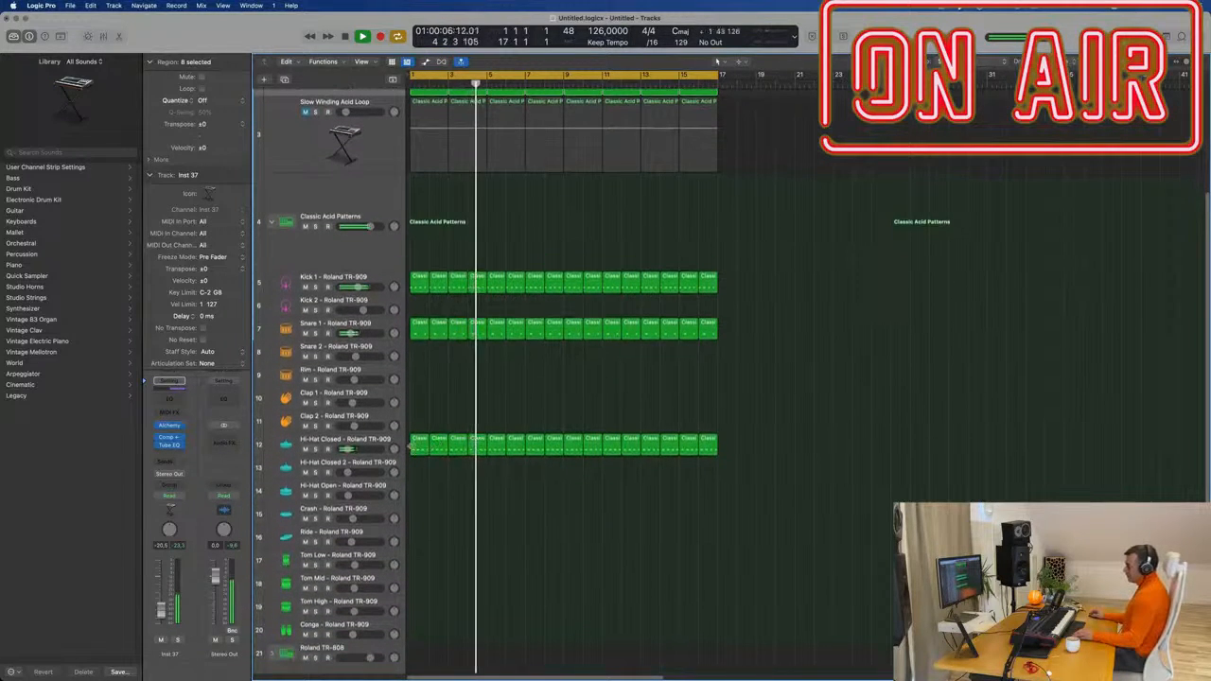
left_click(420, 440)
left_click_drag(419, 440, 420, 642)
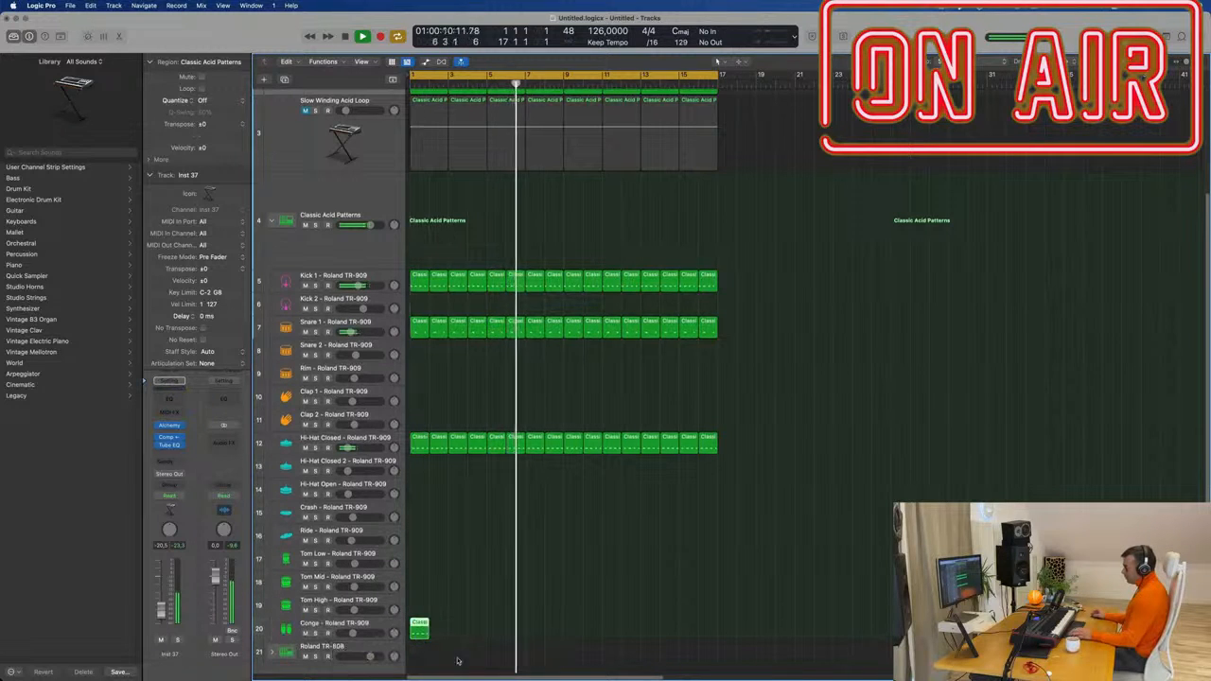
key("Return")
left_click(452, 624)
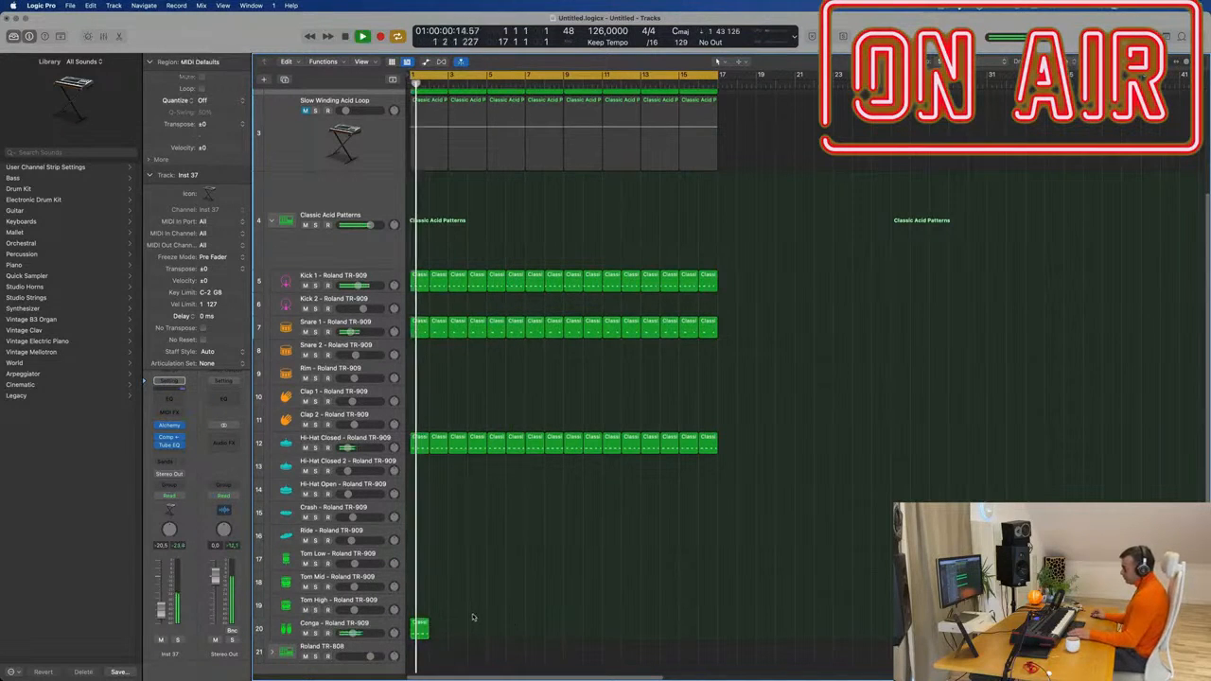
Delete the second note of the Conga region and play the result.
double_click(419, 627)
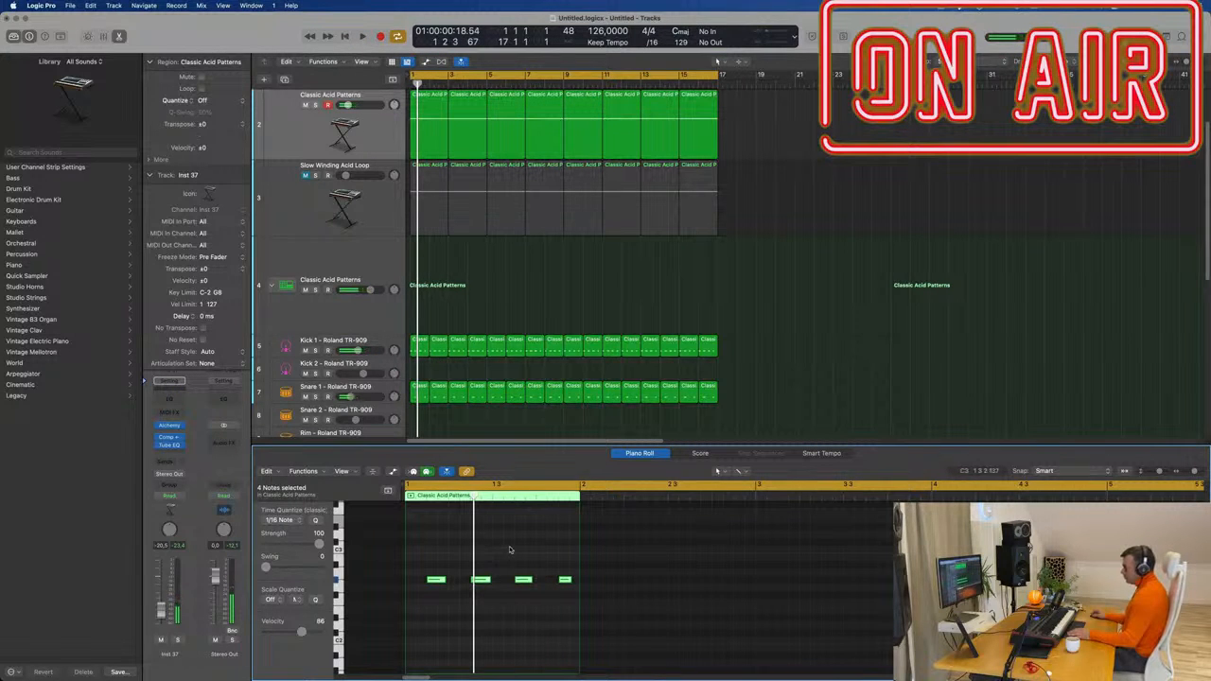
left_click_drag(464, 606, 464, 606)
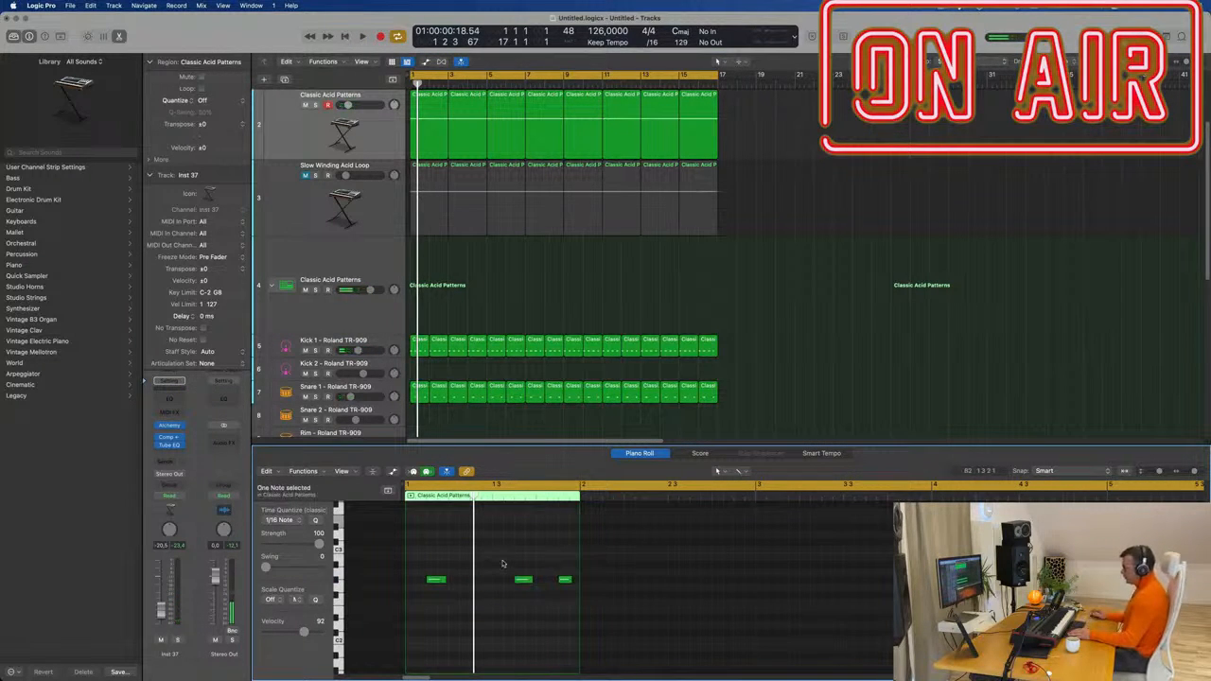
left_click_drag(417, 556, 603, 617)
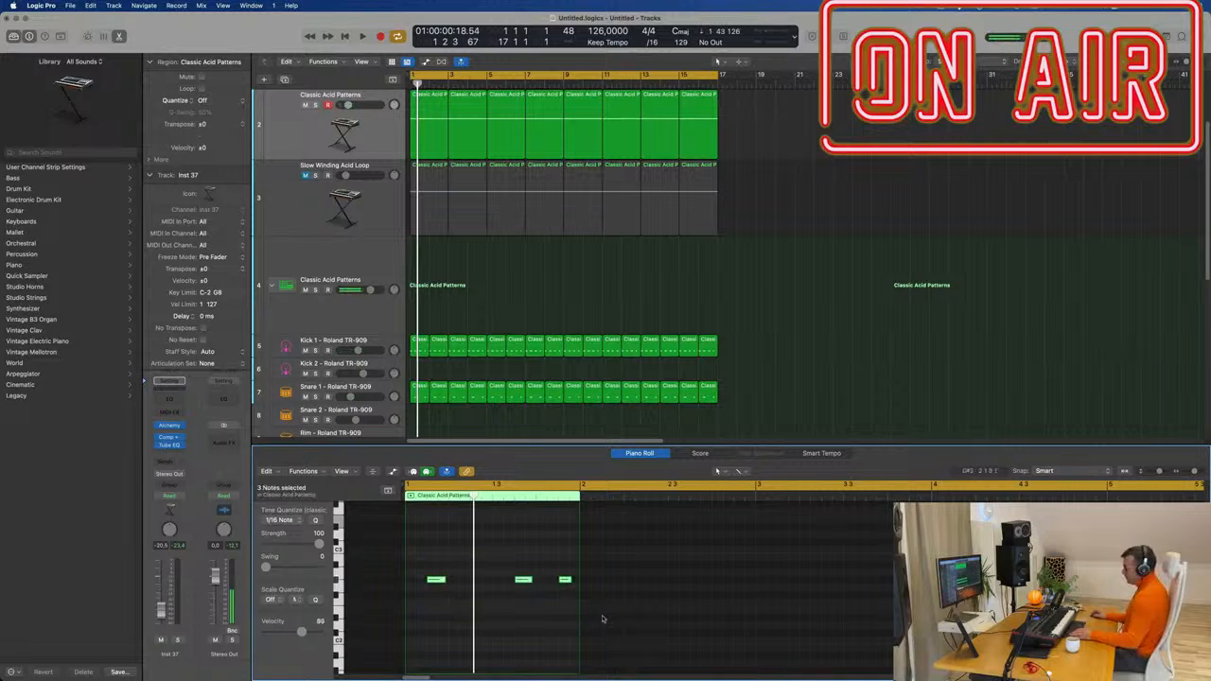
key("space")
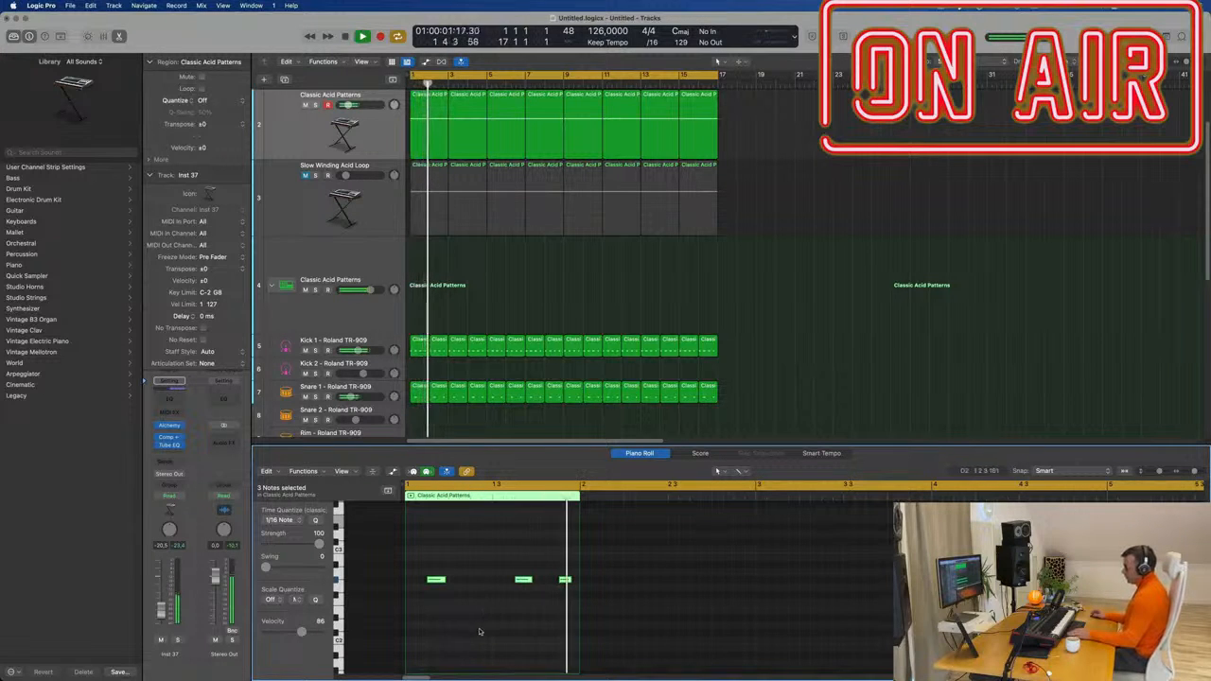
Move the last note of the Conga region a sixteenth earlier and play the pattern.
key("space")
left_click_drag(568, 583, 558, 584)
key("space")
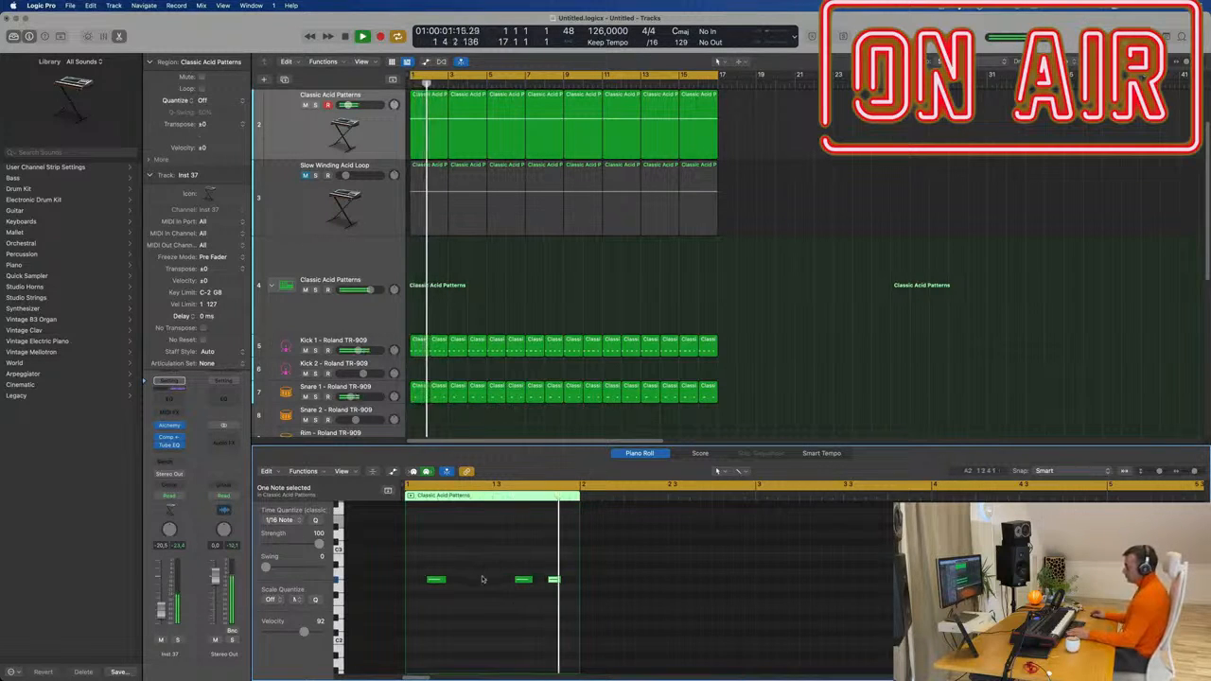
Repeat the one-bar Conga region along its track until it fills 16 bars.
scroll(450, 416, "down", 1)
left_click(449, 417)
scroll(450, 417, "down", 10)
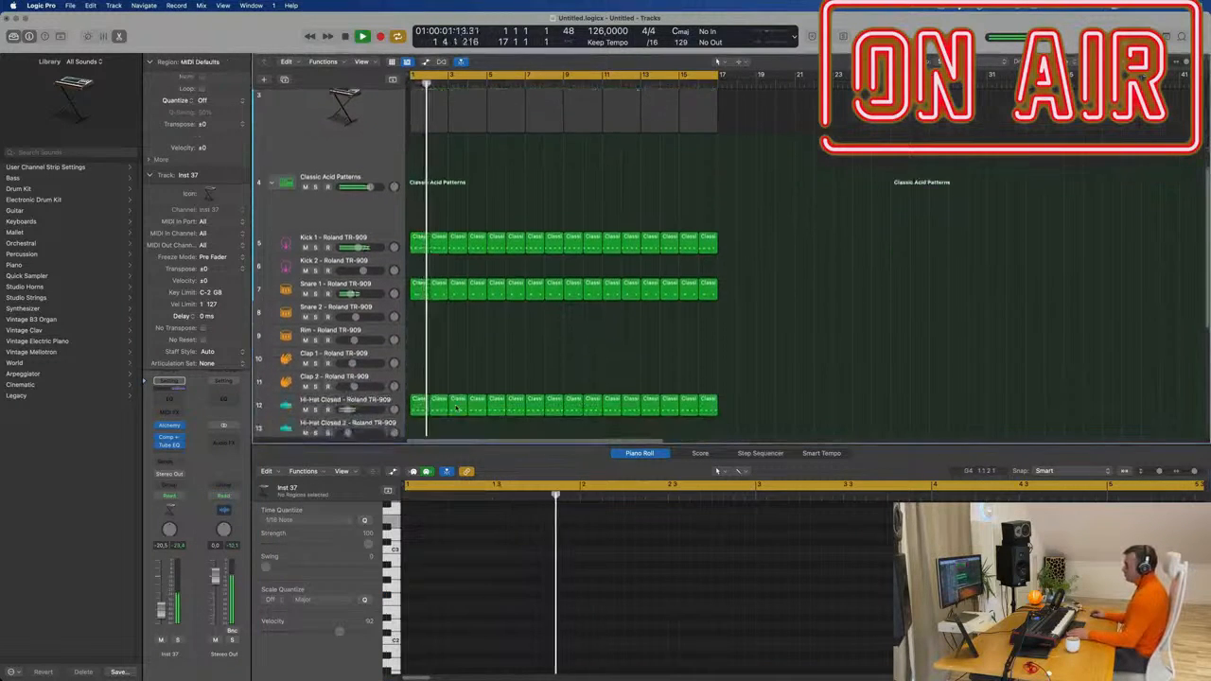
key("space")
key("space")
left_click_drag(493, 356, 416, 394)
key("super+r")
key("super+r")
key("super+r")
key("super+r")
key("super+r")
key("super+r")
key("super+r")
key("super+r")
key("super+r")
key("super+r")
key("super+r")
key("super+r")
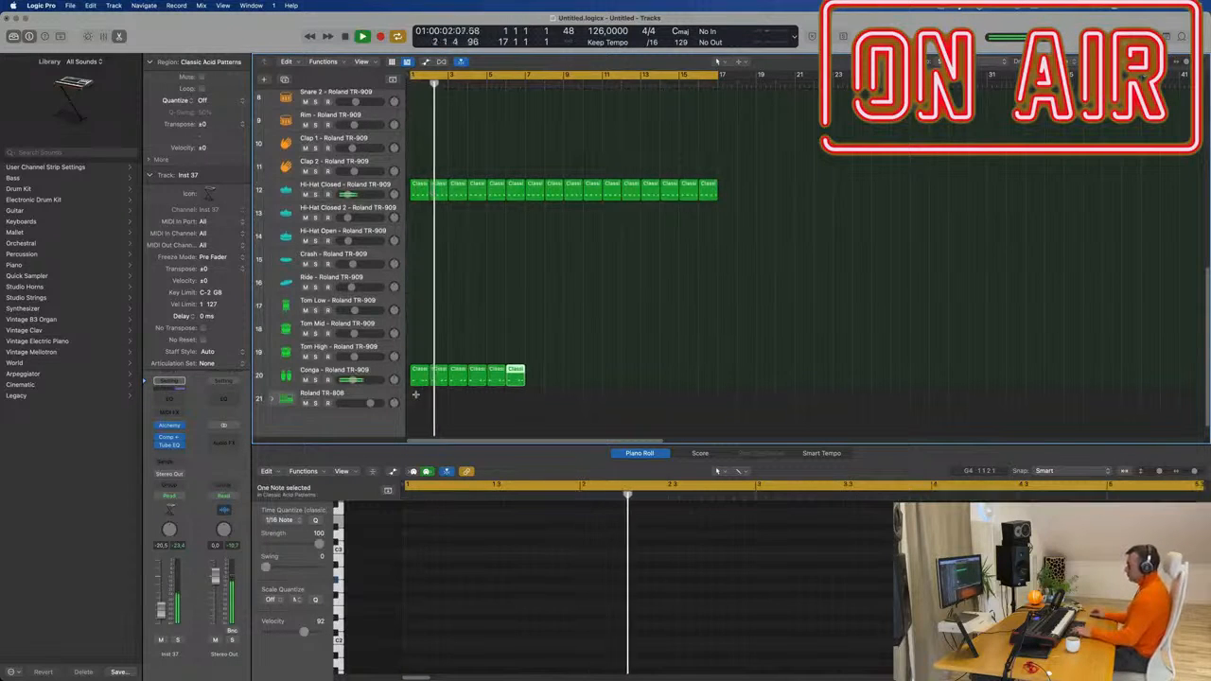
key("super+r")
key("super+r")
key("super+r")
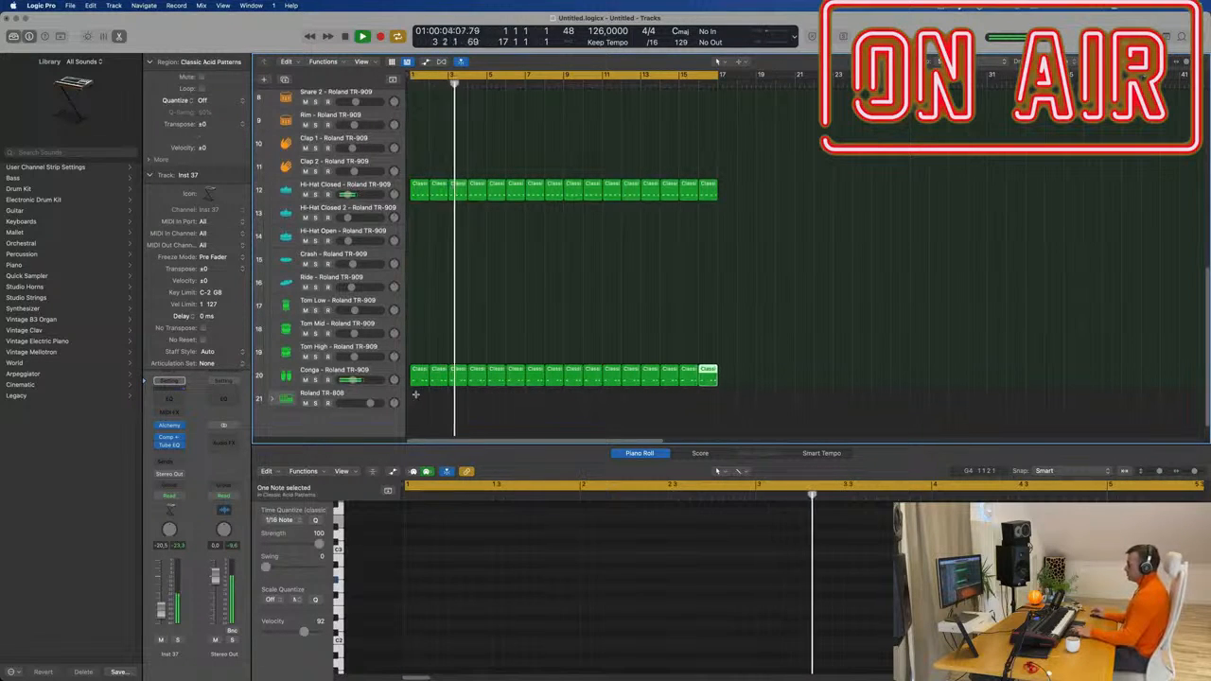
Audition all notes of the 16 Conga regions in different octaves, settle one octave below the original pitch and play from the start.
key("Return")
left_click(419, 373)
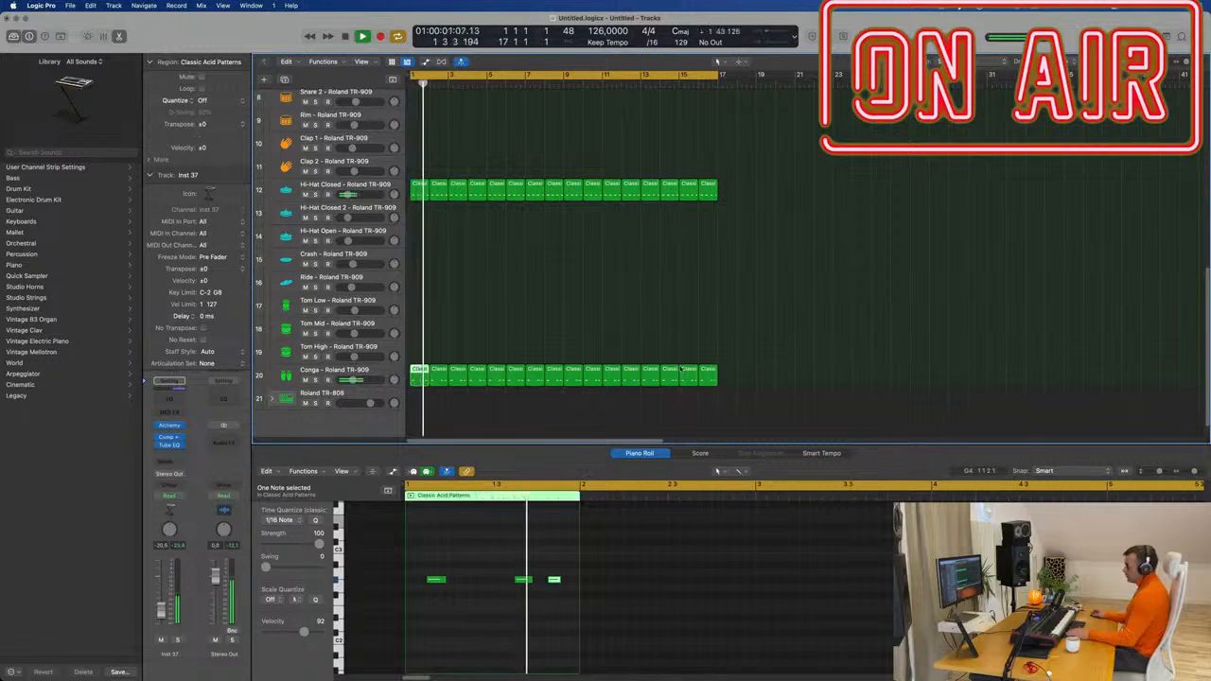
left_click(388, 376)
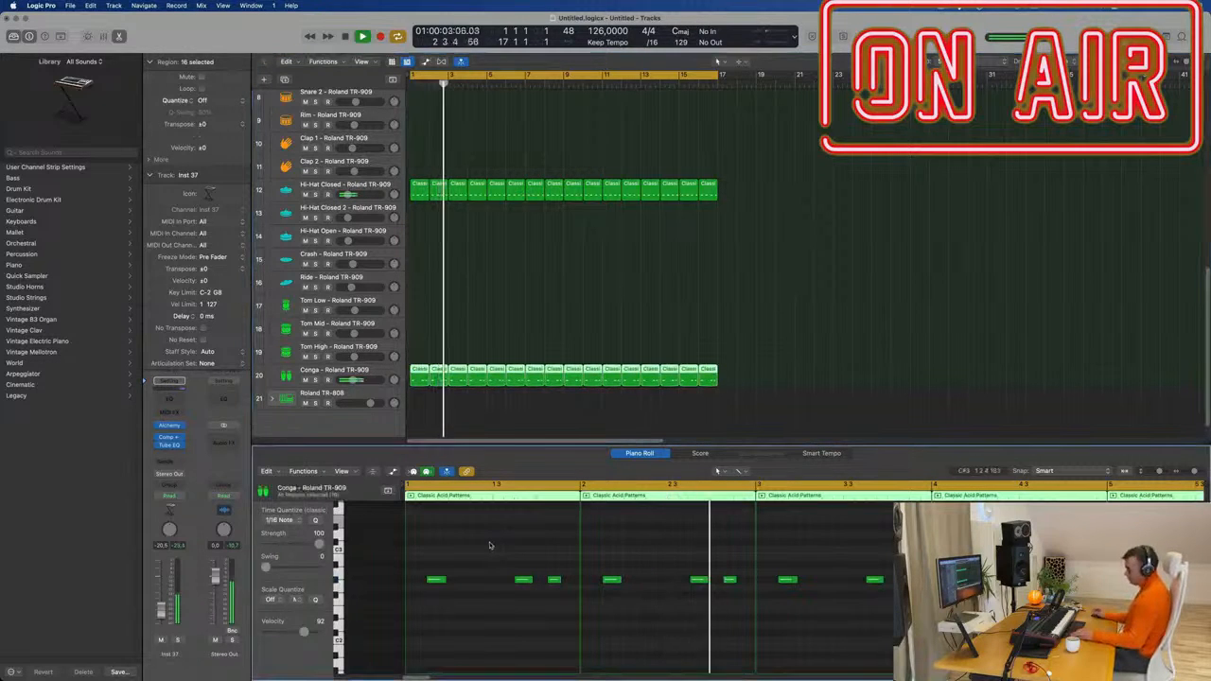
key("super+a")
key("alt+shift+Up")
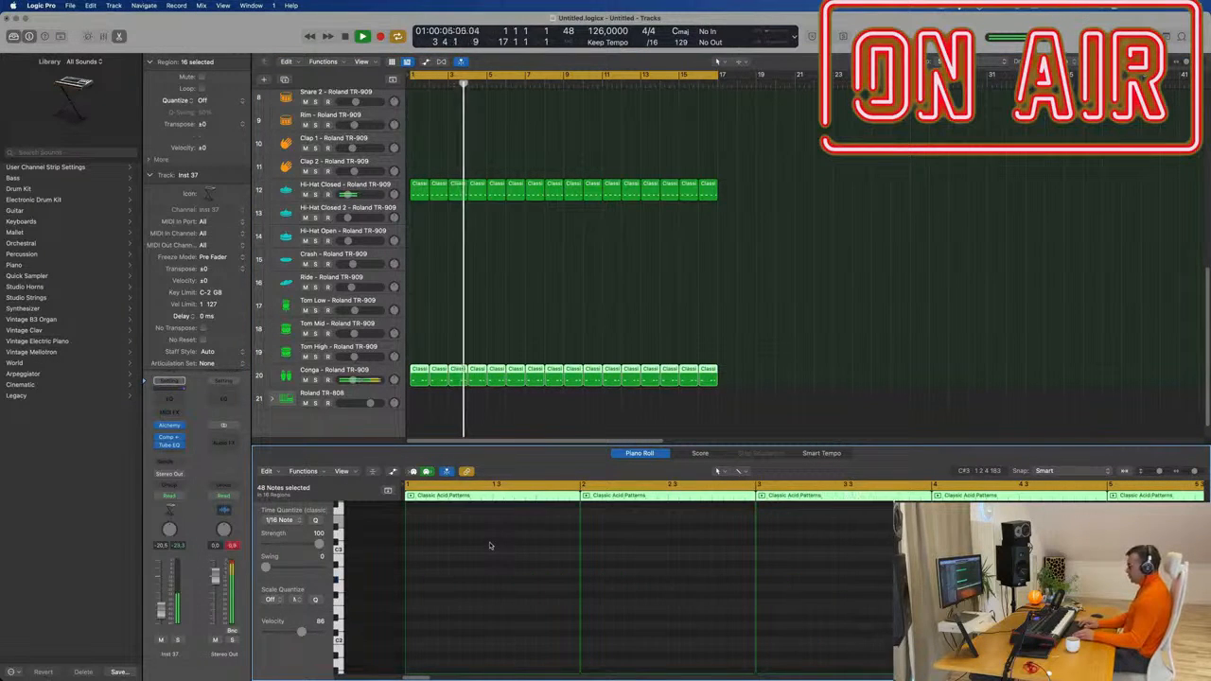
key("alt+shift+Down")
key("alt+shift+Down")
key("alt+shift+Down")
key("alt+shift+Down")
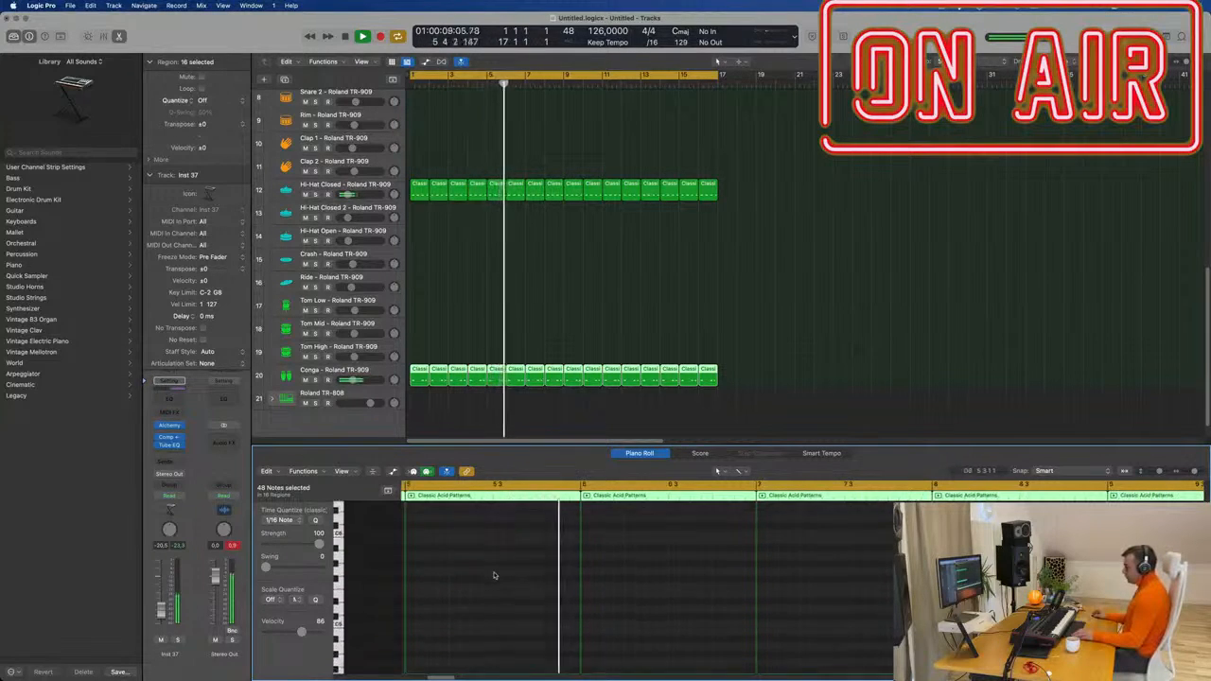
key("alt+shift+Up")
key("alt+shift+Up")
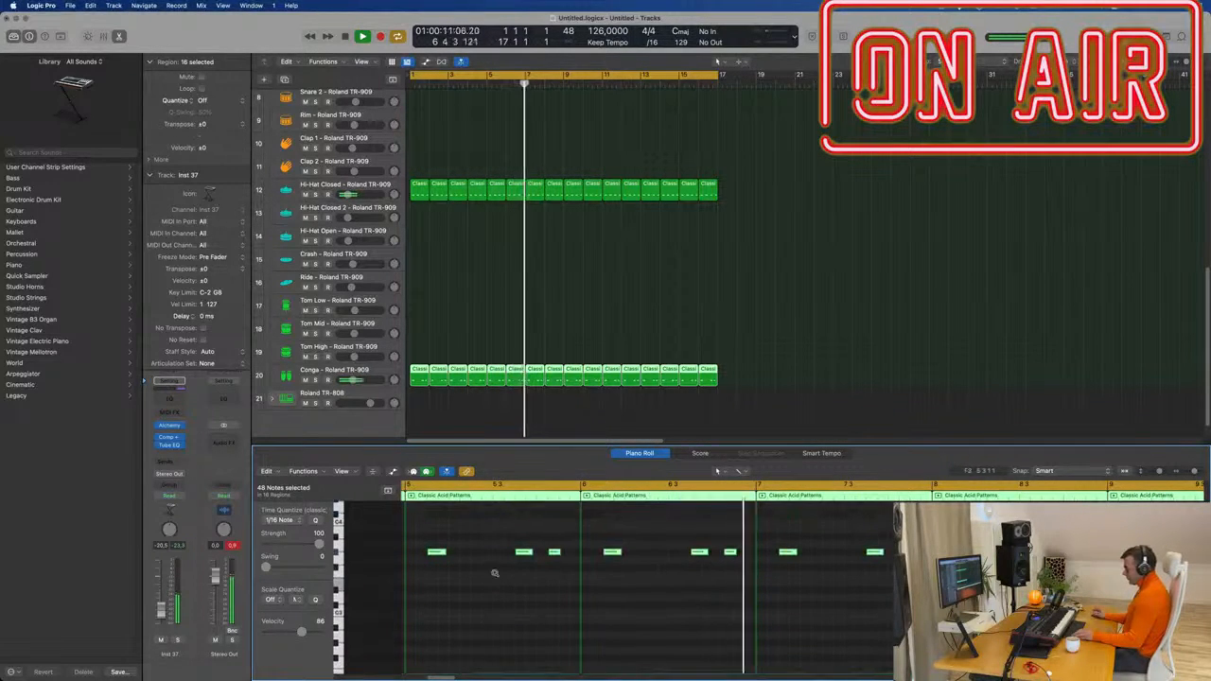
key("alt+shift+Down")
key("alt+shift+Down")
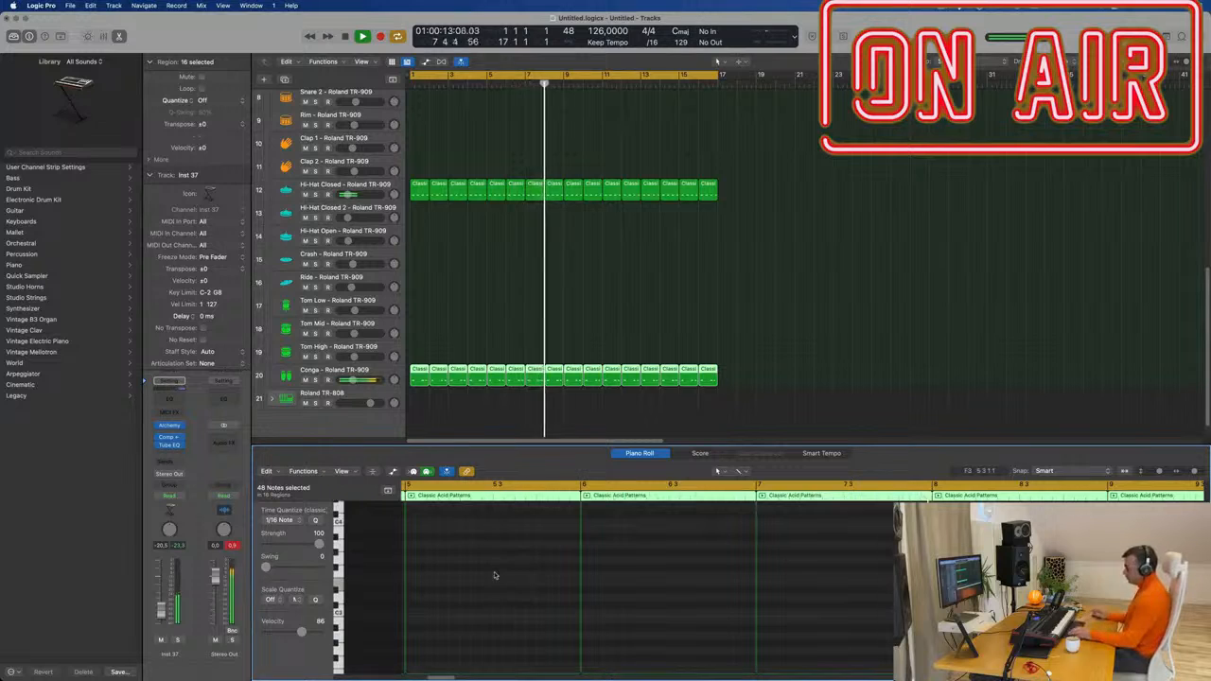
key("alt+shift+Up")
key("alt+shift+Up")
key("Return")
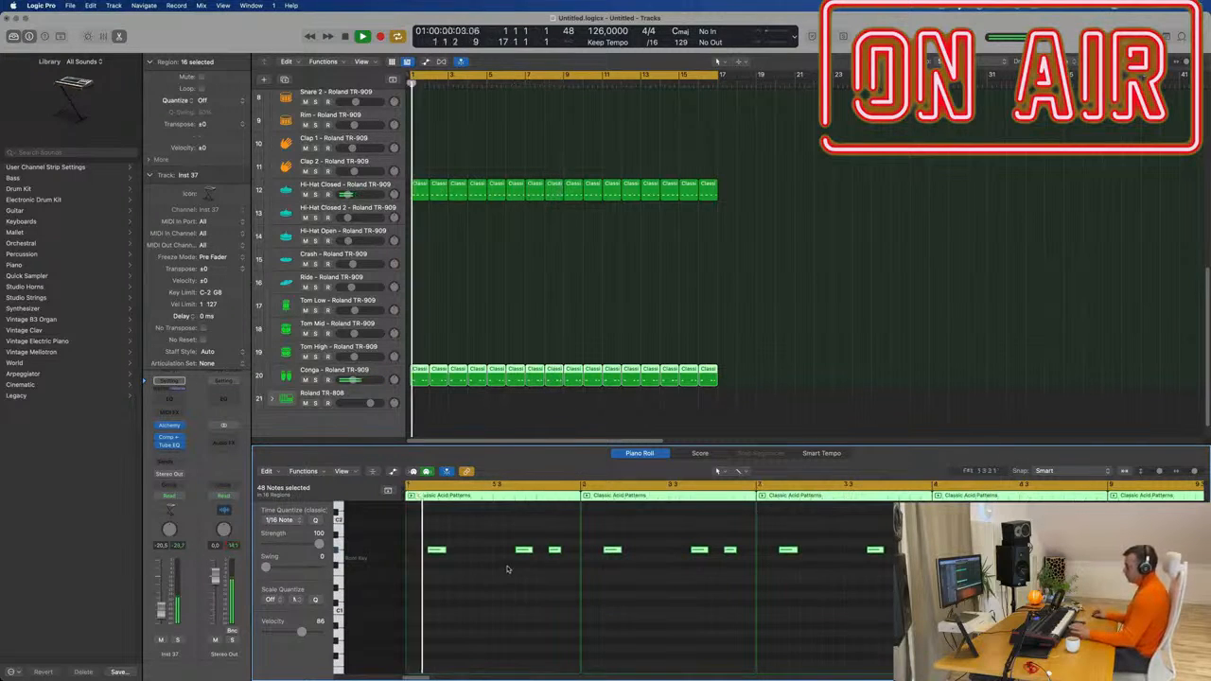
key("Return")
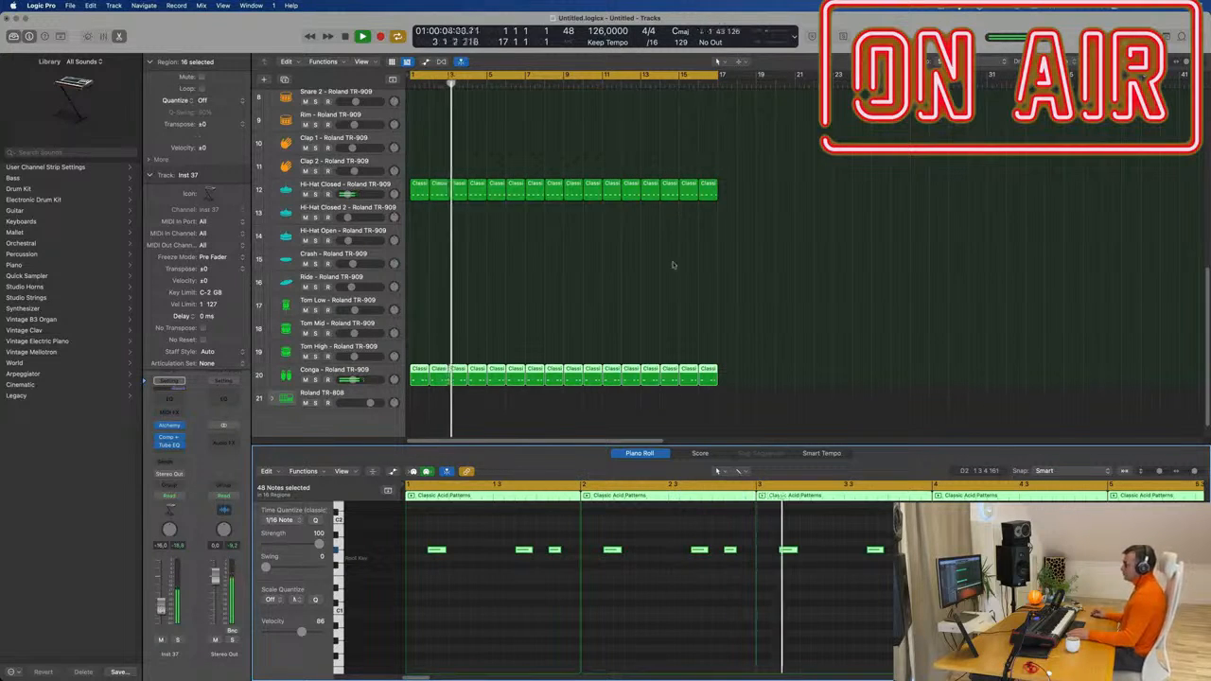
Set the second Classic Acid Patterns track's volume to -20.0 dB during playback.
scroll(679, 283, "up", 5)
scroll(679, 283, "up", 5)
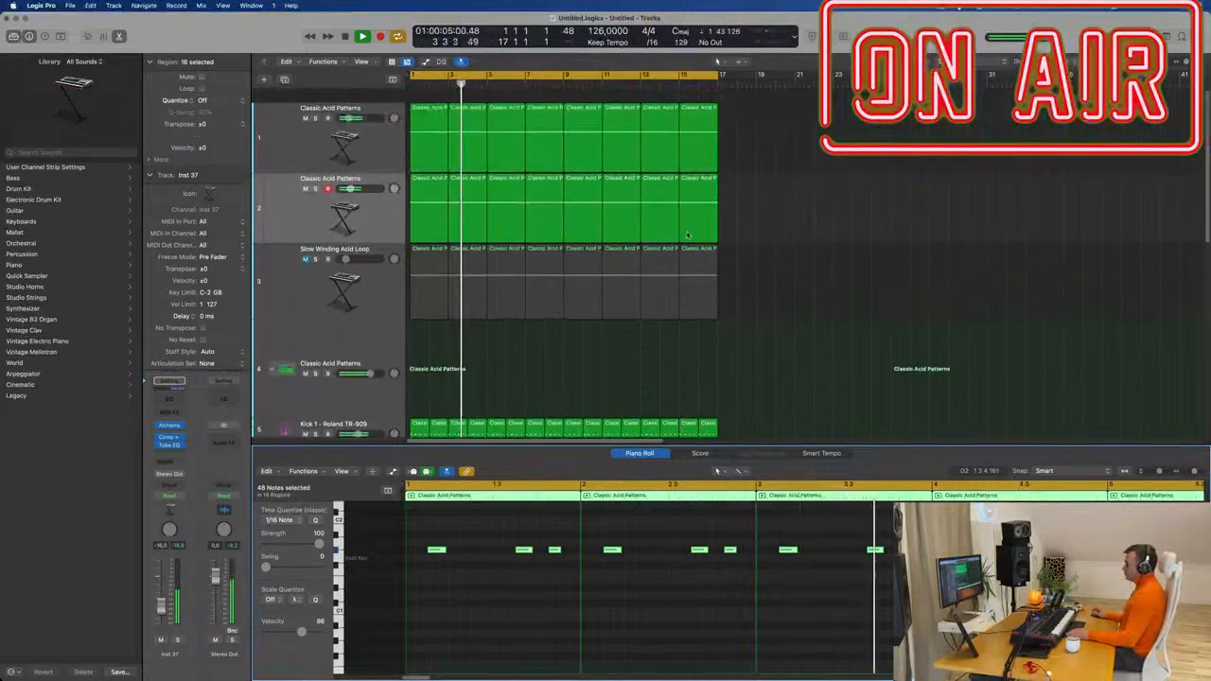
left_click(303, 144)
key("super+Left")
key("Down")
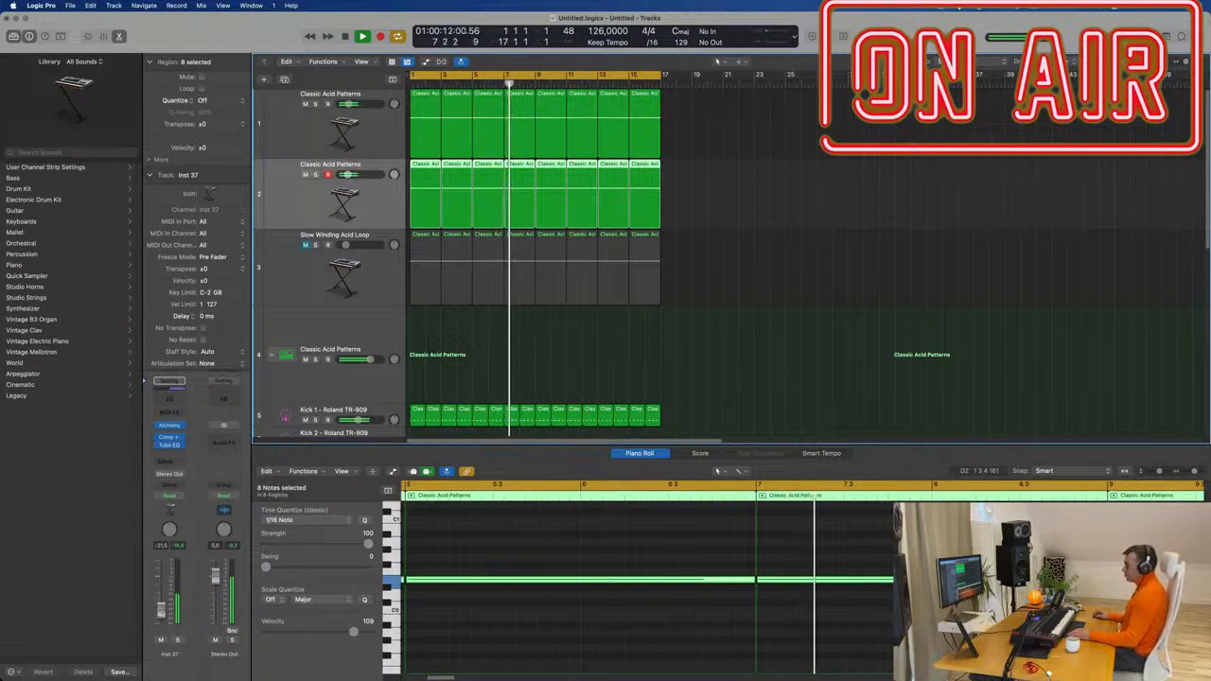
key("super+Left")
key("super+Left")
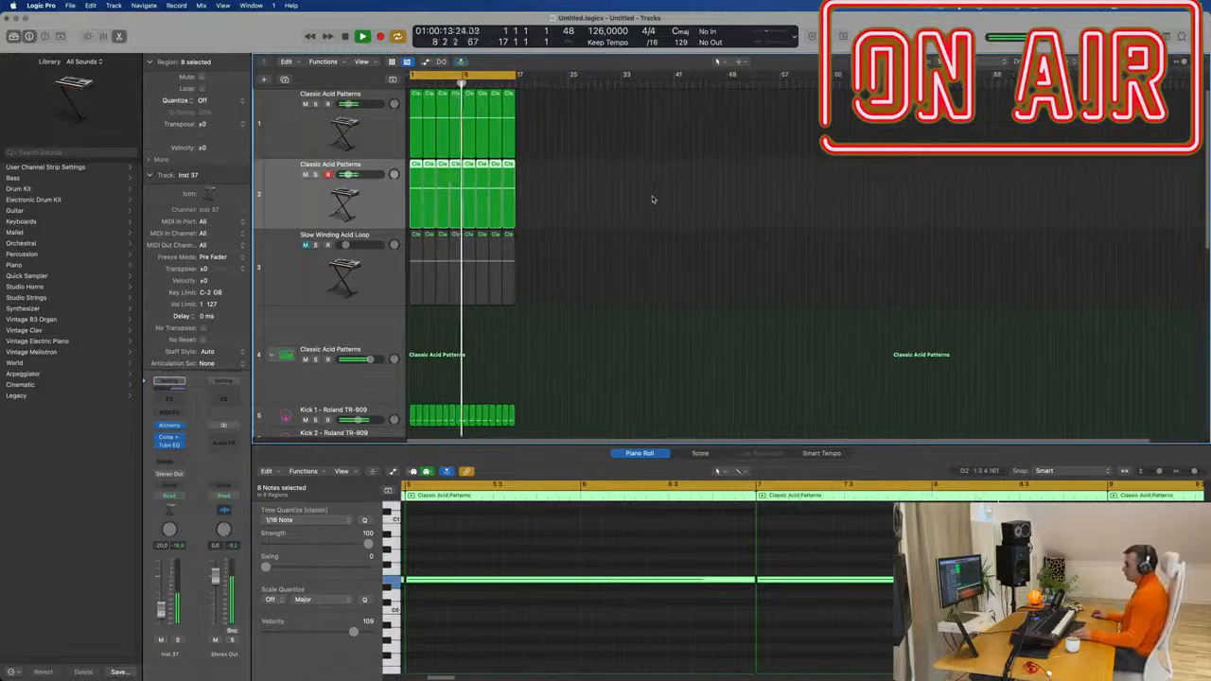
Copy the first Snare 1 region onto the Clap 1 track at bar 1.
scroll(642, 266, "down", 1)
scroll(641, 266, "down", 5)
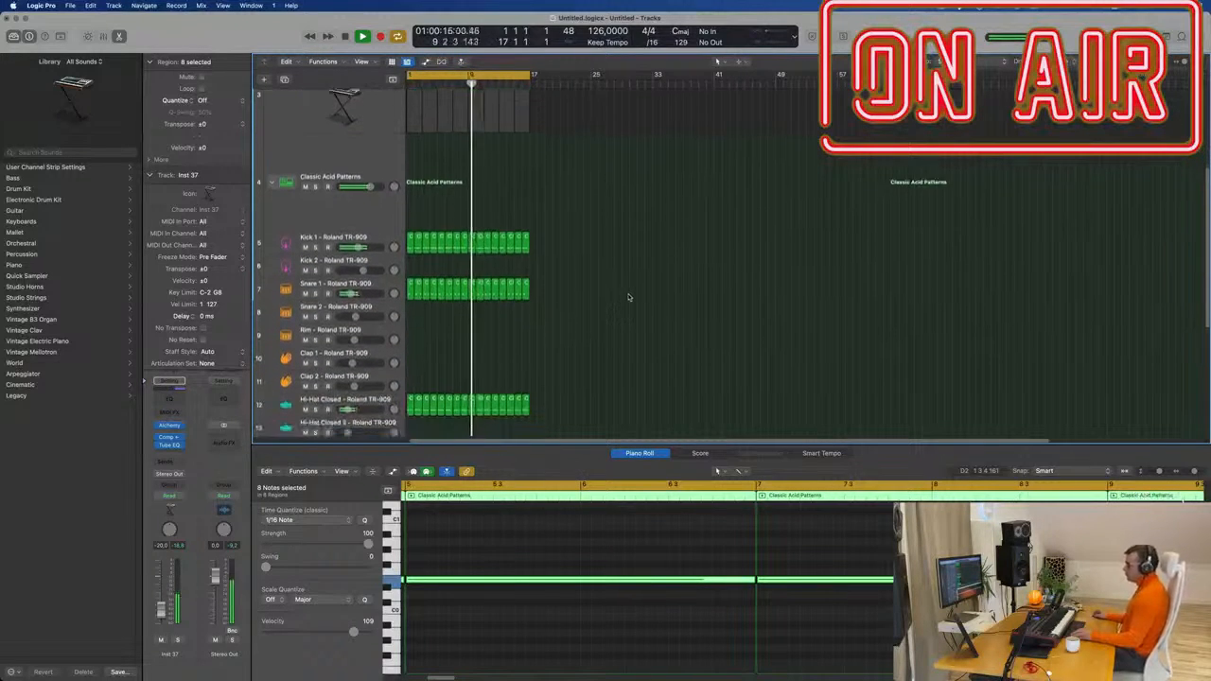
scroll(628, 297, "down", 1)
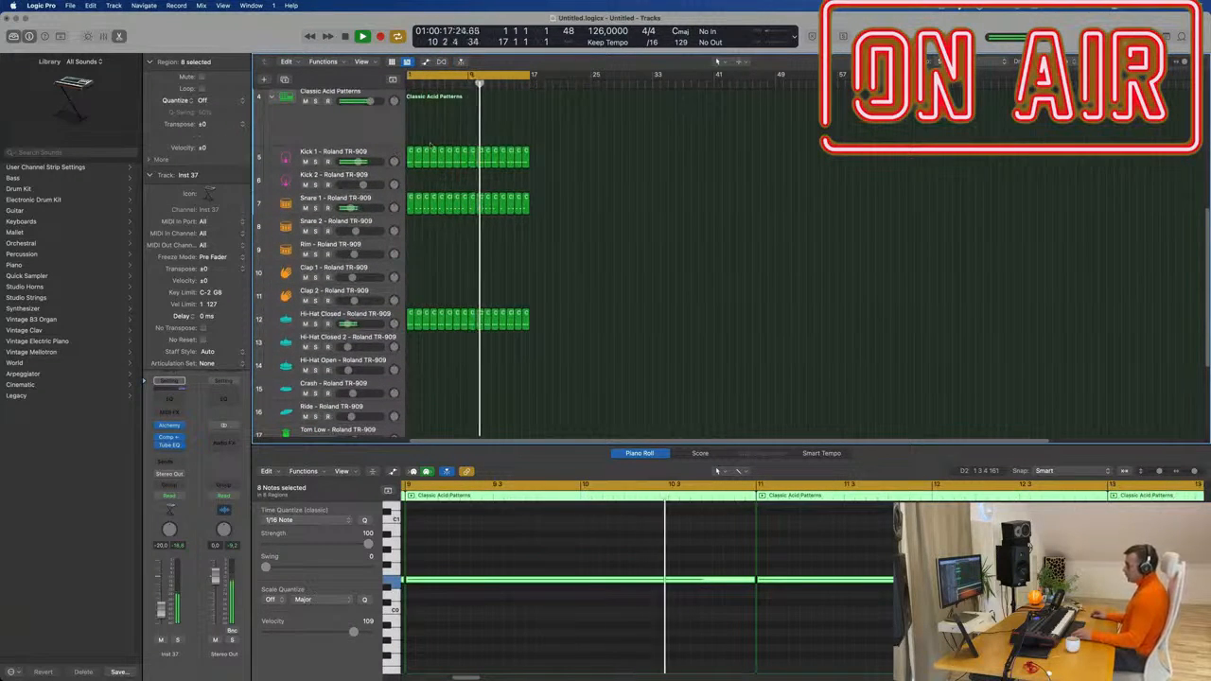
left_click(410, 202)
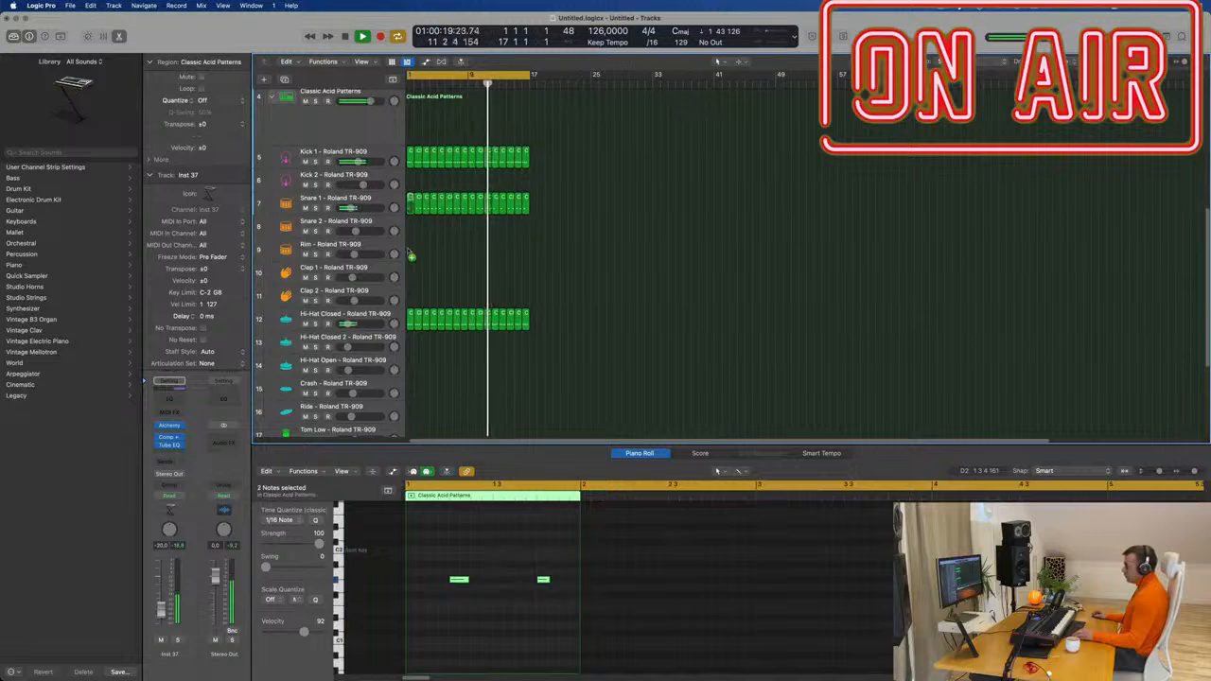
left_click_drag(407, 251, 410, 273)
Reduce the Clap 1 region to a single note by deleting the second one and moving the first to beat 3.
left_click_drag(526, 544, 555, 605)
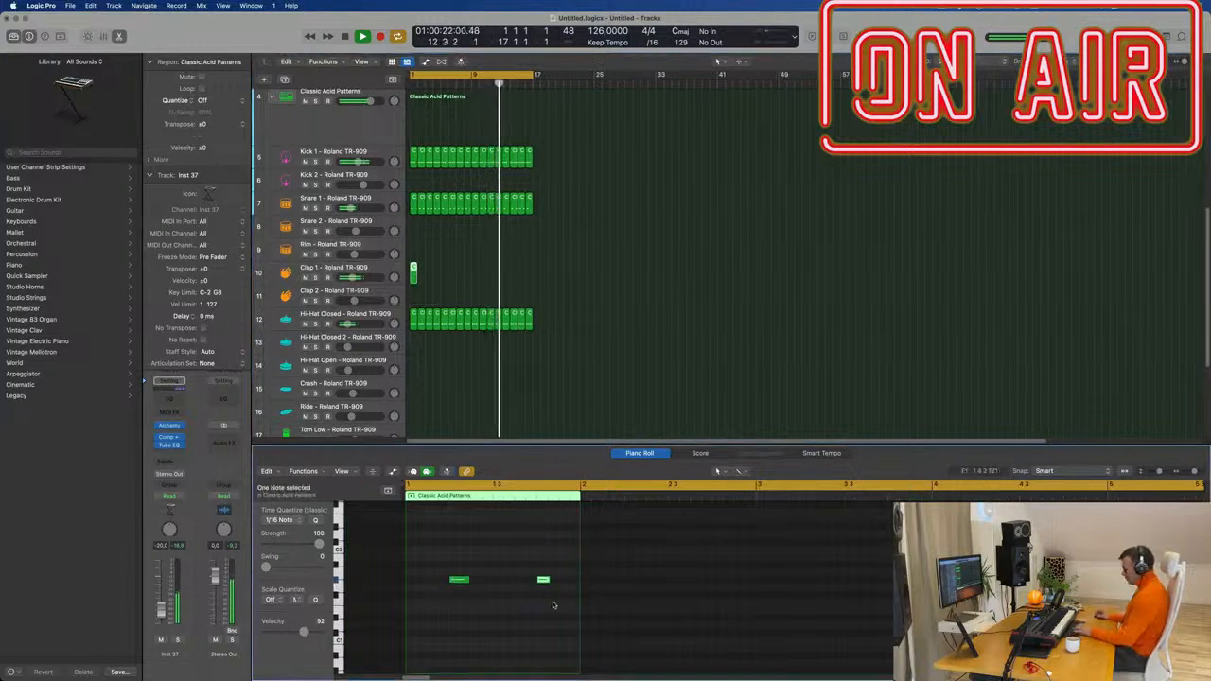
left_click_drag(459, 581, 503, 581)
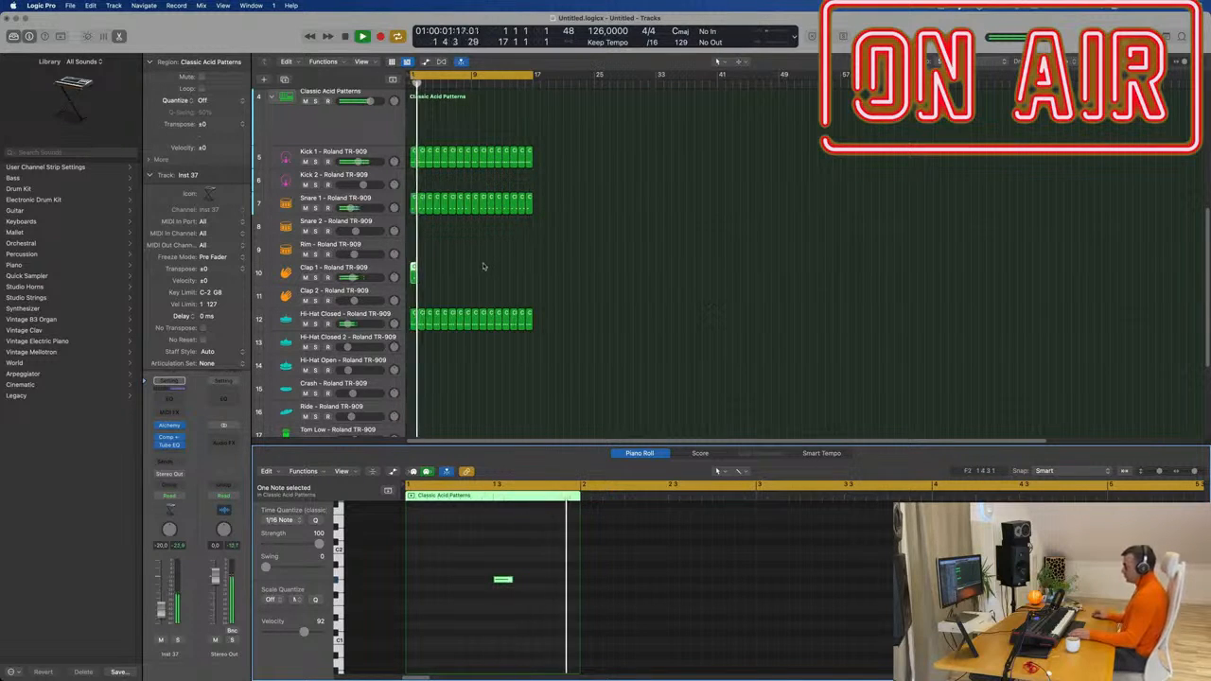
left_click(482, 267)
left_click(414, 274)
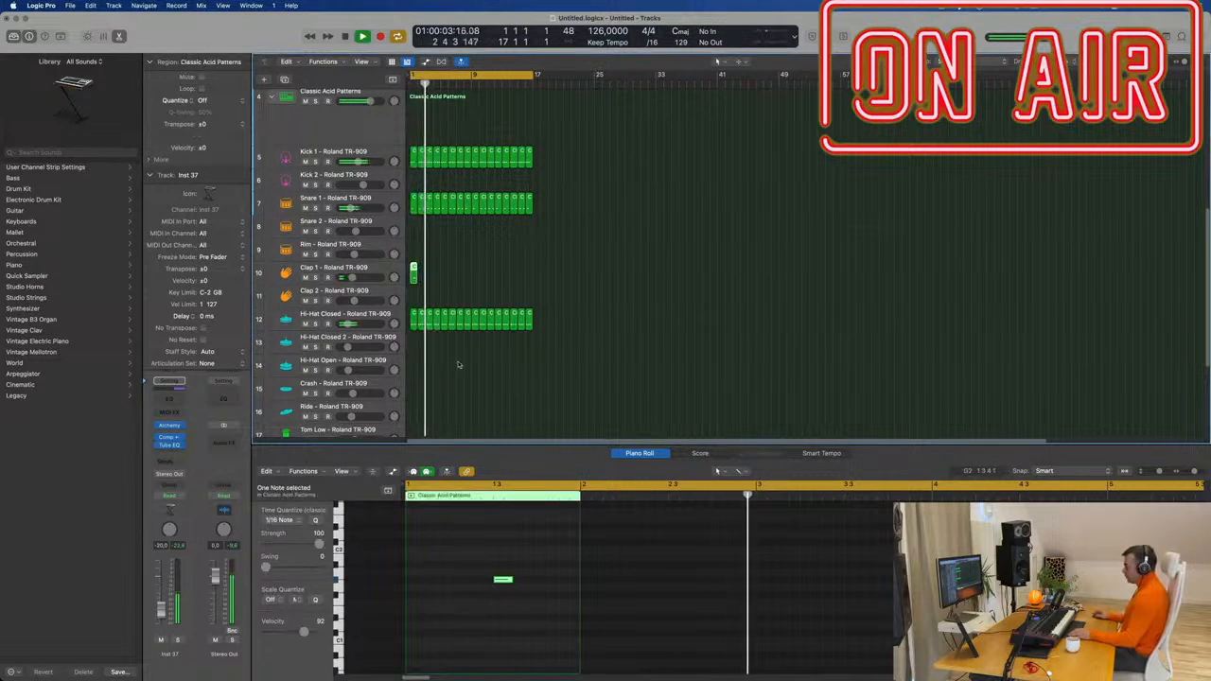
left_click_drag(463, 543, 517, 597)
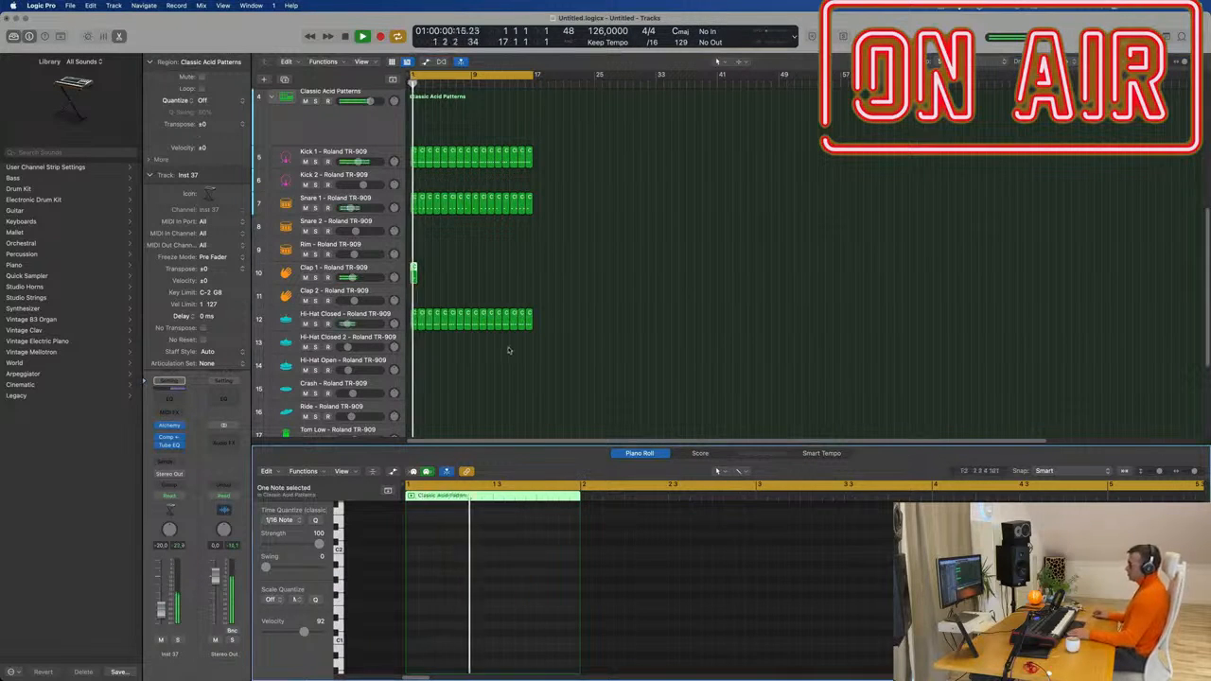
Raise the Clap 1 track's send to Bus 1 and repeat its region to fill 16 bars.
left_click(378, 265)
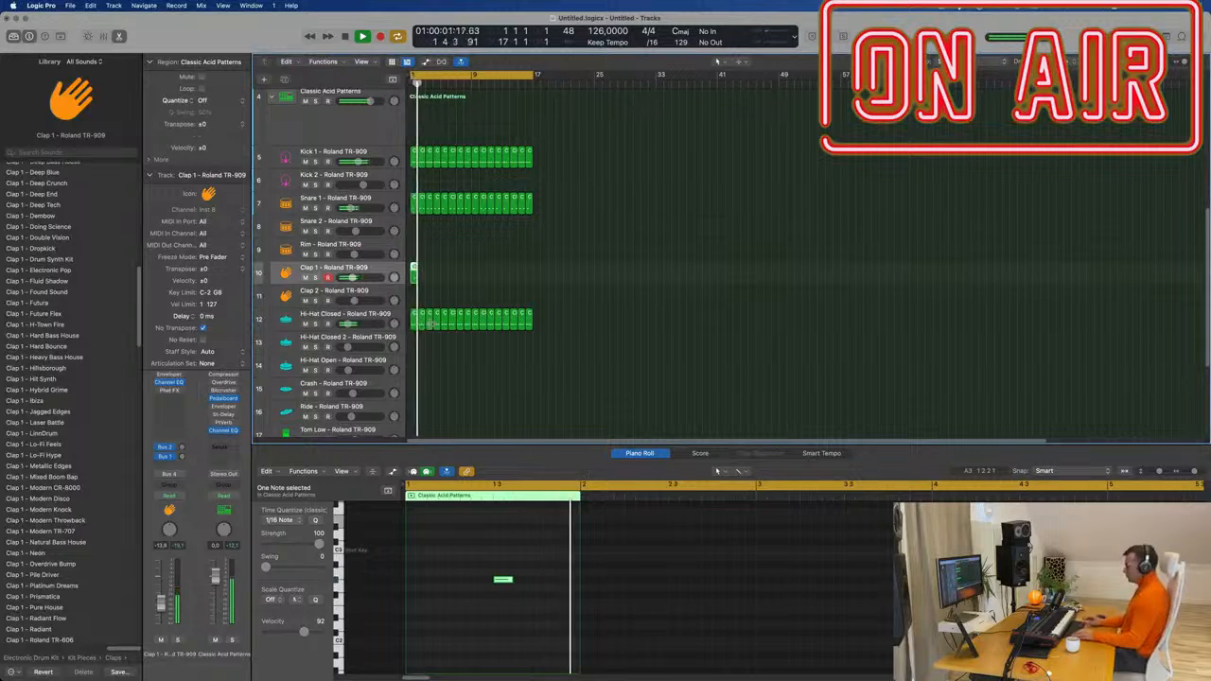
left_click(183, 457)
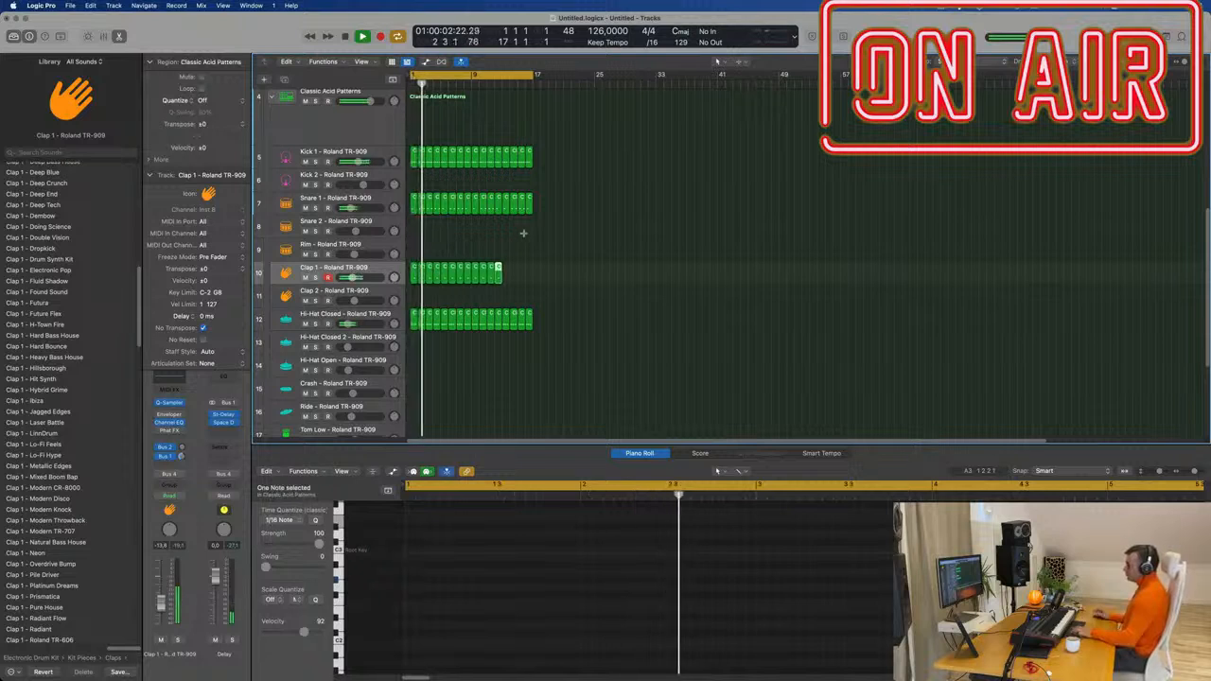
scroll(587, 234, "up", 8)
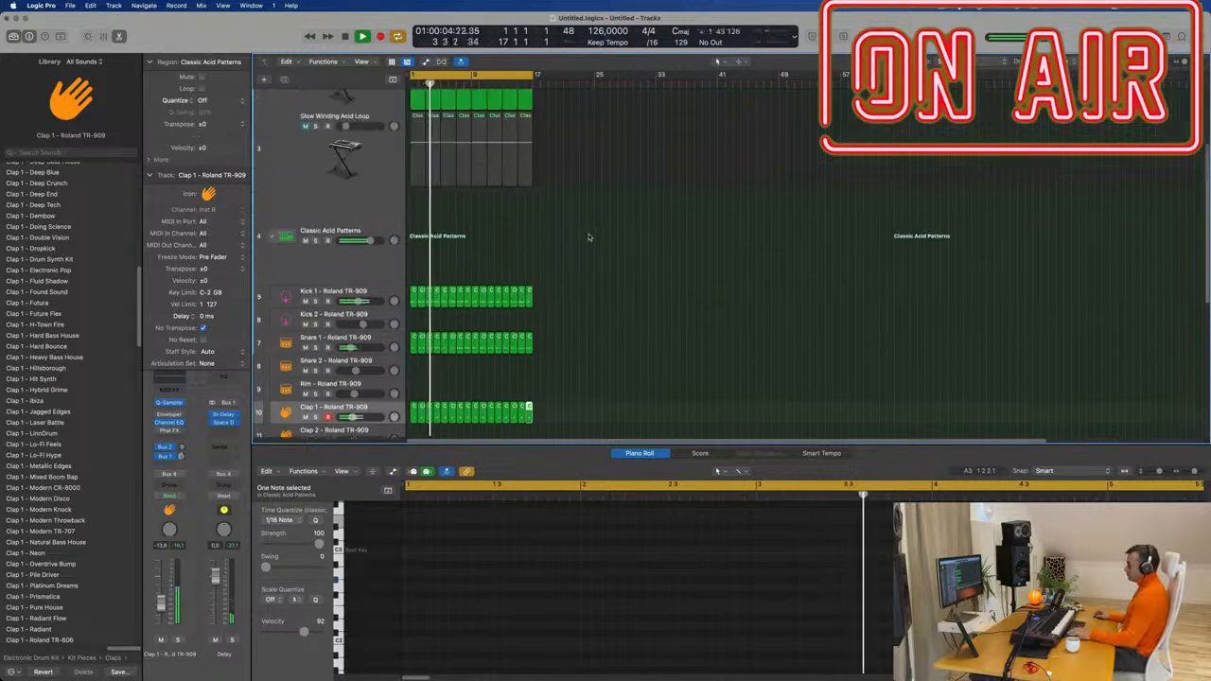
Open the Alchemy instrument of the first Classic Acid Patterns track and move its window clear of the regions.
key("super+Right")
key("super+Right")
left_click(313, 139)
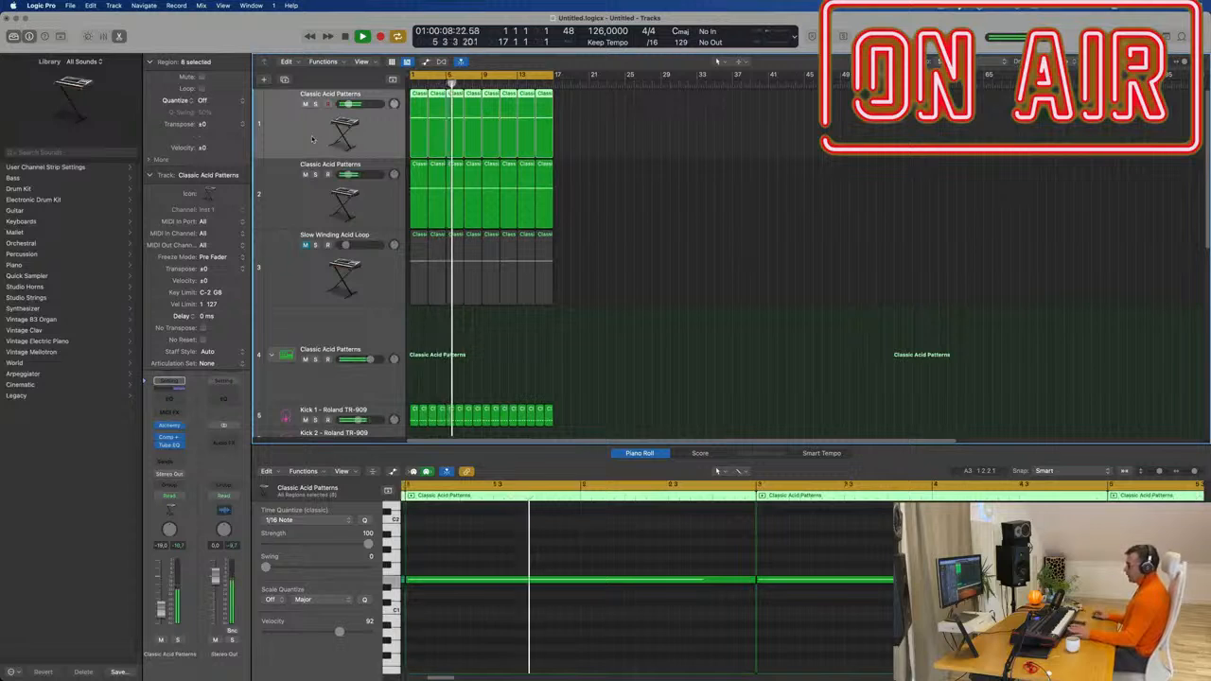
left_click(168, 427)
left_click_drag(897, 139, 980, 125)
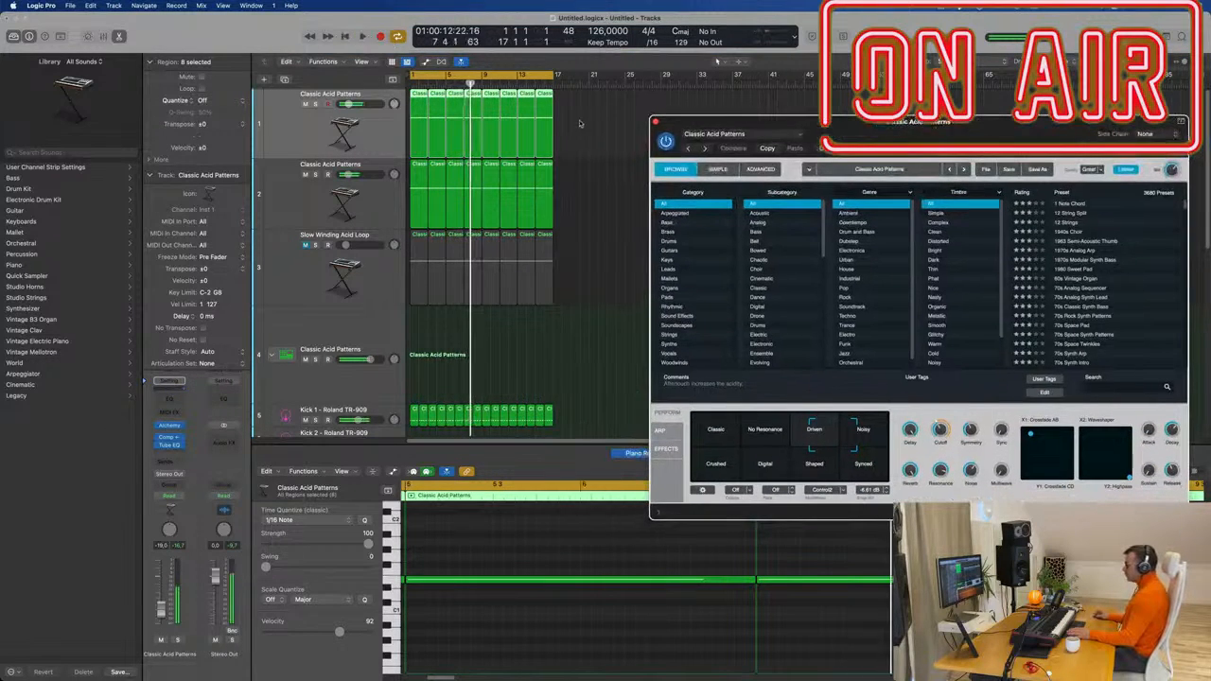
Repeat all regions once so the arrangement reaches bar 33, and show the secondary ruler.
left_click(286, 132)
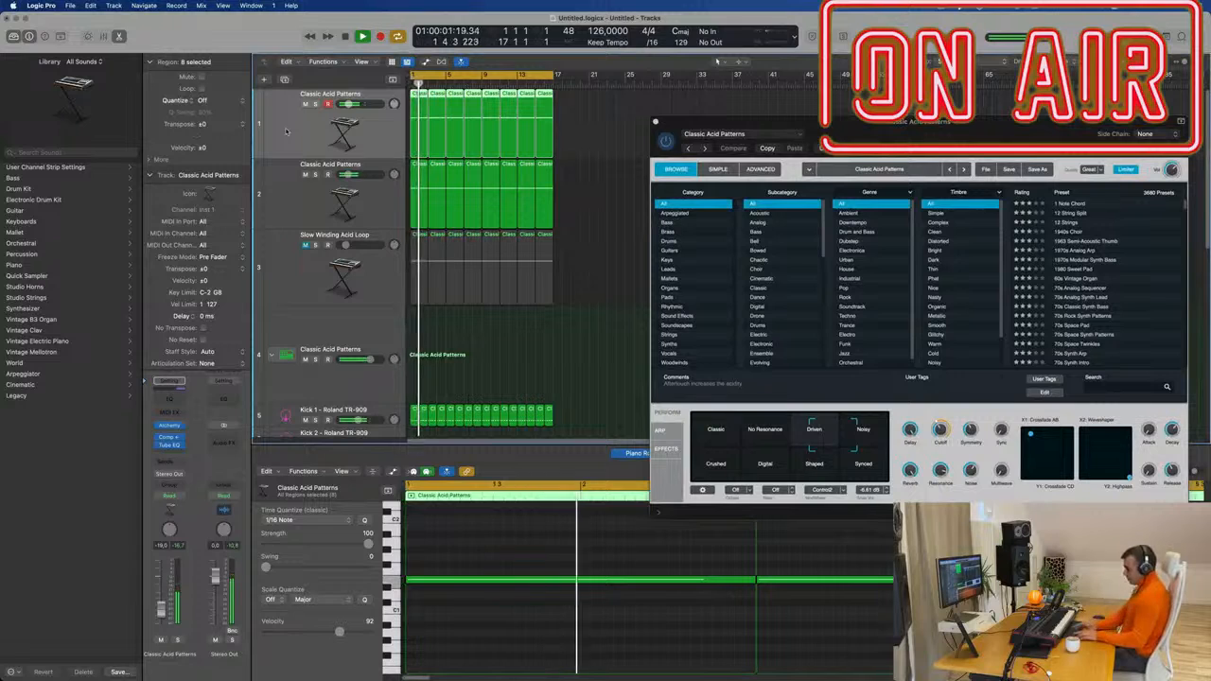
key("super+a")
key("super+r")
key("super+Left")
key("super+Left")
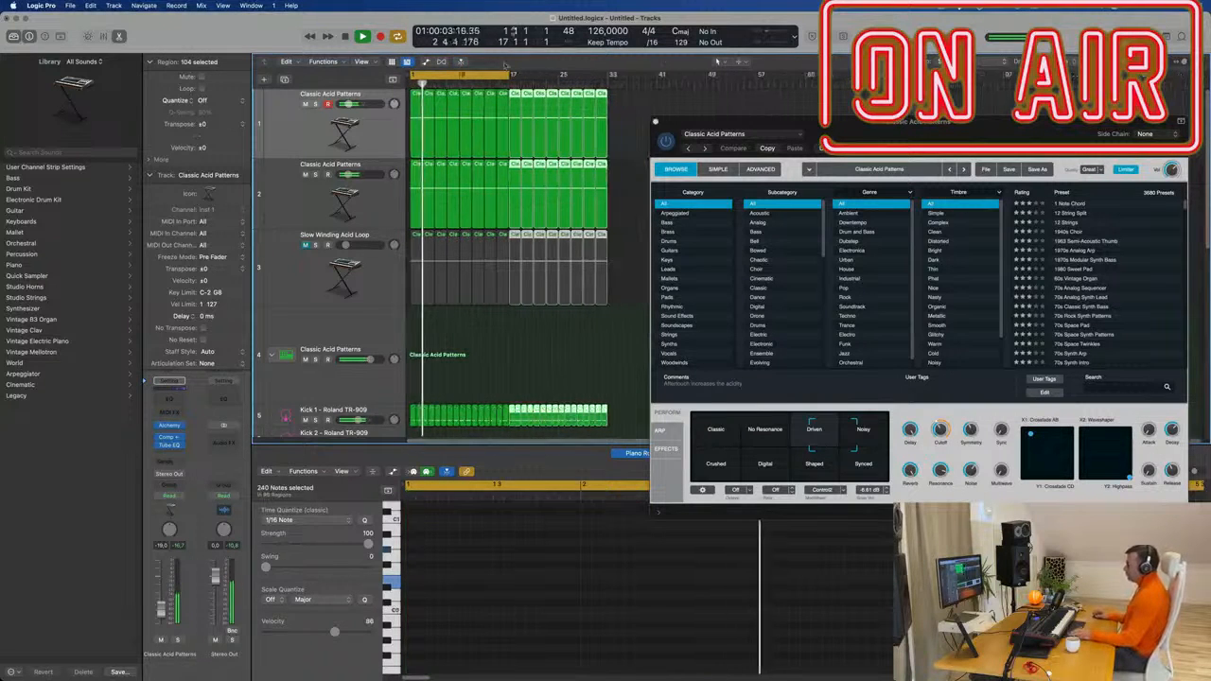
left_click(362, 62)
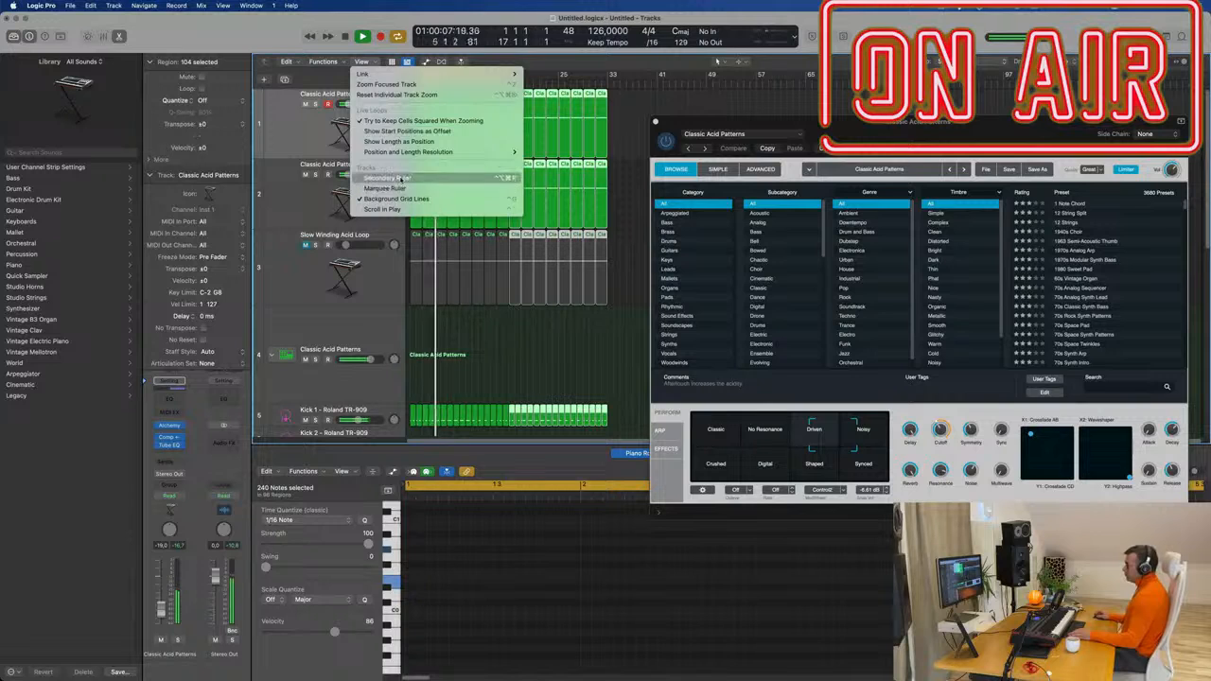
left_click(402, 178)
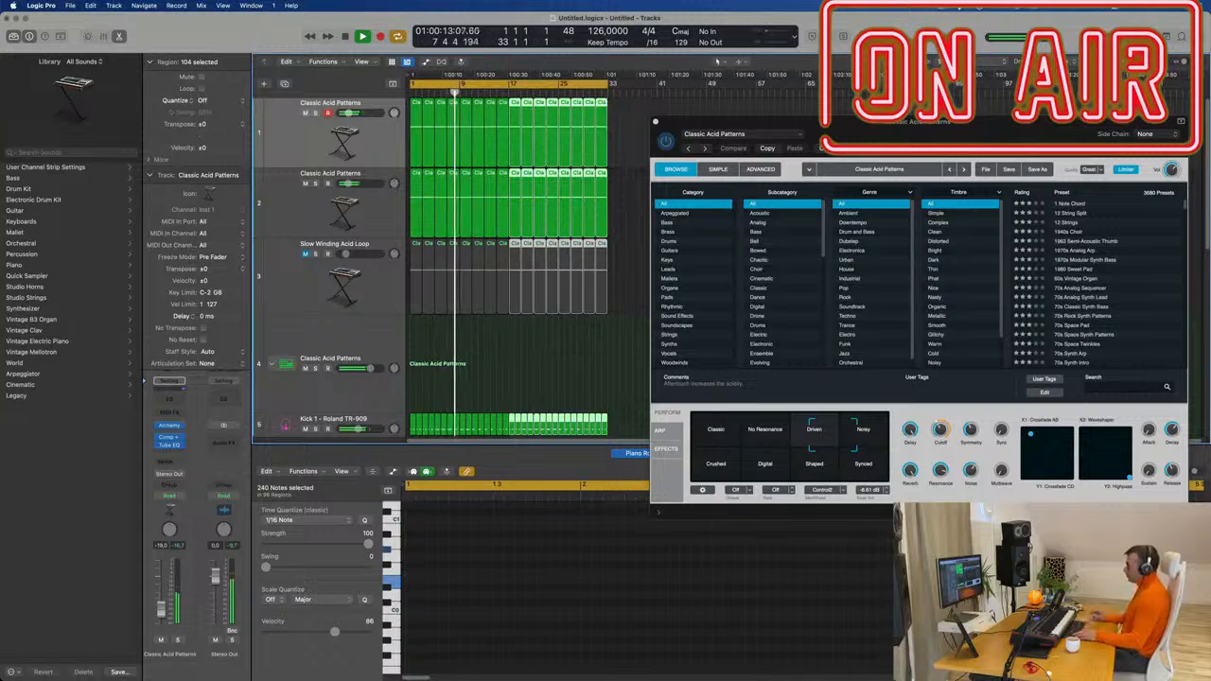
Repeat all regions again up to bar 65 and extend the cycle area to the same bar.
key("super+r")
left_click_drag(875, 124, 627, 191)
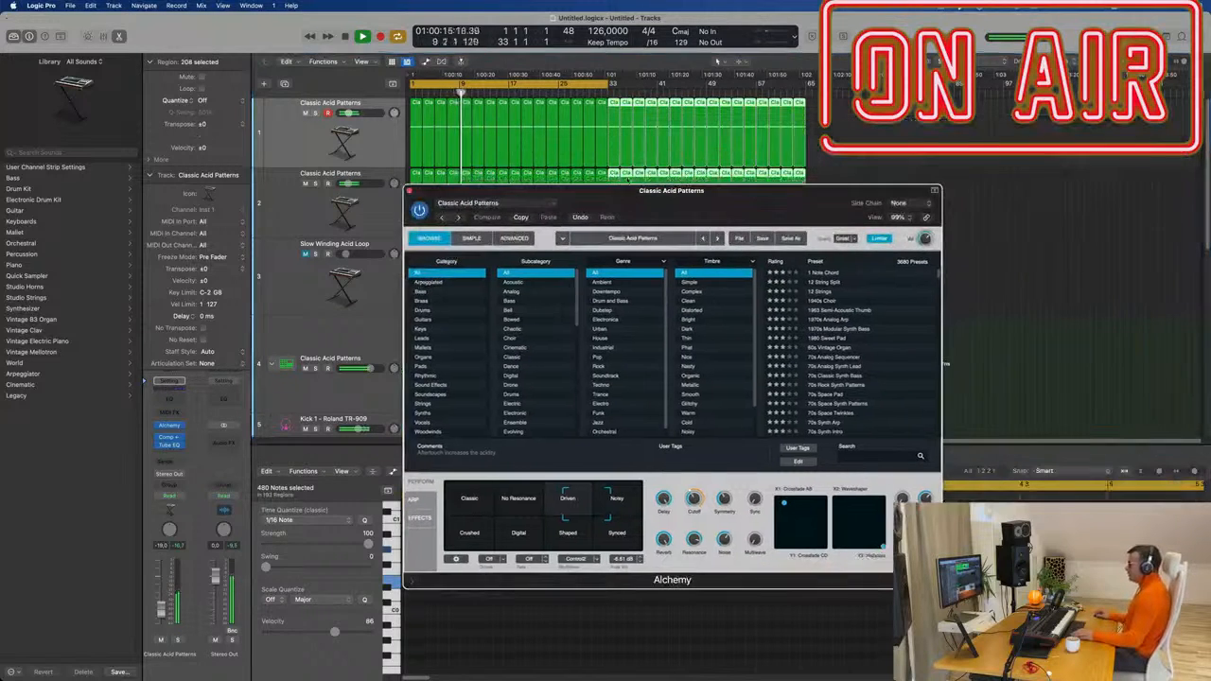
left_click_drag(610, 84, 807, 103)
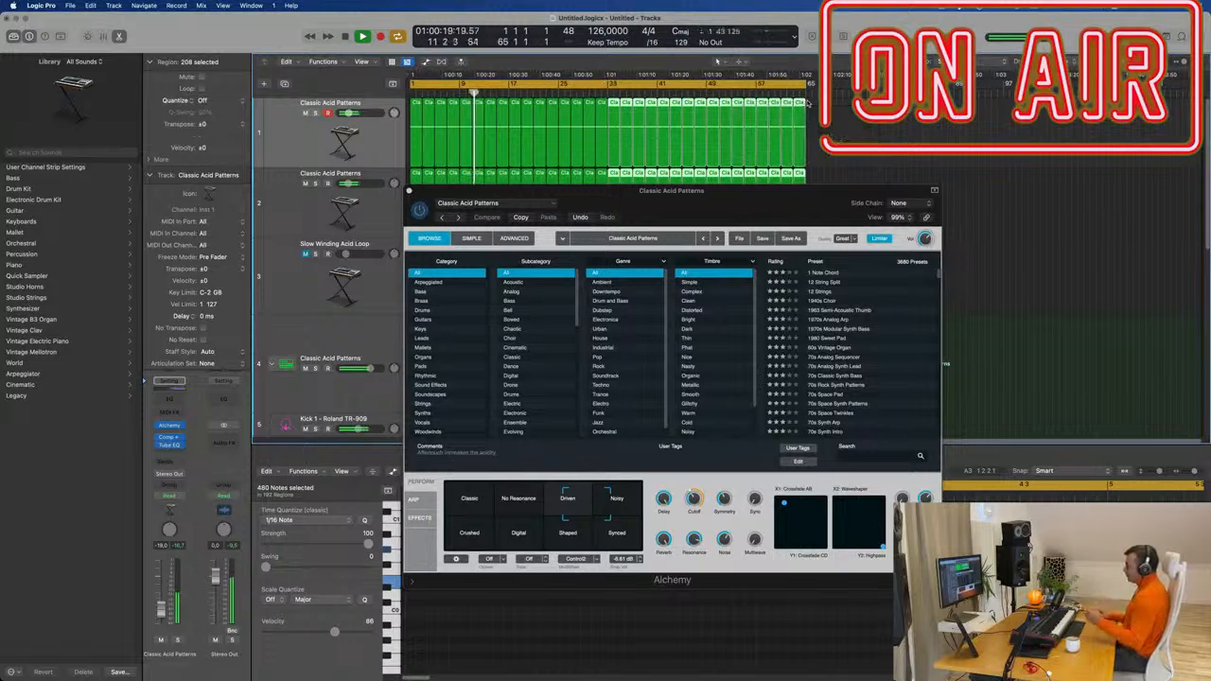
left_click_drag(782, 199, 917, 145)
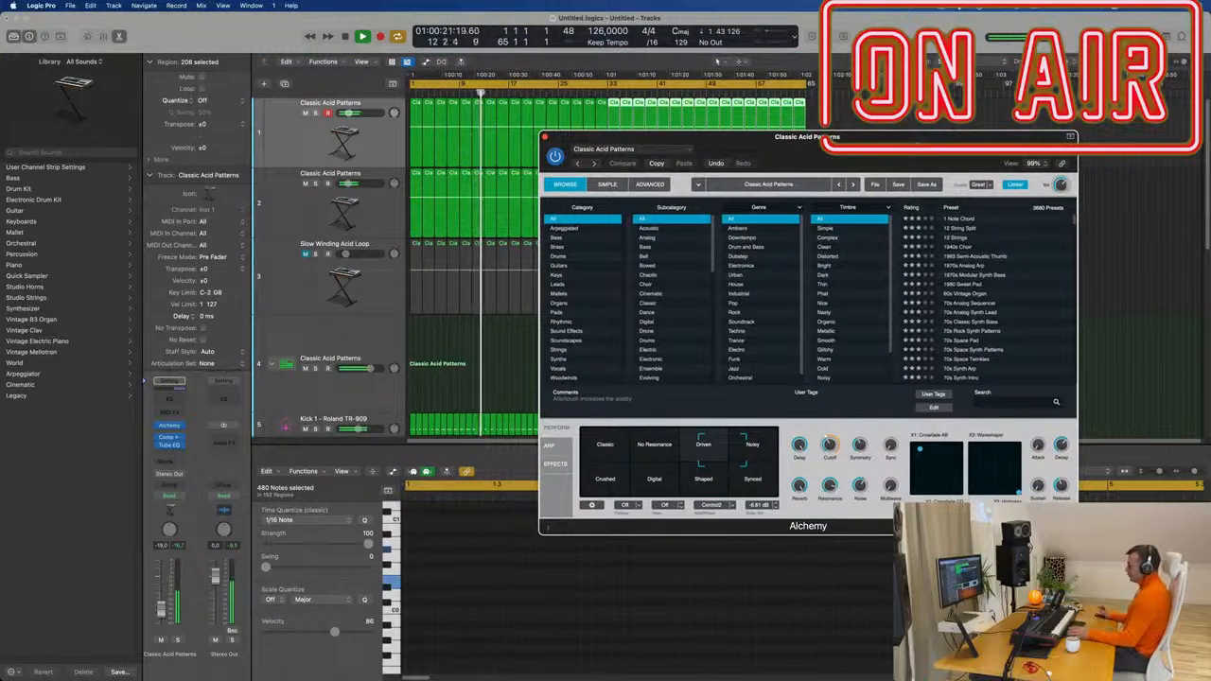
Restart playback from bar 1 and select all regions of the first Classic Acid Patterns track.
key("space")
key("space")
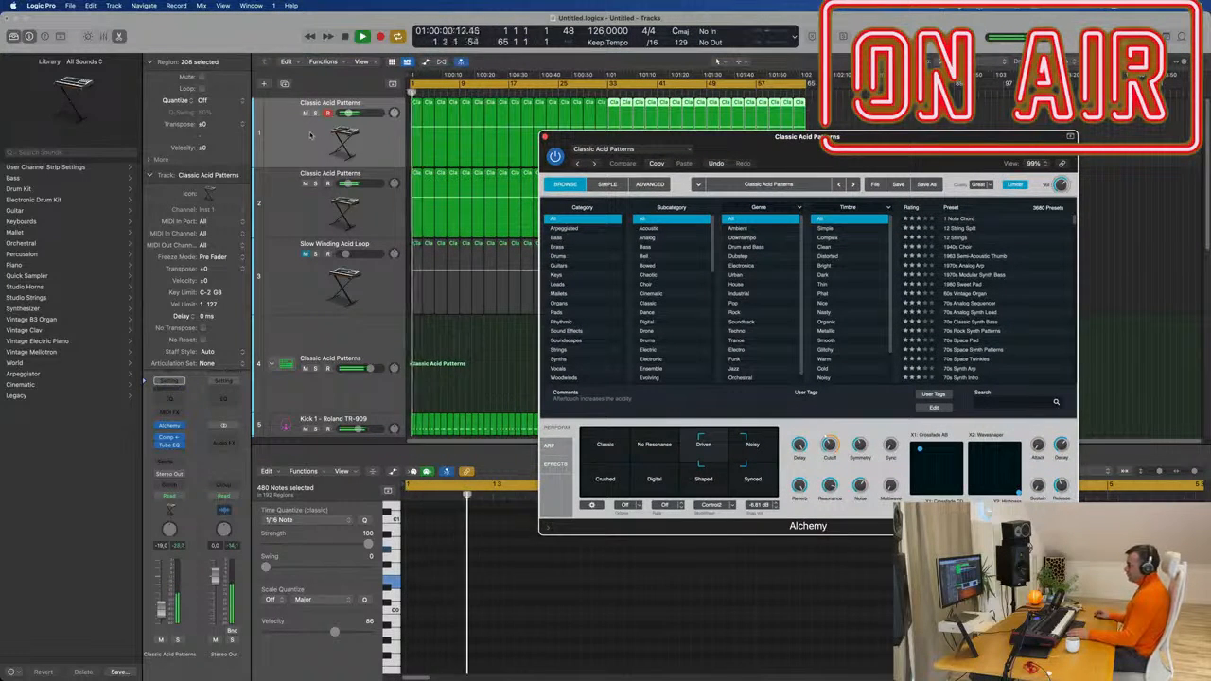
left_click(295, 140)
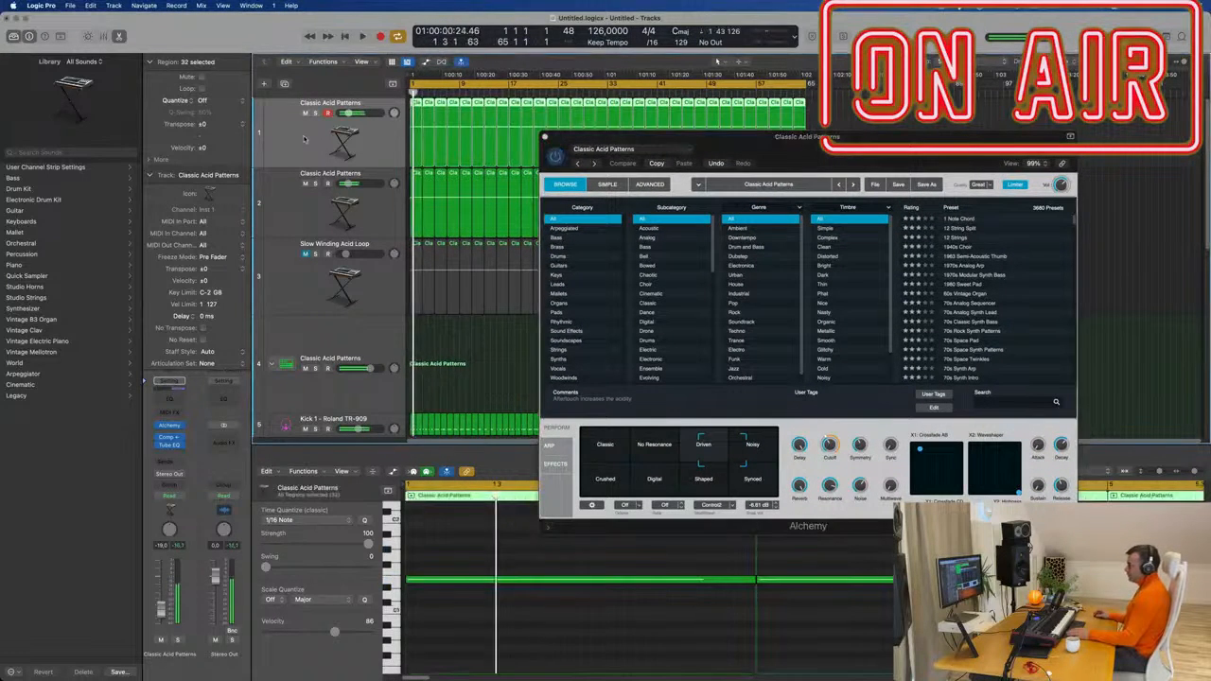
Record a cutoff sweep for the first Classic Acid Patterns track's Alchemy in Touch automation mode, and close the Alchemy window.
left_click(179, 497)
left_click(179, 508)
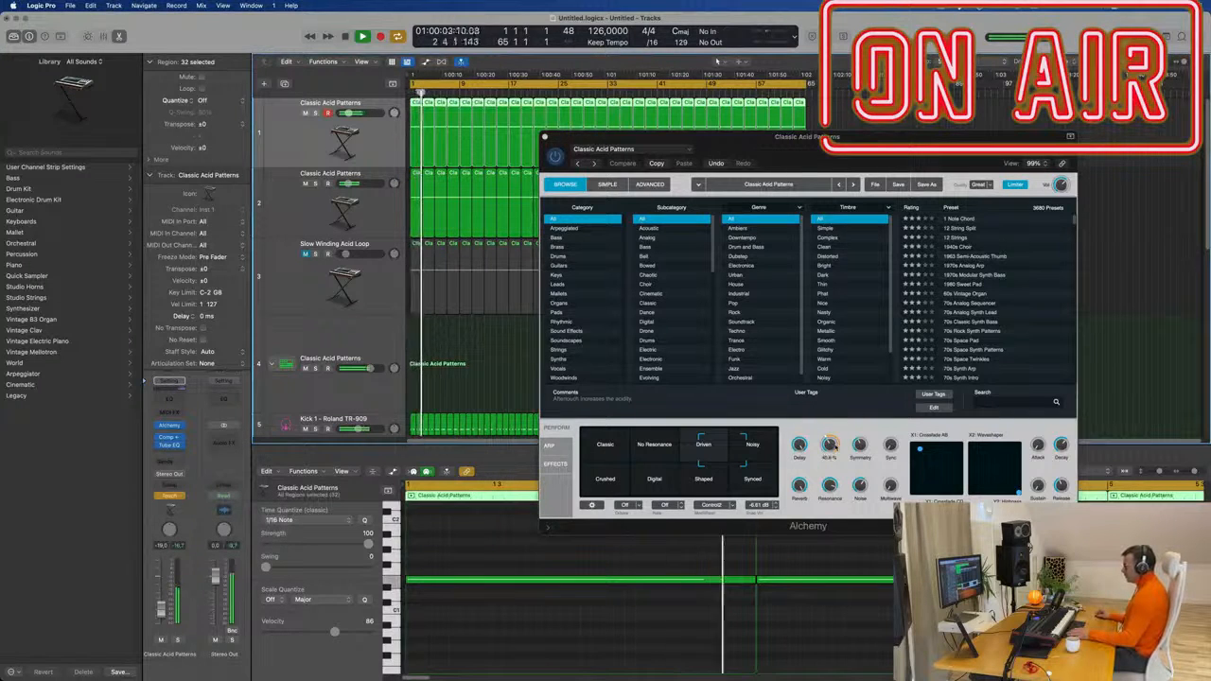
left_click_drag(835, 447, 835, 444)
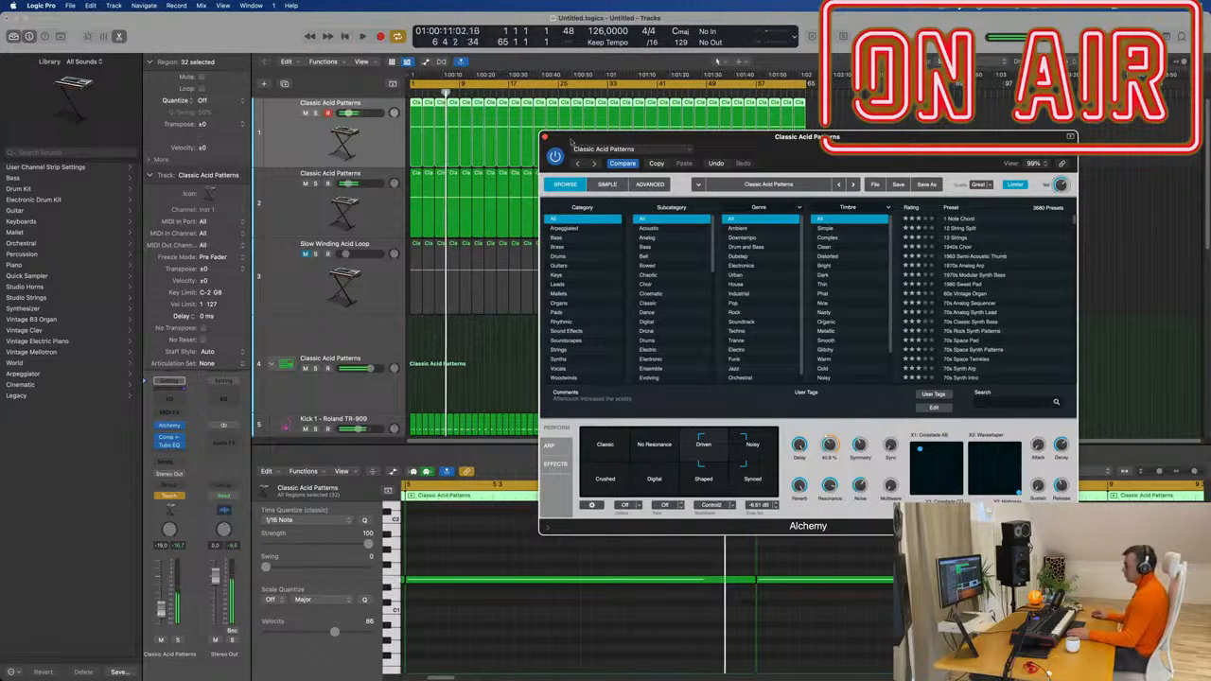
left_click(544, 137)
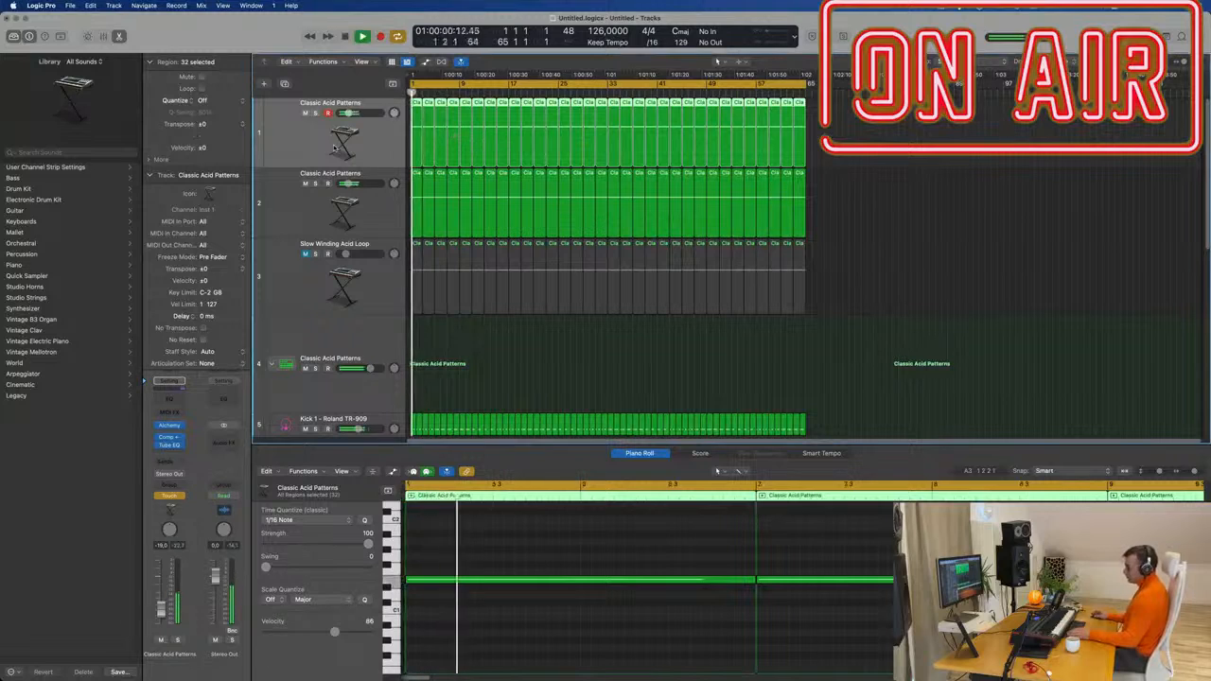
Show the track automation, display the Cutoff lane on the first Classic Acid Patterns track, and set its automation mode to Read.
key("a")
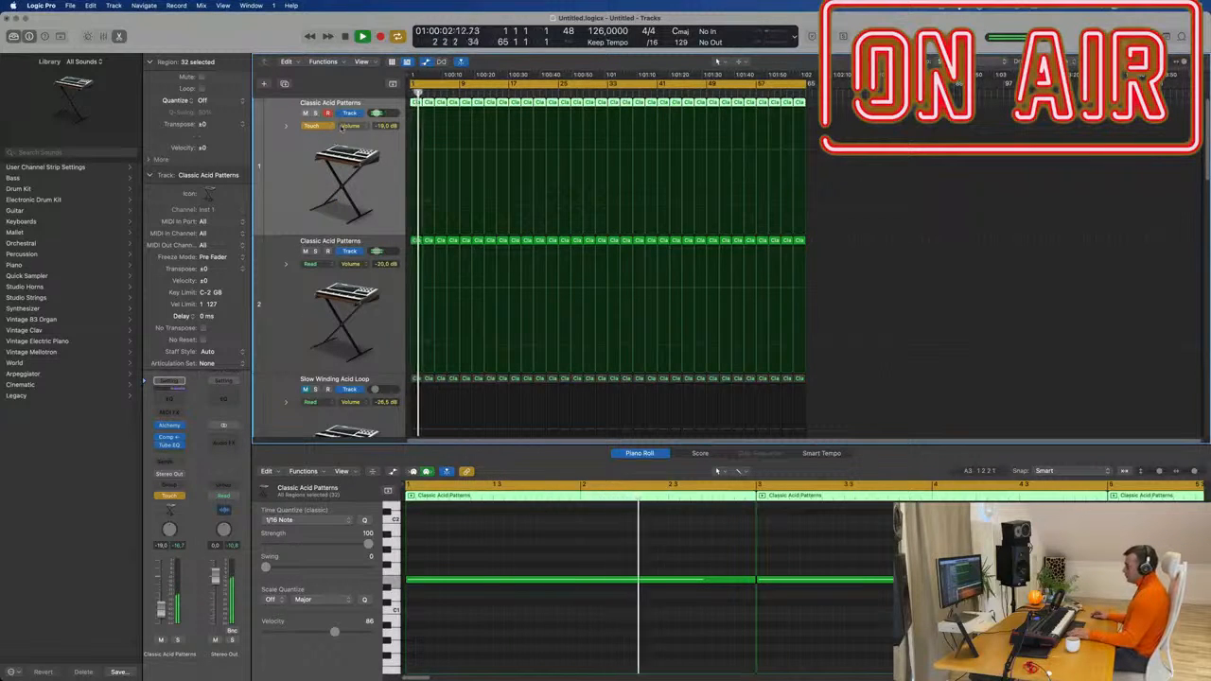
left_click(342, 127)
left_click(365, 259)
left_click(317, 126)
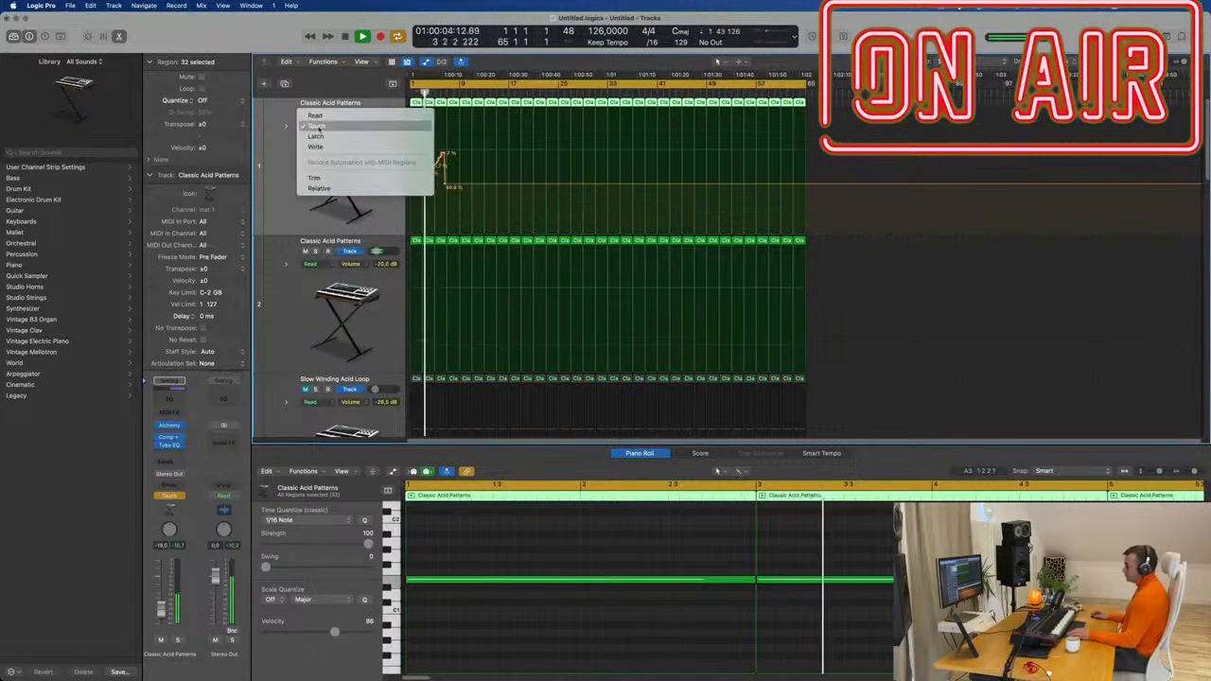
left_click(318, 116)
key("space")
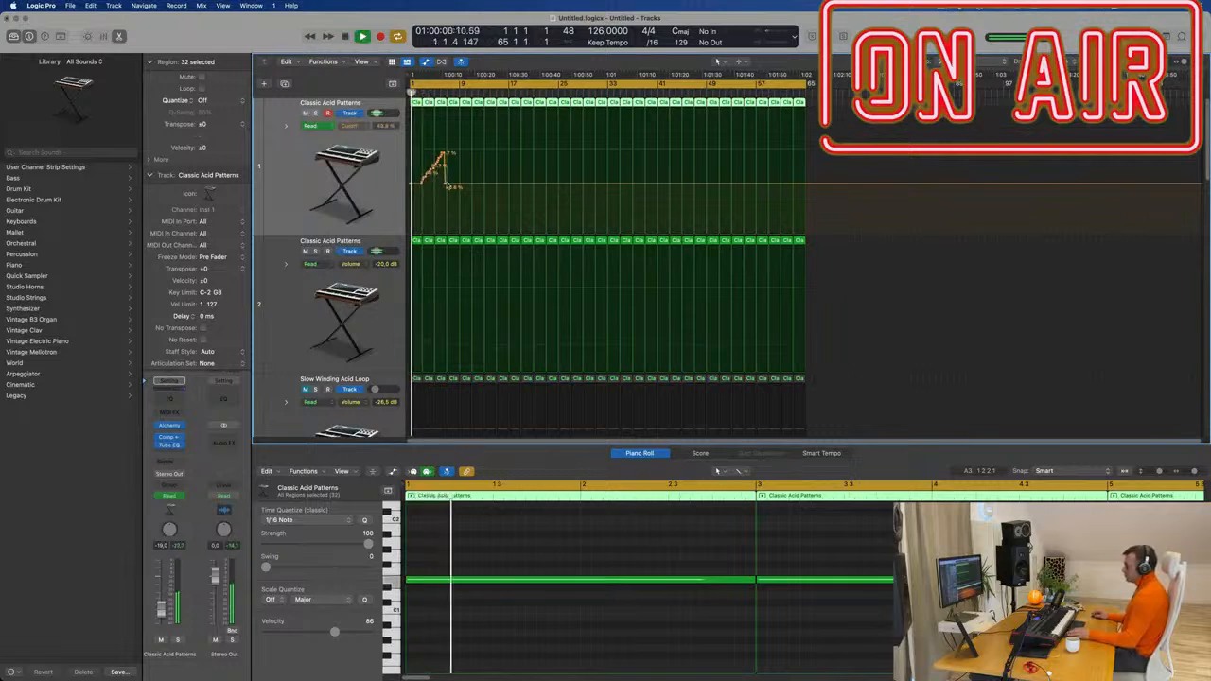
Reshape the first track's Cutoff automation to peak at 60.7 % around bar 9 and fall to 38.4 % around bar 17.
left_click_drag(446, 186, 461, 158)
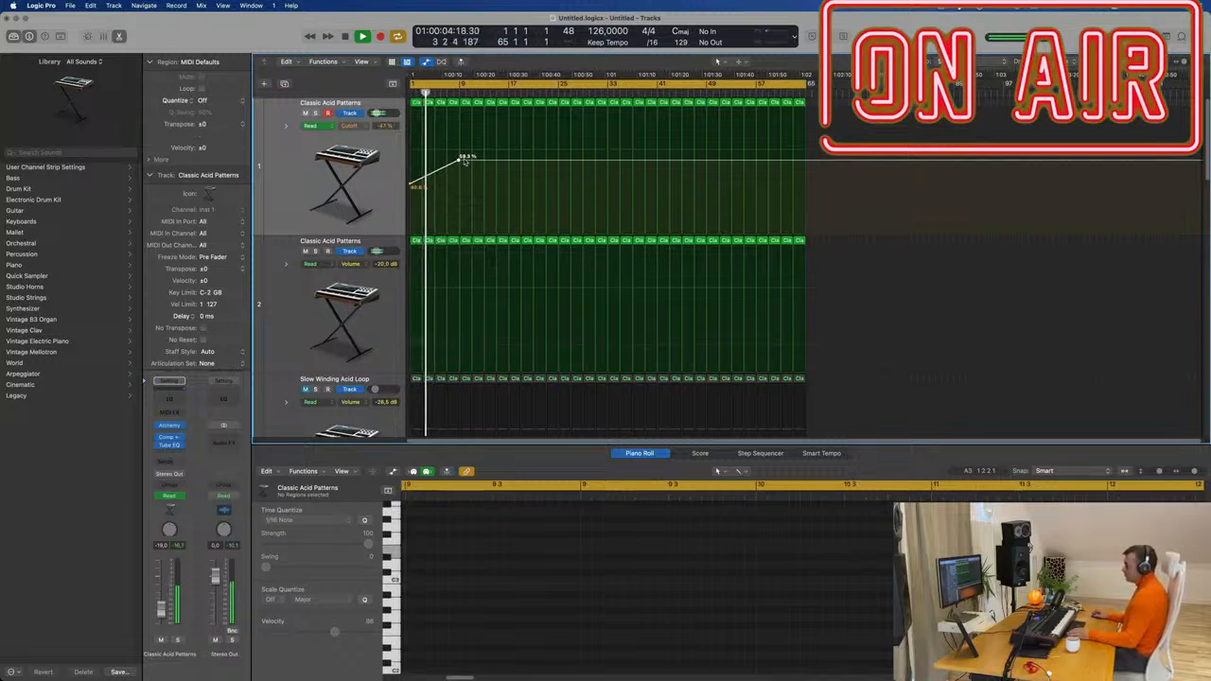
left_click_drag(478, 159, 511, 192)
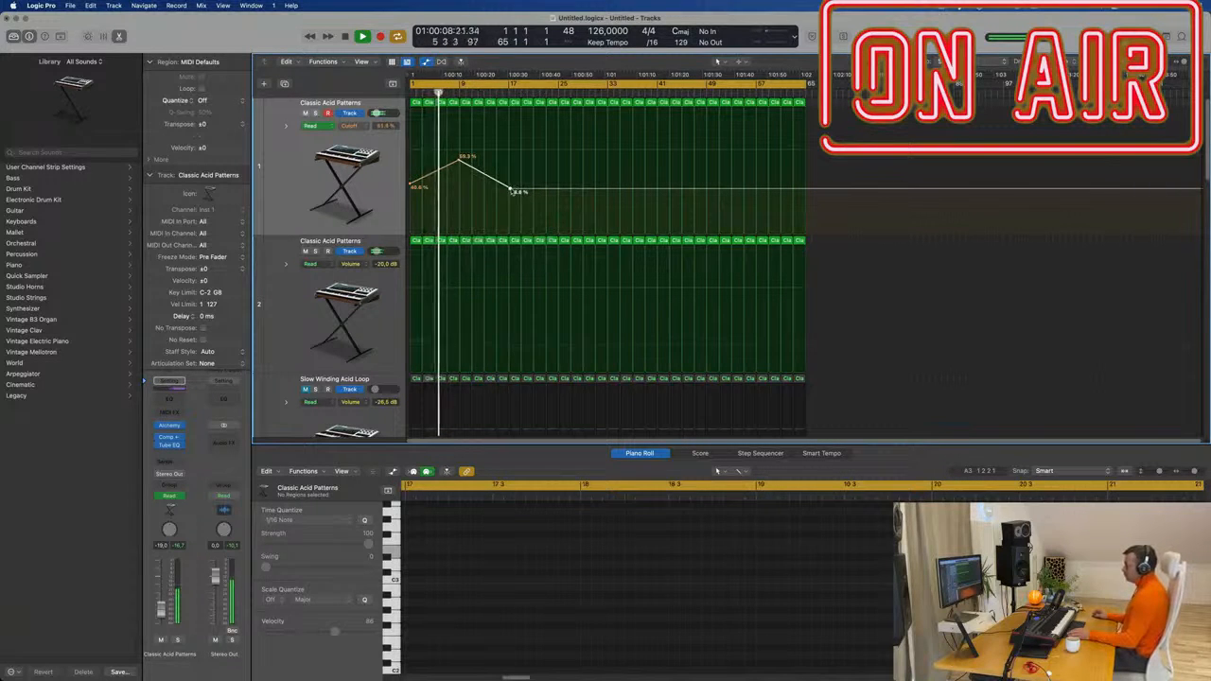
left_click_drag(511, 192, 510, 189)
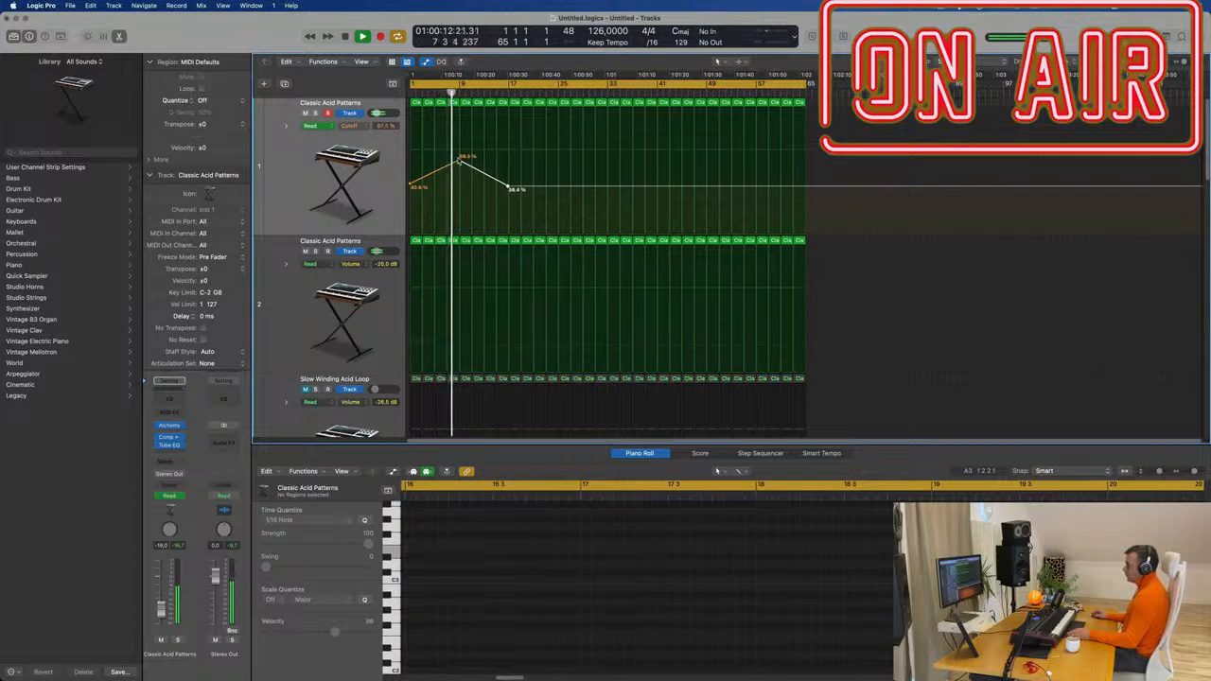
left_click(459, 159)
left_click_drag(459, 154, 450, 159)
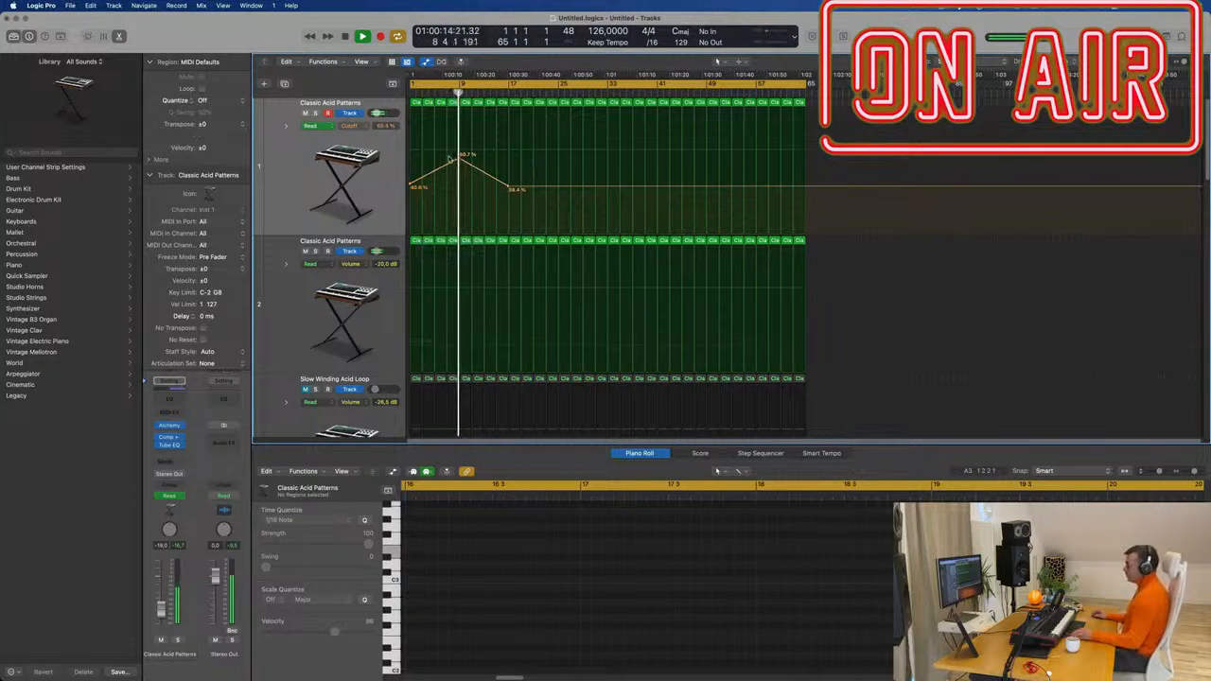
left_click(508, 188)
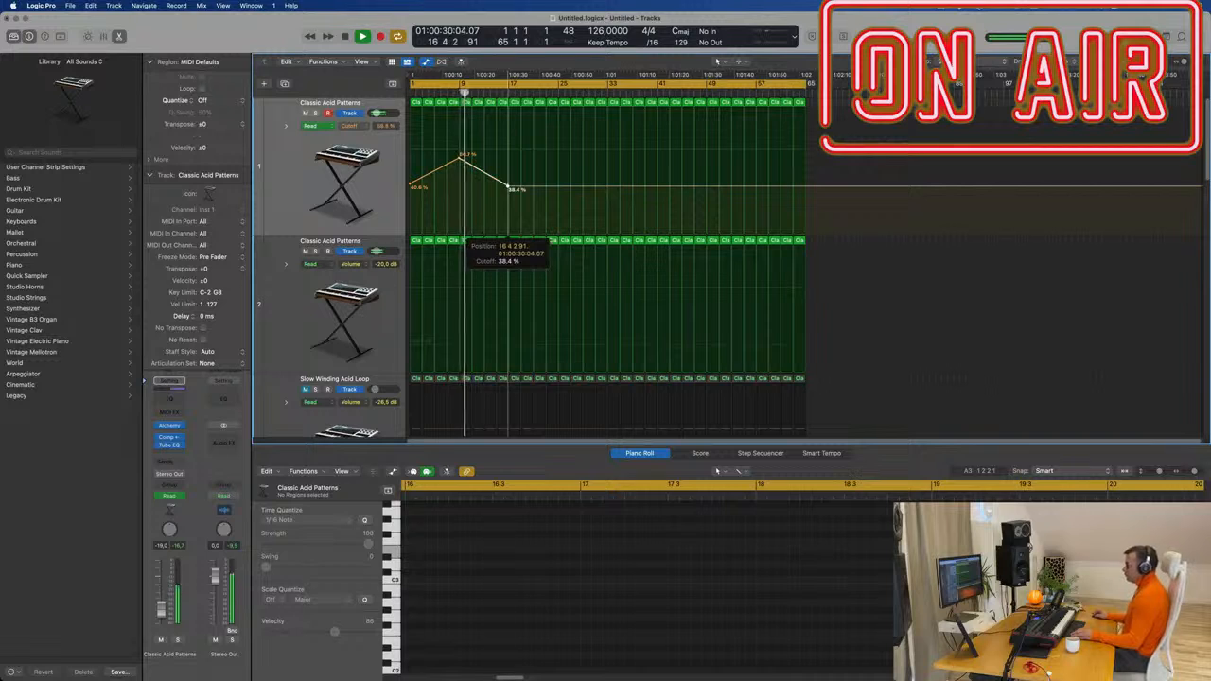
left_click_drag(509, 188, 509, 189)
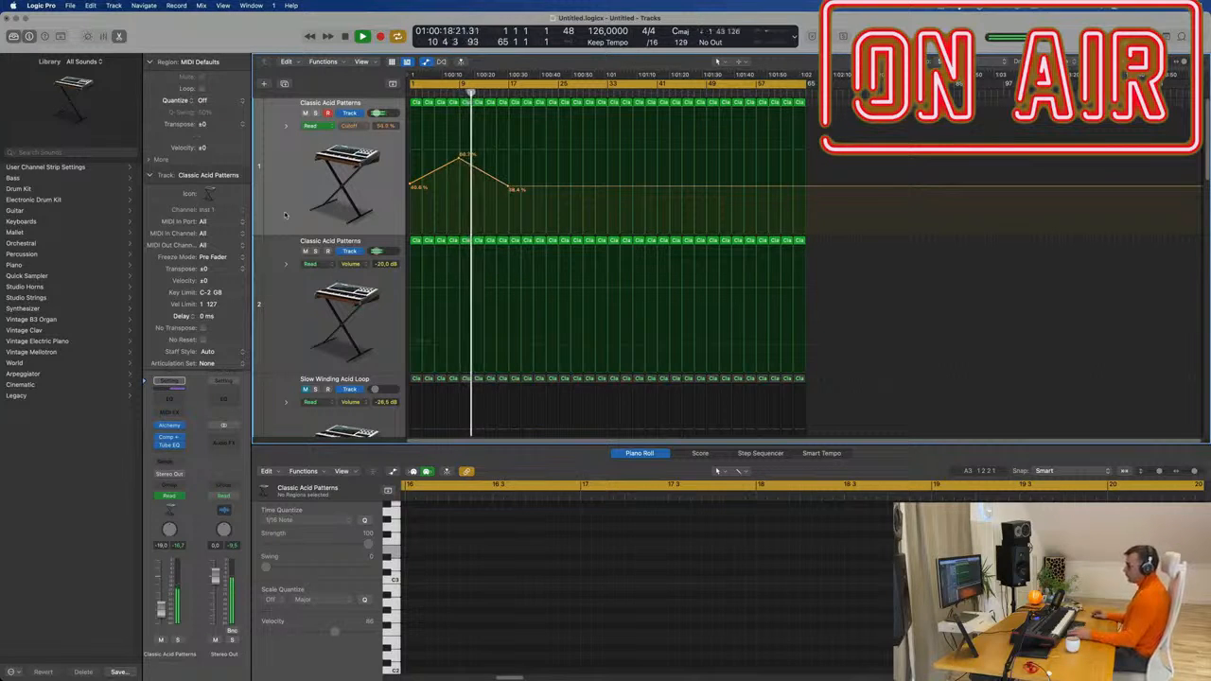
Restart playback, add a send to the Bus 6 Delay on the first Classic Acid Patterns track, and adjust its level.
key("space")
left_click(169, 462)
mouse_move(166, 477)
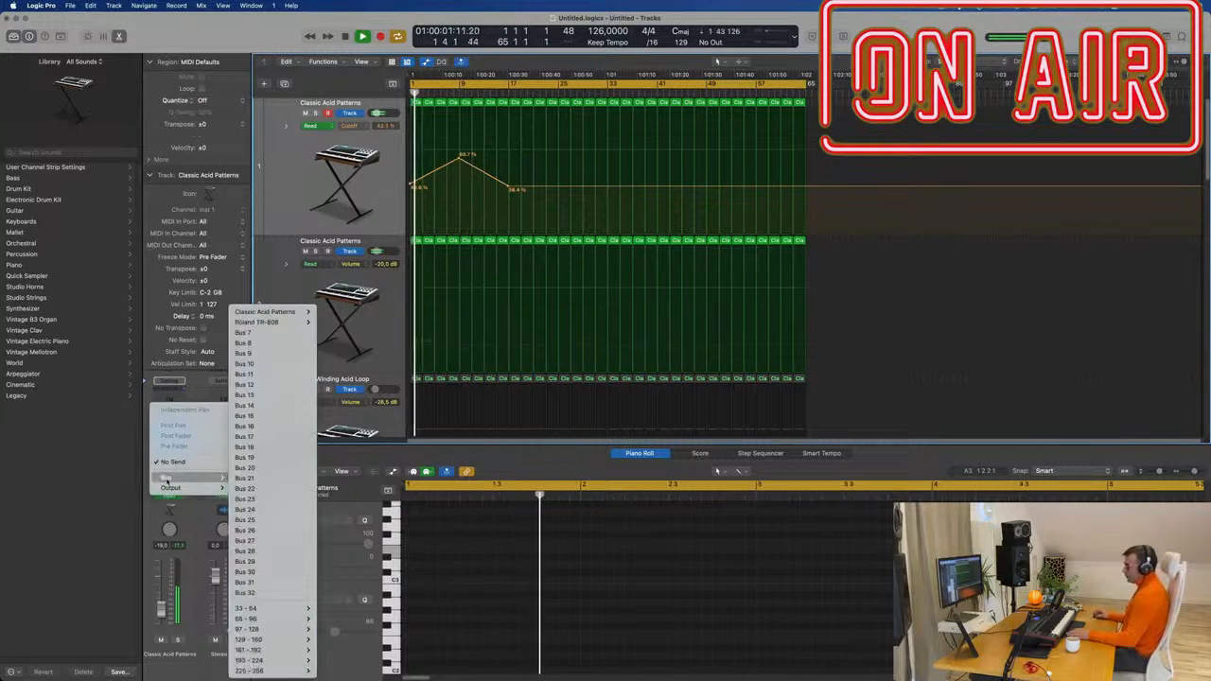
mouse_move(288, 324)
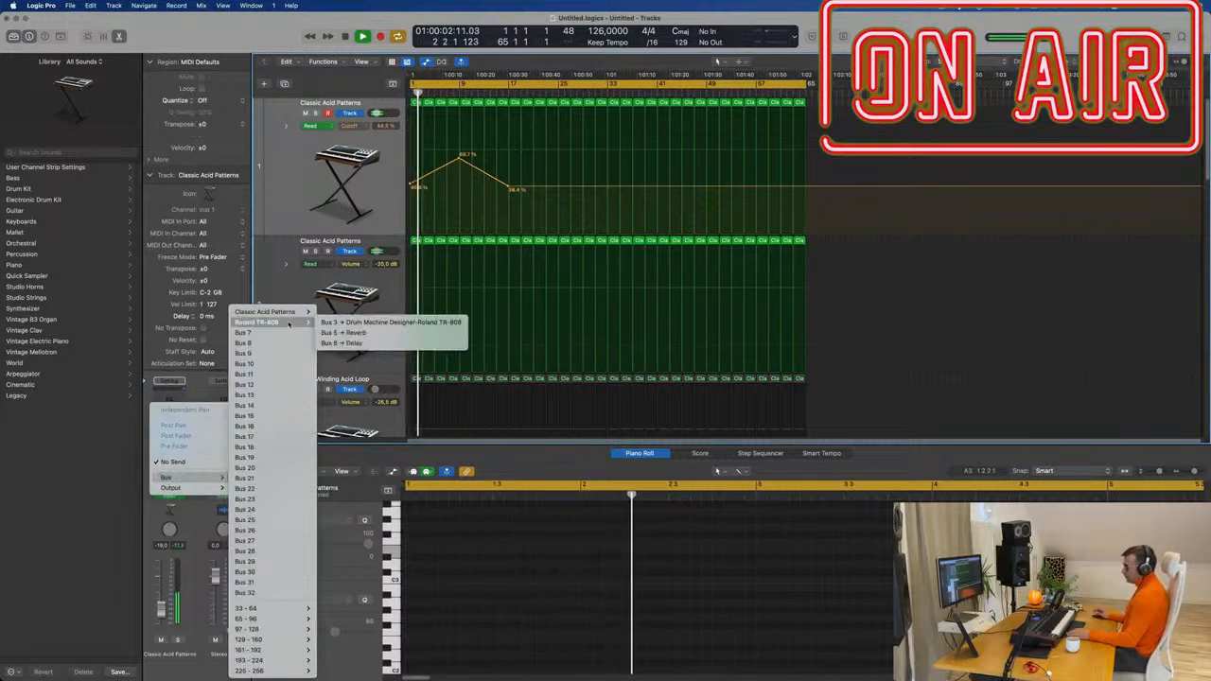
left_click(342, 342)
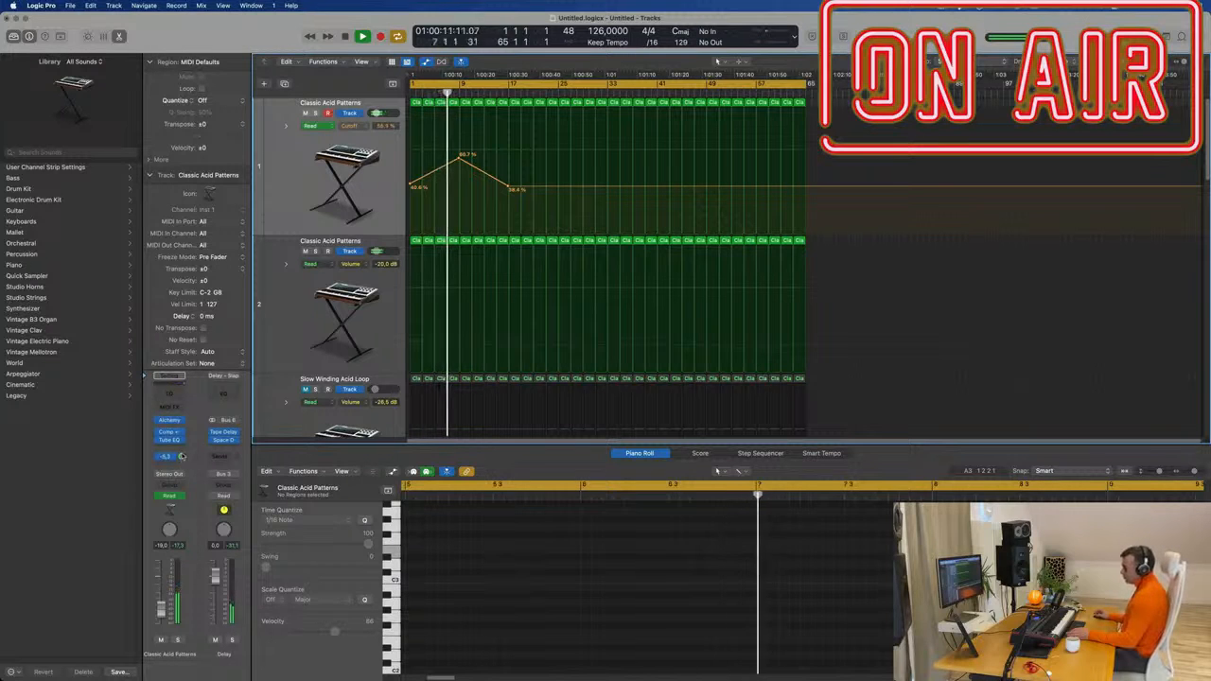
left_click(181, 457)
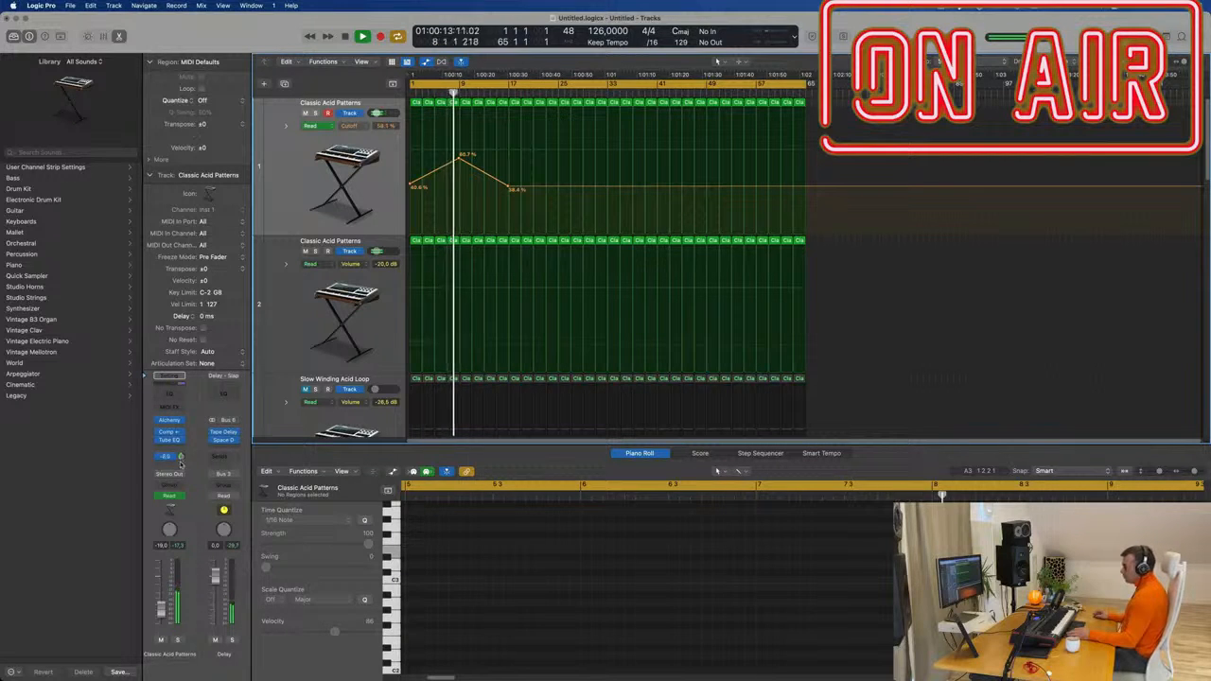
Replace the Vintage Tube EQ on the first Classic Acid Patterns track with a Stereo Delay and move its window aside.
left_click(180, 442)
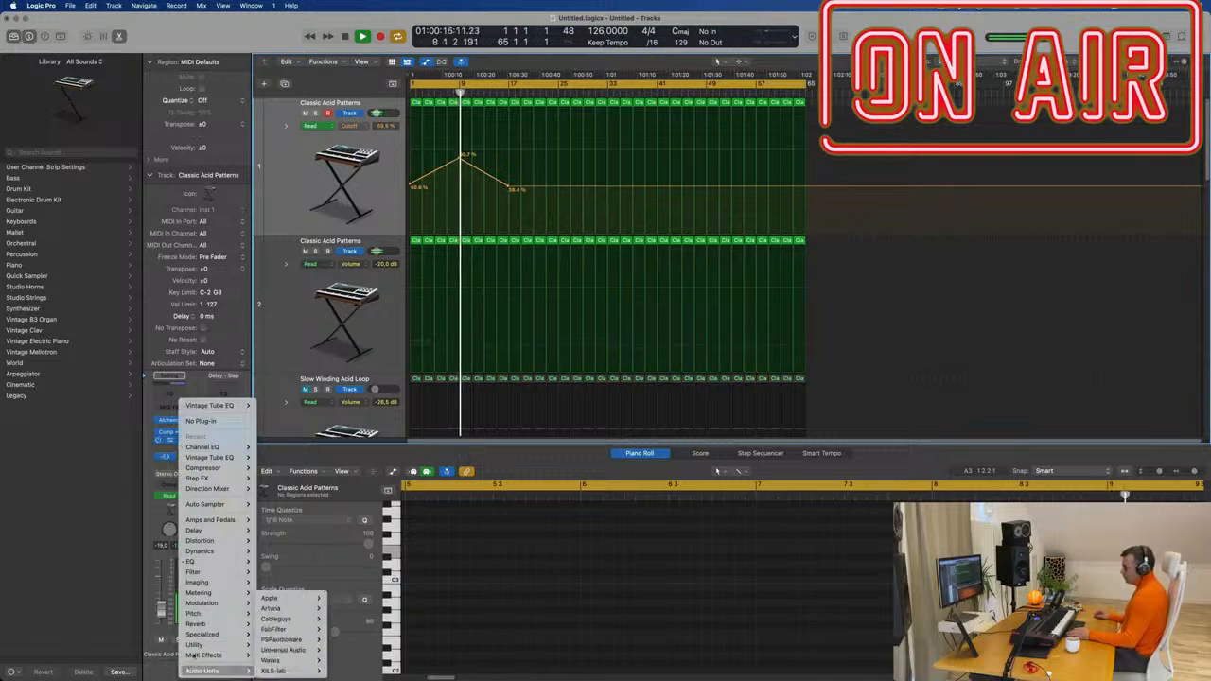
mouse_move(224, 533)
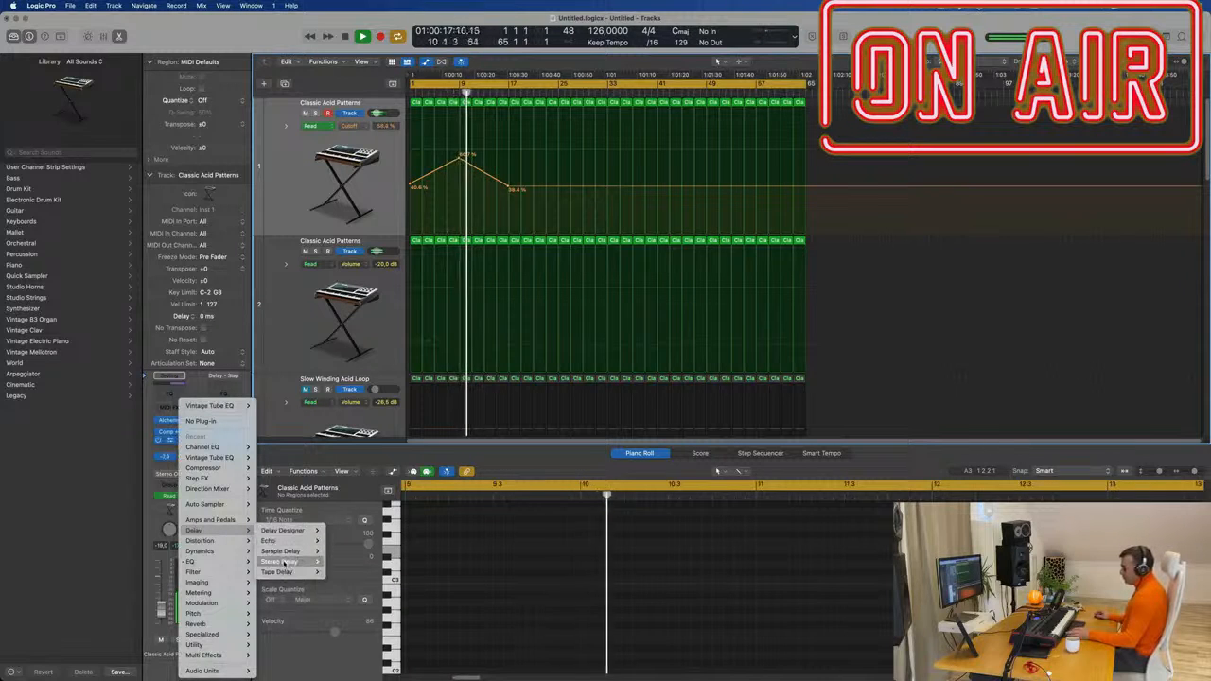
mouse_move(301, 562)
left_click(338, 562)
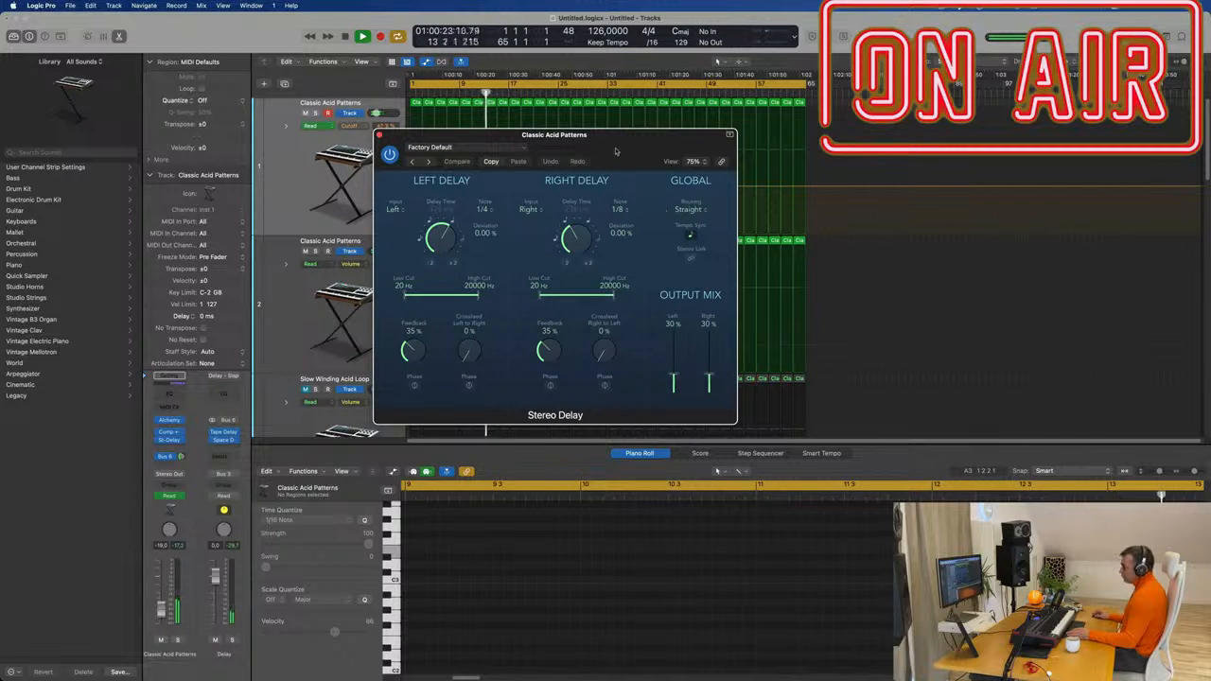
left_click_drag(615, 152, 823, 203)
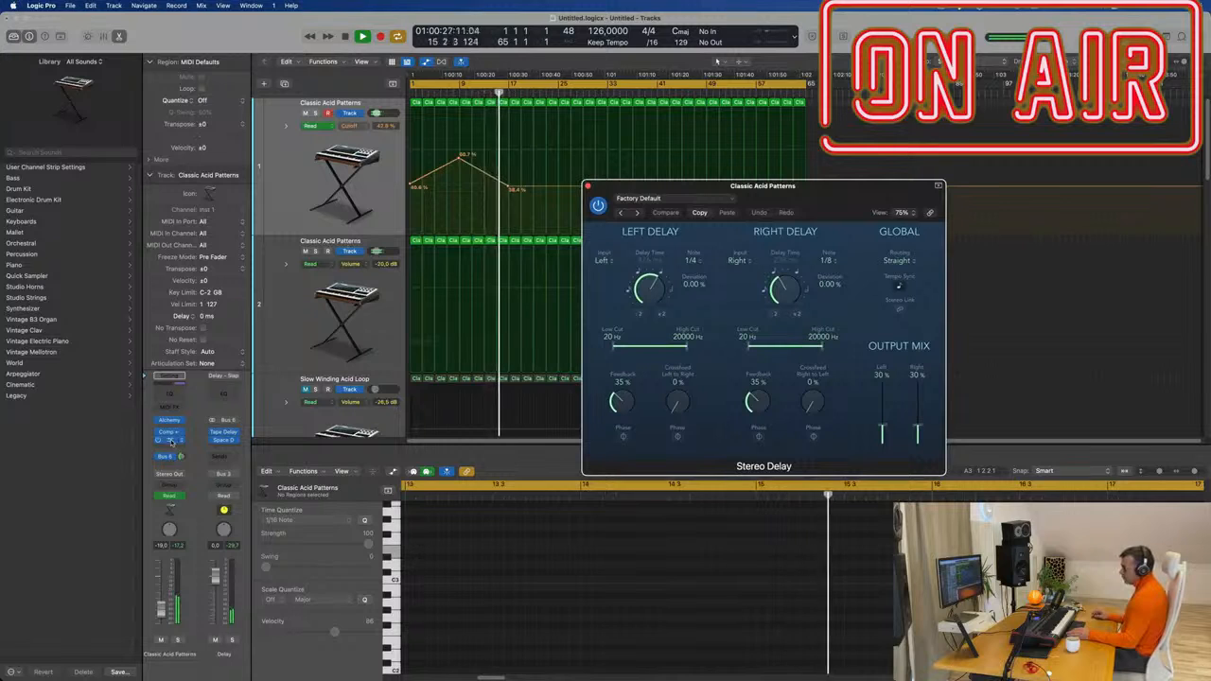
Add a Bus 7 send to the first Classic Acid Patterns track and move the Stereo Delay onto the Aux 7 channel.
left_click(168, 464)
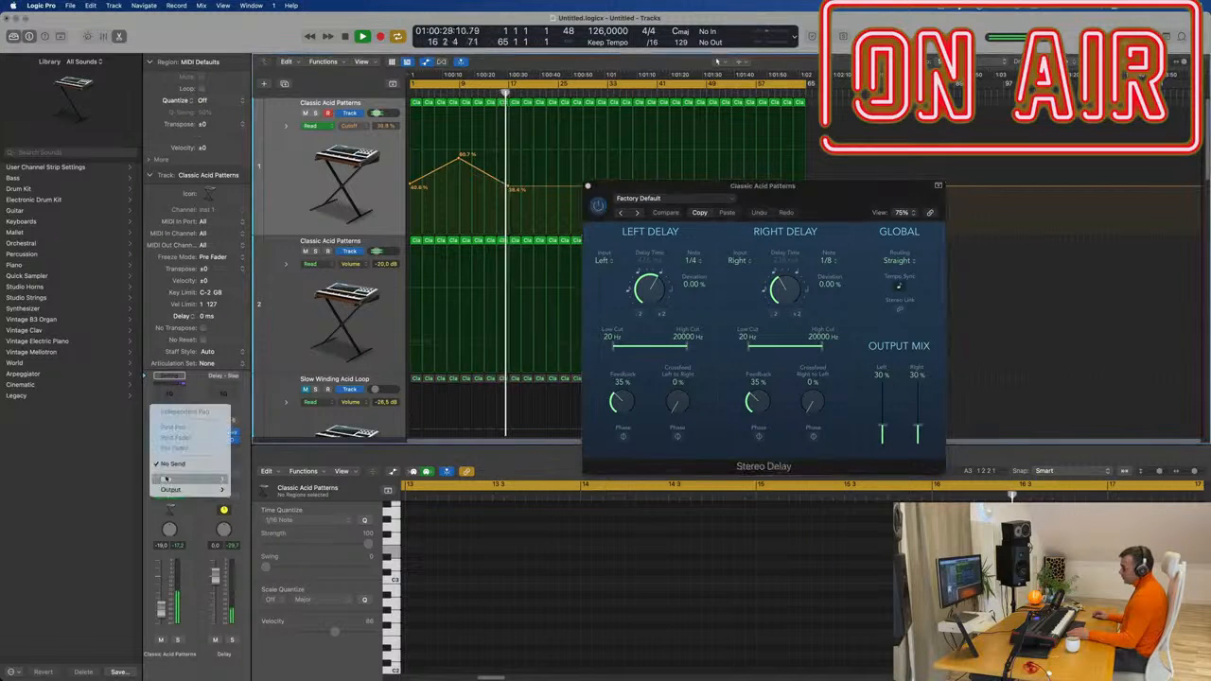
mouse_move(165, 479)
left_click(230, 331)
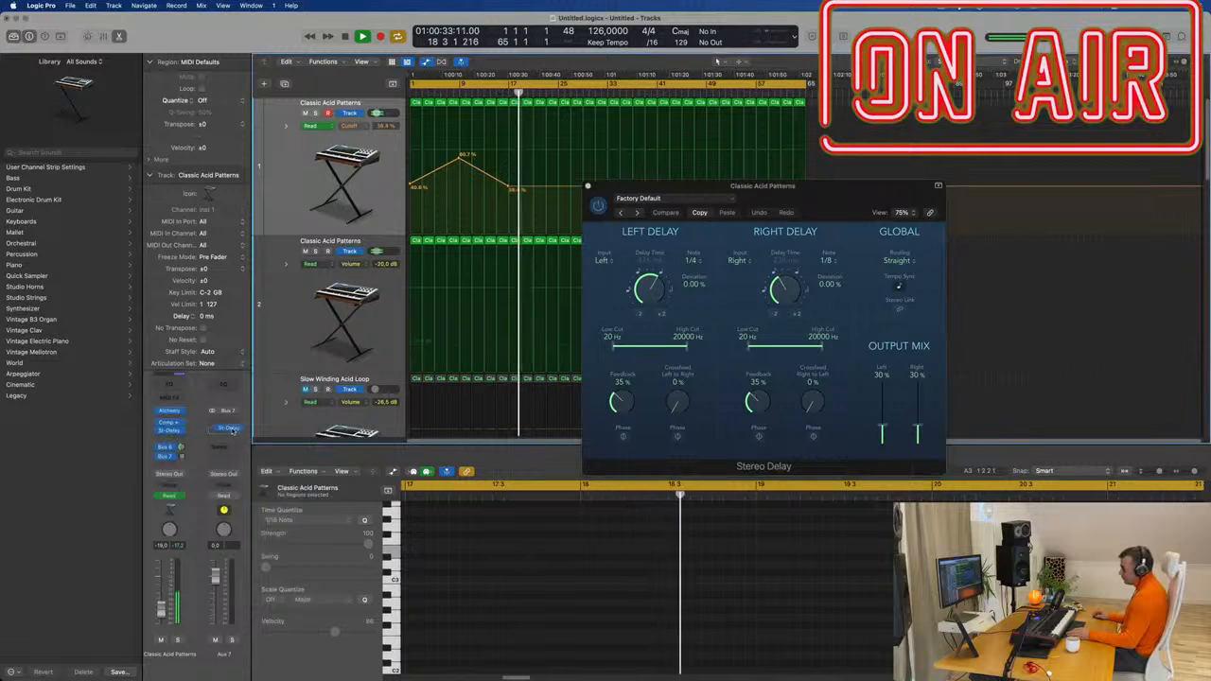
left_click(228, 430)
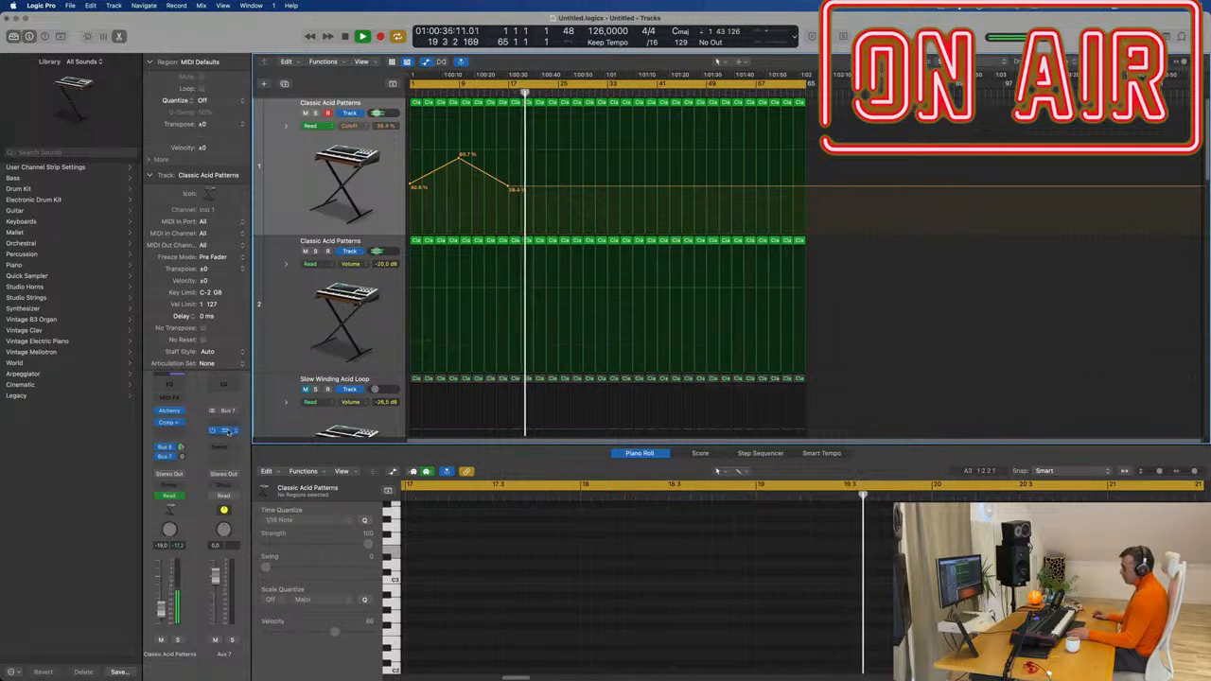
Set both output mix levels of the Aux 7 Stereo Delay to 100 %, adjust the track's send level, and close the plug-in.
left_click(228, 430)
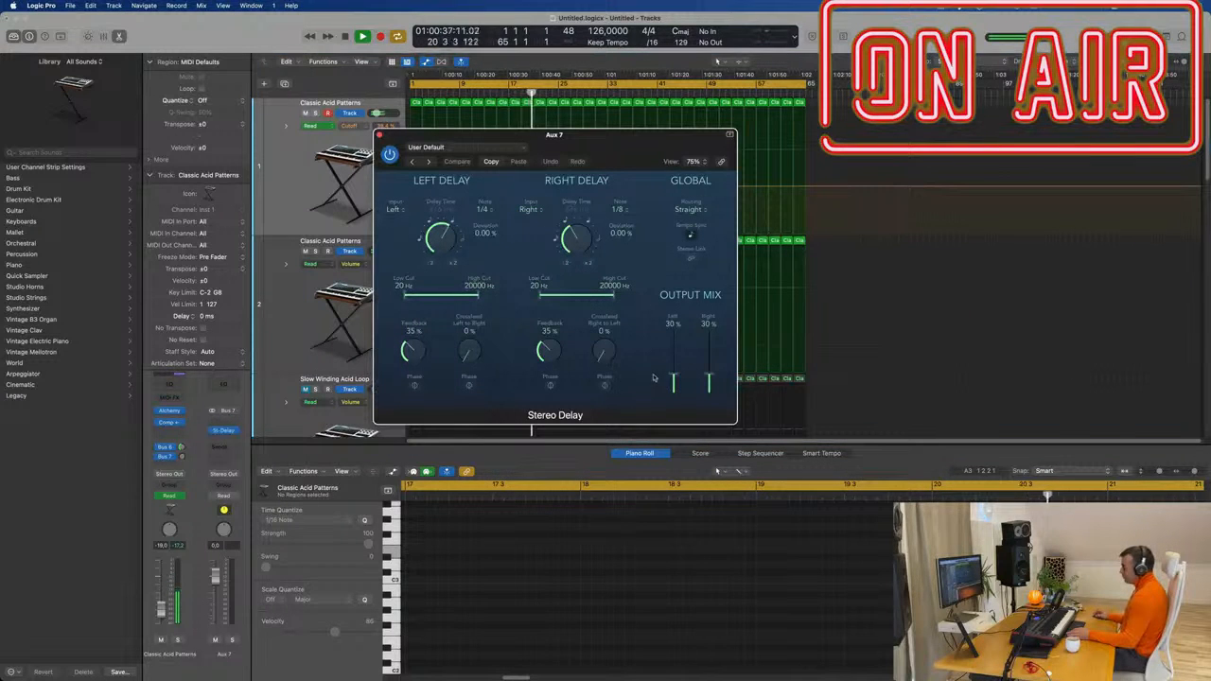
left_click(710, 376, "alt")
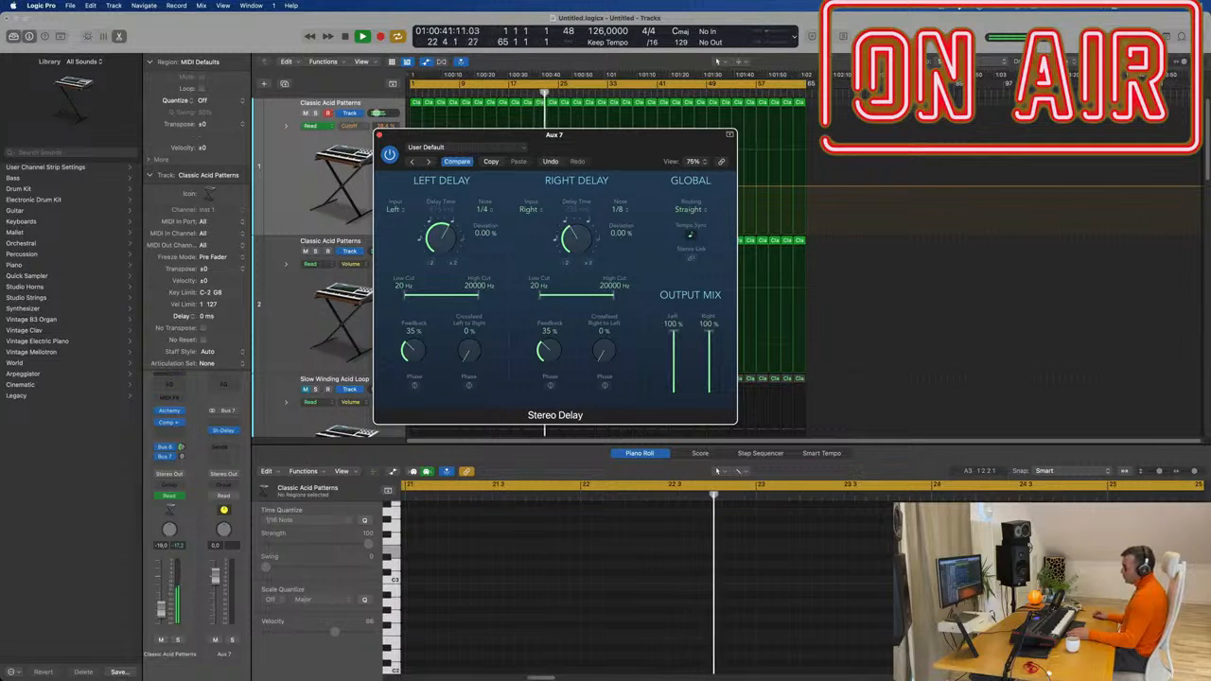
left_click(180, 449)
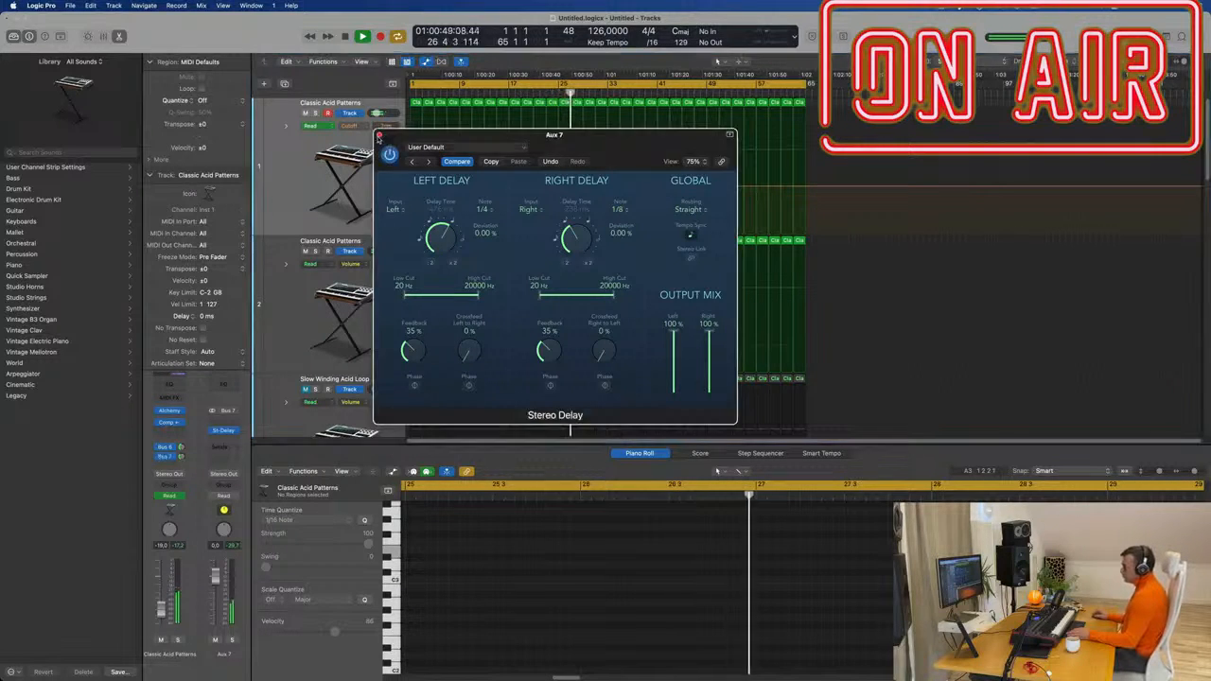
left_click(378, 137)
Restart playback and extend the Cutoff automation with a 69.2 % peak around bar 25 and a 33 % low point at bar 33.
key("Return")
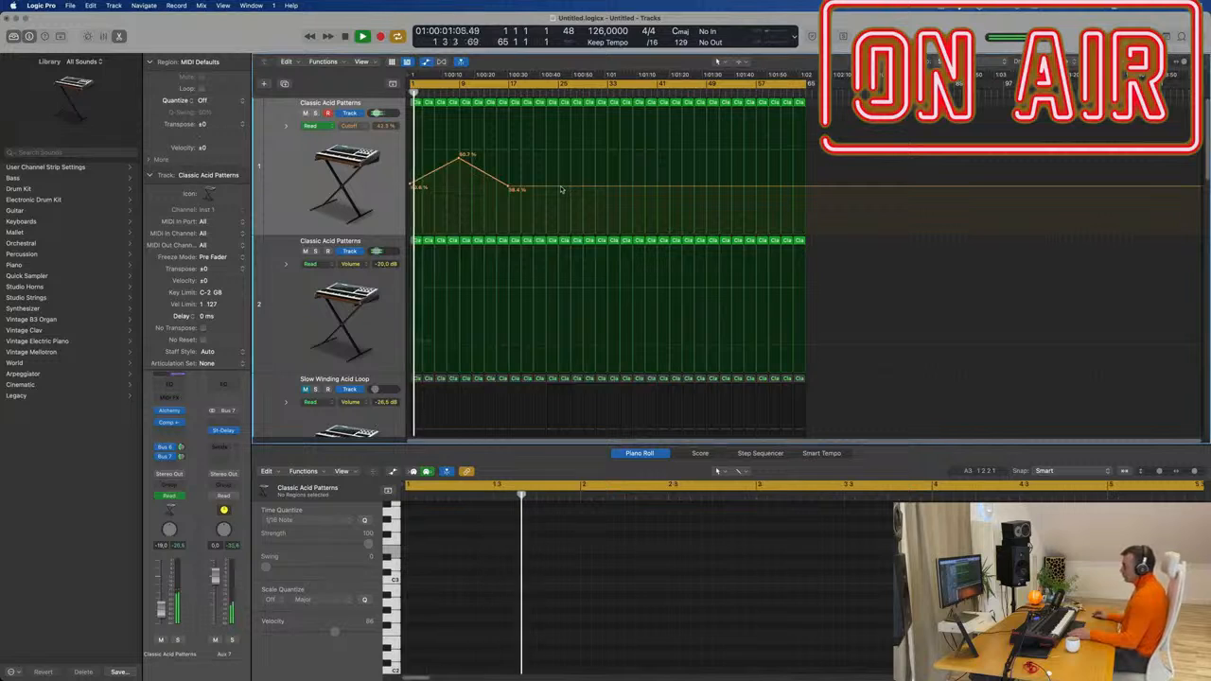
left_click(562, 189)
left_click_drag(562, 189, 562, 149)
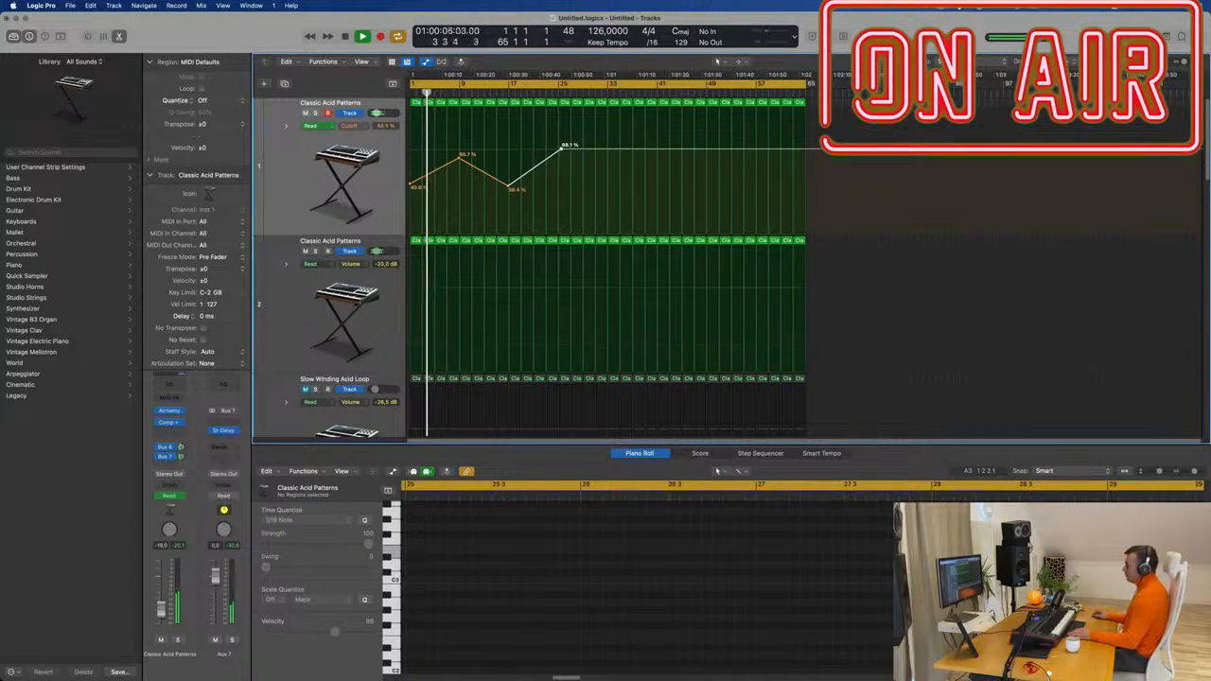
left_click(562, 146)
left_click(559, 147)
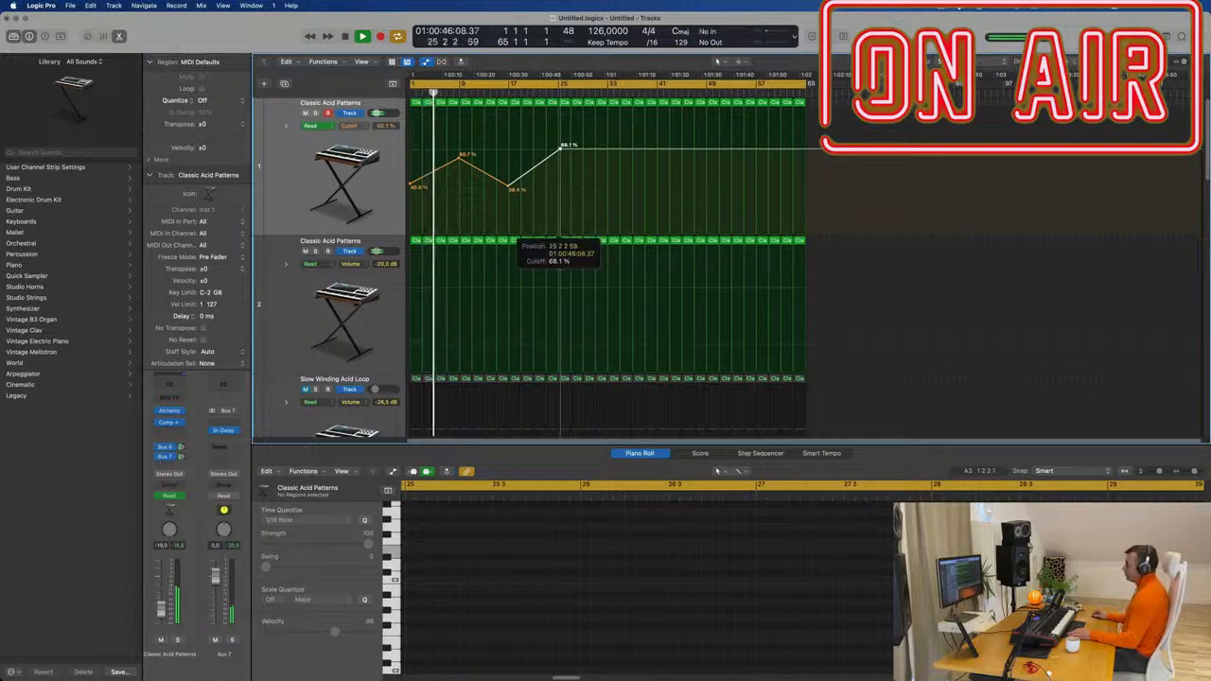
left_click_drag(562, 146, 563, 143)
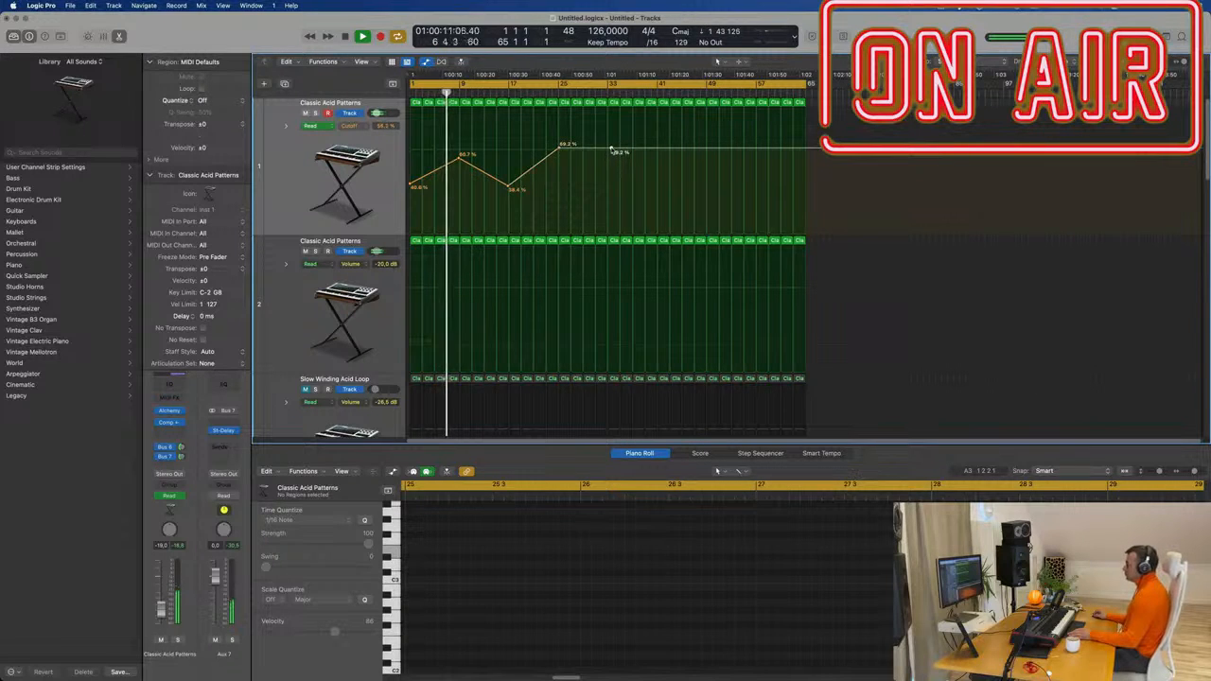
left_click(612, 151)
left_click_drag(612, 152, 608, 208)
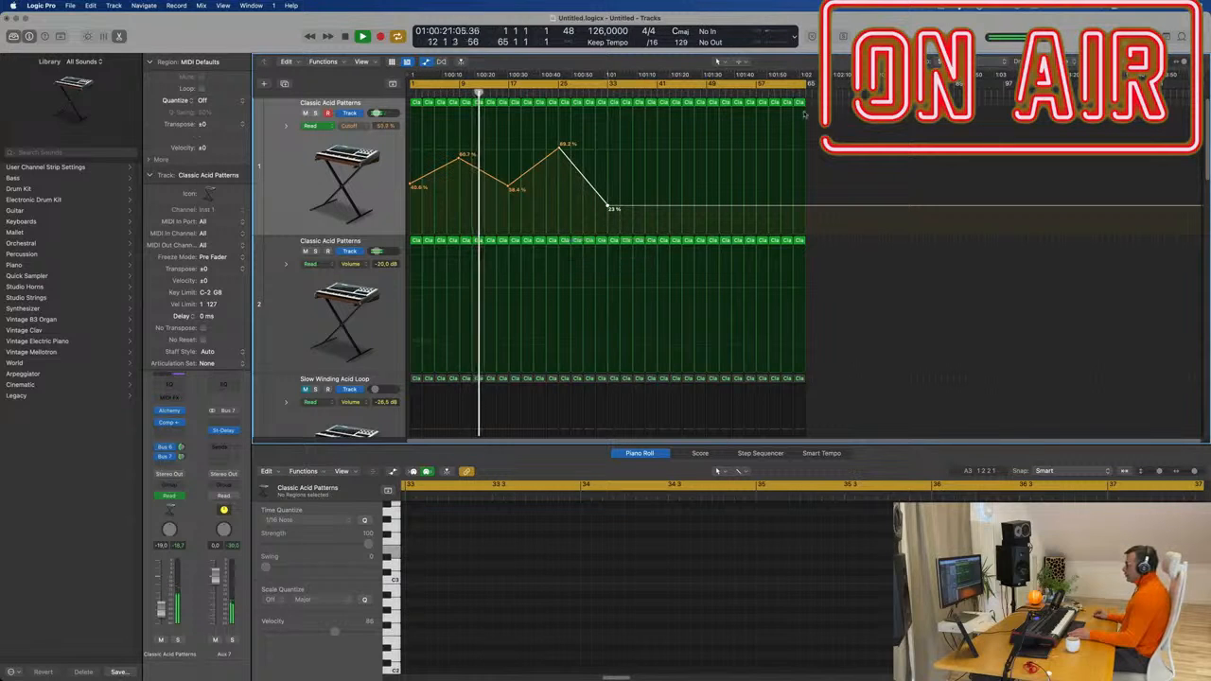
Replace the first track's regions after bar 33 with a repeat of its first 16 regions and their Cutoff automation.
left_click_drag(816, 108, 414, 102)
key("Delete")
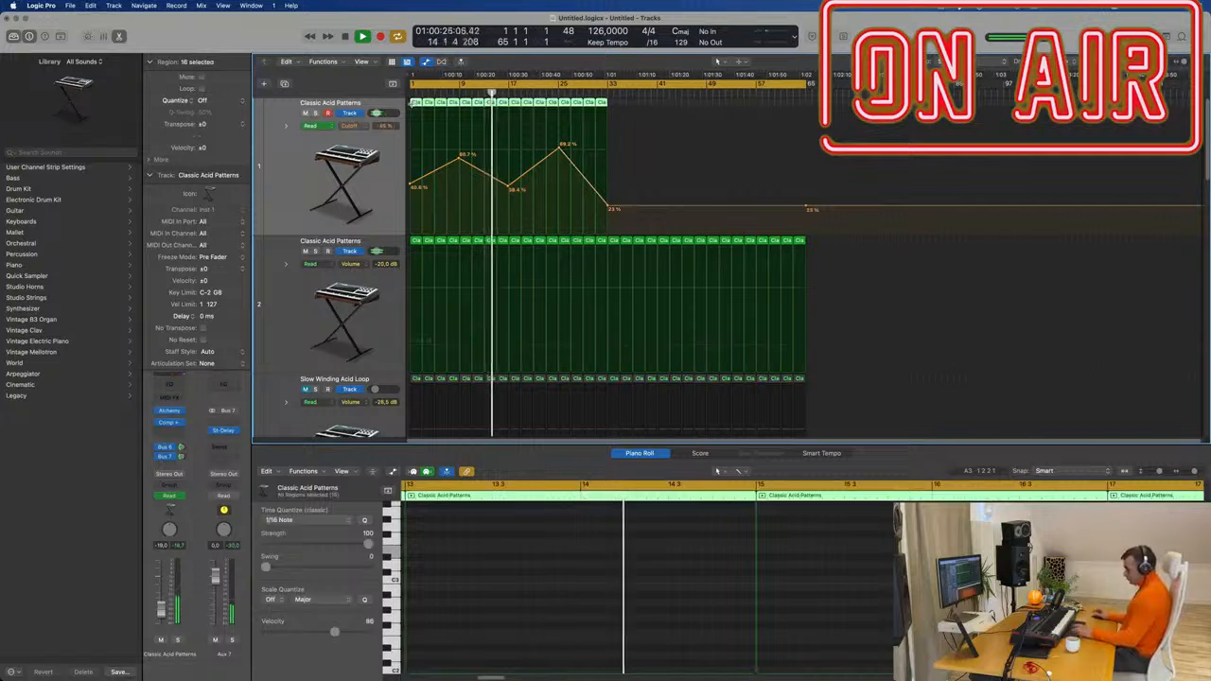
key("super+r")
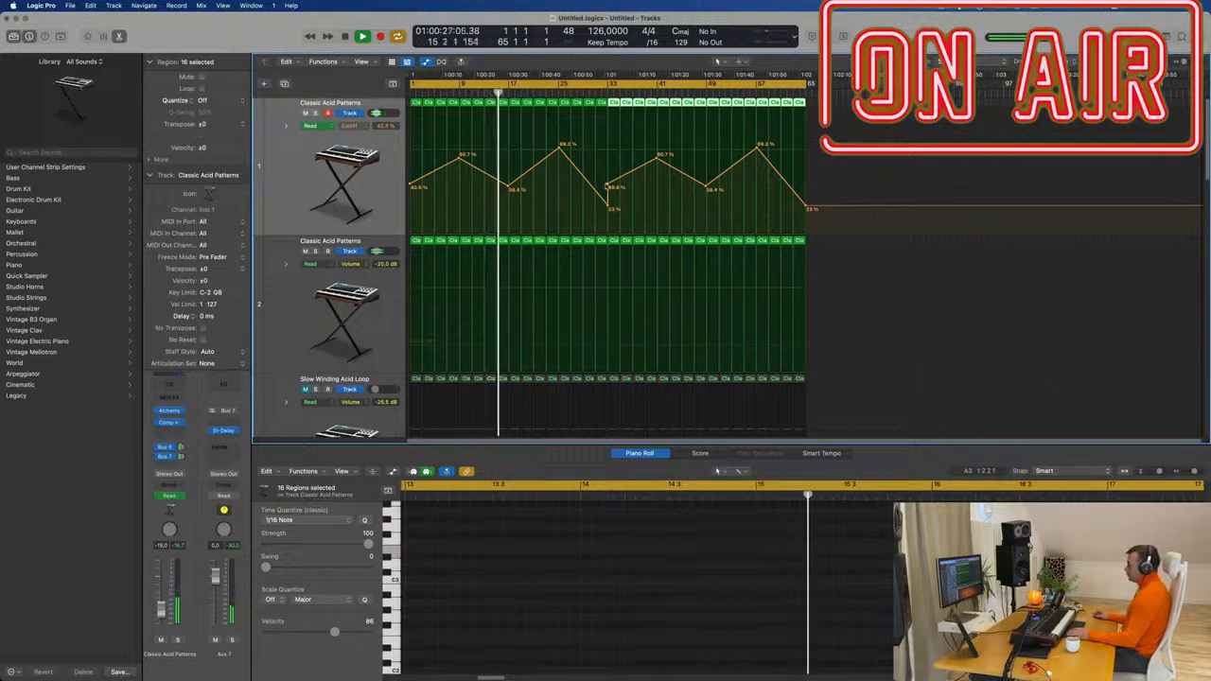
Remove the extra Cutoff automation point at bar 33 and raise the curve's end at bar 65.
left_click(606, 182)
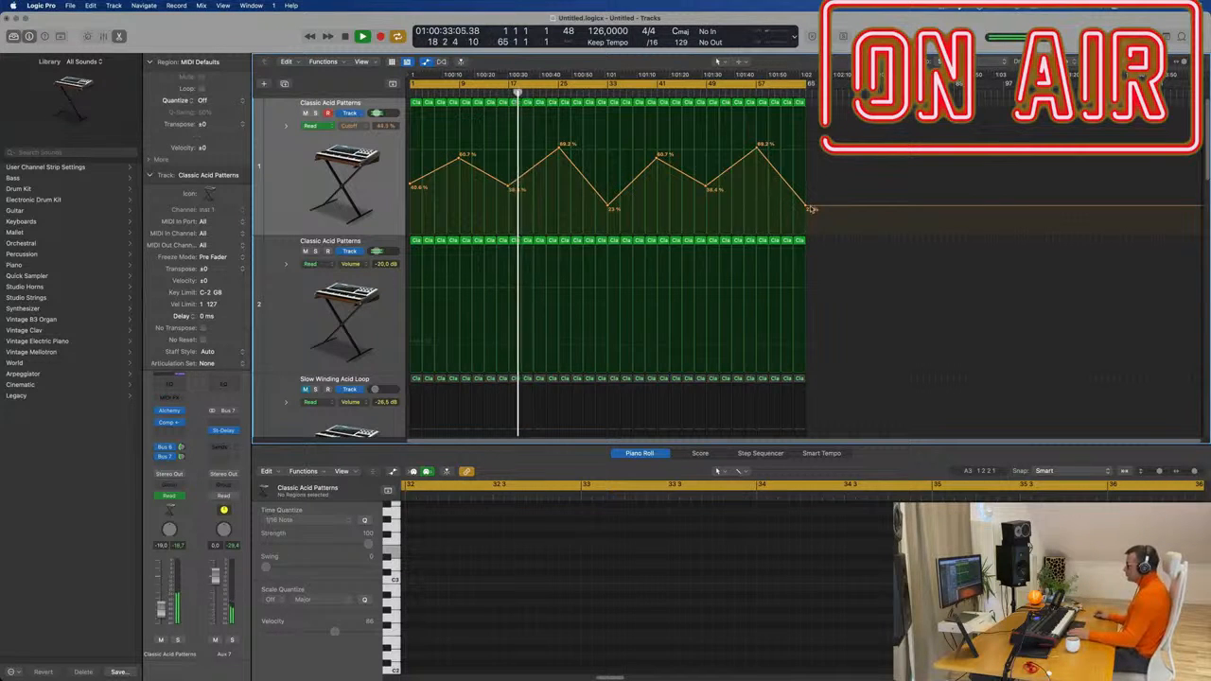
left_click_drag(808, 208, 806, 191)
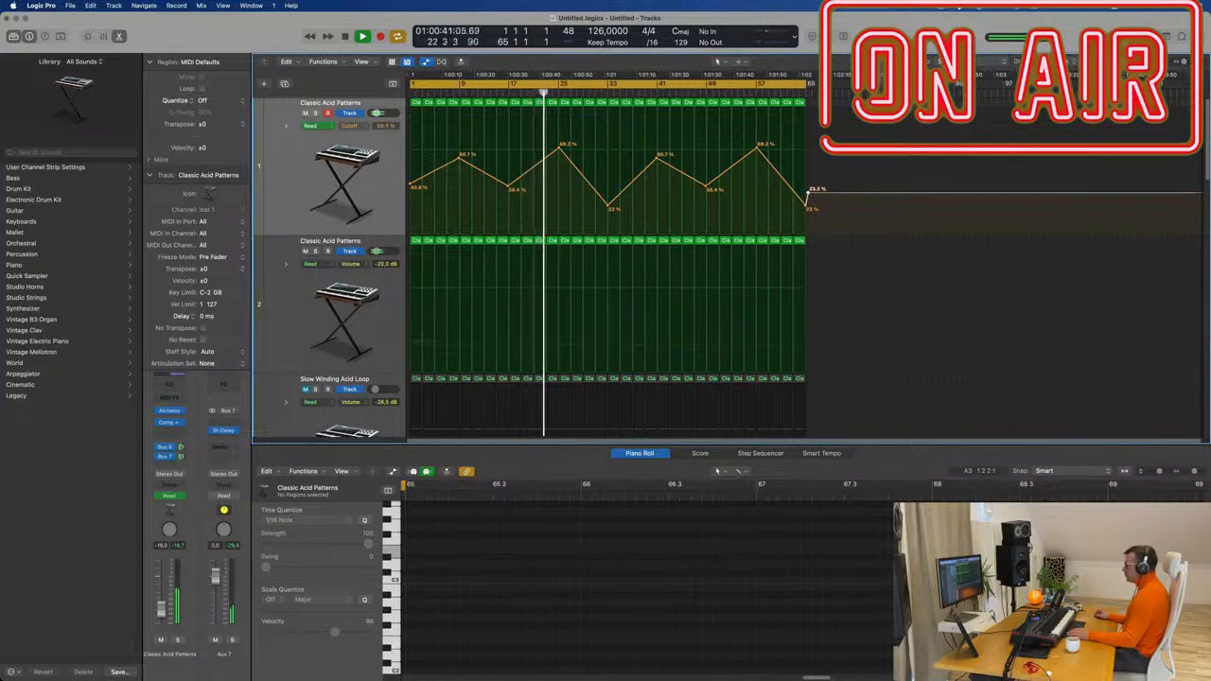
Delete the extra Cutoff automation point at bar 65 and raise the first track's peak at bar 25 to 79 %.
key("Delete")
left_click(338, 301)
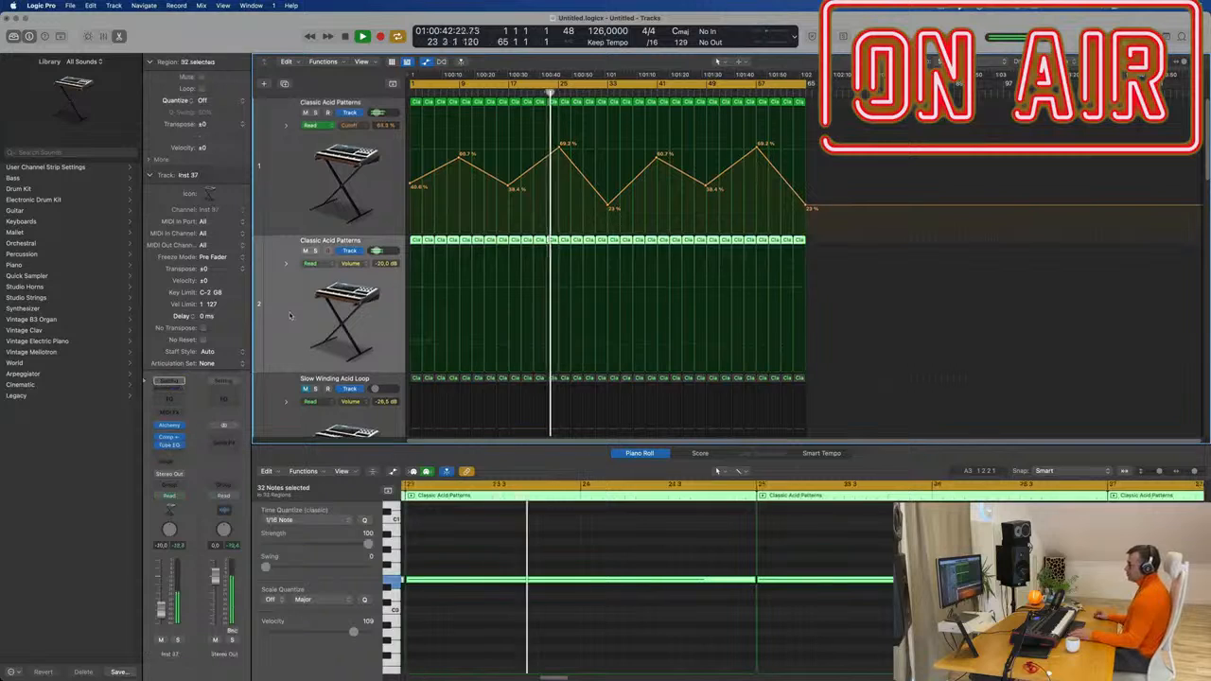
scroll(326, 302, "down", 2)
scroll(323, 303, "up", 2)
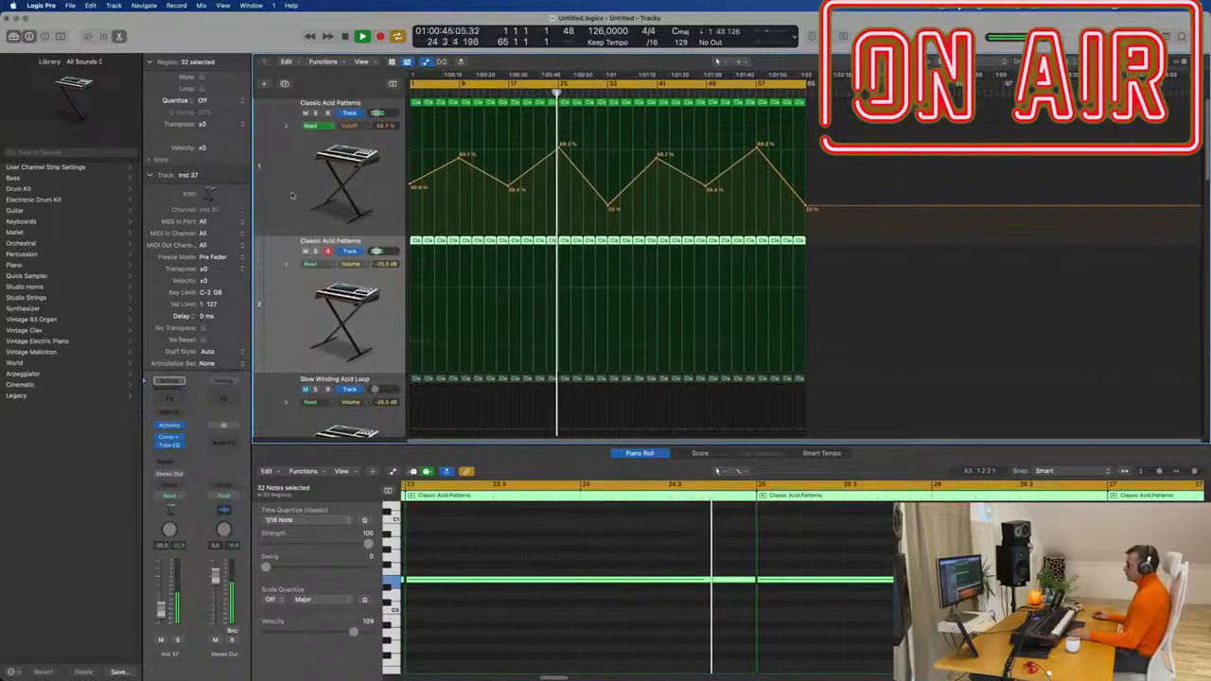
left_click(346, 175)
left_click(560, 146)
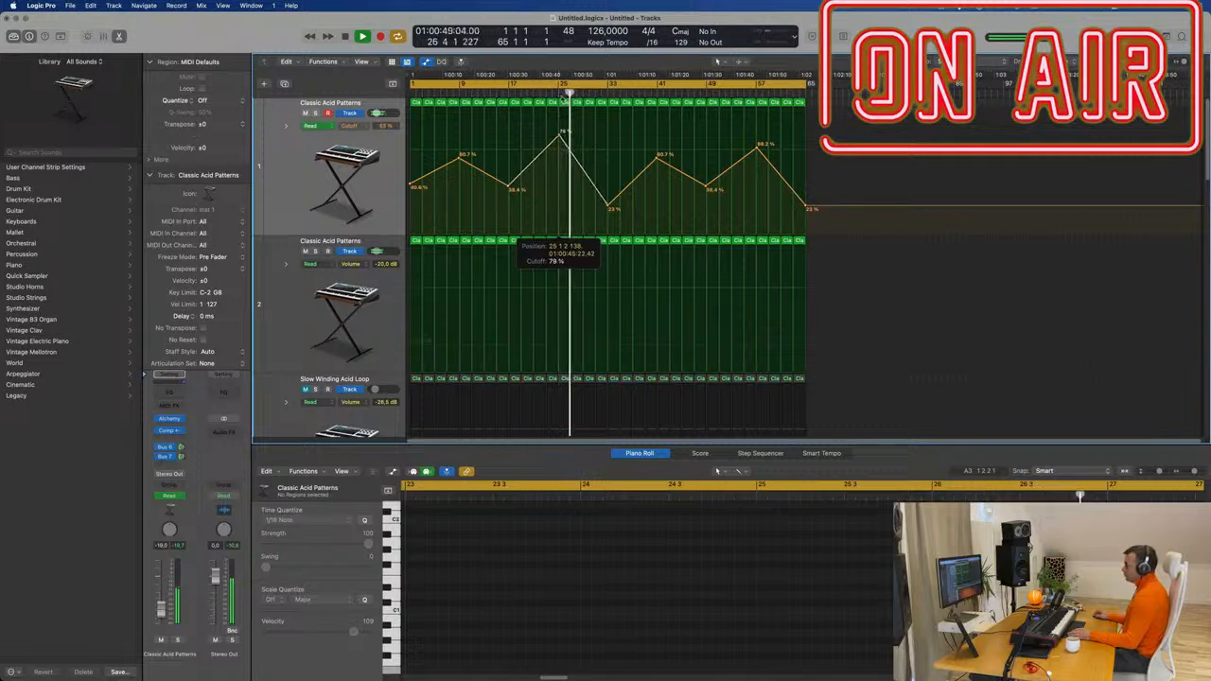
key("super+a")
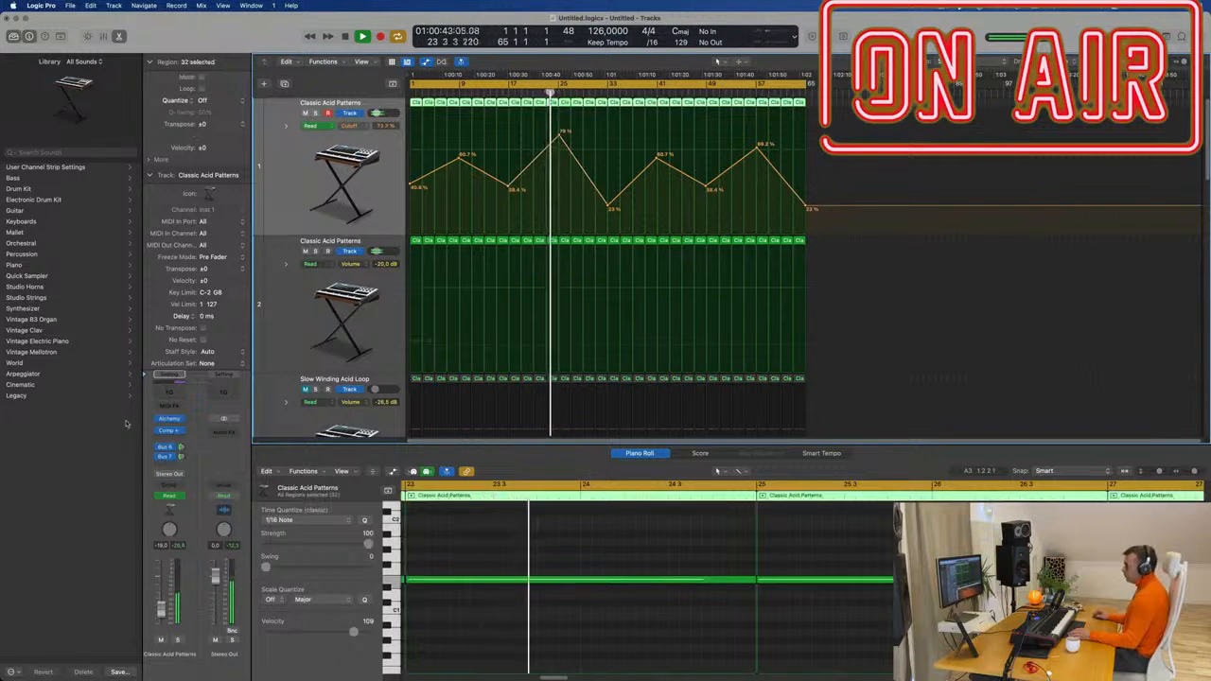
Look over the first track's Alchemy settings, close the plug-in, and inspect the second Classic Acid Patterns track.
left_click(169, 419)
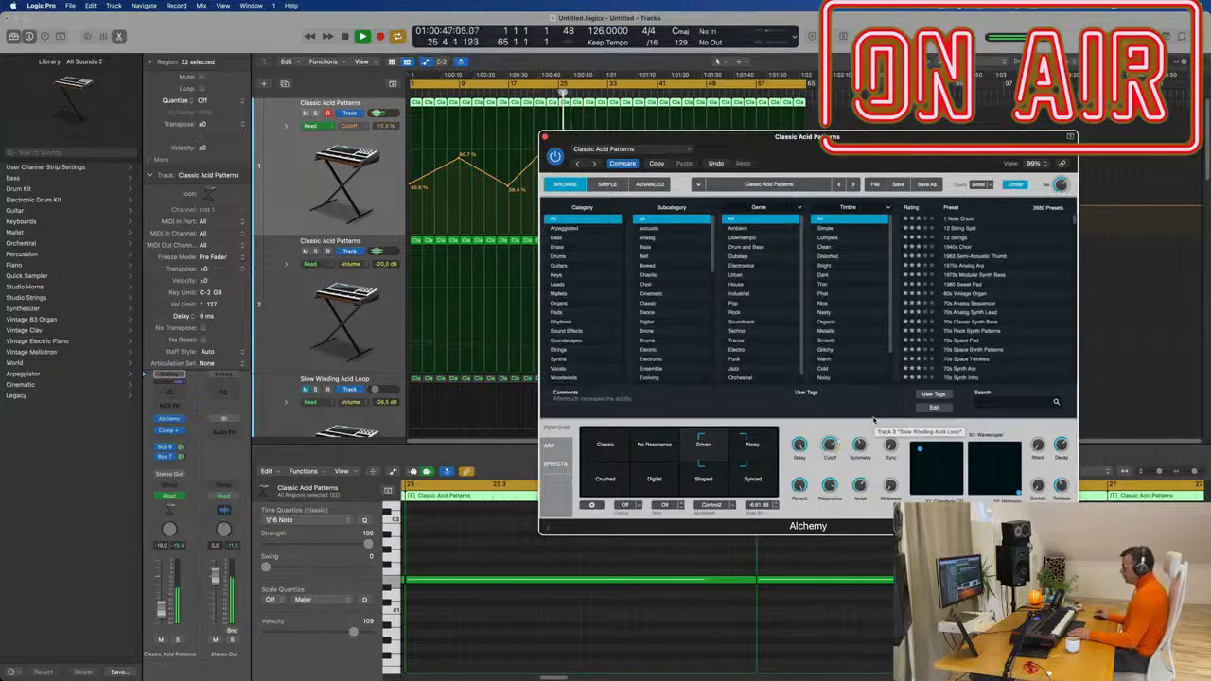
left_click(544, 137)
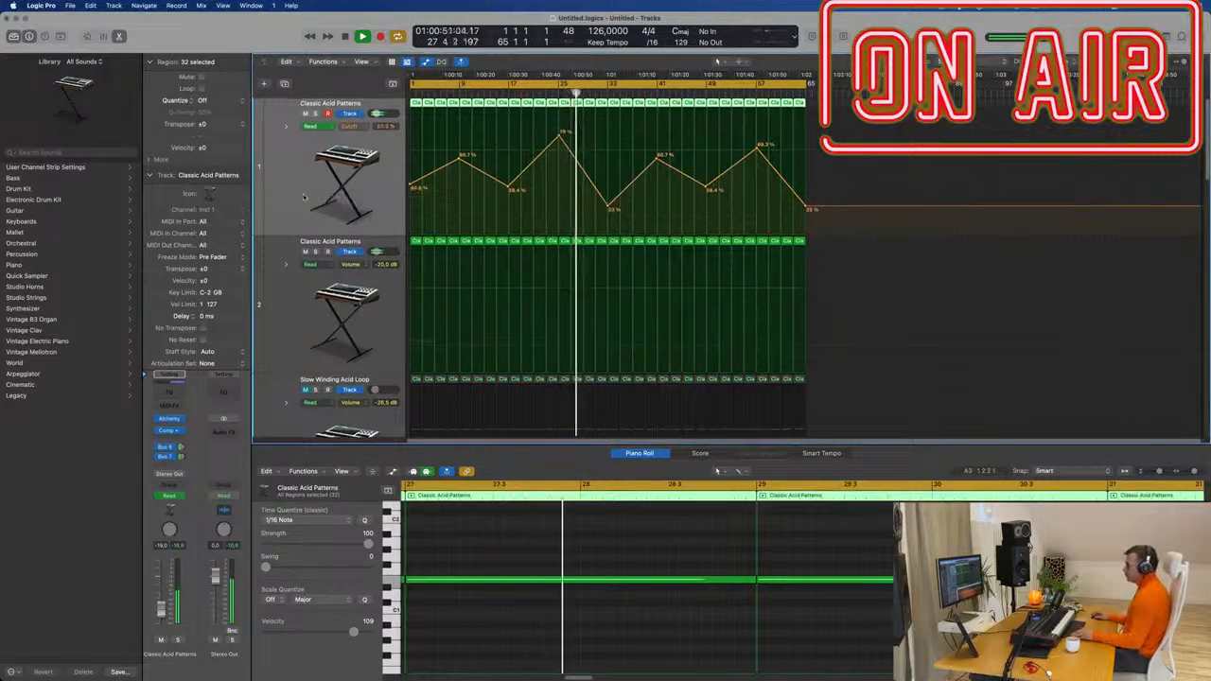
scroll(305, 197, "down", 2)
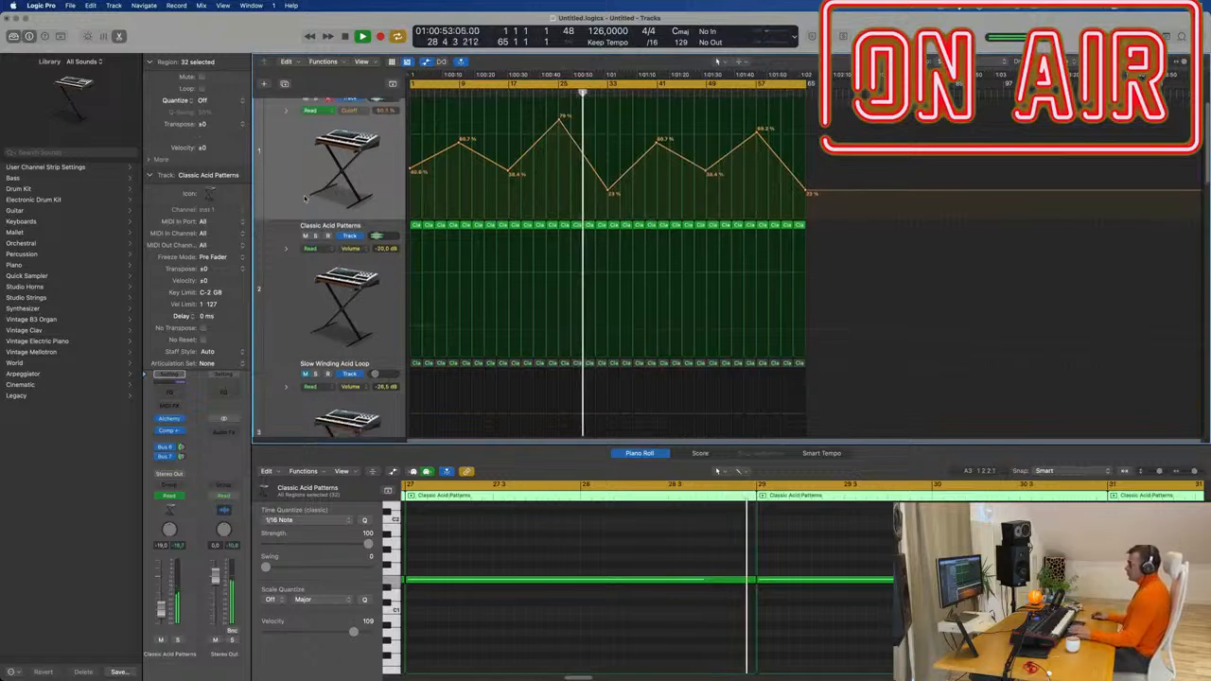
scroll(304, 197, "down", 2)
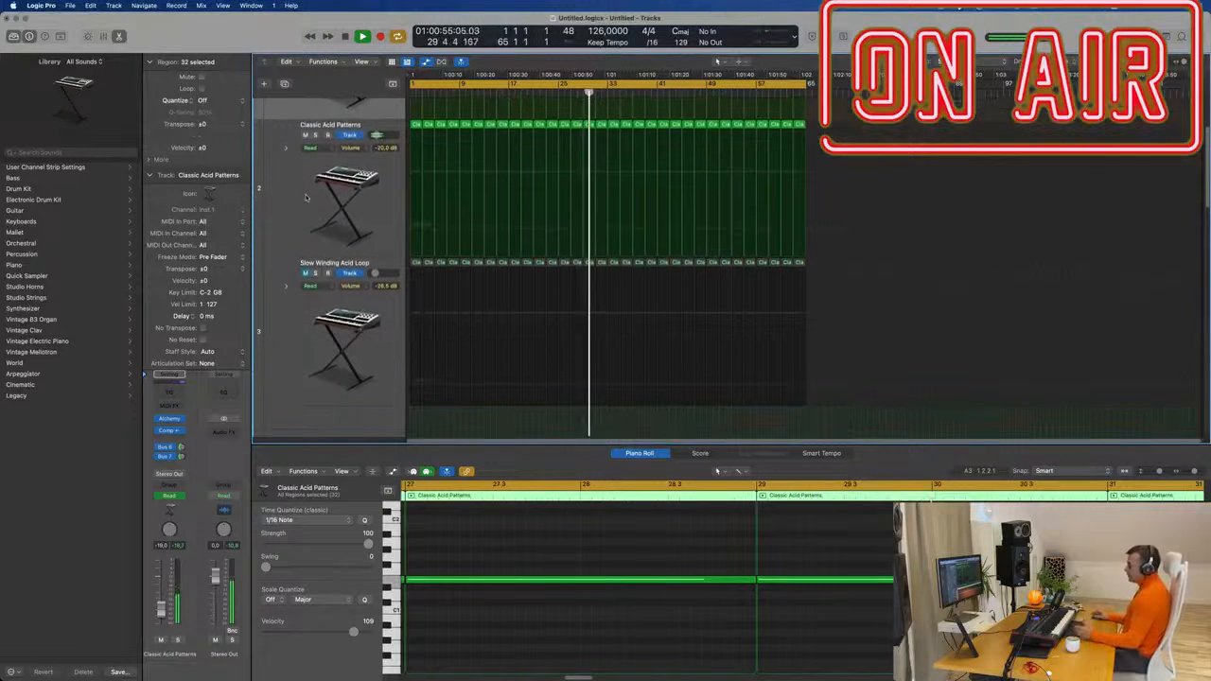
left_click(305, 198)
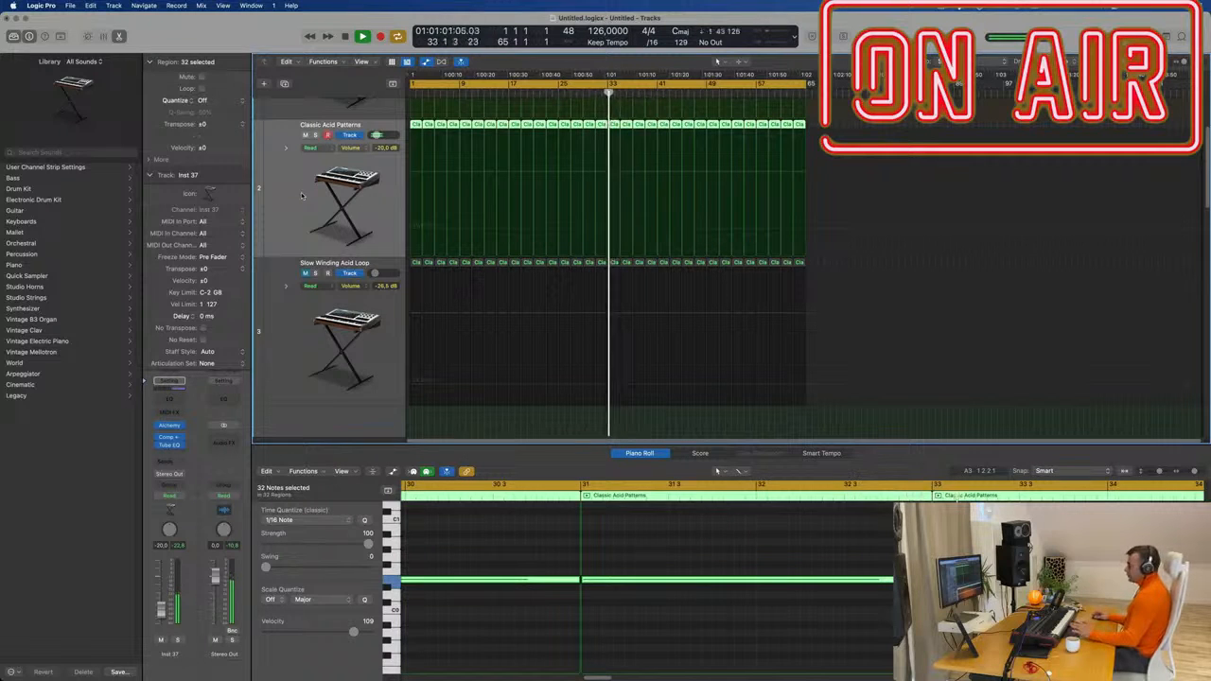
Unmute the Slow Winding Acid Loop track and try a 1/8 grid with the Falling Pattern preset in its Alchemy arpeggiator.
left_click(306, 302)
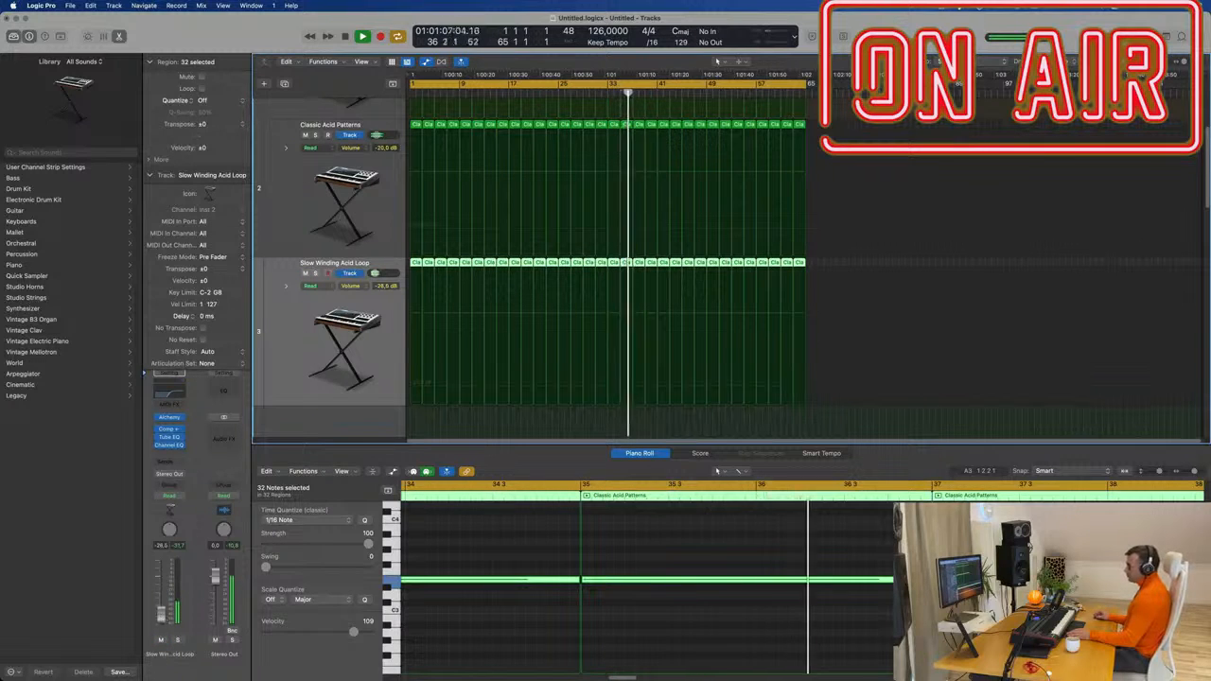
left_click(168, 417)
left_click(503, 401)
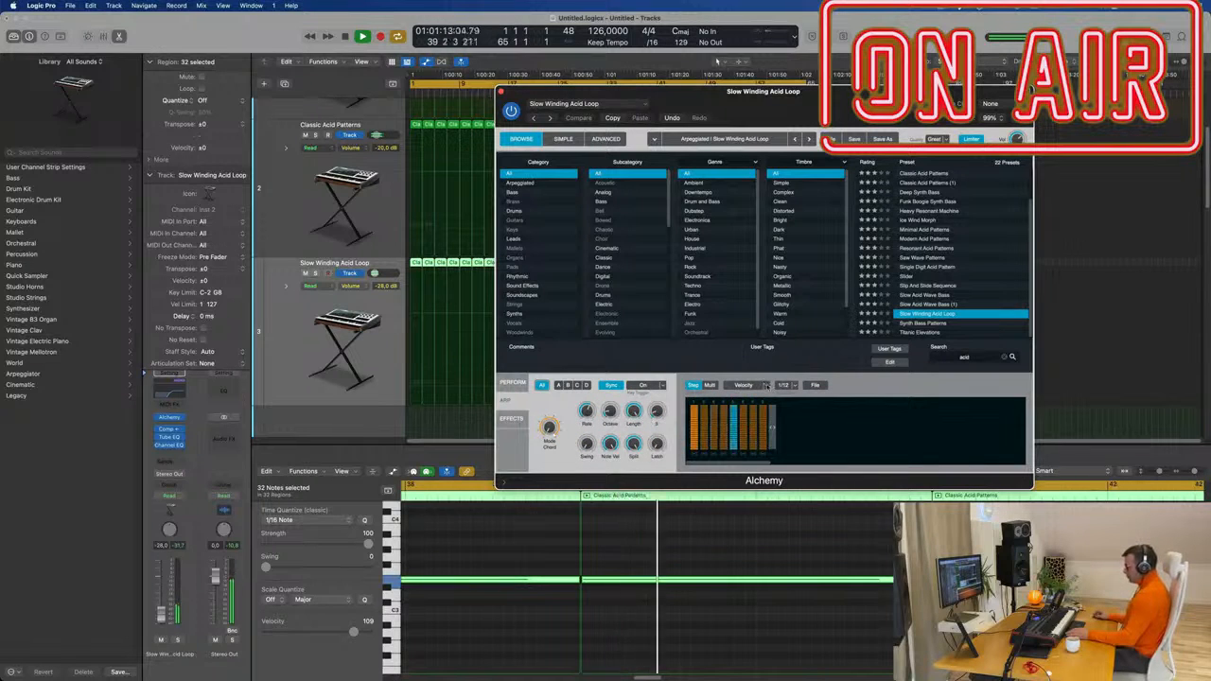
left_click(793, 385)
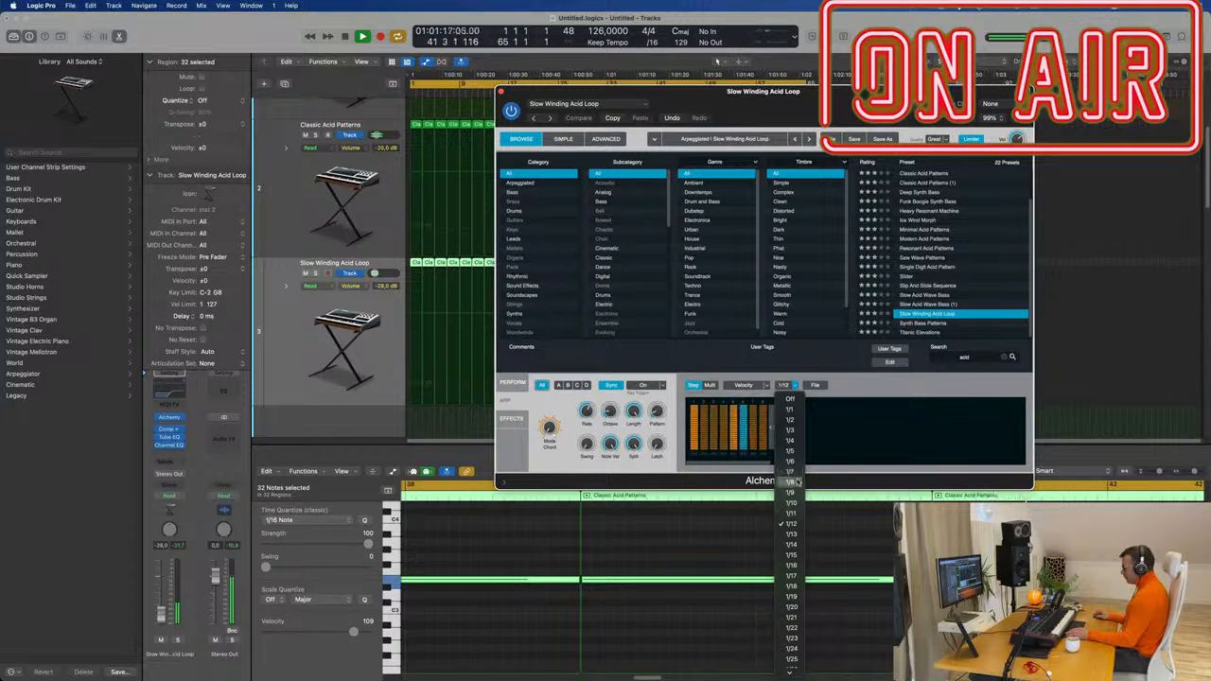
key("Return")
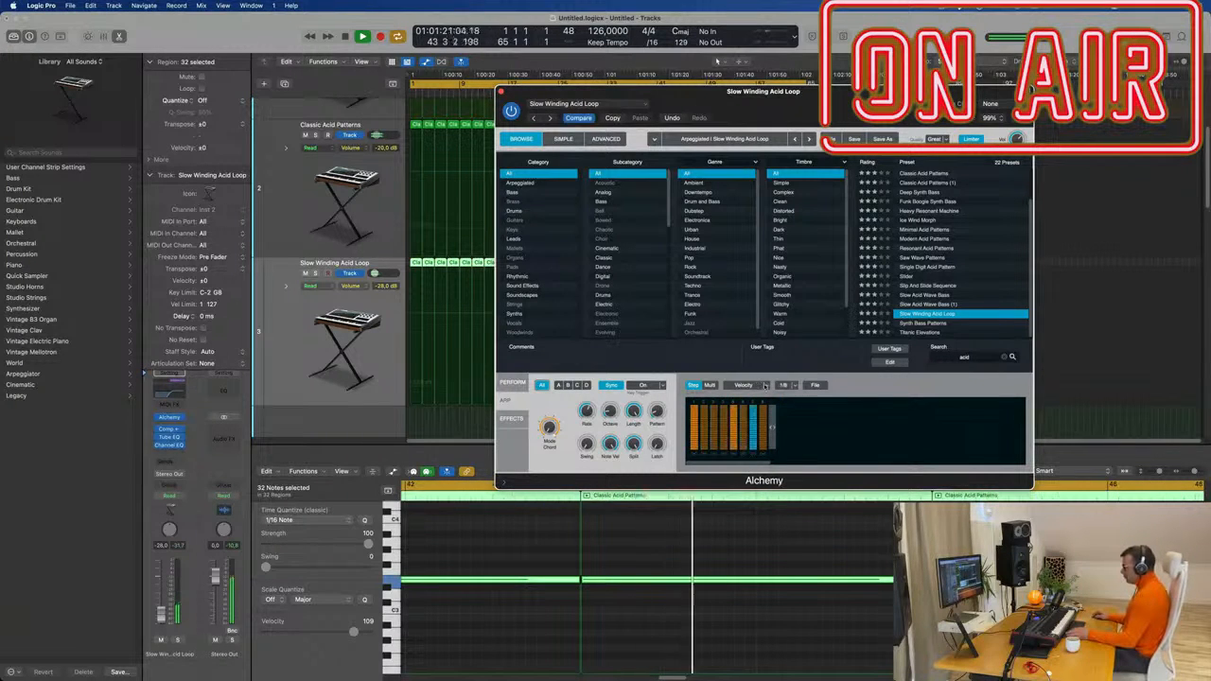
left_click(818, 385)
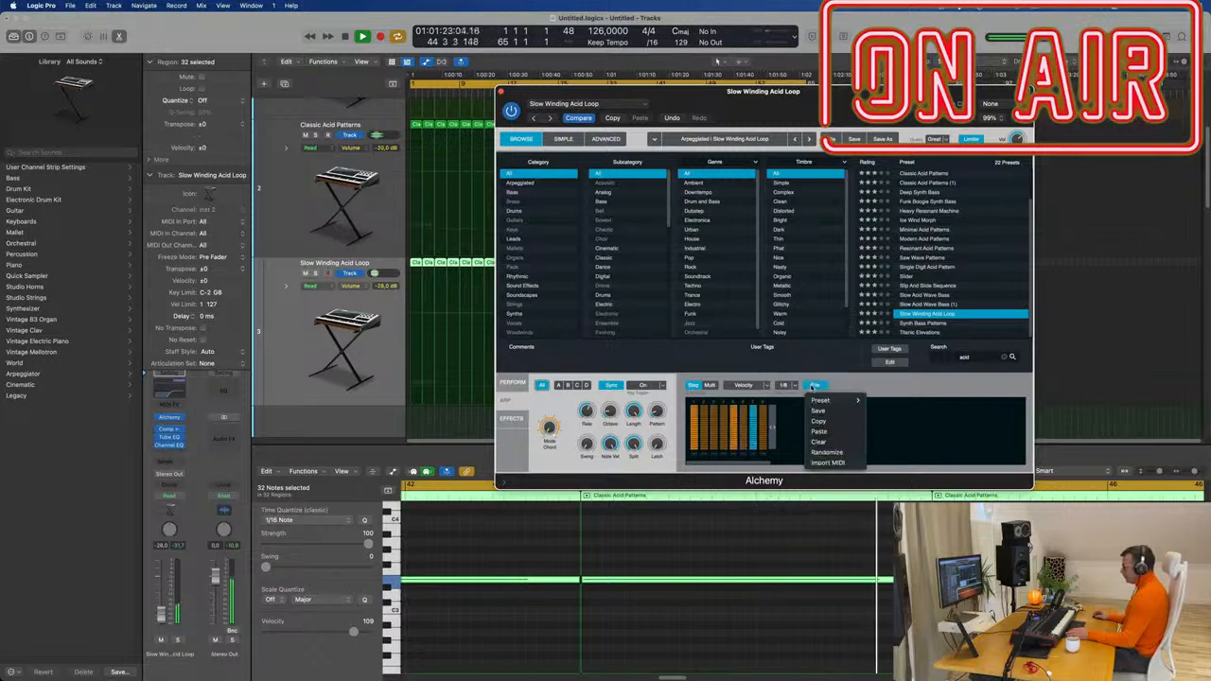
mouse_move(847, 400)
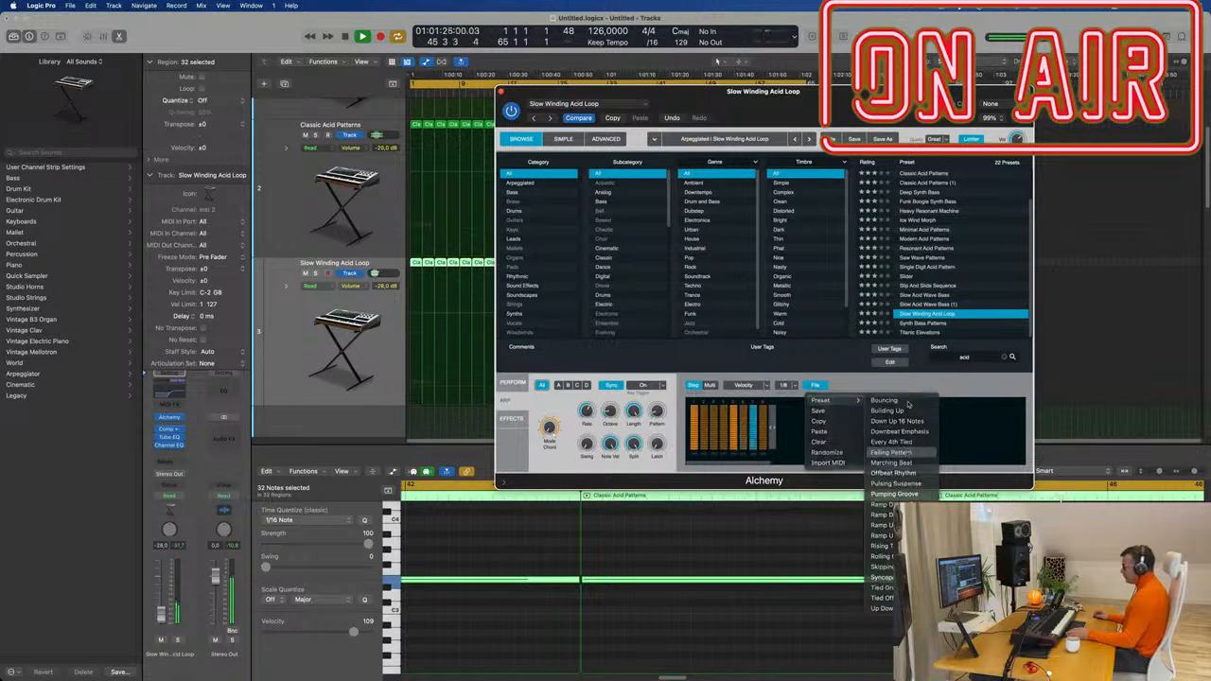
left_click(907, 452)
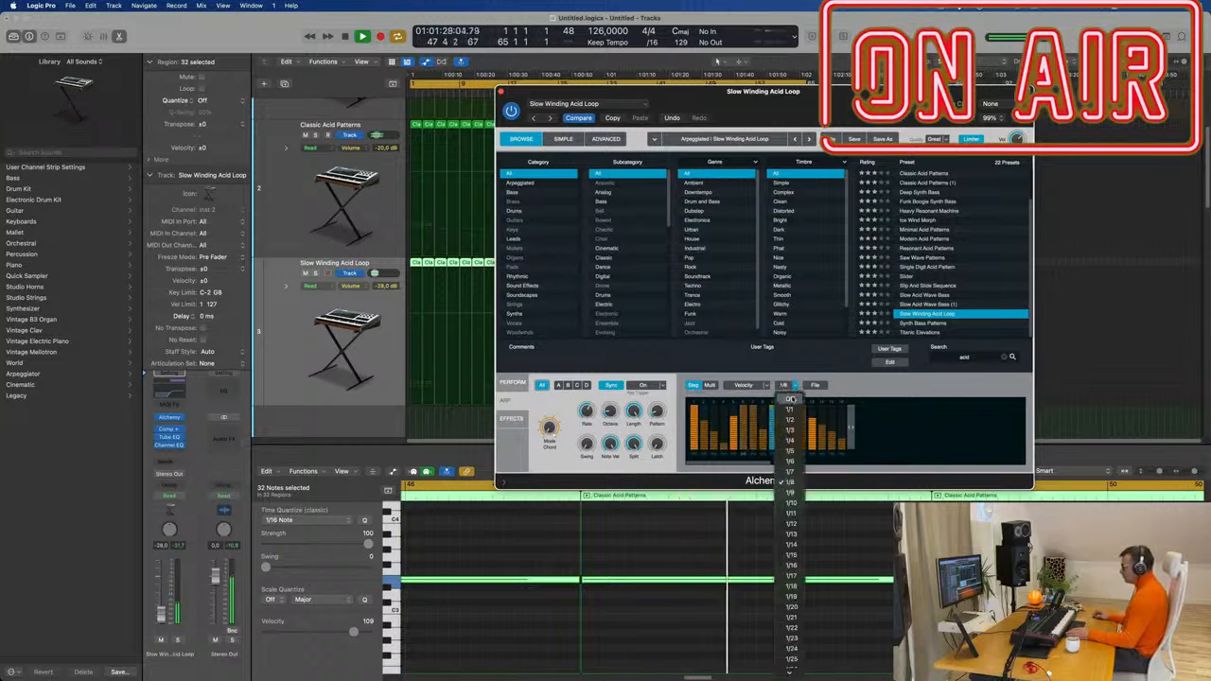
Try another arpeggiator preset with the grid set to Off, and undo the arpeggiator changes.
left_click(815, 385)
mouse_move(827, 400)
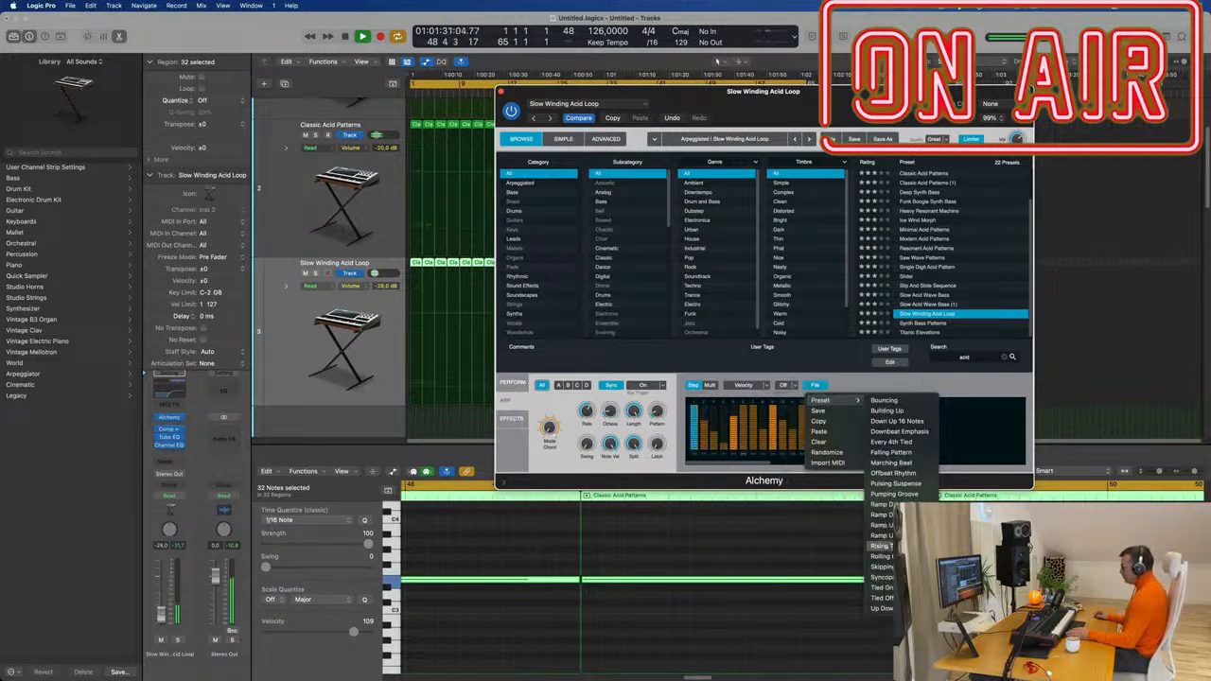
left_click(880, 545)
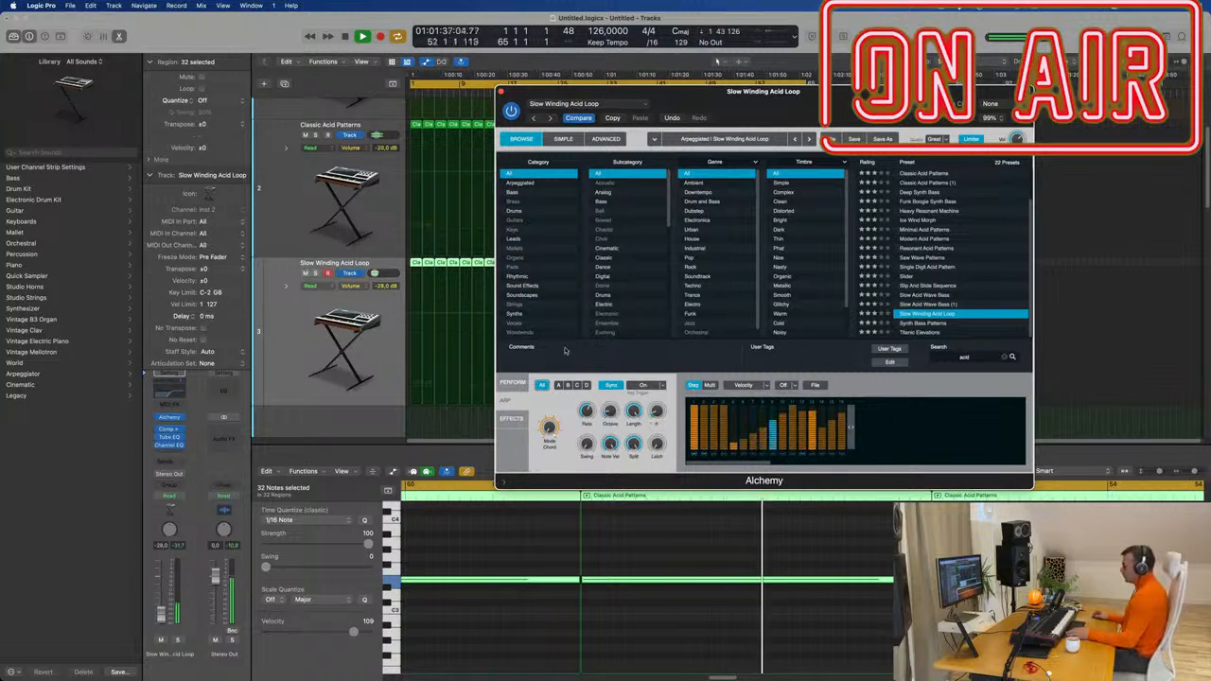
left_click(672, 119)
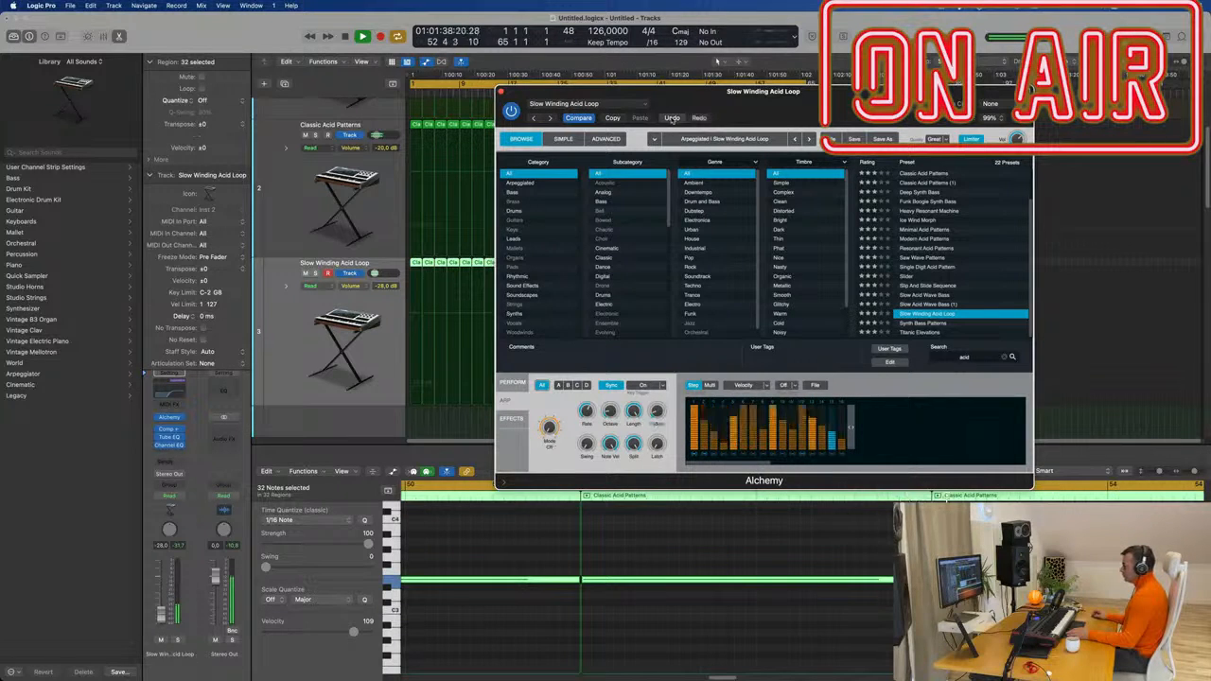
Restart playback with the Alchemy window moved clear of the tracks, and mute the Slow Winding Acid Loop track.
key("space")
key("space")
left_click_drag(677, 93, 901, 96)
key("space")
key("space")
scroll(291, 338, "down", 4)
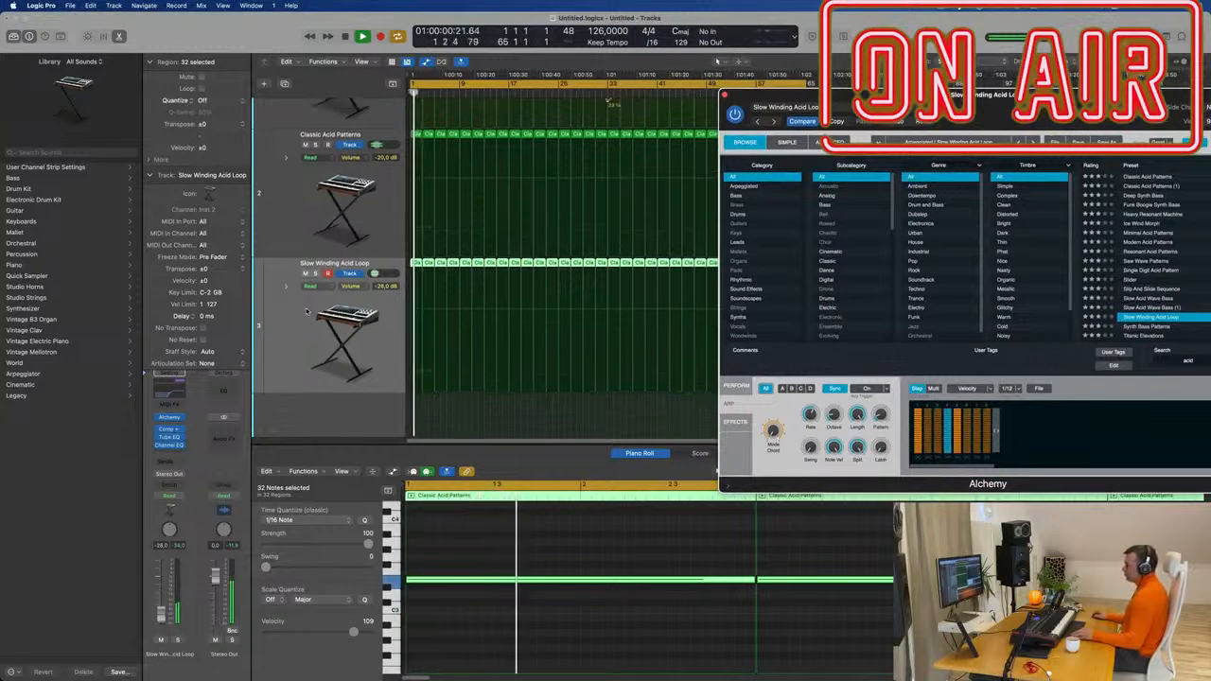
scroll(311, 307, "down", 5)
left_click_drag(804, 94, 1008, 81)
left_click(306, 258)
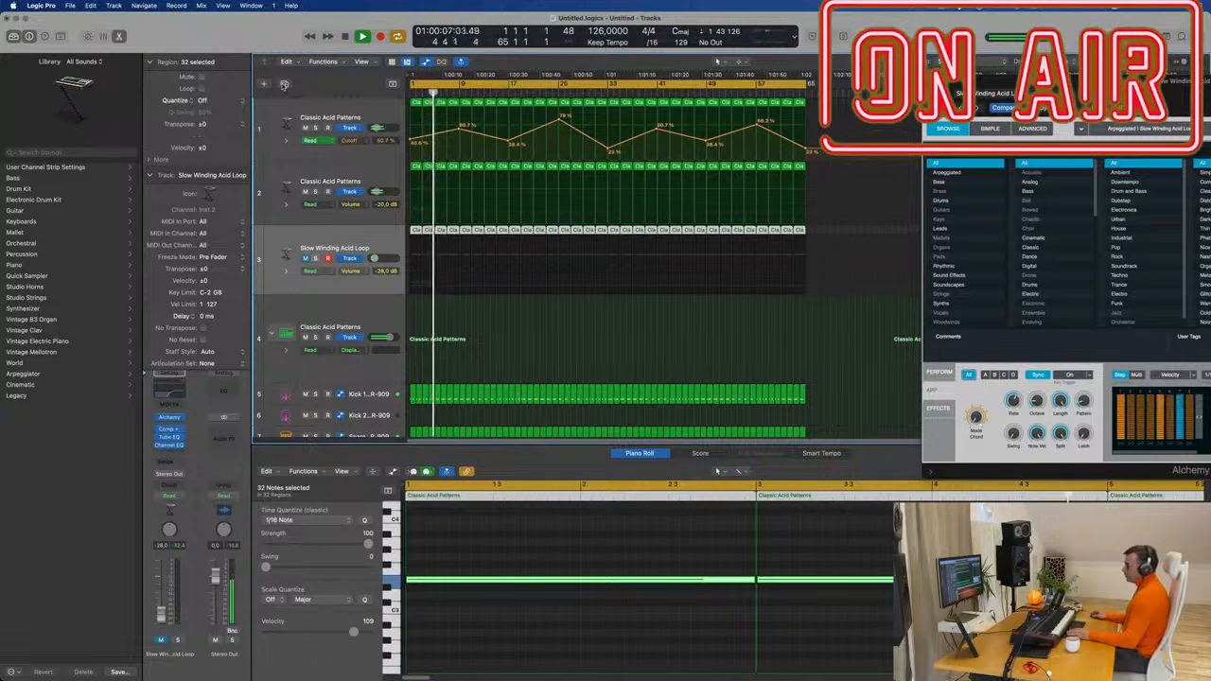
Add a new track with duplicate settings of Slow Winding Acid Loop and replace its instrument with Retro Synth.
left_click(284, 84)
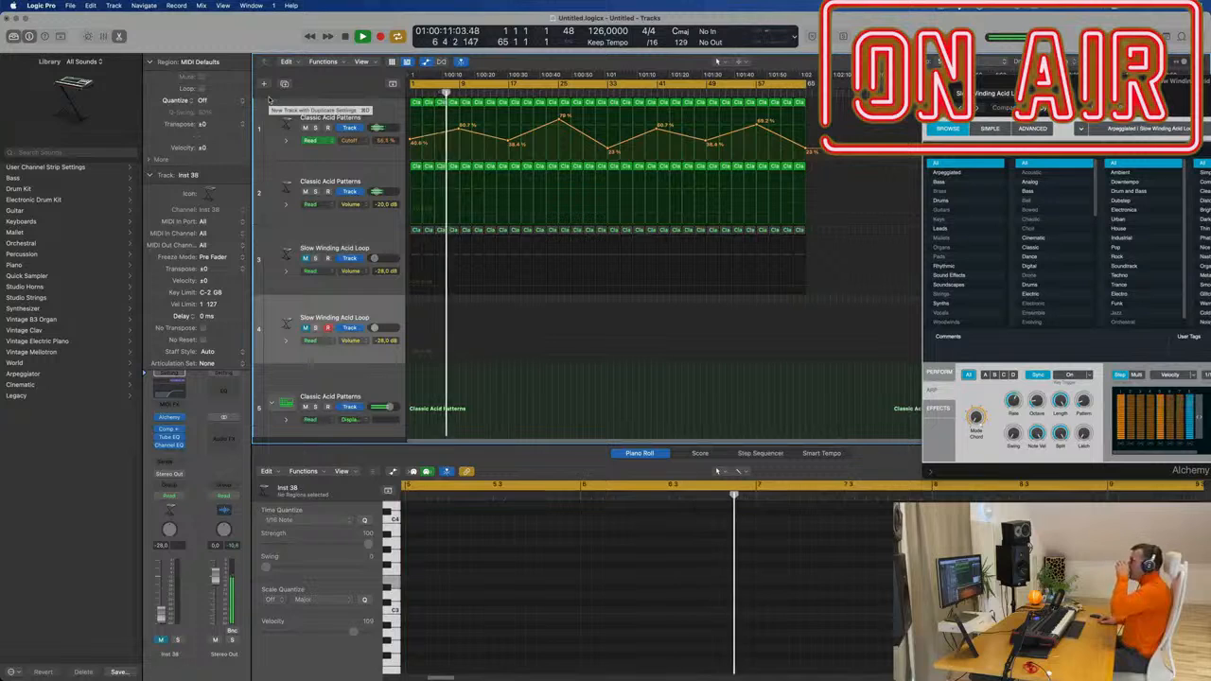
scroll(269, 99, "down", 4)
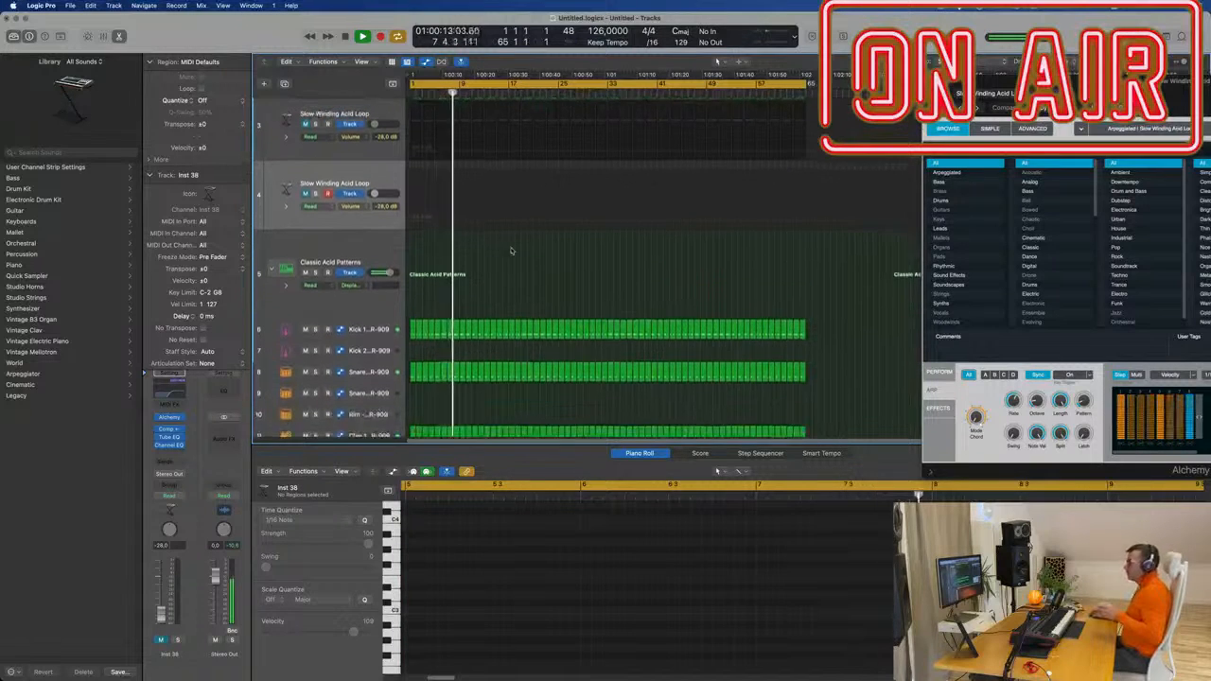
scroll(269, 99, "up", 4)
left_click(942, 7)
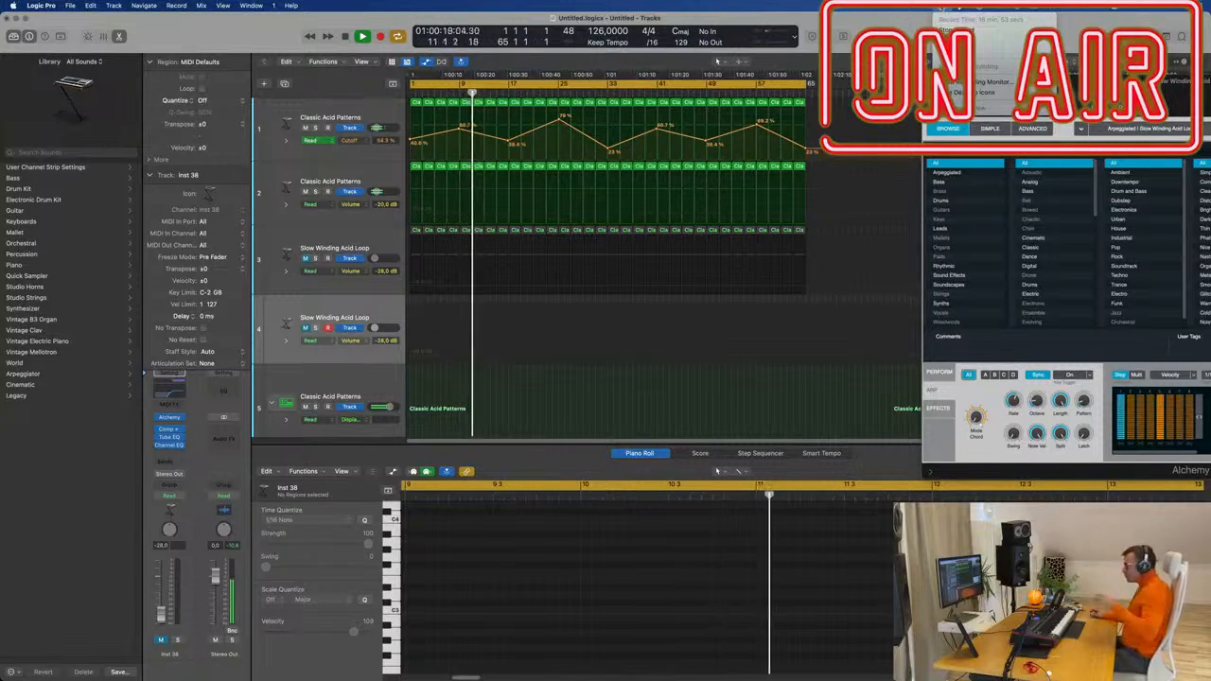
left_click(380, 316)
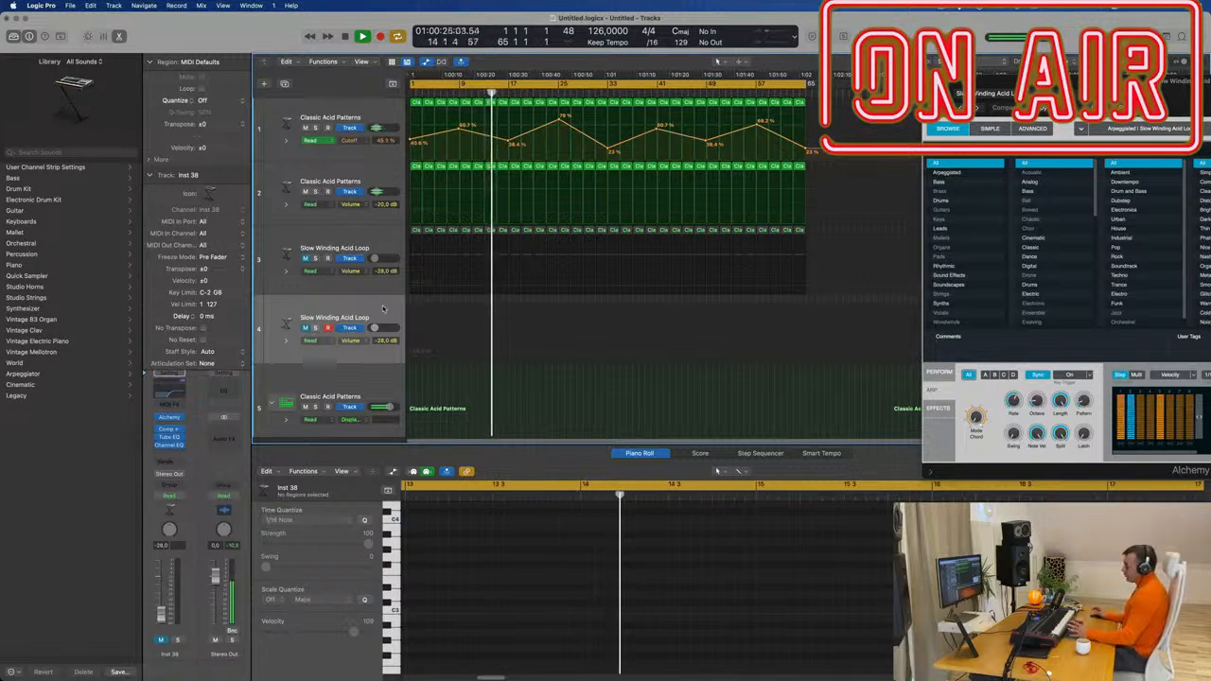
left_click(181, 419)
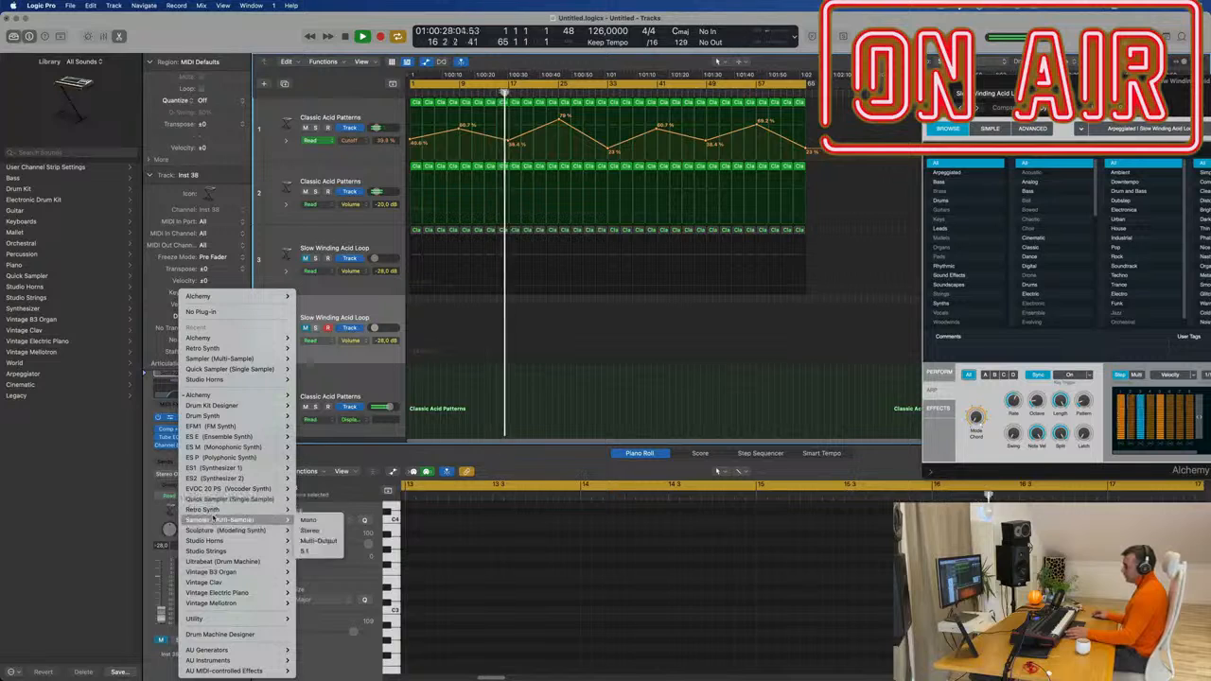
mouse_move(215, 513)
left_click(272, 511)
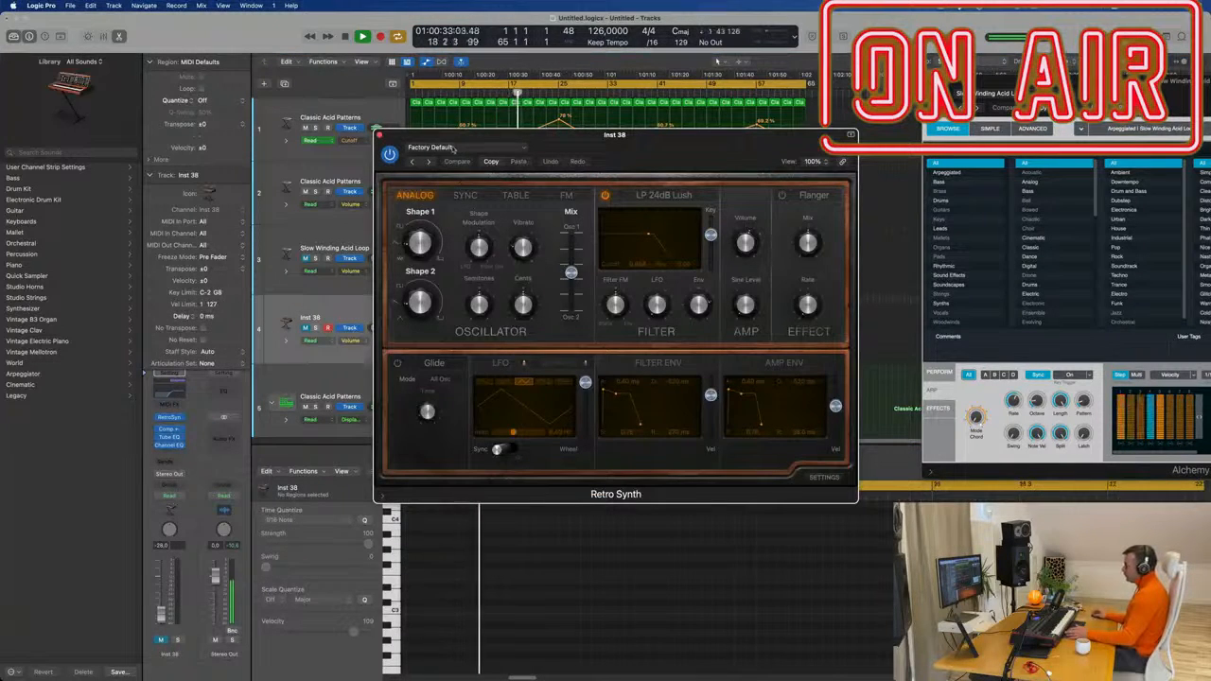
Load the Access Codes preset from 02 Synth Pads in Retro Synth and move the plug-in window off the track headers.
left_click(445, 148)
mouse_move(509, 365)
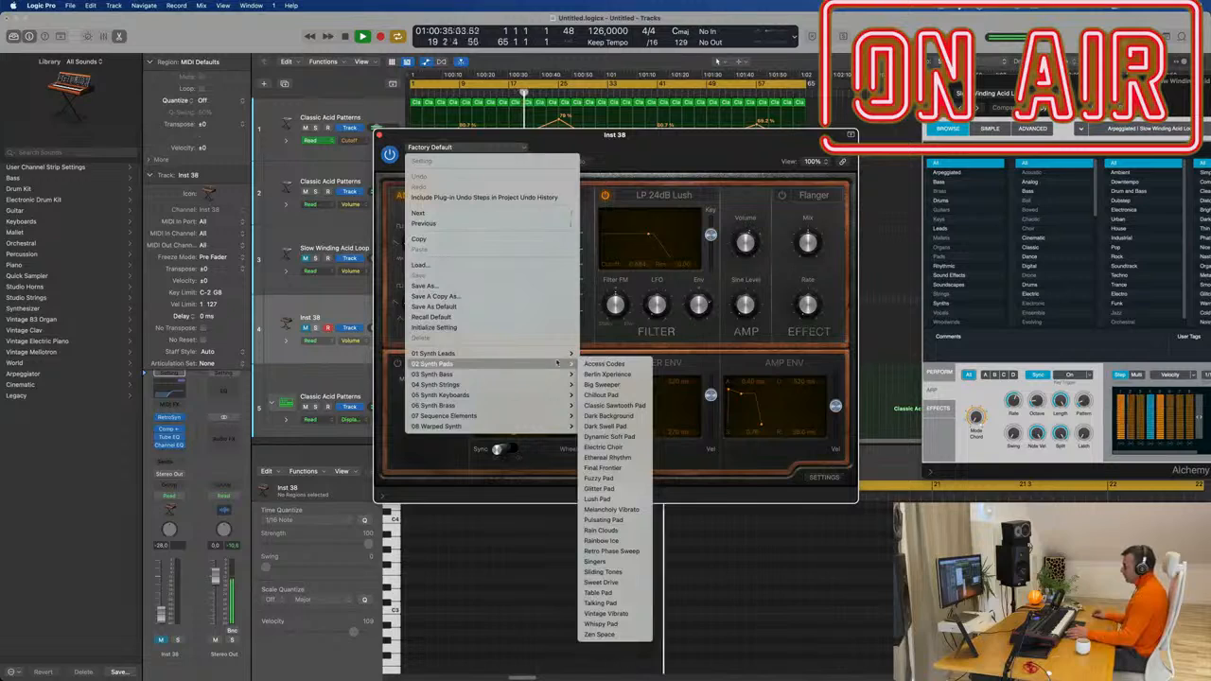
left_click(604, 364)
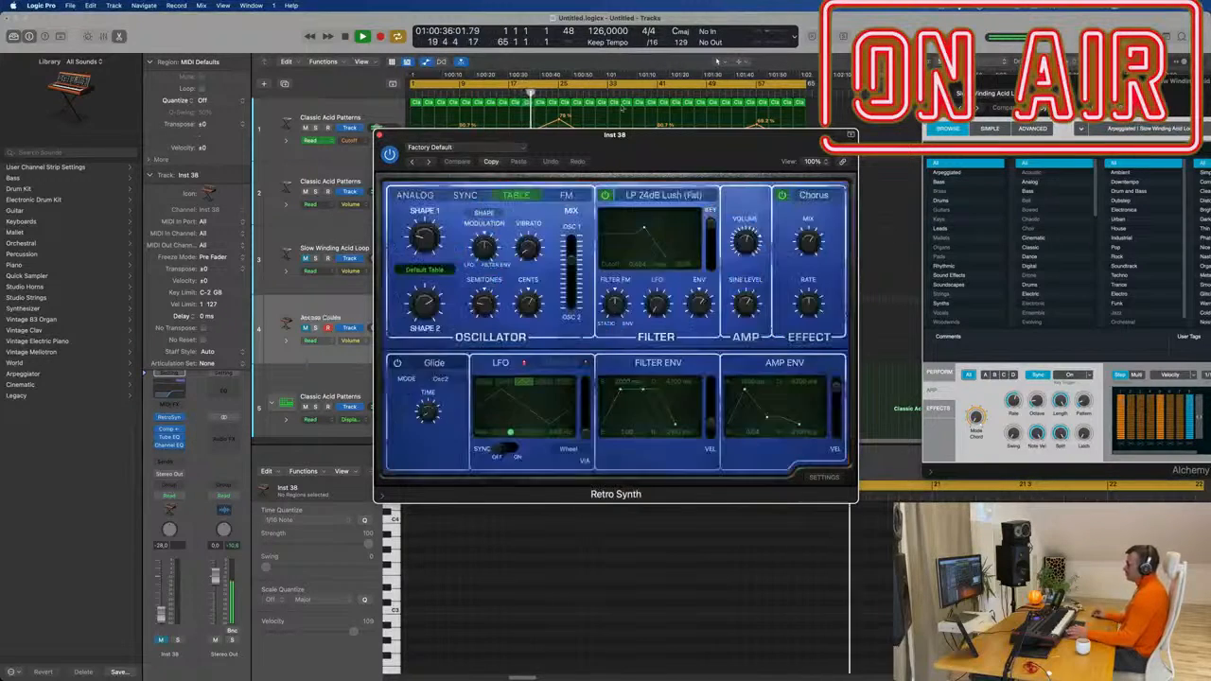
left_click_drag(502, 161, 698, 195)
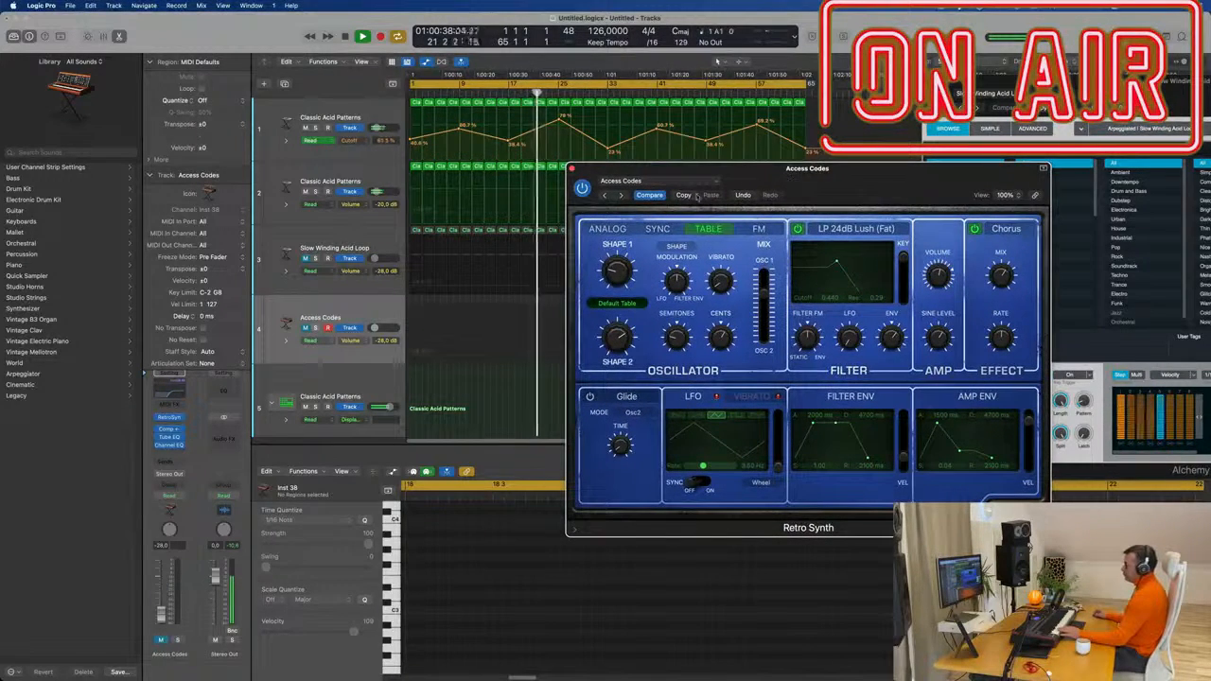
Unmute the Access Codes track and raise its volume.
left_click(351, 313)
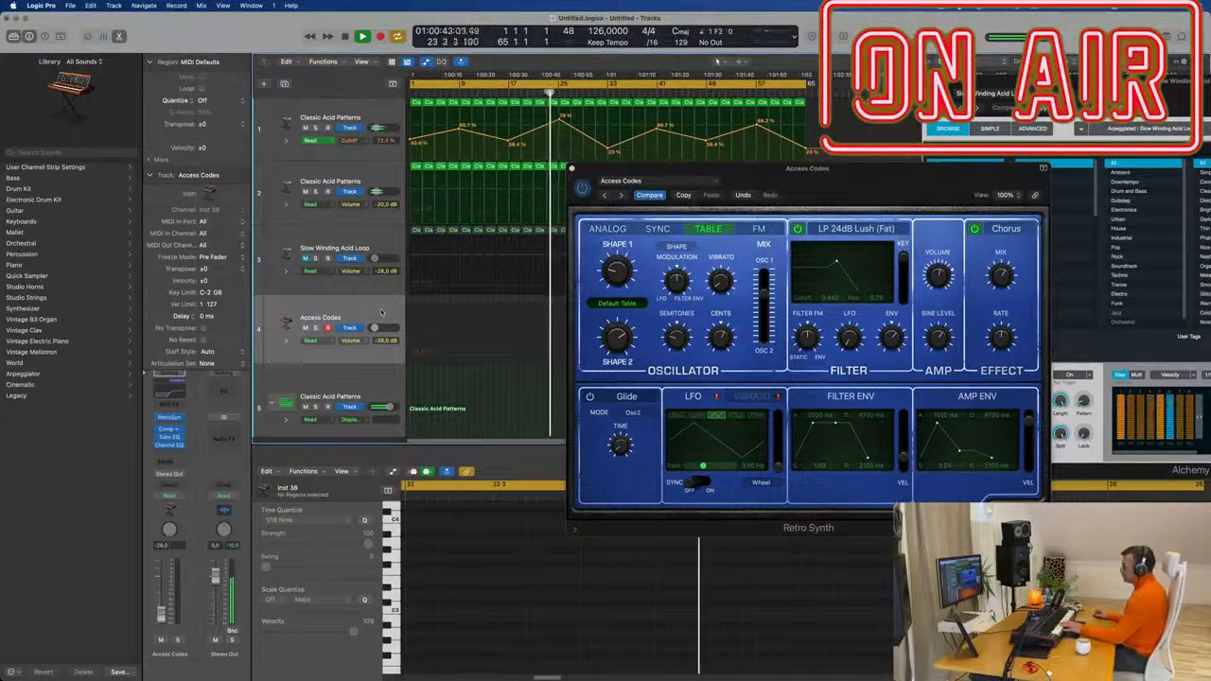
left_click_drag(374, 328, 382, 327)
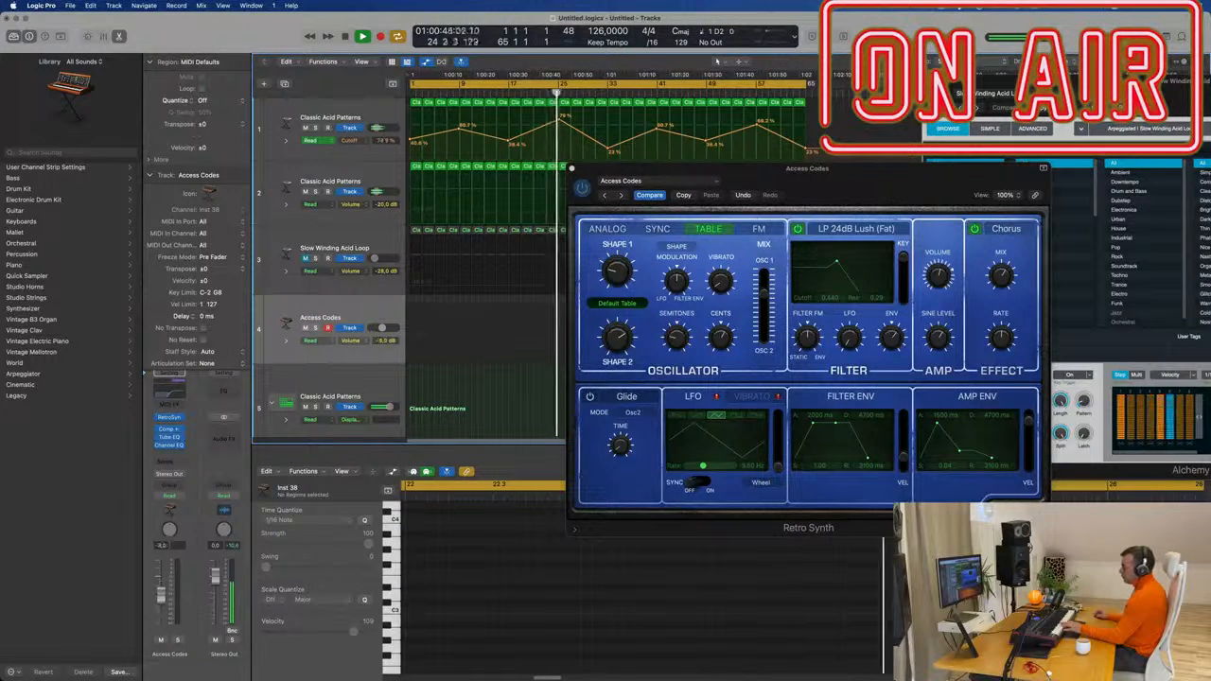
Set the Access Codes track volume to -4.8 dB and lower its Channel EQ low cut to 20 Hz.
left_click_drag(382, 327, 386, 327)
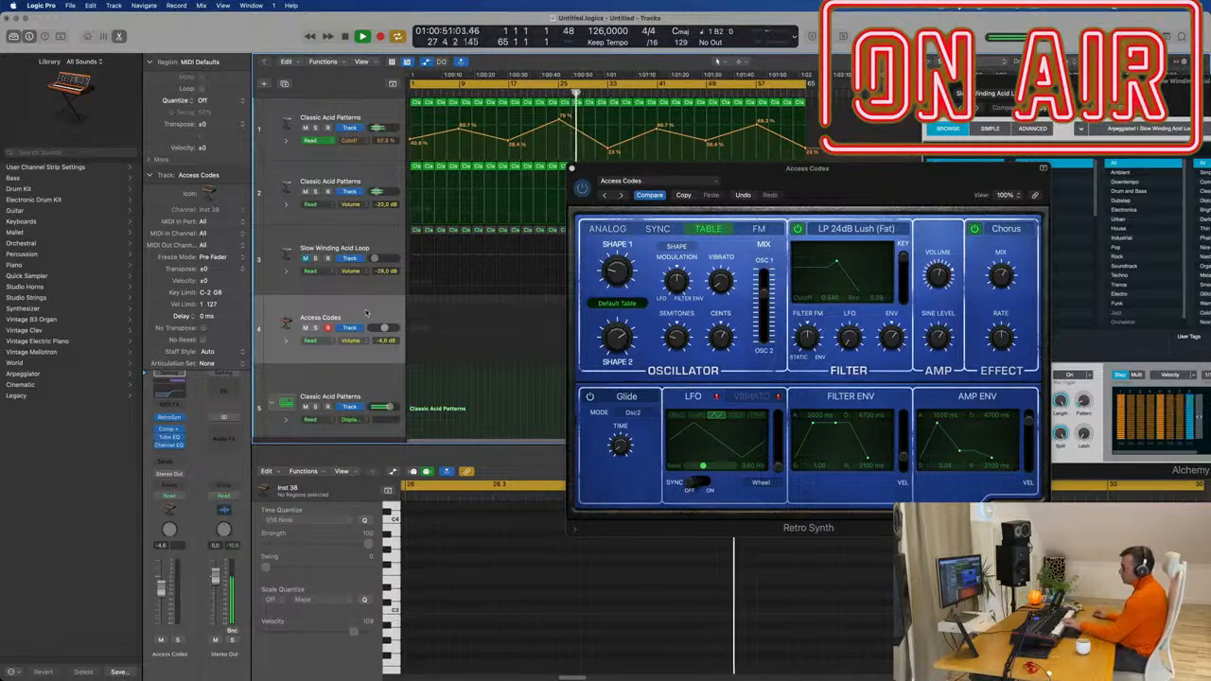
left_click(169, 386)
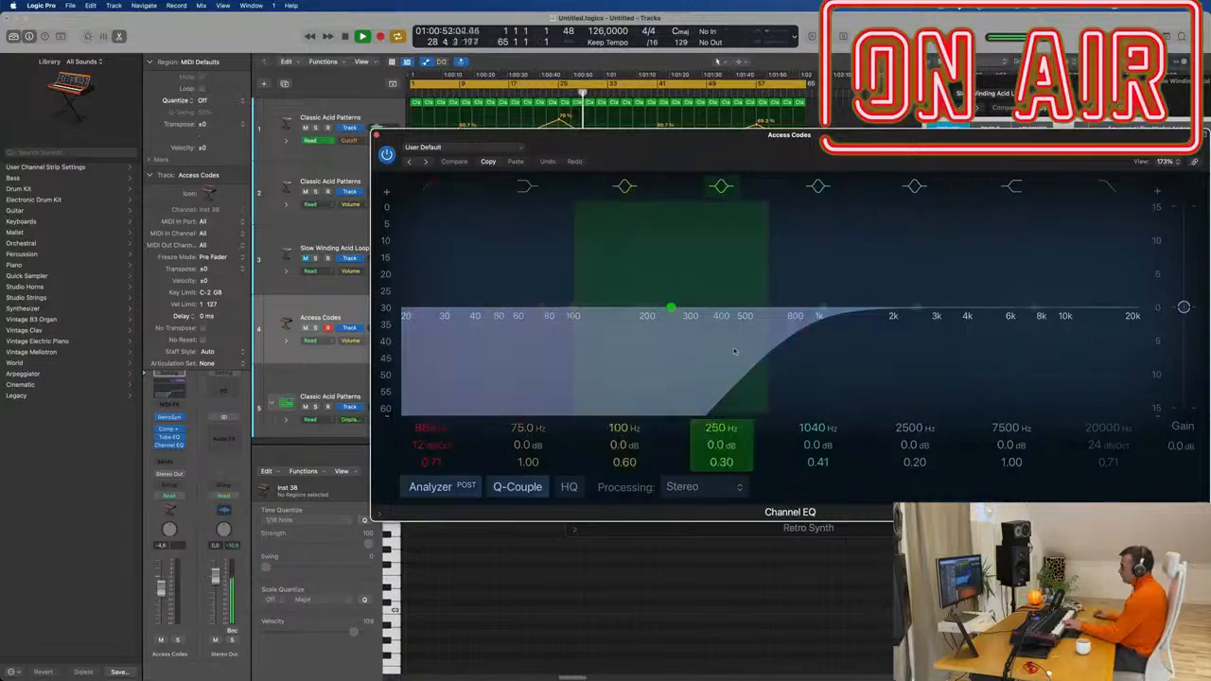
left_click_drag(814, 312, 336, 305)
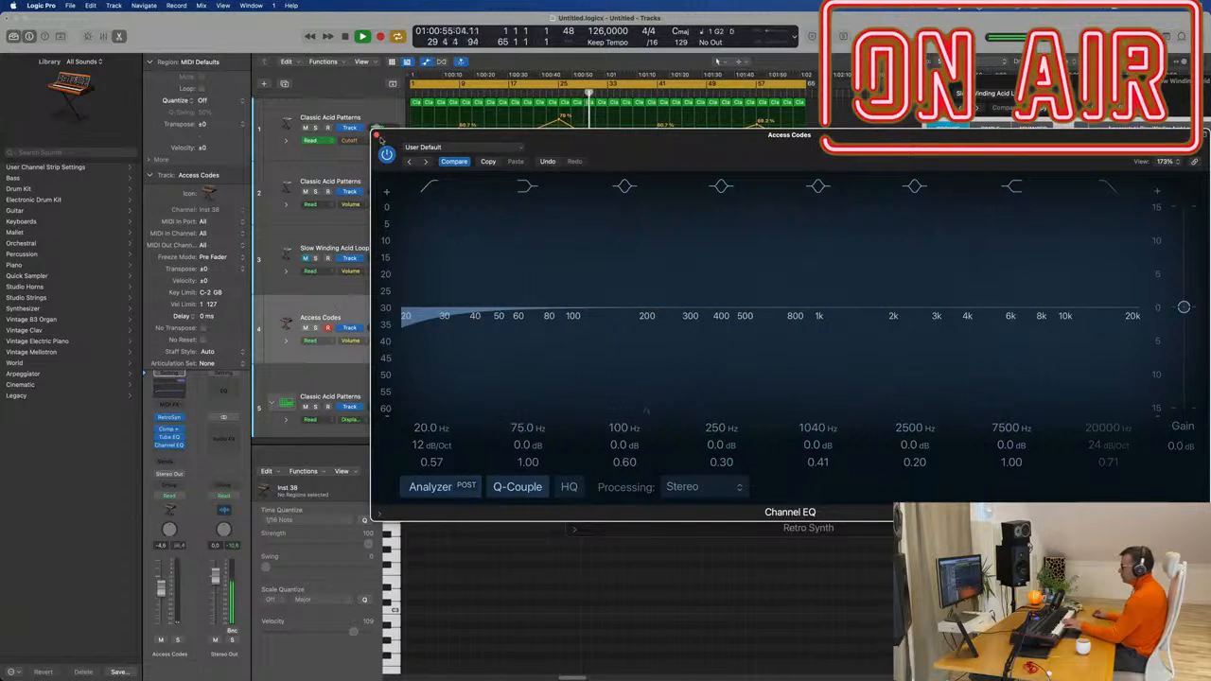
left_click(377, 136)
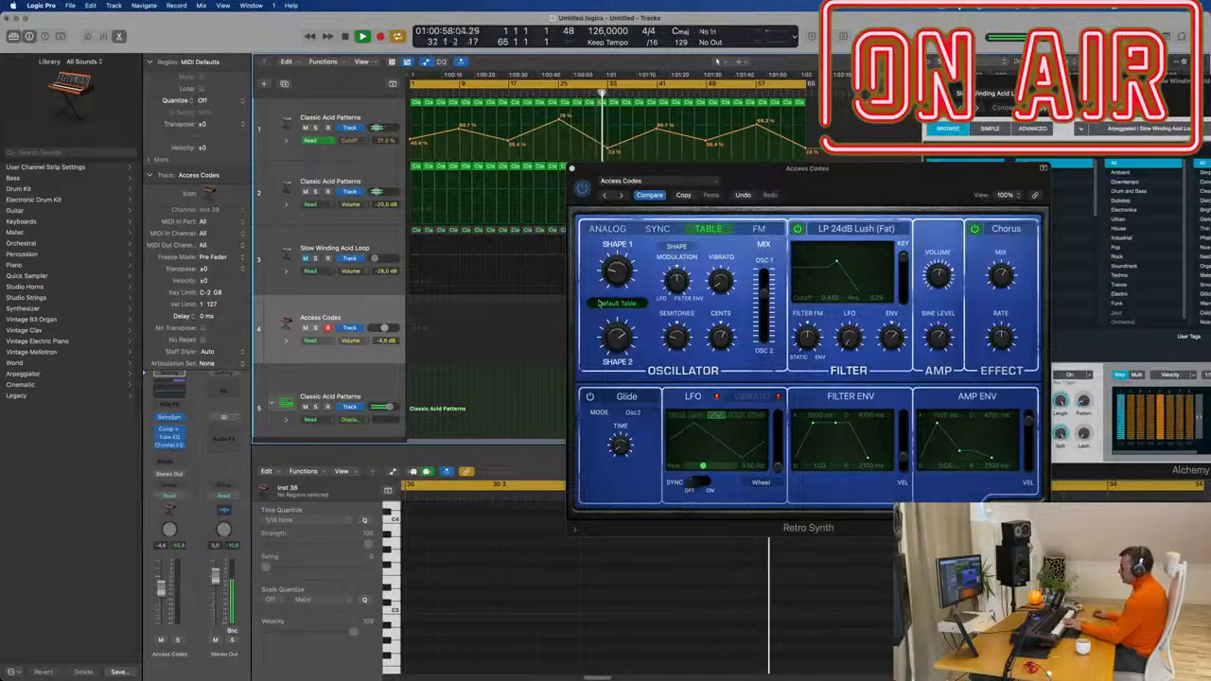
Audition the Retro Synth presets Berlin Xperience and Big Sweeper, lowering the track volume for Big Sweeper.
left_click(621, 195)
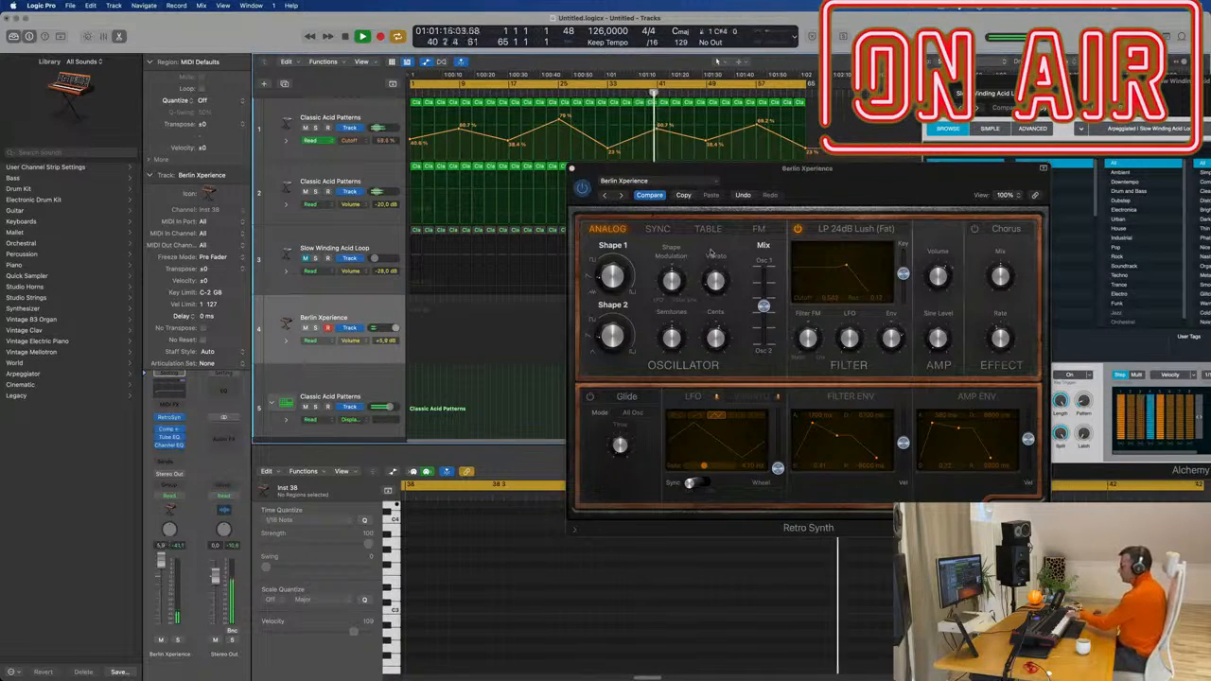
left_click(620, 195)
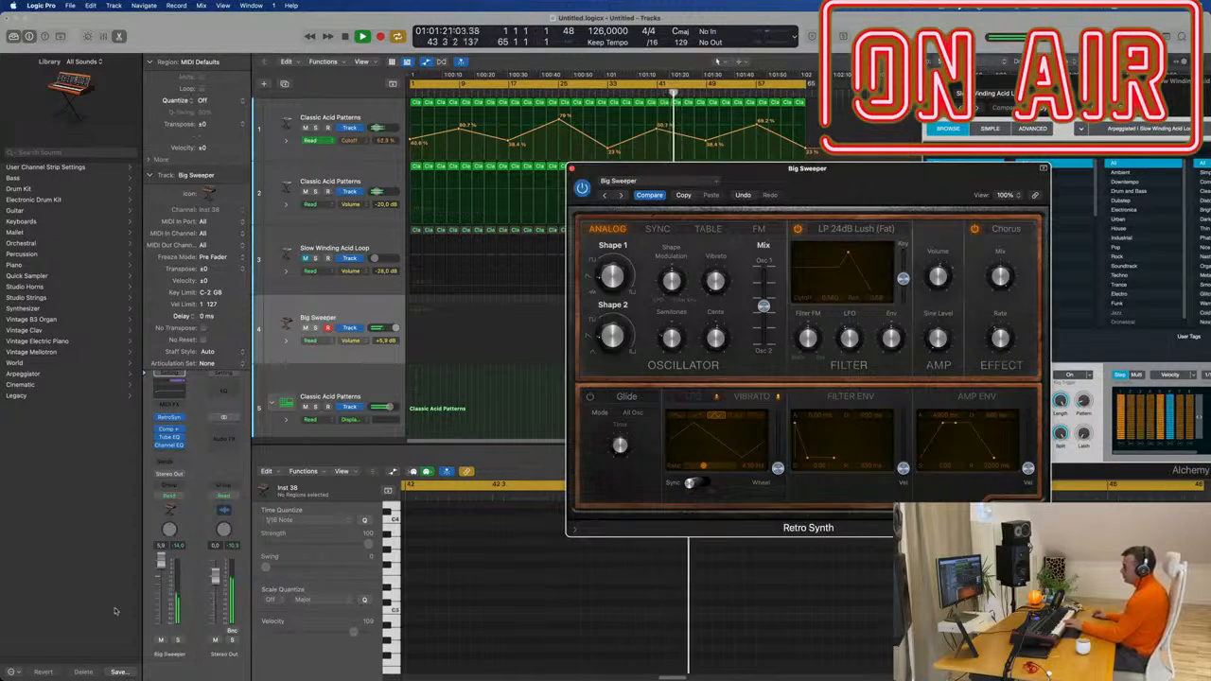
left_click(171, 564)
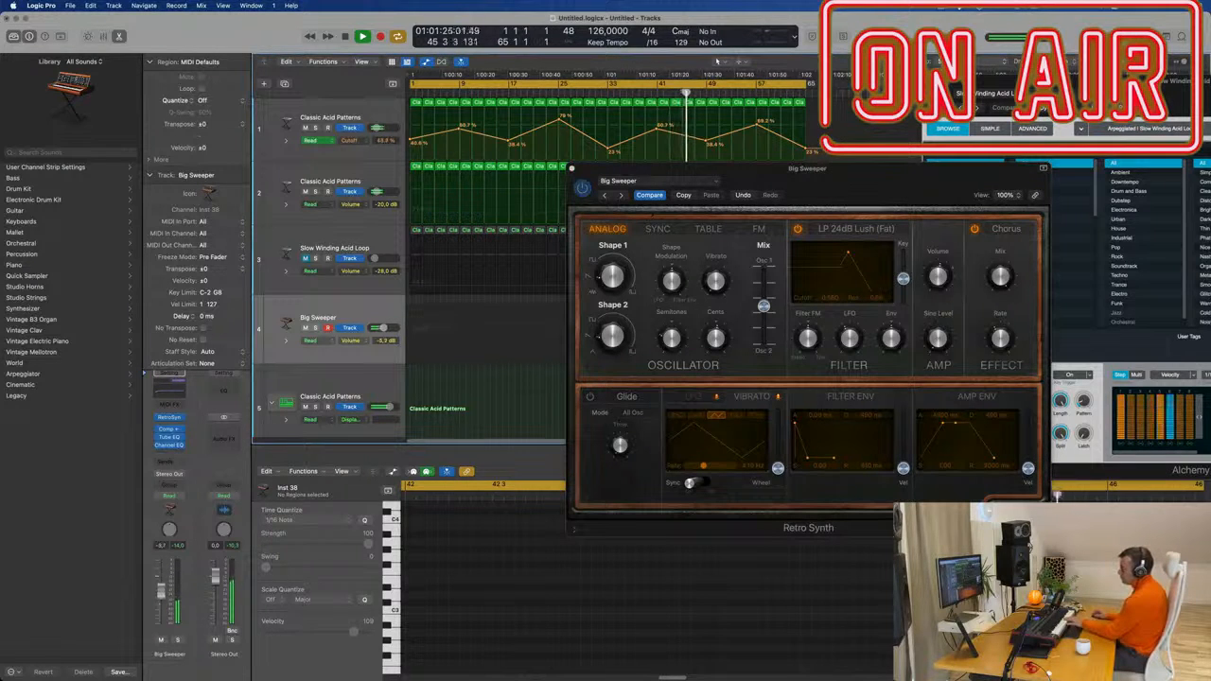
Load the Chillout Pad preset in Retro Synth and set the track volume to -7.4 dB.
left_click(621, 196)
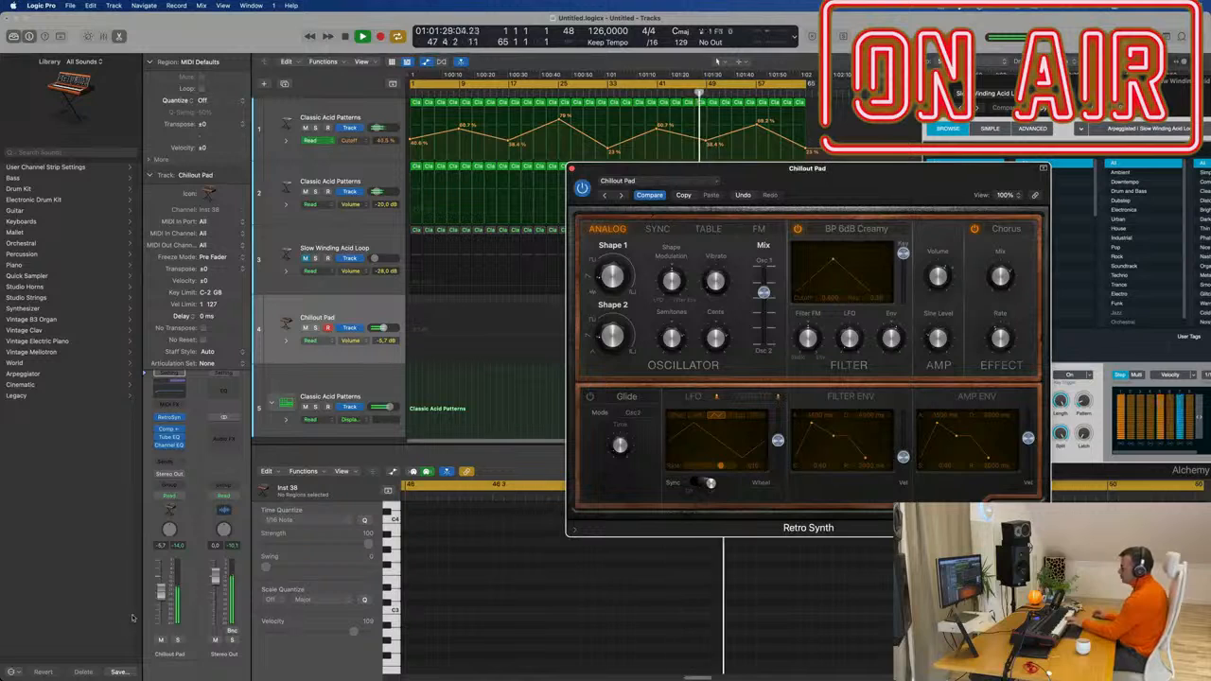
left_click_drag(161, 592, 161, 613)
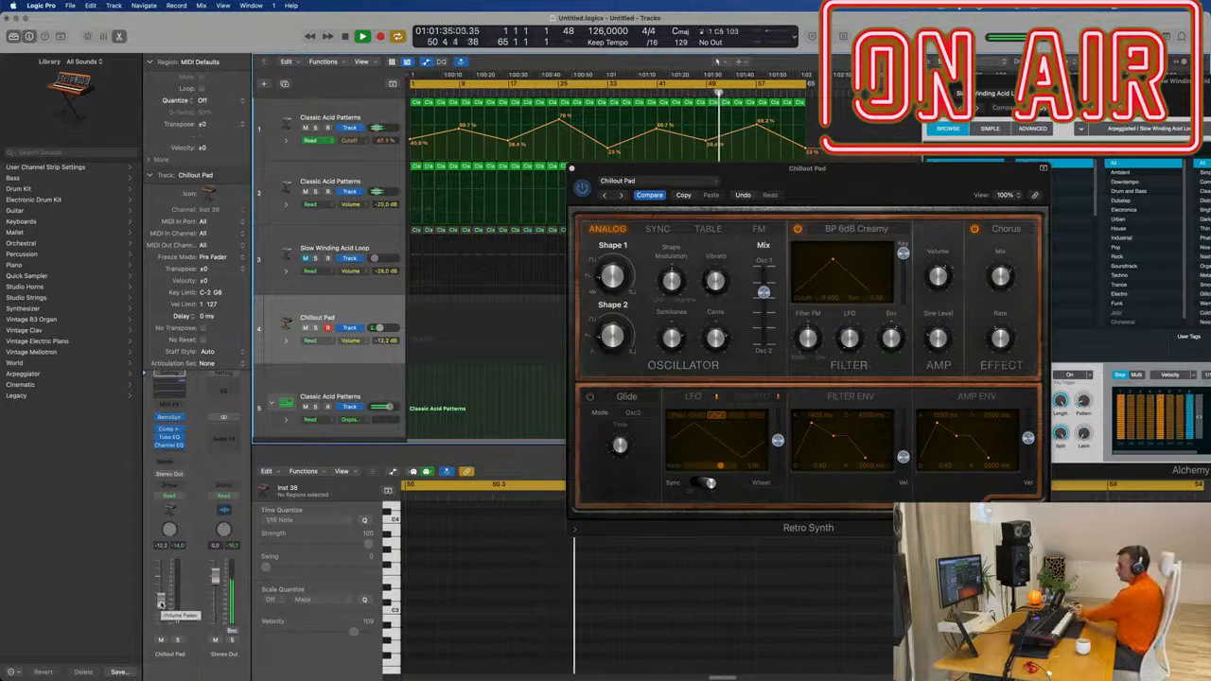
left_click_drag(162, 606, 163, 592)
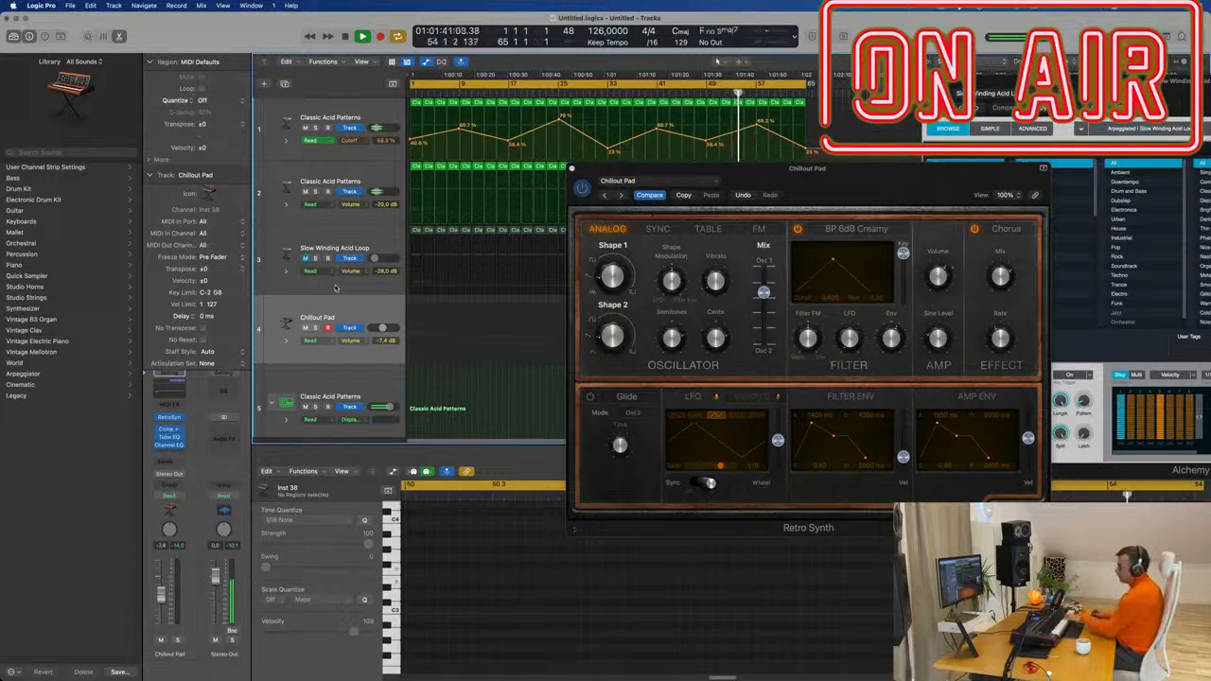
Switch Retro Synth to the Classic Sawtooth Pad preset and audition it on track 4.
left_click(620, 196)
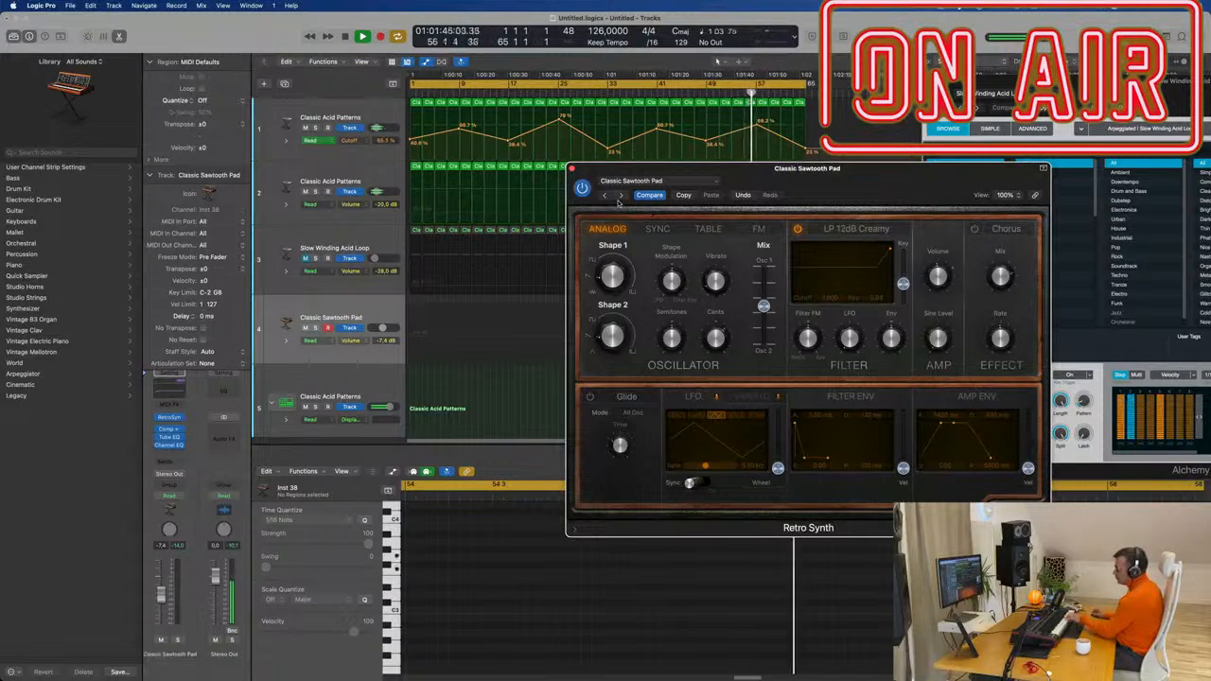
left_click(374, 316)
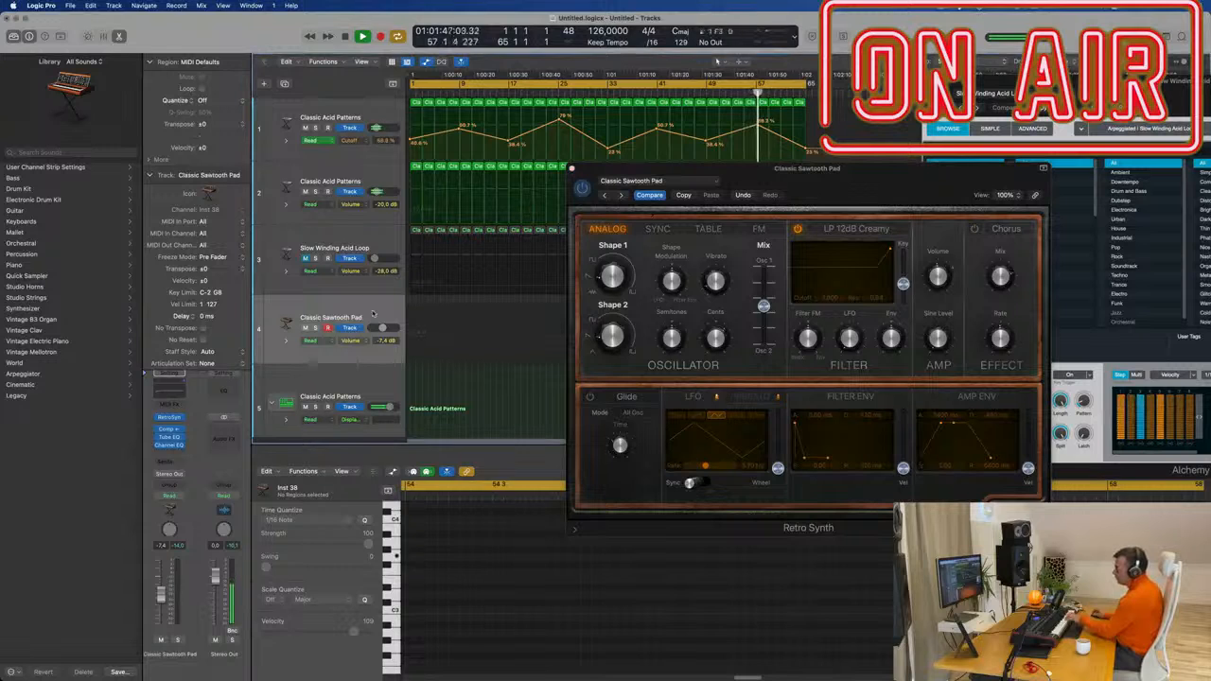
left_click(578, 185)
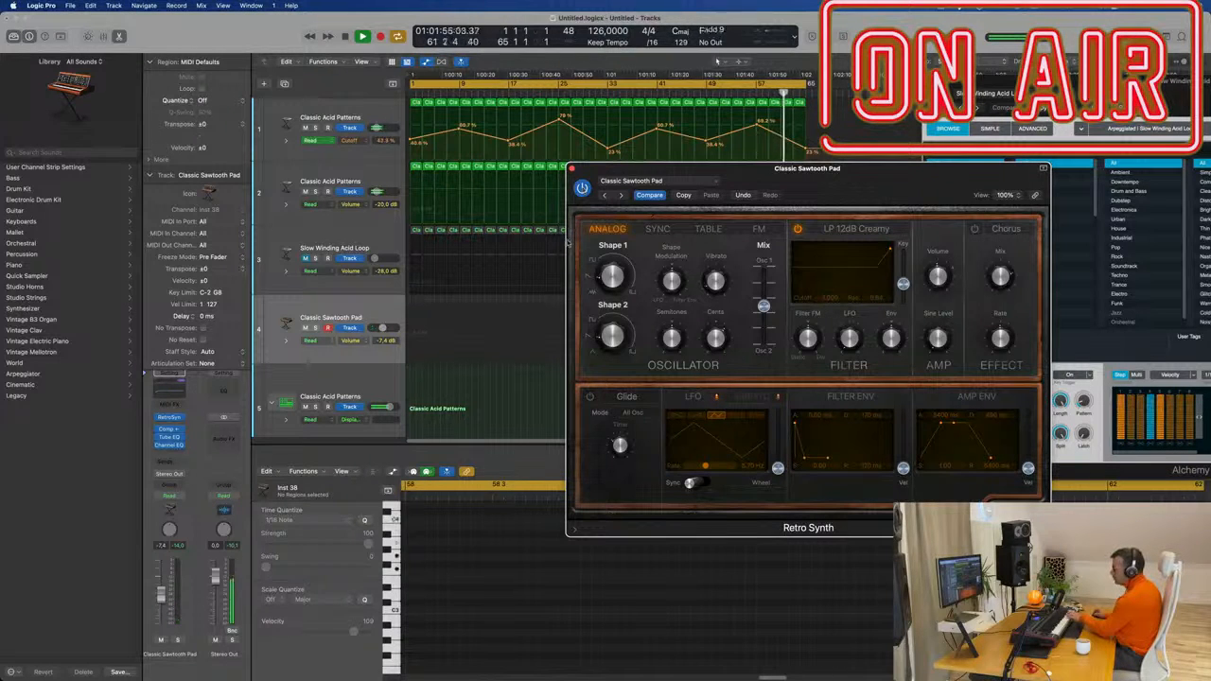
left_click(349, 340)
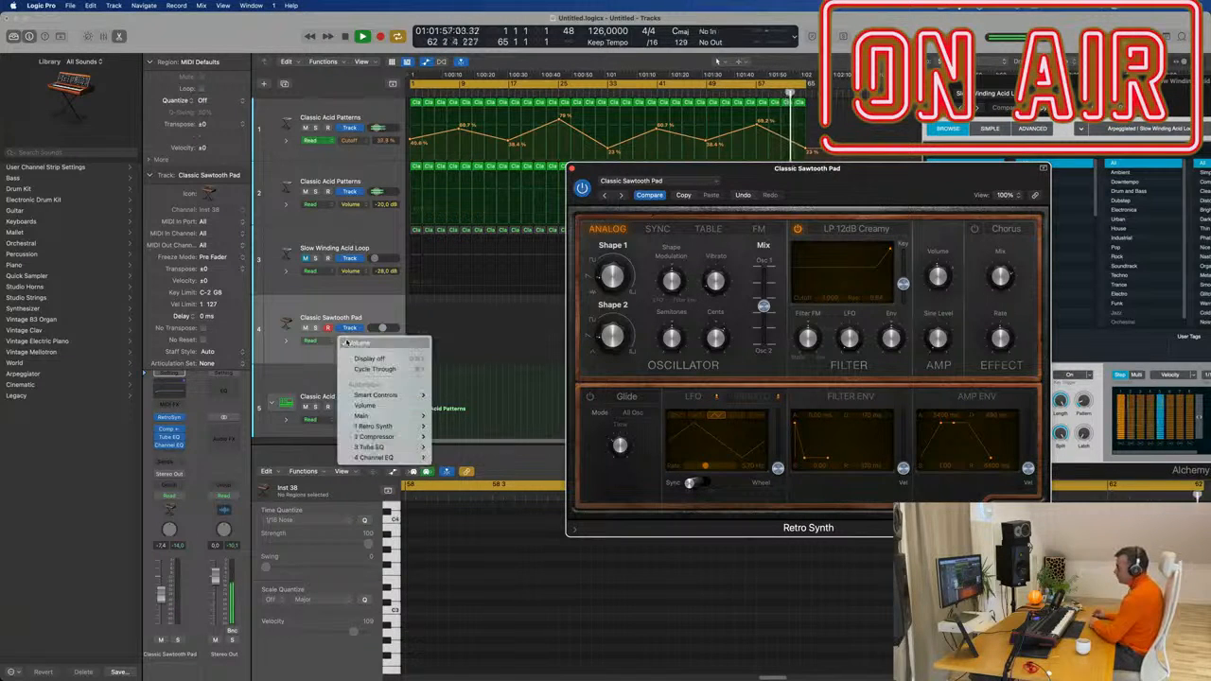
left_click(310, 360)
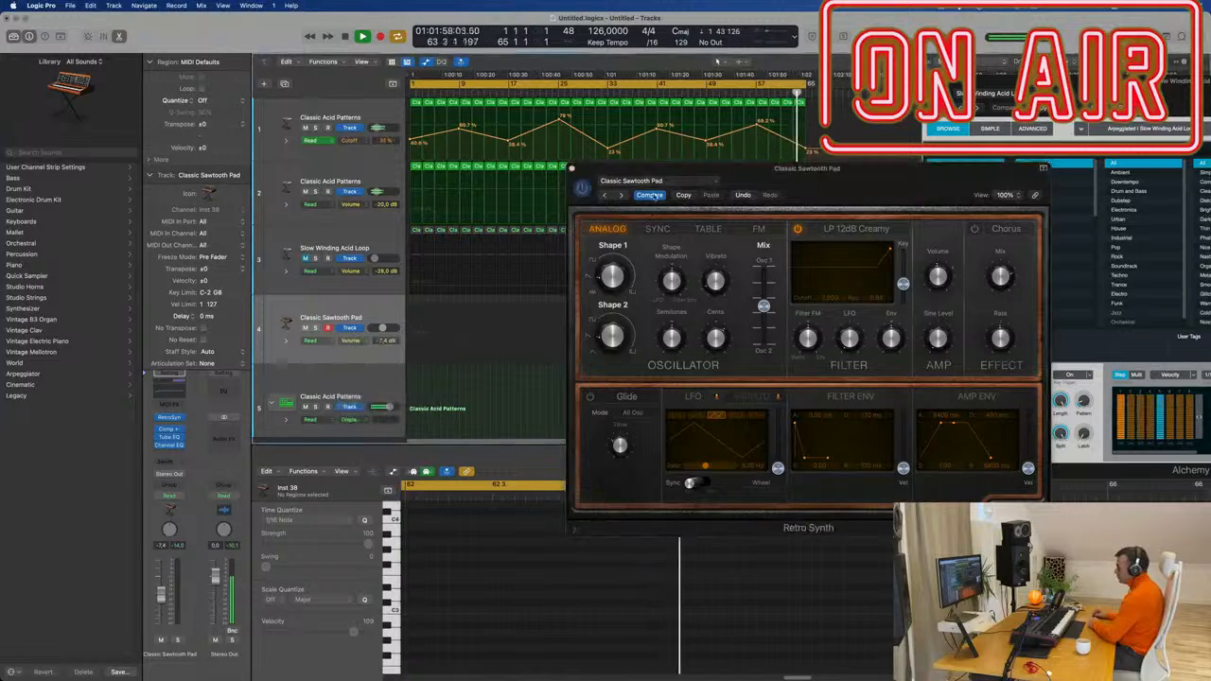
Replace the Retro Synth instrument on track 4 with a stereo Alchemy instrument.
left_click(176, 434)
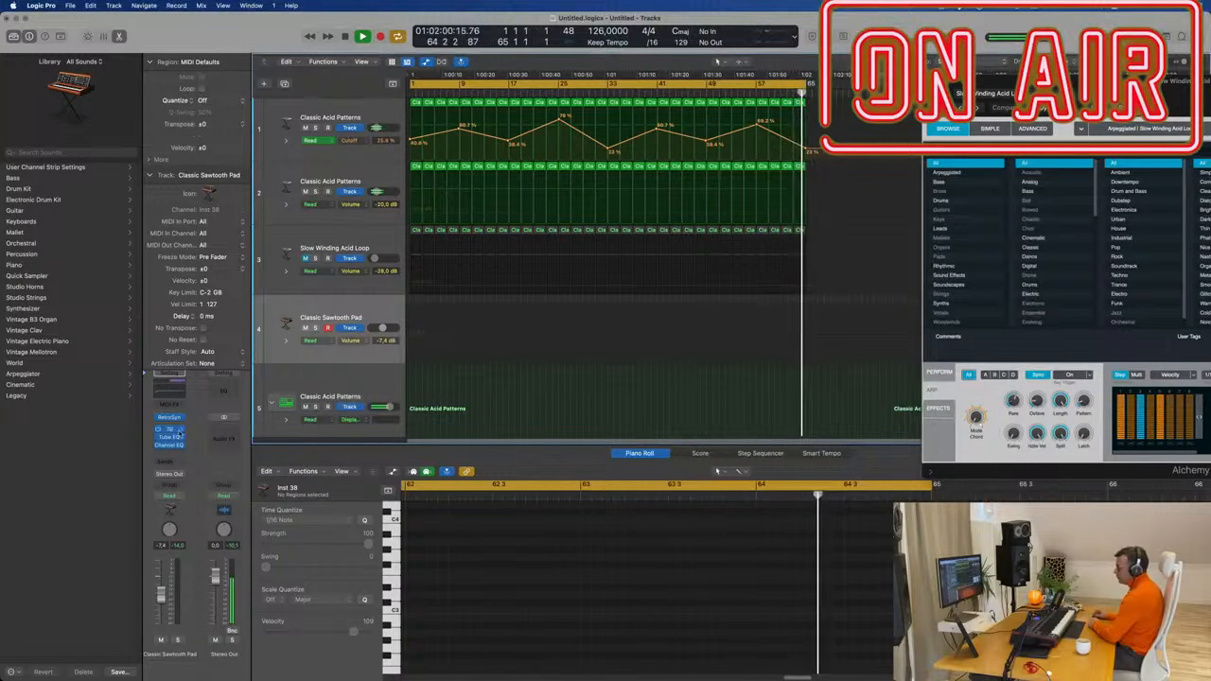
left_click(176, 417)
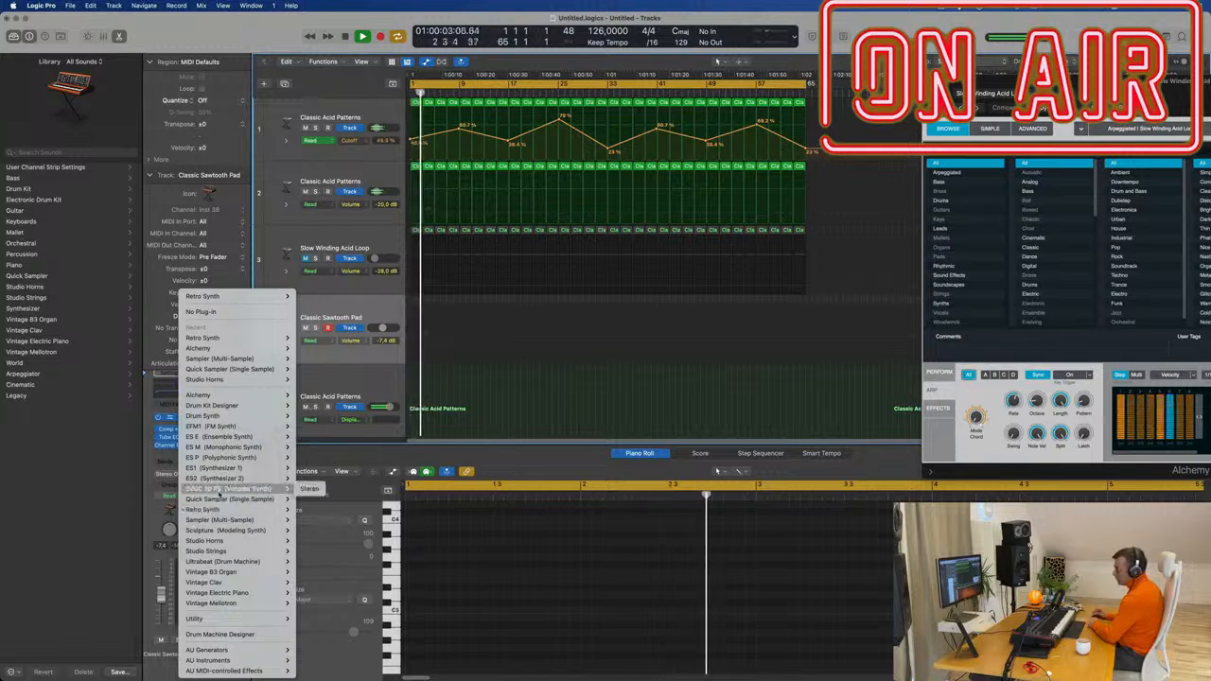
mouse_move(231, 584)
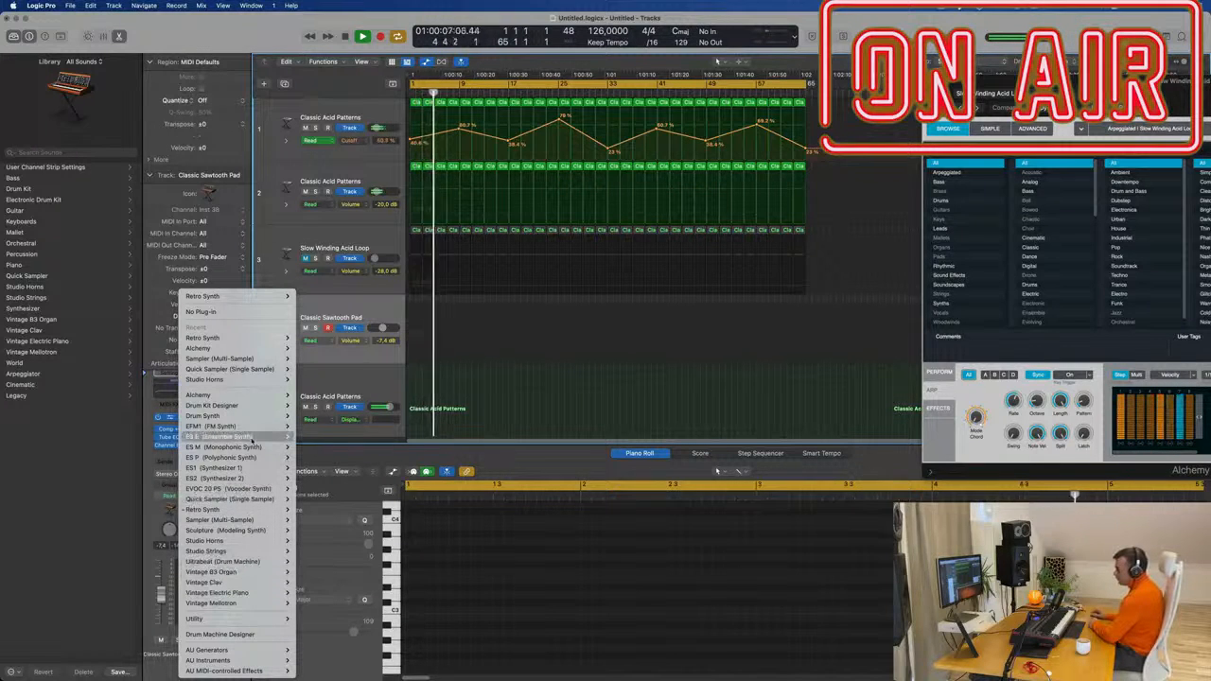
mouse_move(252, 394)
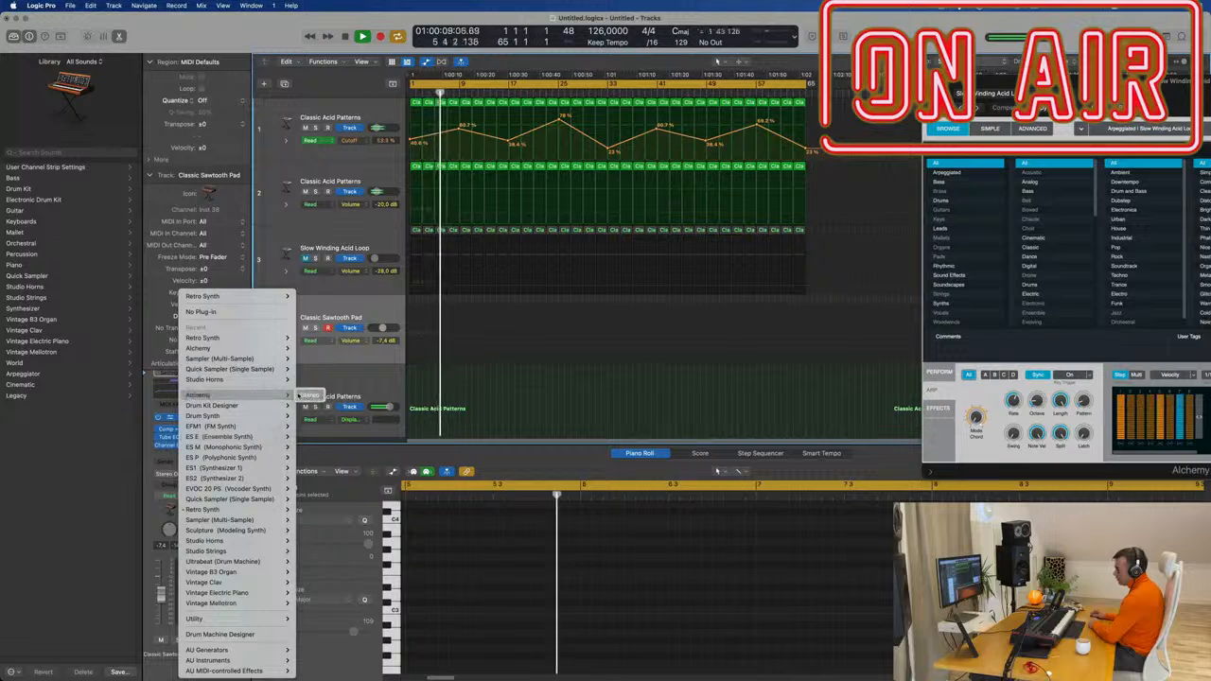
left_click(309, 395)
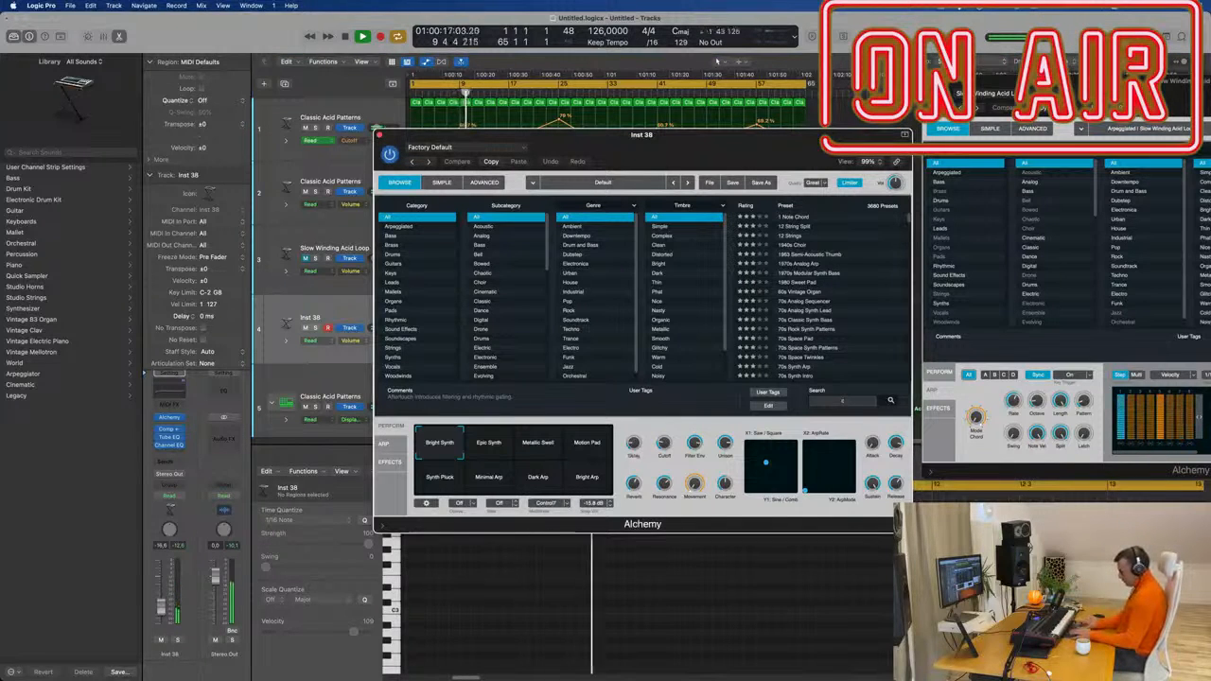
Search the Alchemy presets for "classic" and filter them to the Pads category.
type("classic")
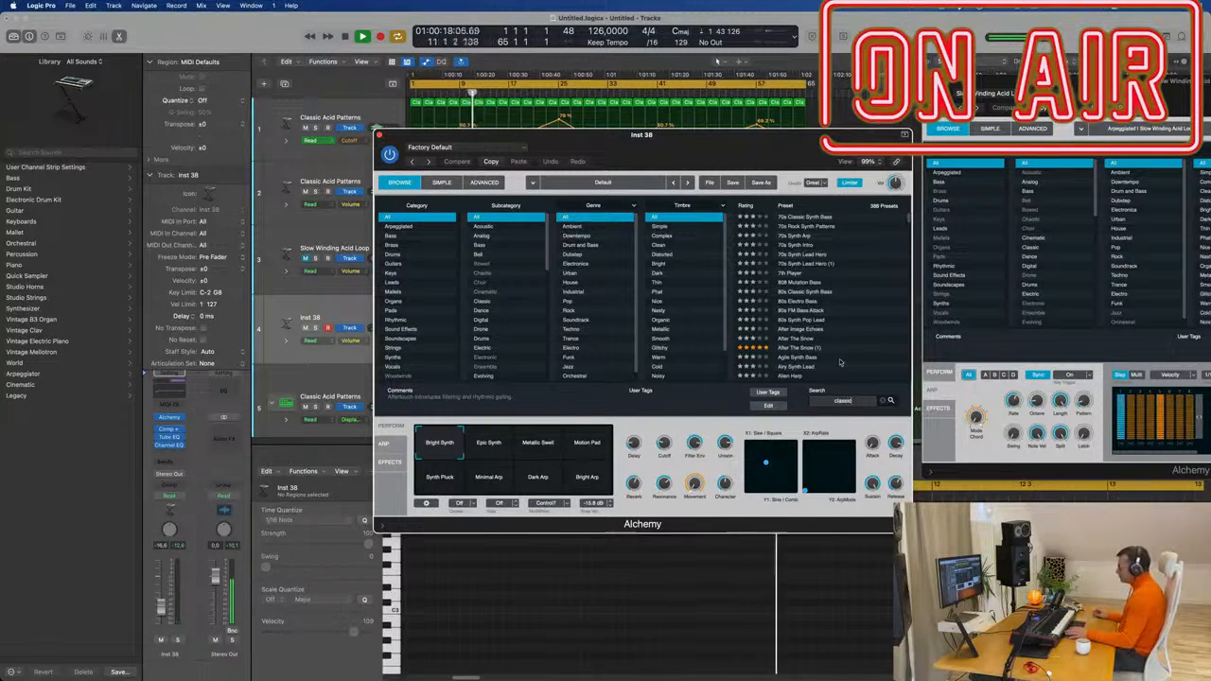
scroll(825, 303, "down", 5)
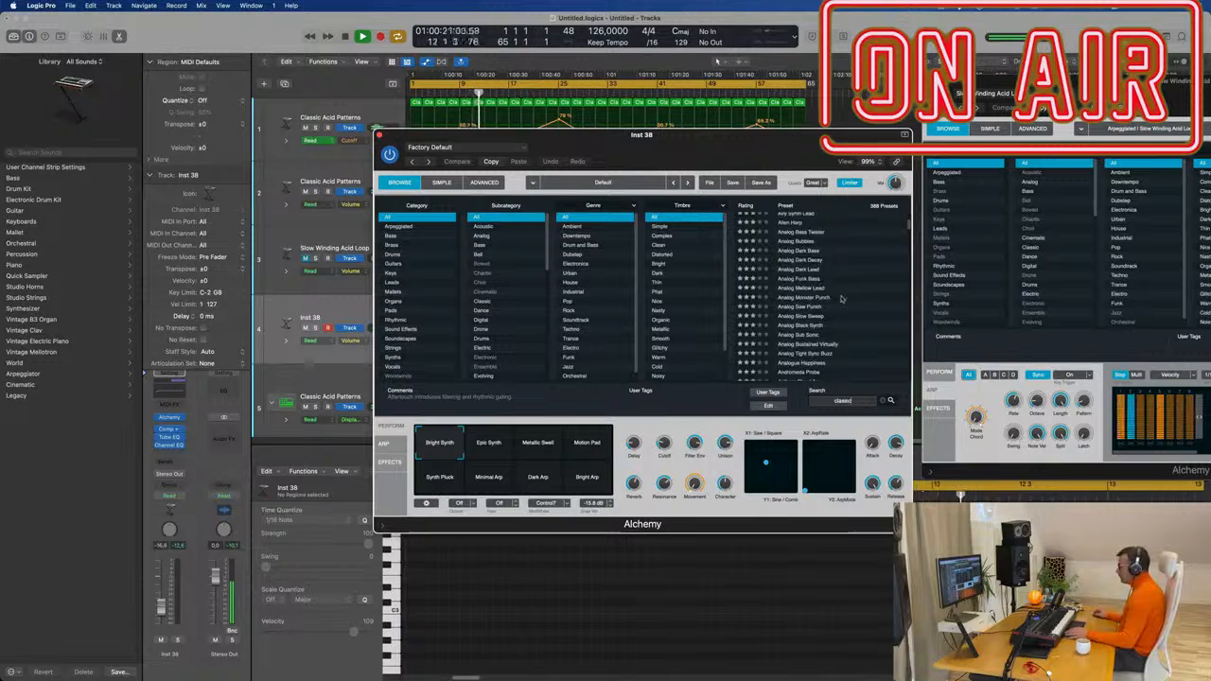
scroll(841, 299, "down", 8)
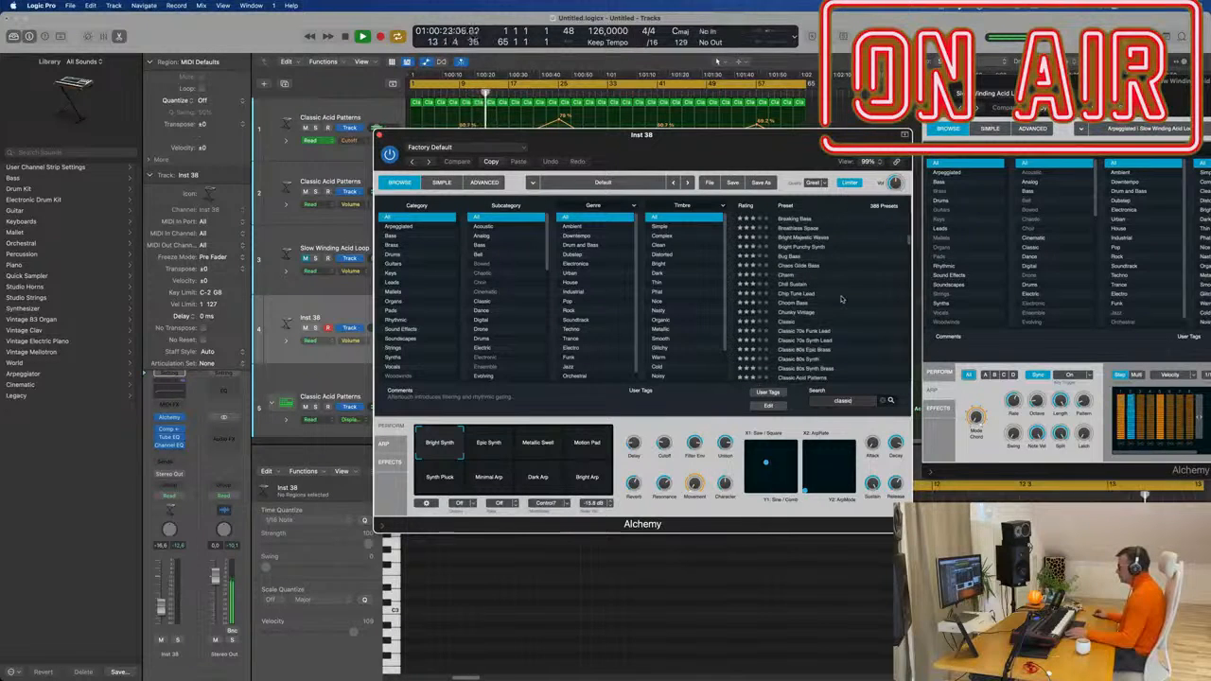
scroll(852, 350, "down", 8)
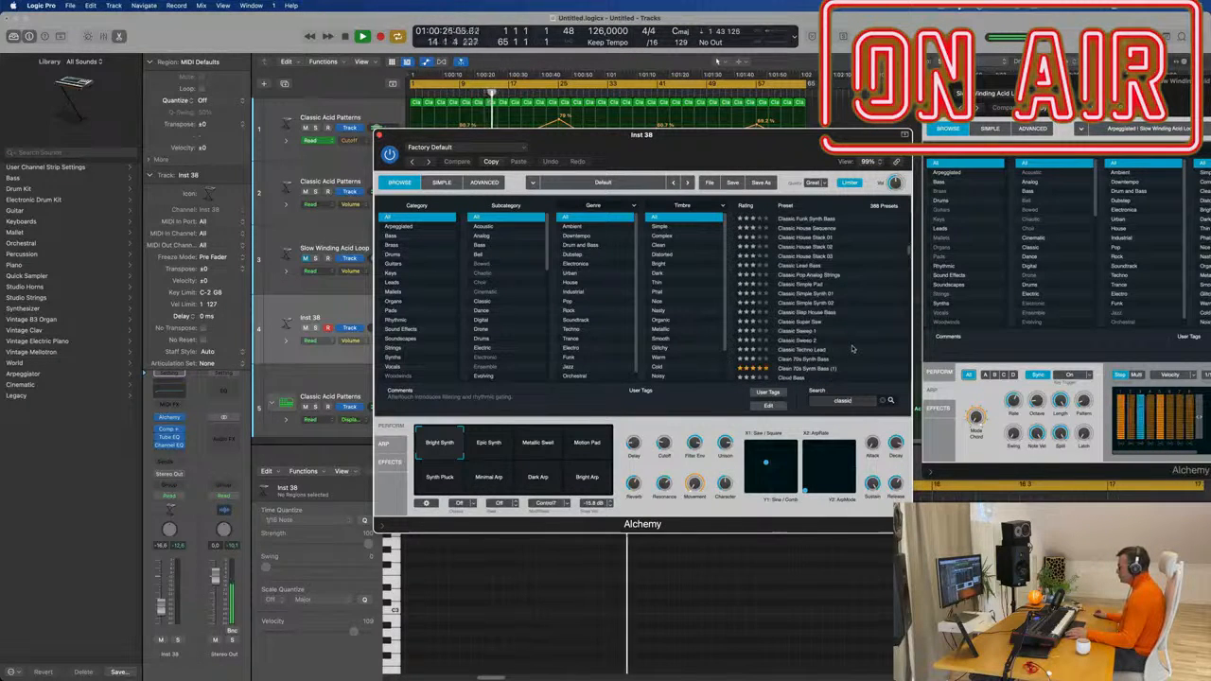
left_click(390, 311)
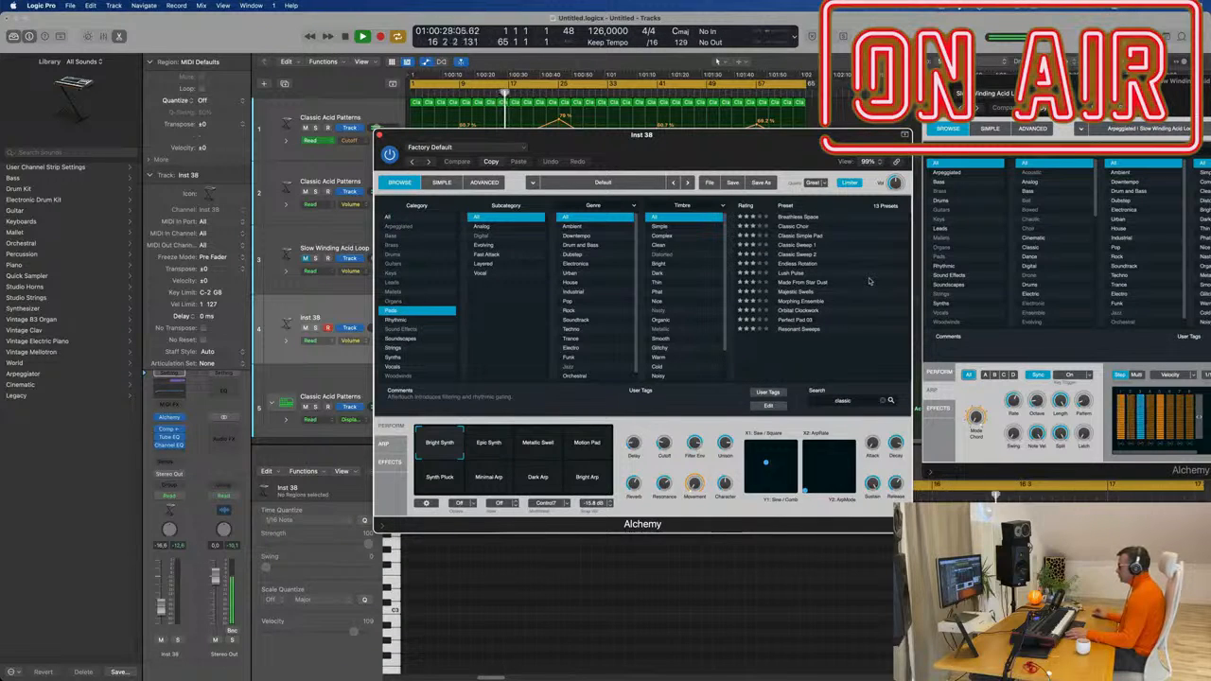
Audition the Alchemy presets Classic Sweep 1 and Breathless Space, raising the track volume for the first one.
left_click(800, 247)
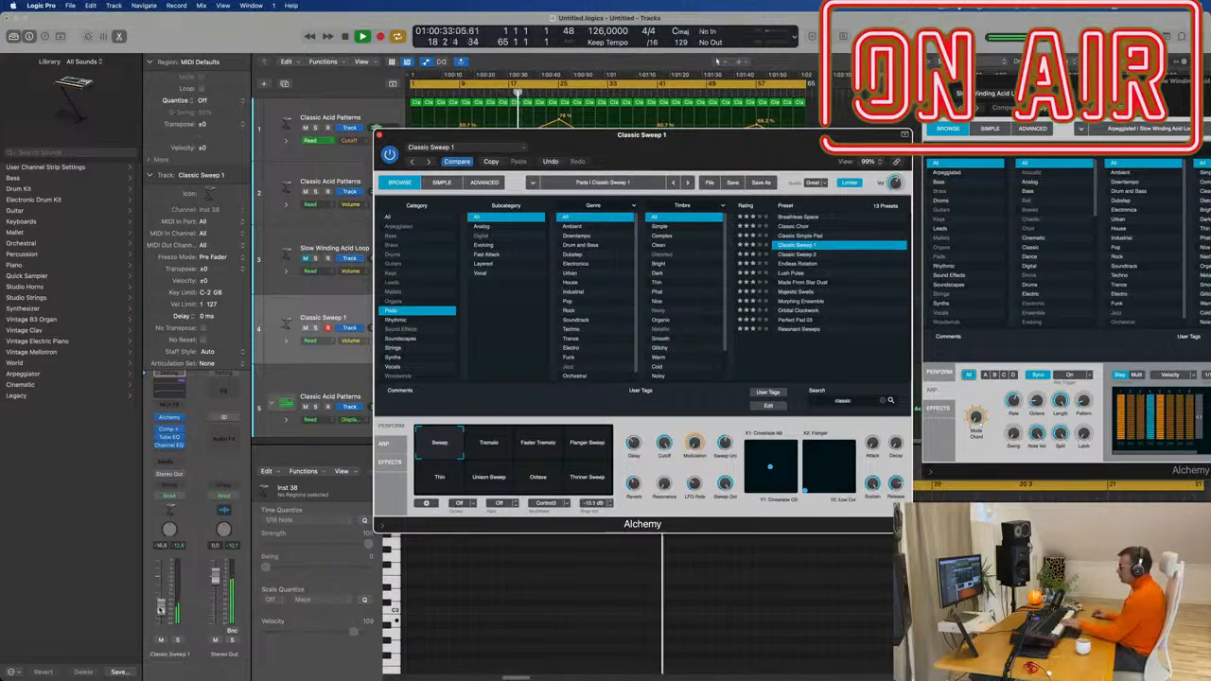
left_click_drag(161, 609, 162, 596)
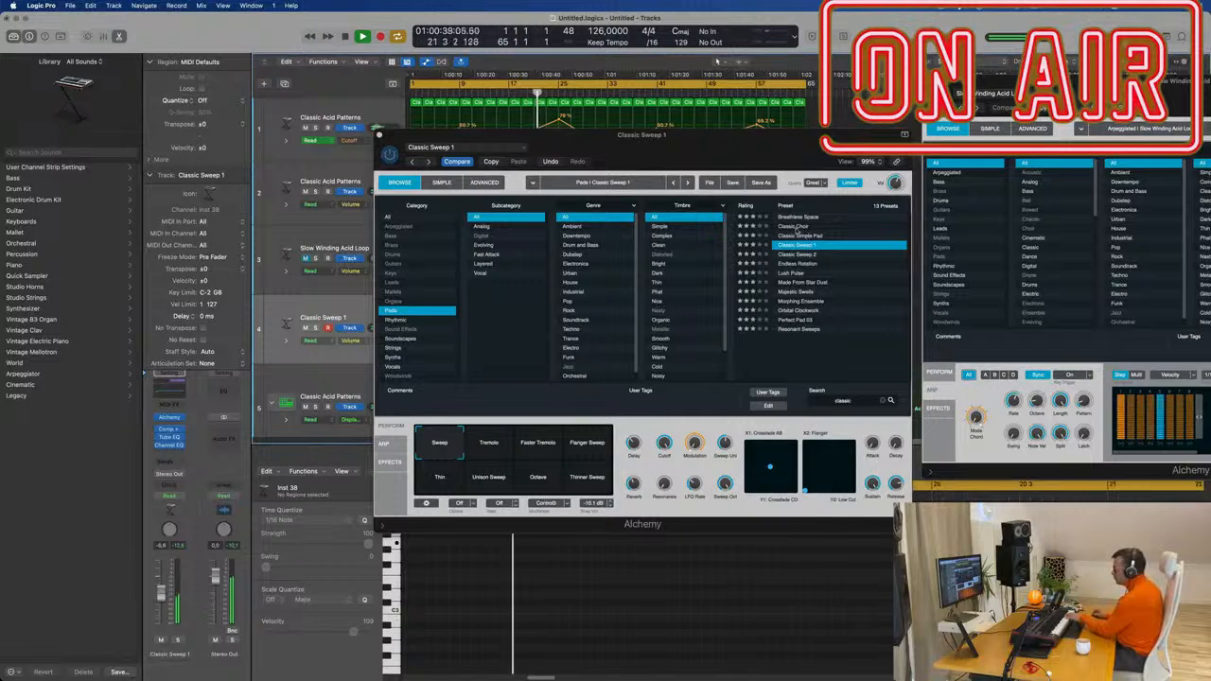
left_click(798, 216)
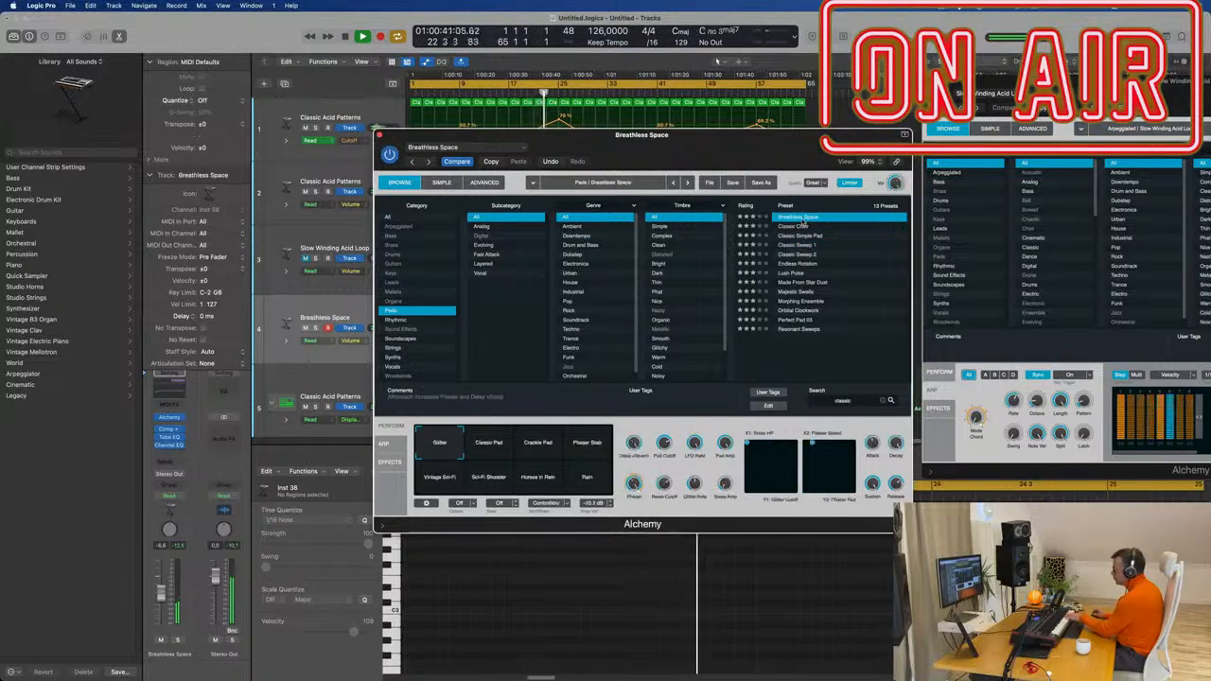
Load the Lush Pulse preset in Alchemy and lower the track volume.
left_click(797, 274)
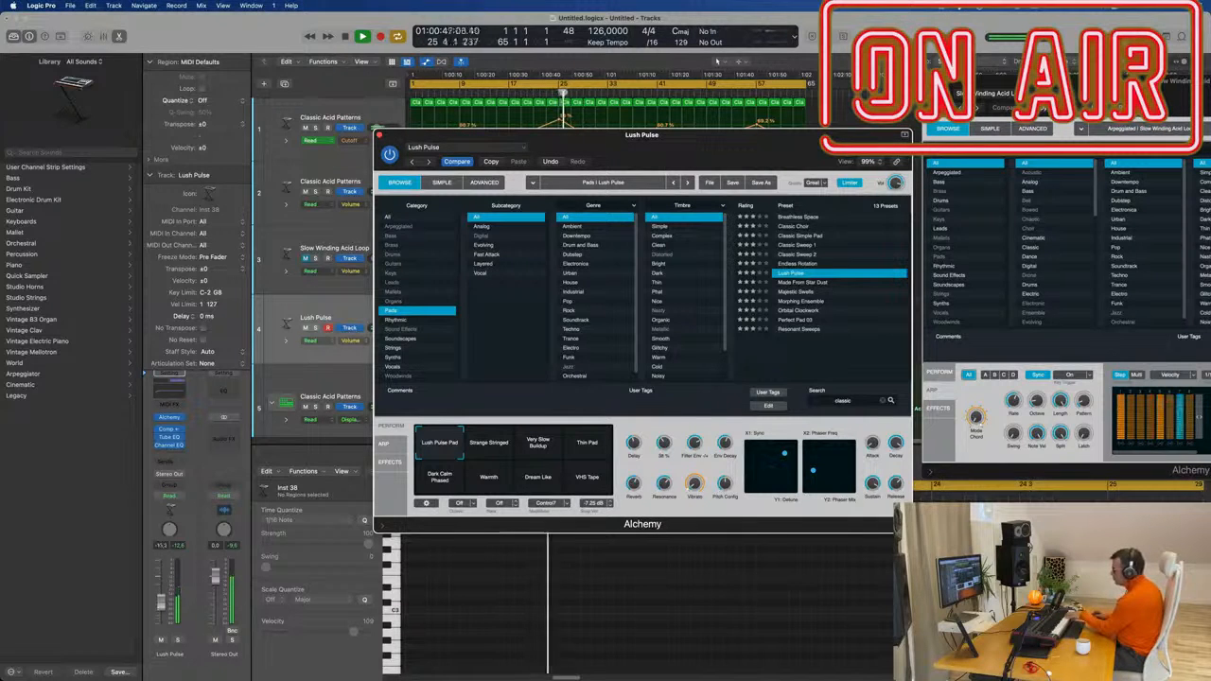
left_click_drag(160, 611, 159, 615)
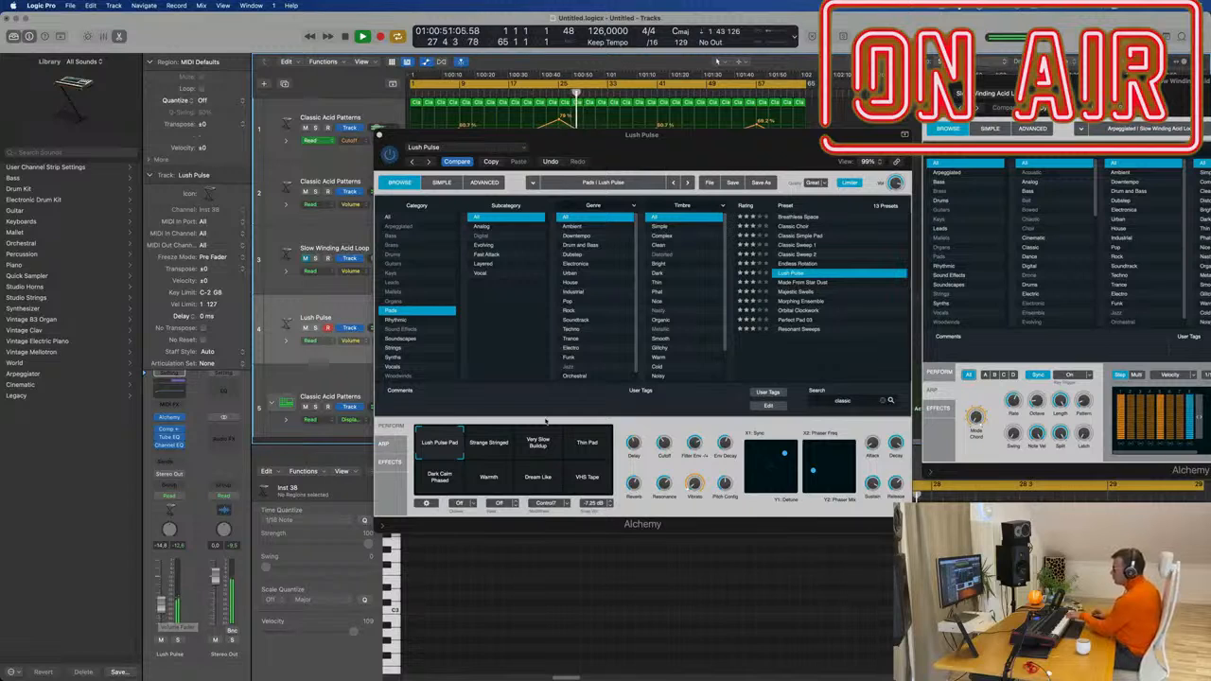
Try the Strange Stringed, Very Slow Buildup and Thin Pad performance variations of Lush Pulse.
left_click(485, 457)
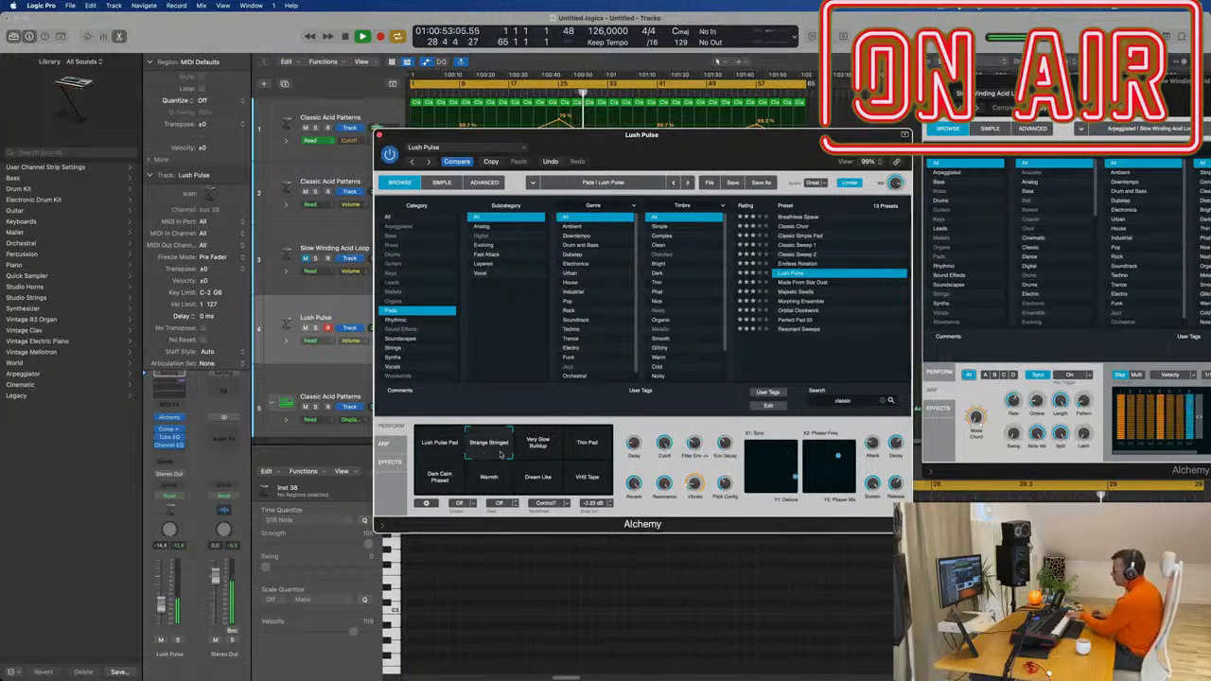
left_click(534, 452)
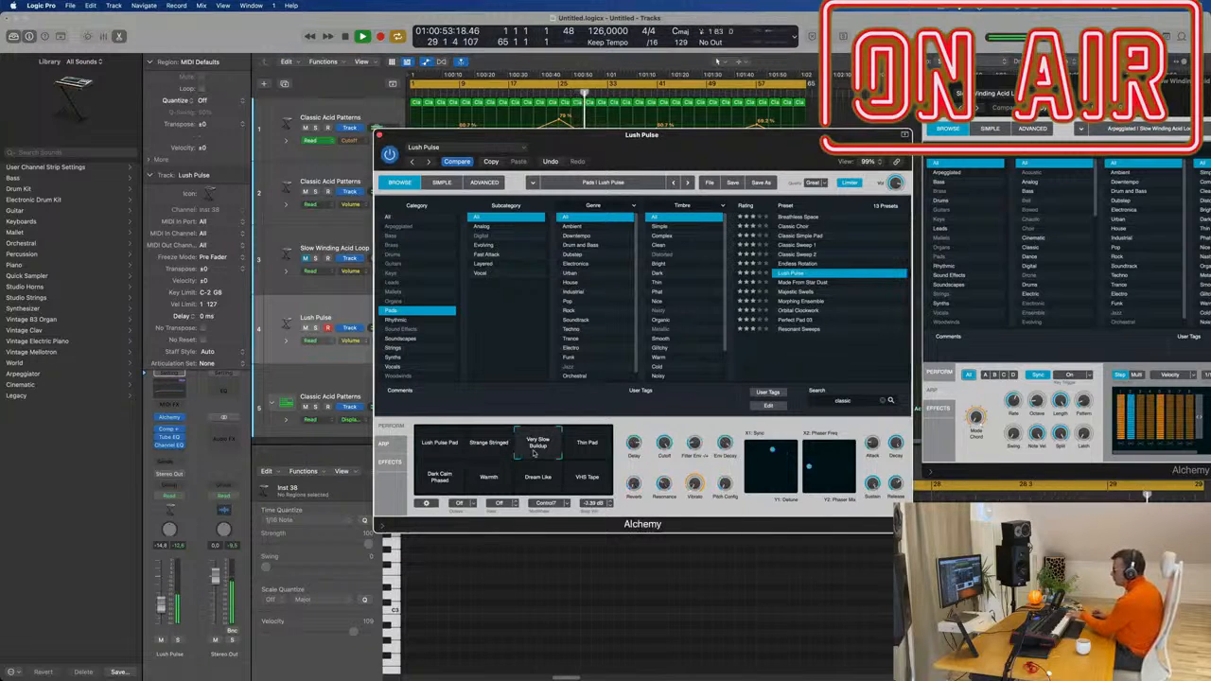
left_click(587, 447)
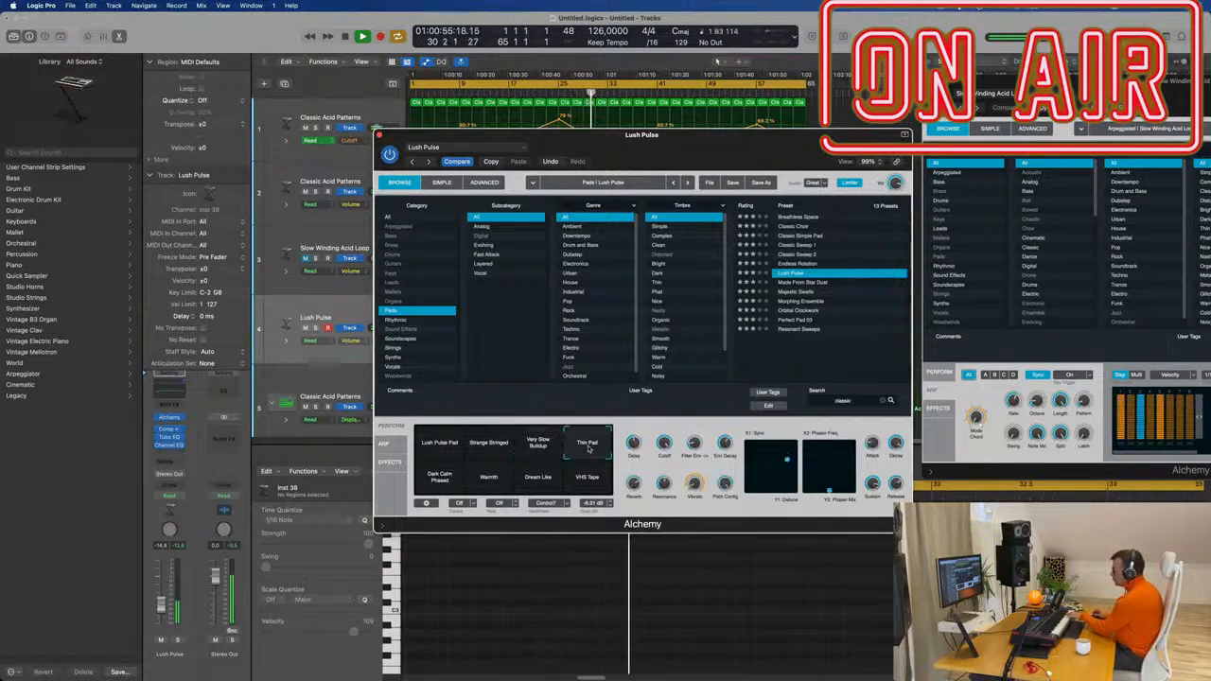
Select the Morphing Ensemble preset briefly and load Perfect Pad 03 instead.
left_click(803, 301)
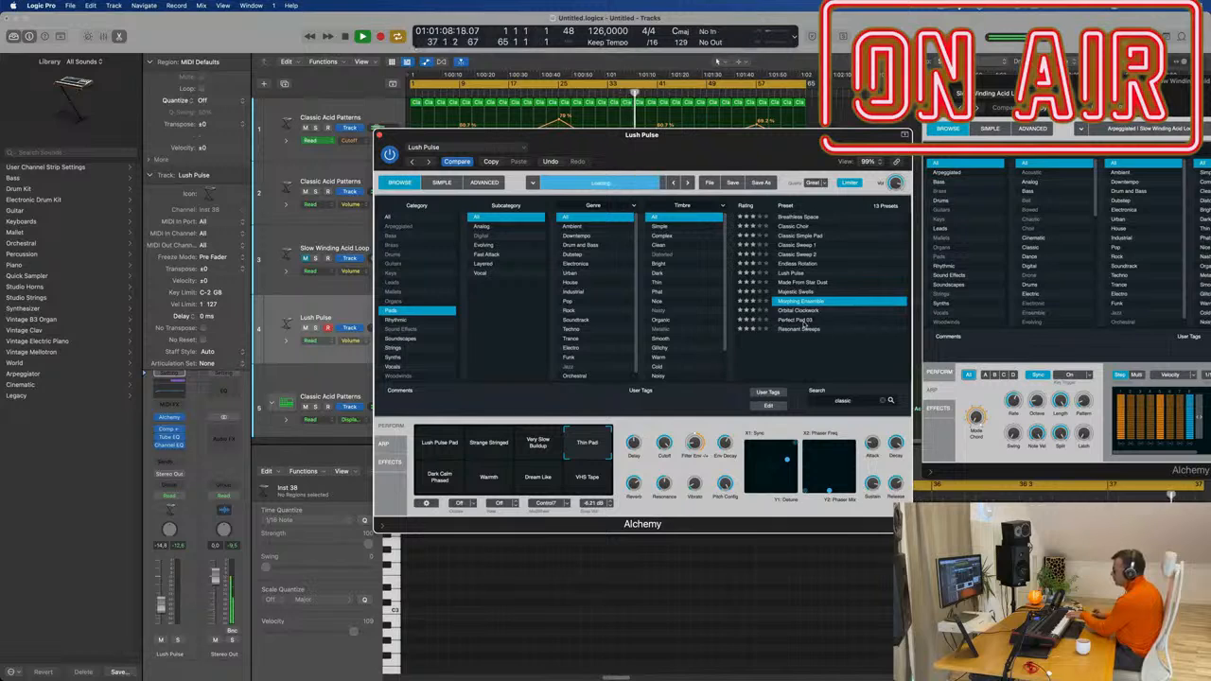
left_click(803, 321)
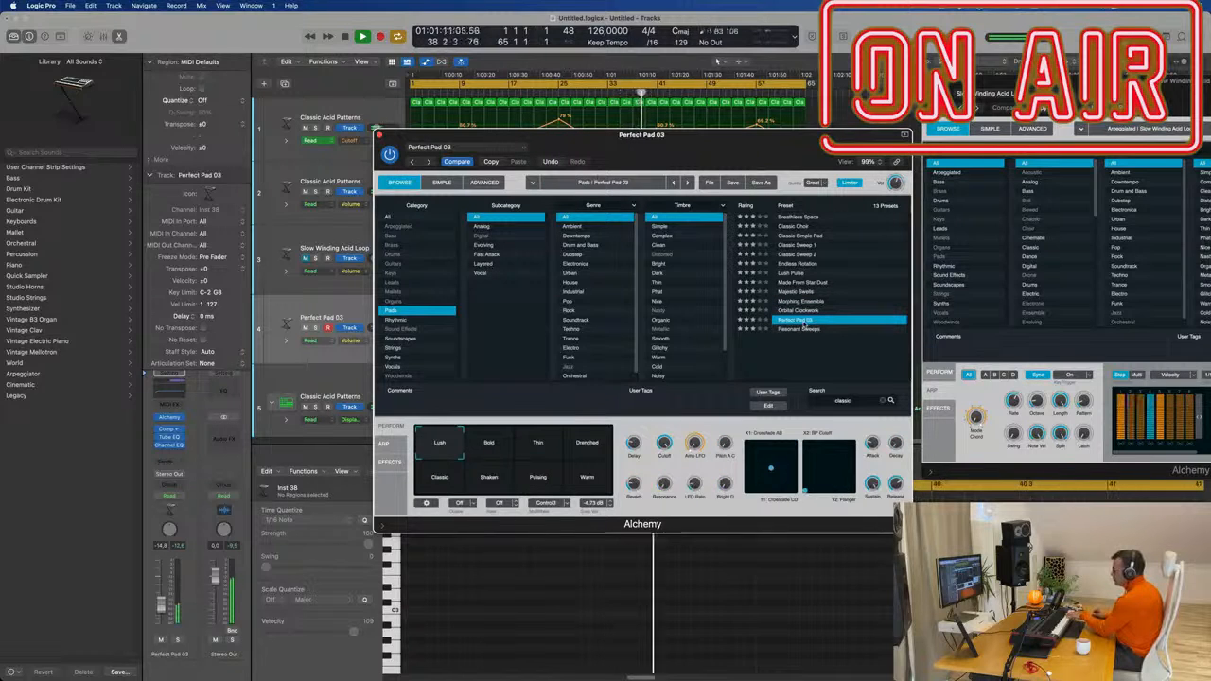
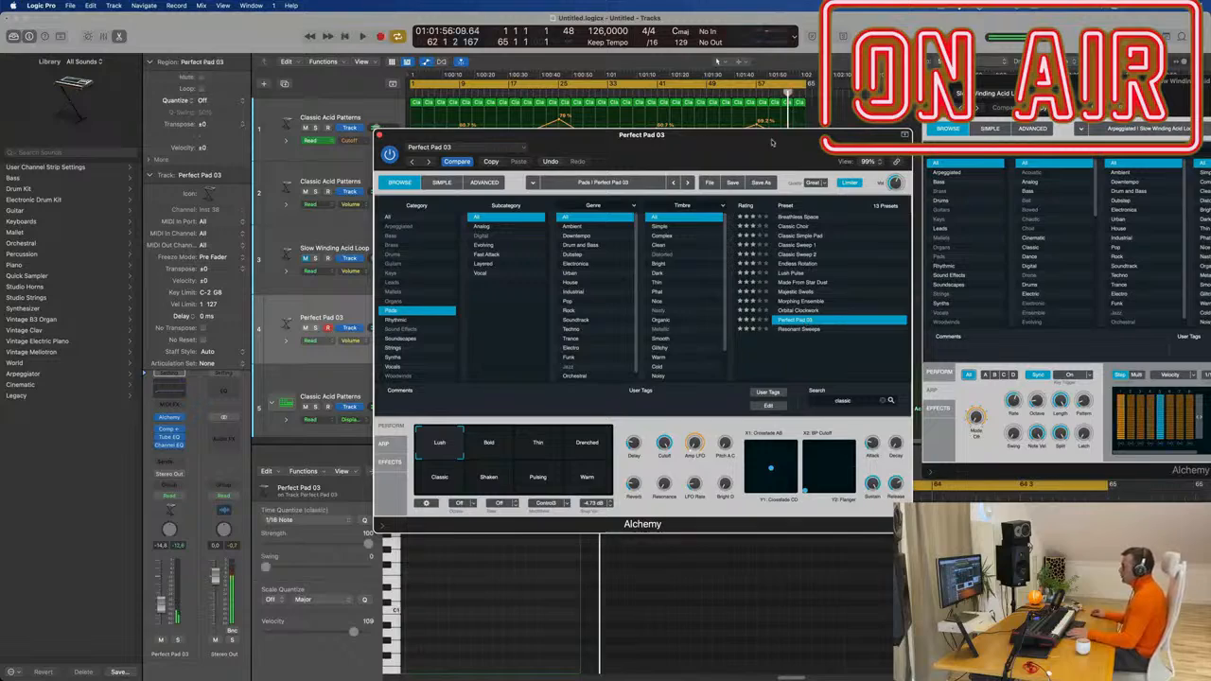
Move the recorded Perfect Pad 03 region to bar 1 and show its notes in the Piano Roll.
left_click_drag(771, 141, 848, 194)
left_click_drag(774, 315, 435, 315)
key("p")
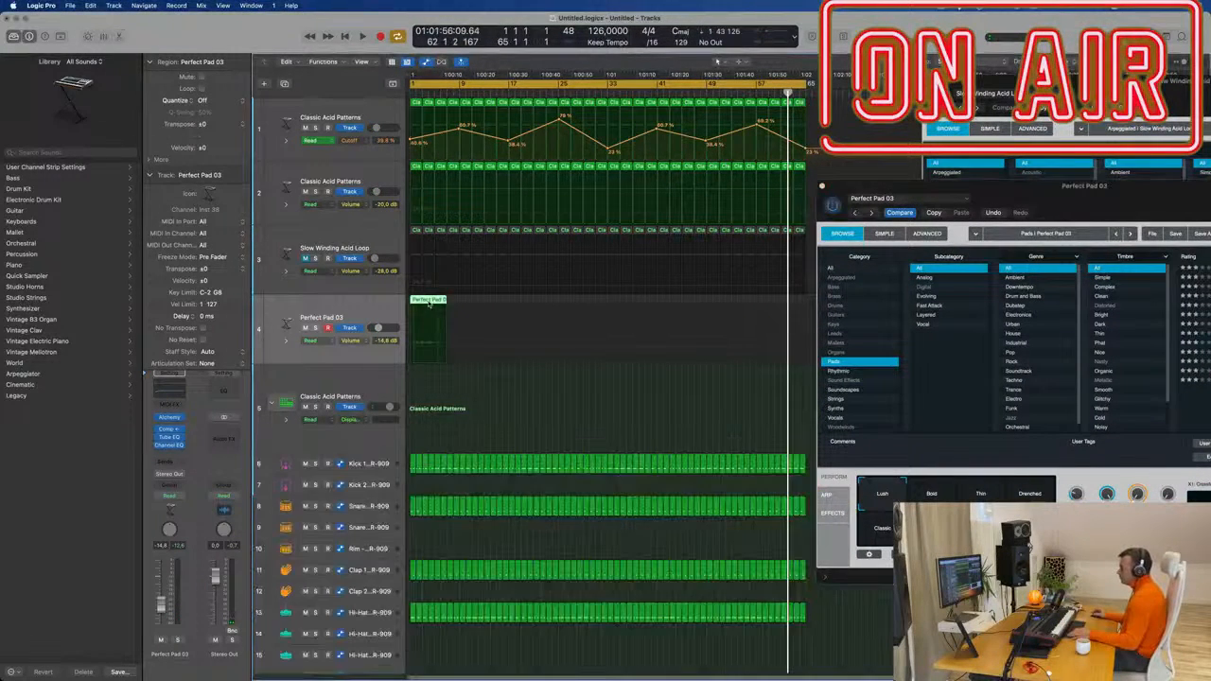
key("p")
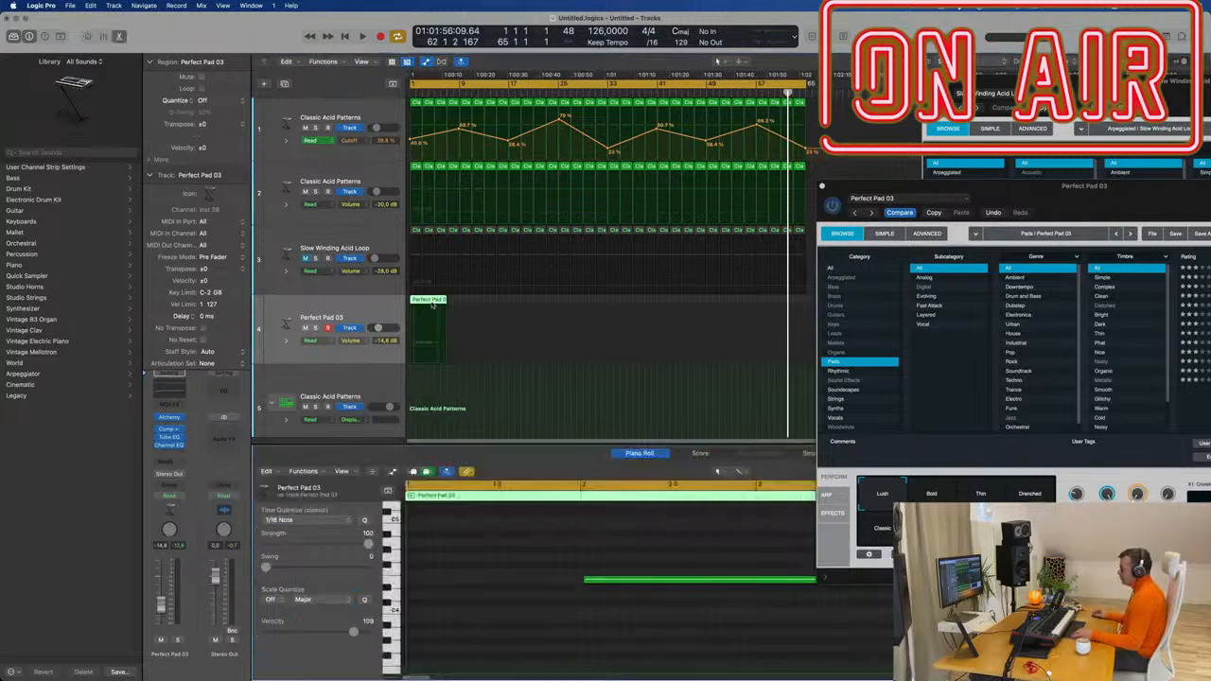
key("super+Left")
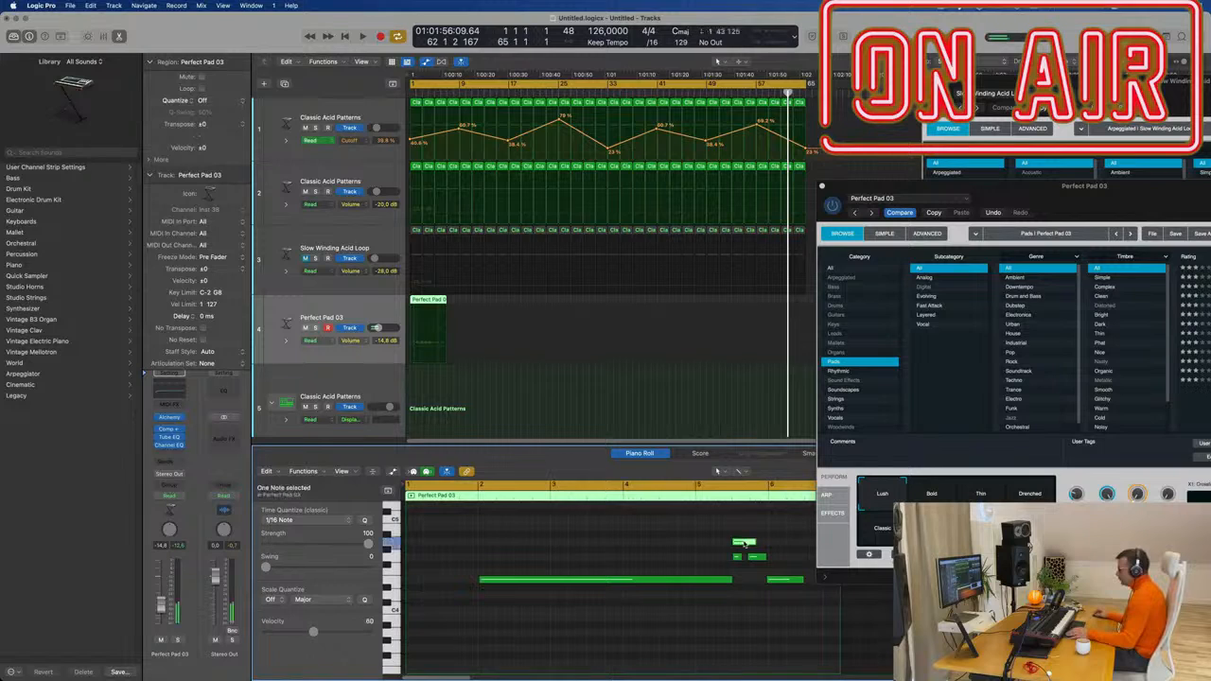
Clean up the phrase ending by delaying and shortening the highest note, deleting the extra G4 and second low note, and lengthening the first G4.
left_click_drag(745, 543, 764, 544)
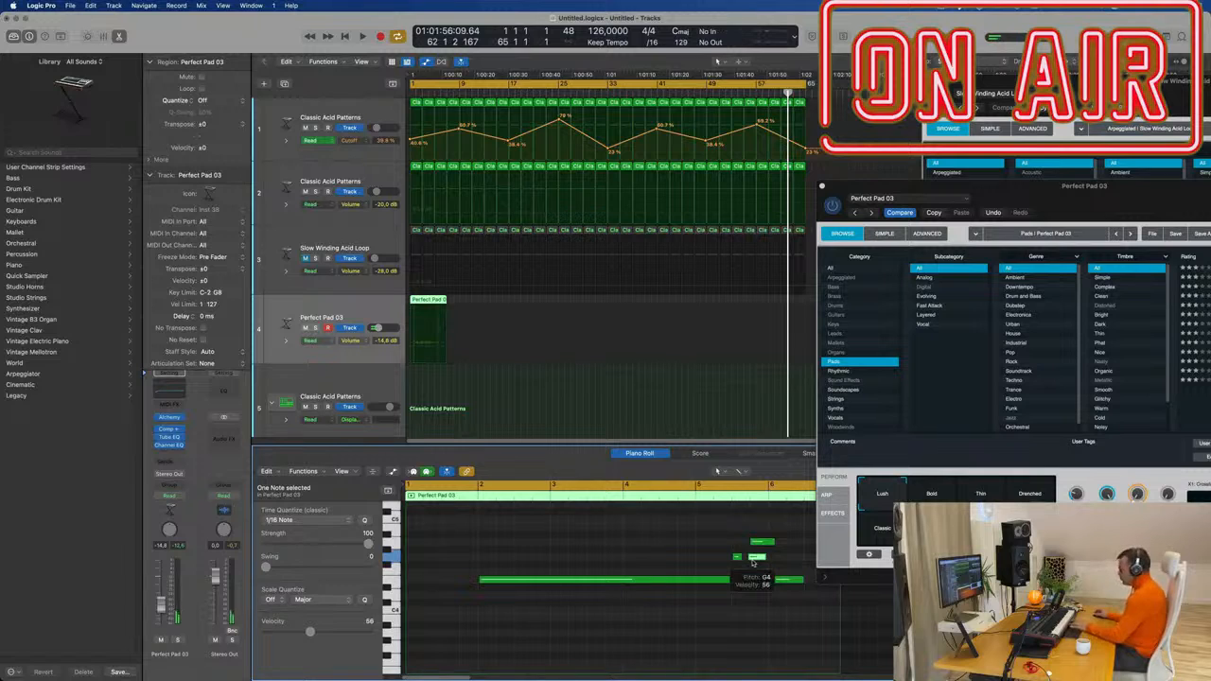
left_click_drag(754, 564, 756, 546)
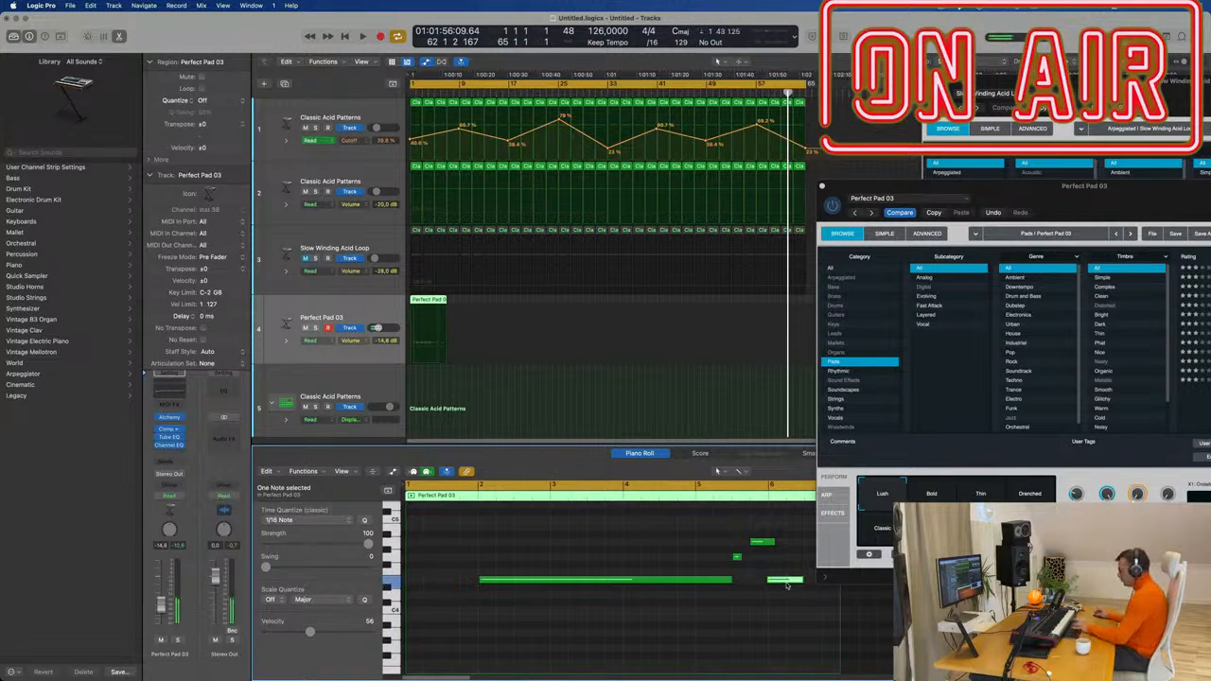
left_click_drag(768, 541, 746, 559)
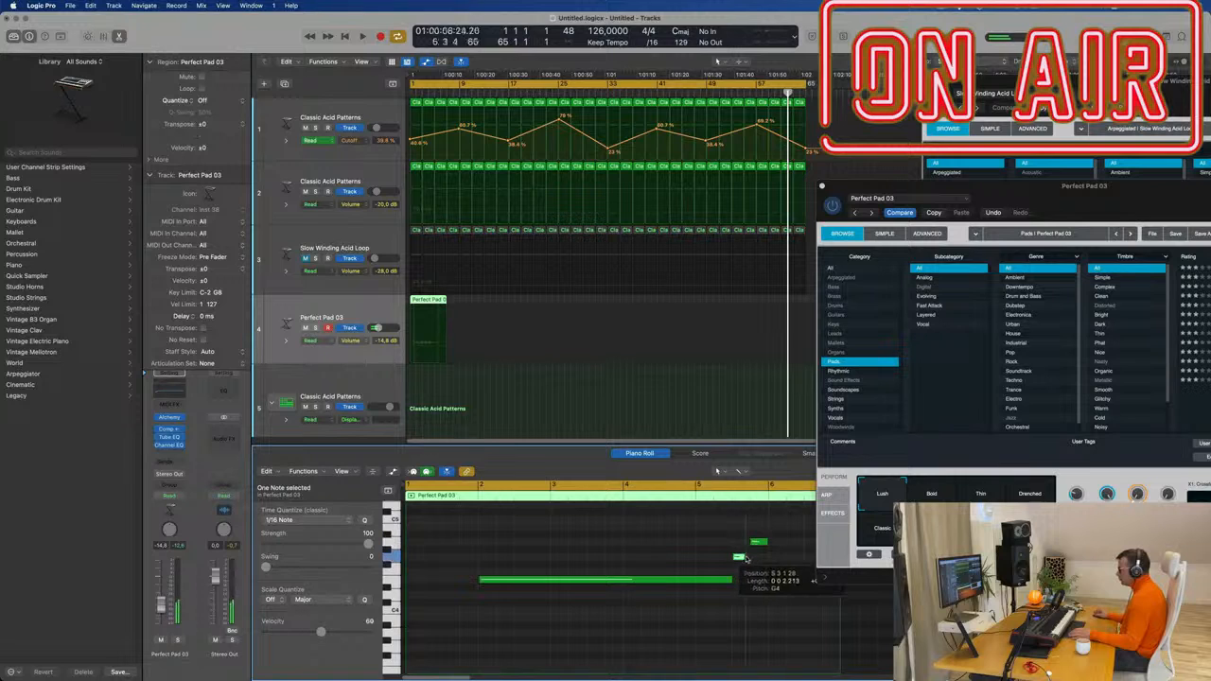
Shift all the pad notes together so the long note starts at bar 1, and play the arrangement.
key("super+Left")
key("super+a")
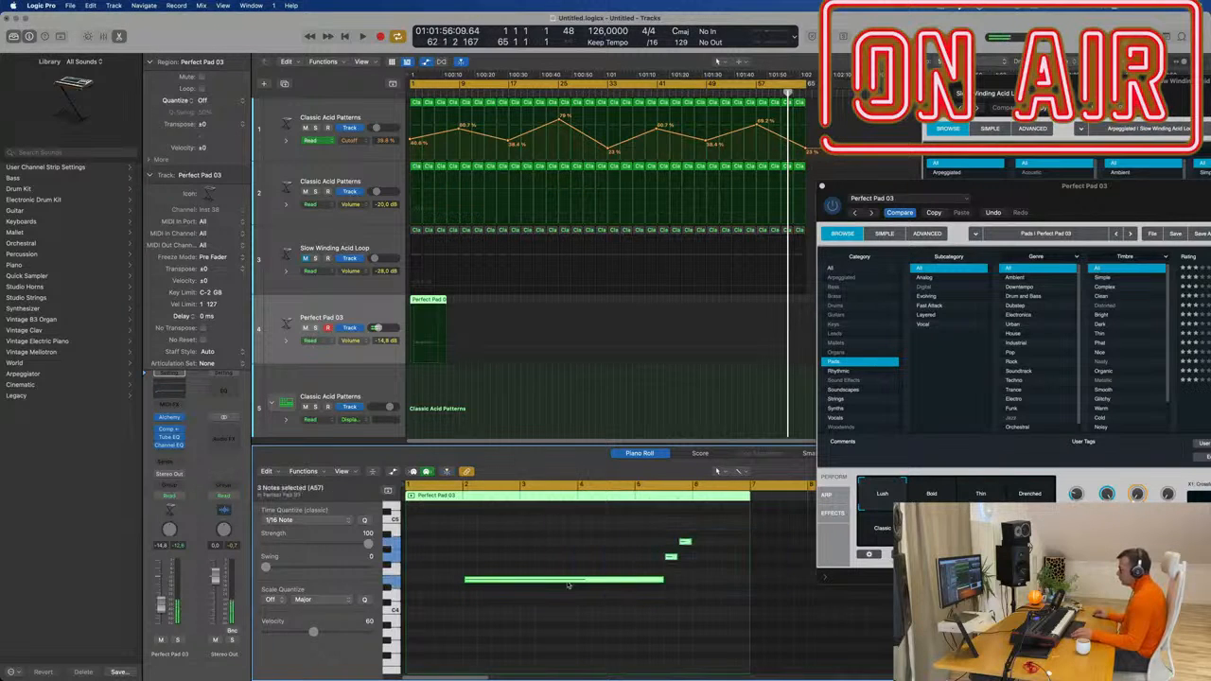
left_click_drag(524, 581, 468, 582)
key("space")
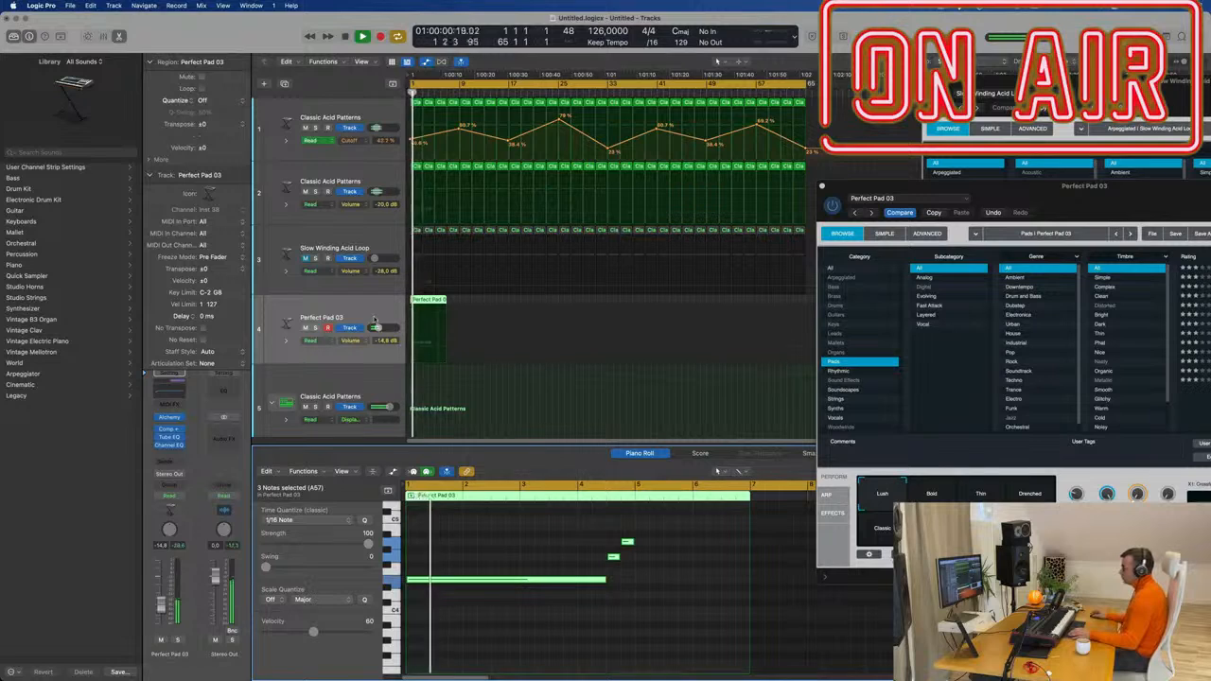
Audition the Drenched, Thin, Bold, Shaken, Classic, Pulsing and Warm variations of Perfect Pad 03 and return to Lush.
left_click_drag(993, 186, 847, 133)
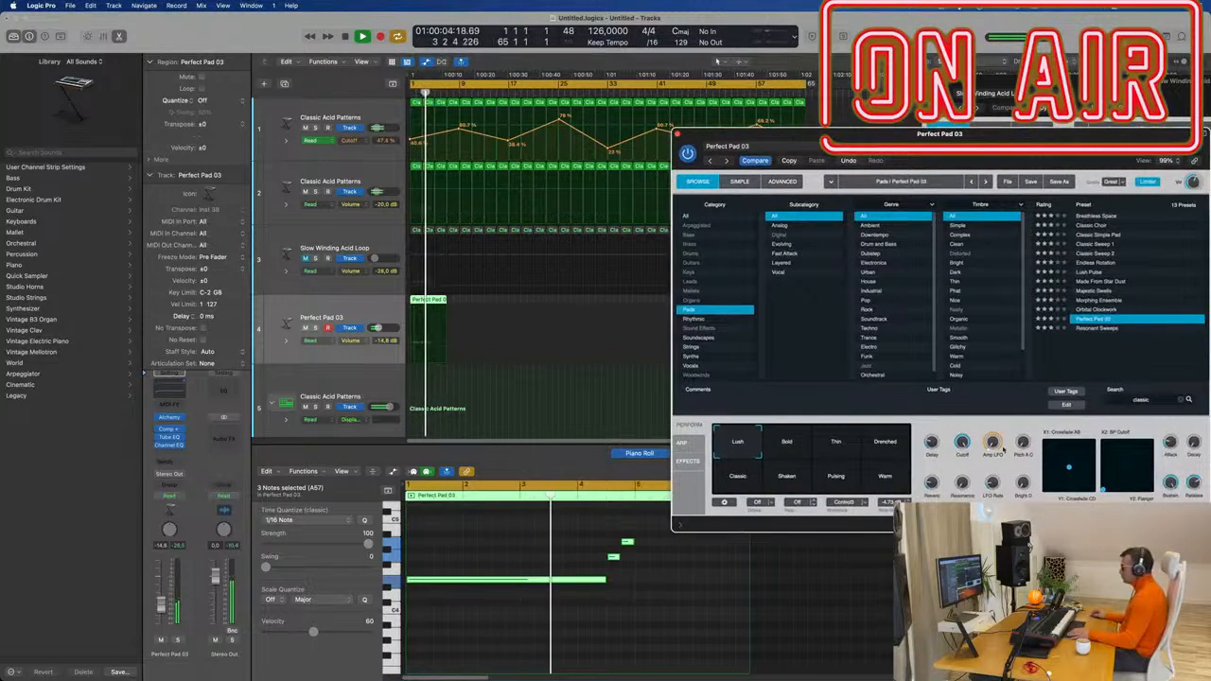
left_click(885, 450)
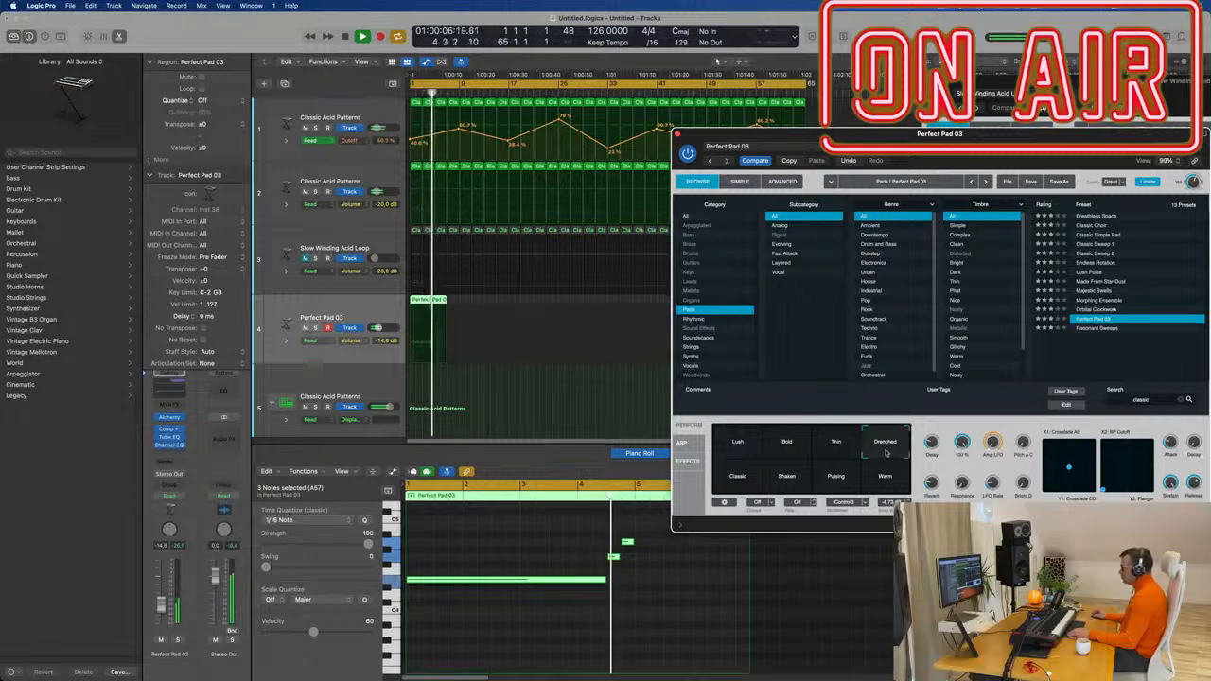
left_click(821, 450)
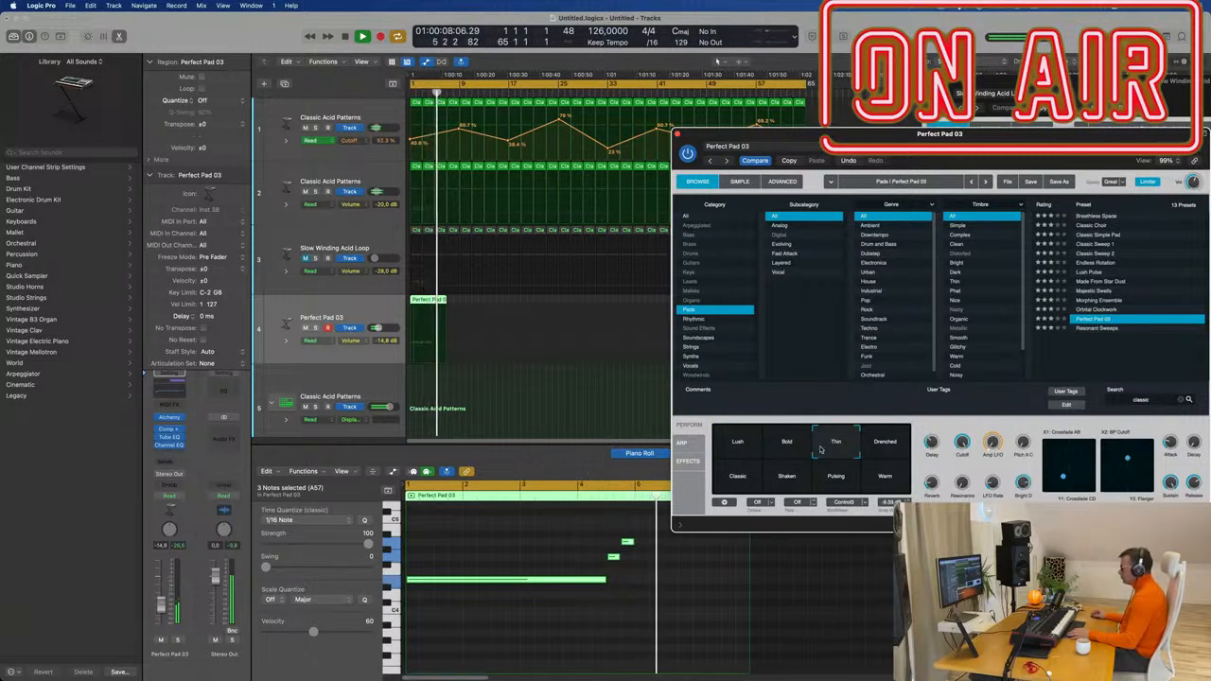
left_click(754, 444)
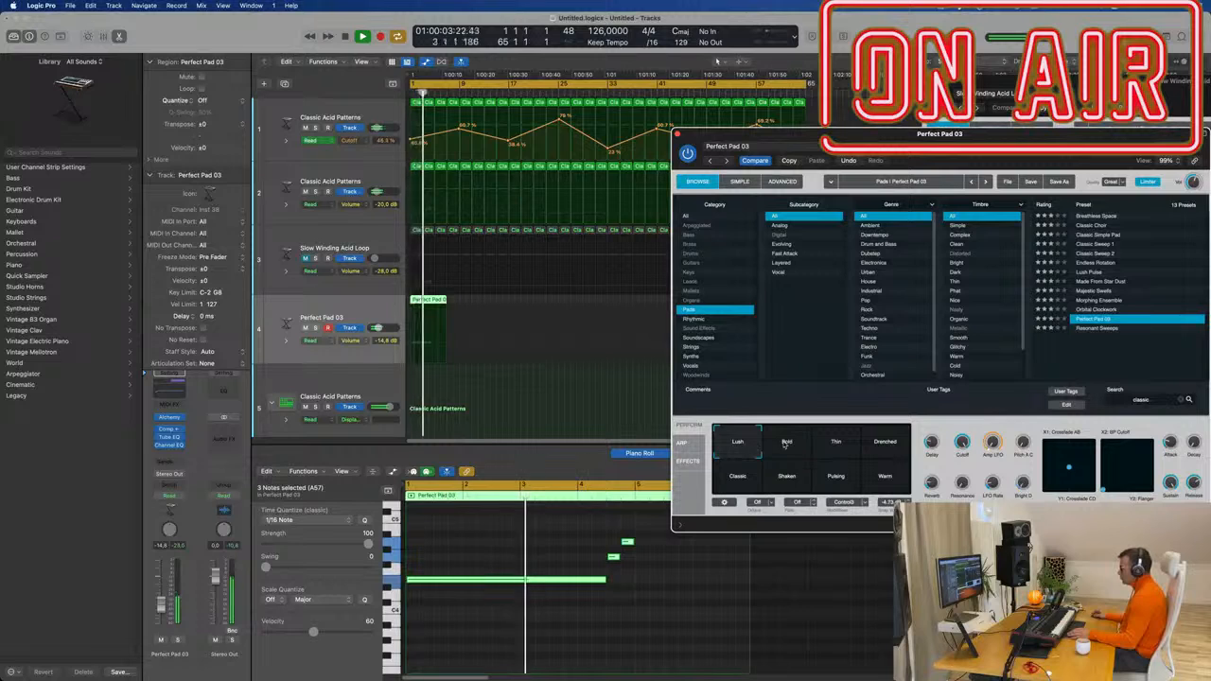
left_click(786, 443)
left_click(785, 477)
left_click(729, 481)
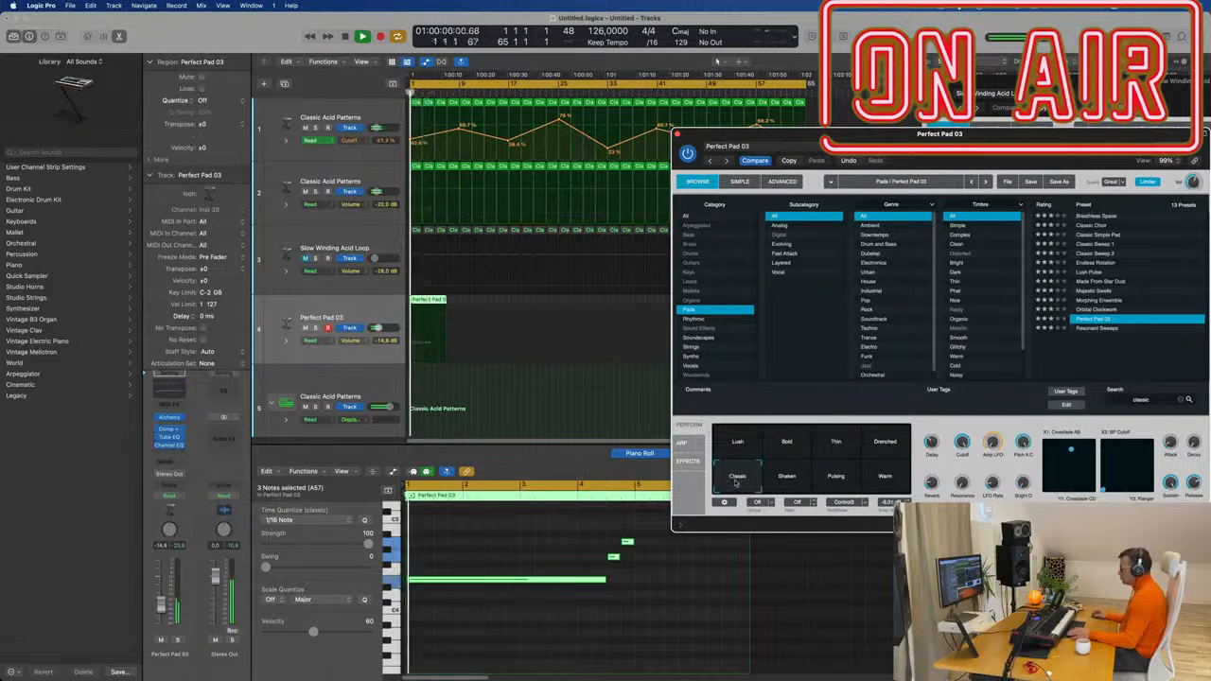
left_click(835, 479)
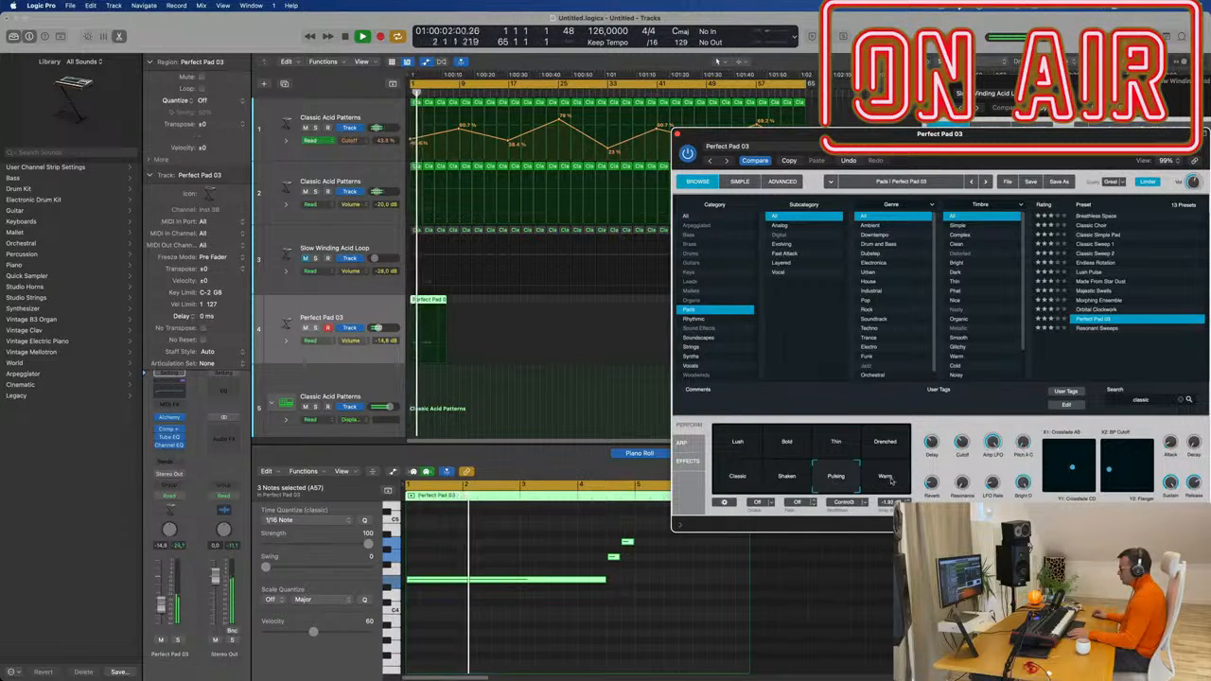
left_click(887, 477)
left_click(737, 476)
left_click(737, 442)
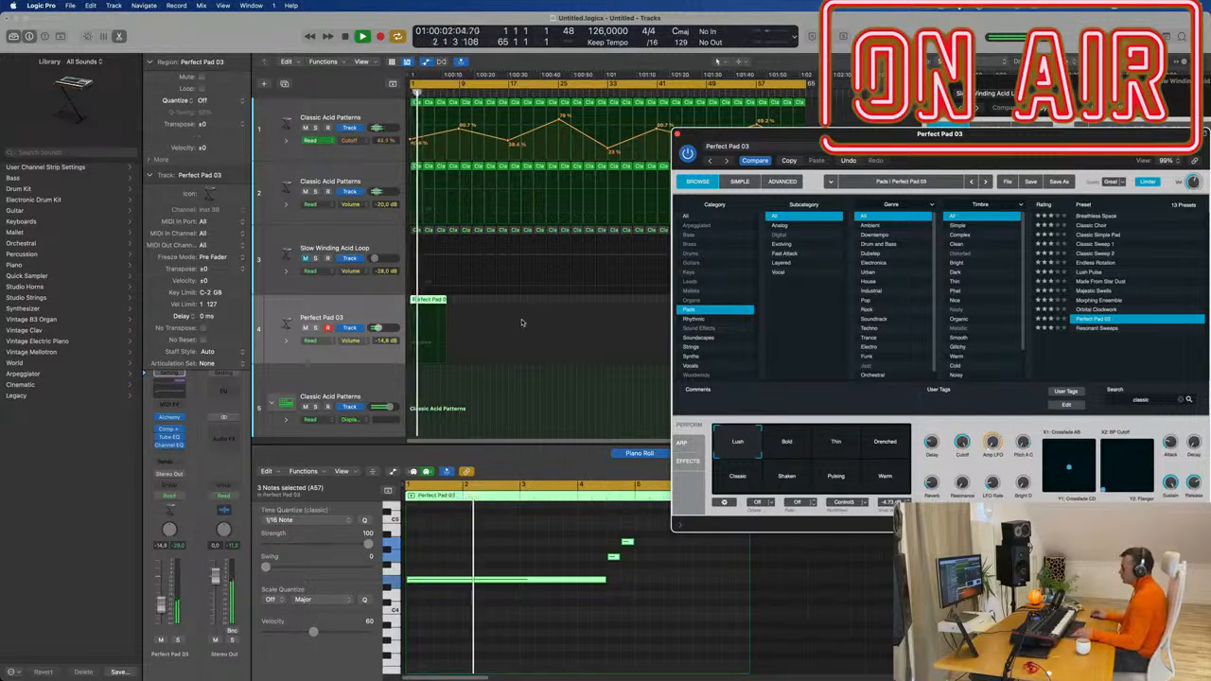
Trim the end of the pad region to bar 5 so it lasts four bars, and move Alchemy clear of the track.
key("super+Right")
key("super+Right")
key("super+Right")
key("super+Right")
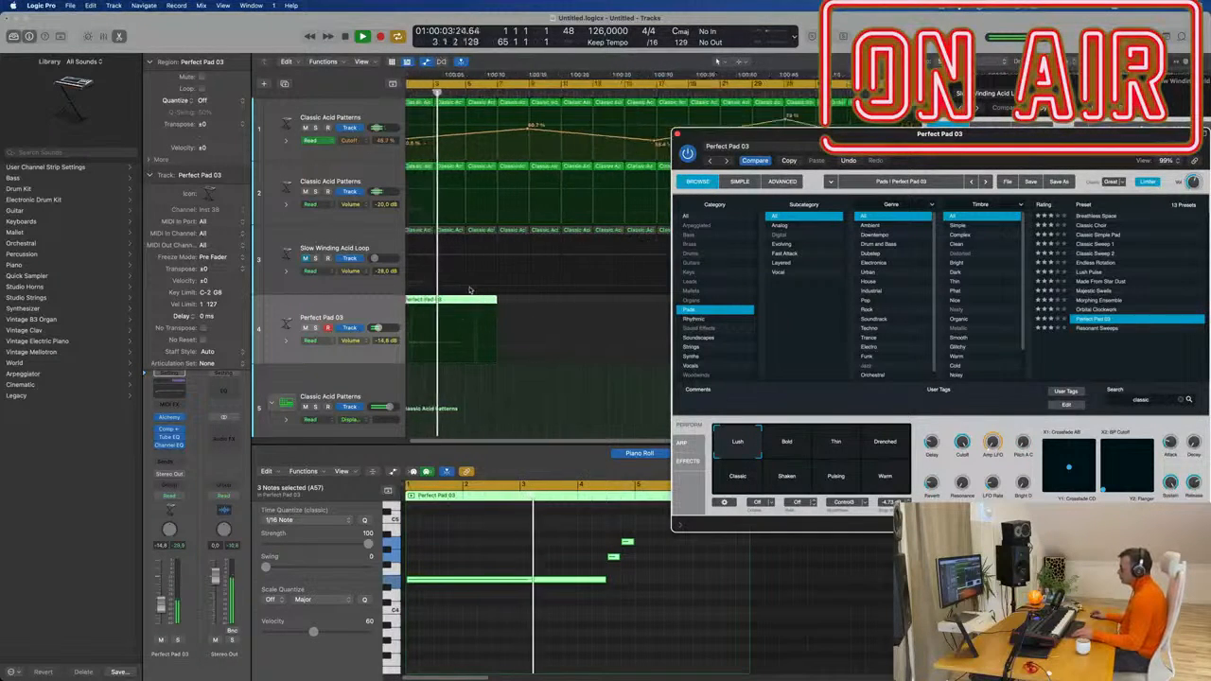
left_click_drag(491, 303, 431, 303)
left_click_drag(738, 134, 483, 395)
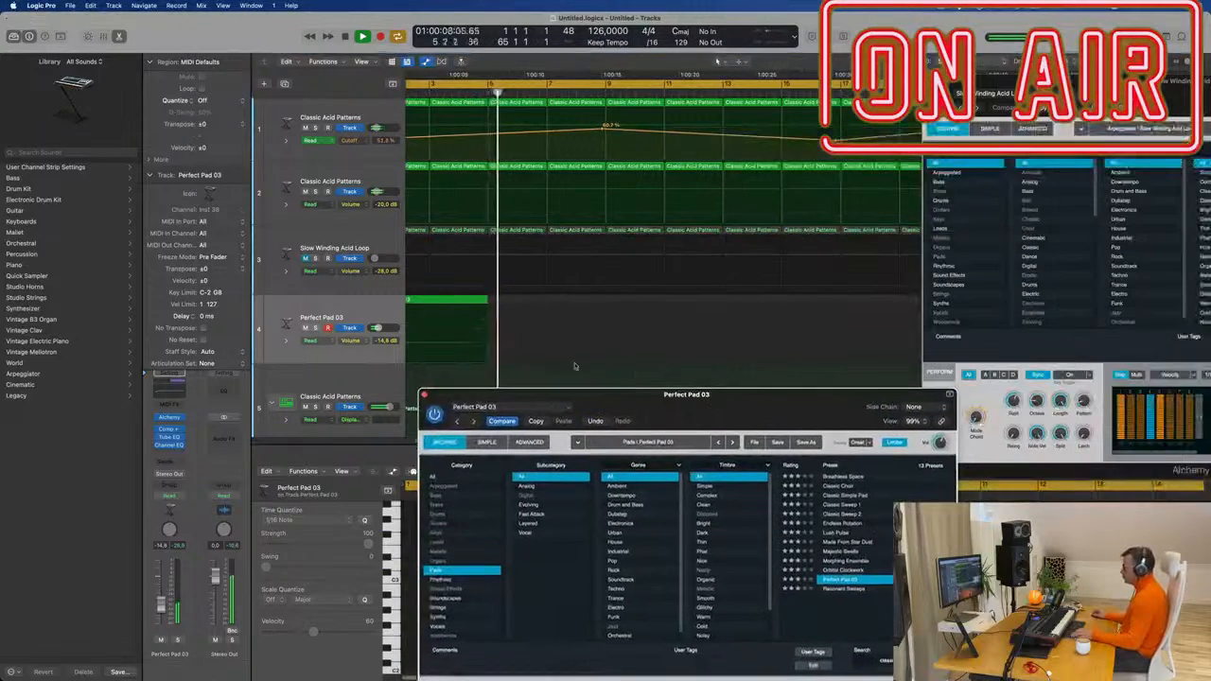
Repeat the four-bar pad region along track 4 up to bar 65 and close its Alchemy window.
left_click(457, 301)
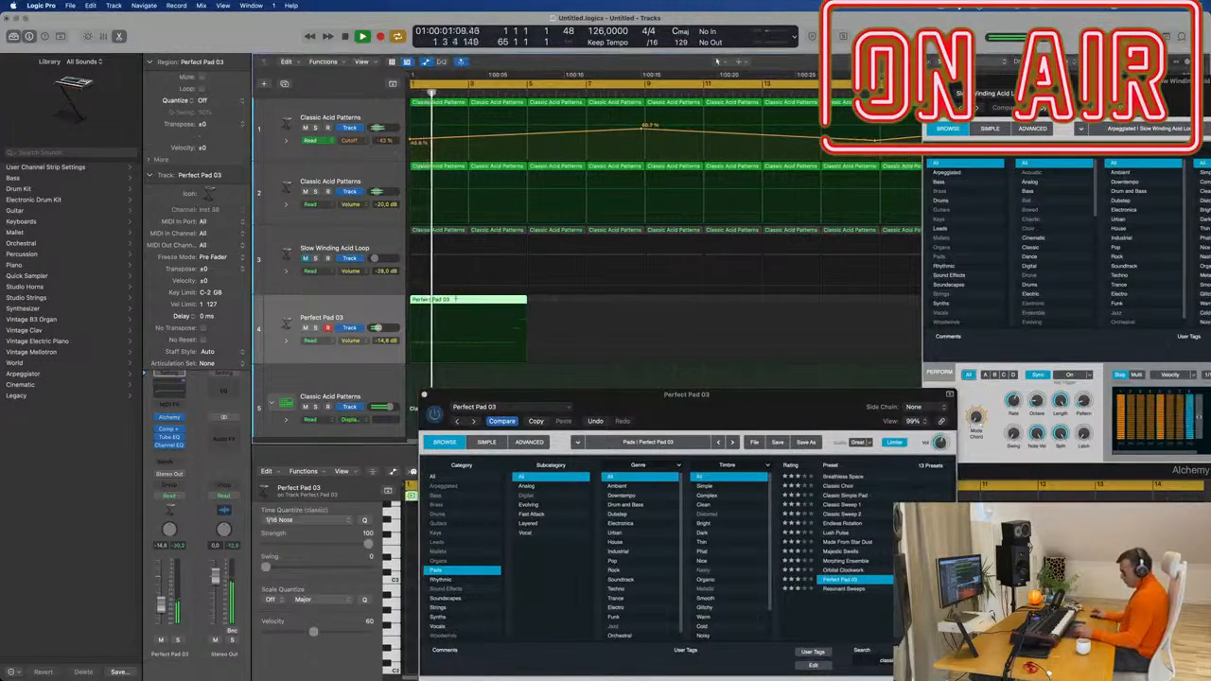
key("super+r")
key("super+Left")
key("super+Left")
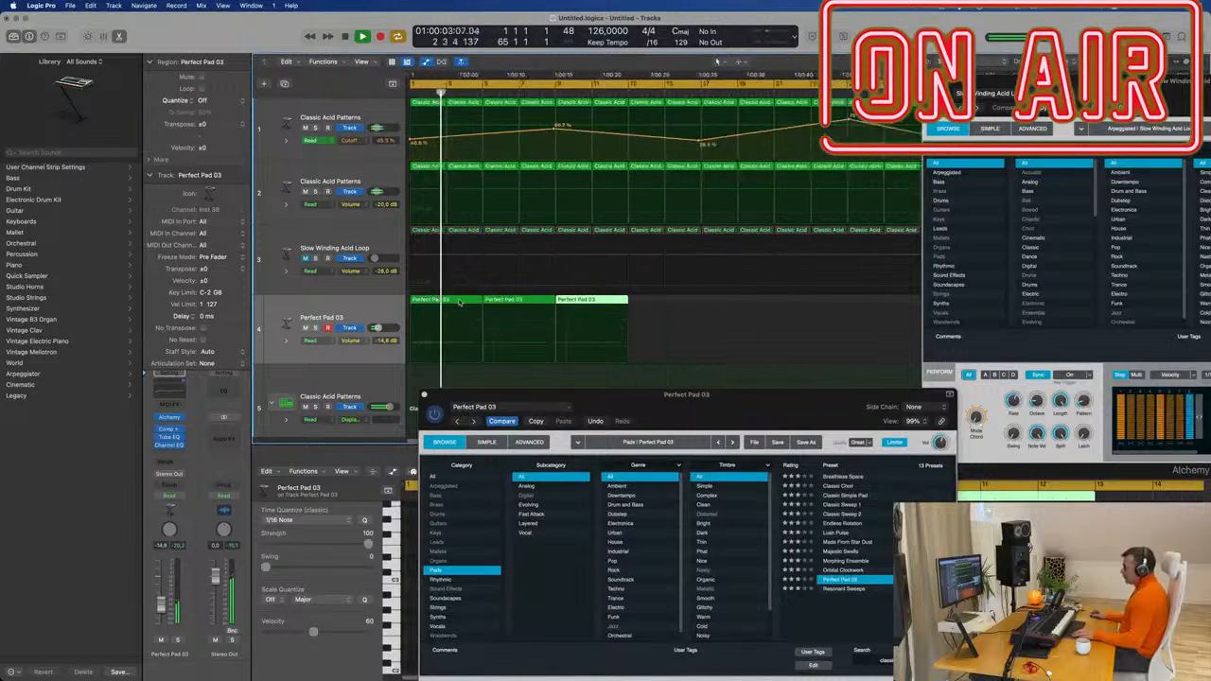
key("super+Left")
key("super+Left")
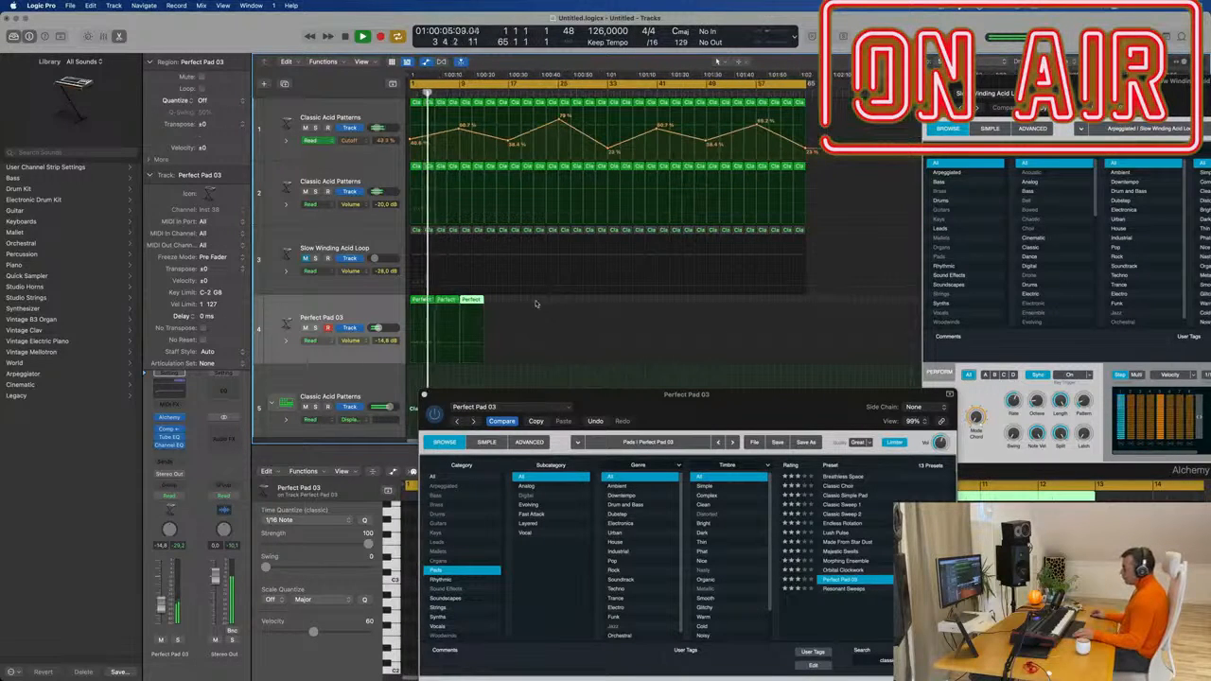
left_click(536, 304)
key("super+r")
key("super+r")
key("super+r")
key("super+r")
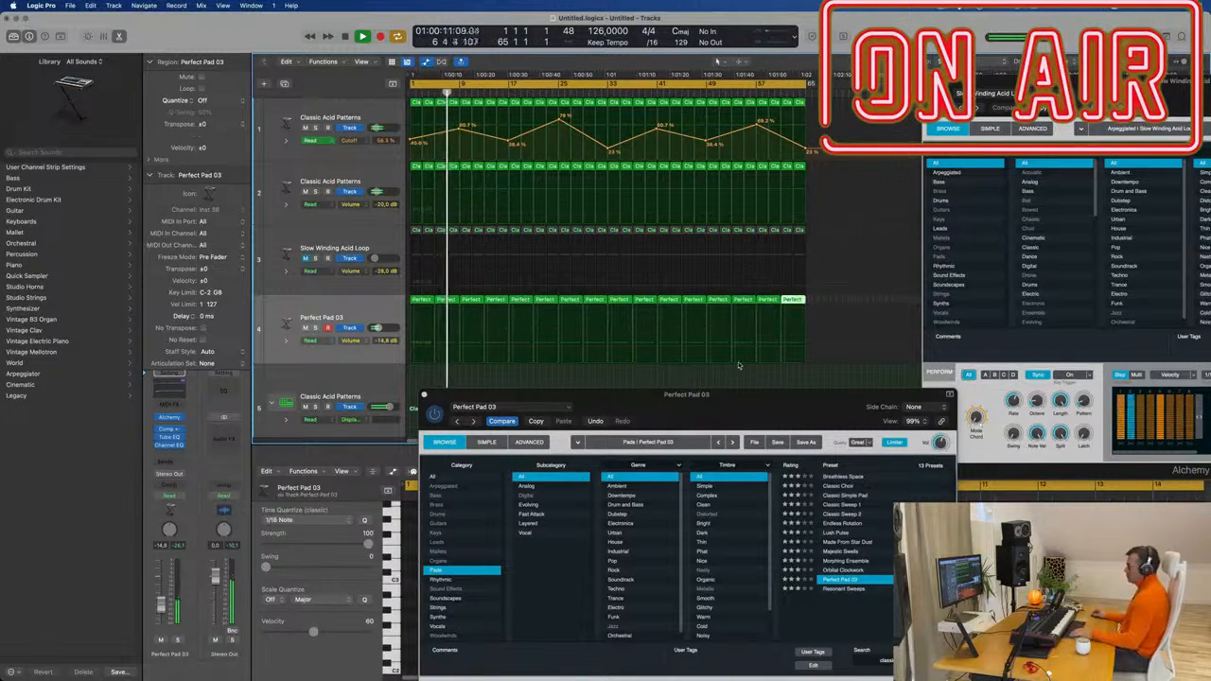
left_click_drag(639, 397, 760, 393)
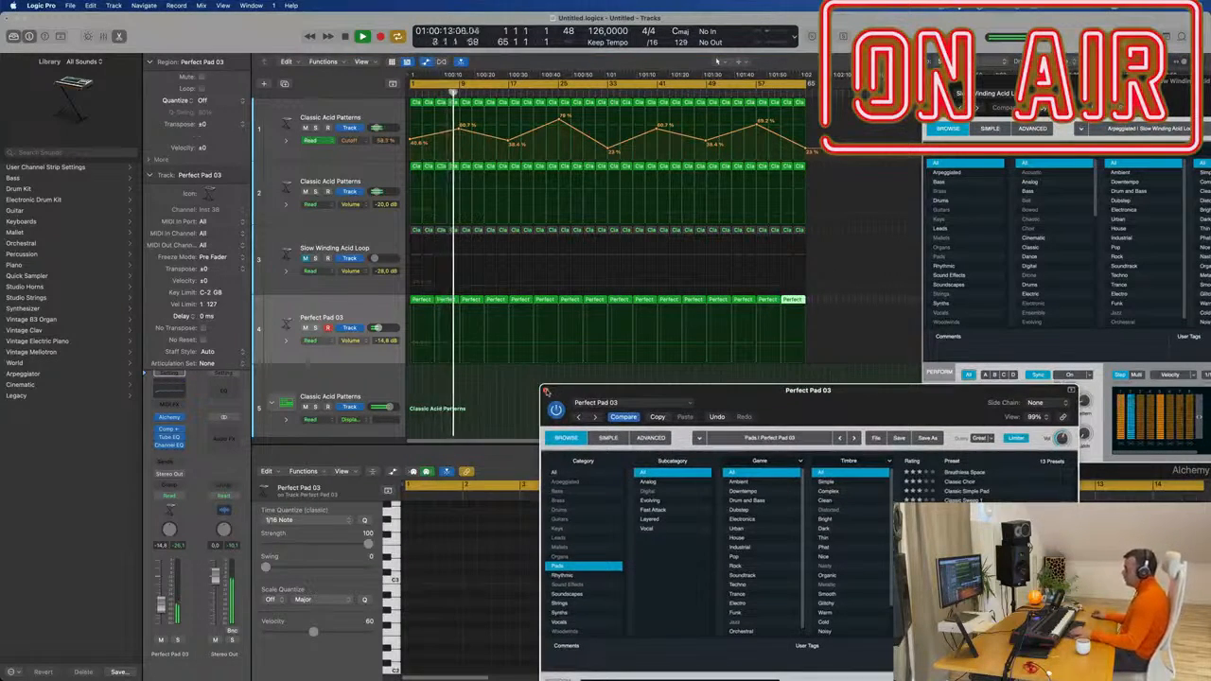
left_click(546, 390)
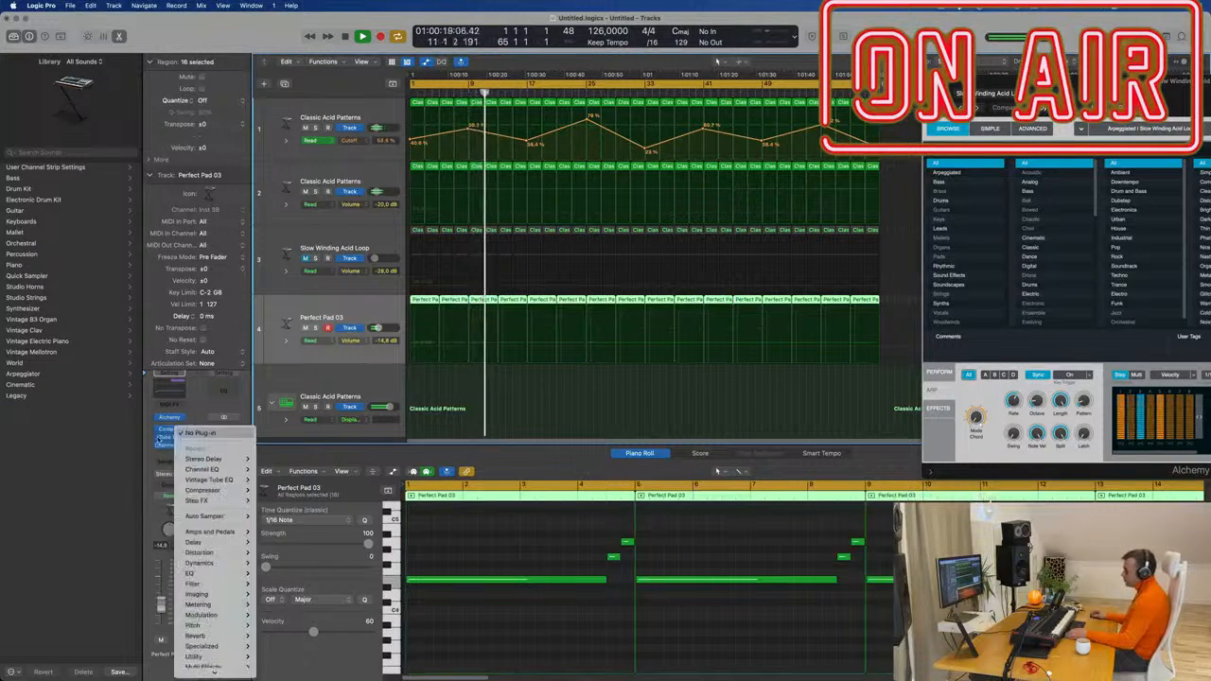
Bypass the pad track's Tube EQ and set a 12 dB/Oct low cut at about 530 Hz in its Channel EQ.
left_click(178, 435)
left_click(158, 438)
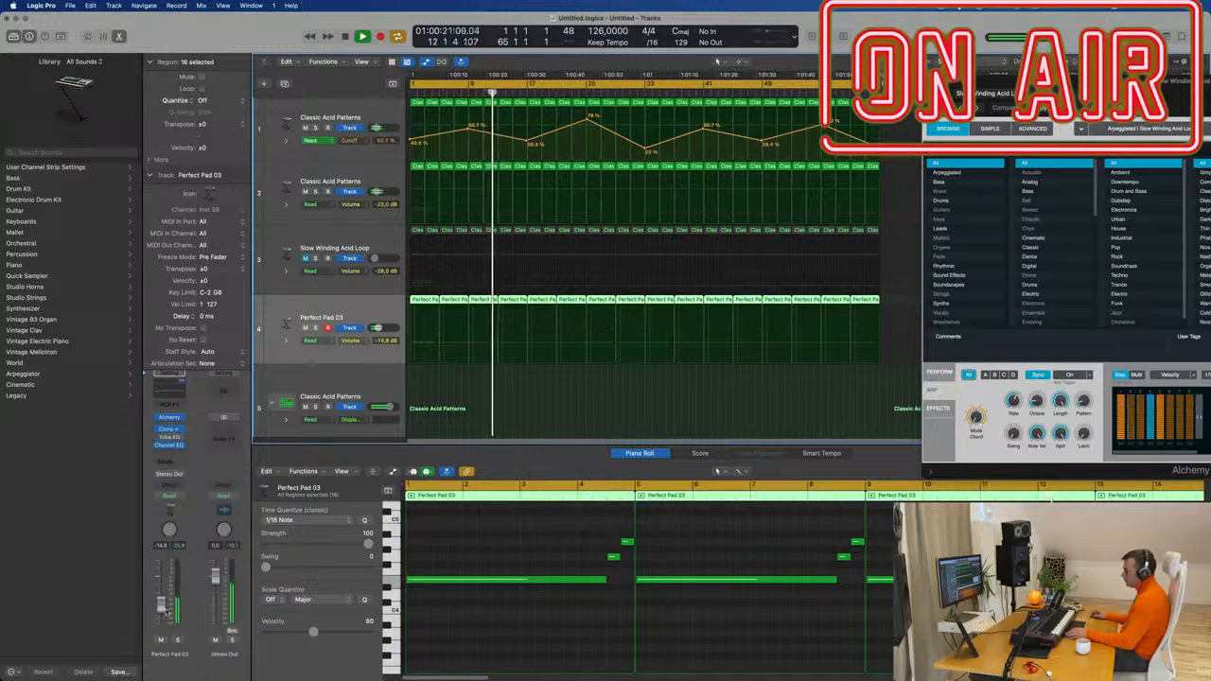
left_click(169, 445)
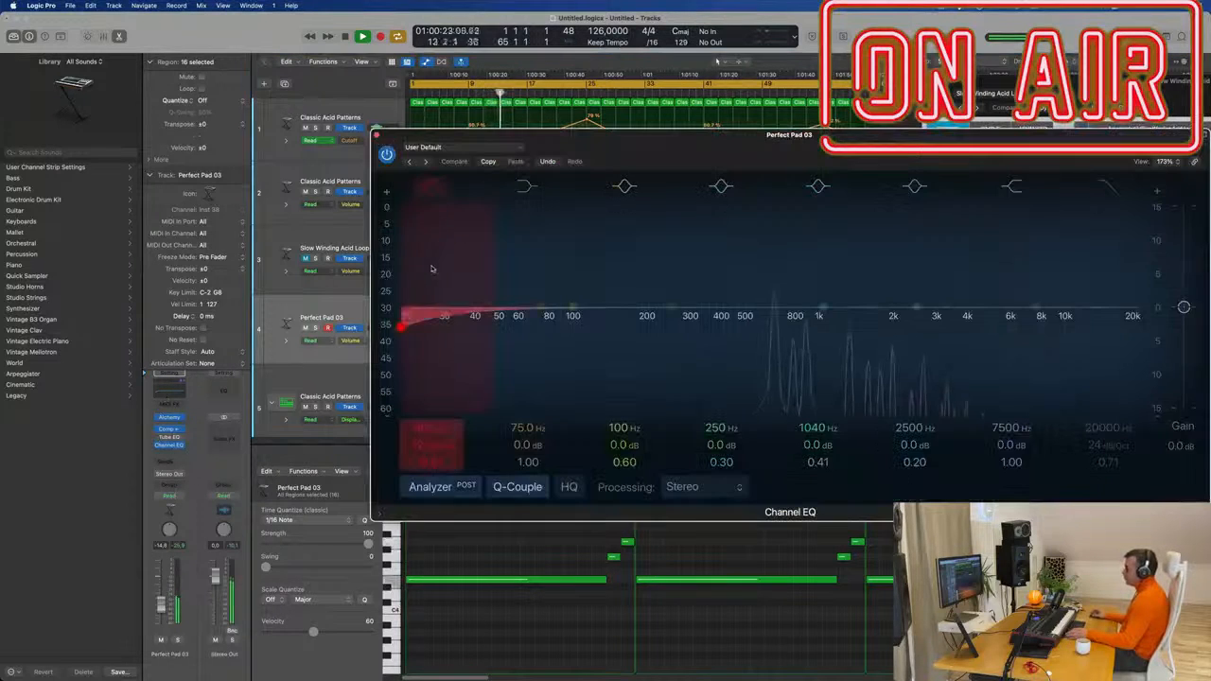
left_click_drag(446, 306, 769, 317)
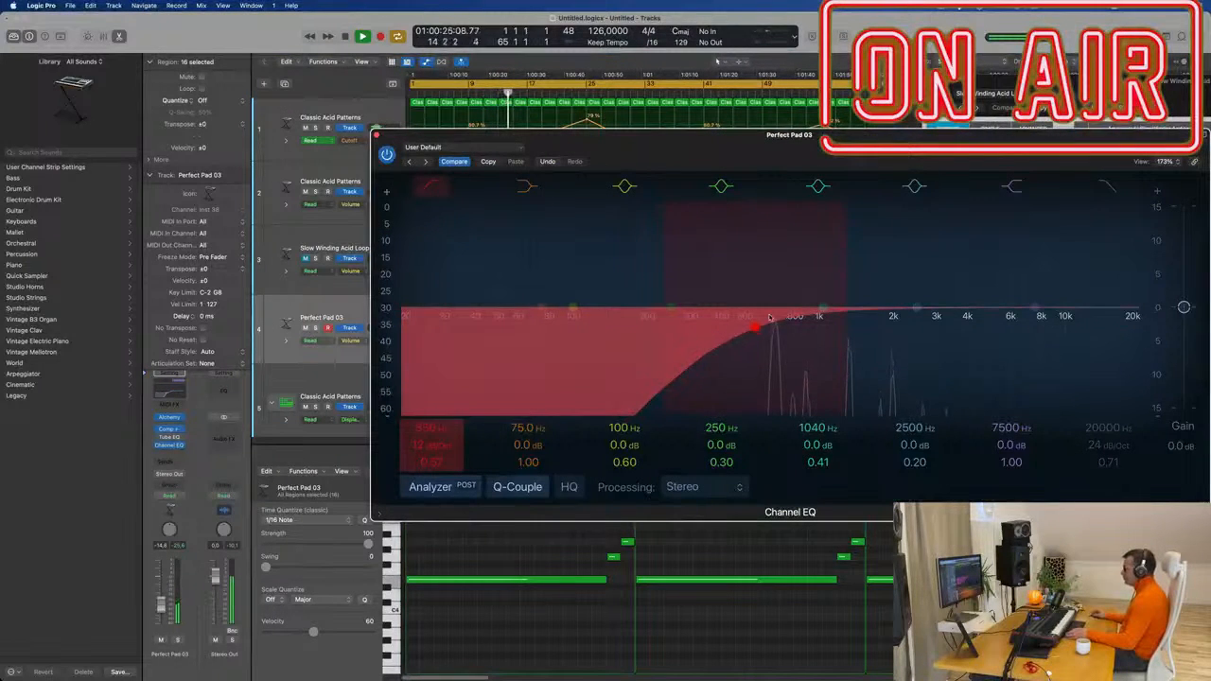
key("super+w")
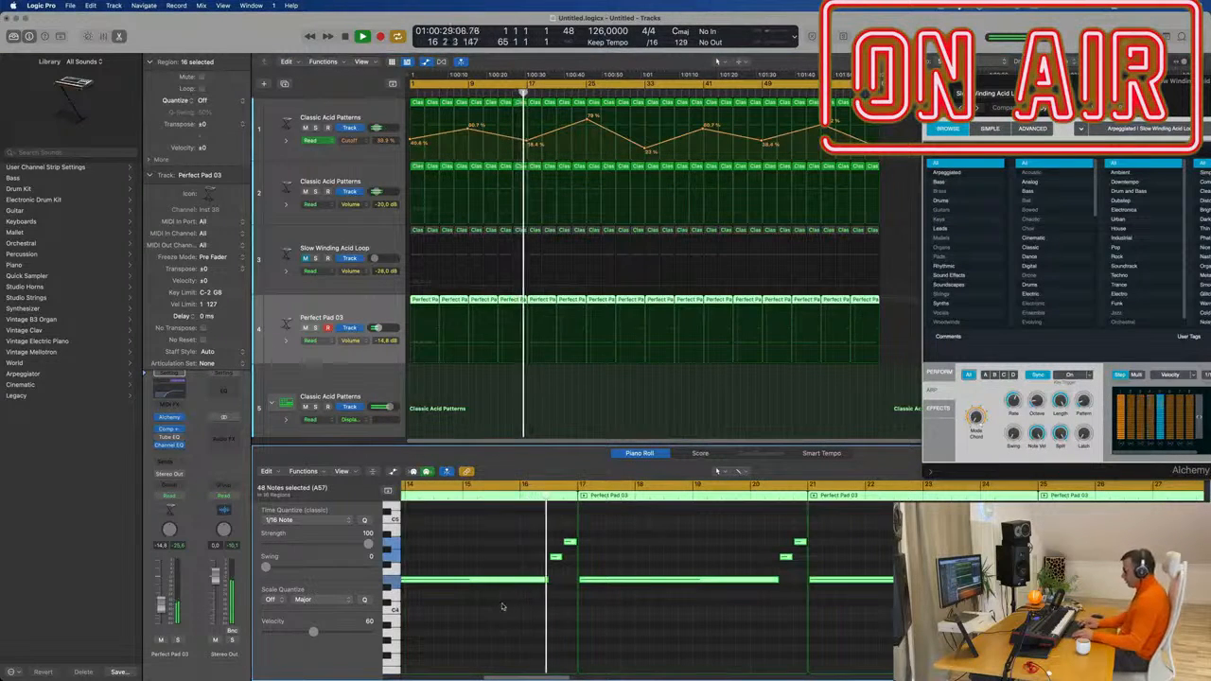
Try all the pad notes one octave higher from the start of the arrangement, and transpose them back down.
key("super+a")
key("alt+shift+Up")
key("Return")
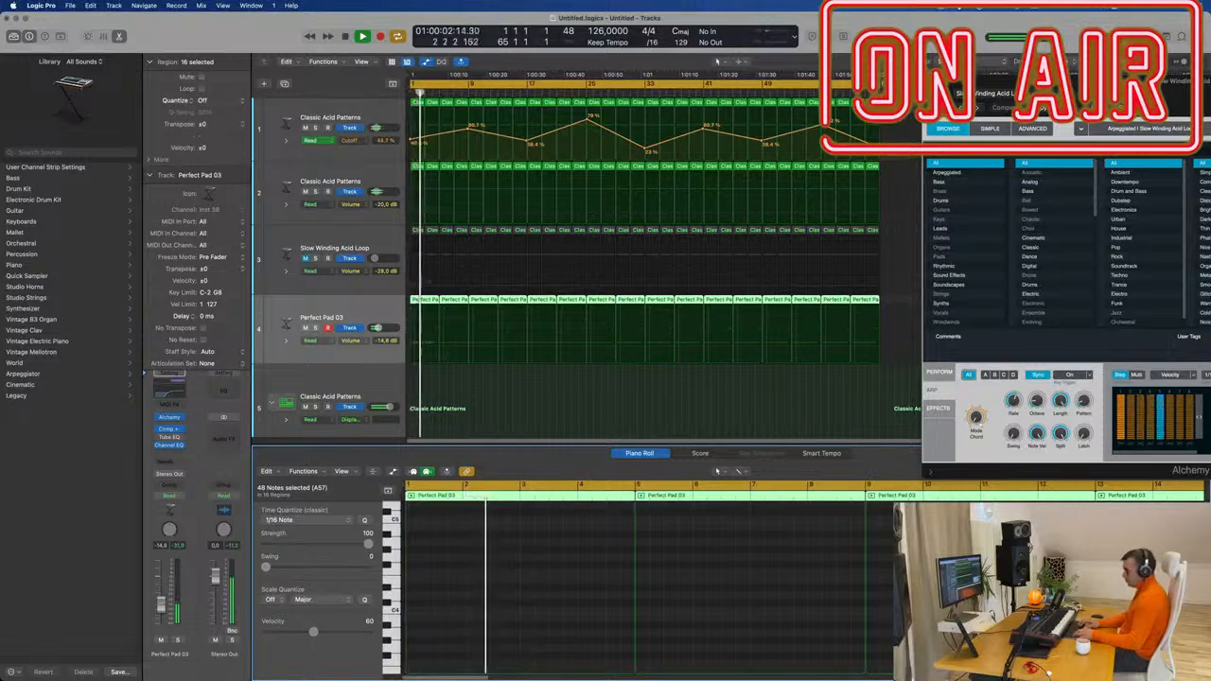
key("alt+shift+Down")
key("Return")
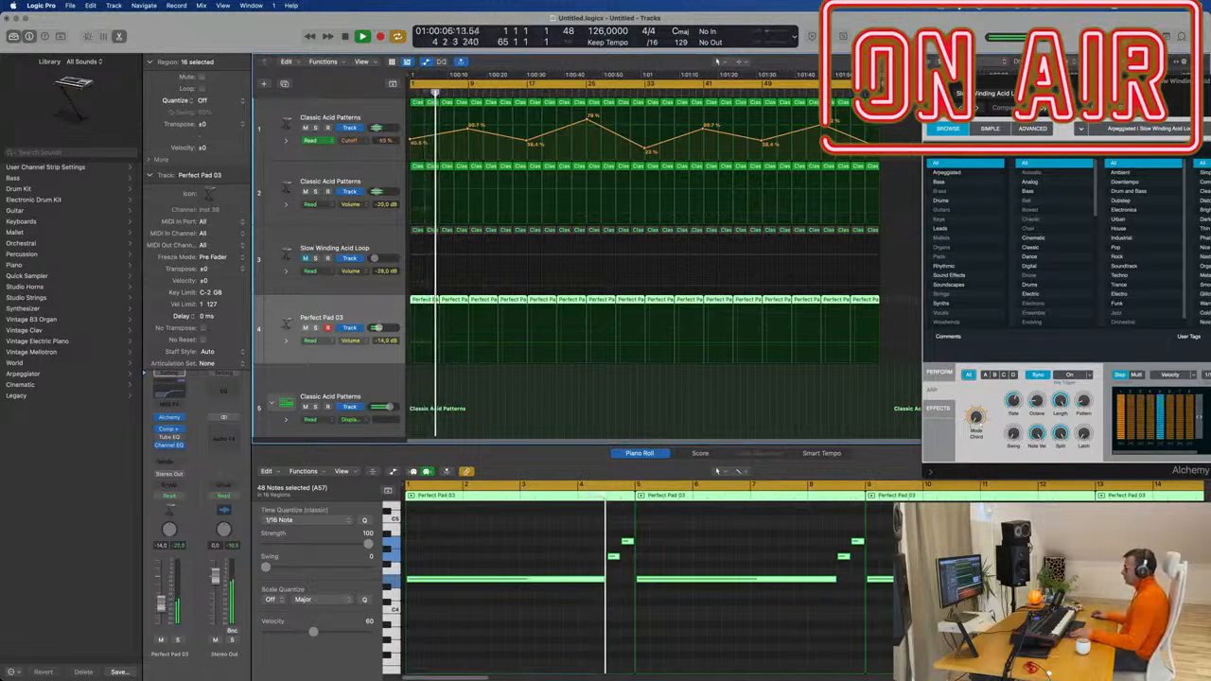
Close the remaining Alchemy window, deselect the pad regions and reduce the track height to show more of the arrangement.
key("super+w")
key("super+Left")
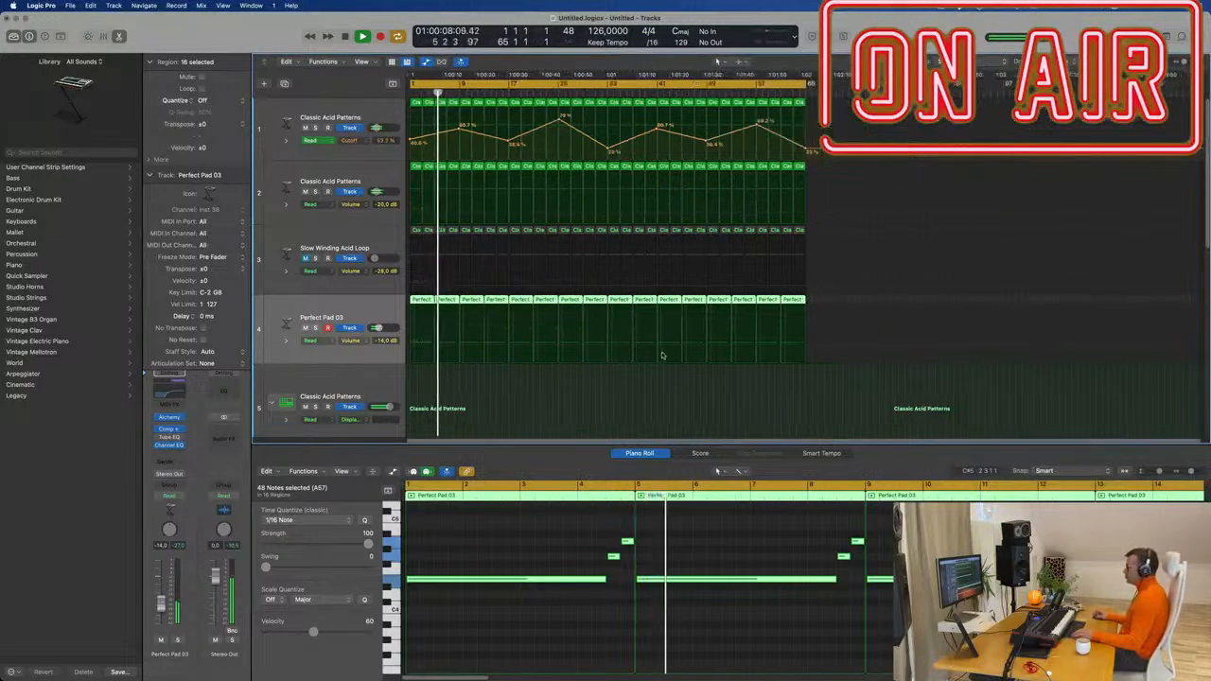
key("super+Right")
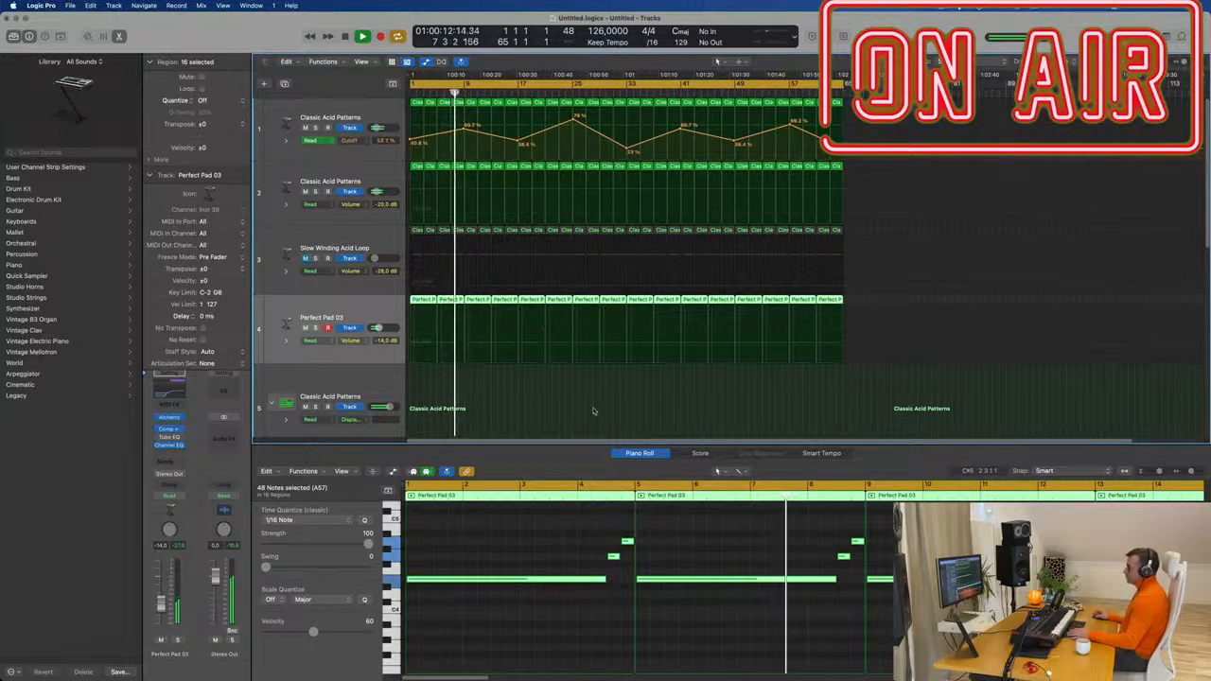
scroll(594, 411, "down", 1)
scroll(594, 411, "down", 5)
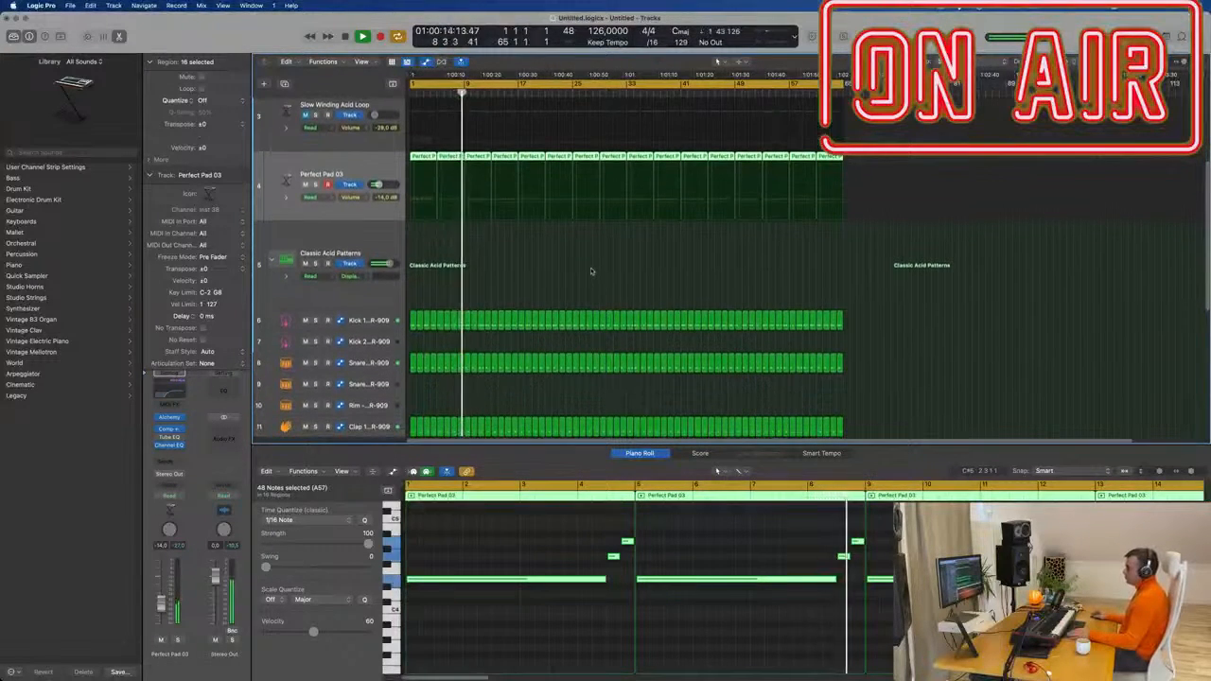
left_click(590, 271)
key("super+Up")
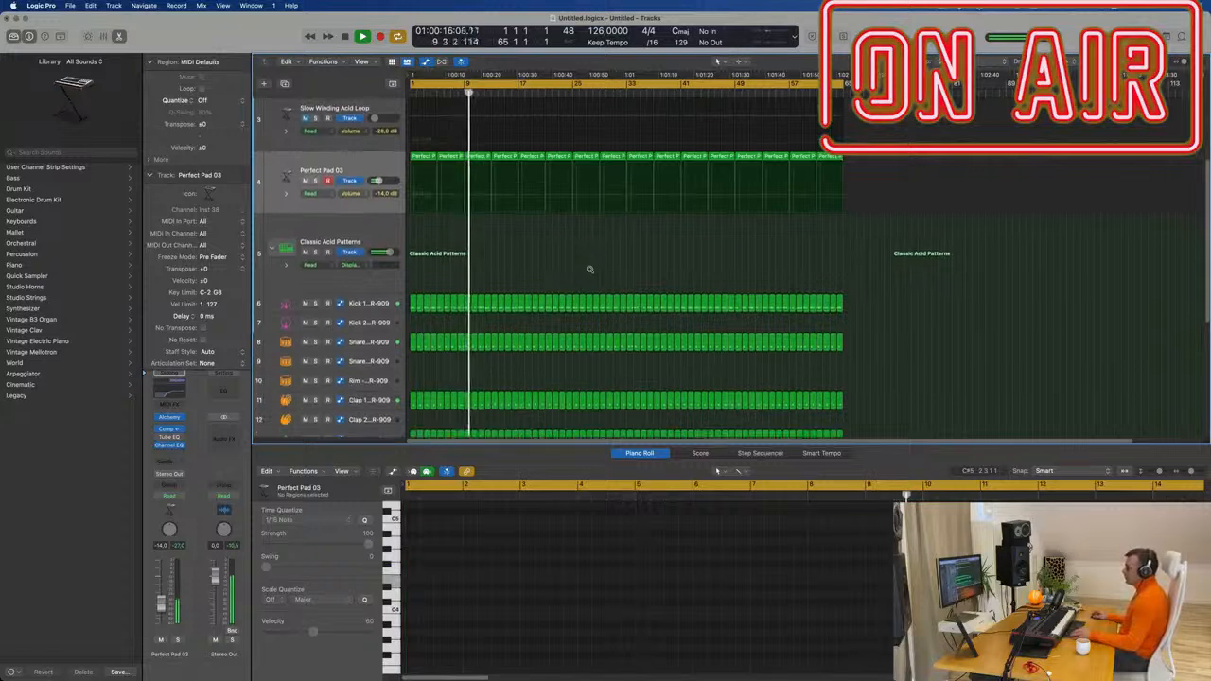
scroll(304, 227, "up", 5)
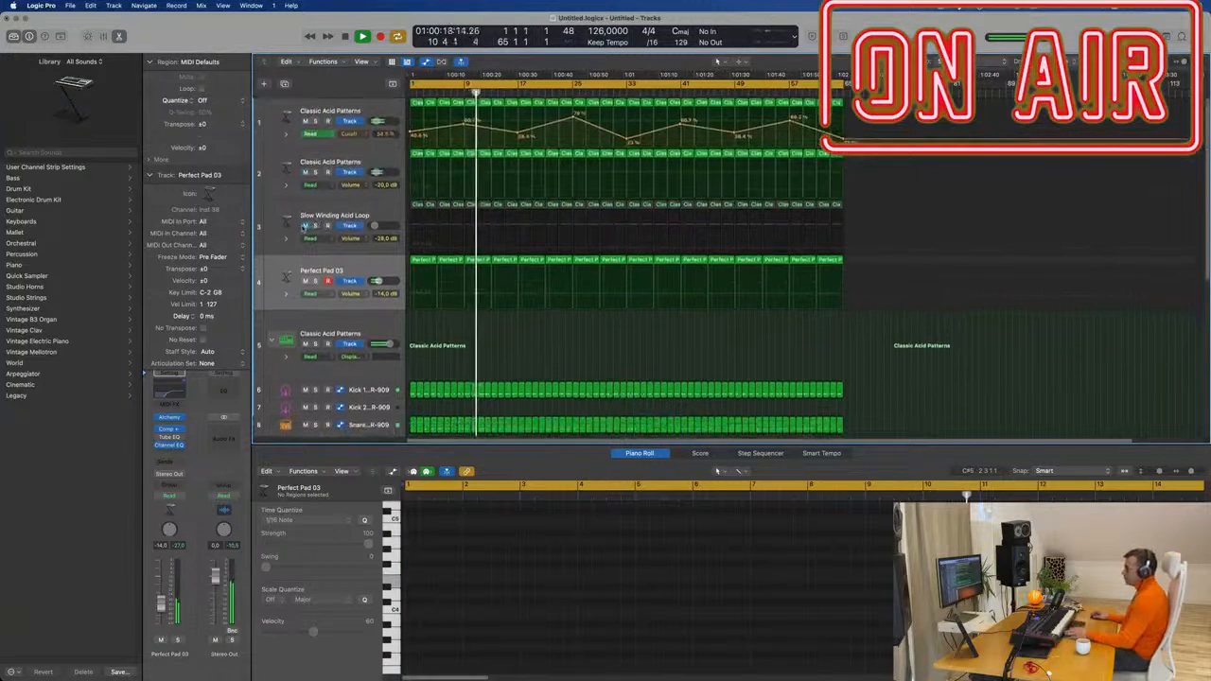
Open the Alchemy instrument of the Slow Winding Acid Loop track and place its window over the arrangement.
left_click(349, 217)
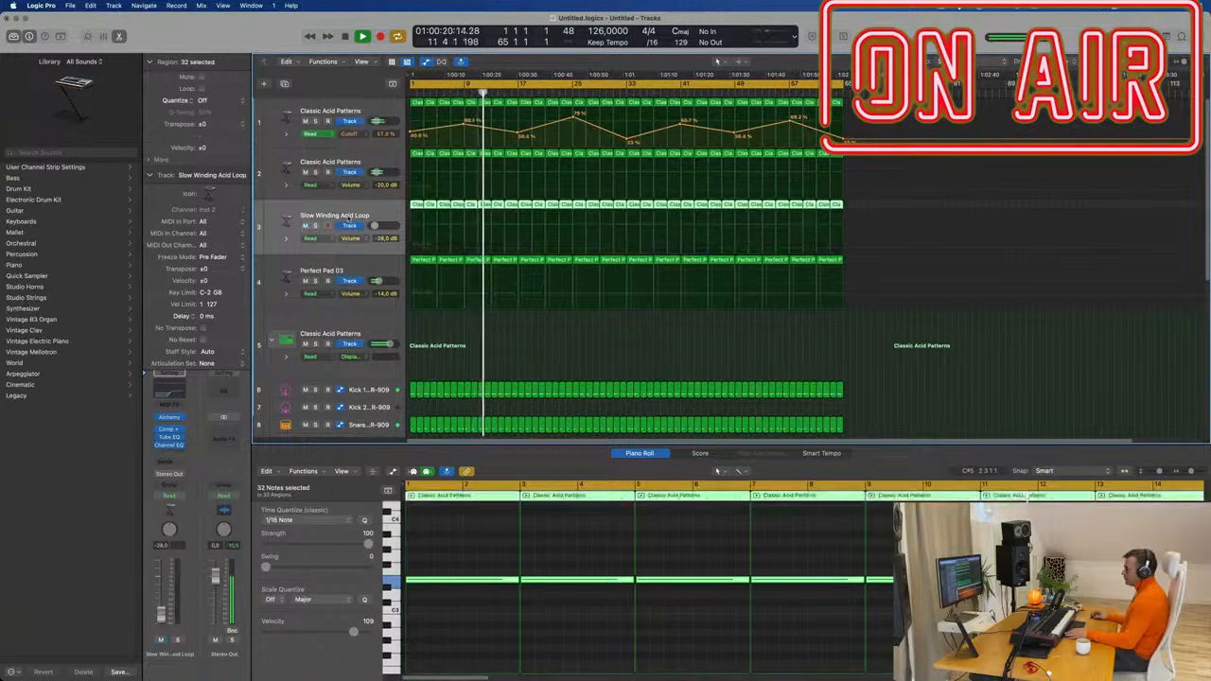
left_click(168, 417)
left_click_drag(1067, 98, 590, 108)
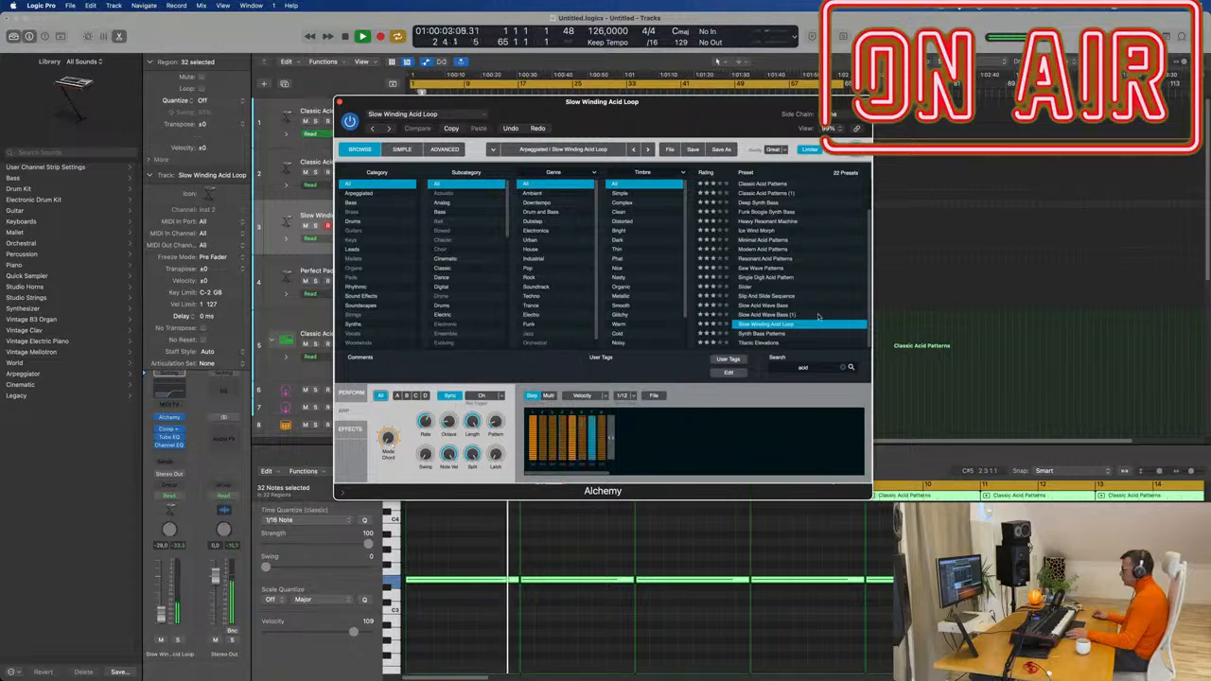
Audition the acid presets Synth Bass Patterns, Titanic Elevations and Slow Acid Wave Bass on track 3, and move Alchemy clear of the track headers.
left_click(777, 335)
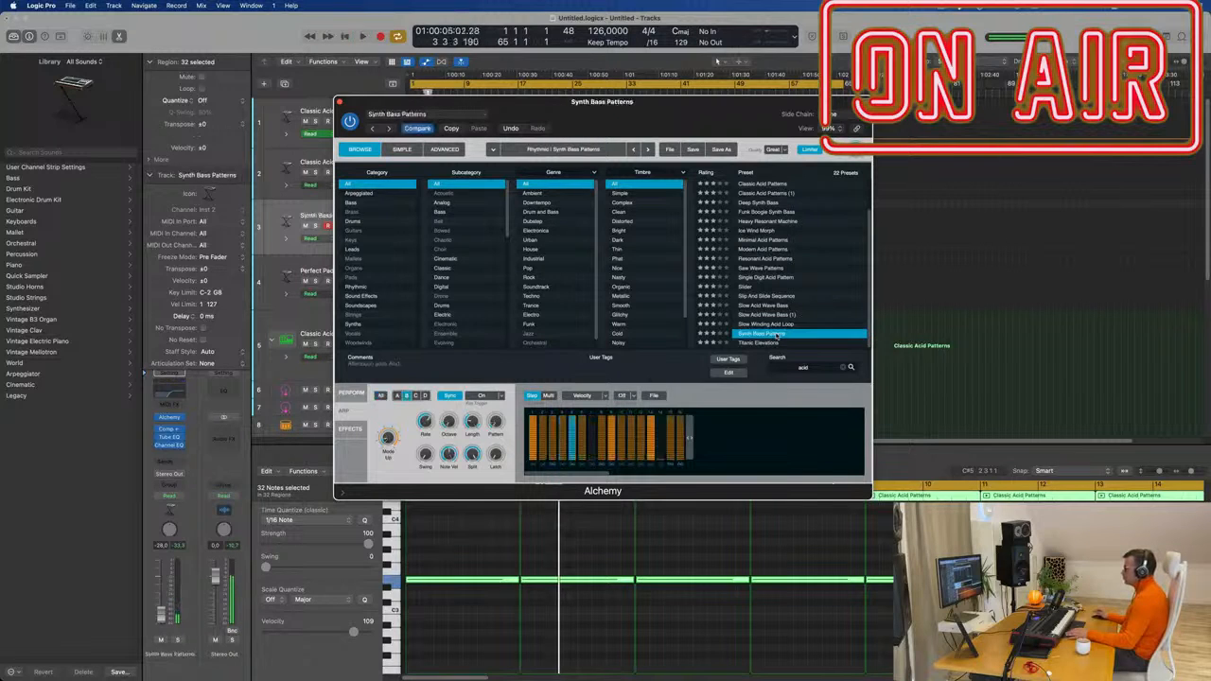
left_click(767, 344)
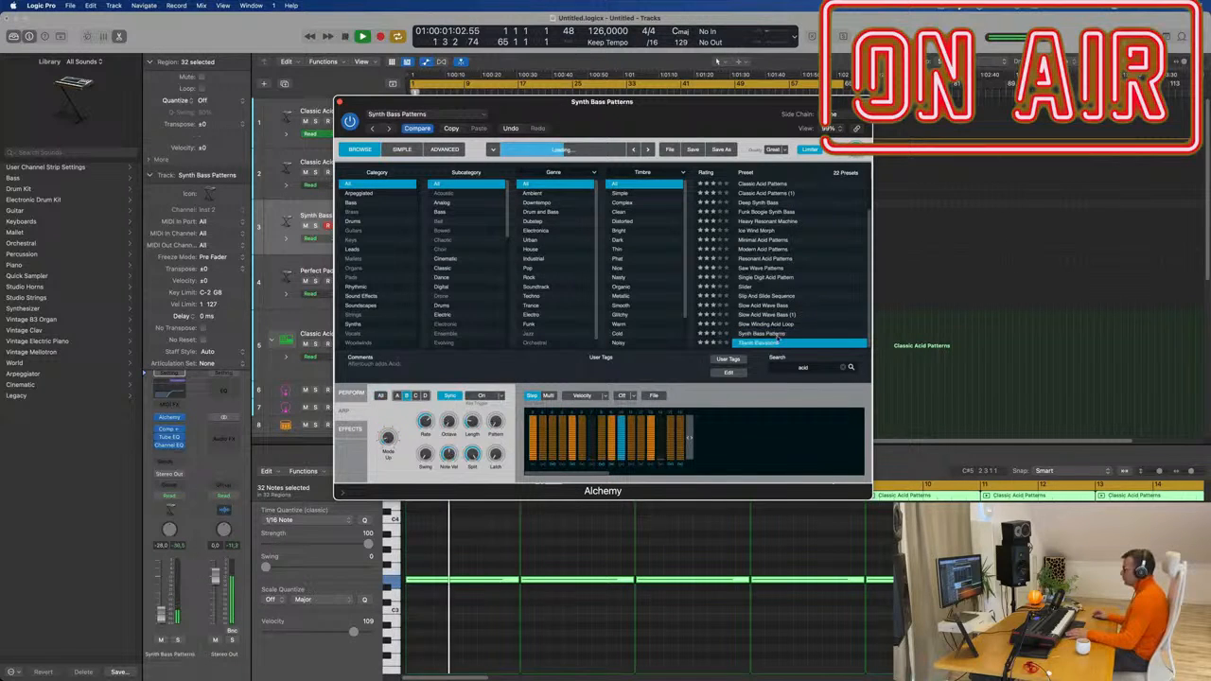
left_click(772, 307)
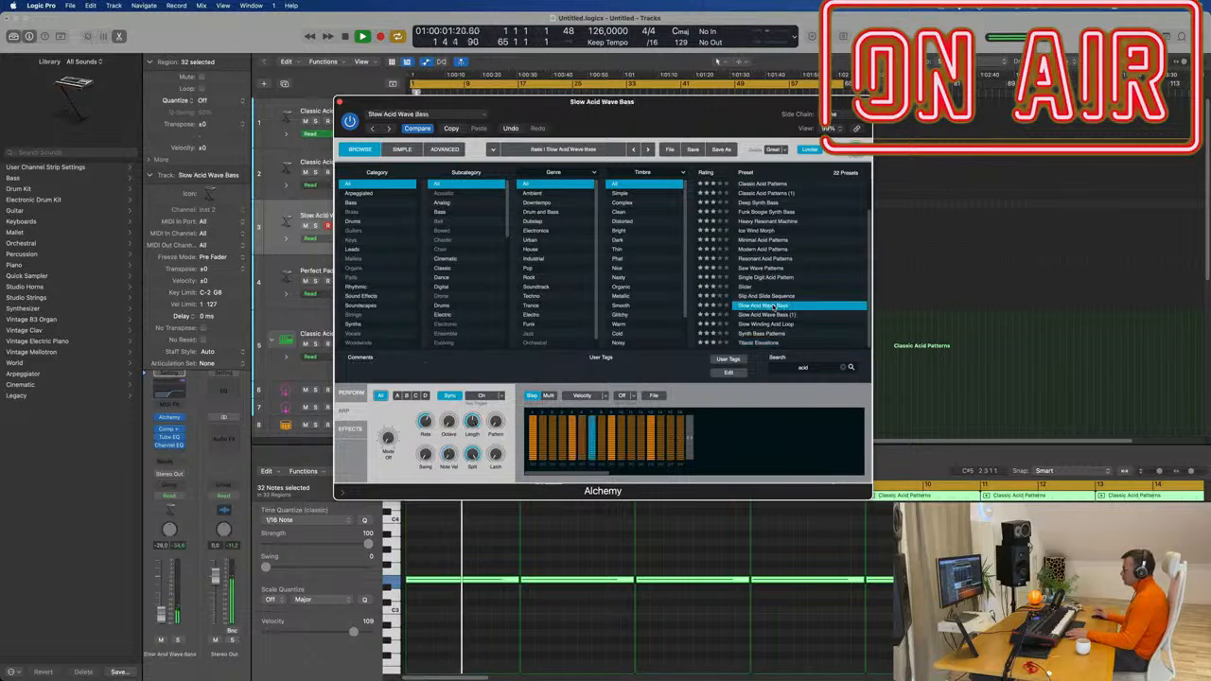
left_click_drag(660, 113, 842, 137)
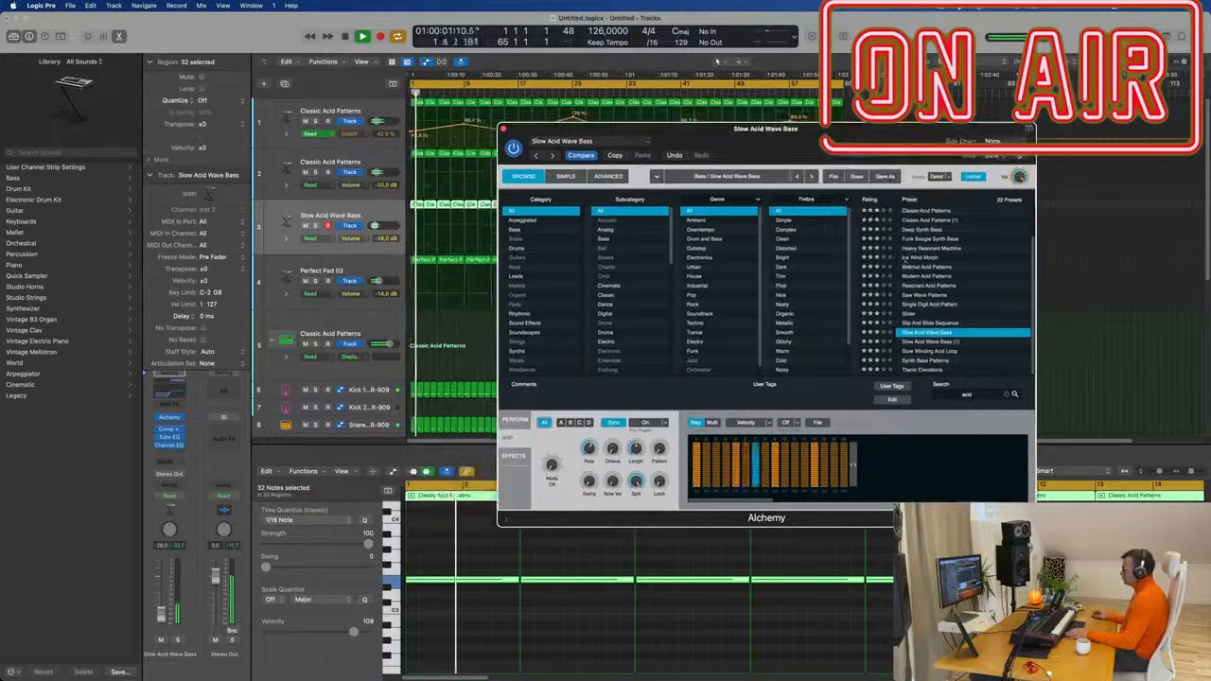
Audition Acid Etched Bass, Acid Trance Pattern, Astro Funk, Blurry Machinery, Deep Synth Bass and Funk Boogie Synth Bass on track 3.
scroll(960, 253, "up", 2)
left_click(935, 210)
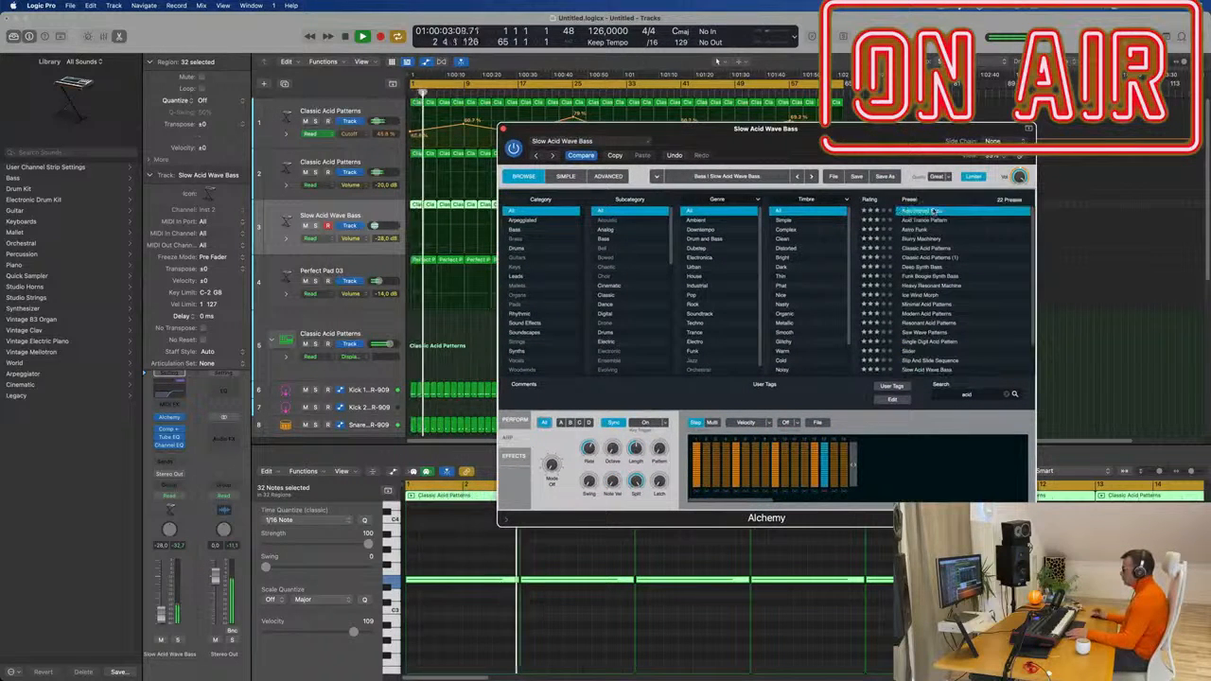
left_click(937, 220)
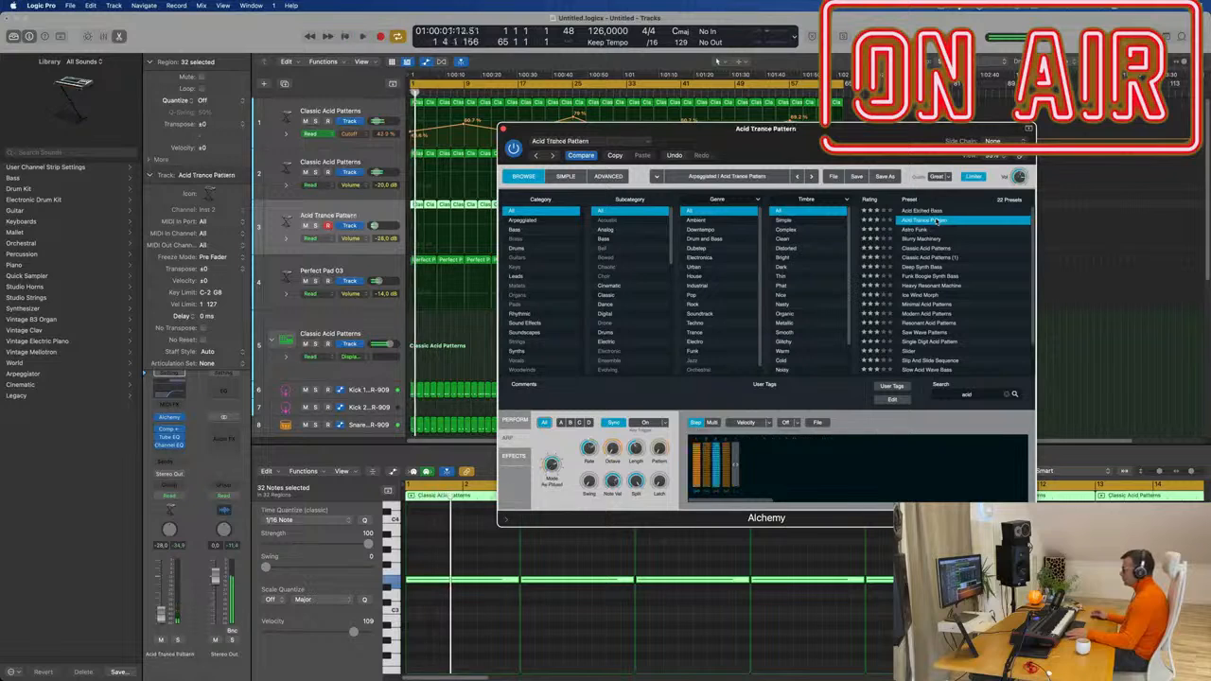
left_click(923, 230)
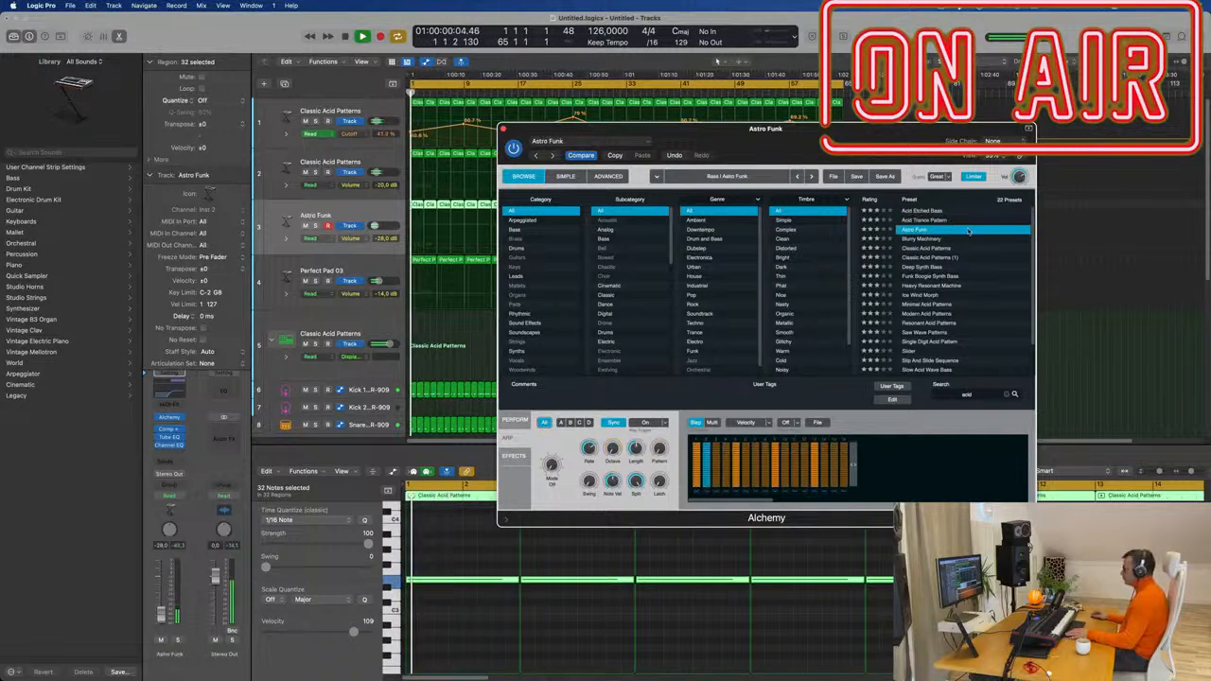
left_click(931, 240)
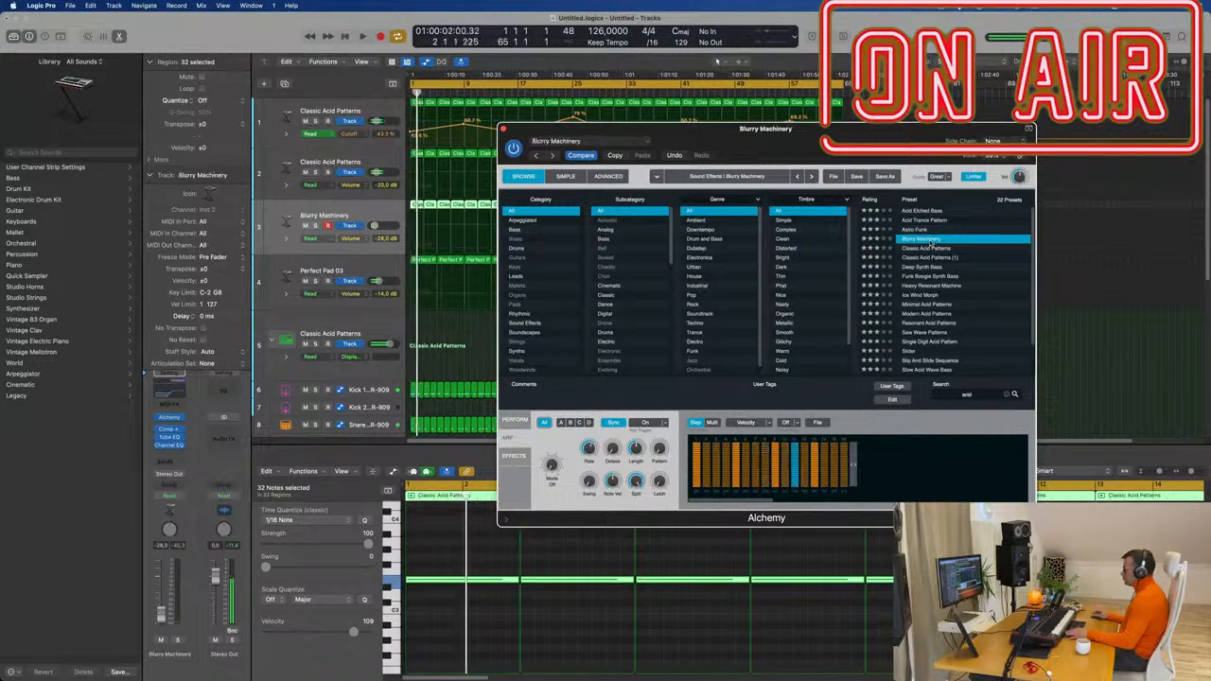
left_click(928, 269)
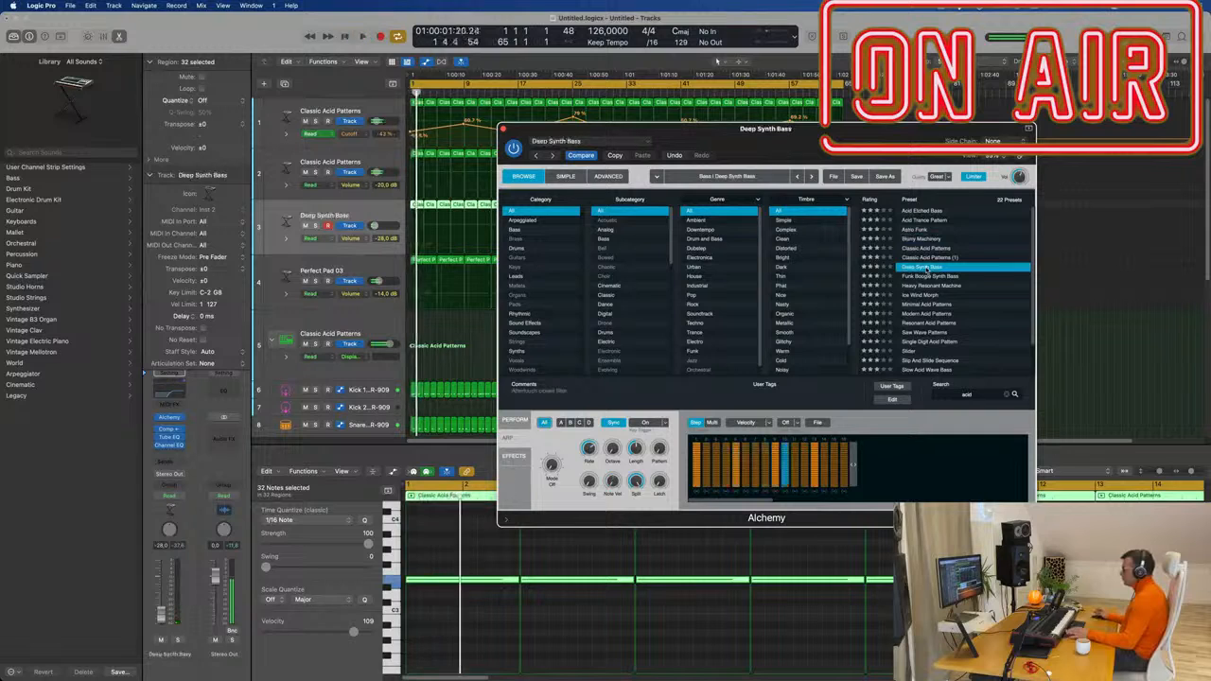
left_click(929, 276)
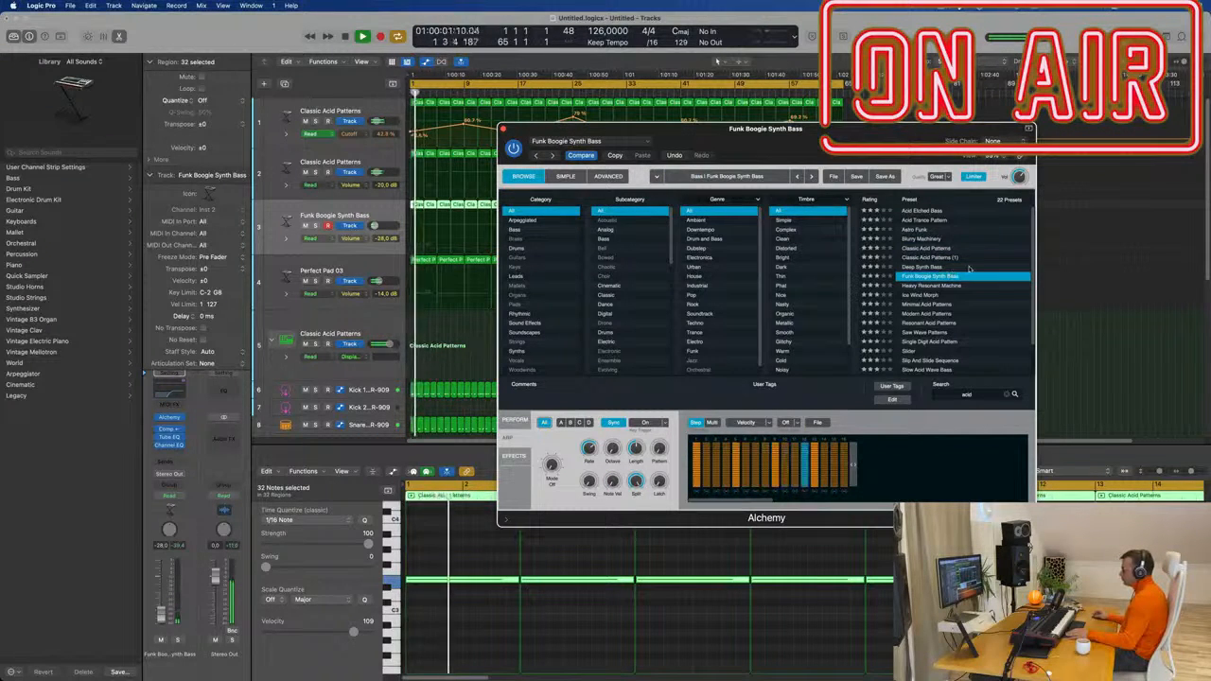
scroll(946, 284, "down", 3)
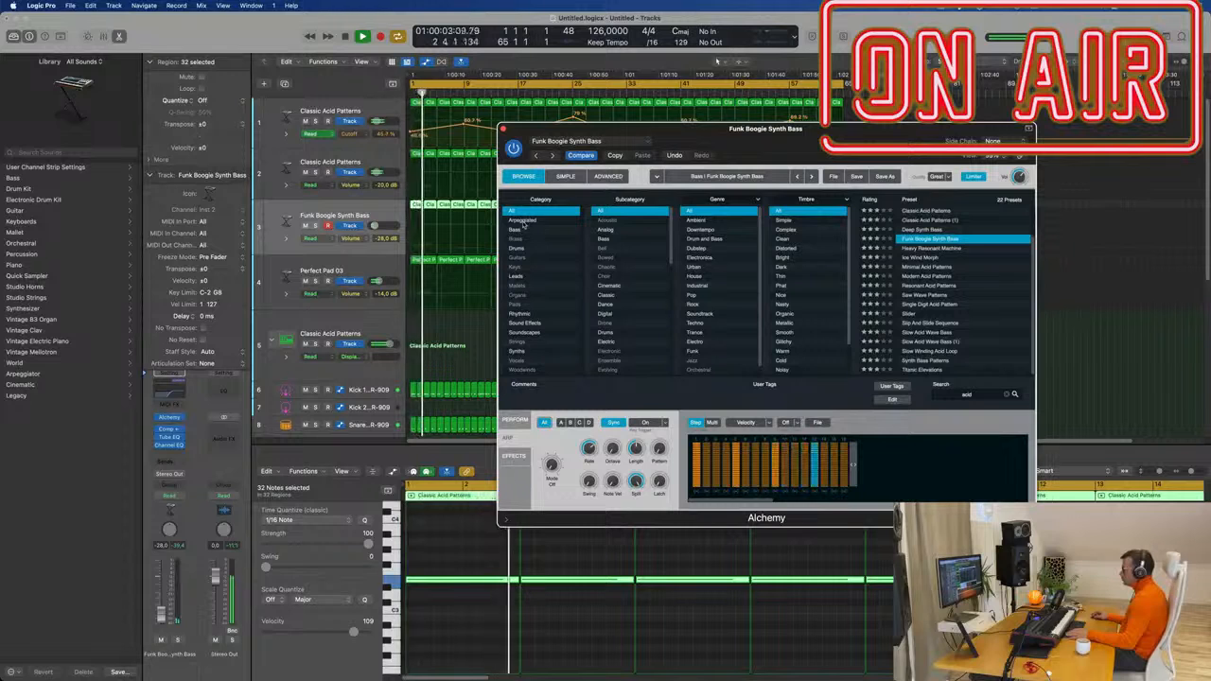
Narrow the acid presets to the Arpeggiated category, load Saw Wave Patterns on track 3 and listen to it with the arrangement.
left_click(522, 220)
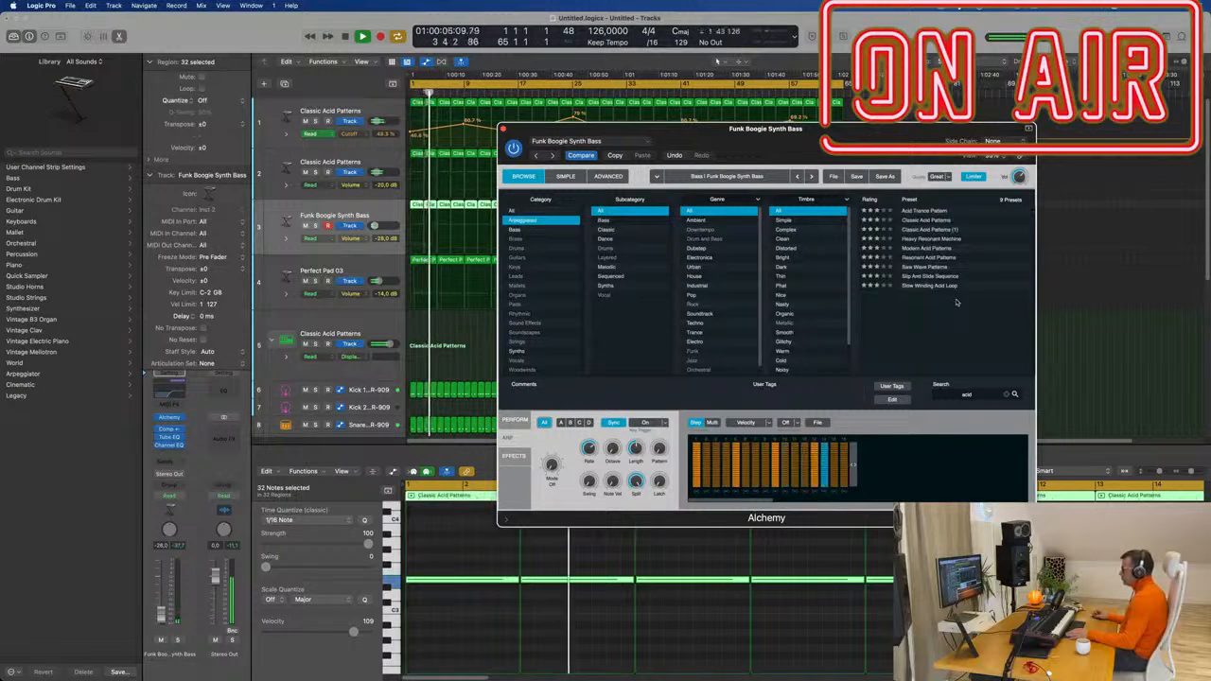
left_click(931, 267)
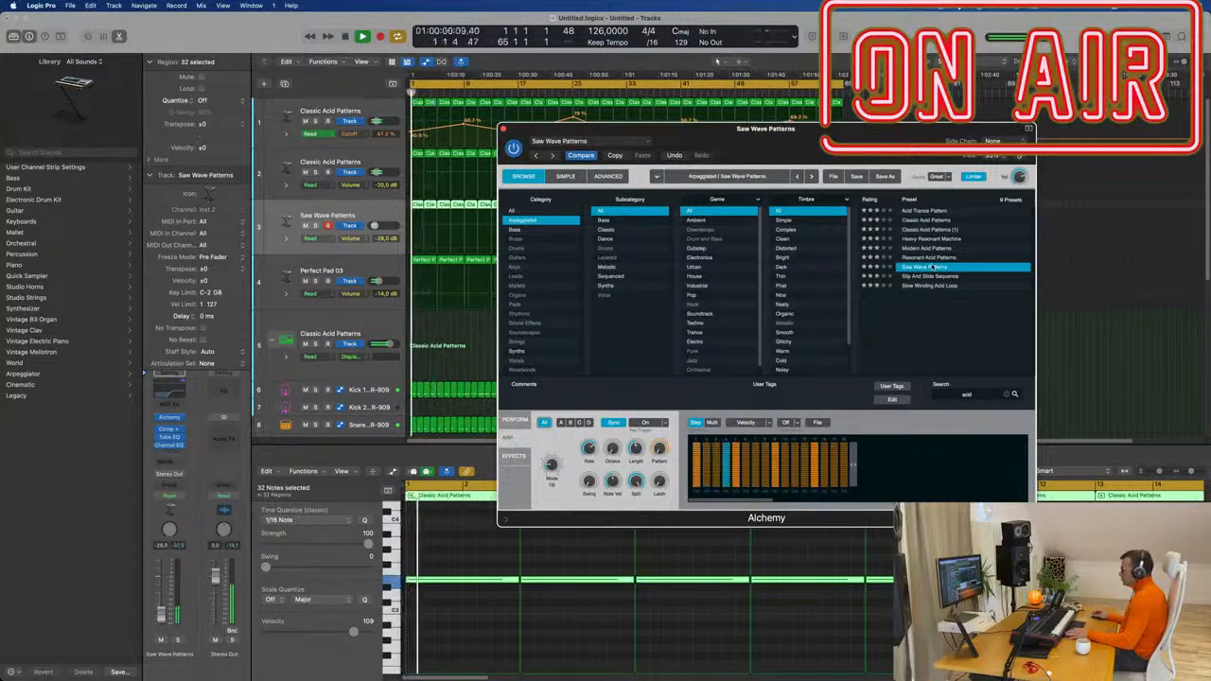
left_click_drag(835, 134, 903, 134)
key("space")
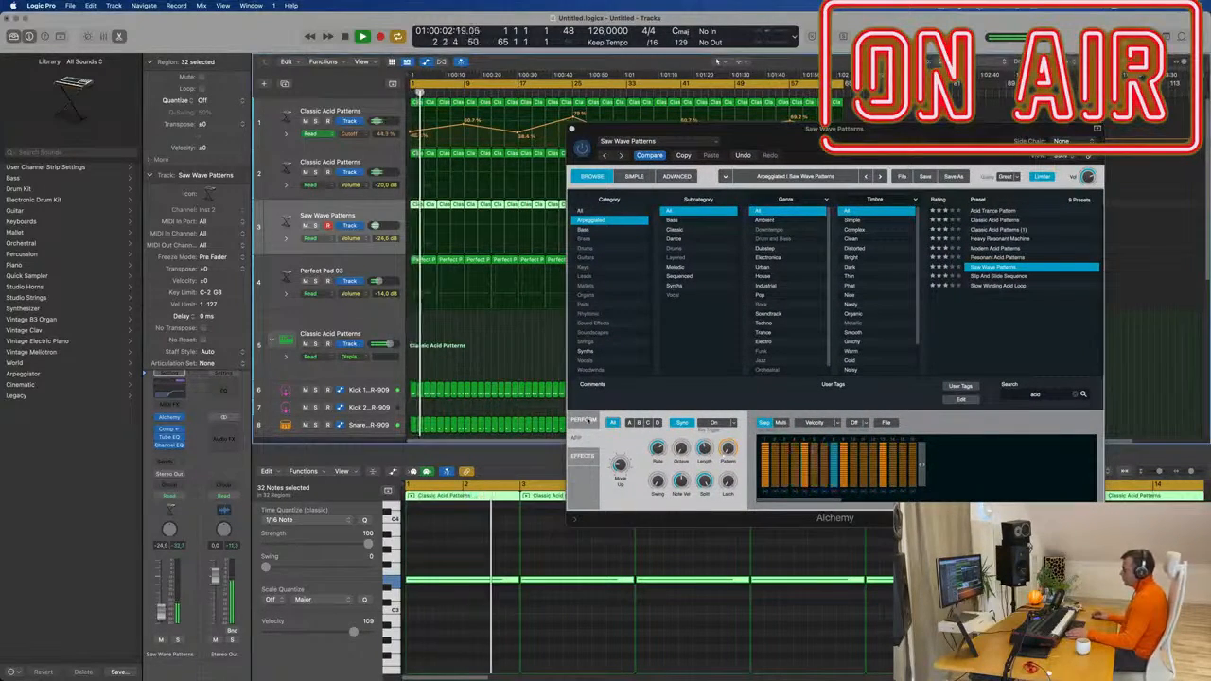
Audition the performance snapshots of Saw Wave Patterns and settle on Acid Pulse.
left_click(584, 419)
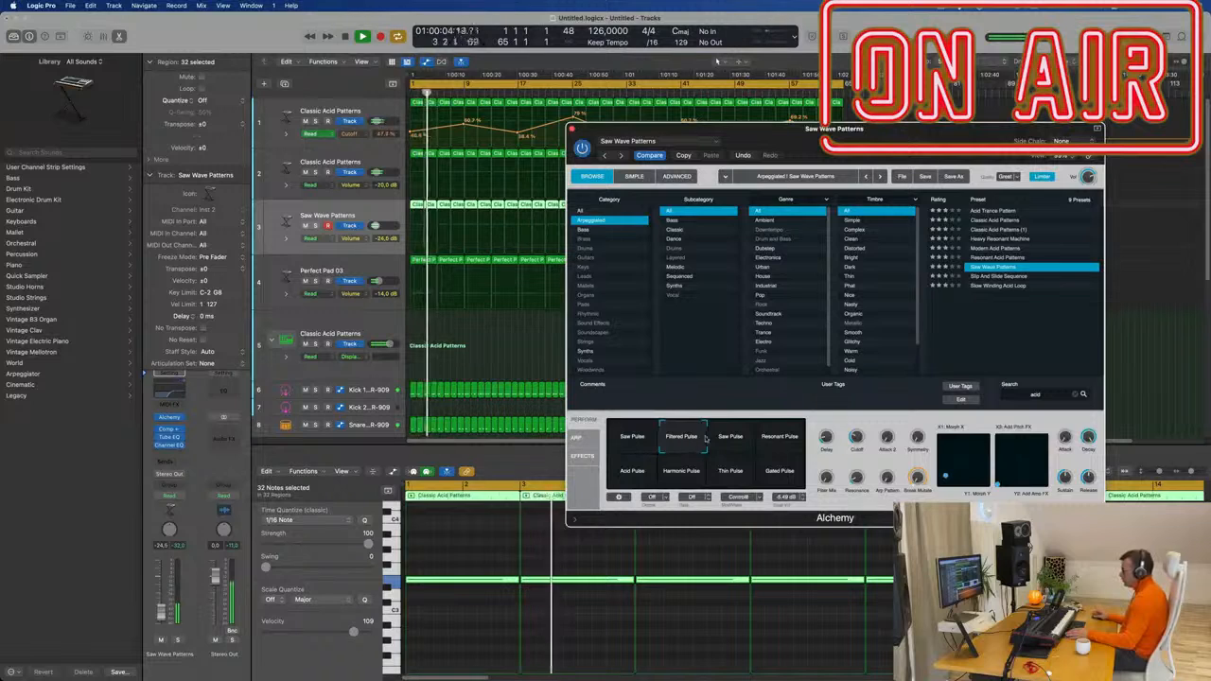
left_click(738, 437)
left_click(788, 436)
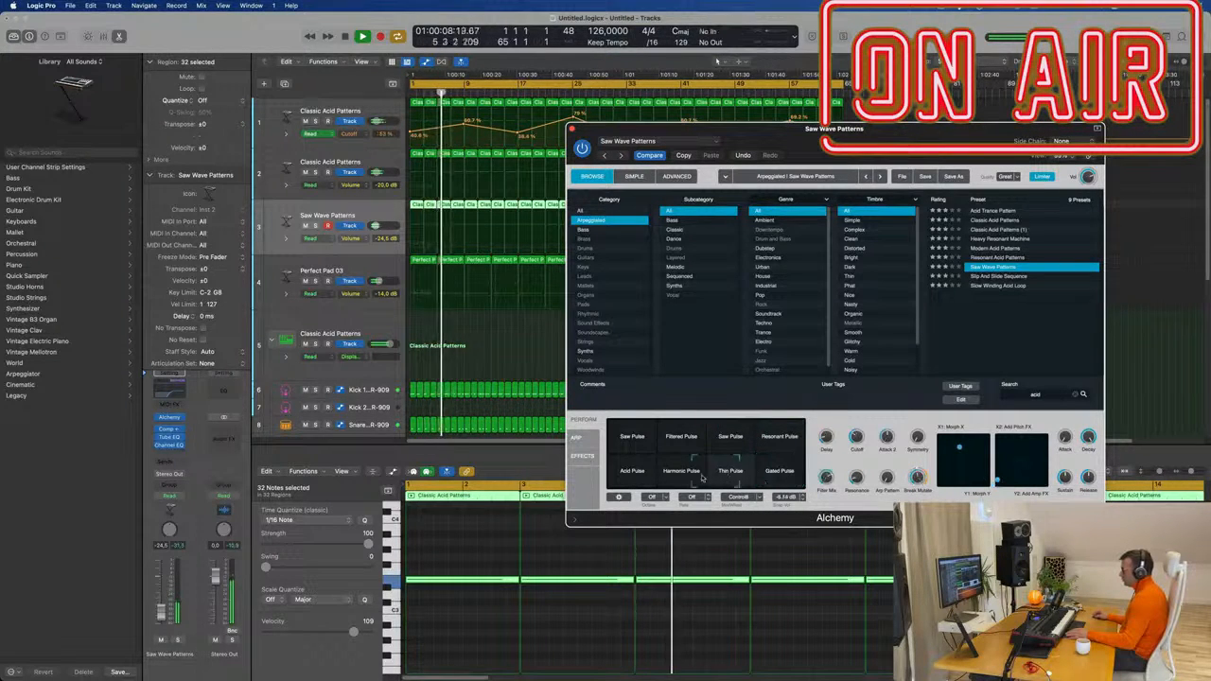
left_click(636, 476)
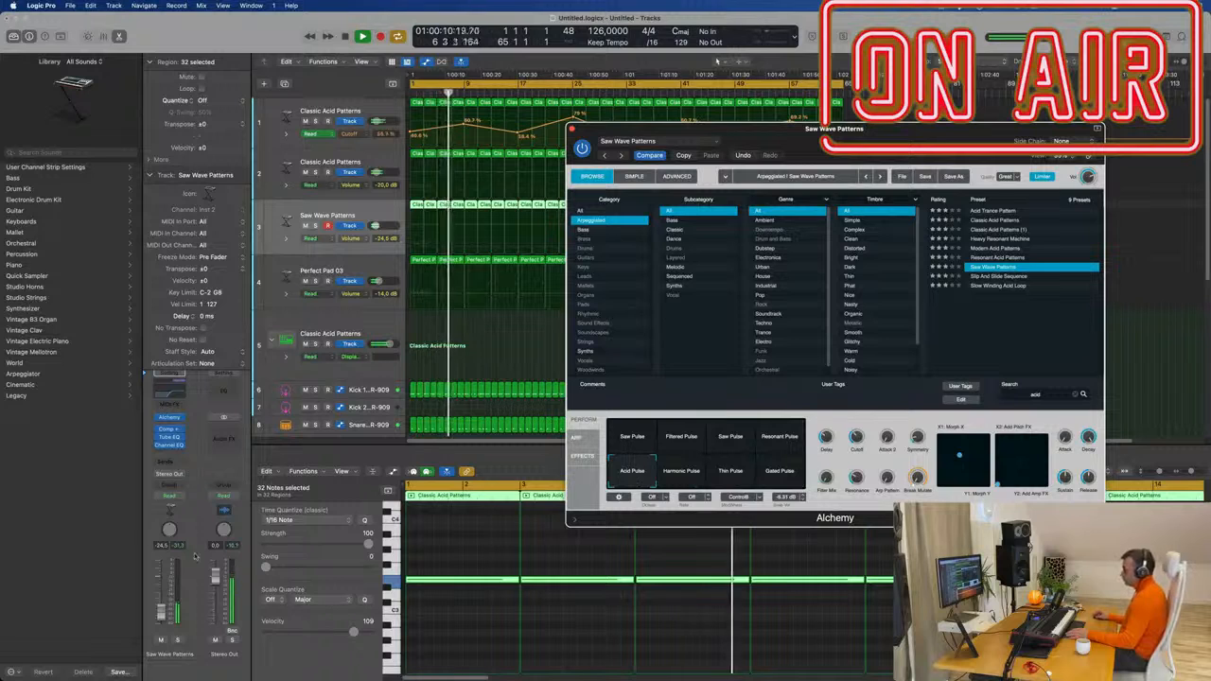
Raise track 3's volume to about -18.5 dB and adjust the preset's Cutoff slightly upward, closing Alchemy when done.
left_click_drag(157, 616, 163, 614)
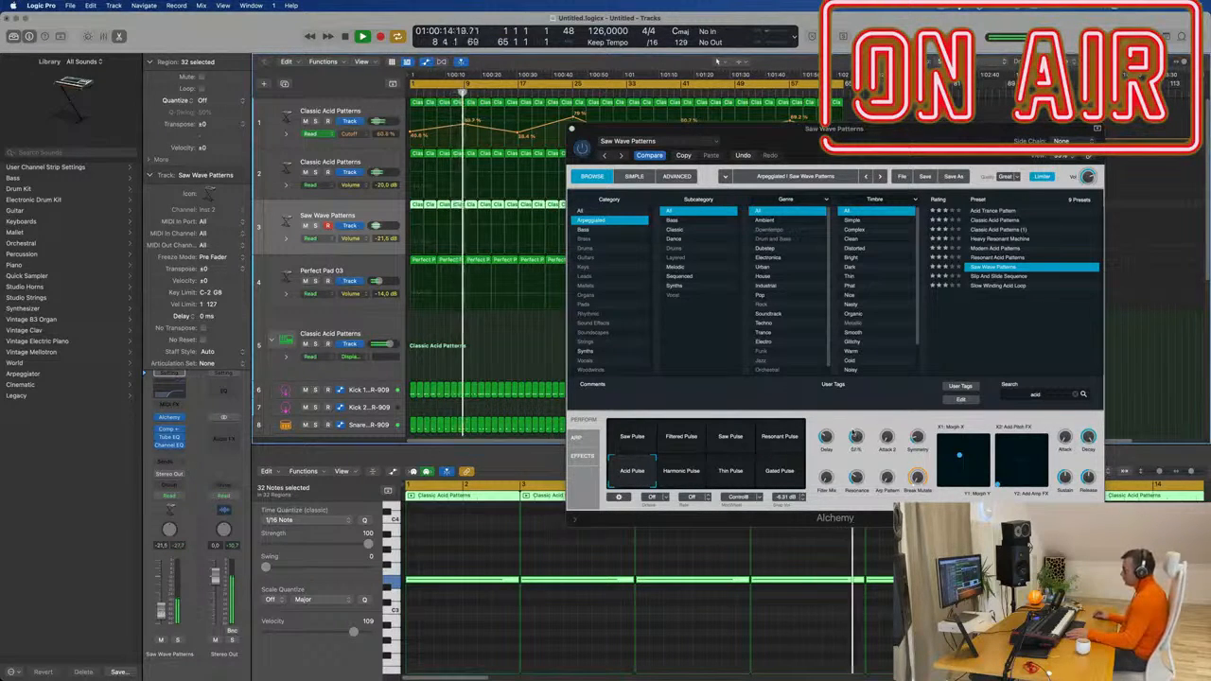
left_click_drag(857, 437, 857, 433)
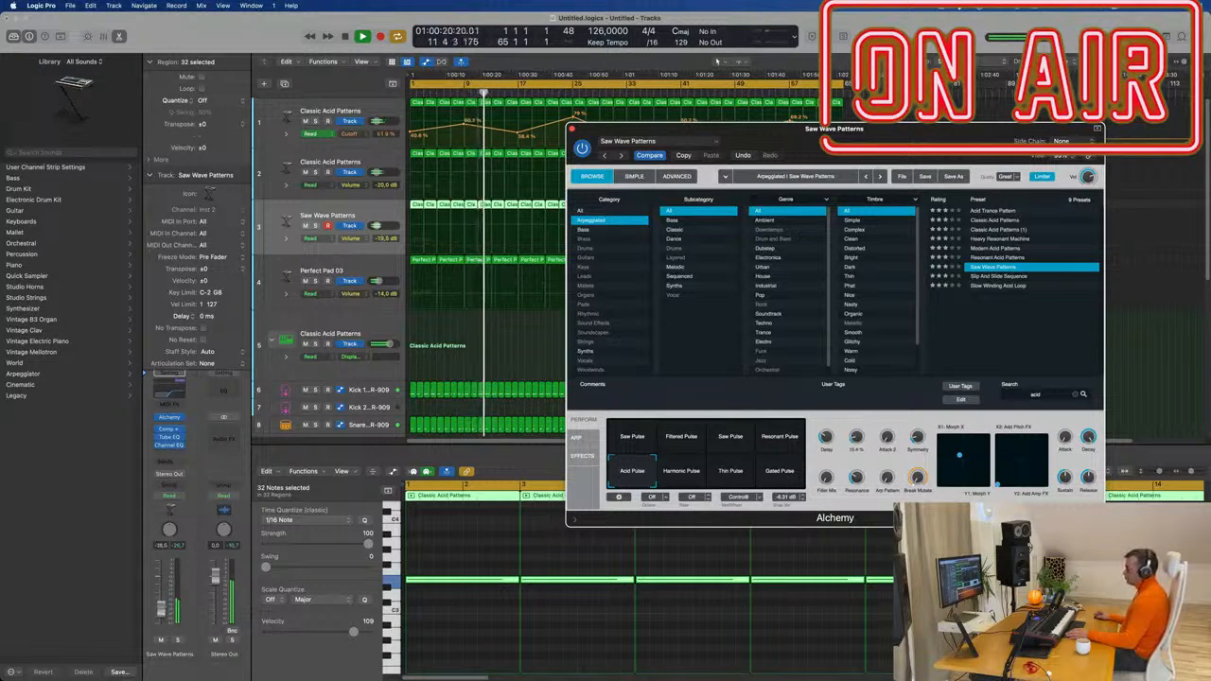
left_click_drag(162, 611, 161, 609)
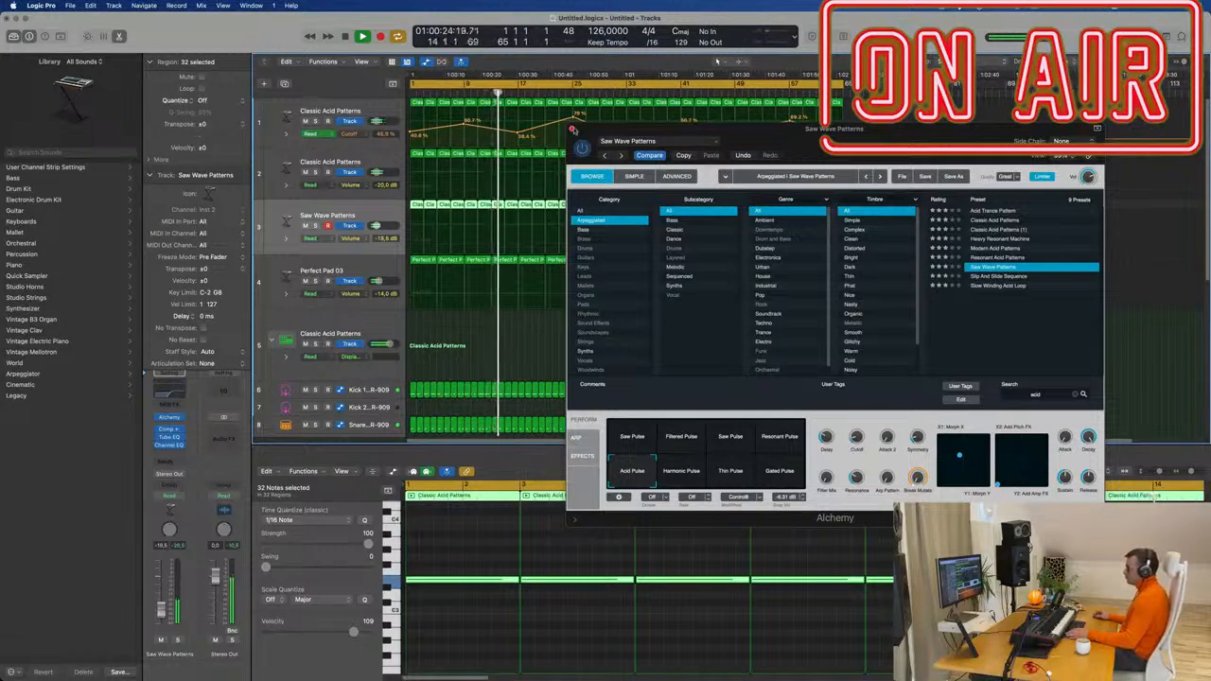
left_click(573, 129)
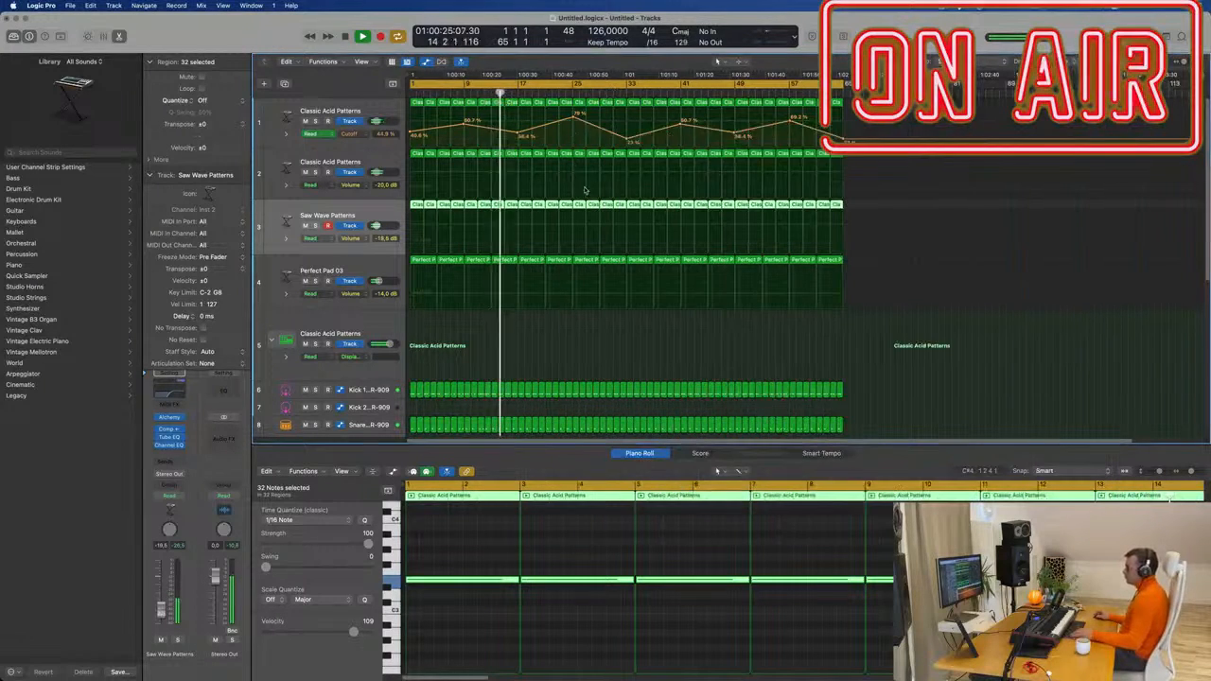
Deselect the track 3 regions and zoom the arrangement in slightly along the timeline.
left_click(552, 372)
scroll(655, 345, "up", 5)
scroll(644, 342, "down", 3)
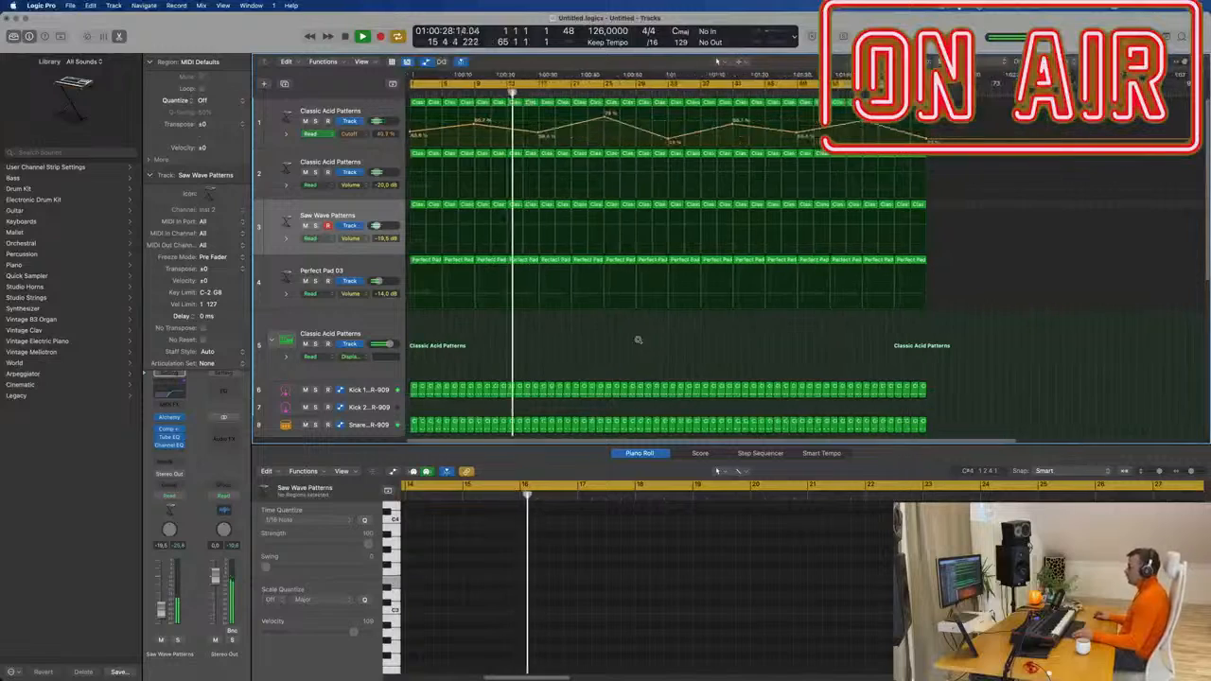
scroll(635, 340, "up", 2)
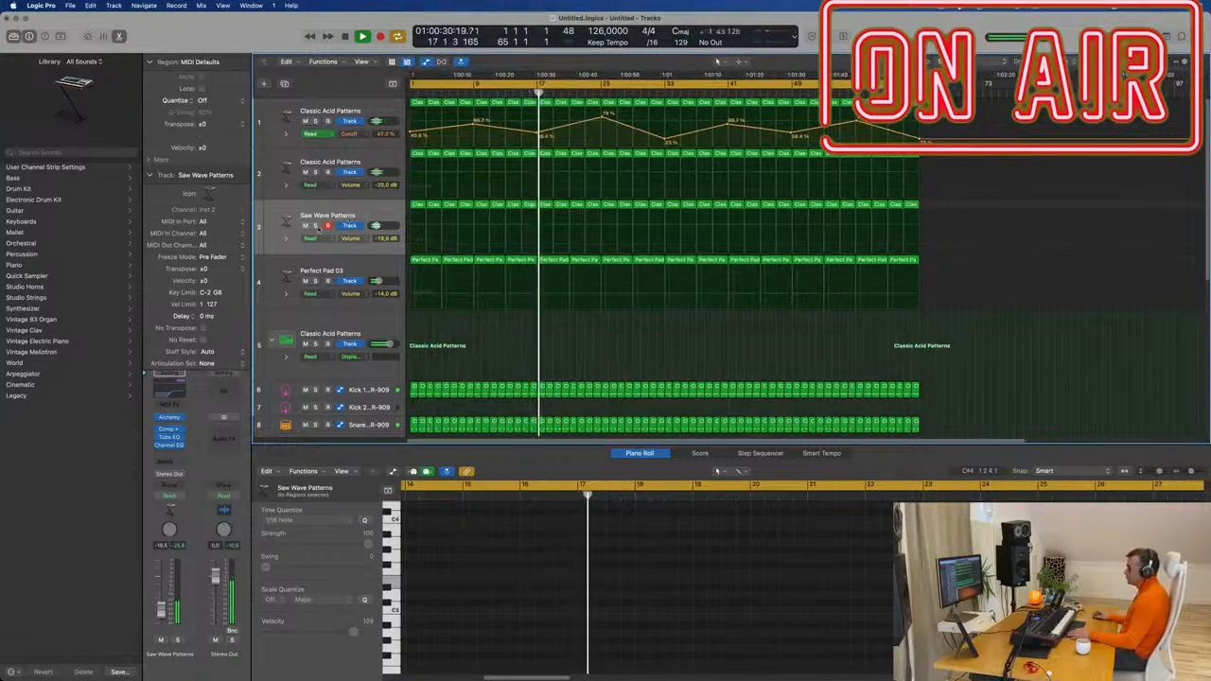
Lower the 12 dB/Oct low cut in the Saw Wave Patterns track's Channel EQ to about 100 Hz and close the EQ.
left_click(363, 206)
left_click(170, 444)
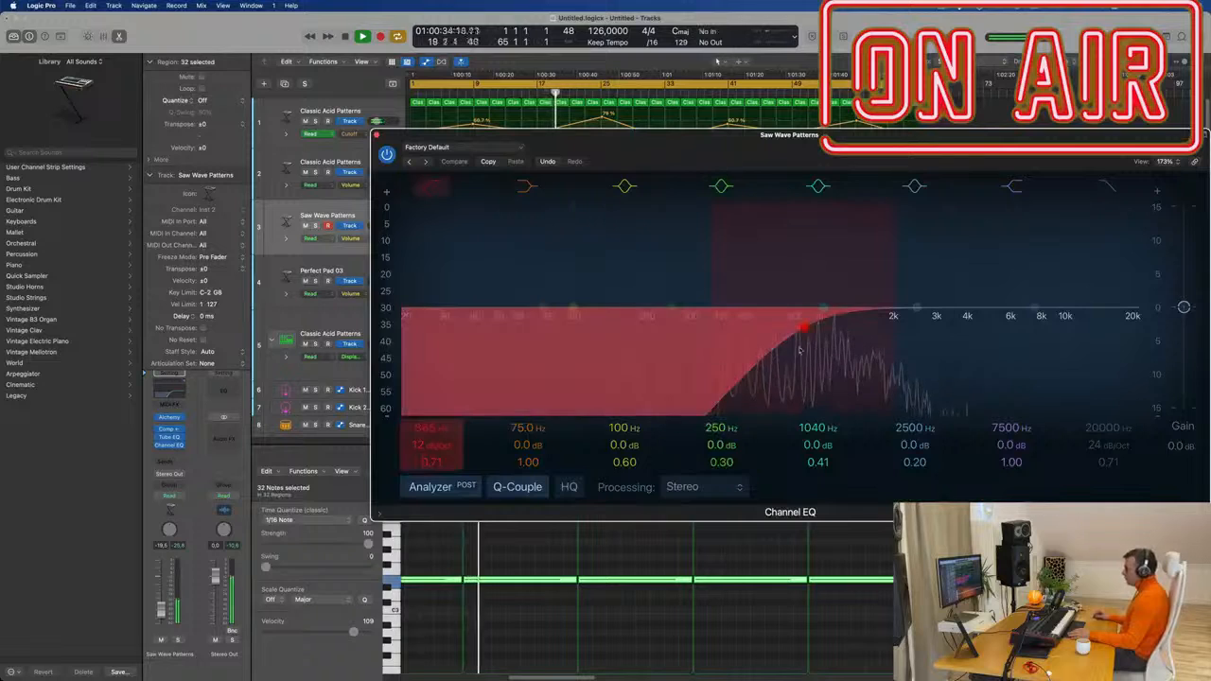
left_click_drag(799, 351, 719, 331)
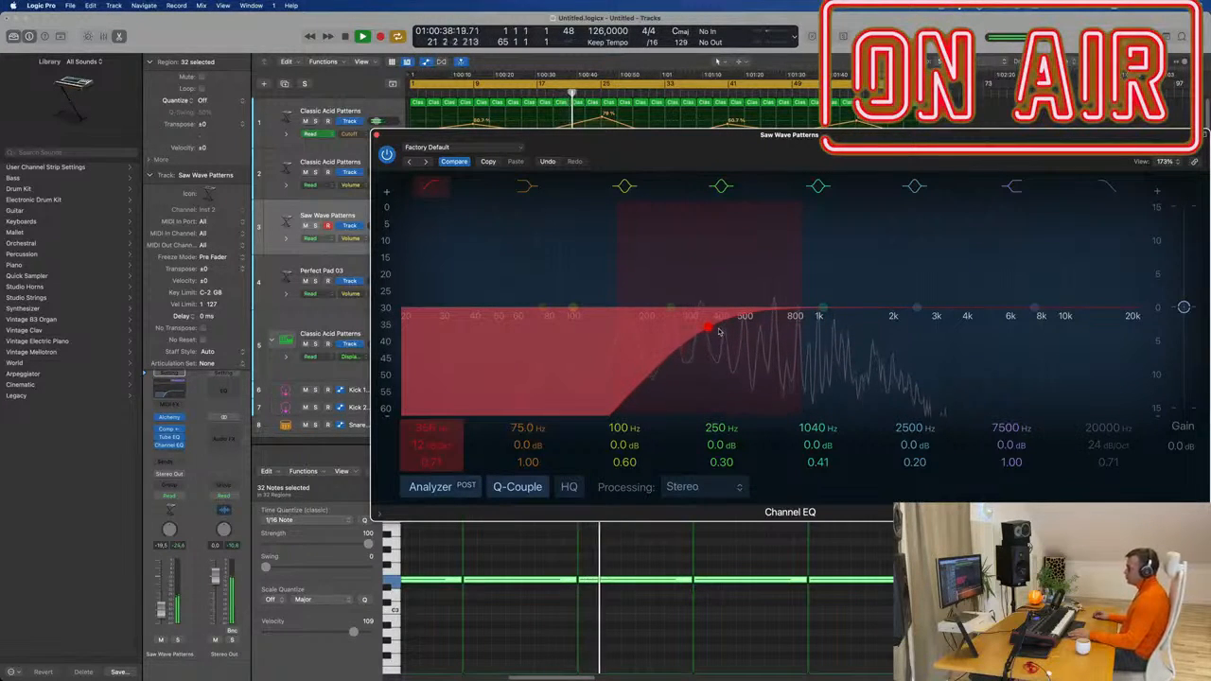
left_click_drag(708, 328, 692, 325)
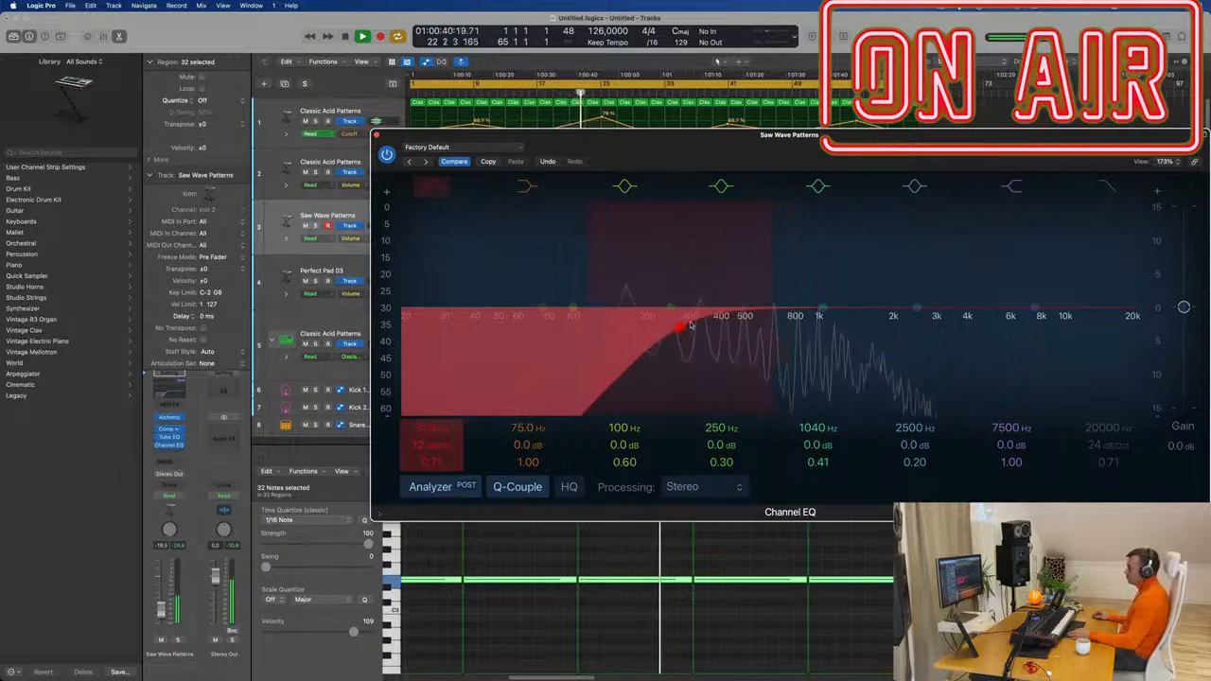
left_click_drag(652, 324, 597, 325)
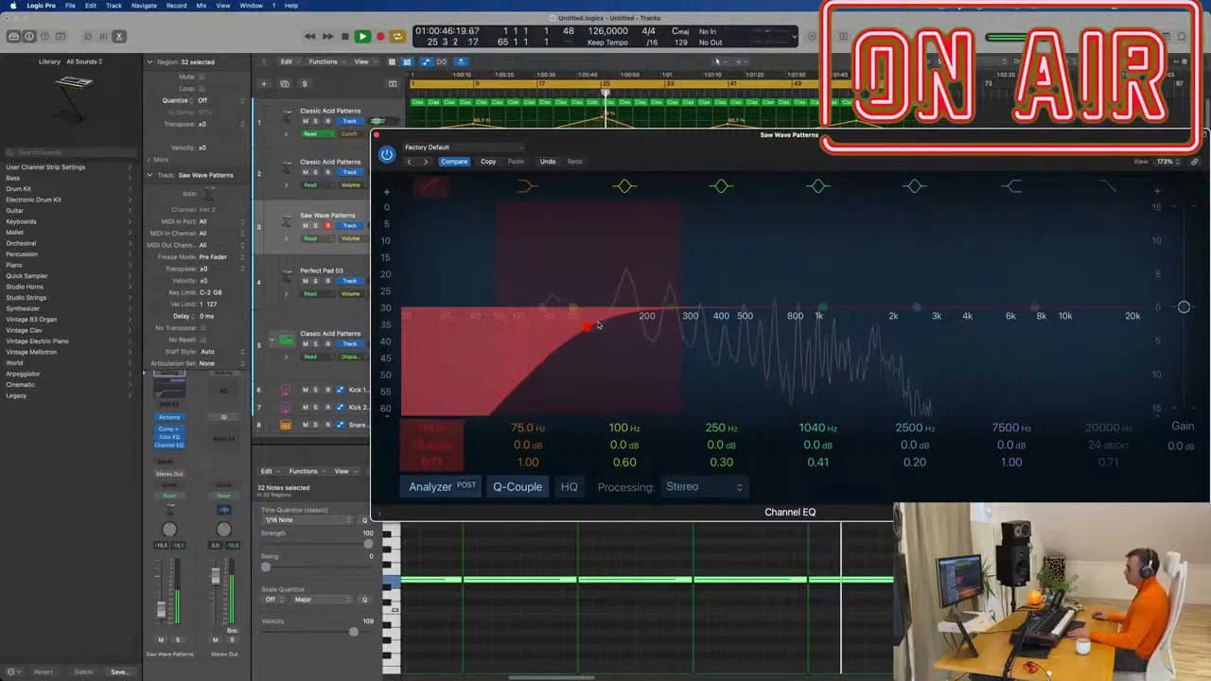
left_click_drag(598, 324, 584, 324)
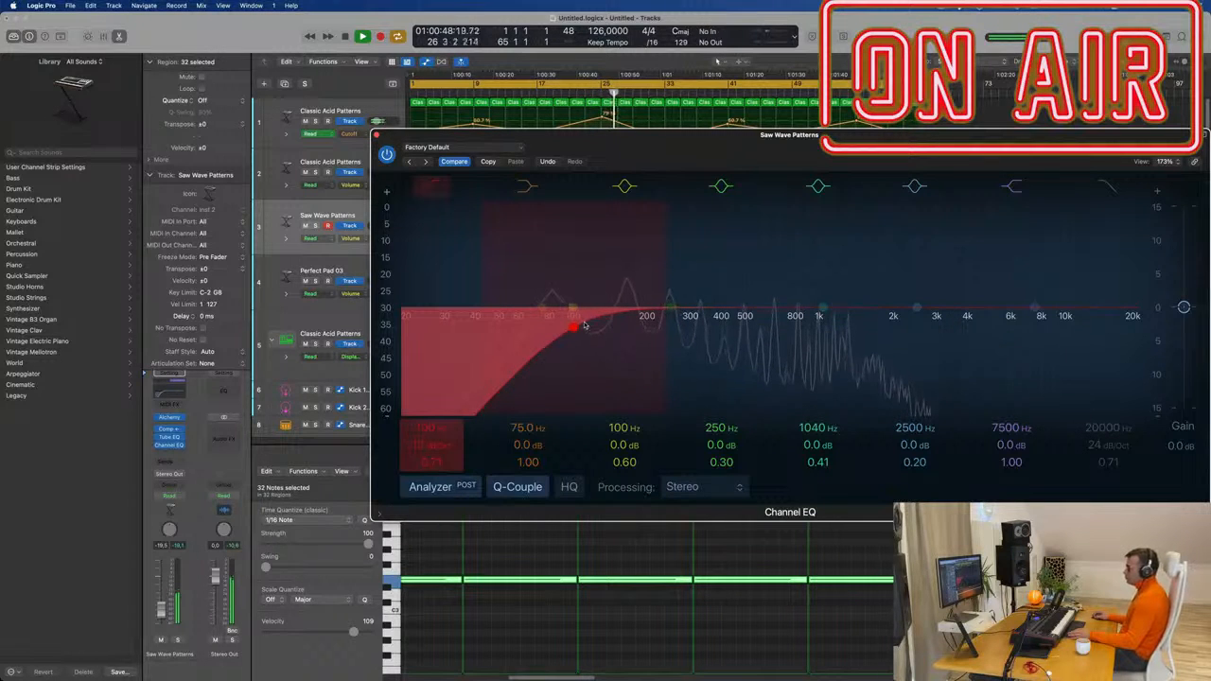
left_click(375, 135)
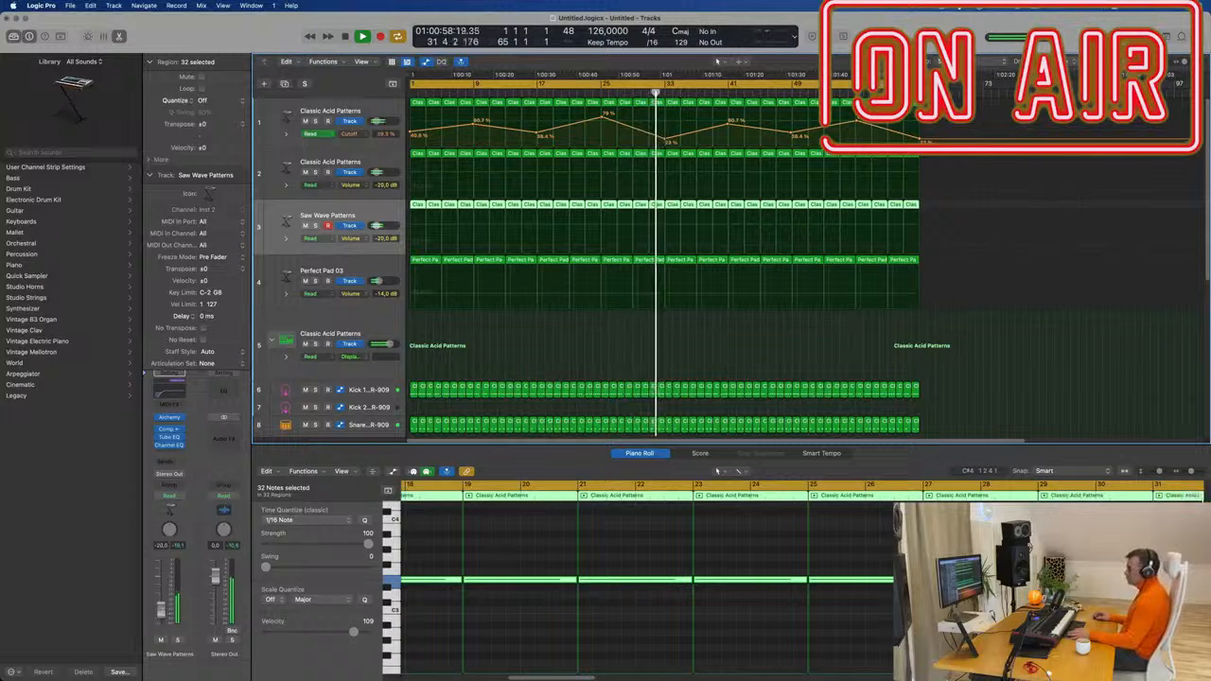
Add a Channel EQ to track 2 with its 75 Hz low shelf boosted by 3.3 dB, close it and reselect track 3.
key("Up")
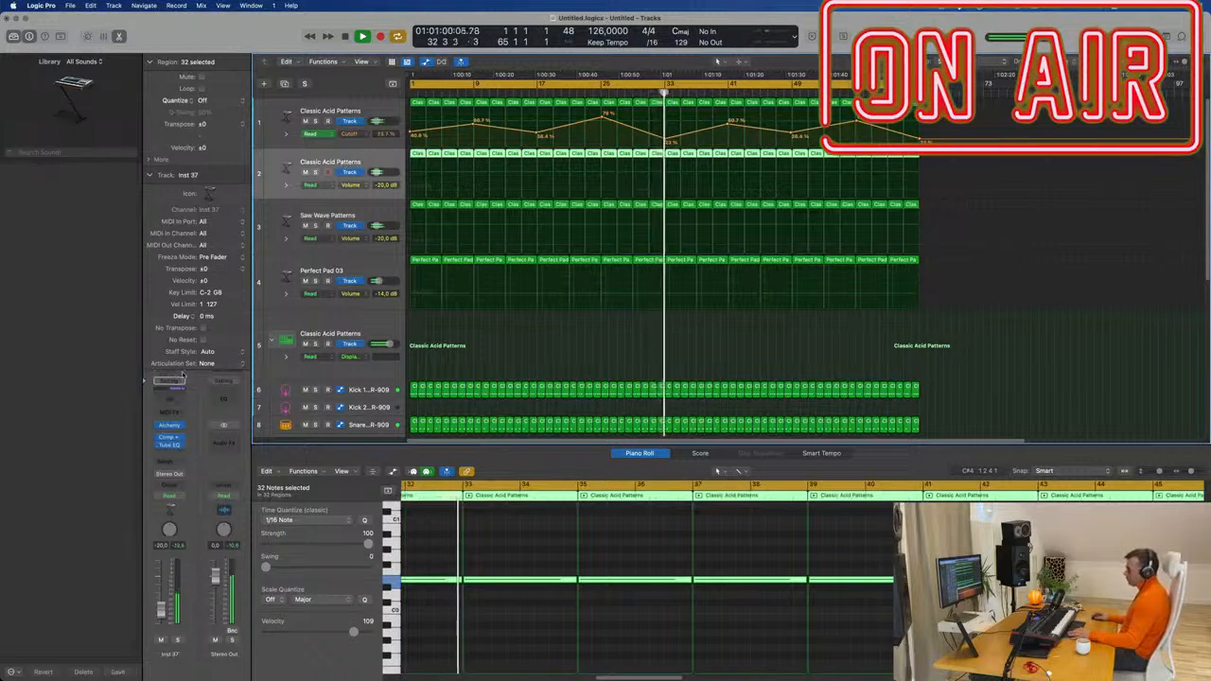
left_click(180, 380)
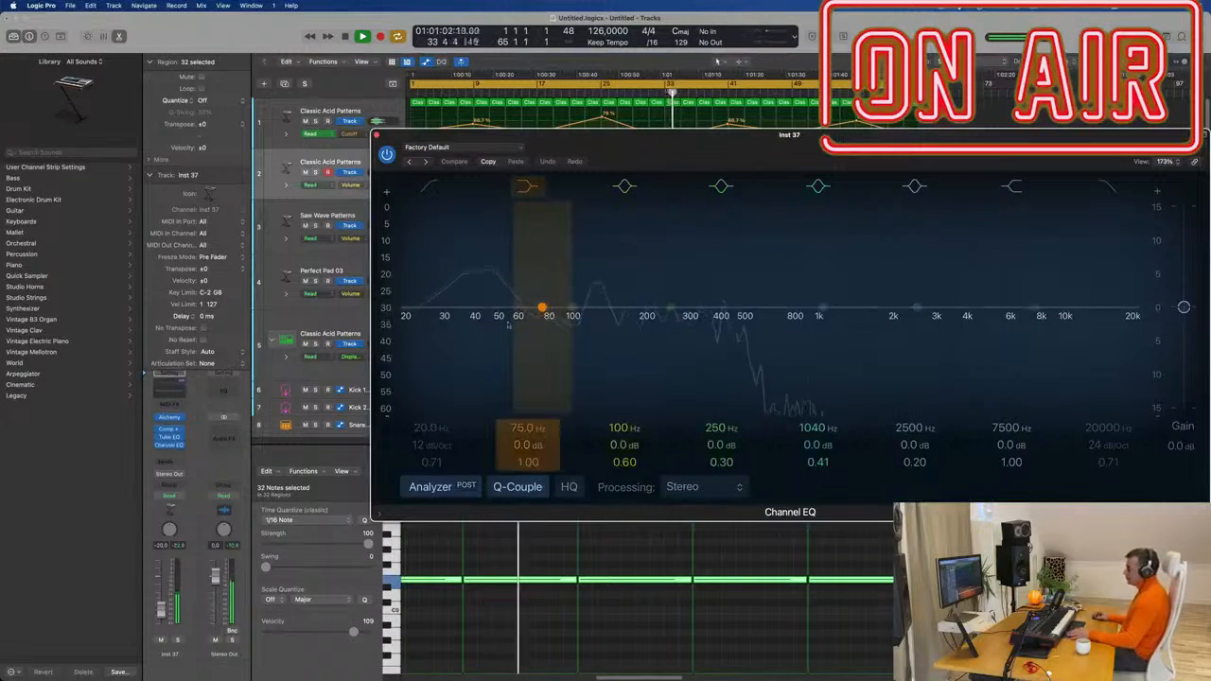
left_click_drag(541, 308, 541, 297)
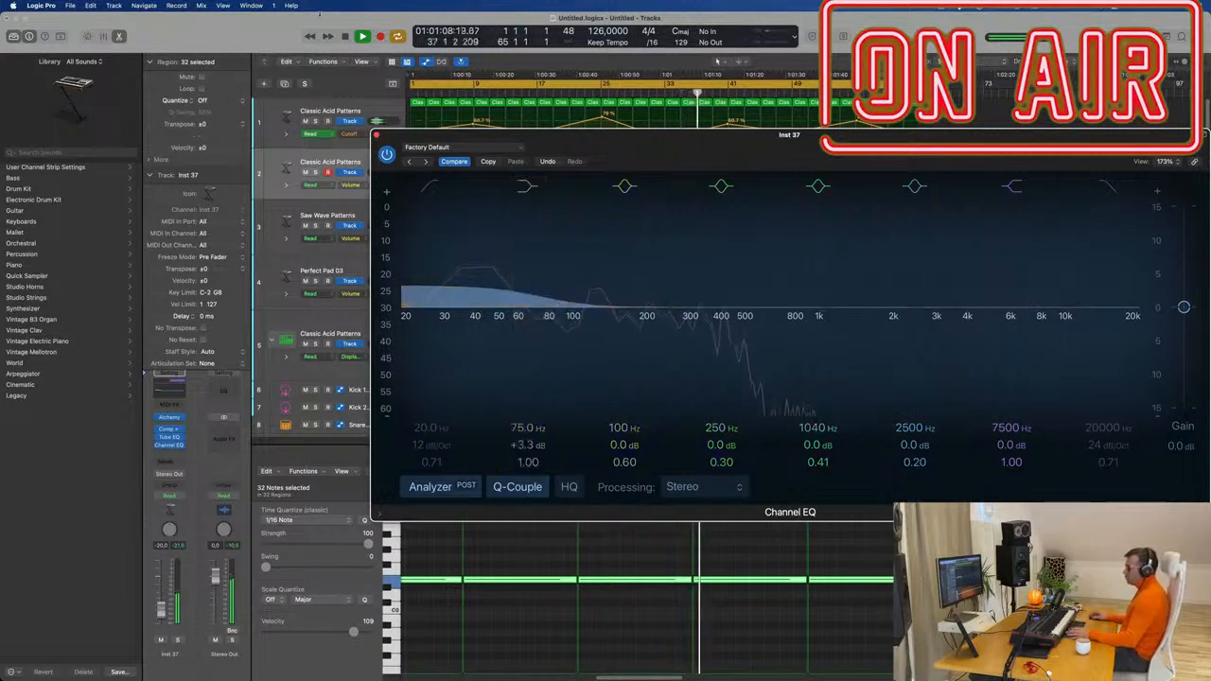
left_click(376, 134)
left_click(373, 206)
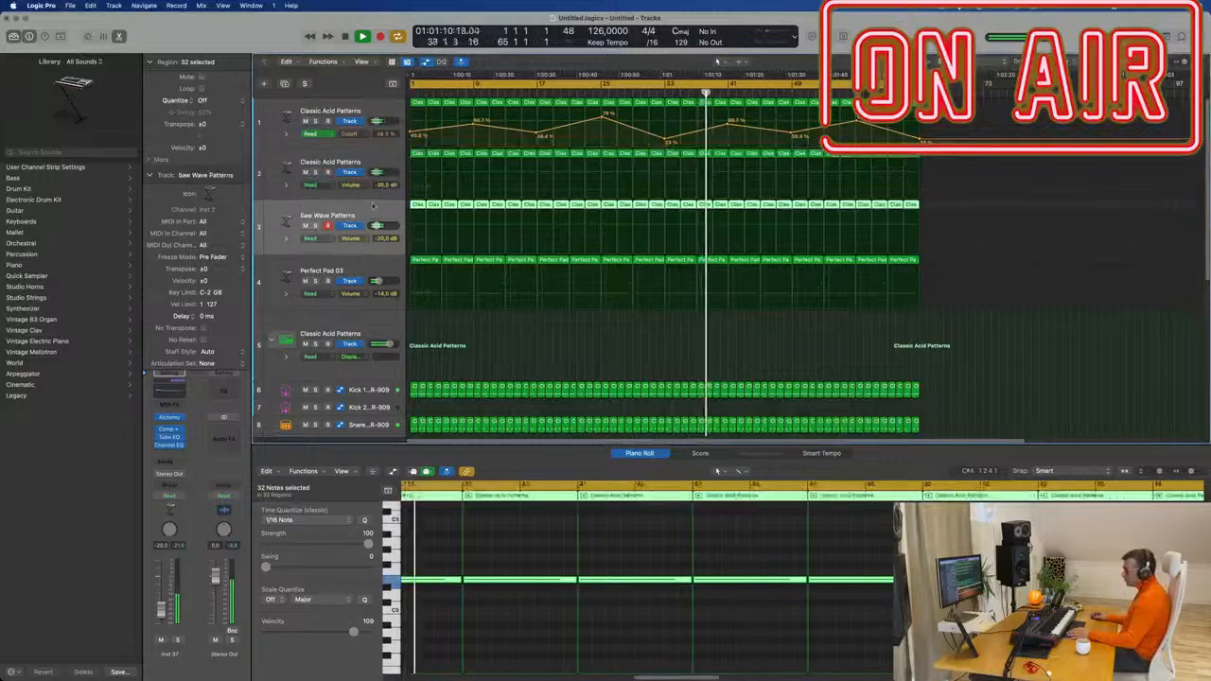
Audition the Saw Wave Patterns track in solo, add track 2 to the solo briefly, and clear the solos.
left_click(316, 226)
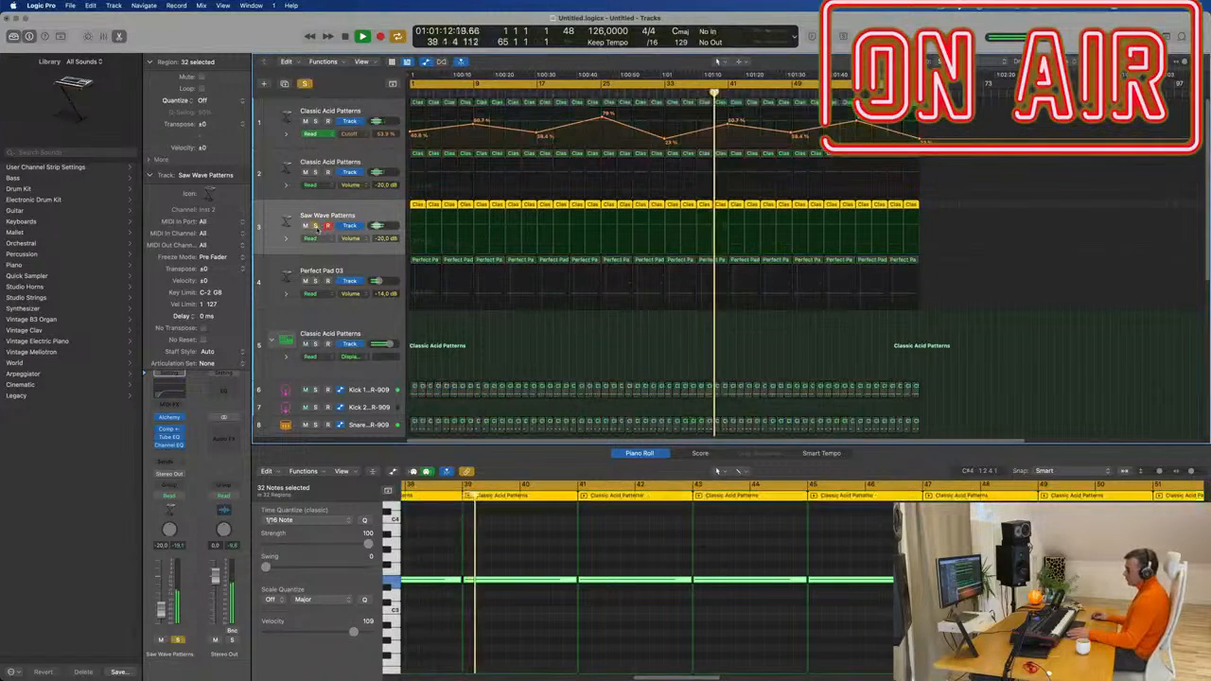
left_click(316, 173)
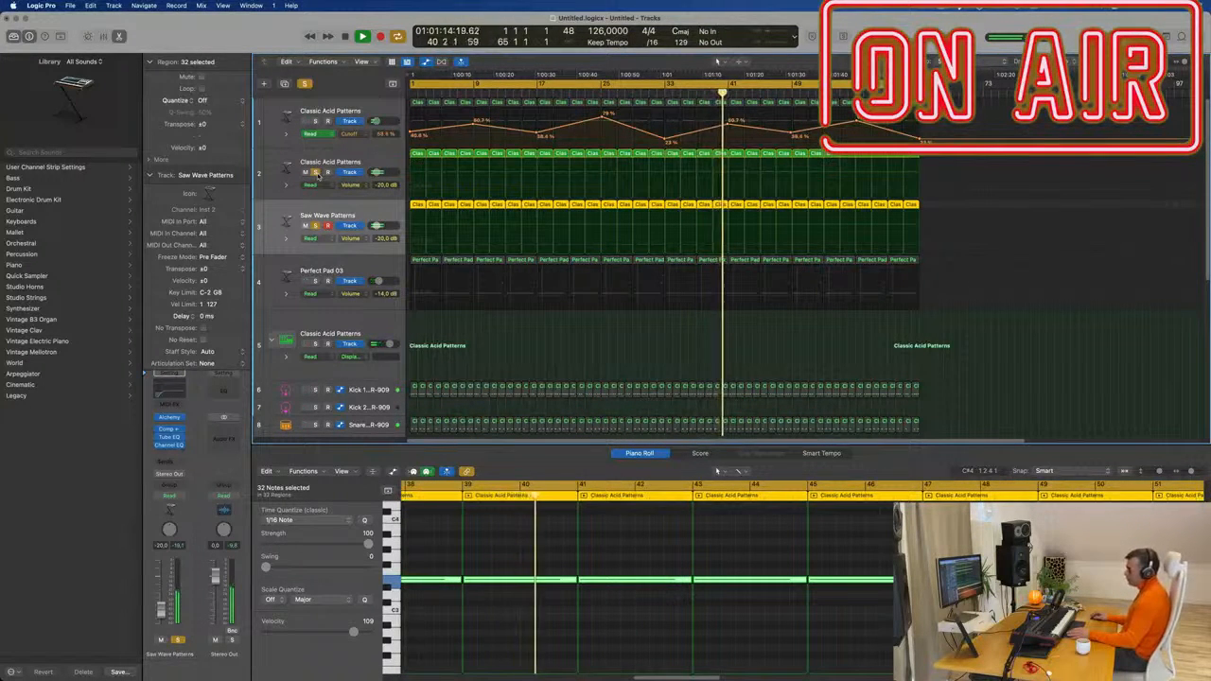
left_click(316, 173)
key("s")
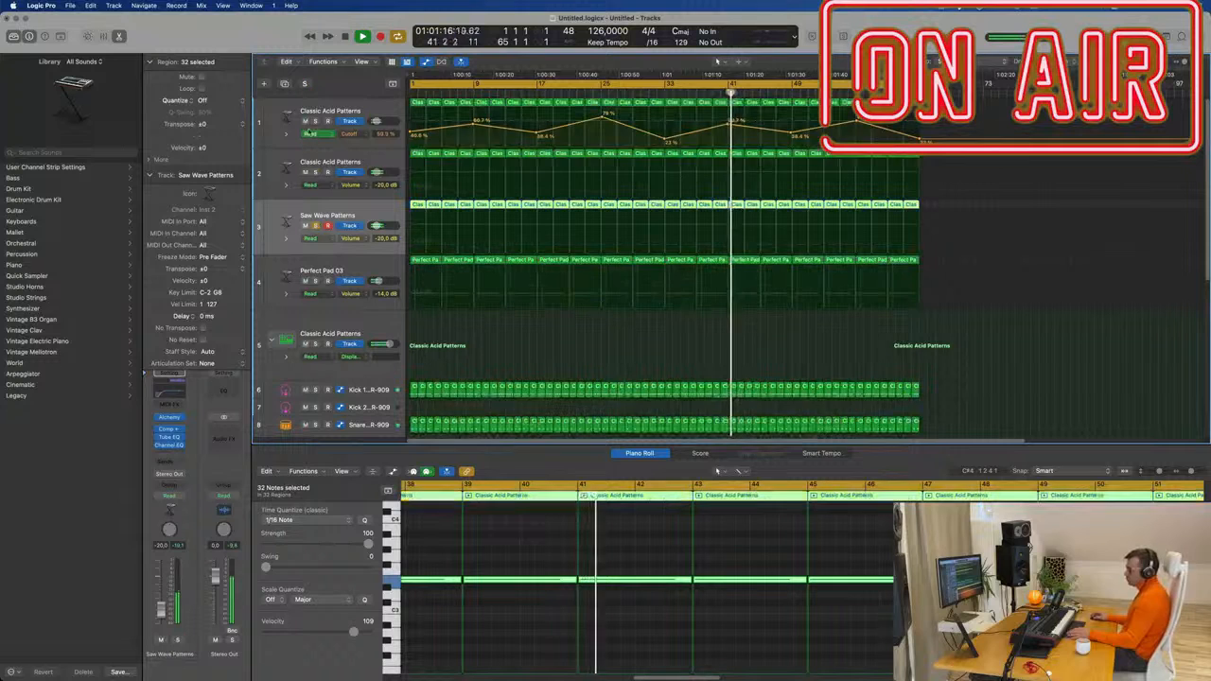
Select the first Classic Acid Patterns track, zoom the arrangement out slightly and deselect the track's regions.
left_click(382, 109)
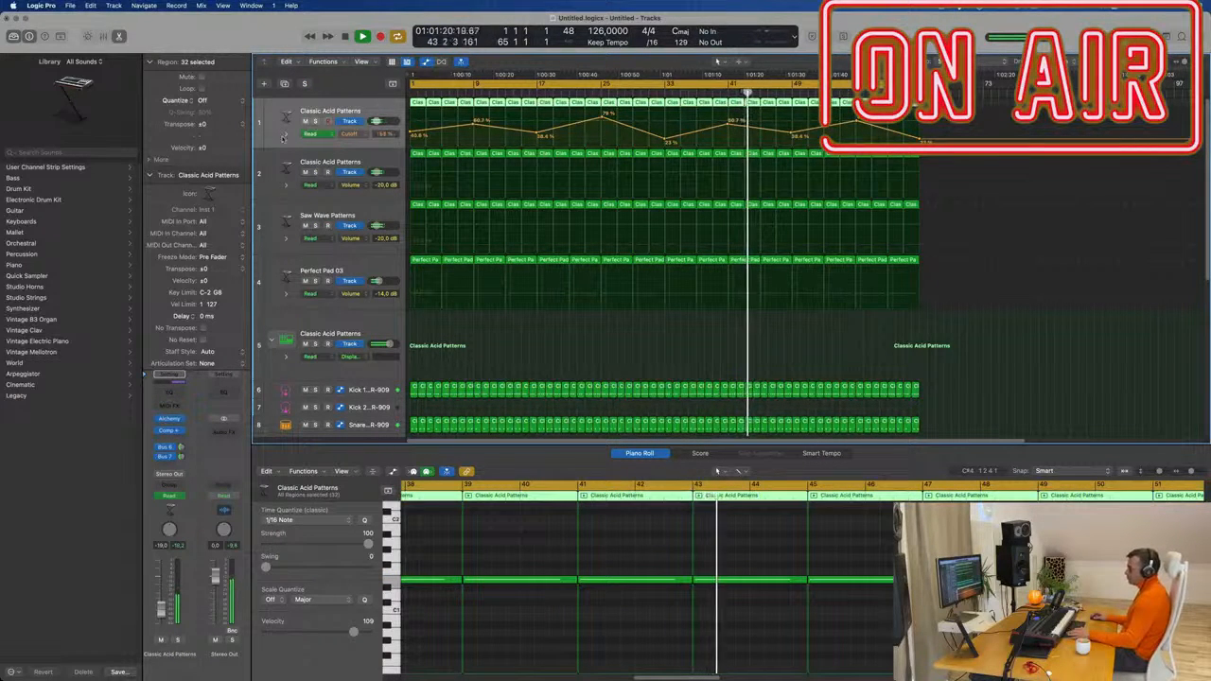
scroll(462, 224, "down", 2)
scroll(518, 277, "down", 1)
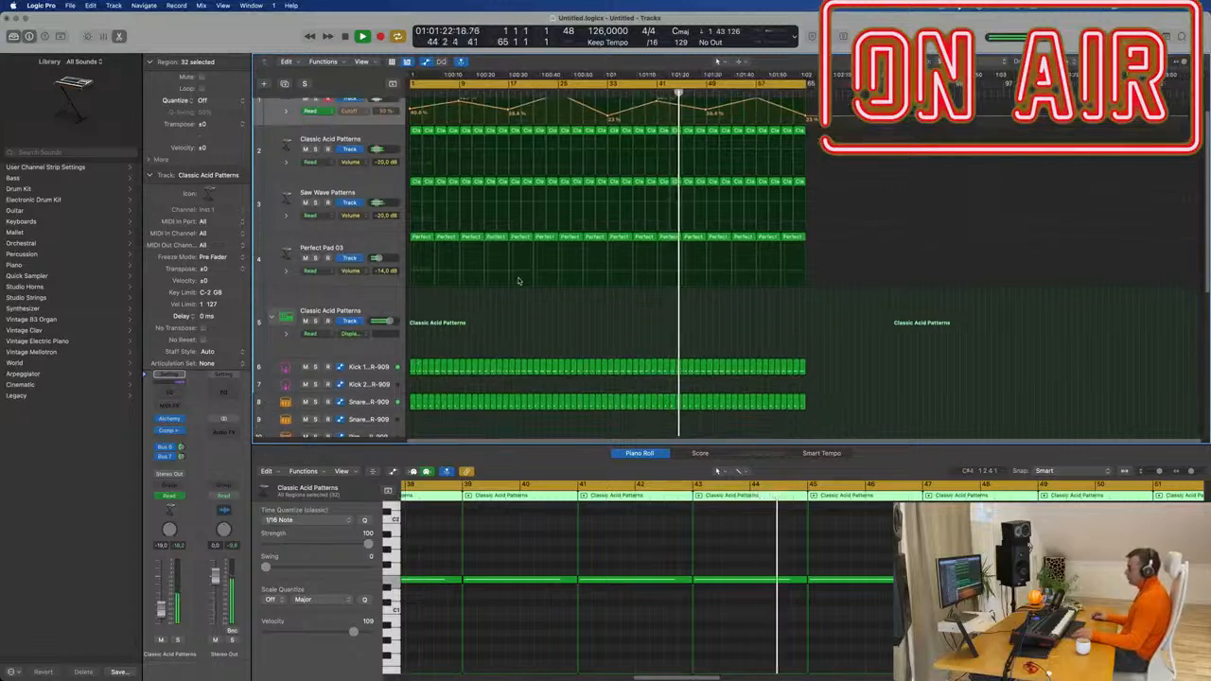
scroll(519, 276, "down", 2)
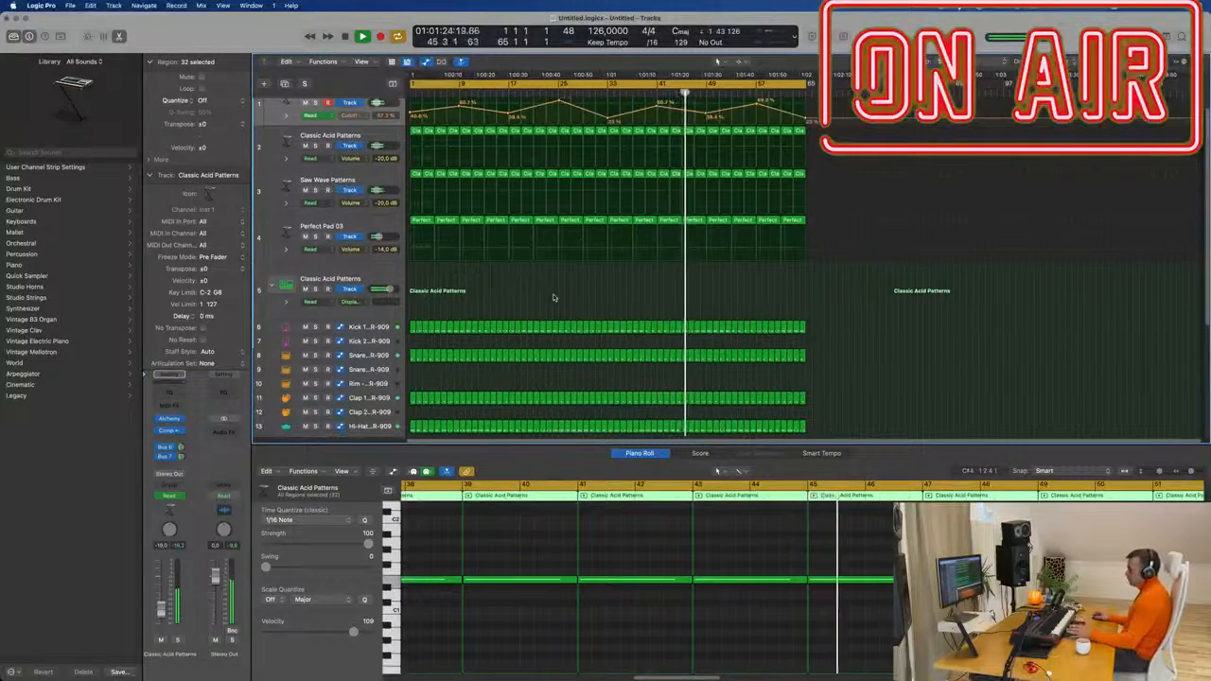
scroll(552, 299, "down", 2)
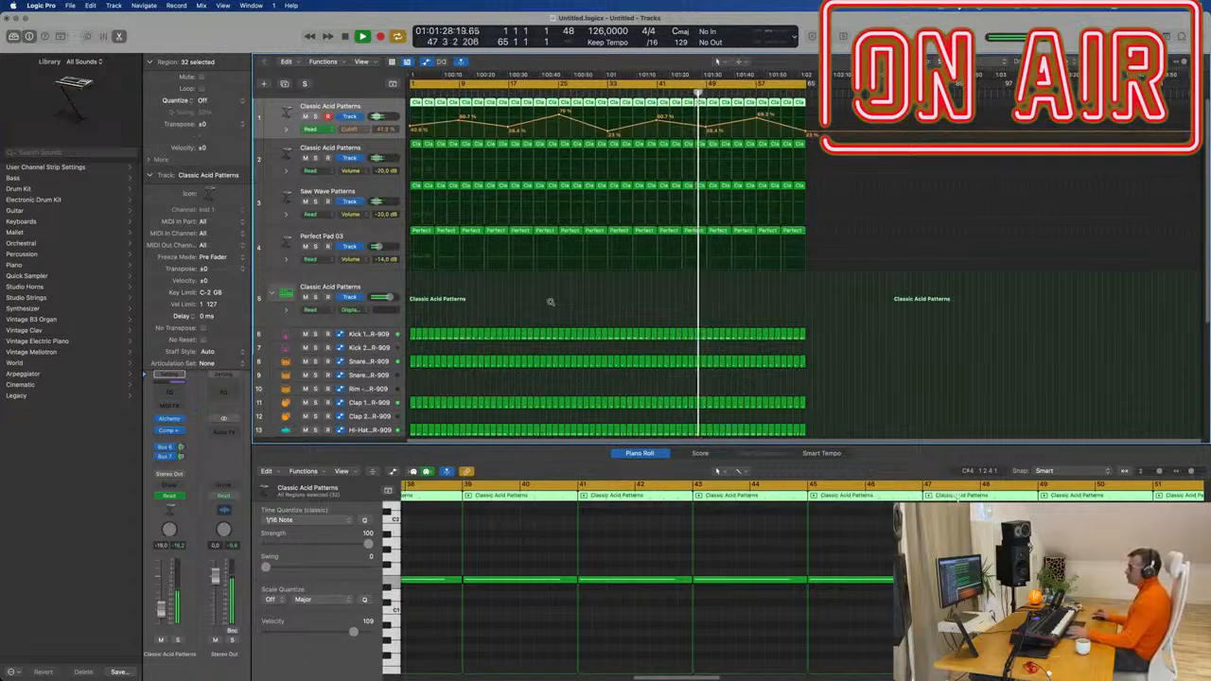
left_click(546, 304)
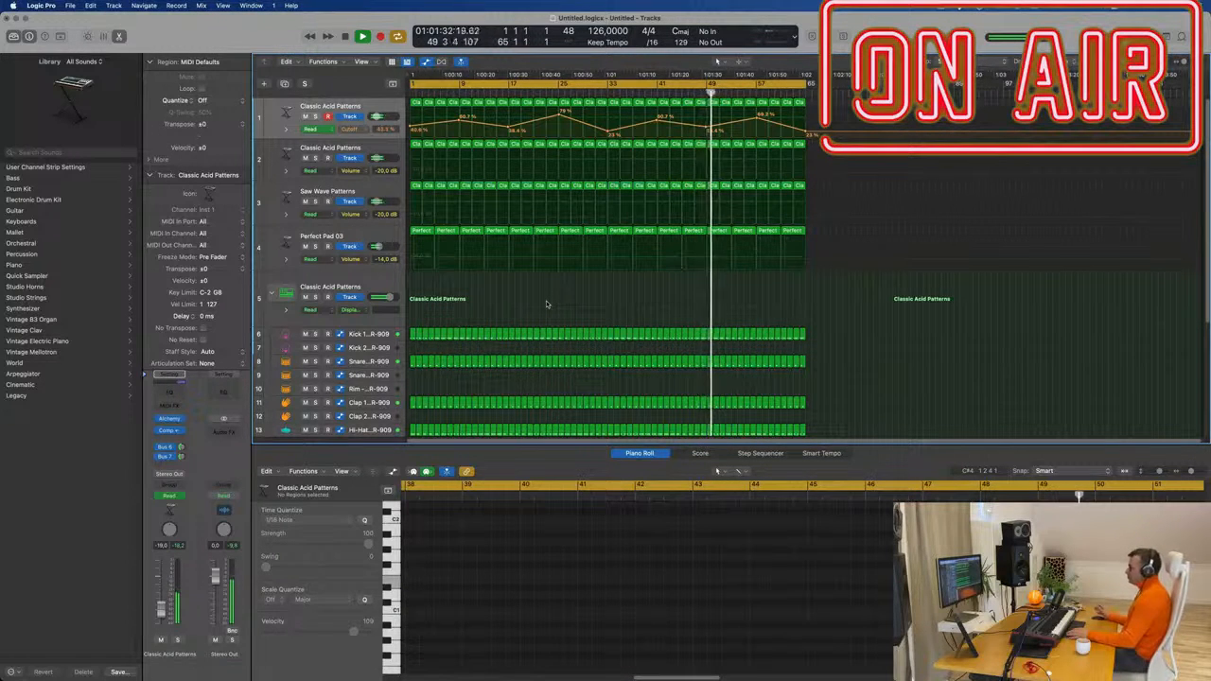
Copy the first region of the TR-909 Conga track onto the Roland TR-808 Shaker track at bar 1.
scroll(546, 304, "down", 5)
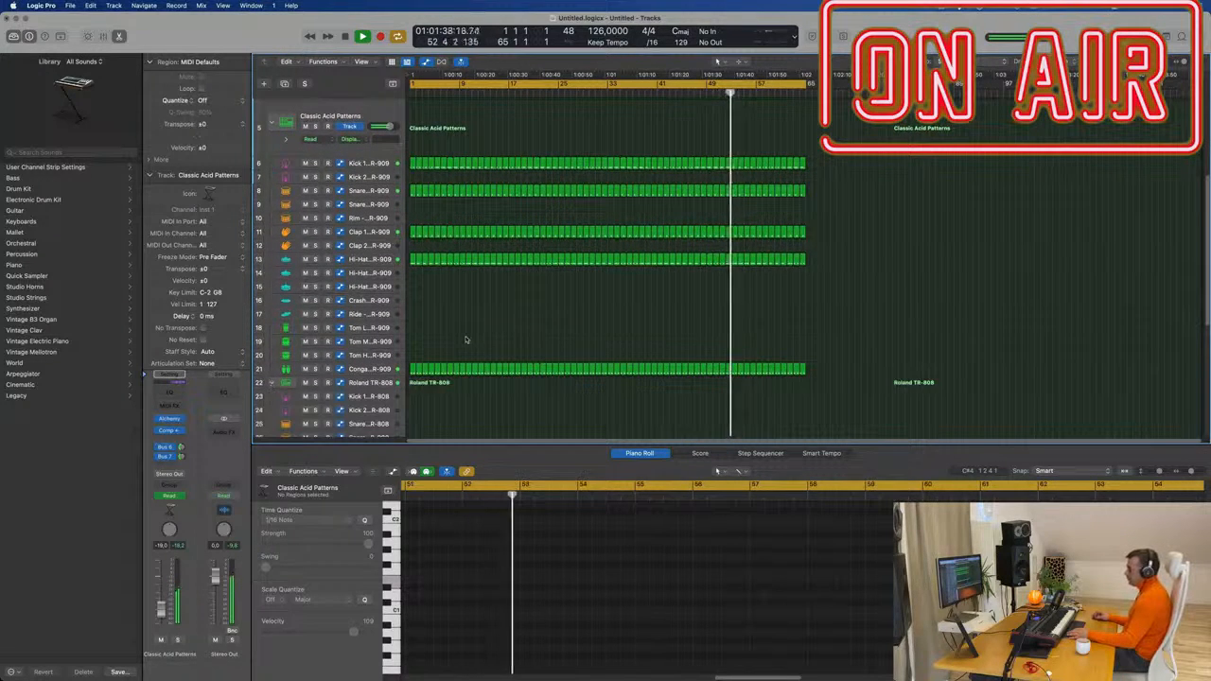
left_click(271, 382)
scroll(469, 336, "down", 8)
scroll(468, 337, "down", 3)
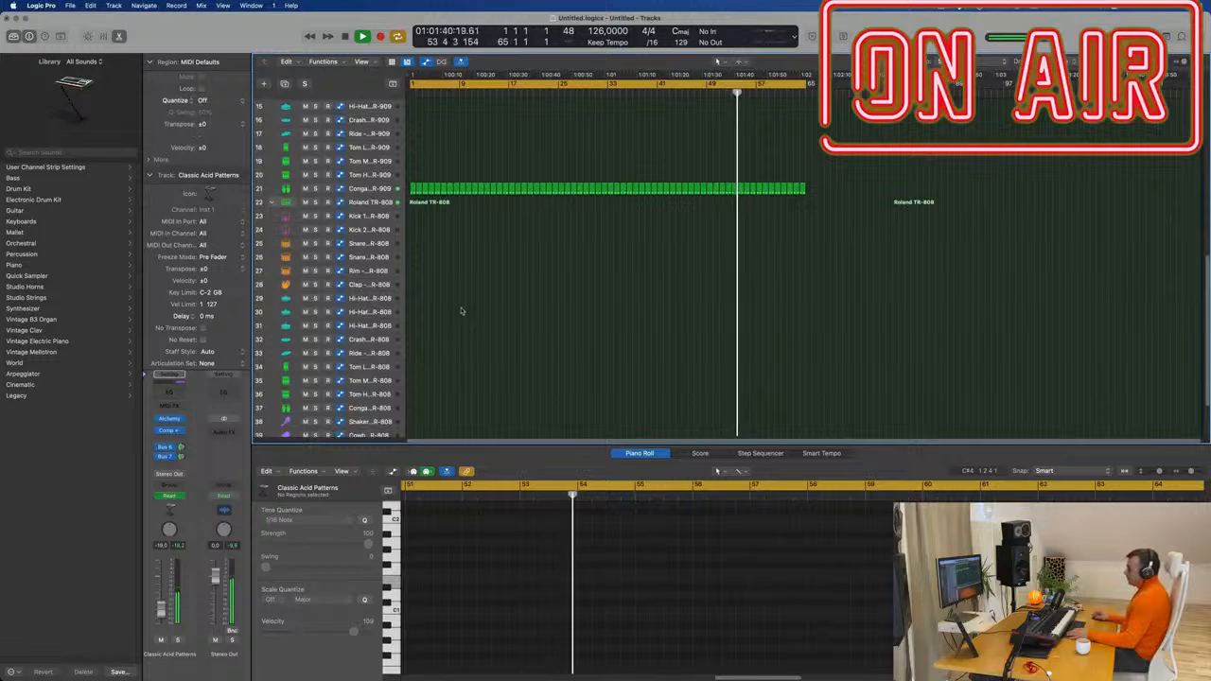
scroll(468, 288, "down", 2)
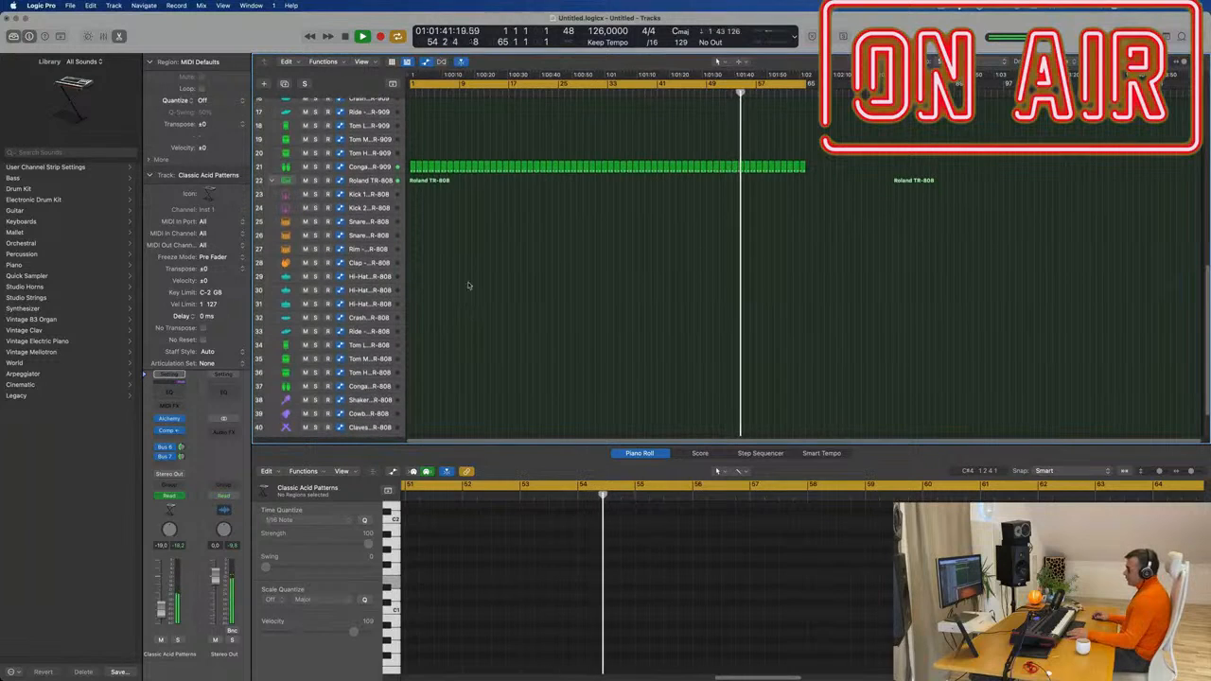
left_click(412, 167)
left_click_drag(412, 166, 416, 402)
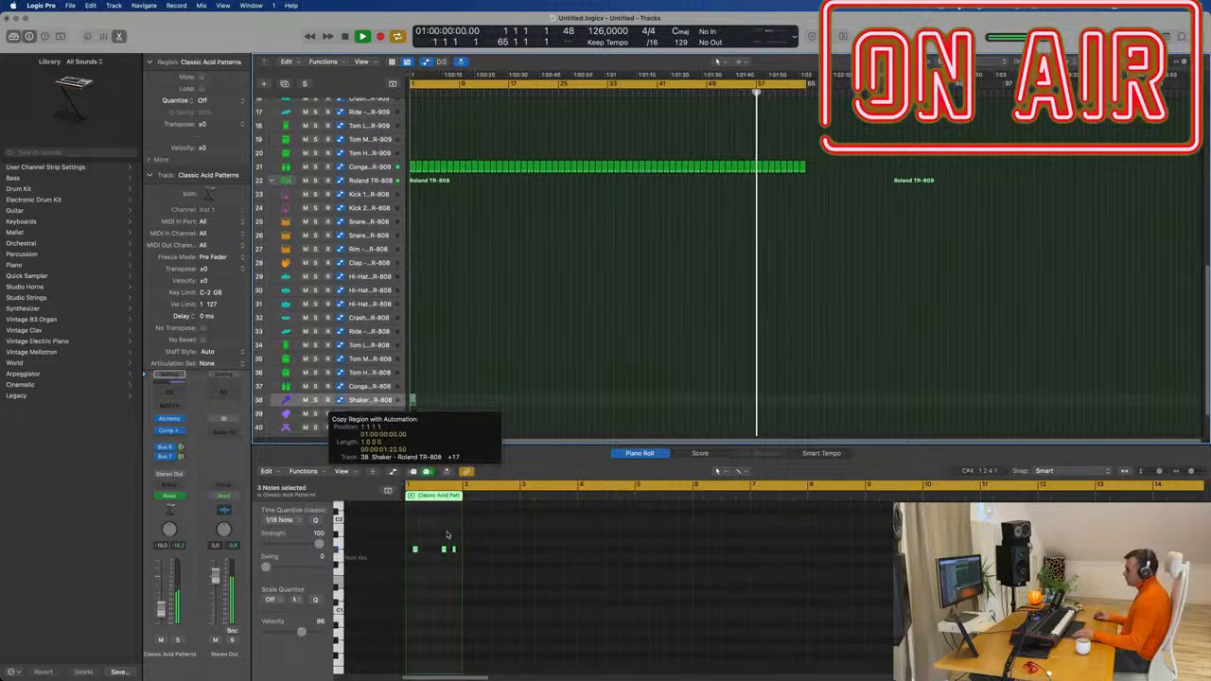
Fill the one-bar shaker region with a continuous row of sixteenth notes and shift them all up an octave.
scroll(448, 536, "up", 5)
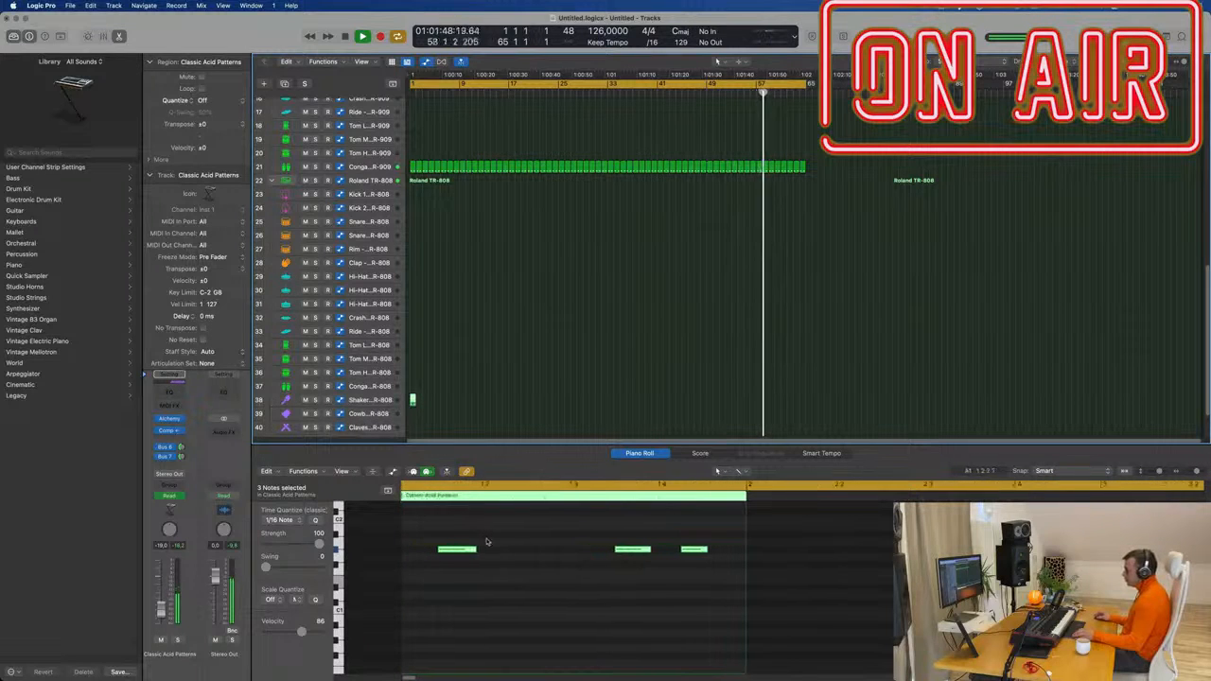
left_click_drag(465, 549, 491, 558)
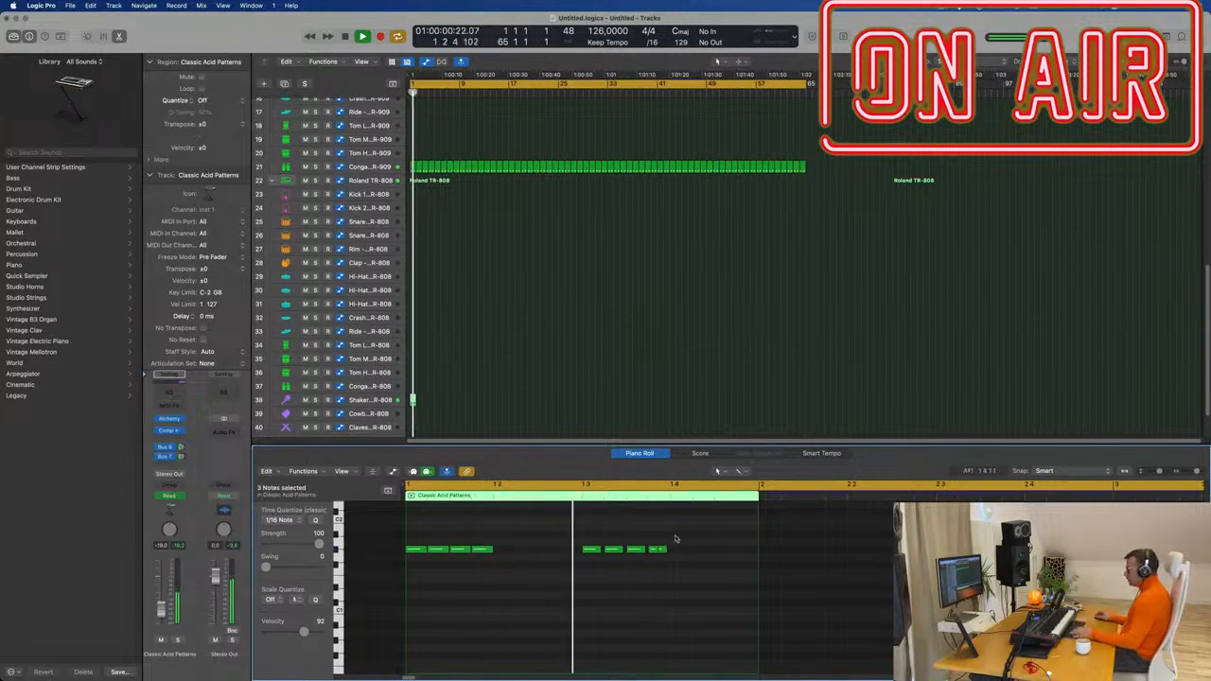
key("super+a")
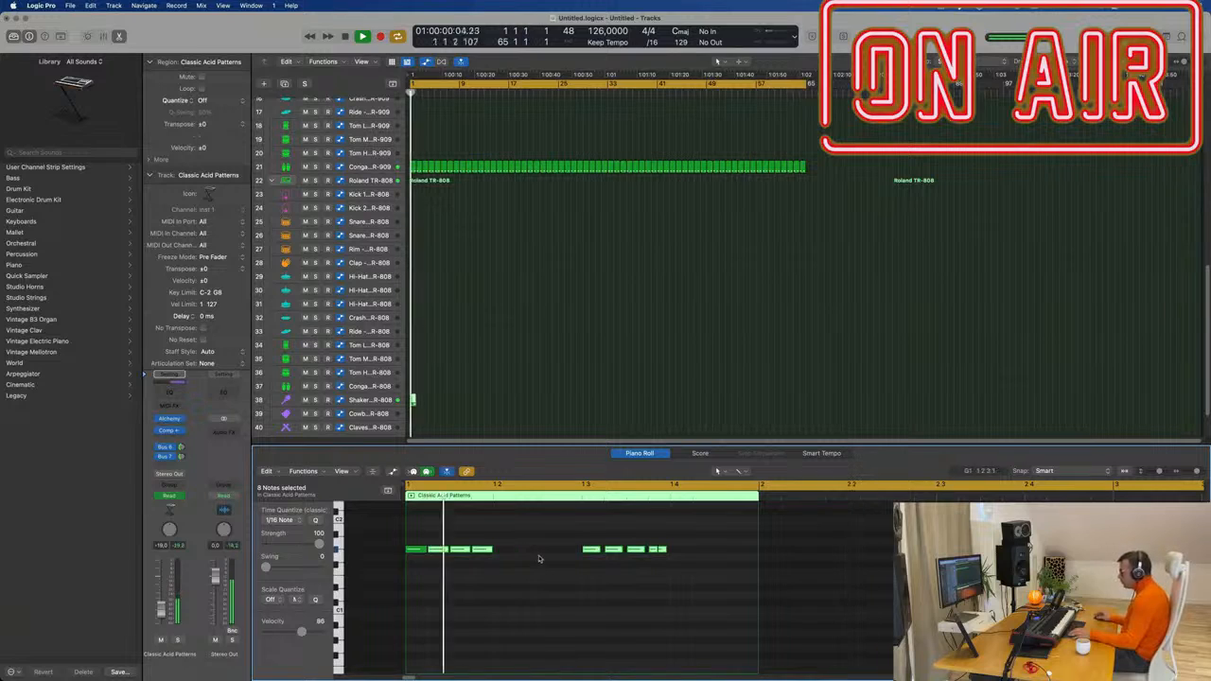
left_click(401, 560)
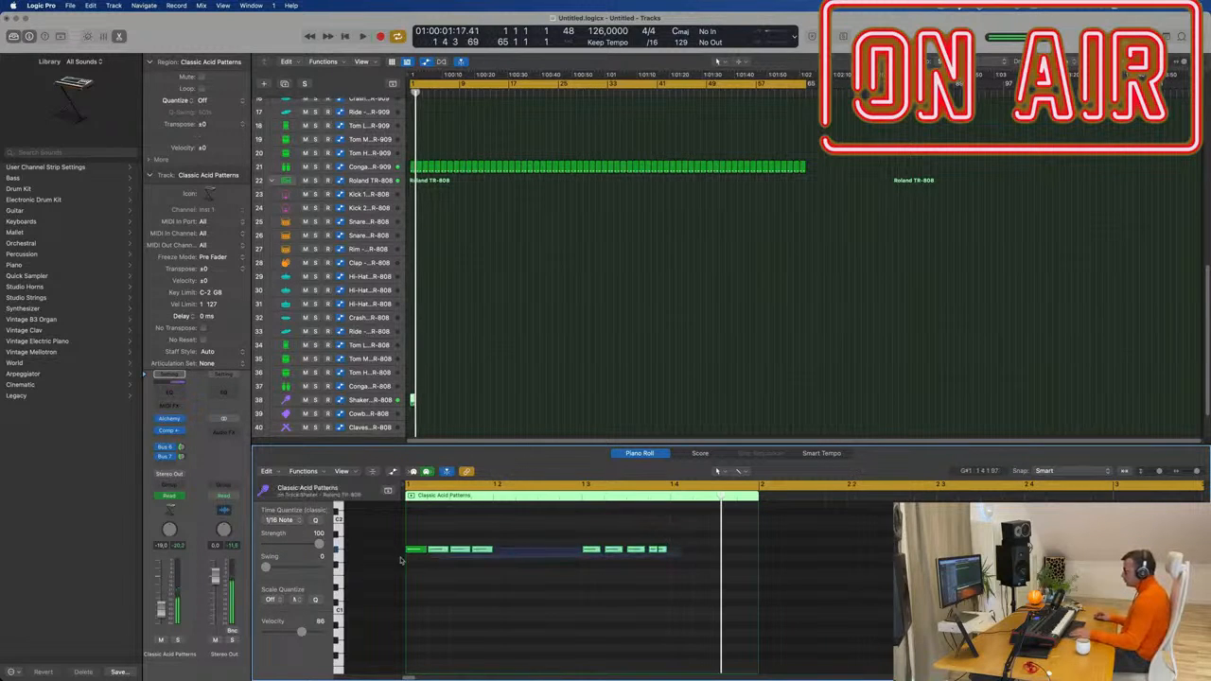
key("super+a")
mouse_move(413, 553)
left_mouse_down()
mouse_move(504, 558)
mouse_move(432, 566)
left_mouse_up()
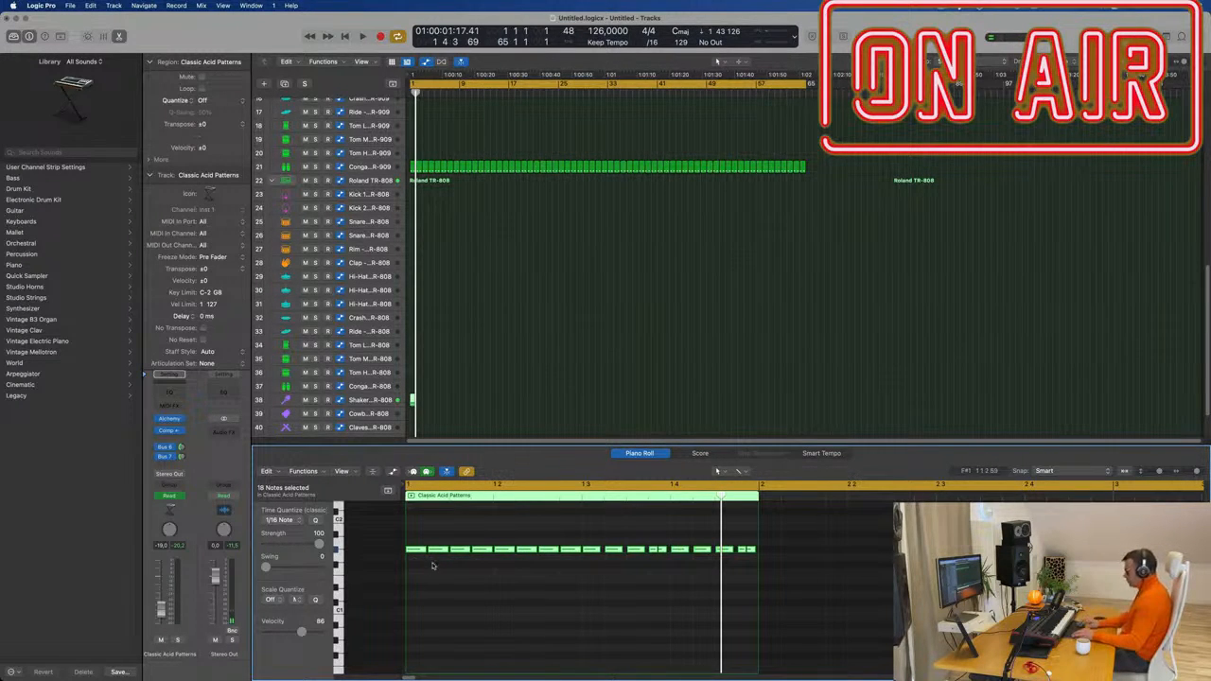
key("Delete")
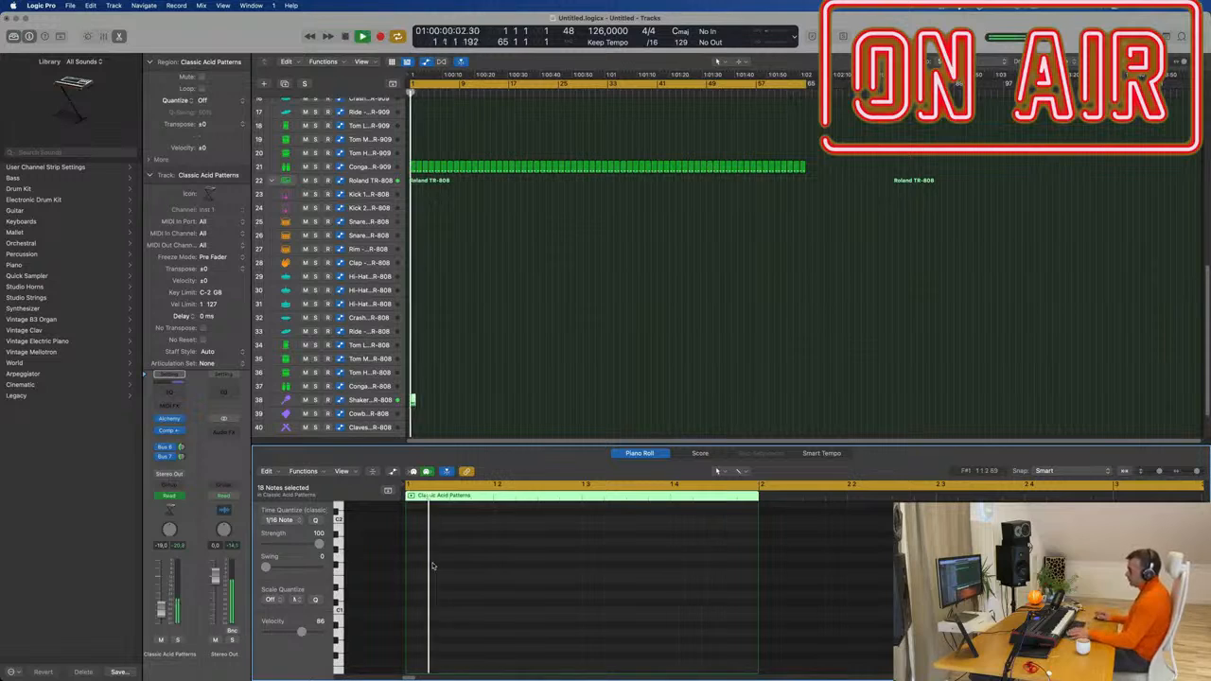
Lower the Shaker track's volume to about -28 dB and repeat its region up to bar 65, deleting the surplus copies.
key("space")
left_click(374, 402)
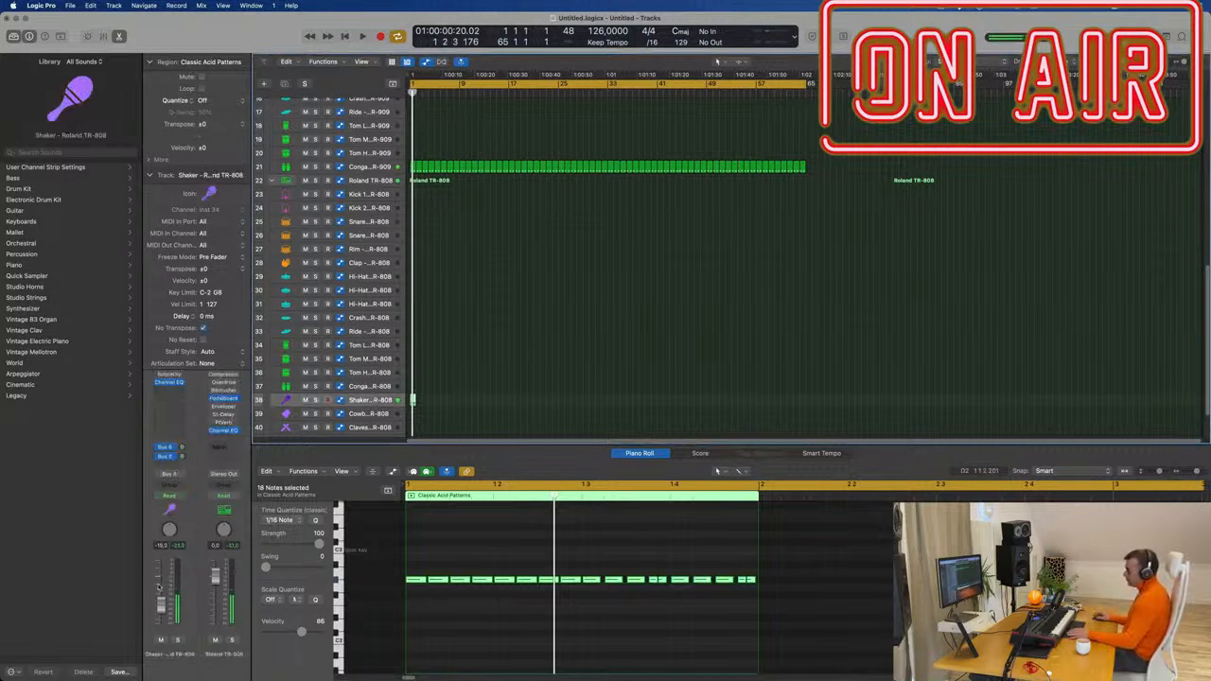
key("space")
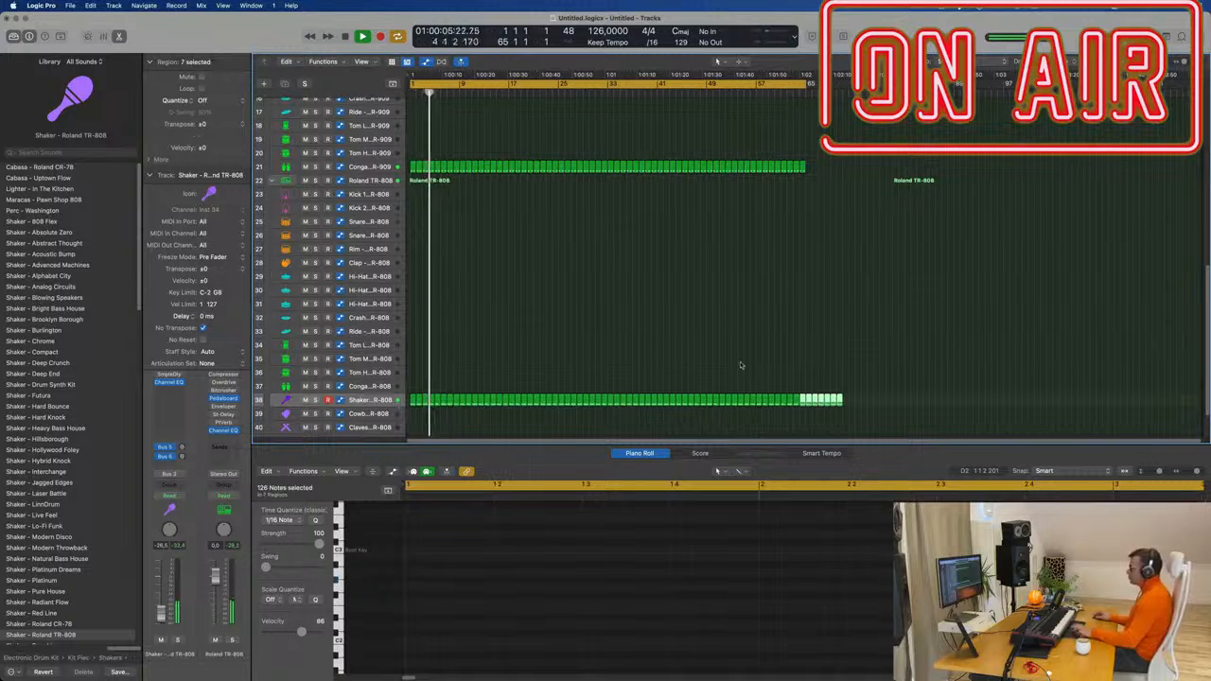
left_click_drag(849, 153, 808, 407)
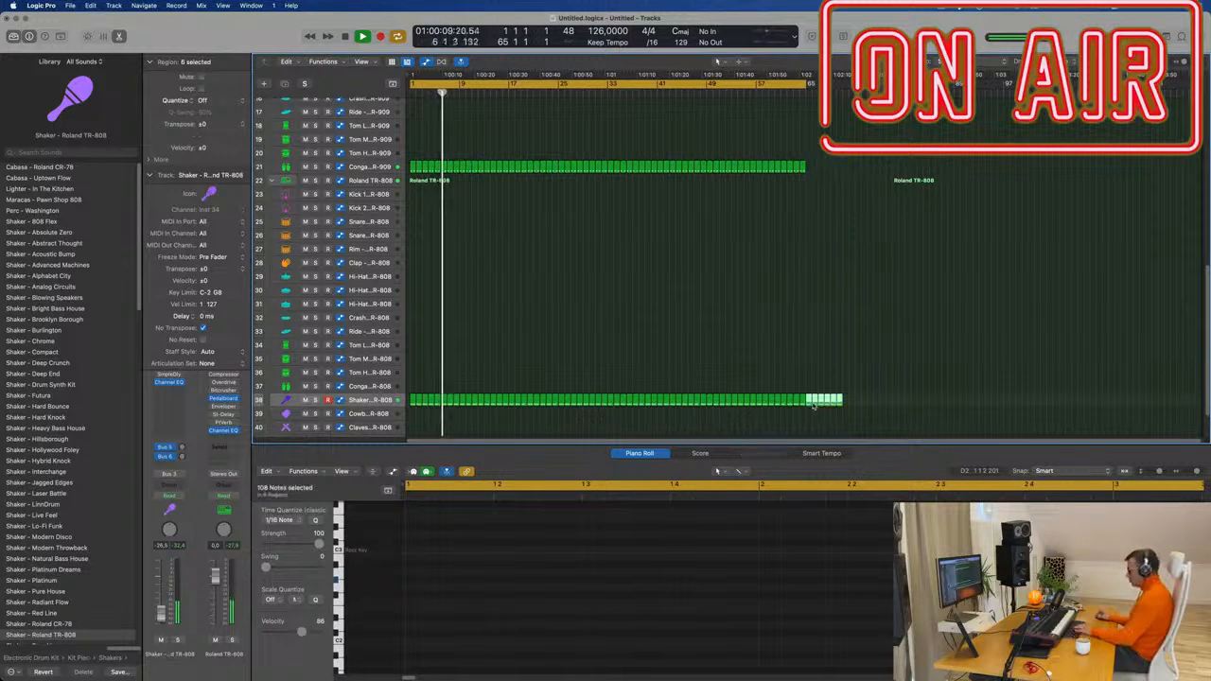
key("BackSpace")
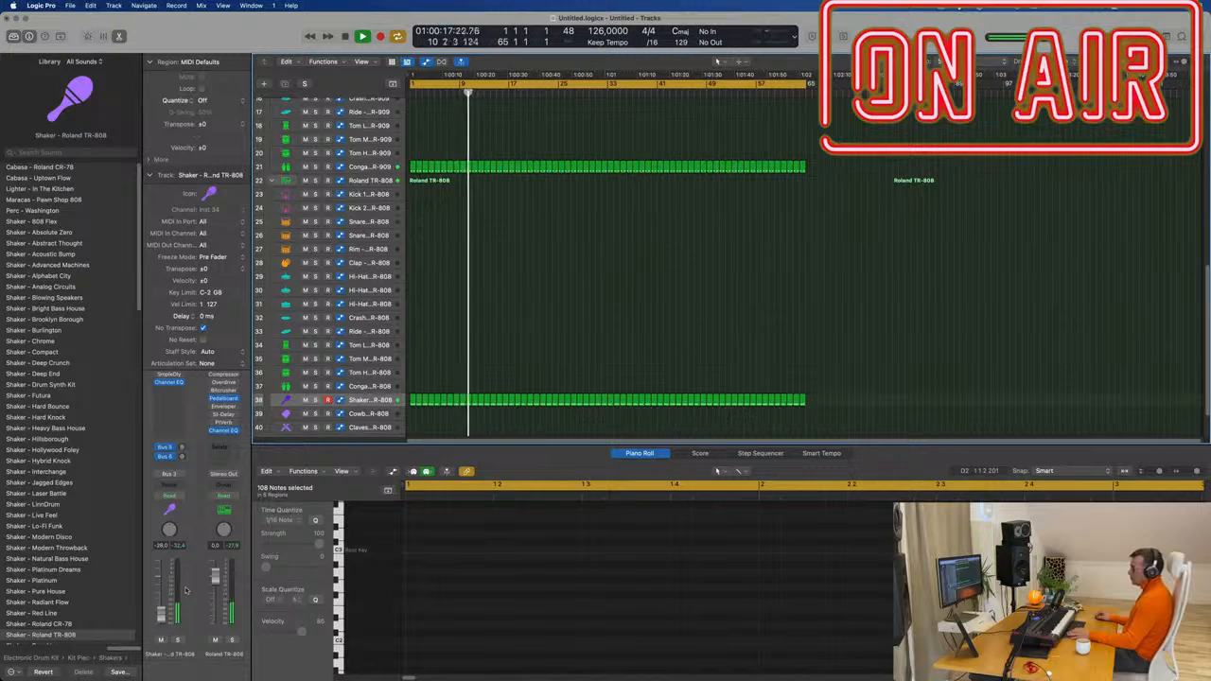
Add a side-chained Compressor to the Roland TR-808 Shaker channel, set its ratio to about 7.7:1 and close it.
key("x")
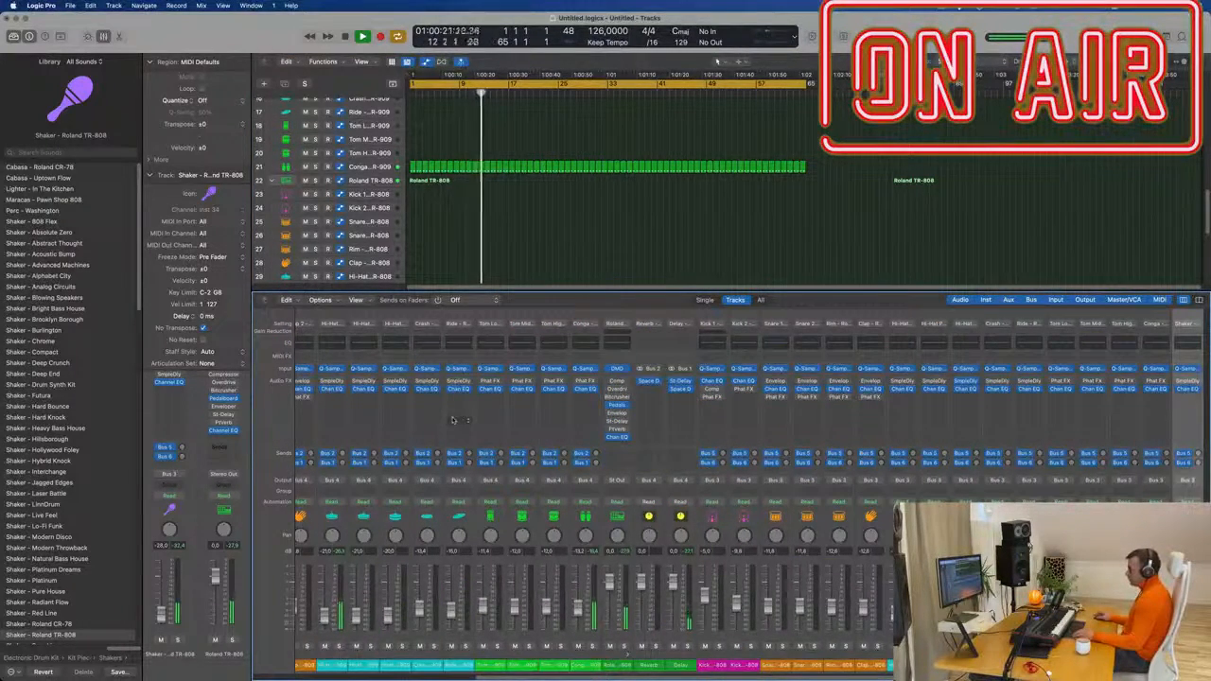
scroll(452, 420, "left", 10)
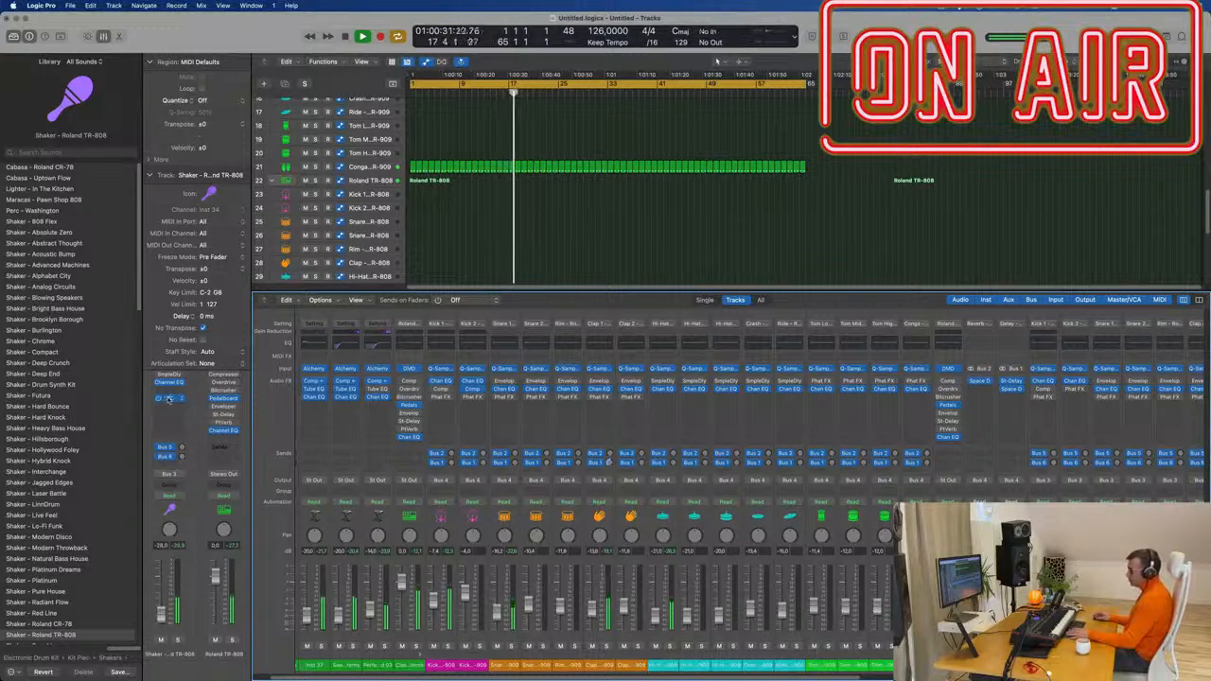
left_click(166, 398)
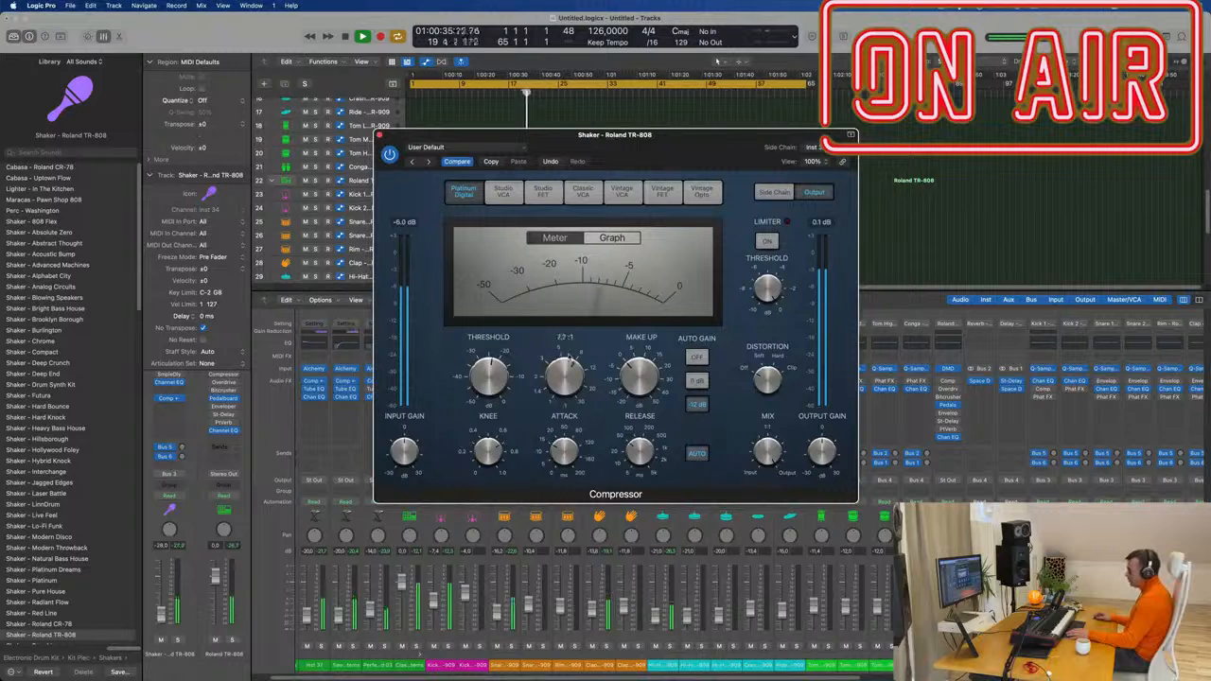
left_click_drag(571, 359, 569, 361)
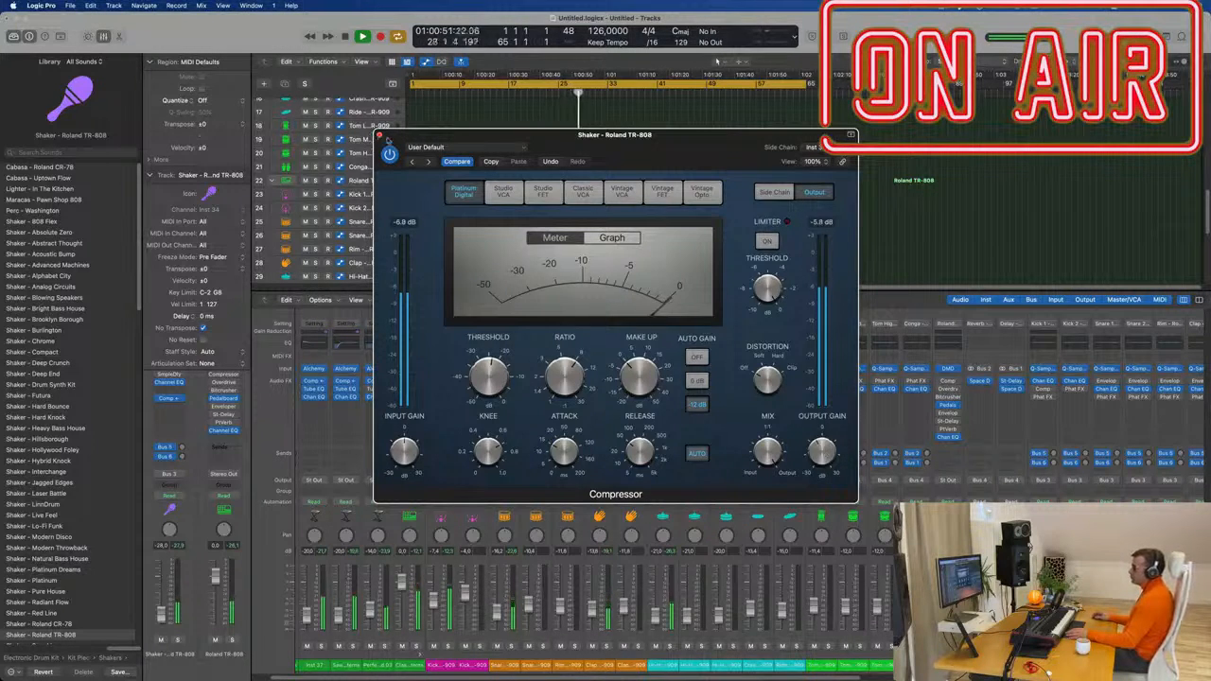
left_click(379, 136)
Duplicate the Perfect Pad 03 track and copy the first Saw Wave Patterns region onto the new track at bar 1.
key("z")
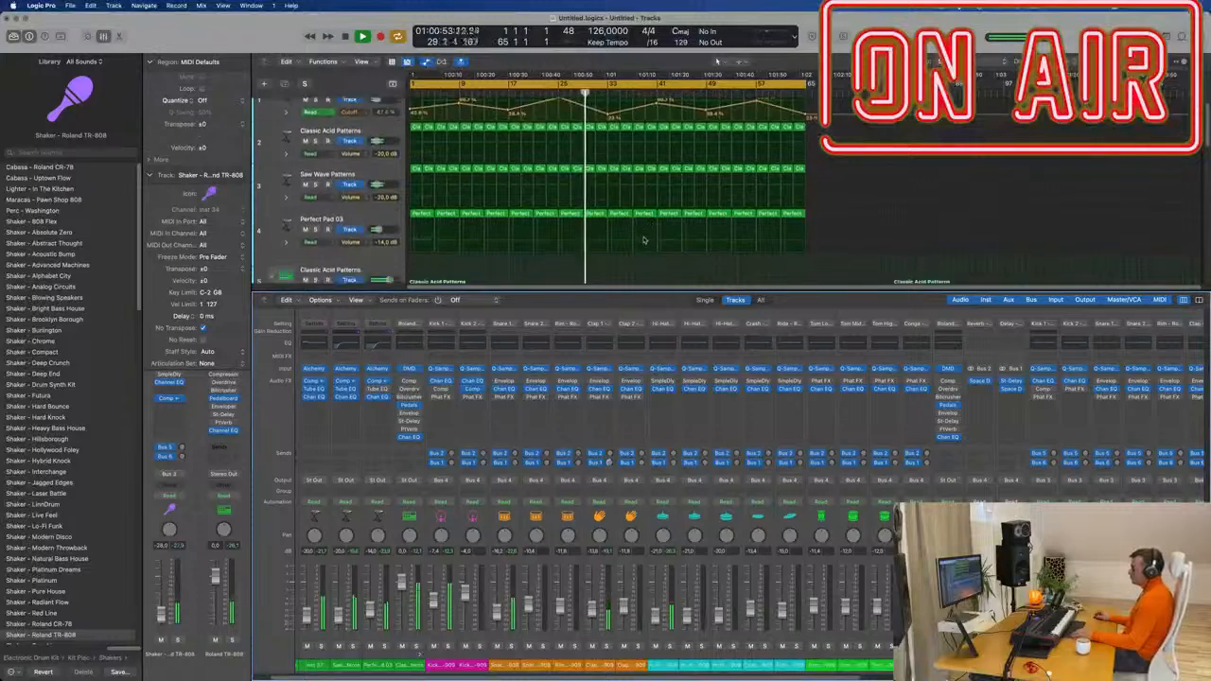
scroll(644, 241, "down", 2)
left_click(371, 195)
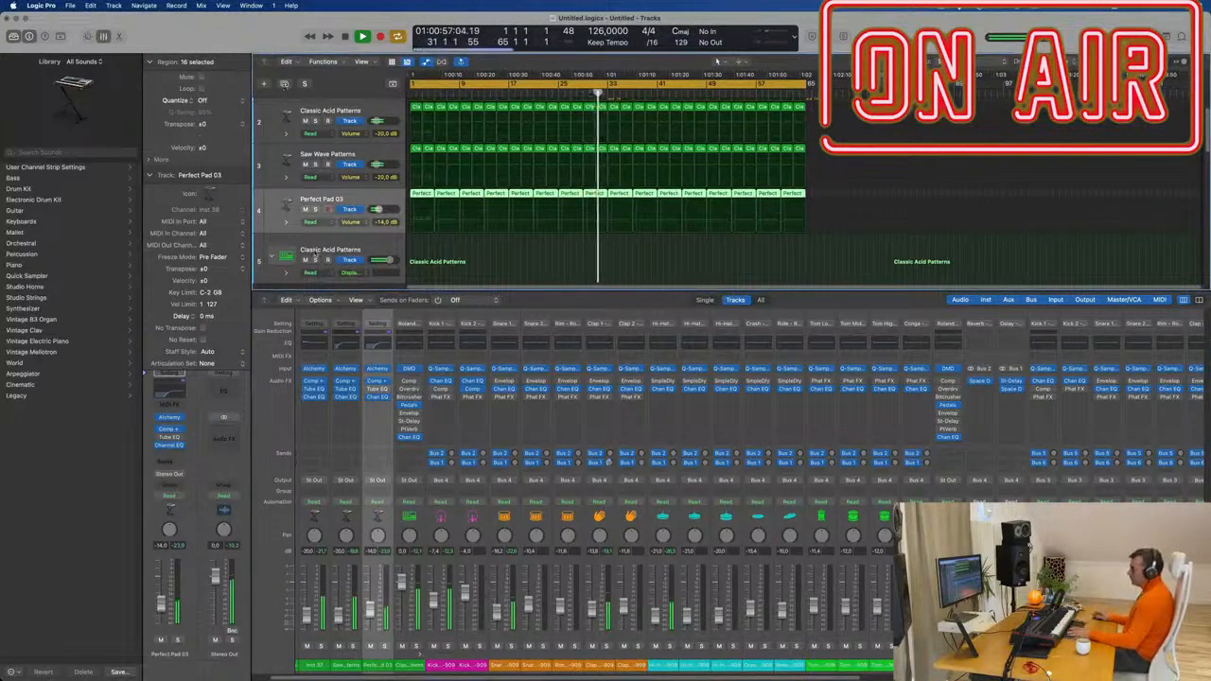
key("super+d")
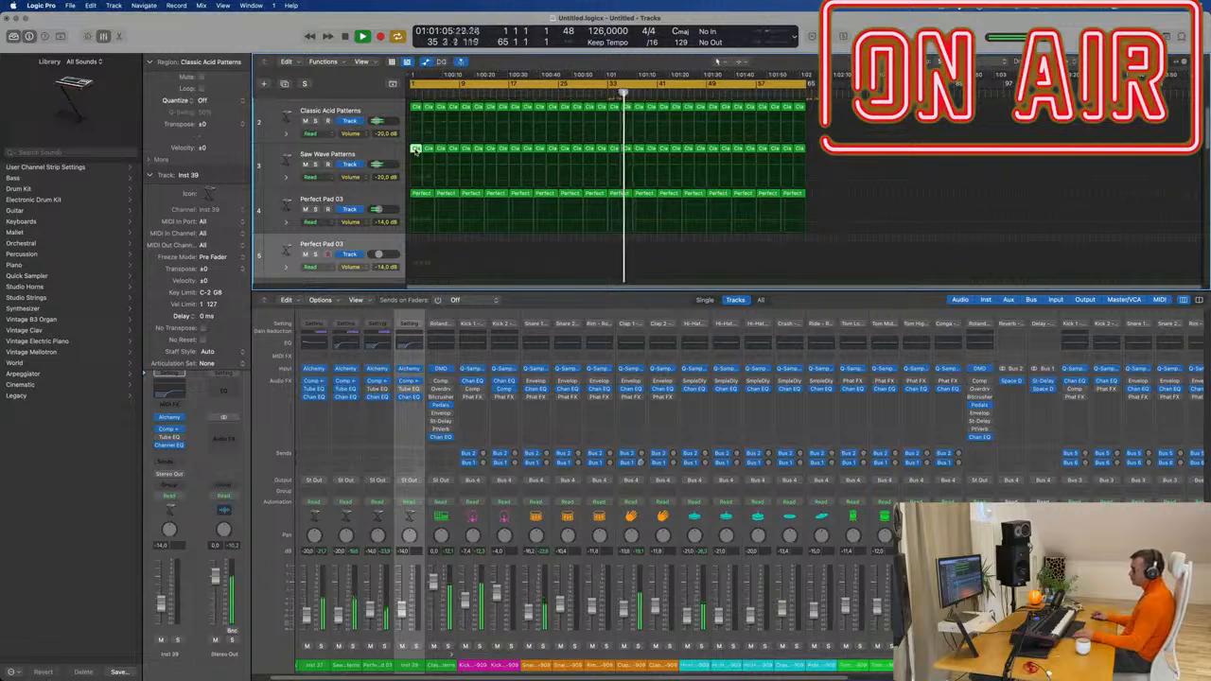
left_click_drag(415, 150, 414, 245)
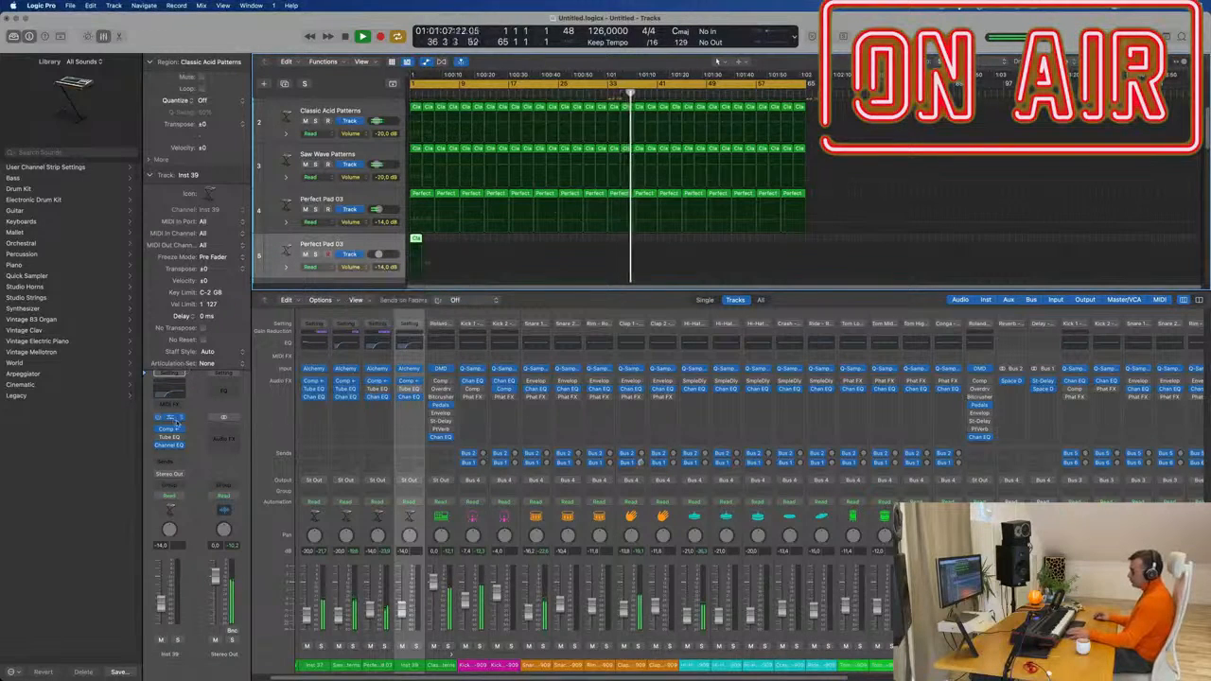
Replace Alchemy with Retro Synth on the duplicated track and move the synth window clear of the track regions.
left_click(168, 417)
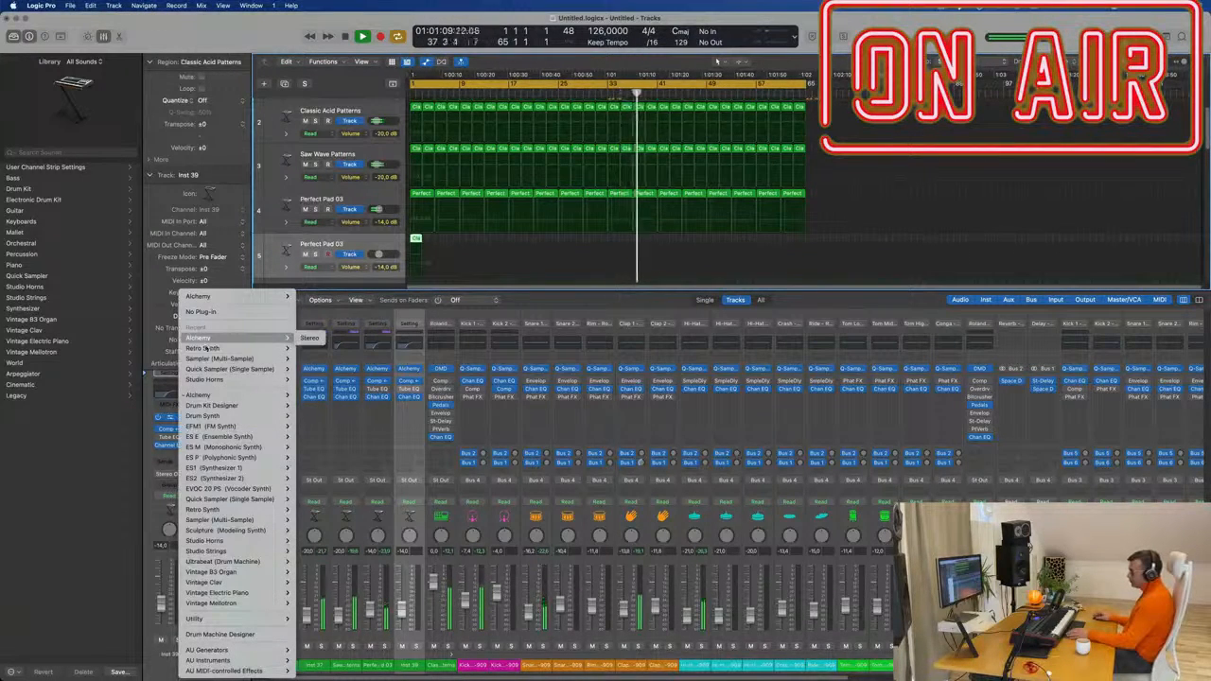
mouse_move(227, 348)
left_click(309, 348)
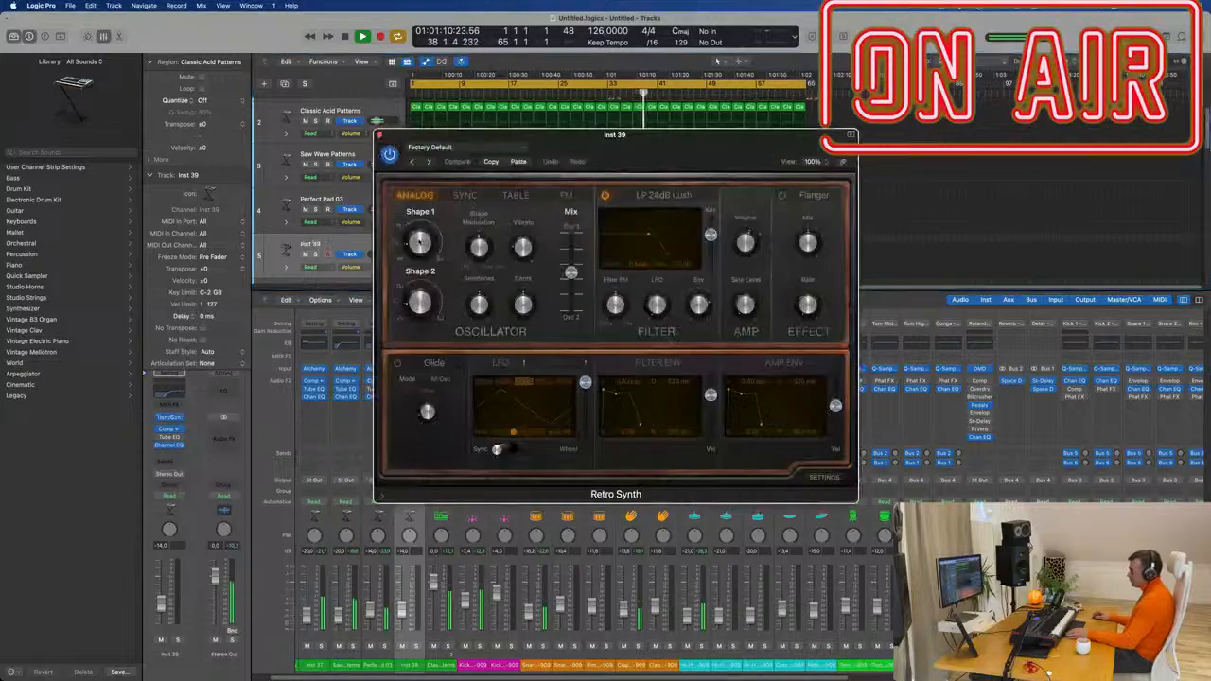
left_click_drag(607, 140, 967, 159)
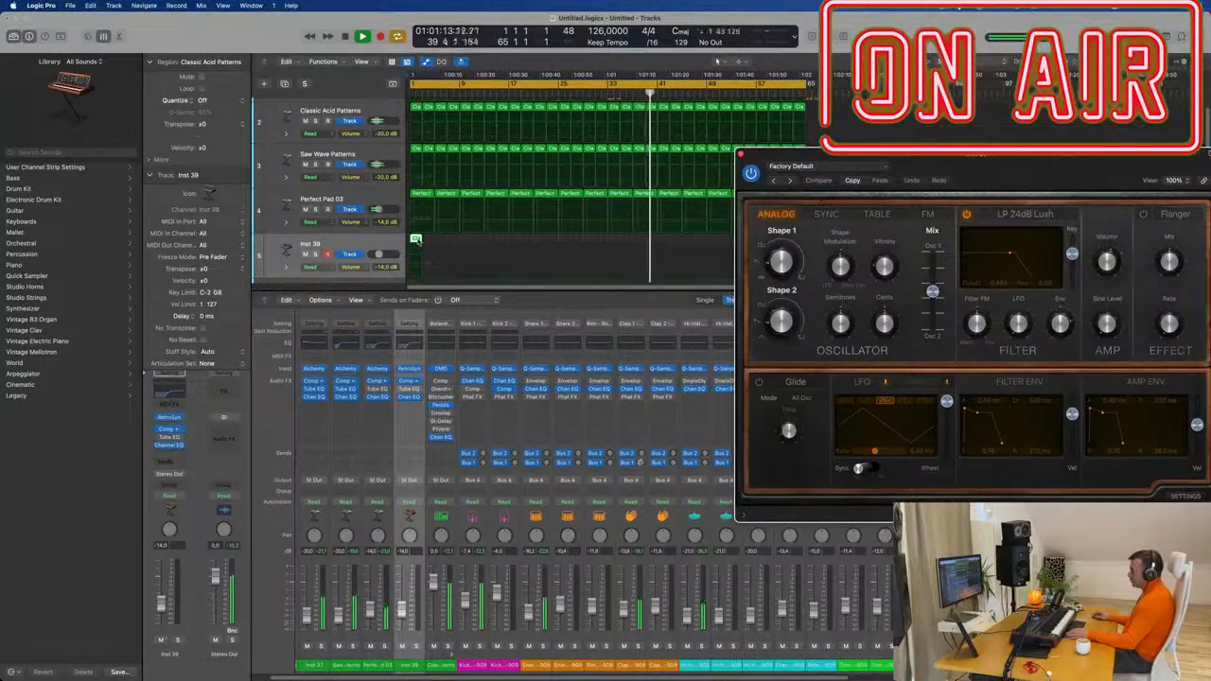
Copy the sustained note in the Retro Synth track's region to other octaves, stacking three notes an octave apart.
double_click(416, 239)
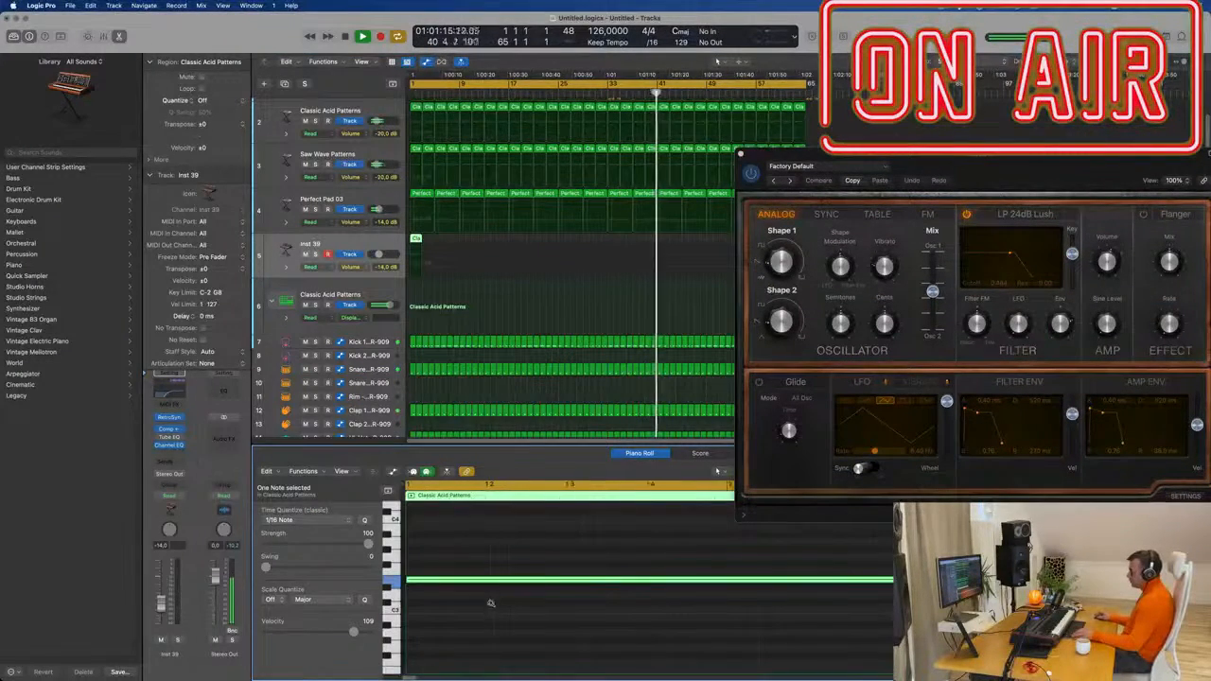
left_click_drag(441, 581, 441, 624)
scroll(442, 544, "down", 1)
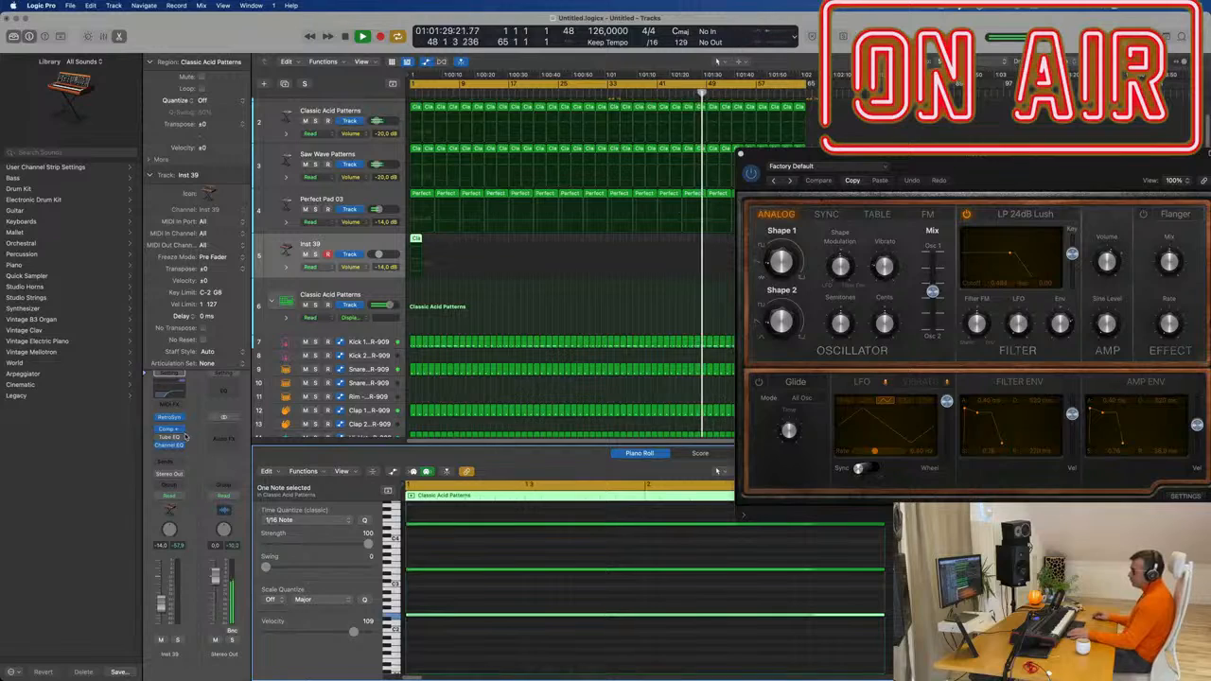
Add an Arpeggiator MIDI effect to the Inst 39 channel and arrange its window beside the Retro Synth, clear of the tracks.
left_click(170, 405)
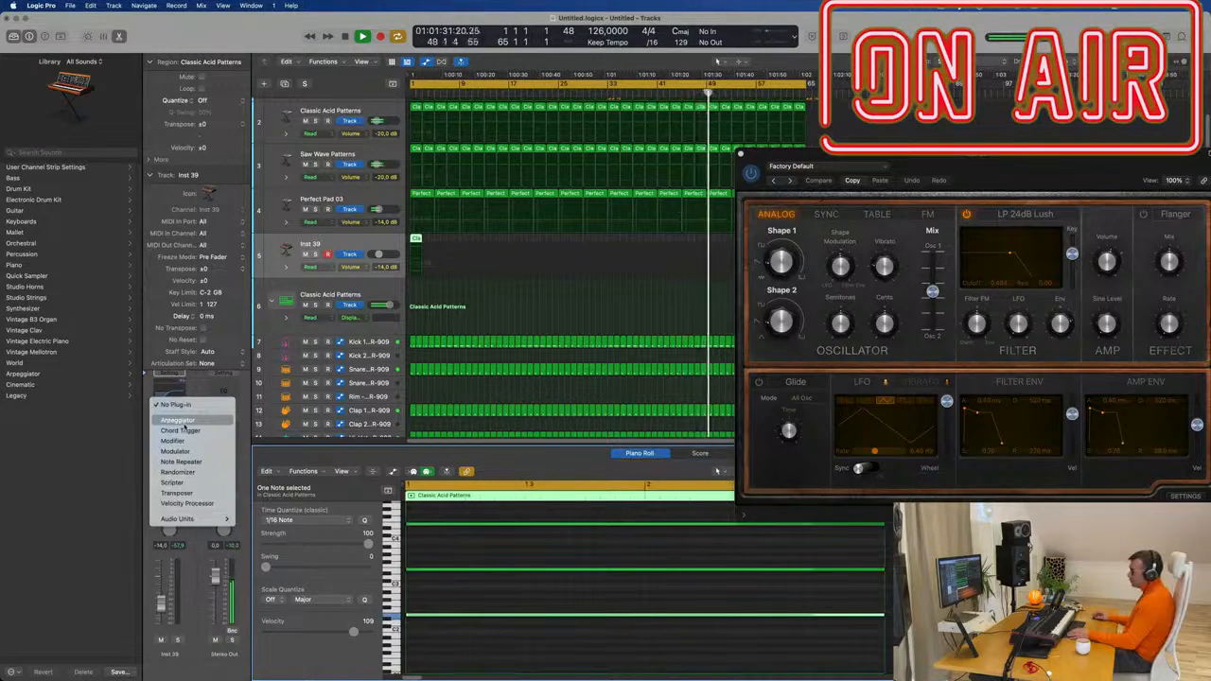
left_click(180, 420)
left_click_drag(918, 188, 388, 350)
left_click_drag(597, 145, 948, 121)
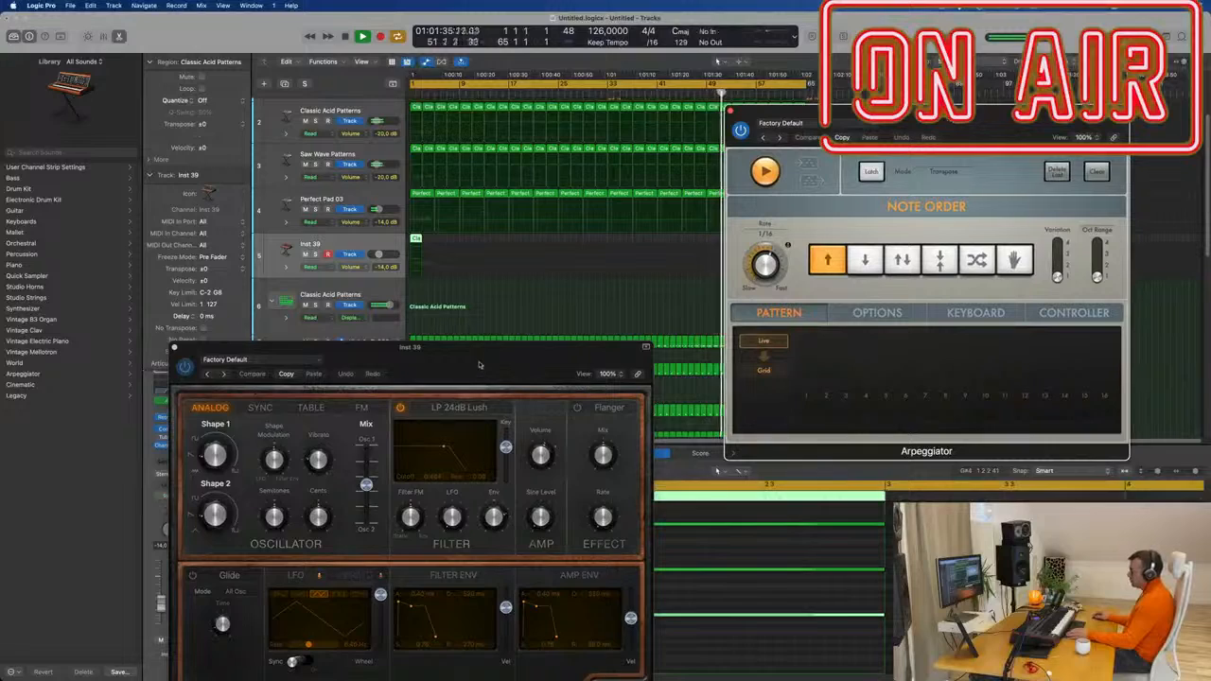
left_click_drag(479, 365, 693, 282)
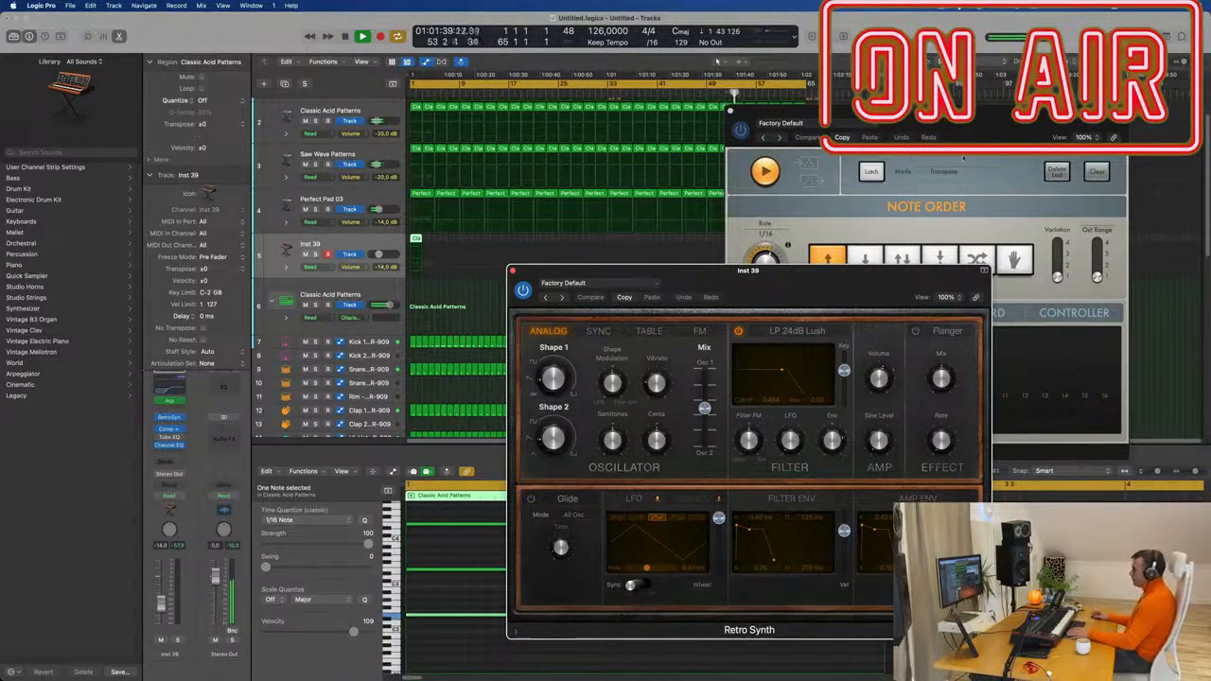
left_click_drag(963, 157, 982, 386)
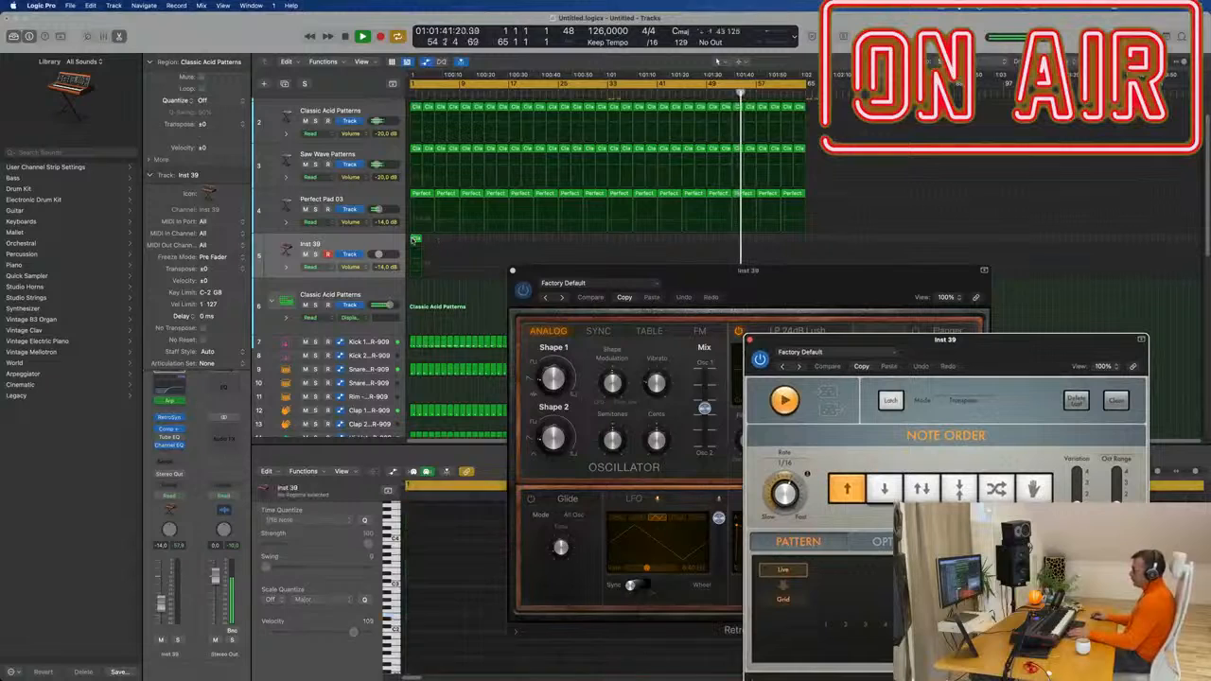
Repeat the Inst 39 region along its track until the copies fill the arrangement up to bar 65.
key("super+r")
key("super+r")
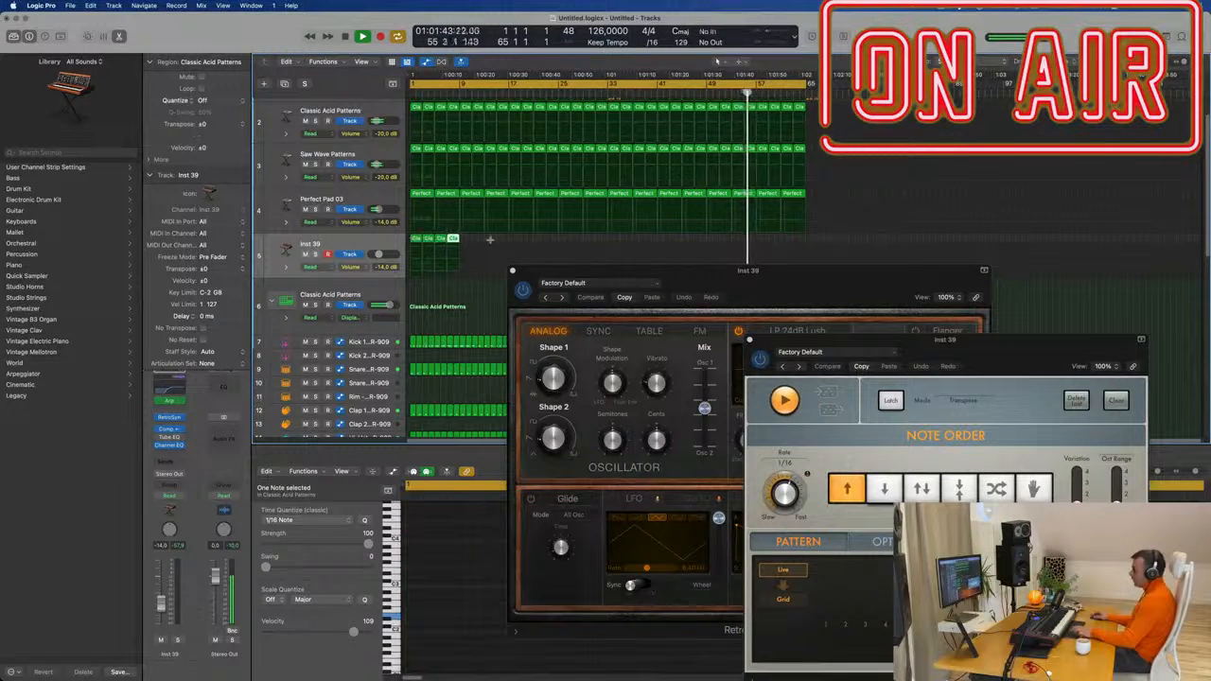
left_click(397, 240)
key("super+r")
key("super+r")
key("super+r")
key("super+r")
key("super+r")
key("super+r")
key("super+r")
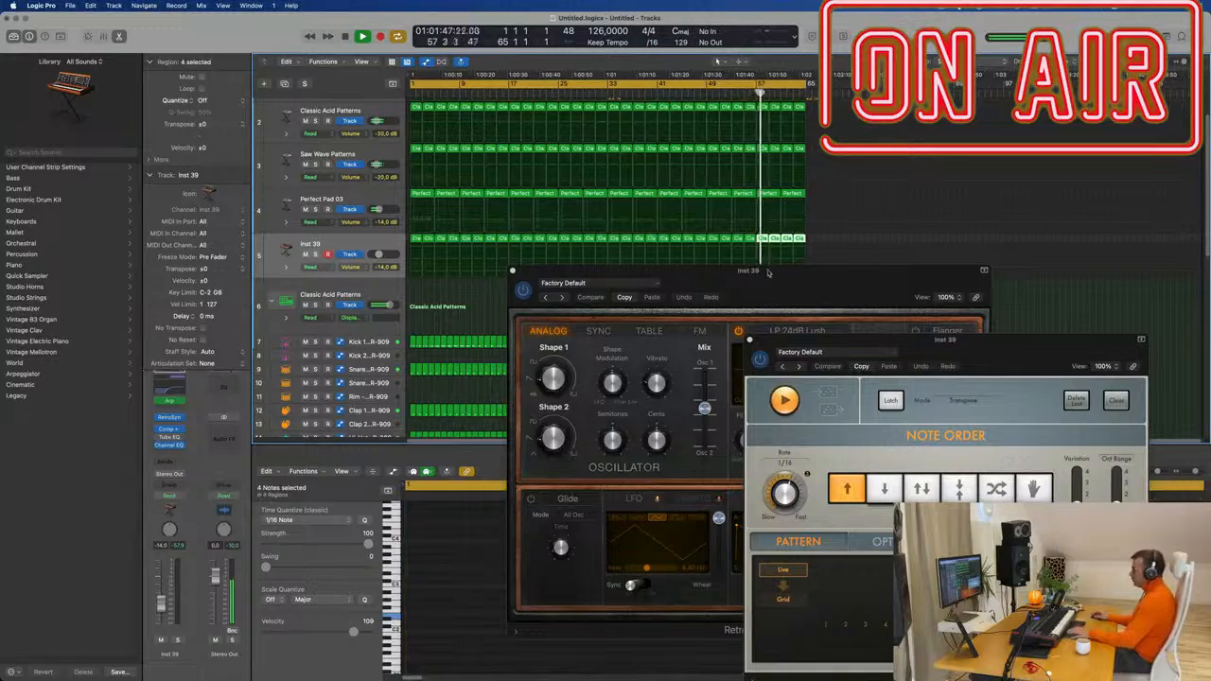
Lower the Retro Synth filter cutoff to about 0.21 and raise the Inst 39 volume to -11.4 dB.
left_click_drag(768, 273, 732, 229)
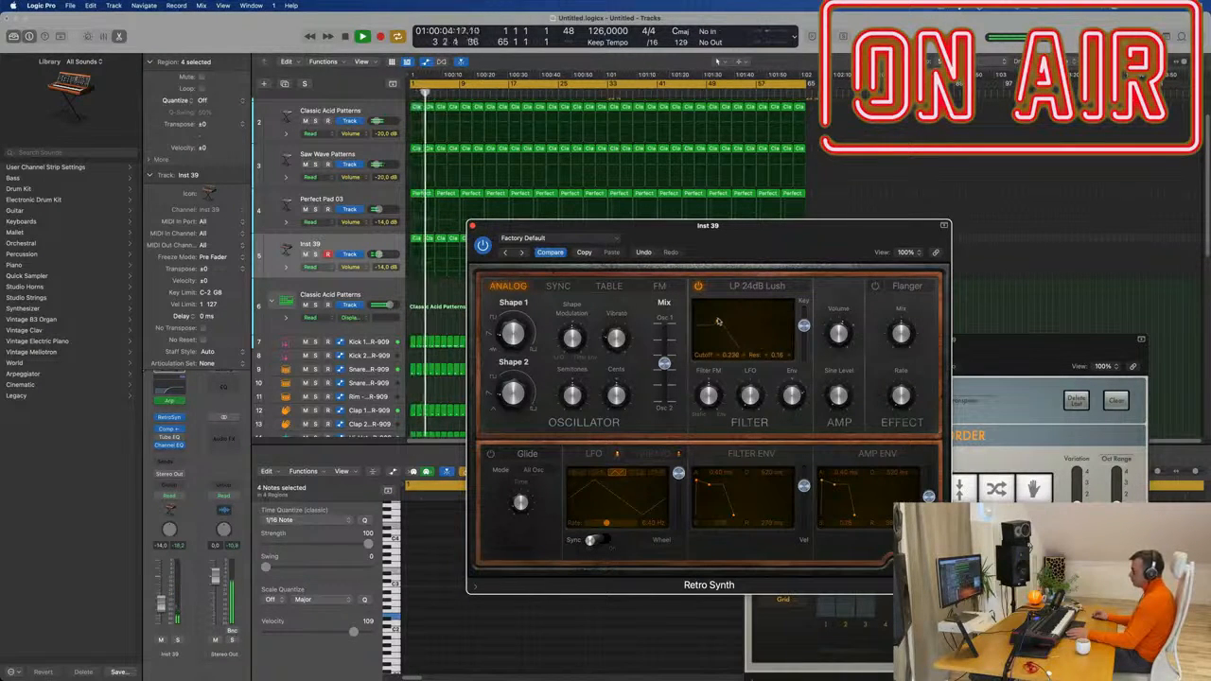
left_click_drag(606, 225, 735, 222)
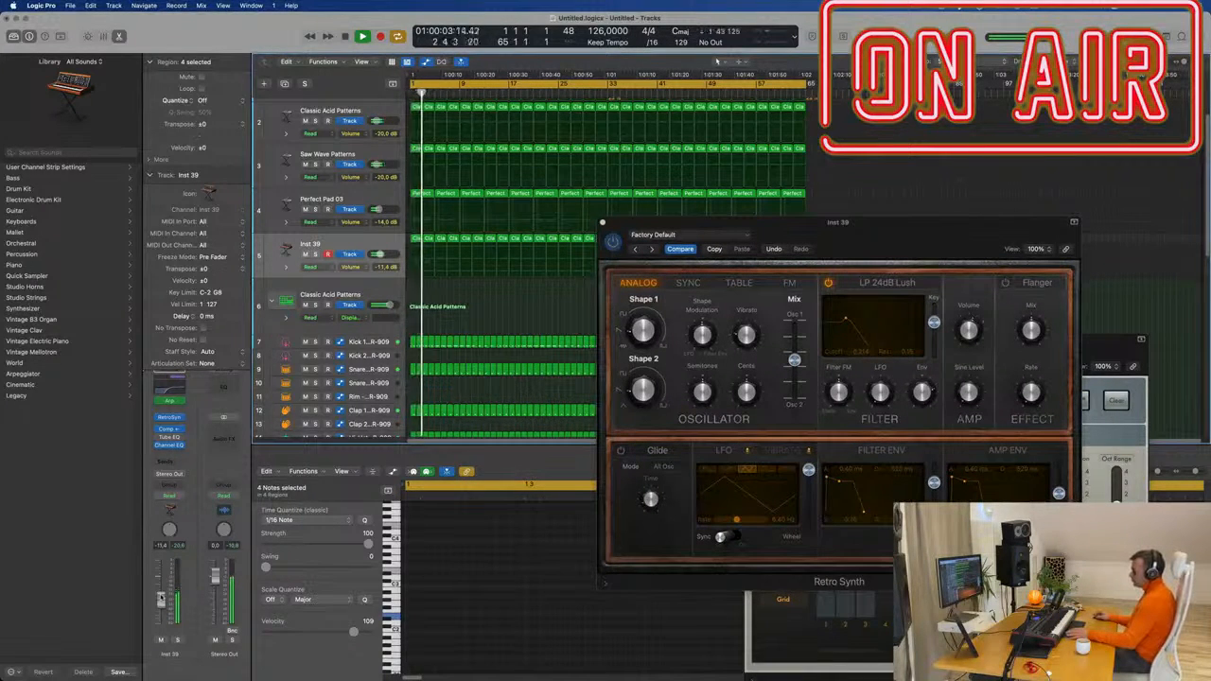
left_click_drag(869, 224, 622, 337)
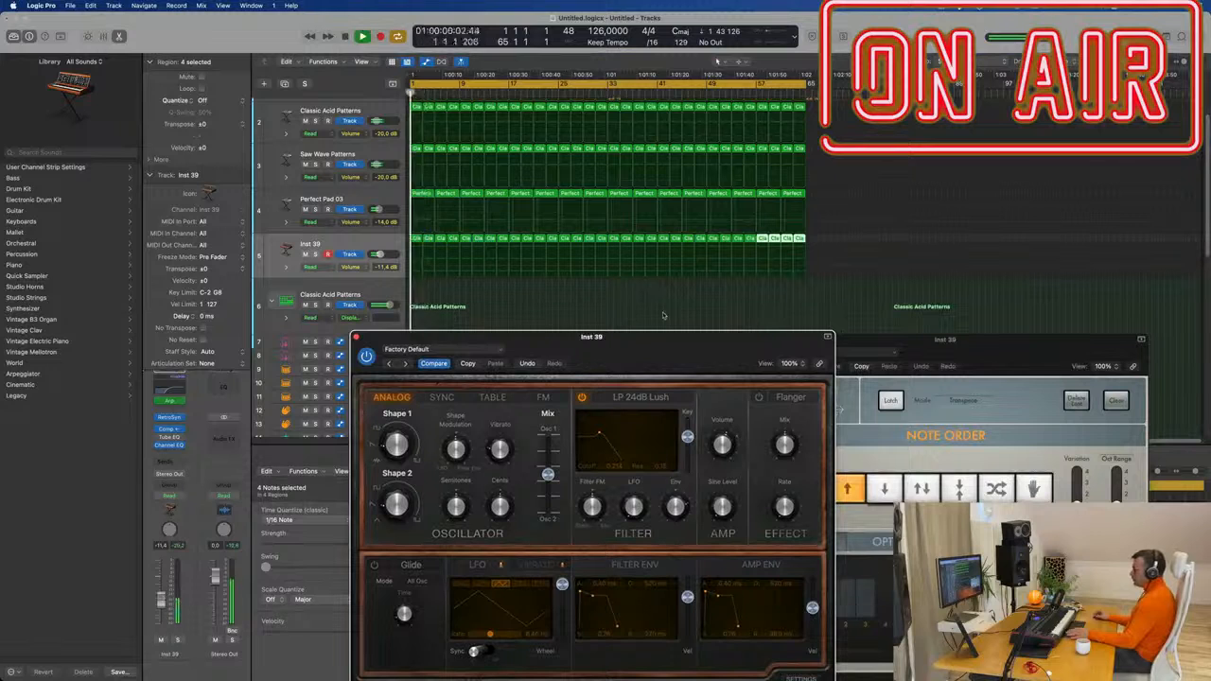
left_click(706, 295)
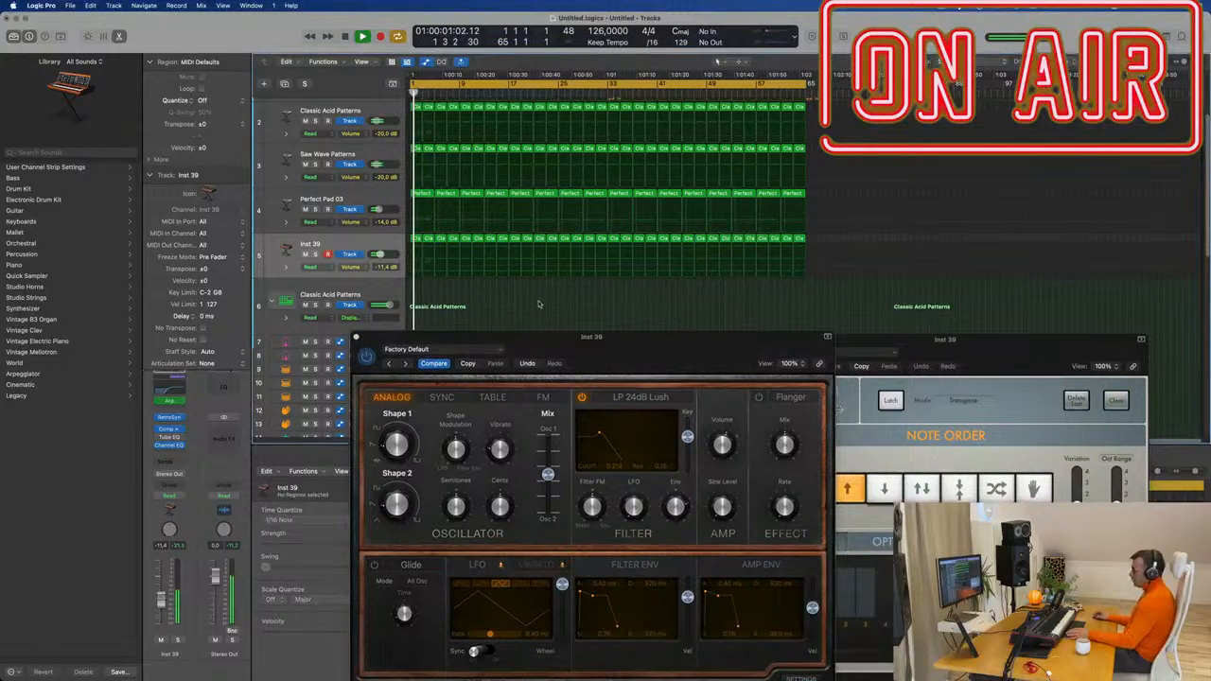
Open the first Inst 39 region in the Piano Roll, select all its notes and play from the start.
left_click(416, 239)
key("e")
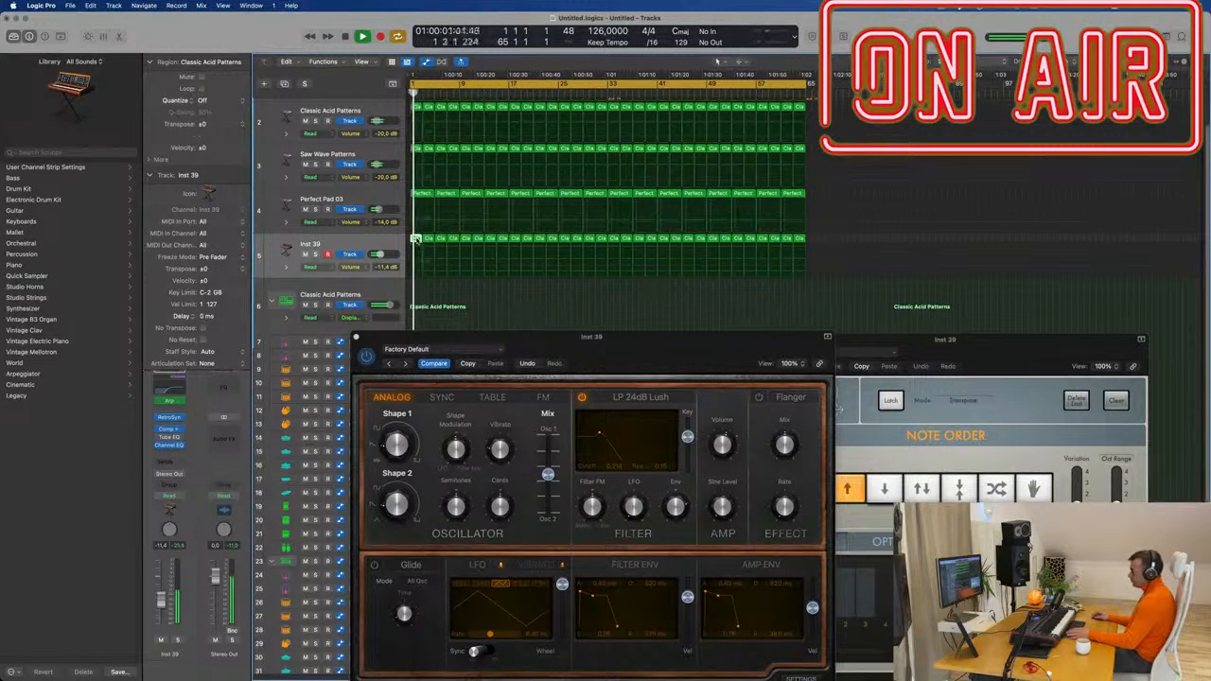
key("e")
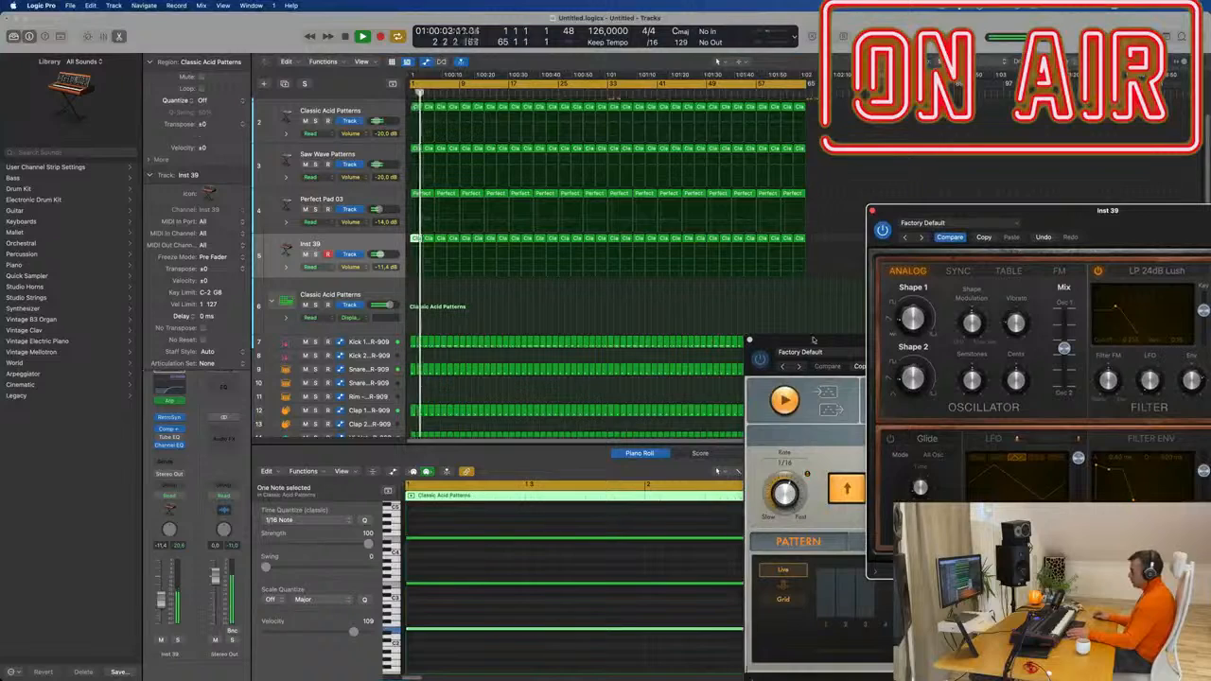
left_click_drag(814, 338, 936, 156)
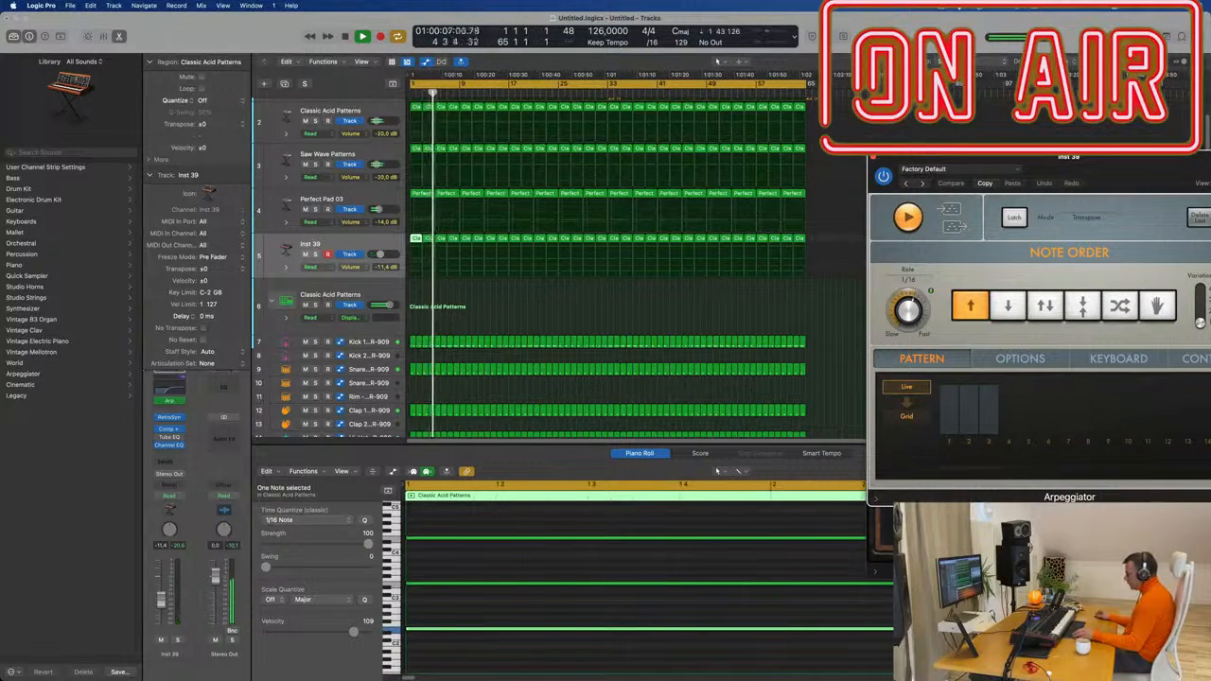
key("super+shift+a")
key("super+a")
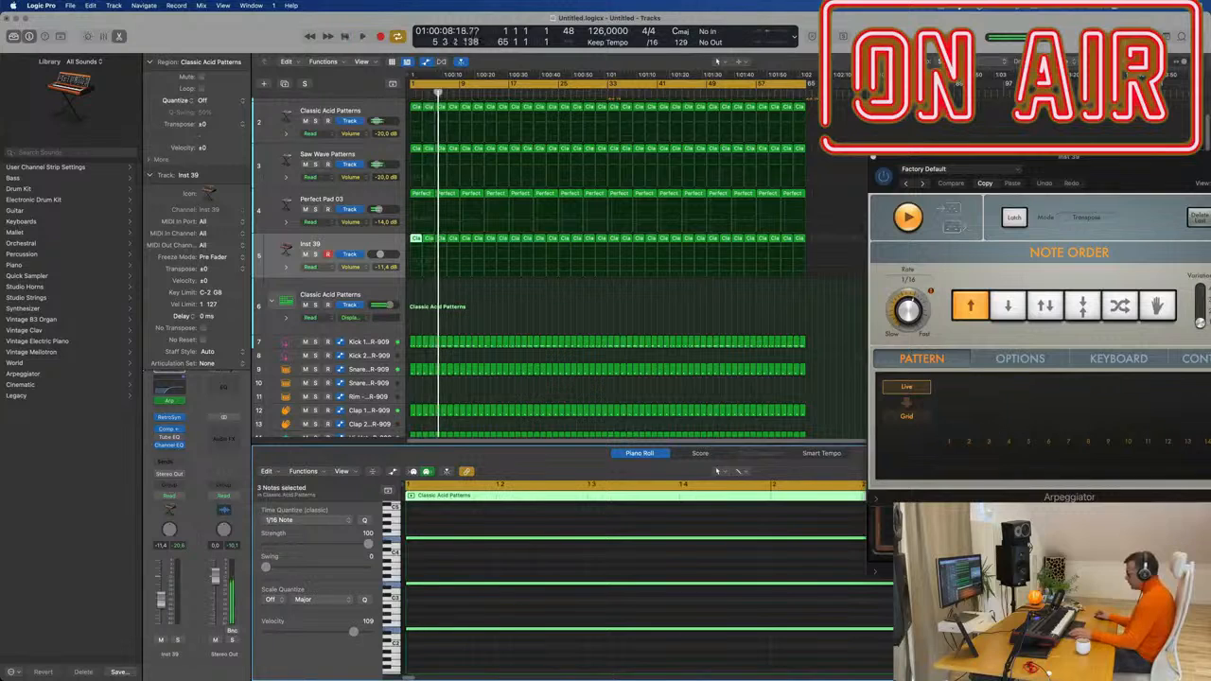
key("Return")
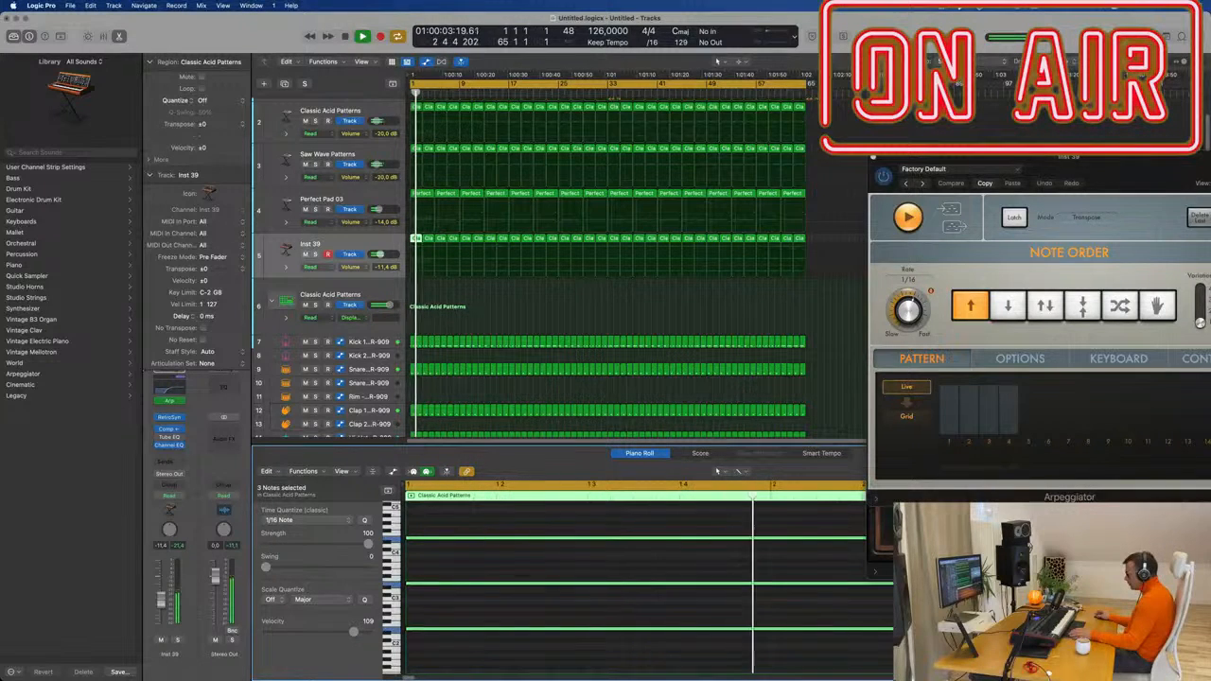
key("space")
key("space")
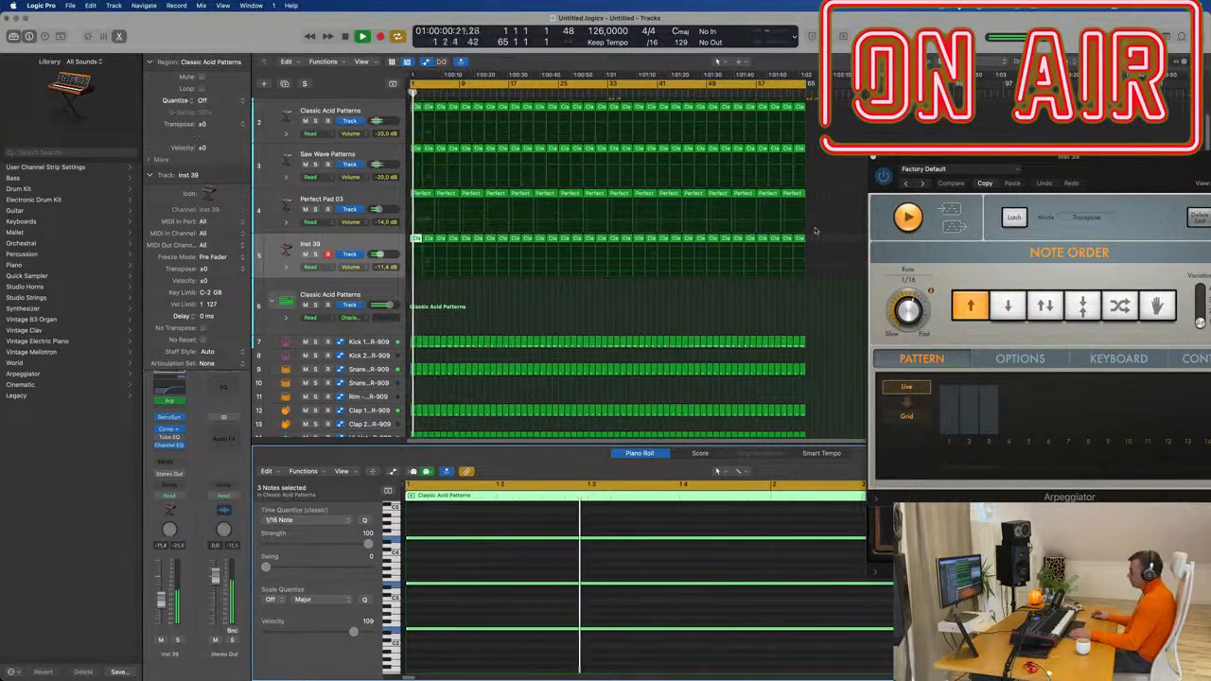
Delete all repeated Inst 39 regions after the first, and lengthen the remaining region and its stacked notes to four bars.
left_click_drag(814, 232, 431, 242)
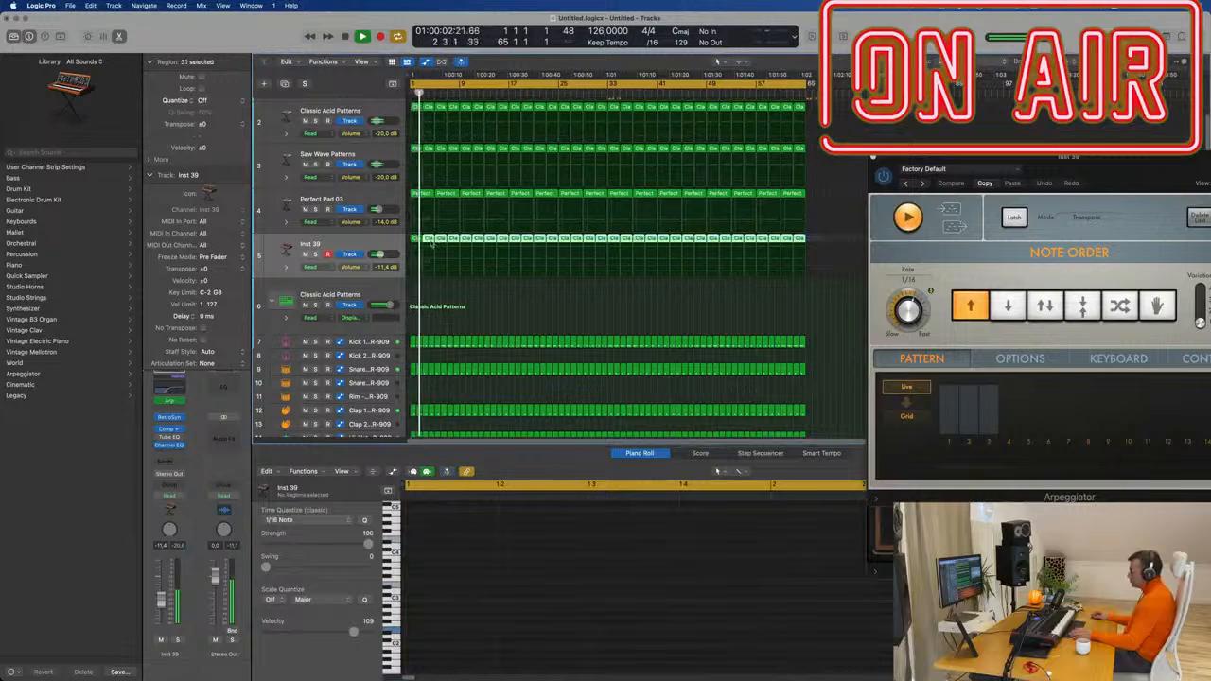
key("Delete")
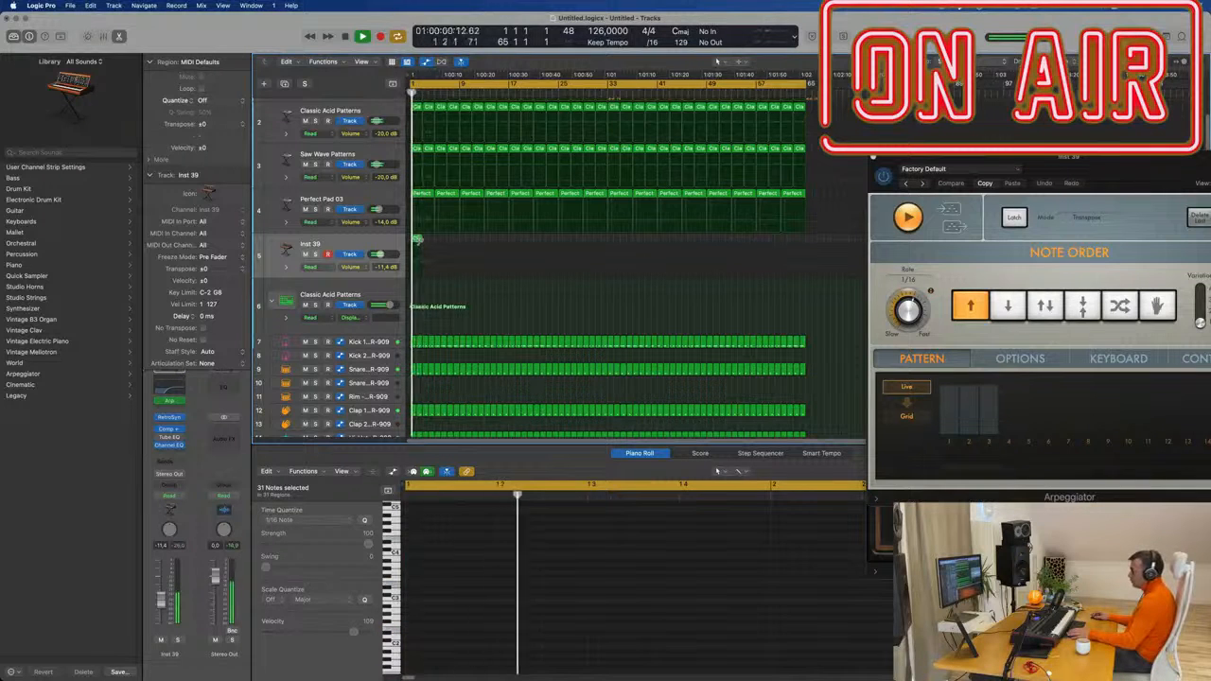
left_click_drag(421, 306, 421, 238)
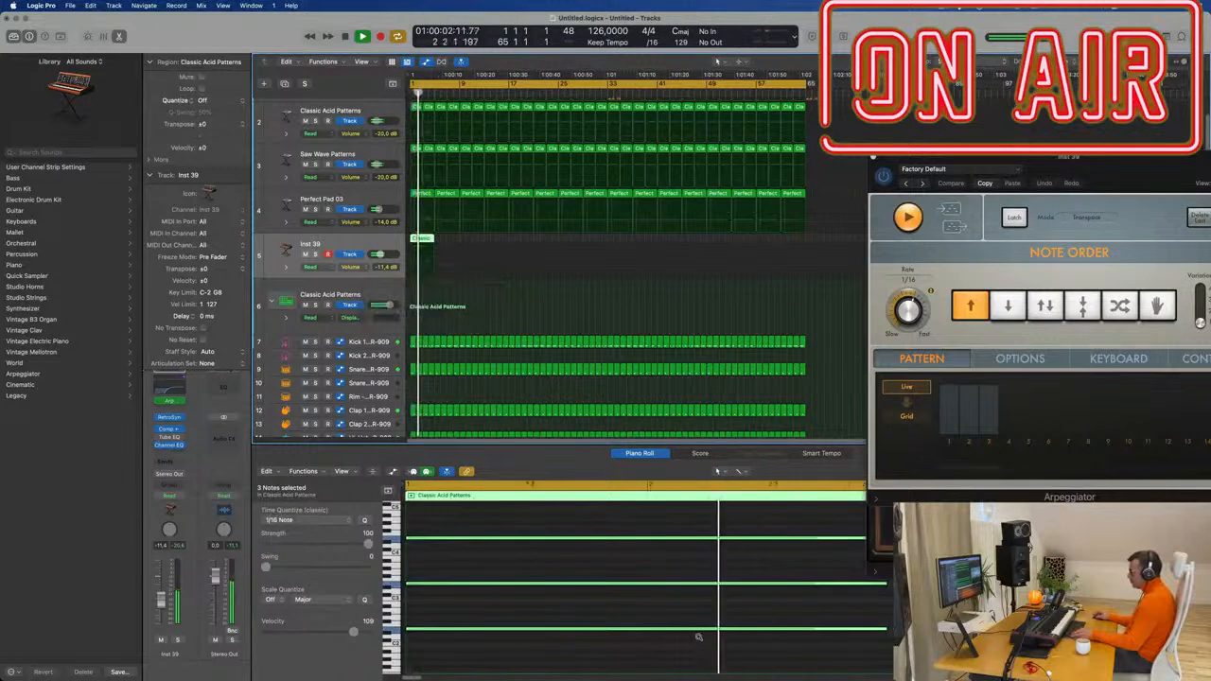
left_click_drag(699, 636, 826, 637)
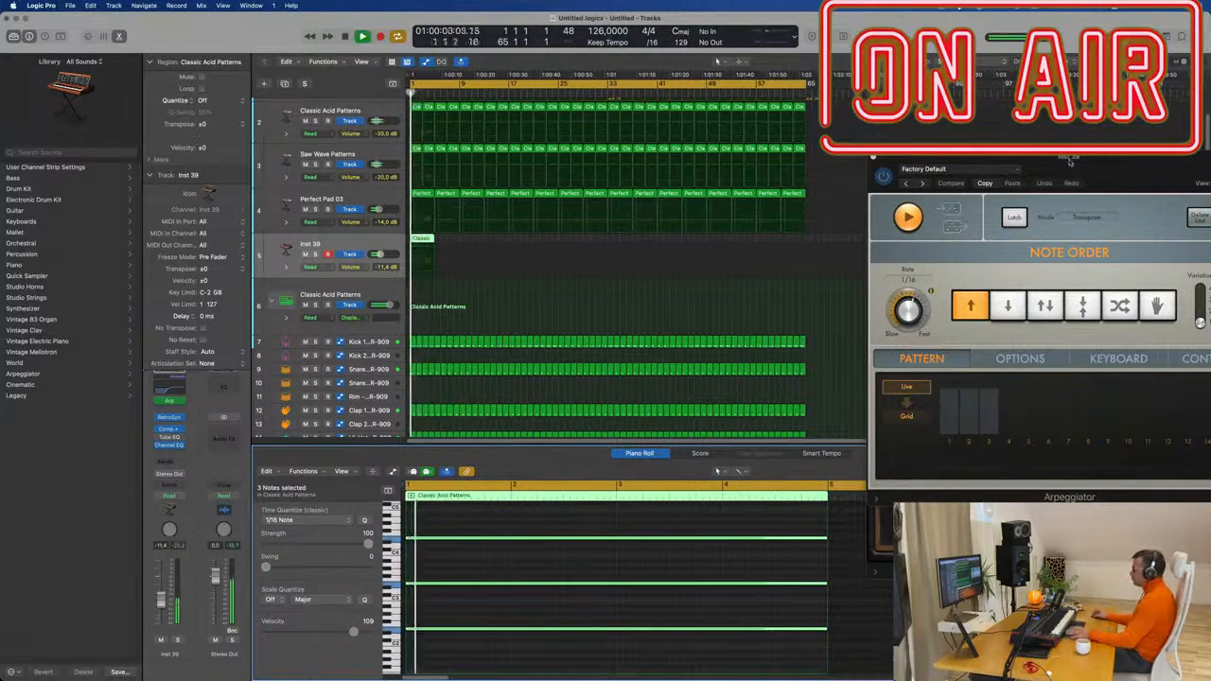
Copy the four-bar Inst 39 region to bar 5 and bring the Arpeggiator and Retro Synth windows into reach.
left_click_drag(1070, 161, 972, 201)
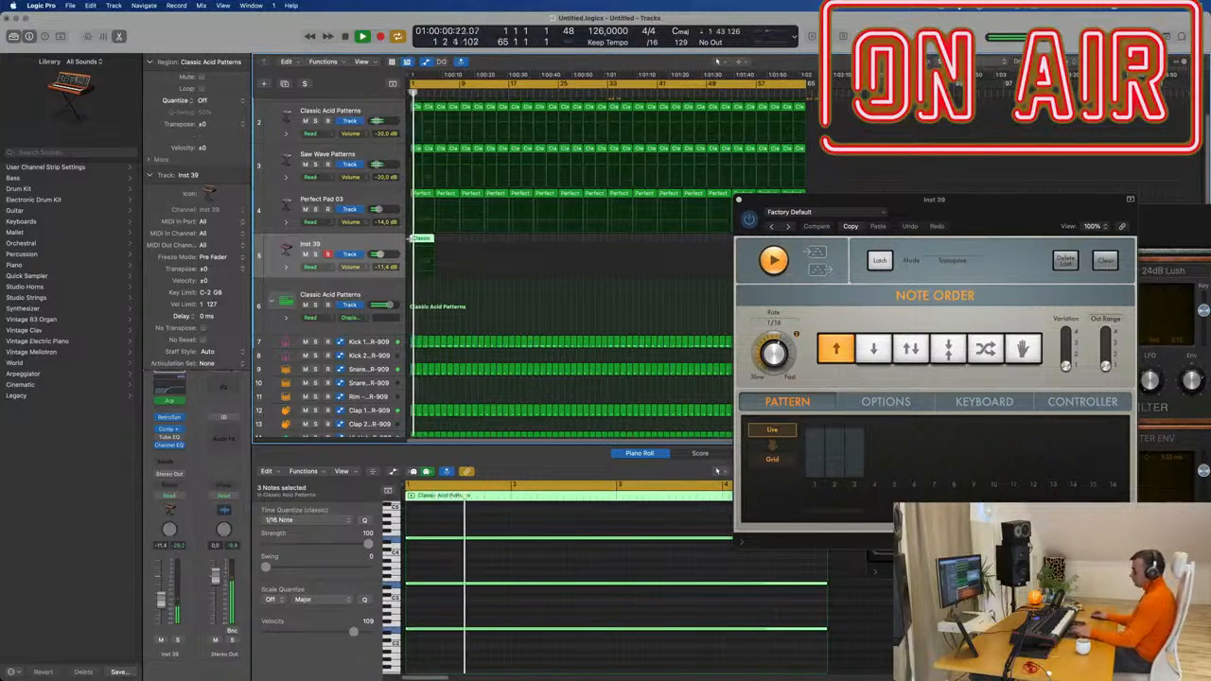
left_click_drag(894, 217, 478, 282)
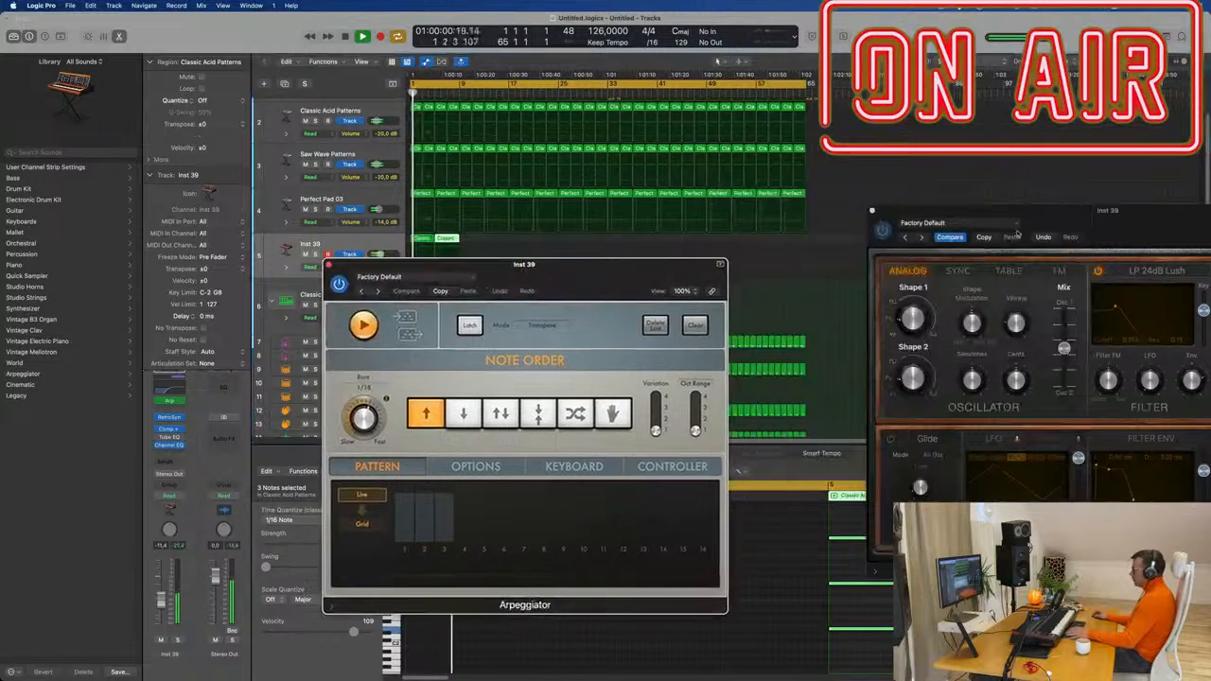
left_click_drag(1083, 225, 815, 193)
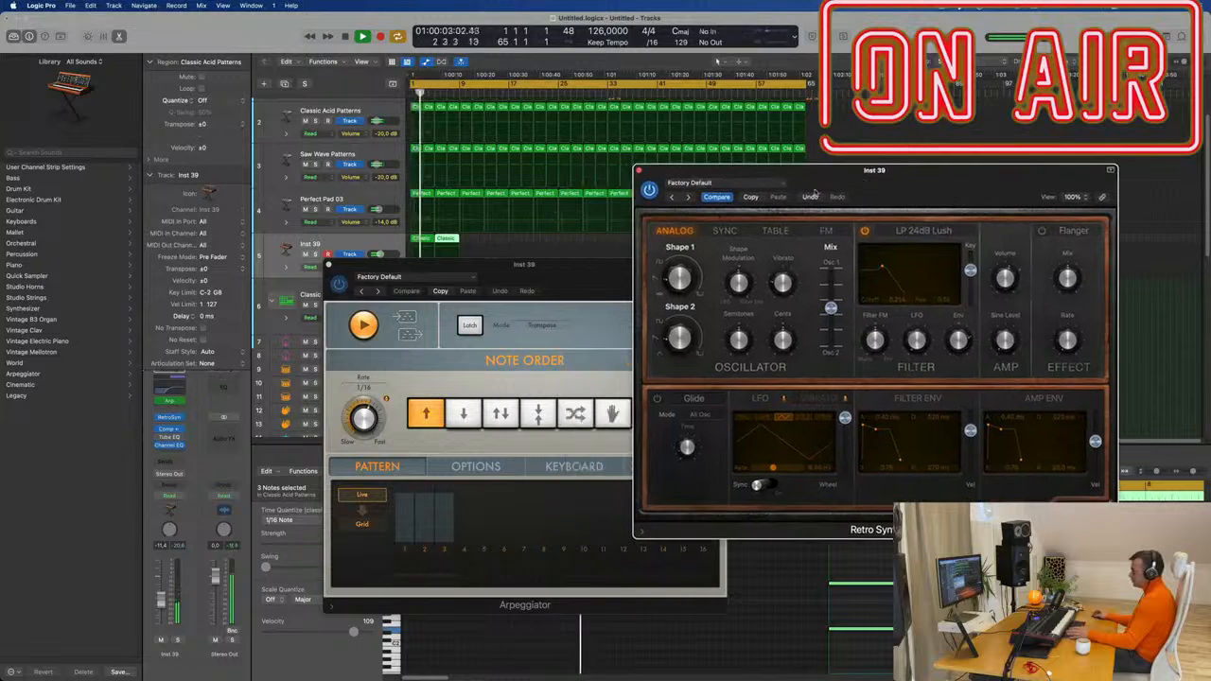
Bypass the Compressor, Tube EQ and Channel EQ on the Inst 39 channel, audition the part, and stop playback at the start.
left_click_drag(493, 279, 963, 304)
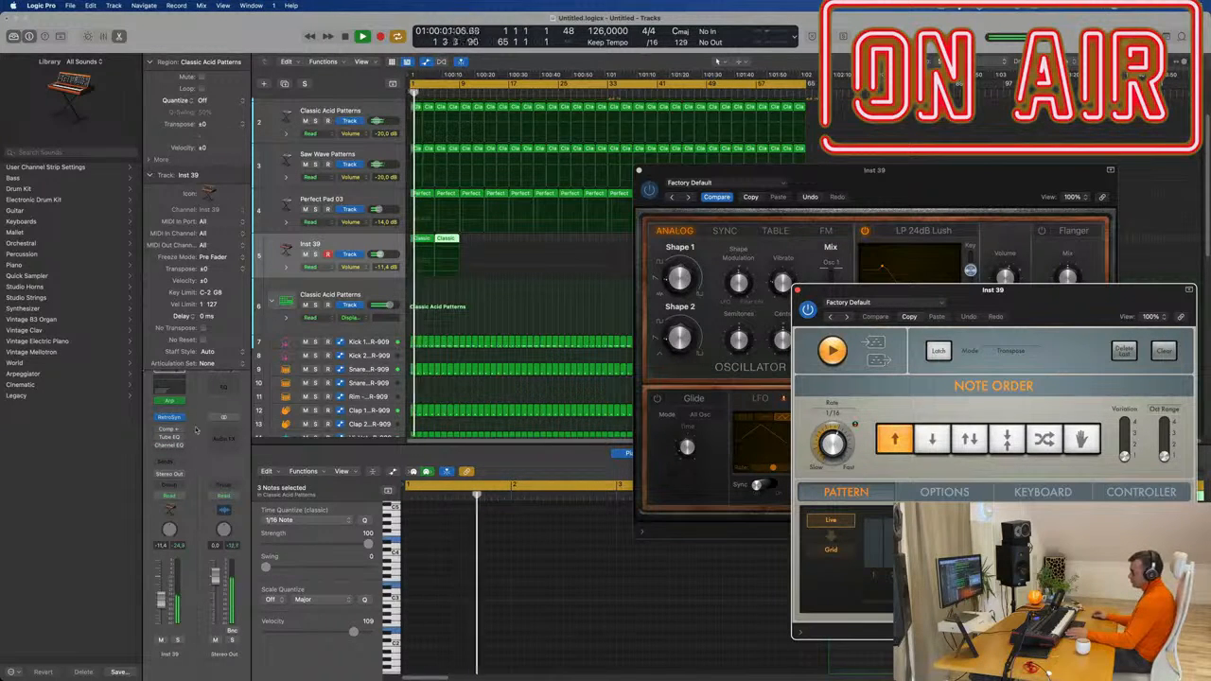
left_click(496, 503)
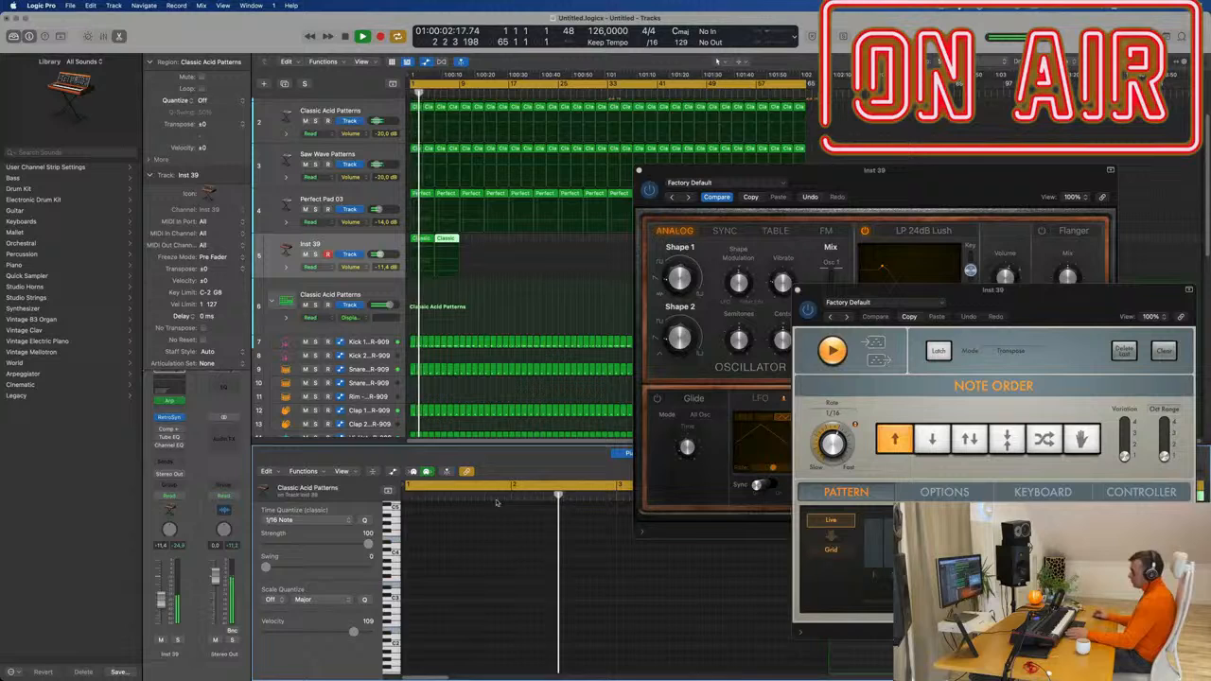
left_click(501, 300)
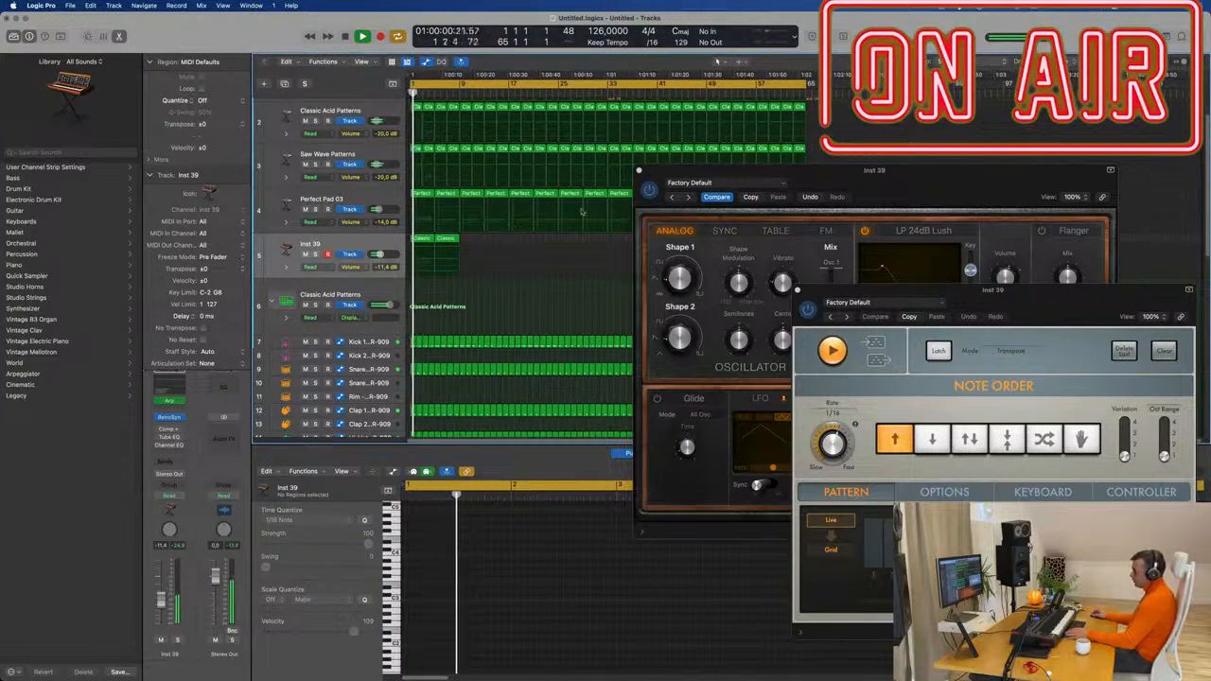
left_click_drag(826, 190, 777, 241)
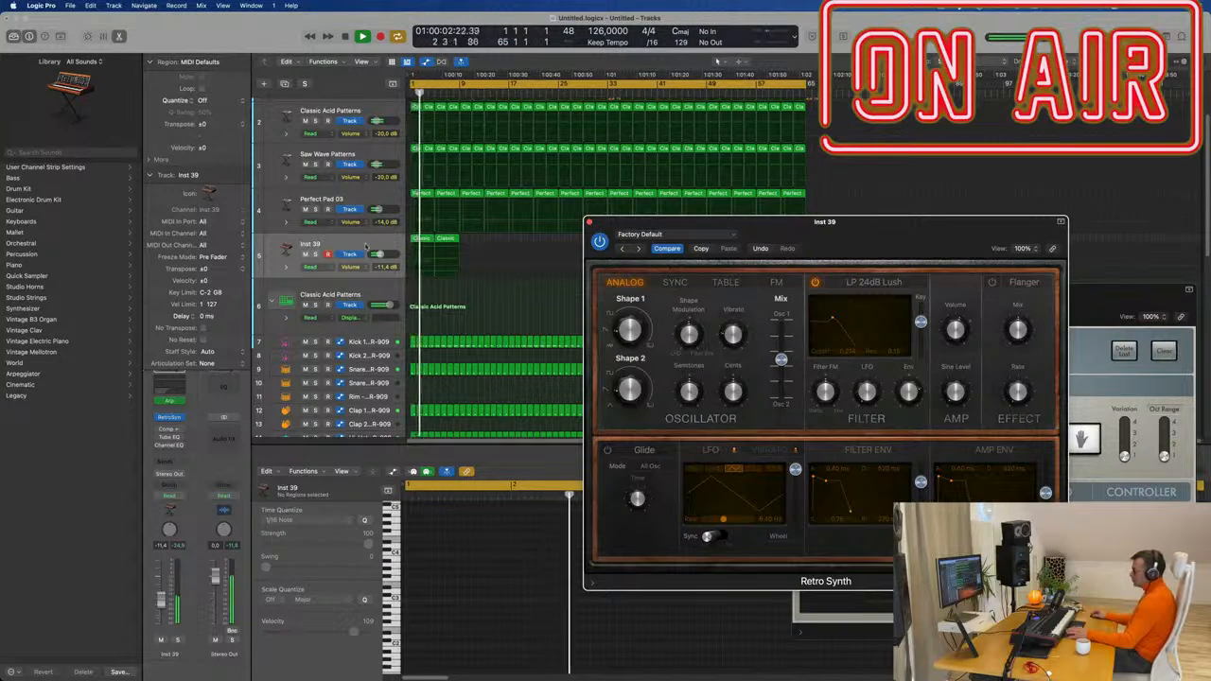
key("space")
key("Return")
key("space")
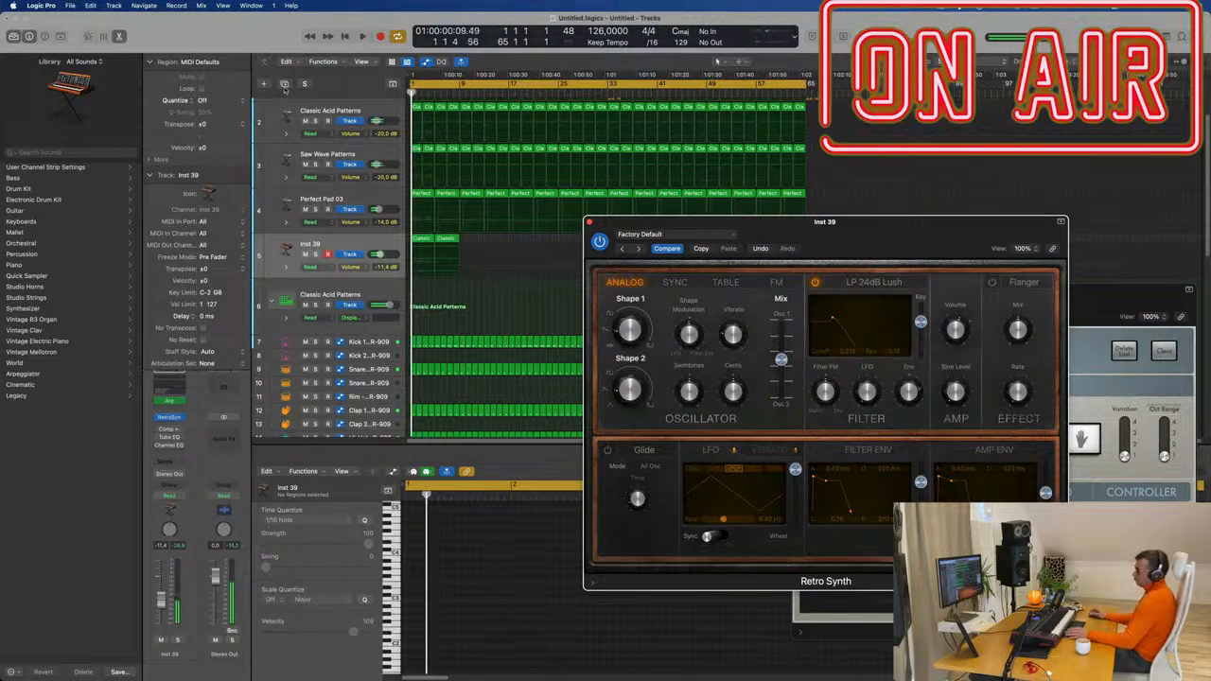
Duplicate the Perfect Pad 03 track and move the first Inst 39 region onto it at bar 1, muting Inst 39.
left_click(363, 199)
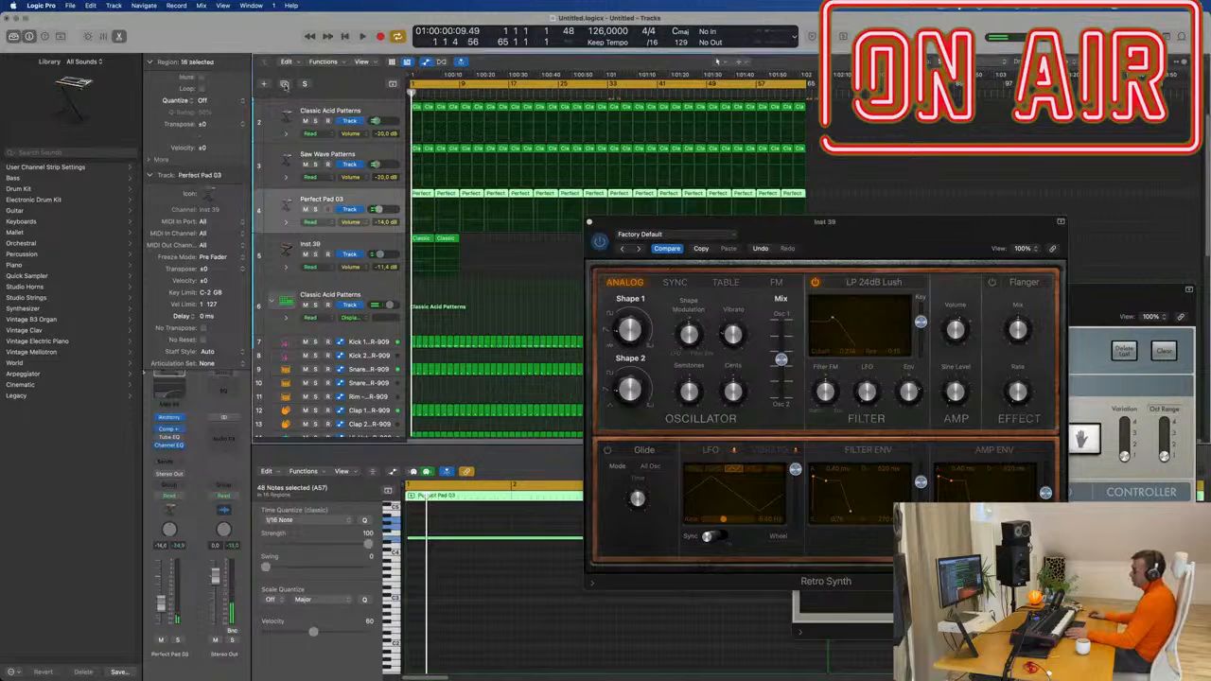
key("super+d")
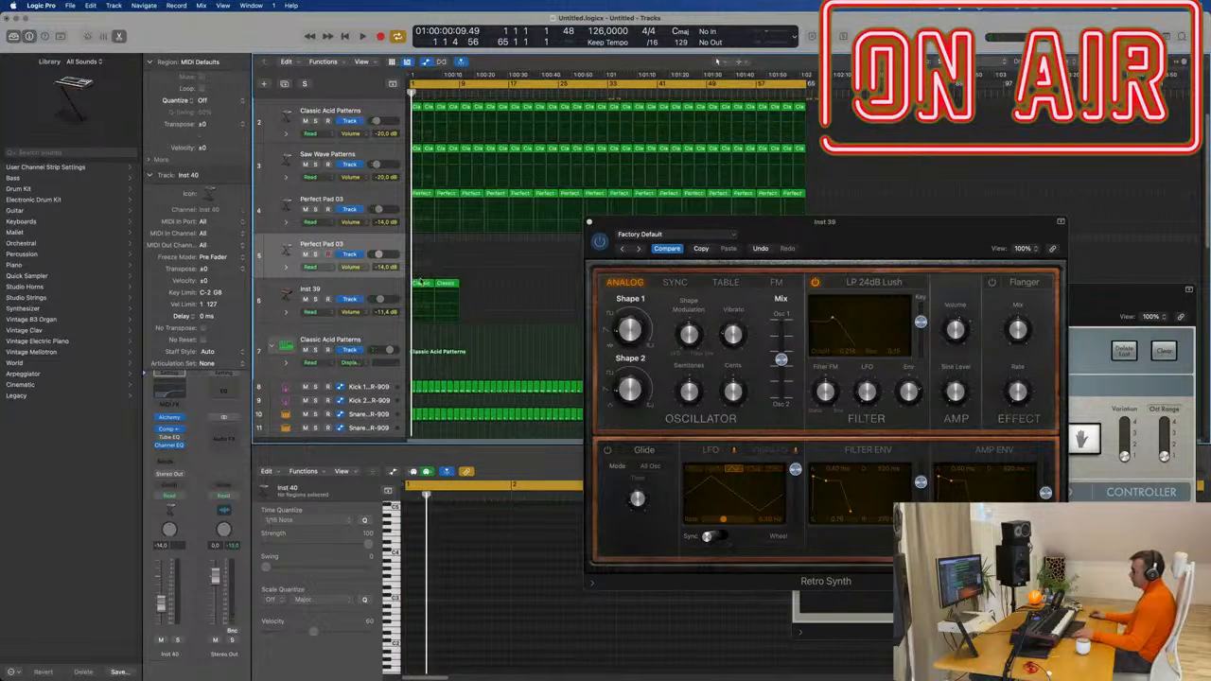
left_click_drag(420, 283, 421, 237)
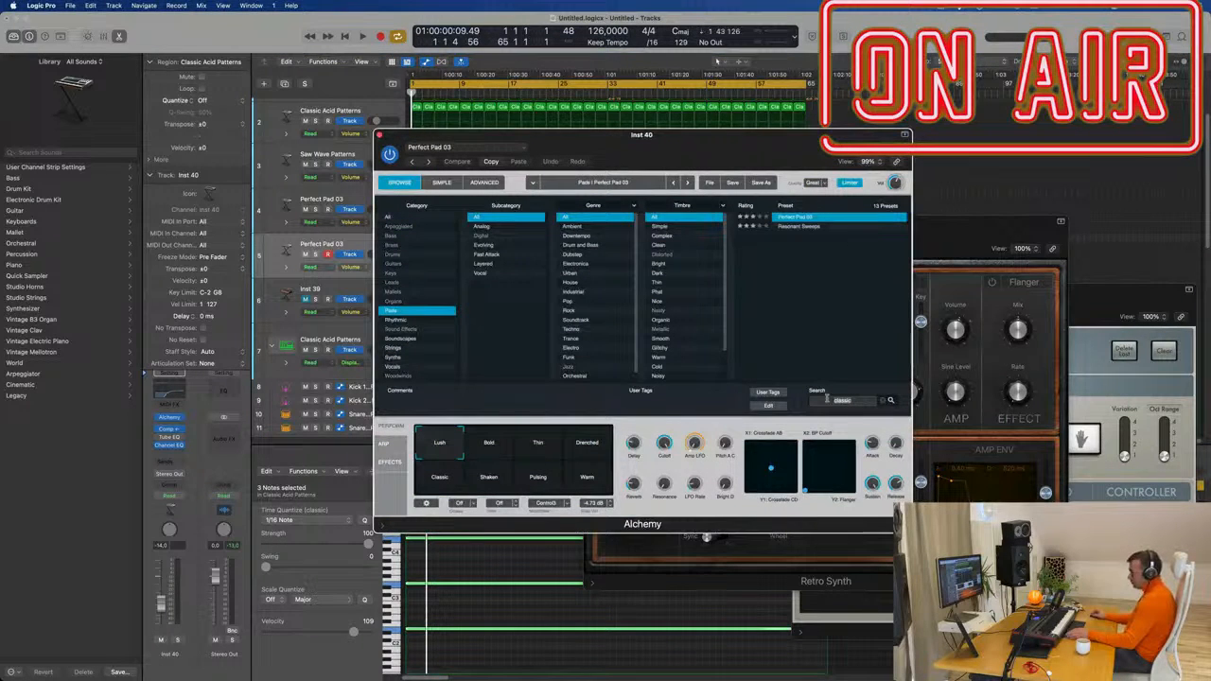
Search all Alchemy categories for 19, load the Sunrise 1984 preset on the duplicated track and play it with the arrangement.
left_click(392, 218)
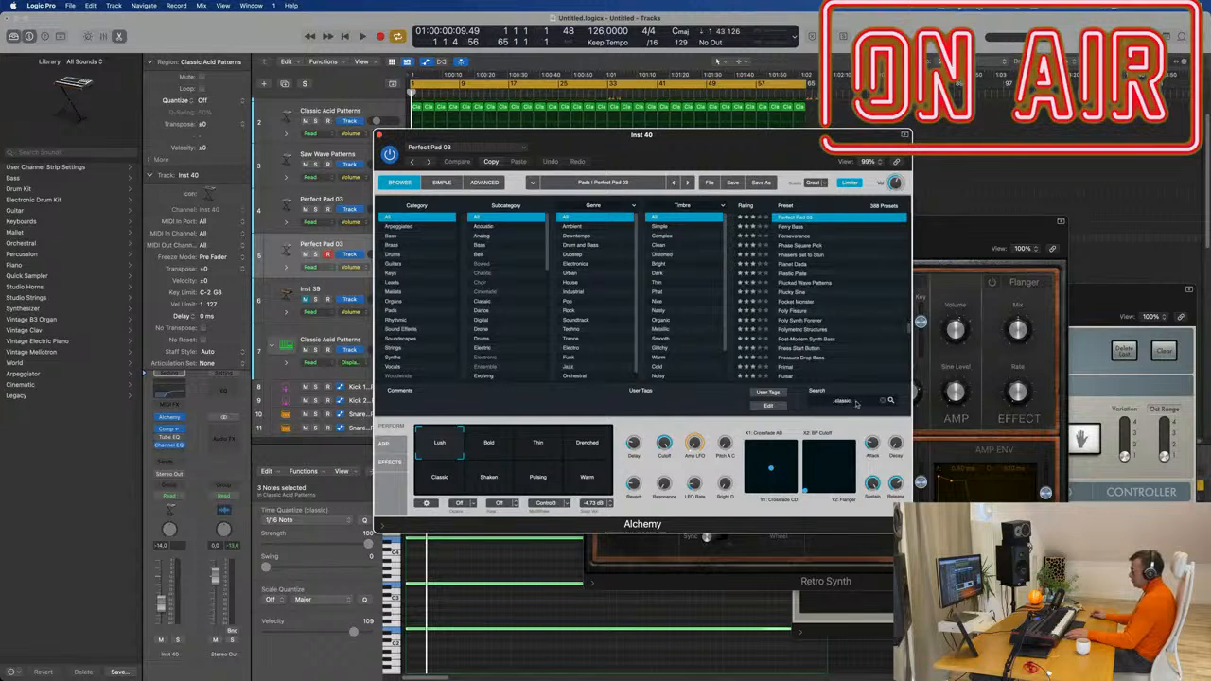
type("1")
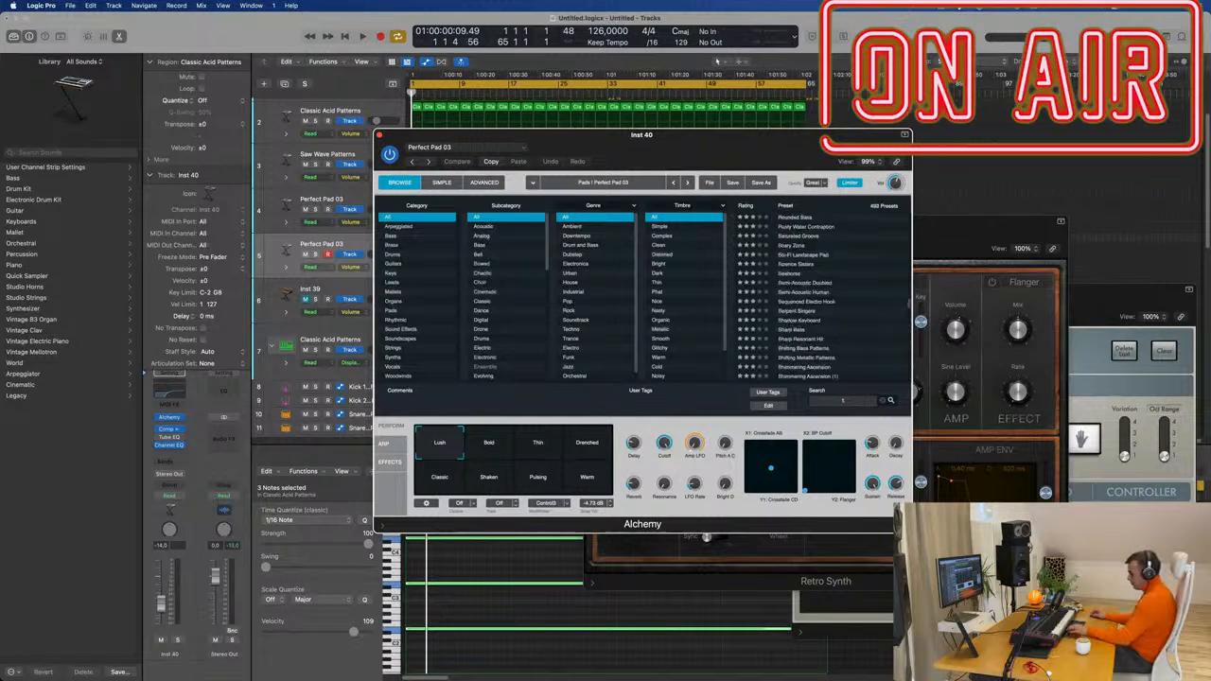
type("9")
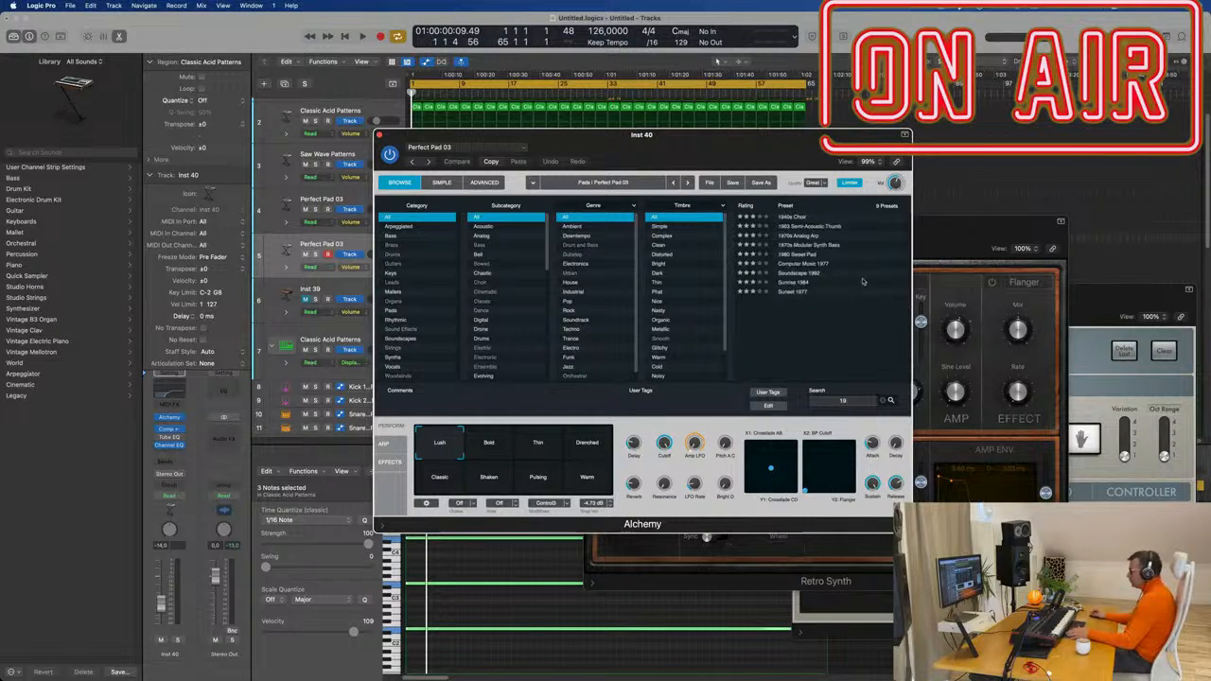
left_click(787, 283)
left_click_drag(556, 162, 916, 171)
key("space")
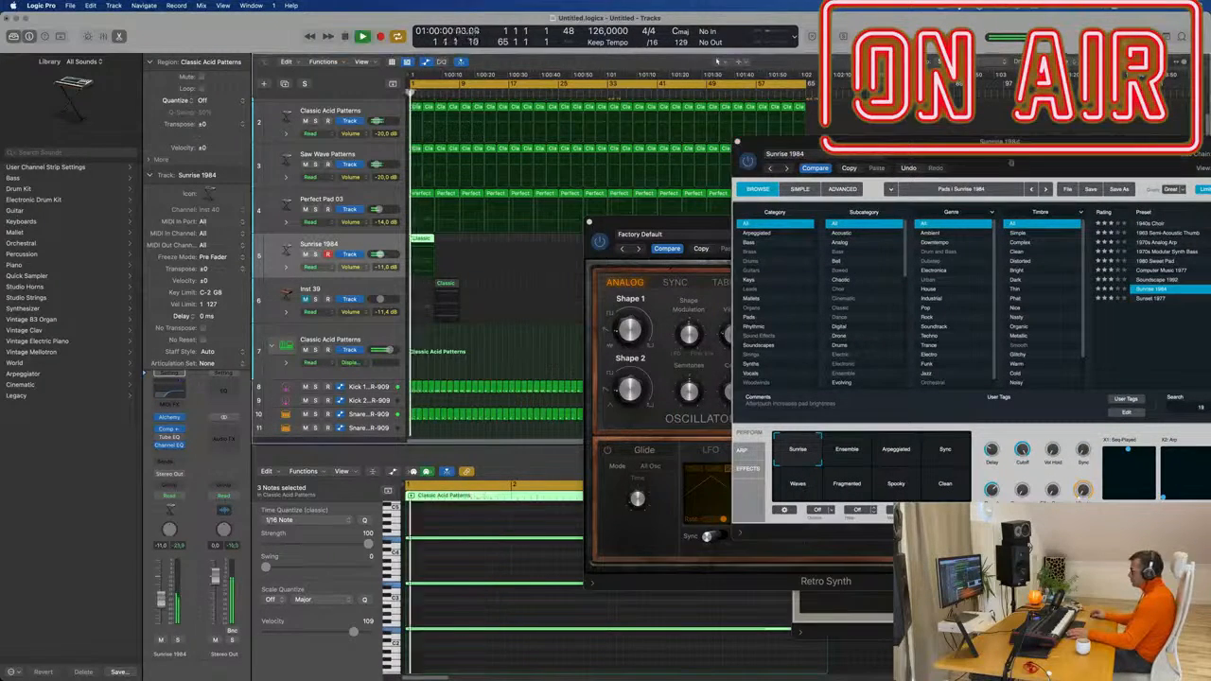
Switch the Sunrise 1984 sound to its Arpeggiated performance snapshot and audition it with the arrangement.
left_click_drag(1009, 173, 666, 193)
key("space")
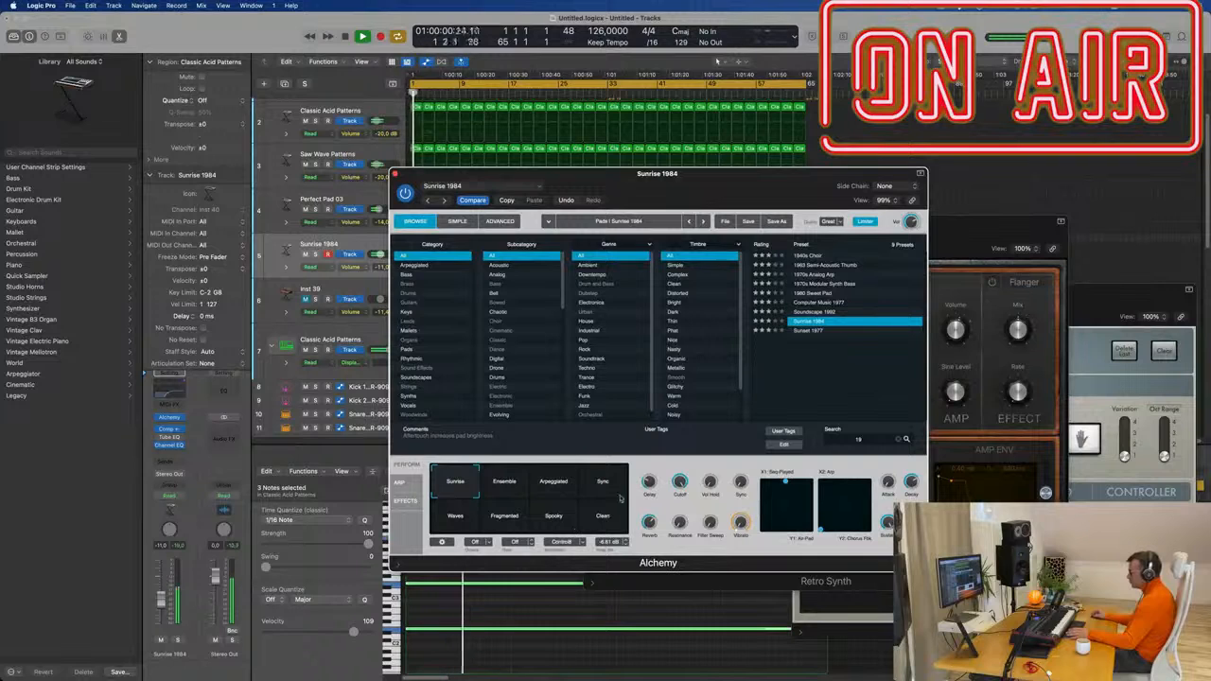
left_click(568, 489)
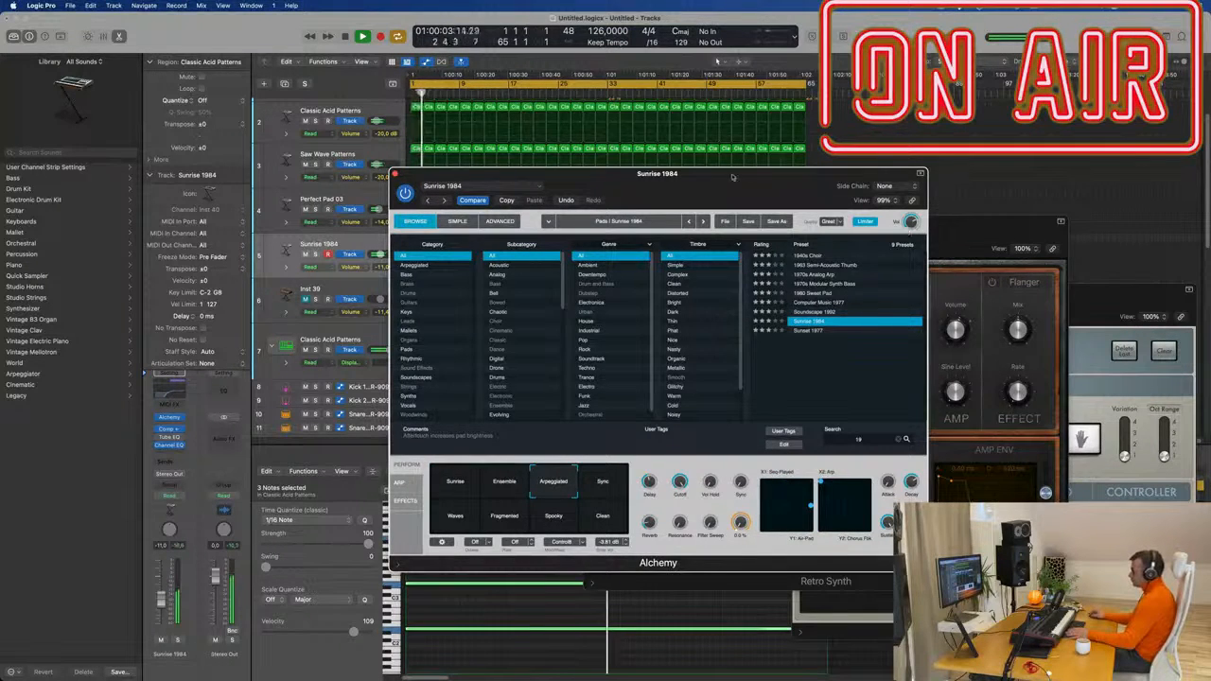
left_click_drag(731, 177, 925, 133)
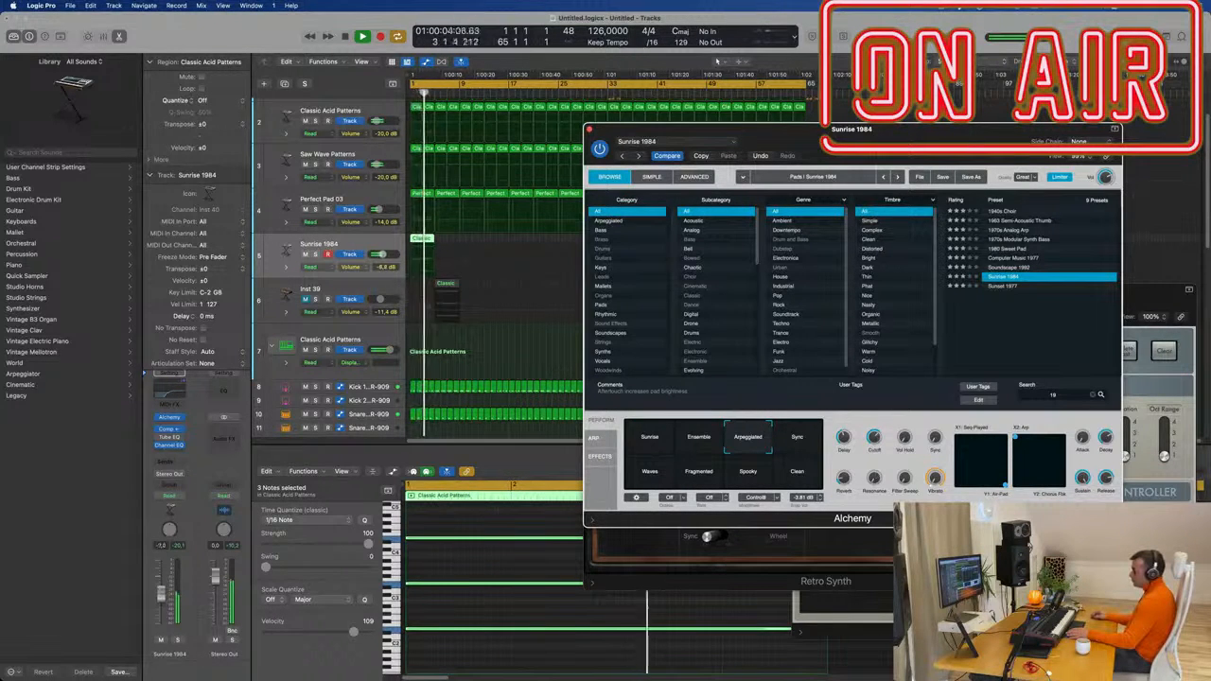
key("space")
Repeat the Sunrise 1984 region along its track up to bar 65, clearing the Retro Synth window out of the way.
left_click_drag(747, 130, 628, 359)
key("space")
key("Return")
left_click(425, 240)
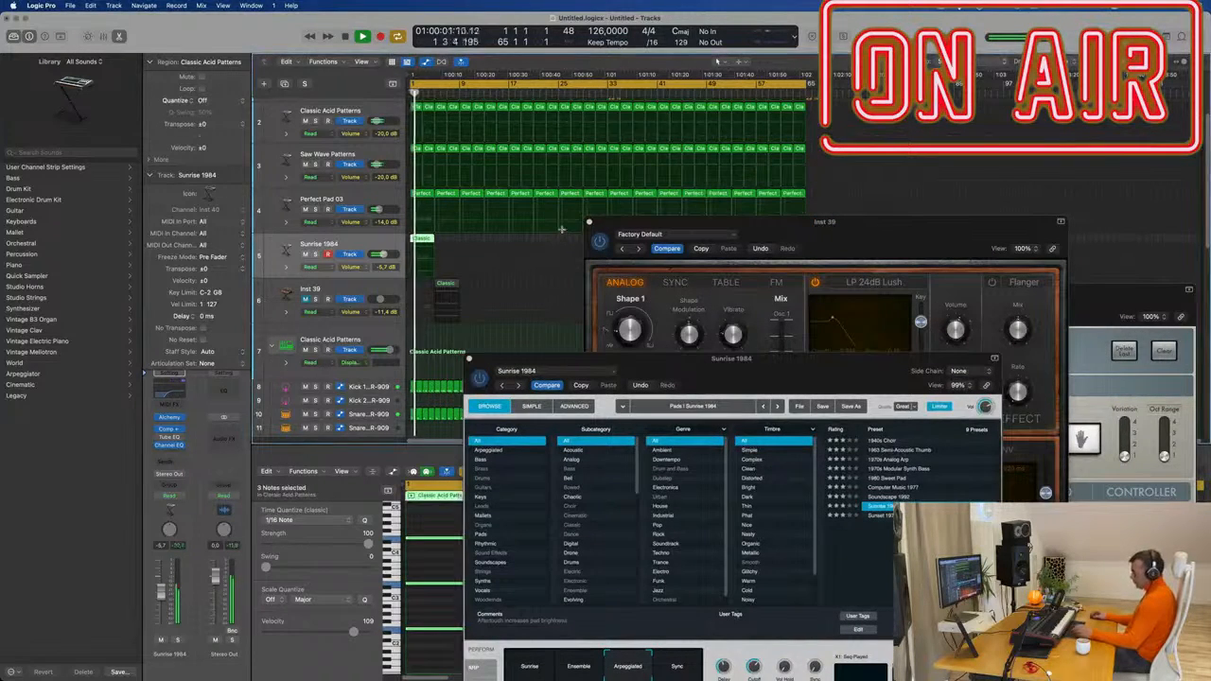
key("super+r")
left_click_drag(754, 220, 1016, 246)
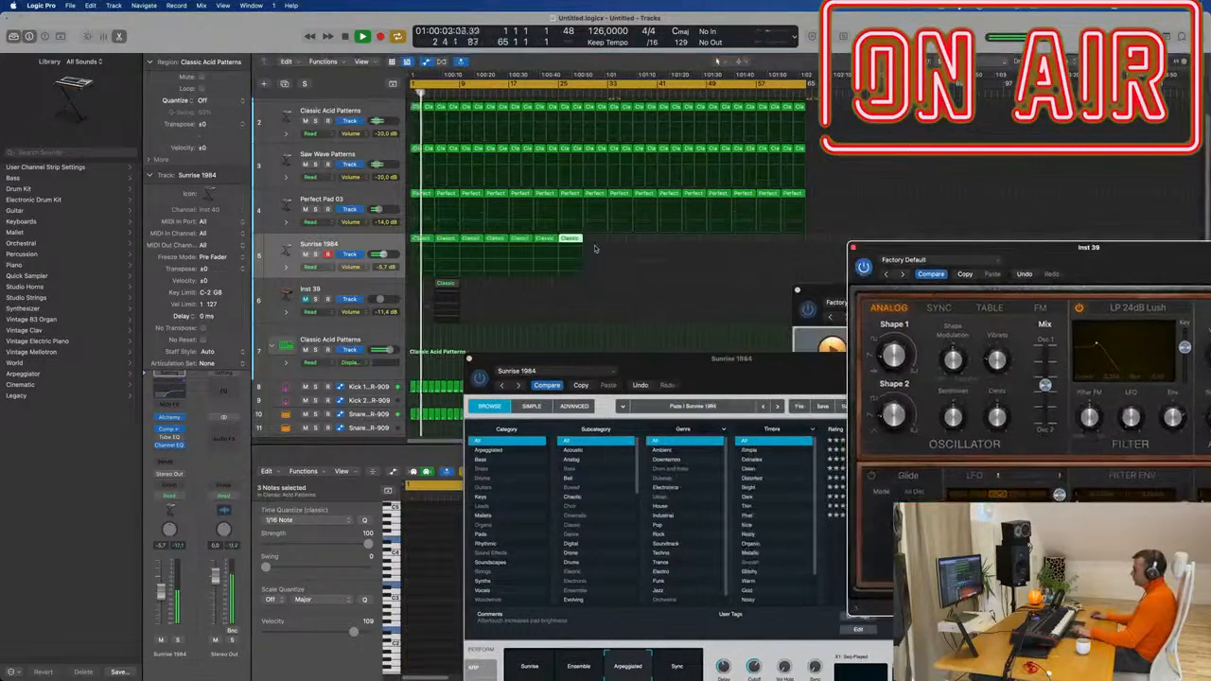
left_click(385, 241)
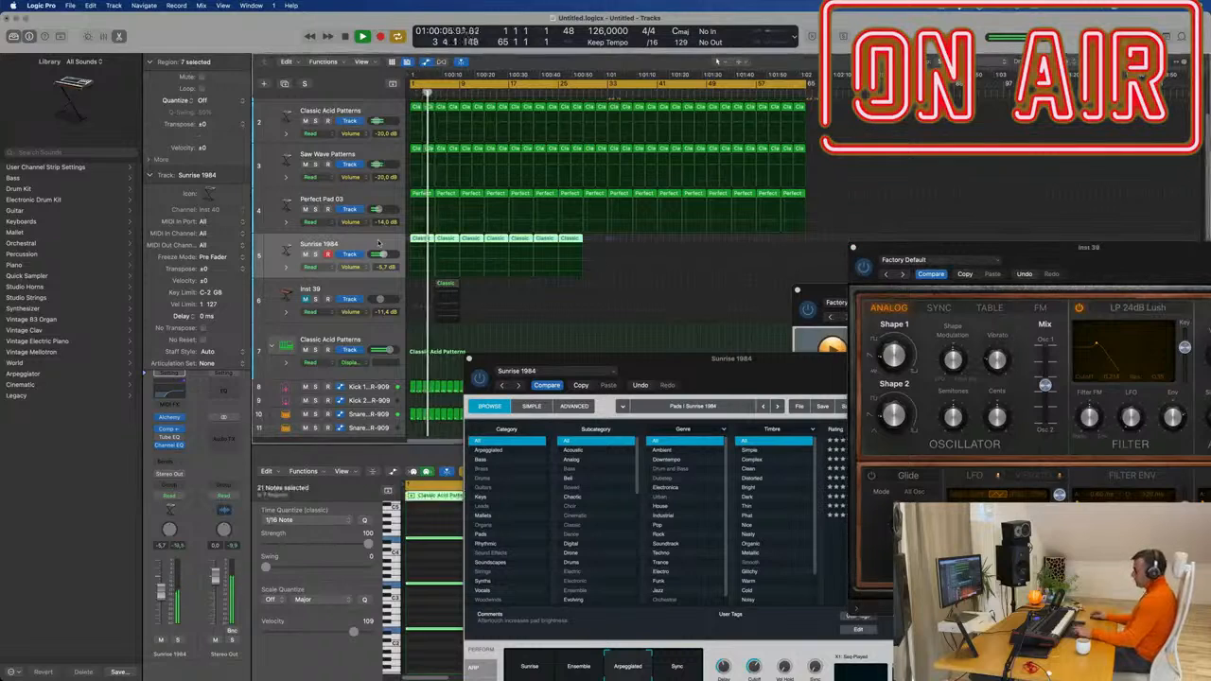
key("super+r")
left_click_drag(785, 244, 723, 245)
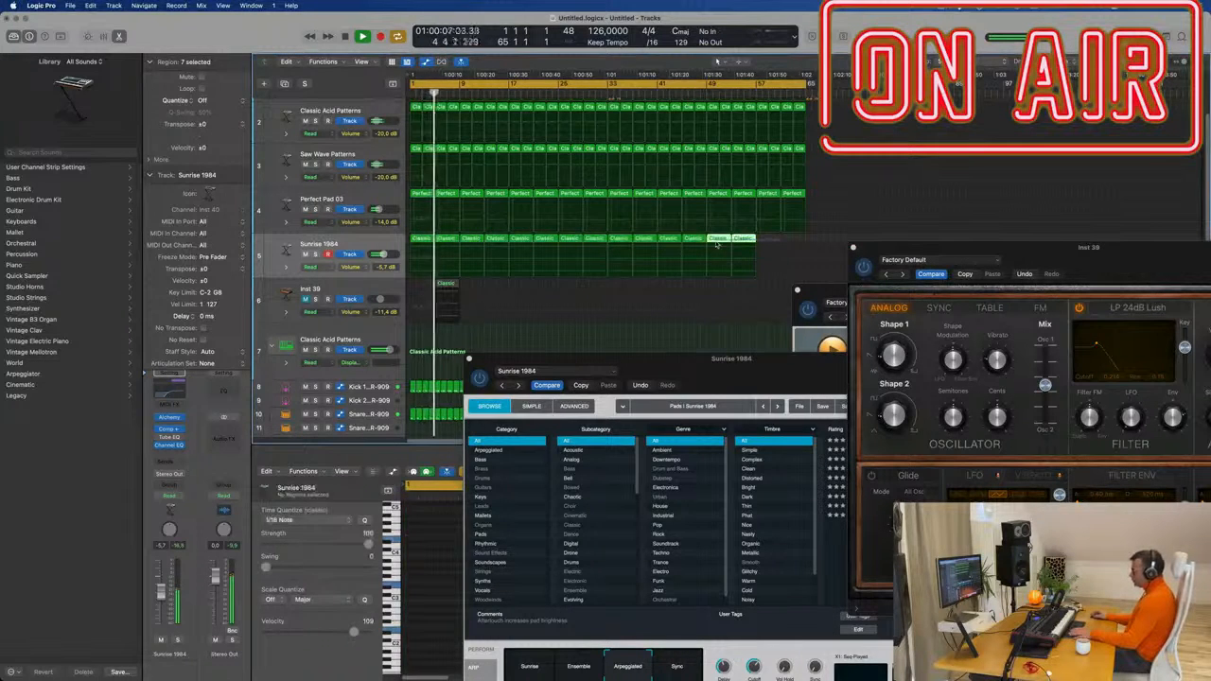
key("super+r")
left_click_drag(984, 248, 748, 237)
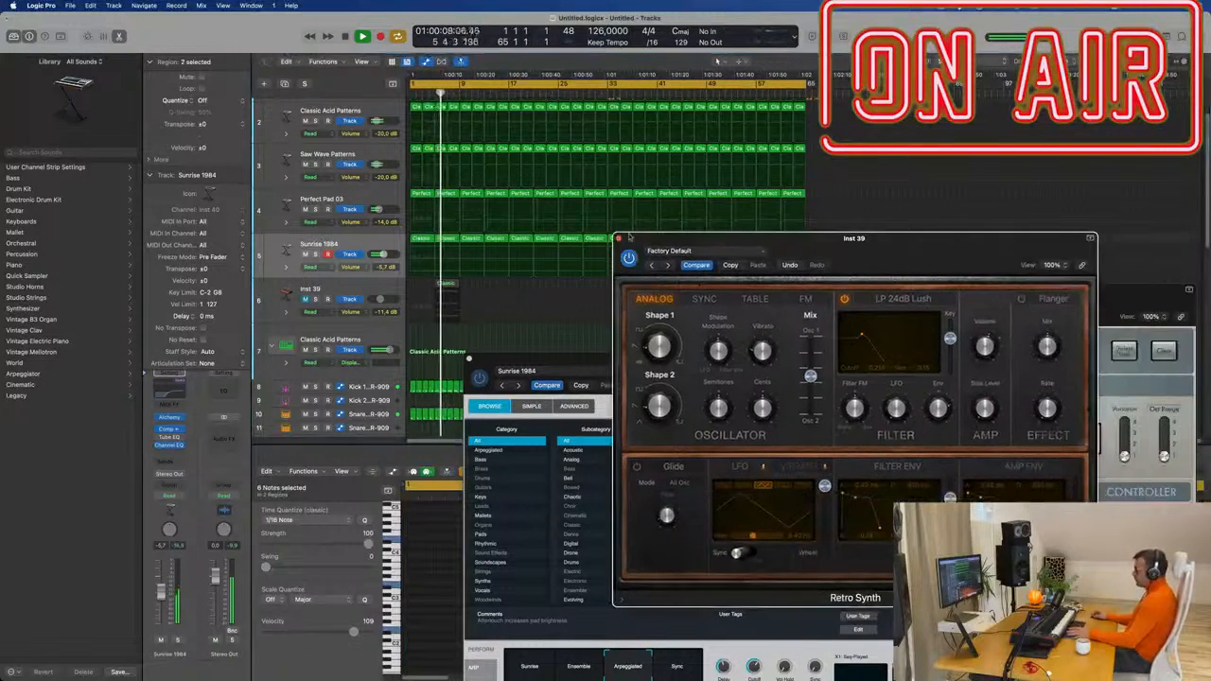
left_click(618, 237)
Raise the Sunrise 1984 track to about -4.4 dB and set its Channel EQ low cut to 382 Hz at 12 dB/Oct.
left_click_drag(700, 359, 776, 276)
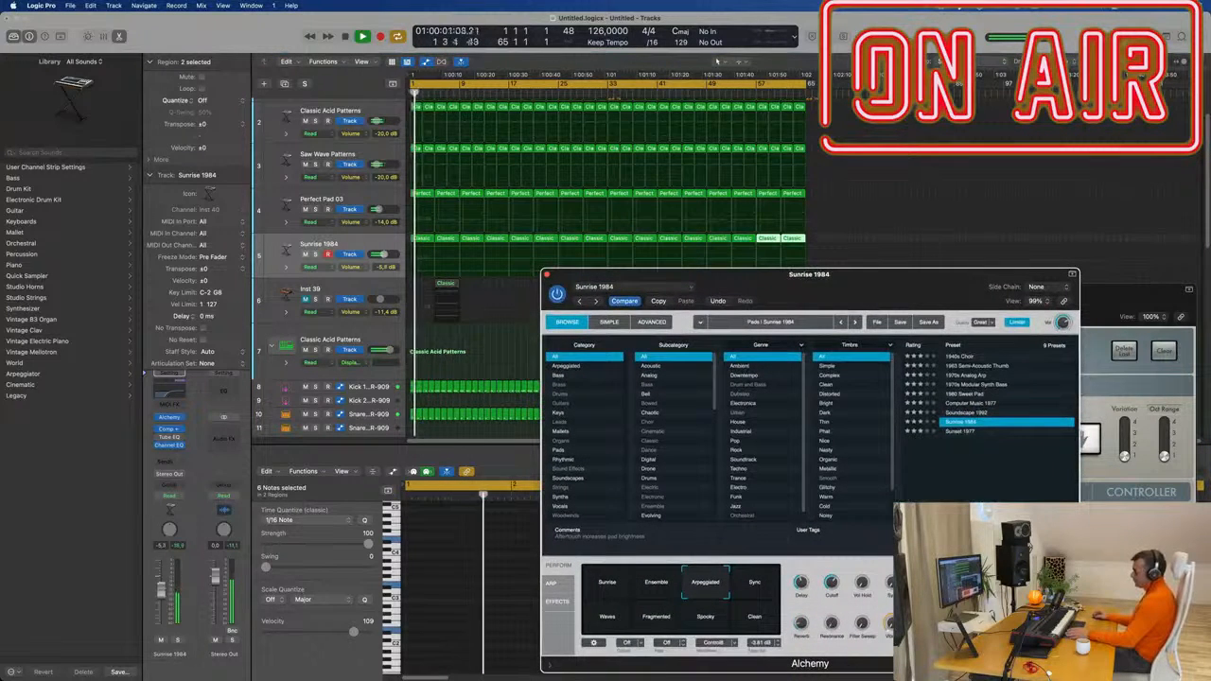
left_click_drag(163, 595, 163, 588)
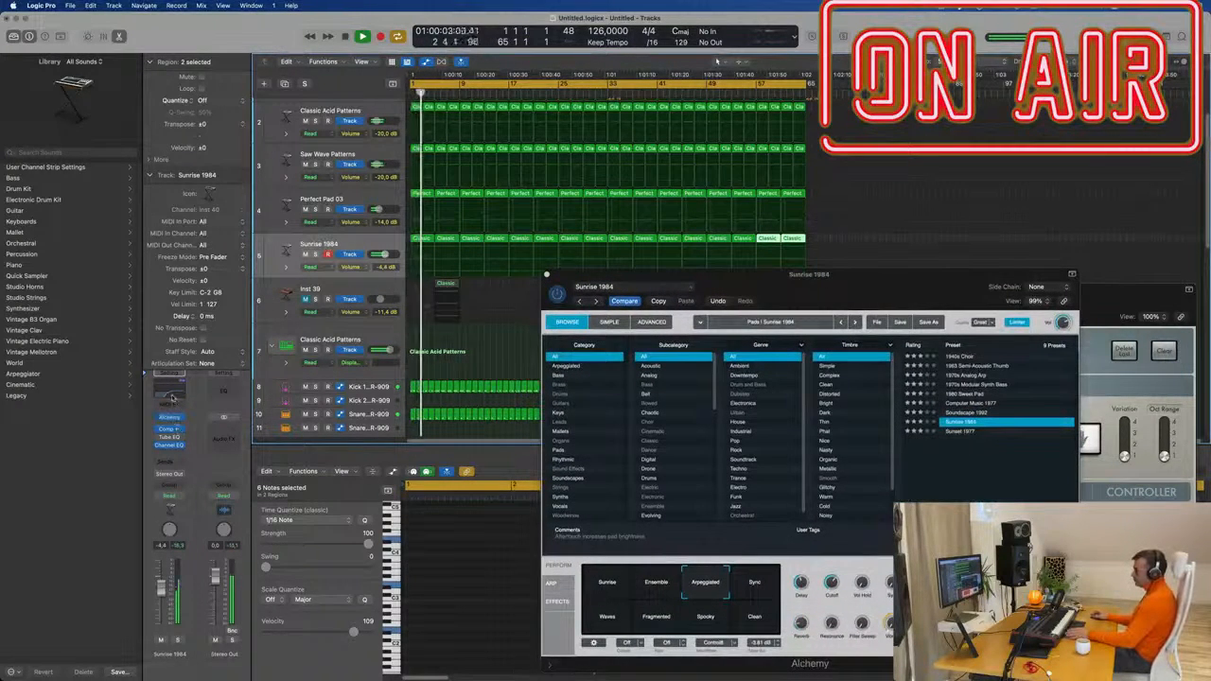
left_click(170, 444)
left_click_drag(753, 328, 714, 323)
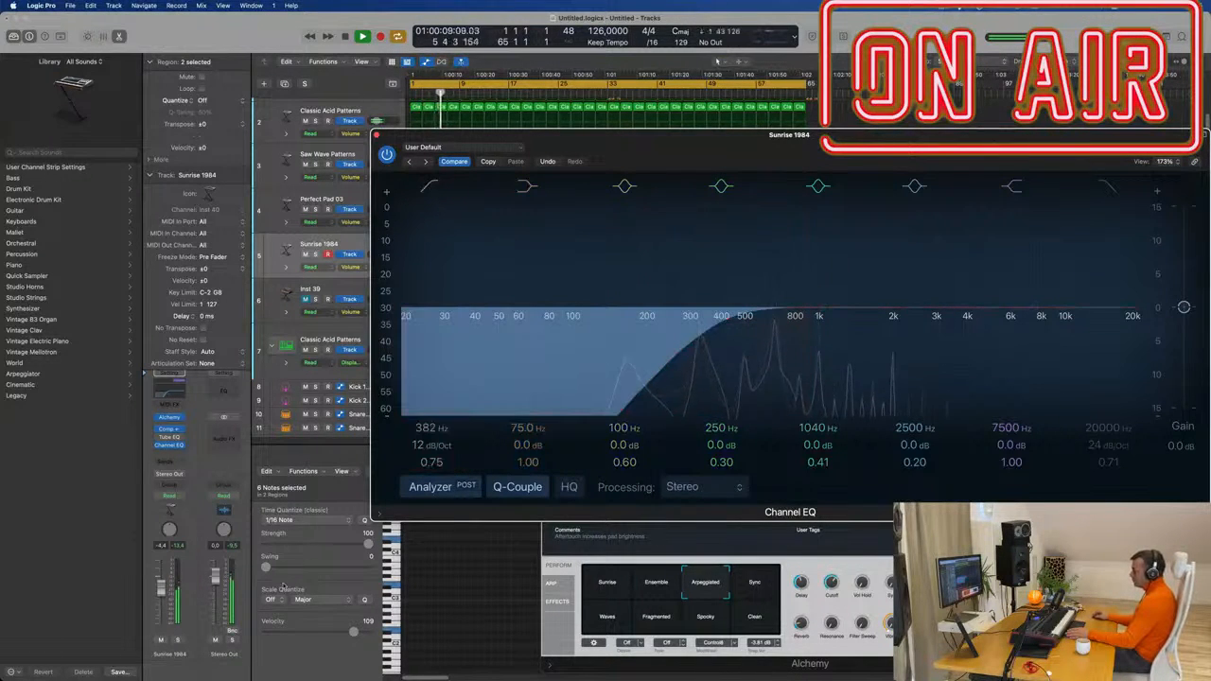
left_click(378, 128)
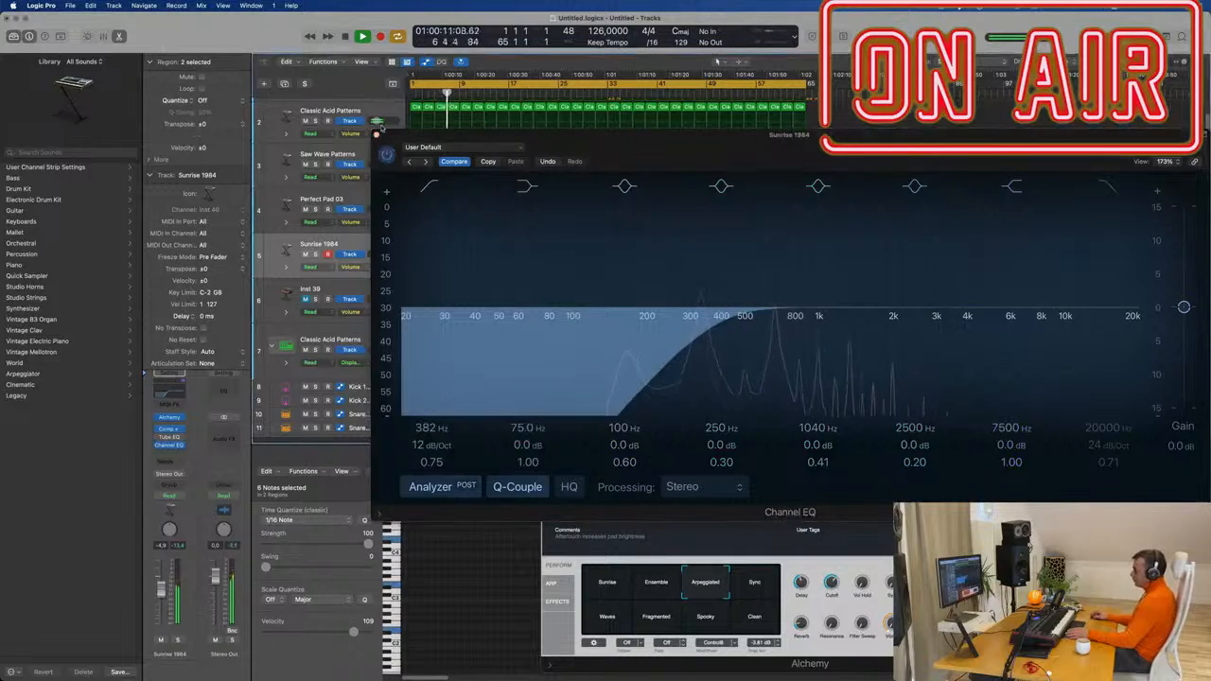
left_click(376, 136)
Adjust Alchemy's Cutoff during playback and lower the Sunrise 1984 track's volume to -9.4 dB, closing the instrument window.
left_click_drag(874, 285, 676, 273)
mouse_move(636, 561)
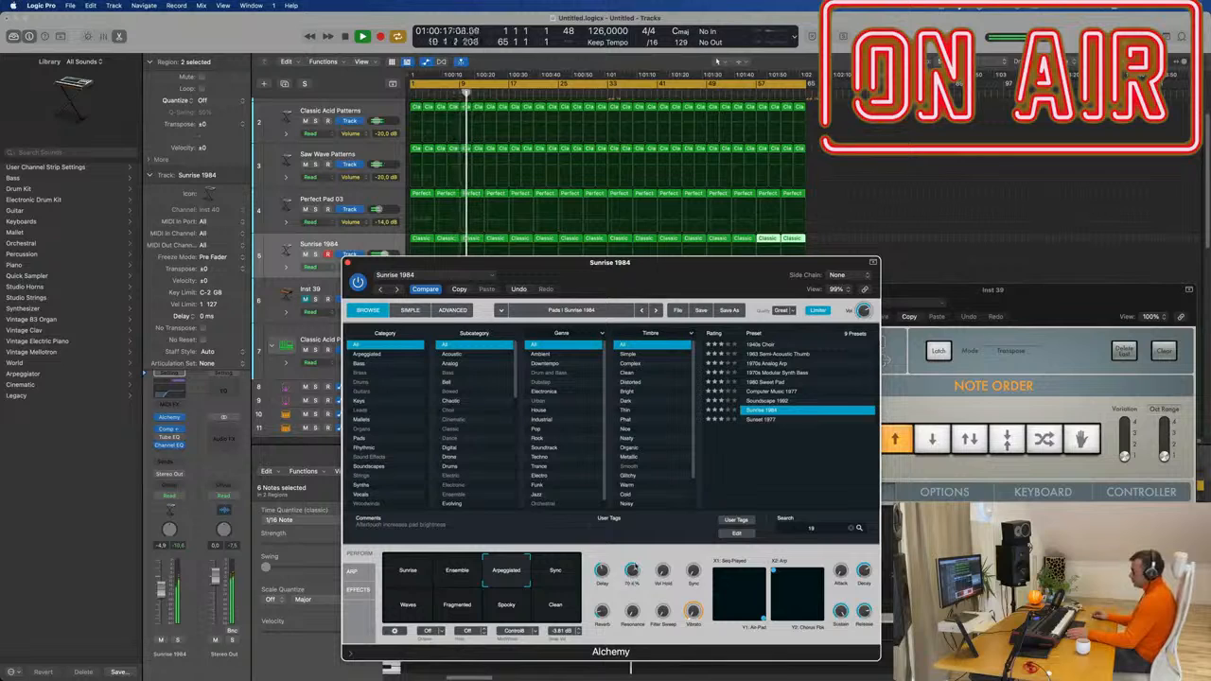
left_click_drag(635, 567, 636, 571)
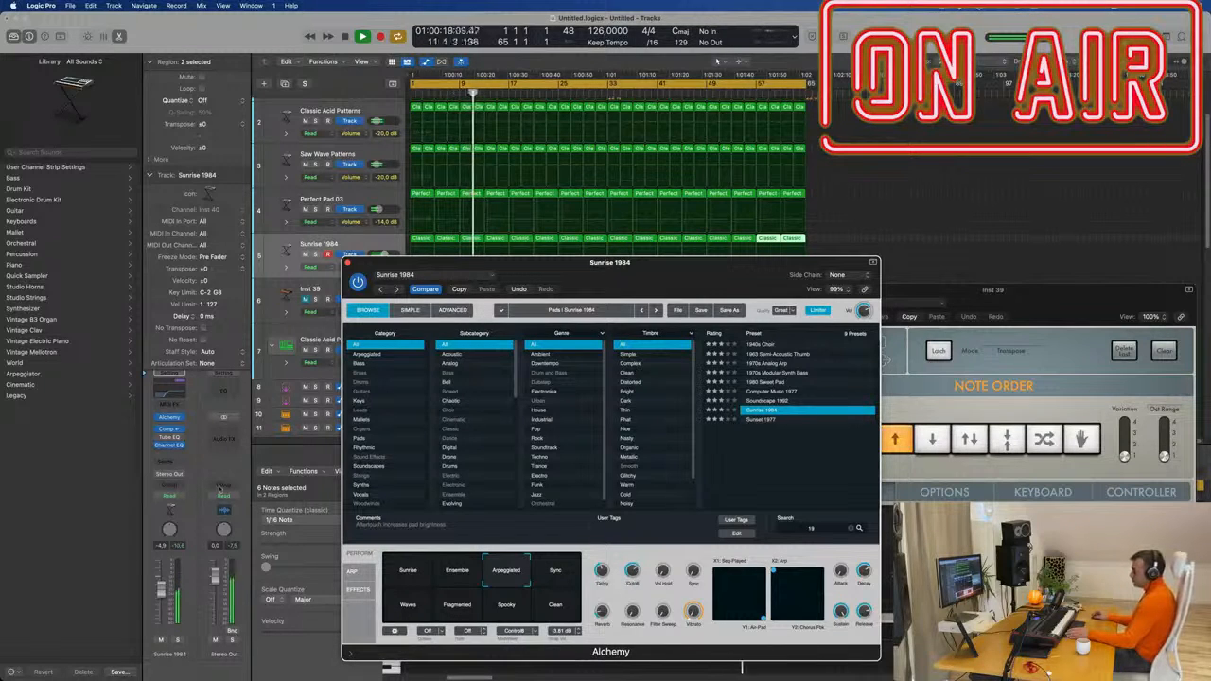
left_click(946, 213)
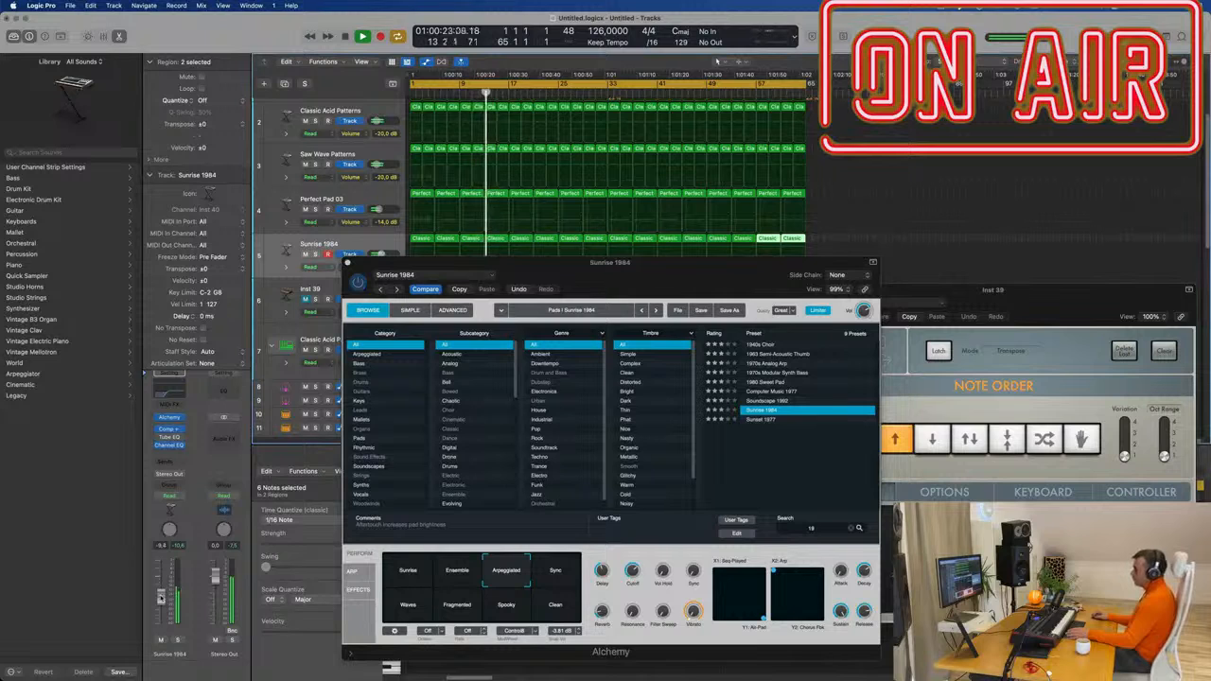
left_click(348, 262)
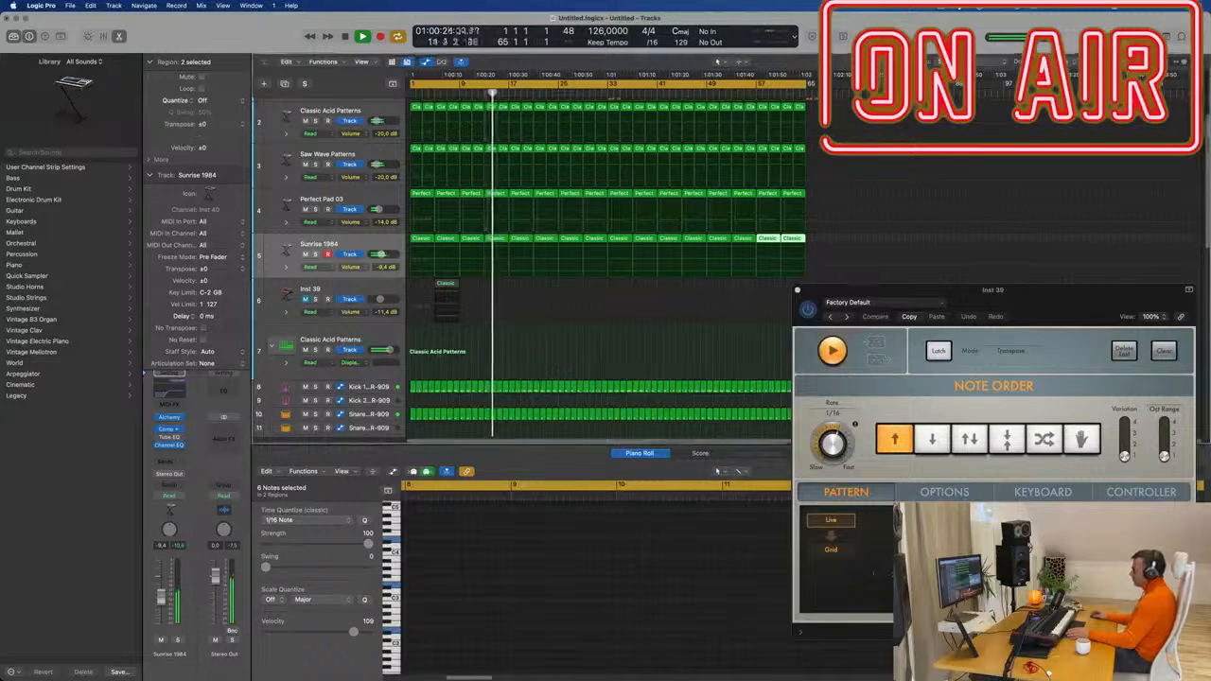
left_click(944, 9)
left_click(915, 29)
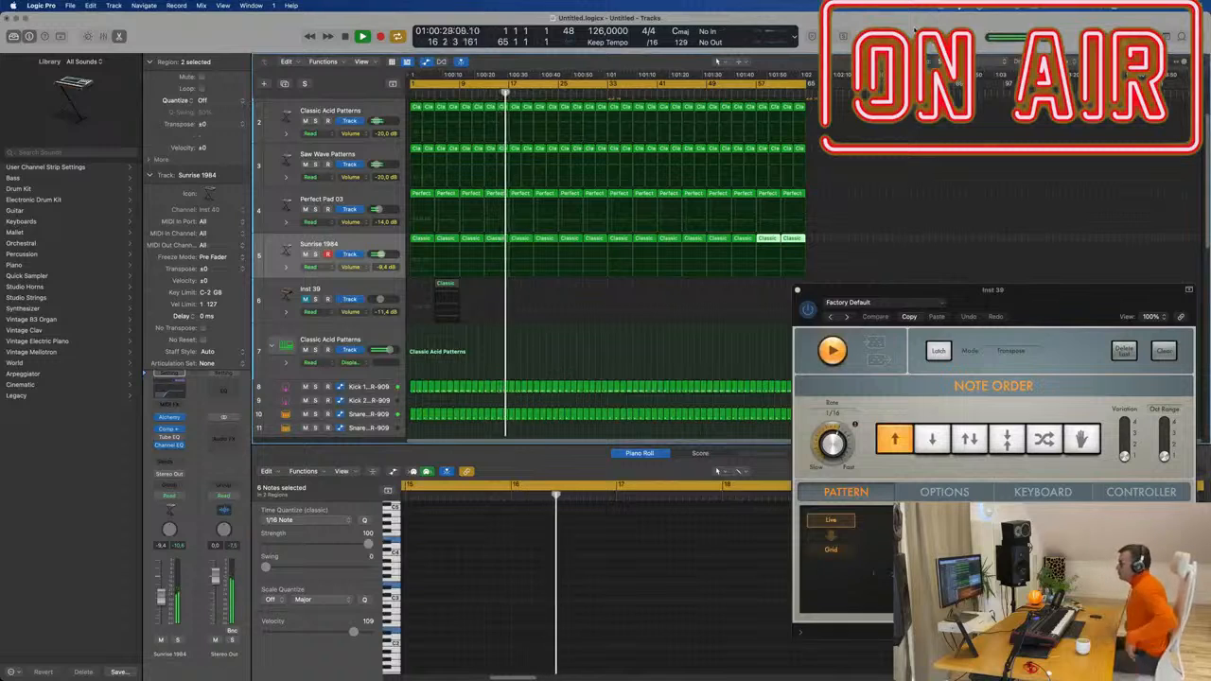
Replay from the start and delete the 909 kick, snare, clap and hi-hat regions in the first eight bars.
key("Return")
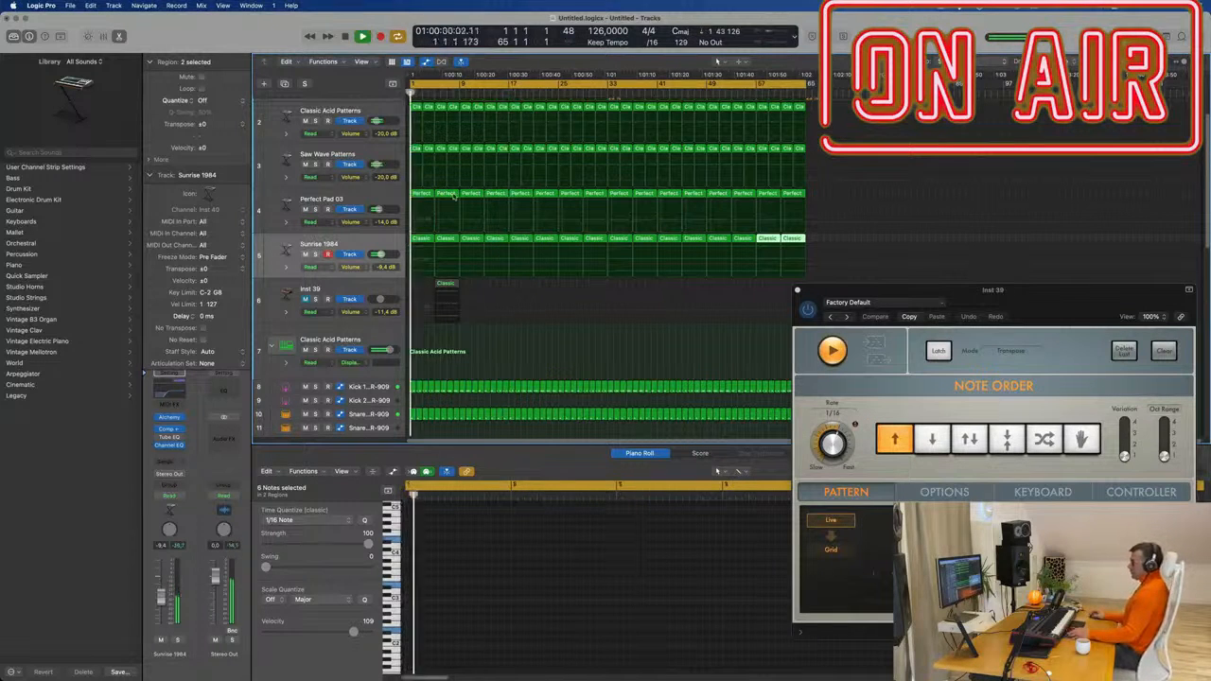
scroll(471, 309, "down", 1)
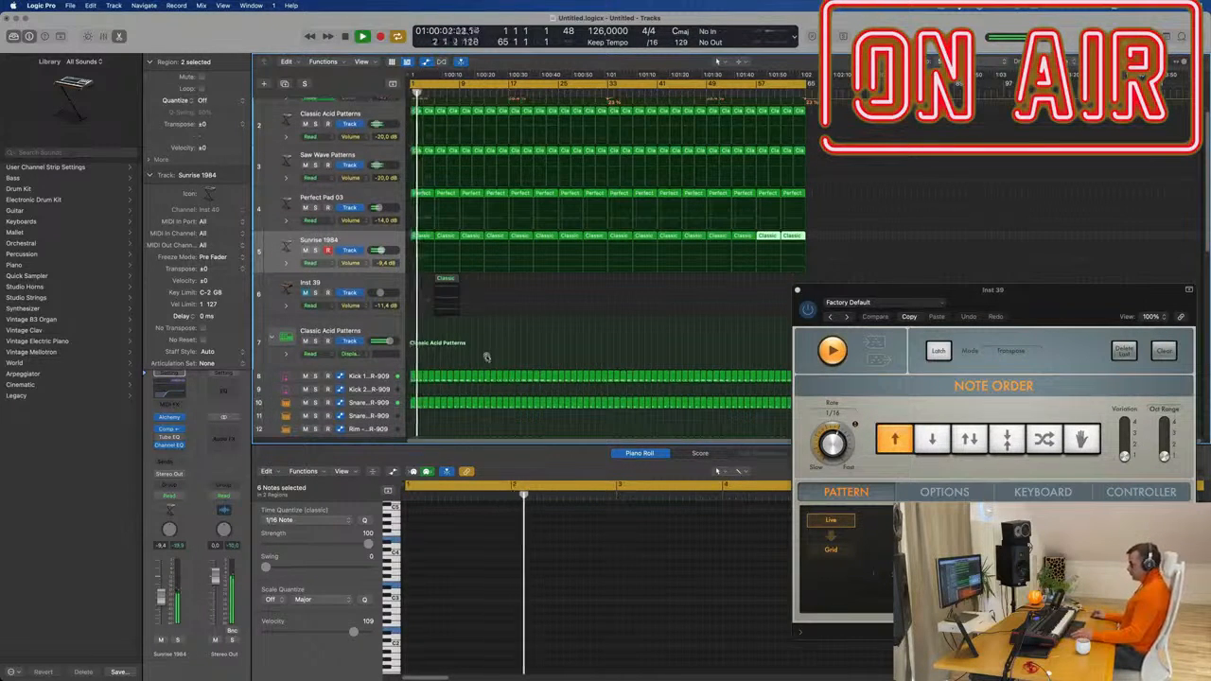
scroll(473, 321, "down", 5)
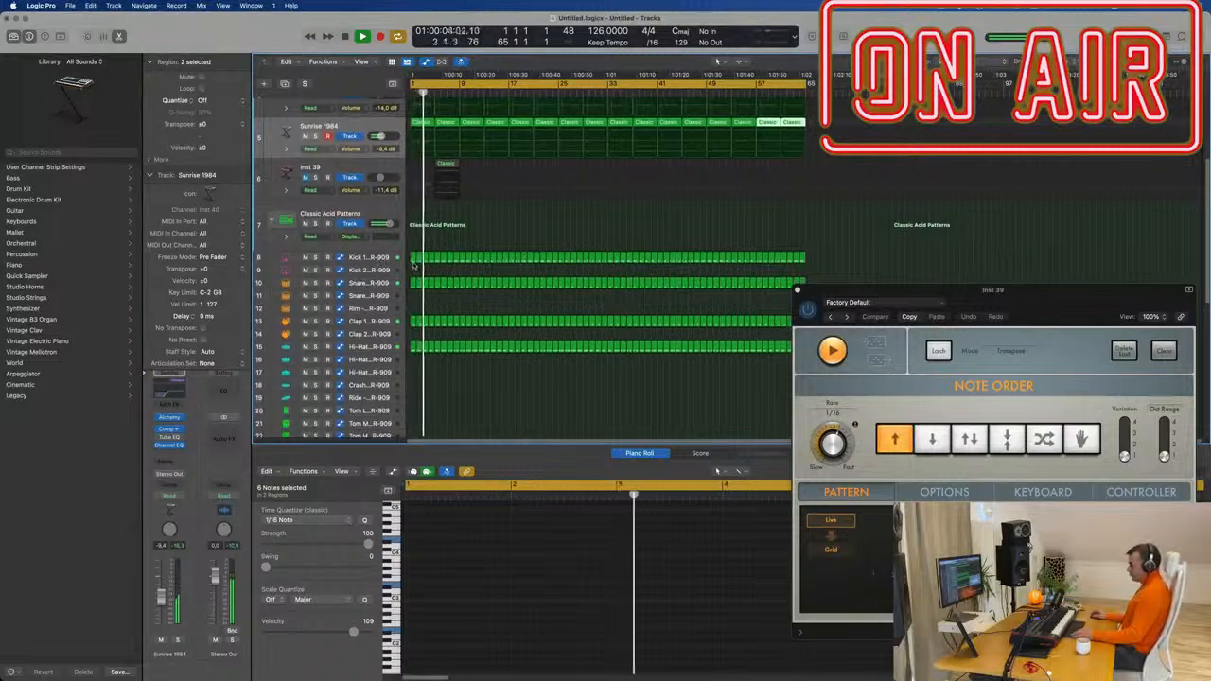
left_click(435, 371)
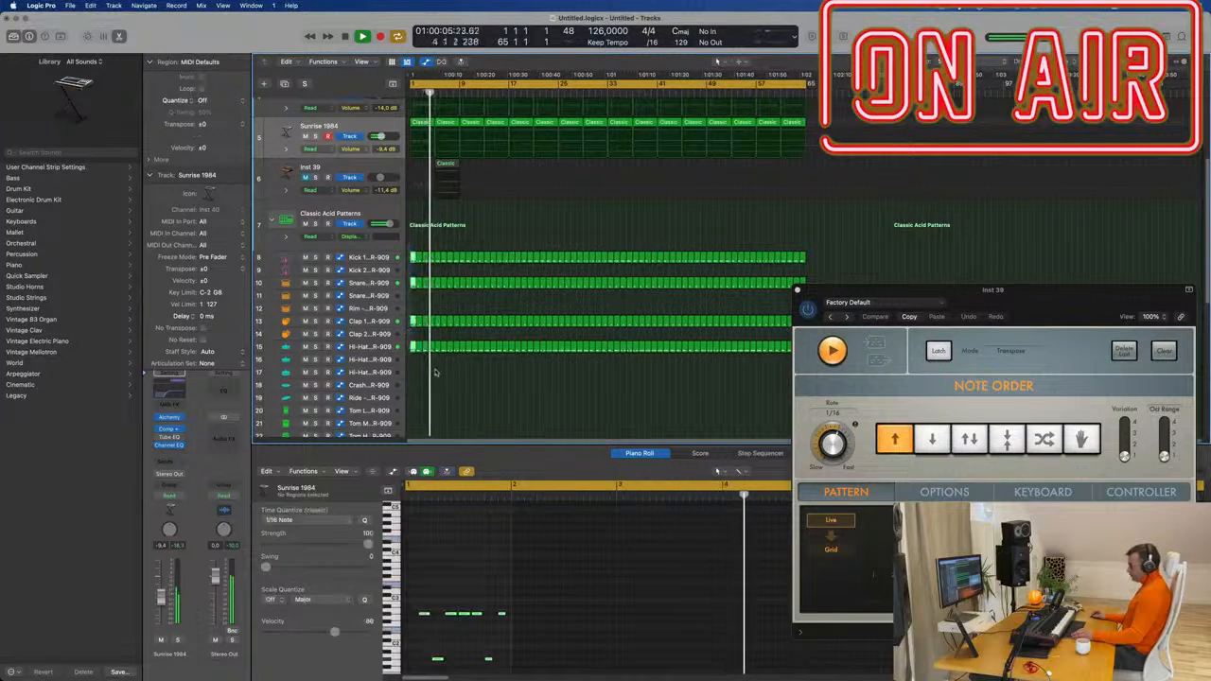
left_click_drag(410, 252, 442, 376)
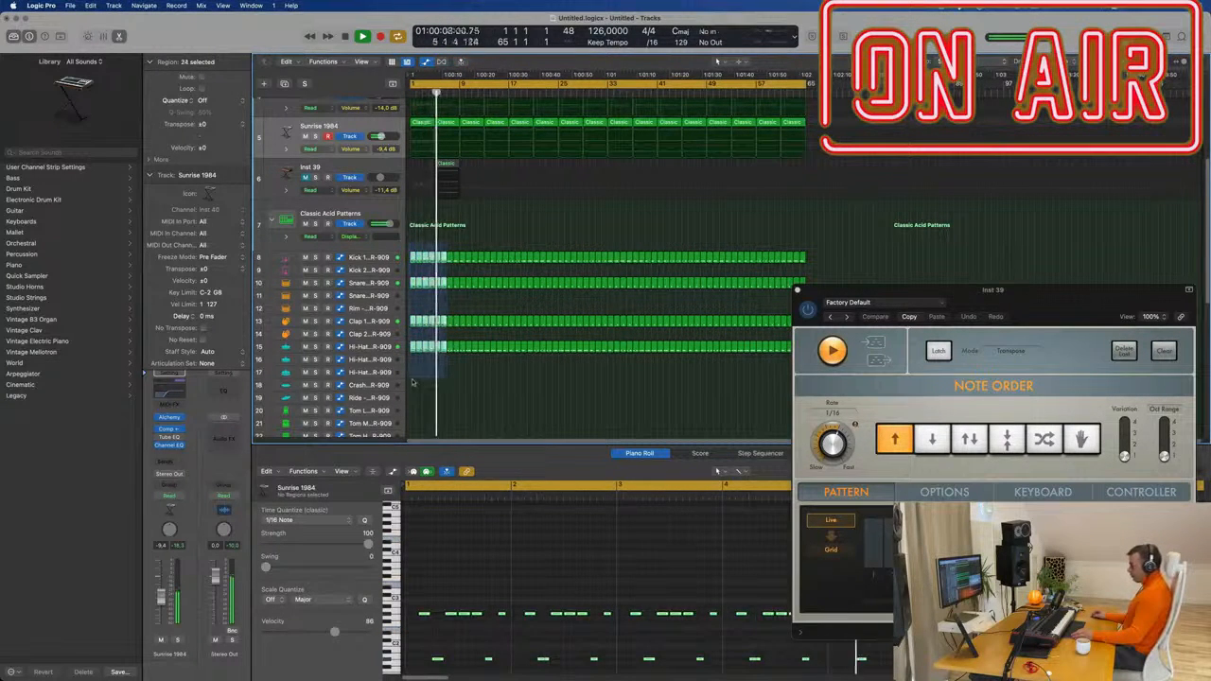
left_click(412, 374)
left_click(413, 274)
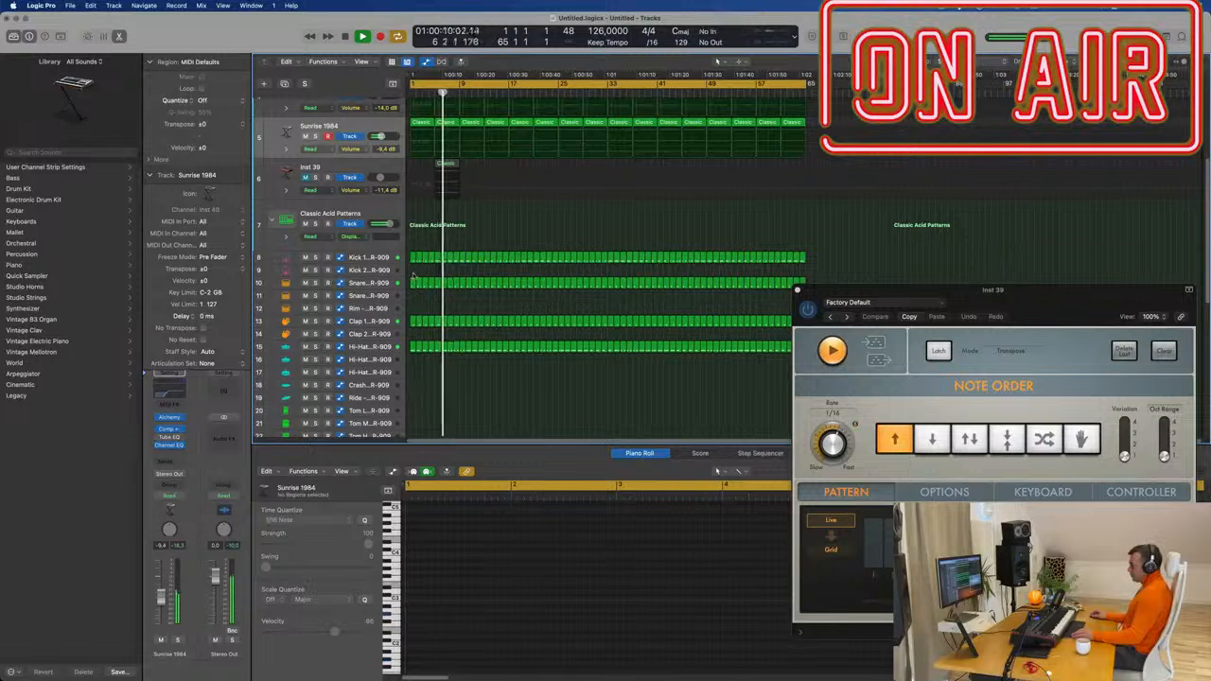
left_click_drag(414, 275, 436, 347)
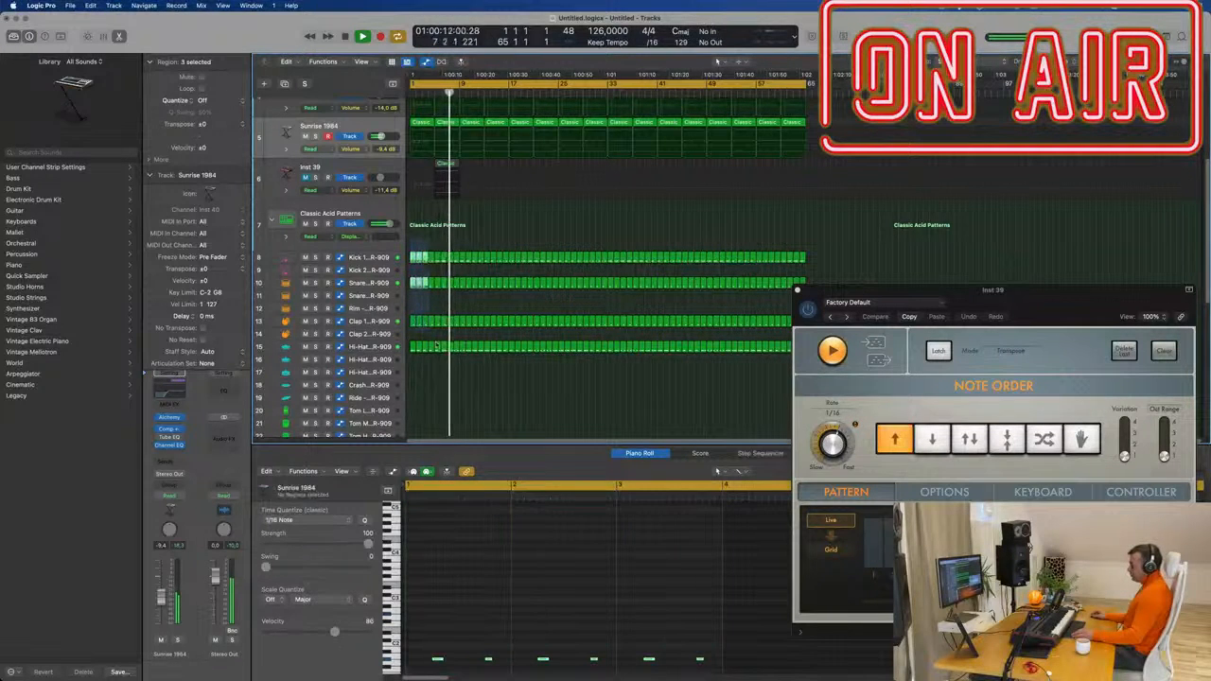
key("Delete")
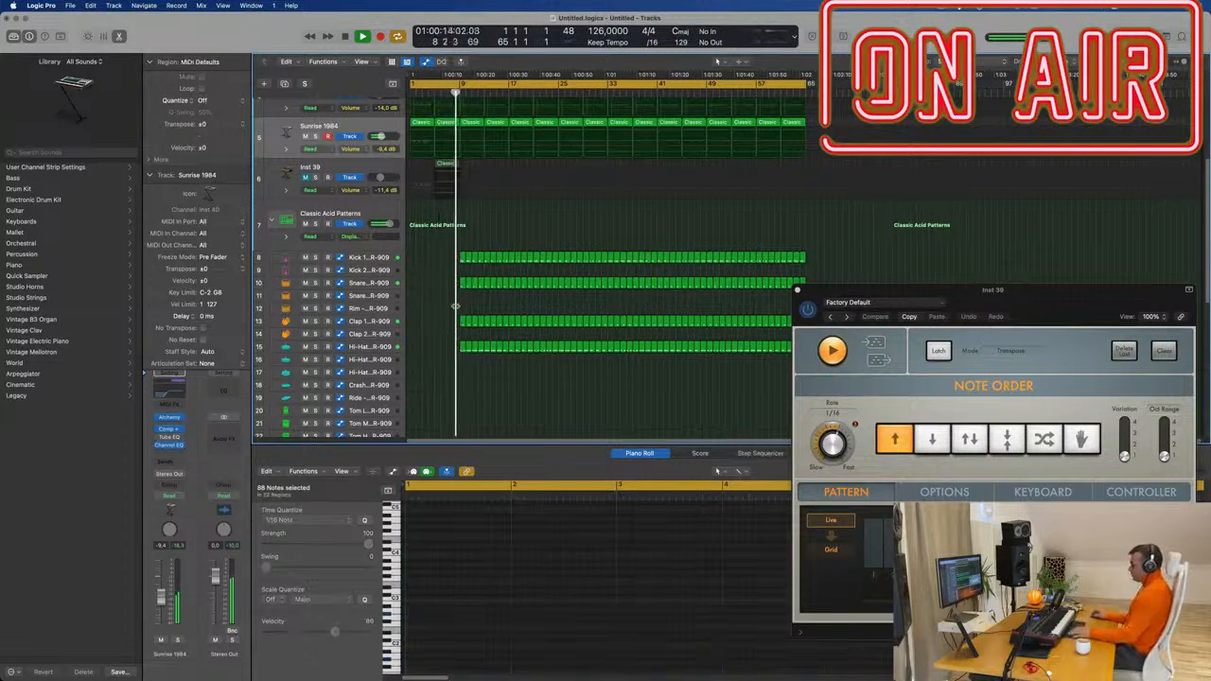
Lower the opening Cutoff automation point on the first Classic Acid Patterns track to 0% and play from the start.
scroll(492, 177, "up", 3)
scroll(492, 177, "up", 1)
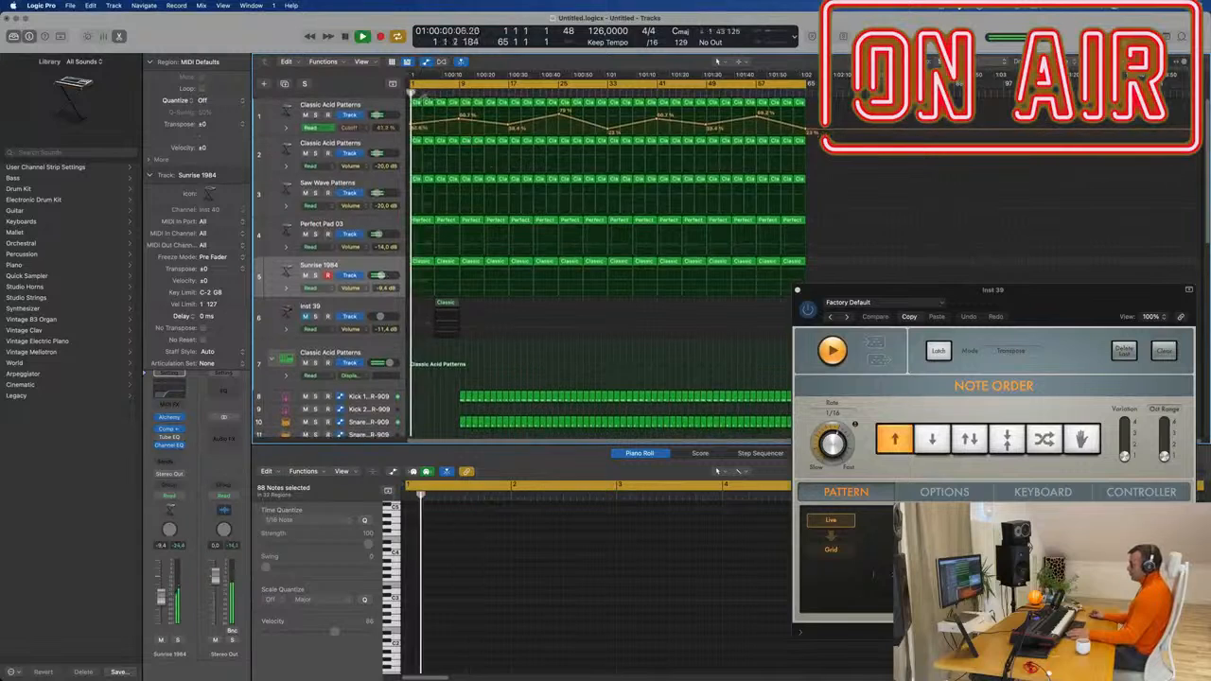
left_click(416, 102)
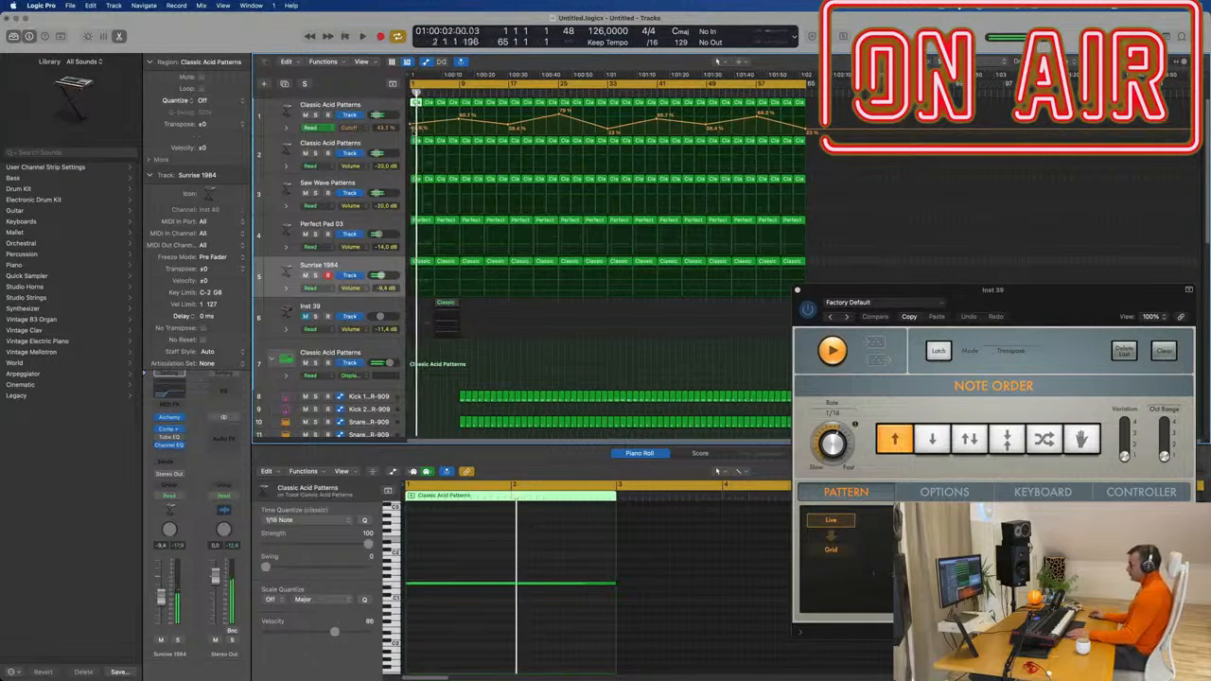
left_click(413, 128)
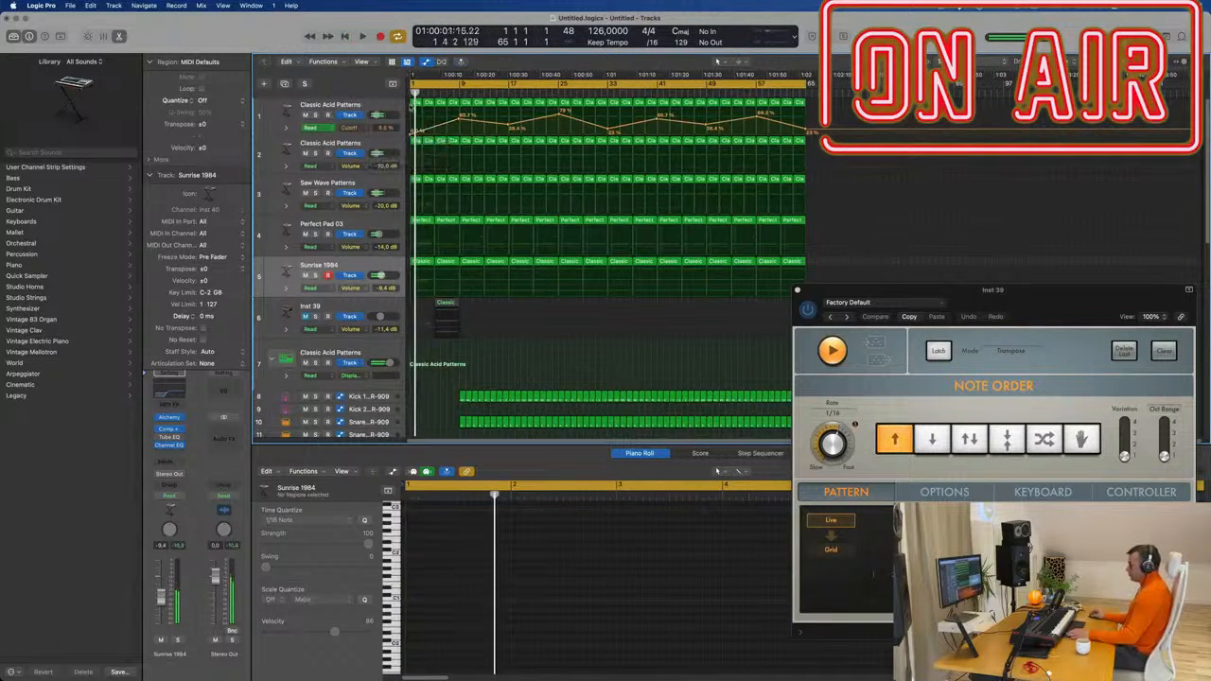
key("space")
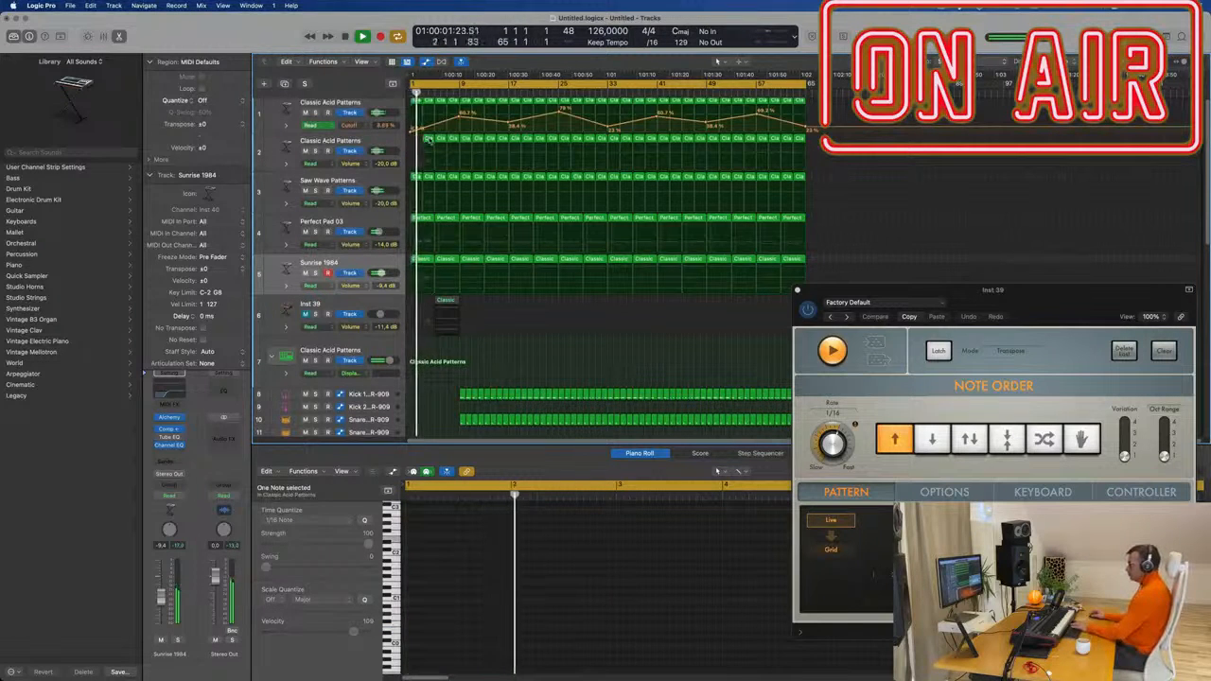
Delete the first eight bars of regions on the second Classic Acid Patterns track and the Saw Wave Patterns track.
left_click(452, 139)
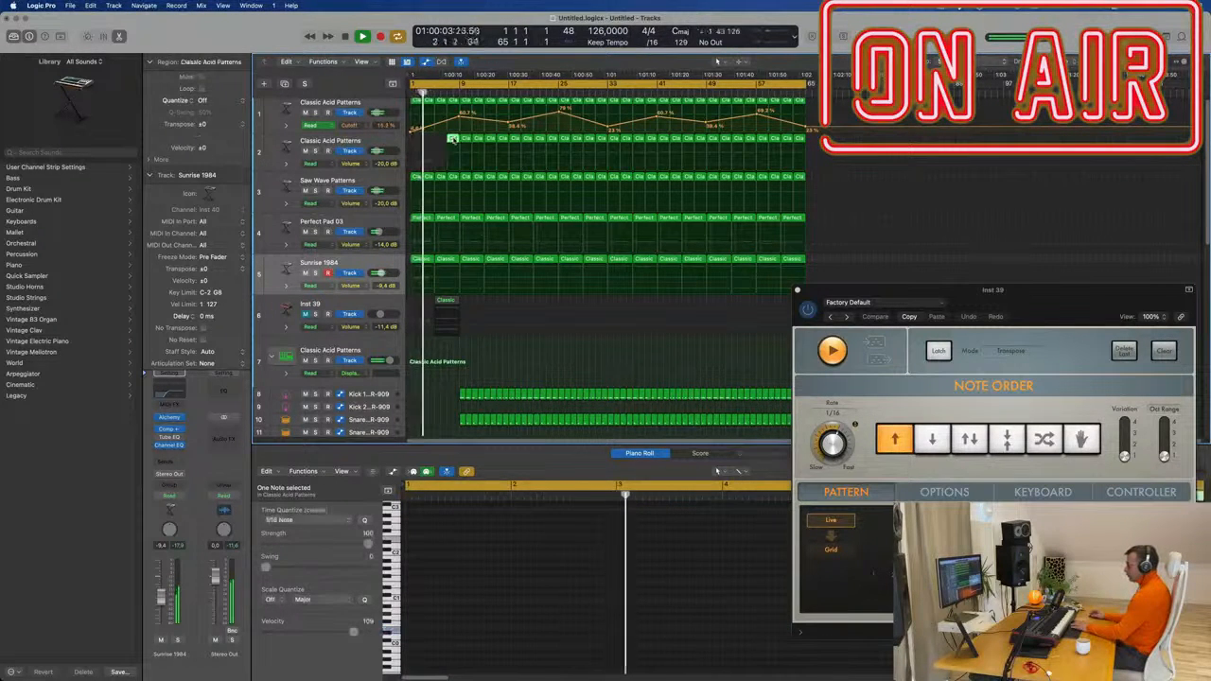
key("Delete")
key("space")
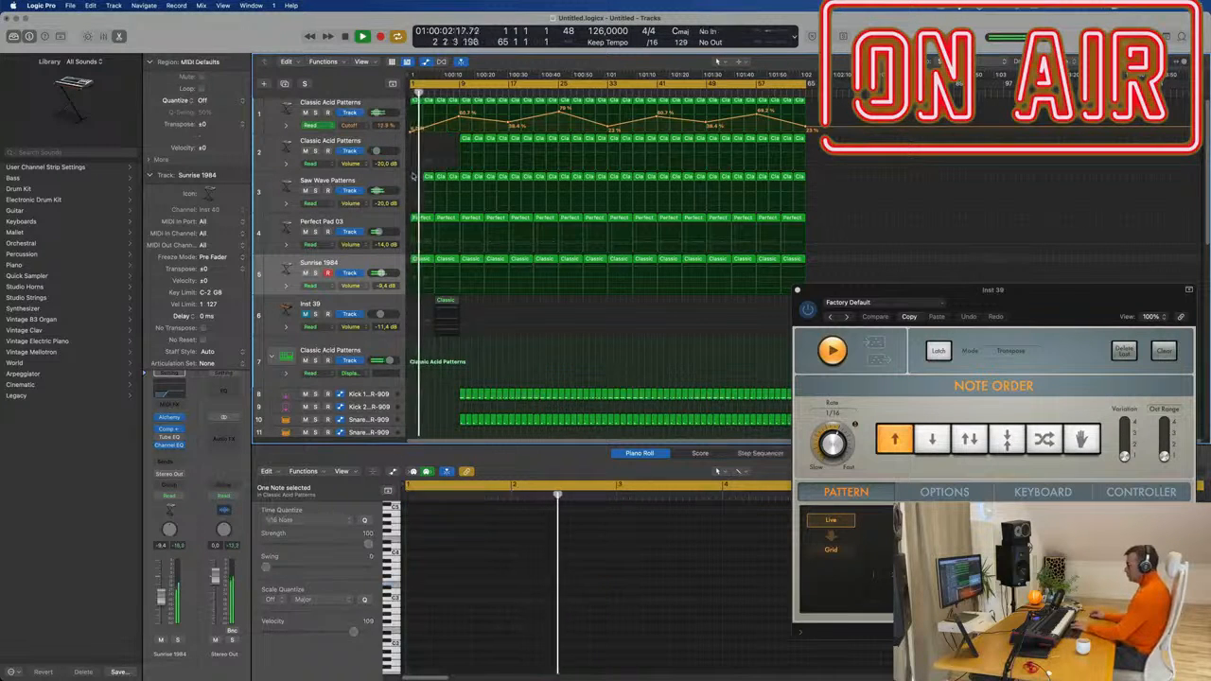
left_click(439, 178)
key("Delete")
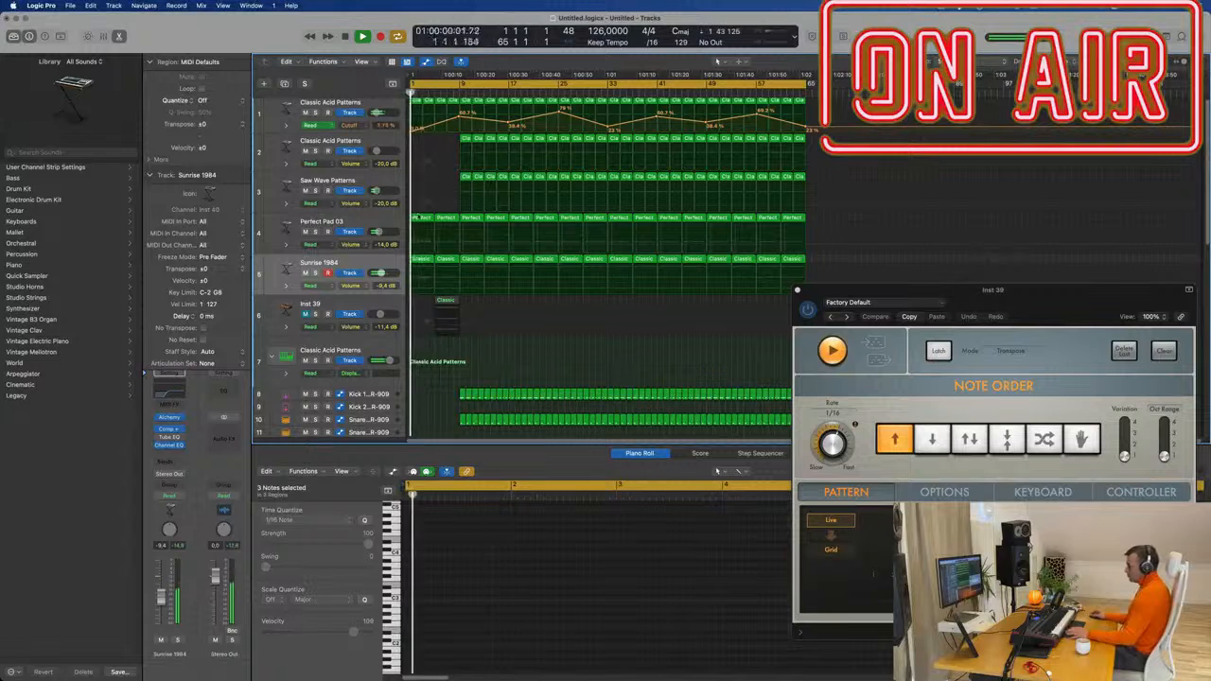
Delete the Perfect Pad 03 regions in the first eight bars, keeping the track itself.
key("super+BackSpace")
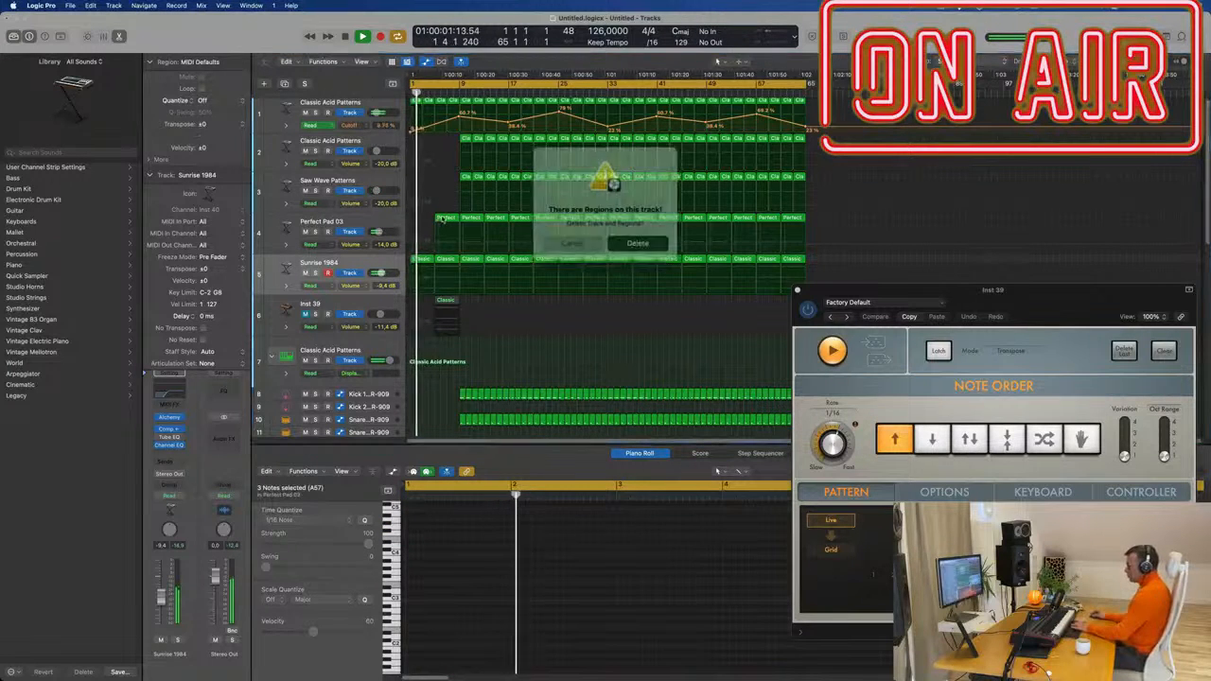
left_click(591, 238)
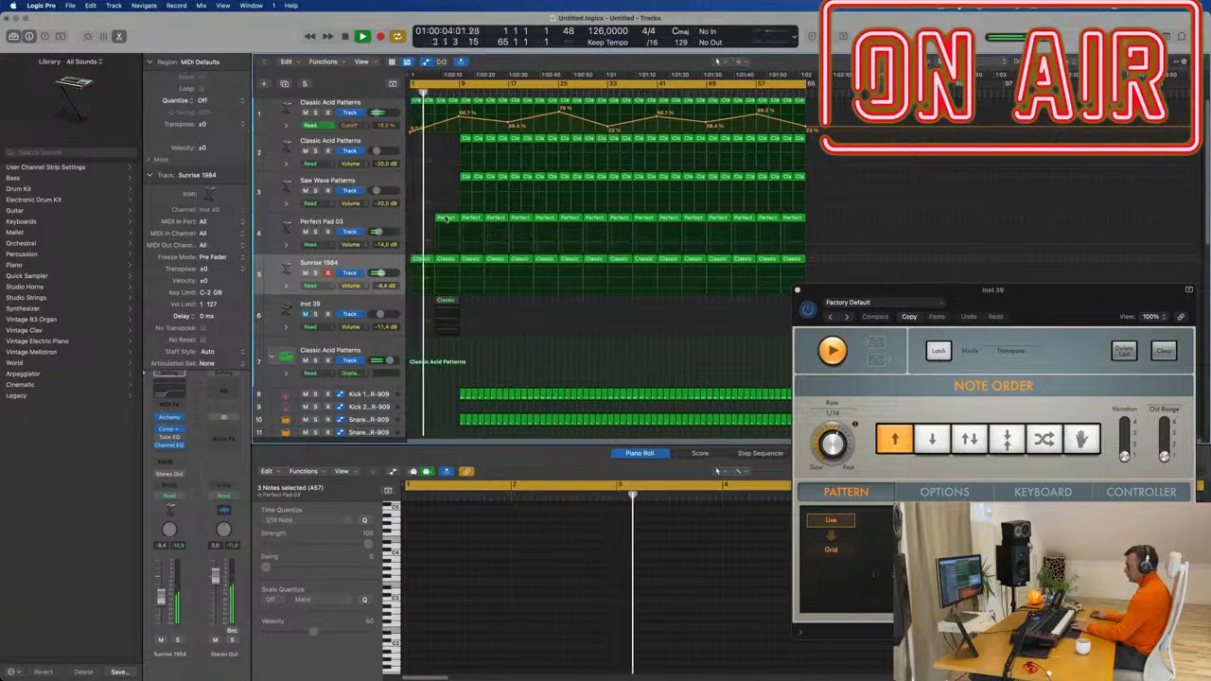
key("Delete")
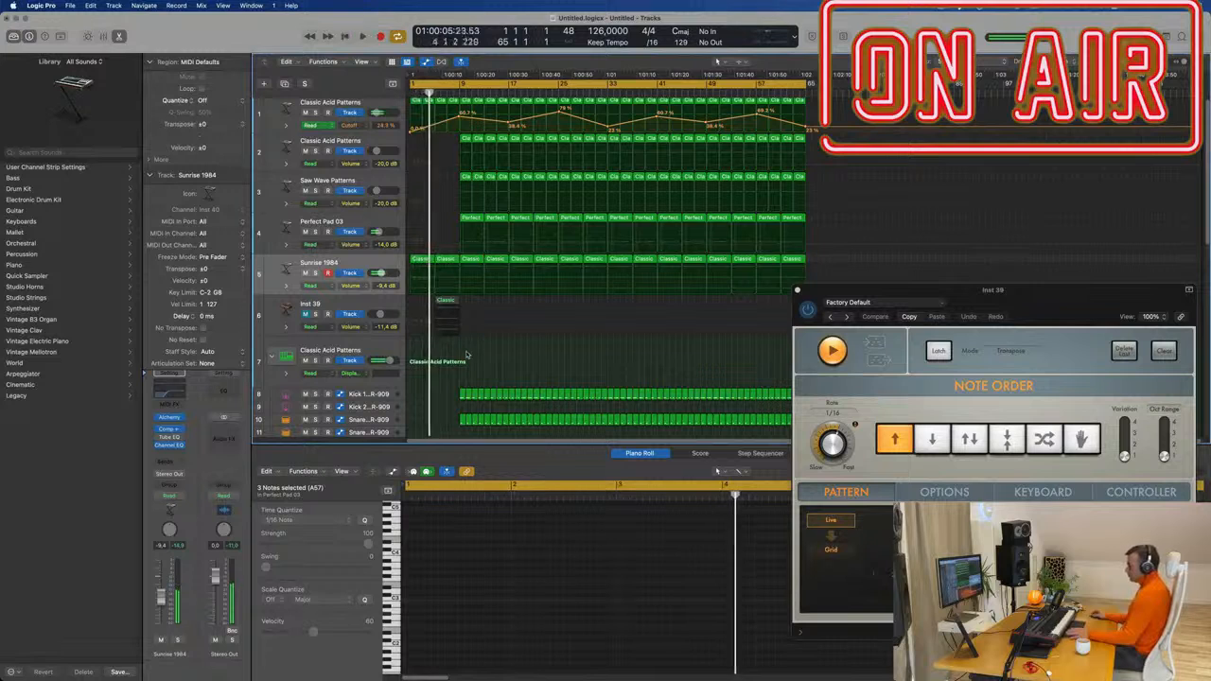
Set the Sunrise 1984 track to Touch automation and nudge its Alchemy Cutoff during playback to record Cutoff automation, closing the plug-in window.
scroll(390, 226, "down", 3)
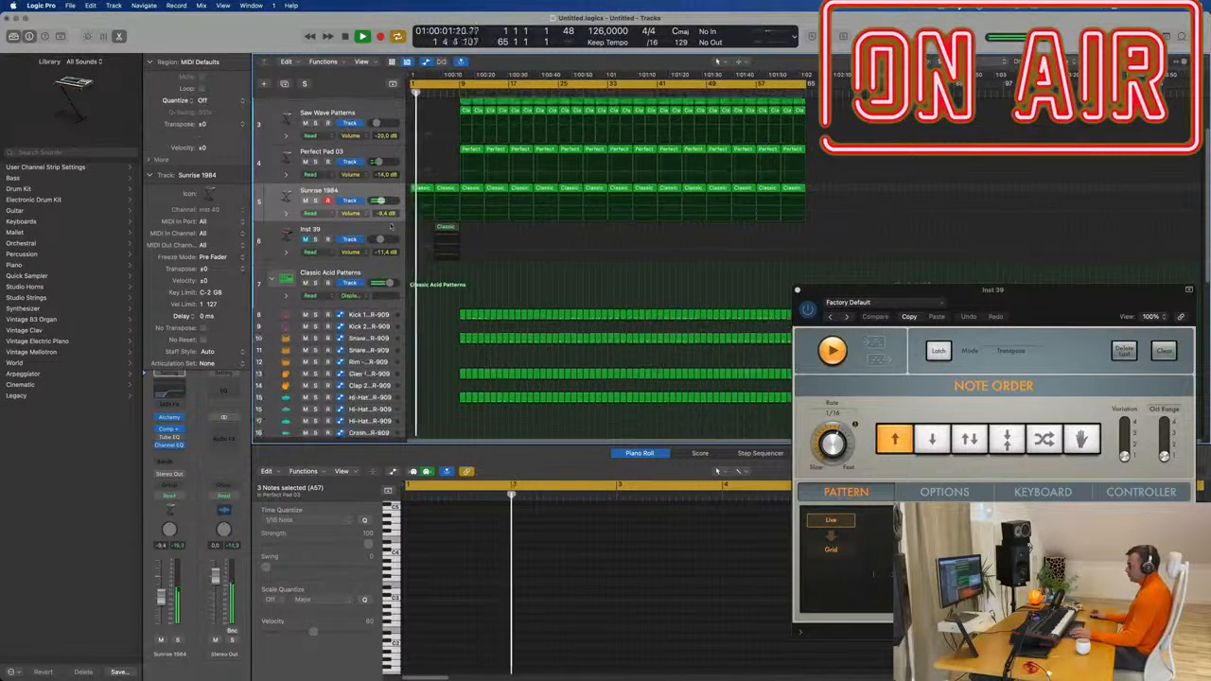
left_click(352, 194)
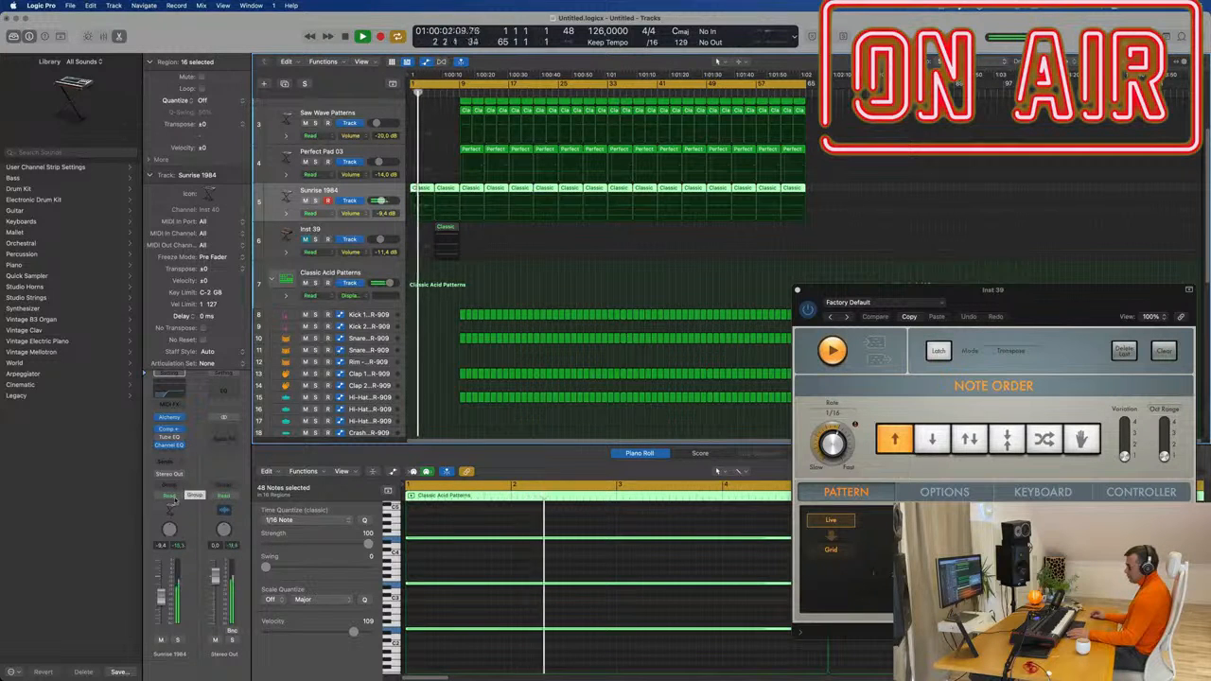
left_click(169, 495)
left_click(175, 508)
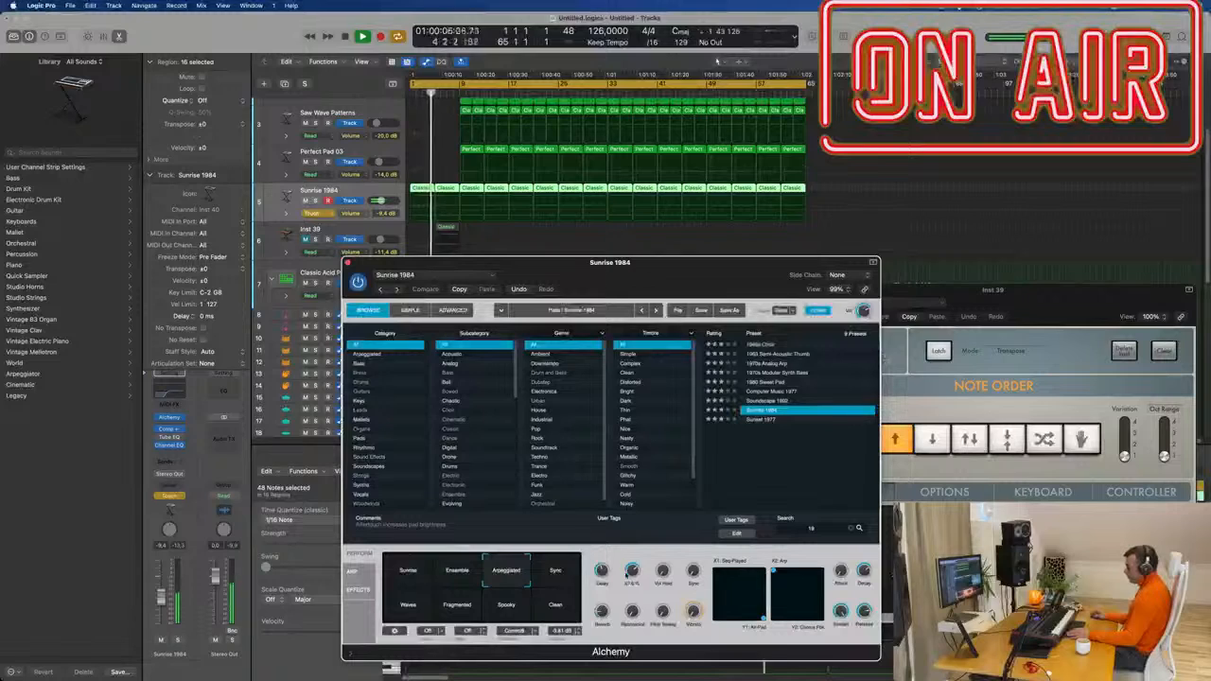
left_click_drag(627, 575, 631, 576)
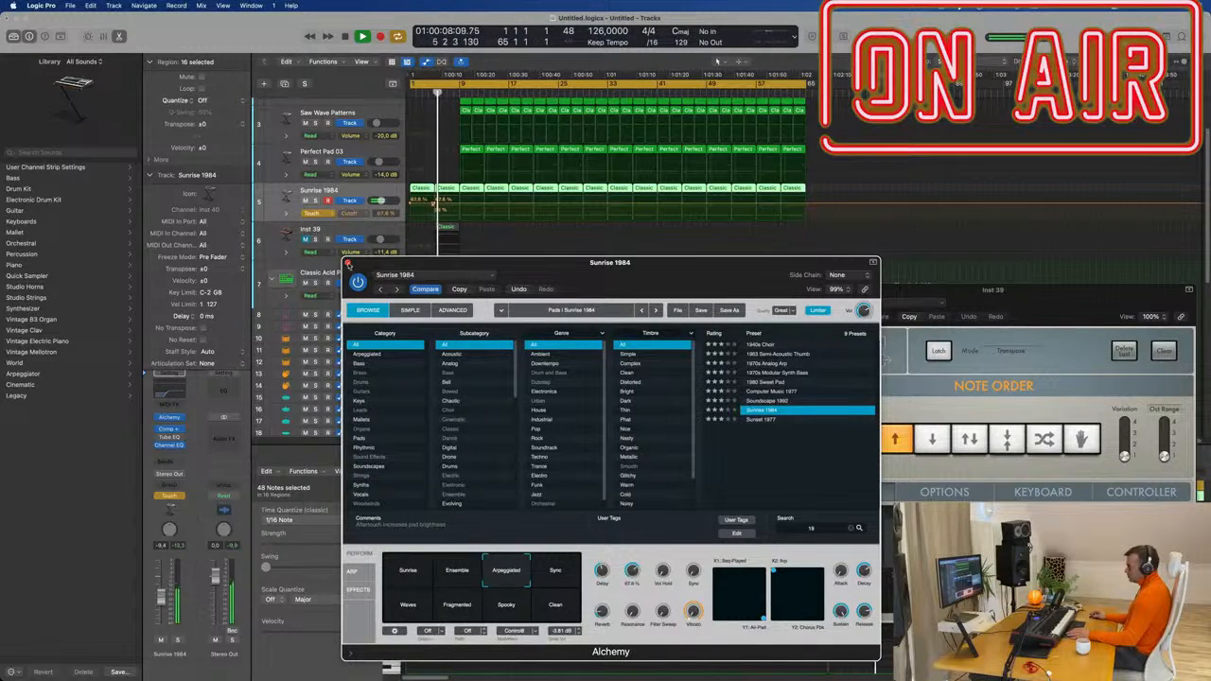
left_click(347, 264)
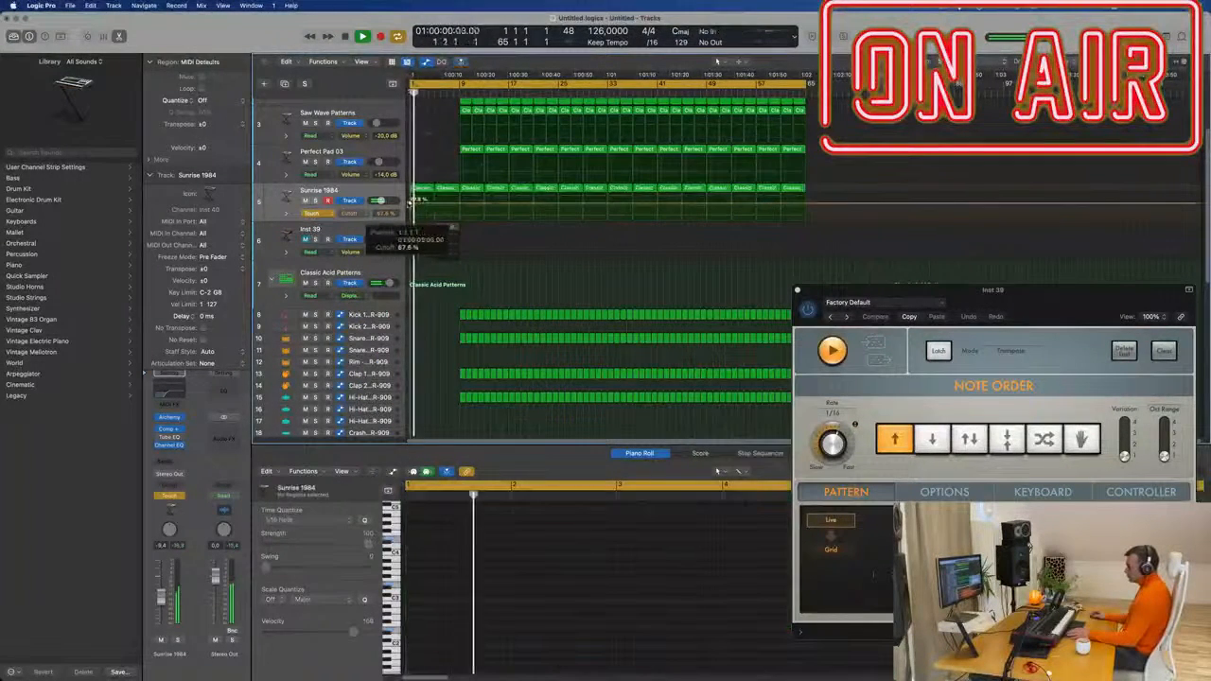
Shape the Sunrise 1984 Cutoff automation as a ramp rising from bar 1 to bar 9, and return the track to Read mode.
key("space")
left_click(460, 205)
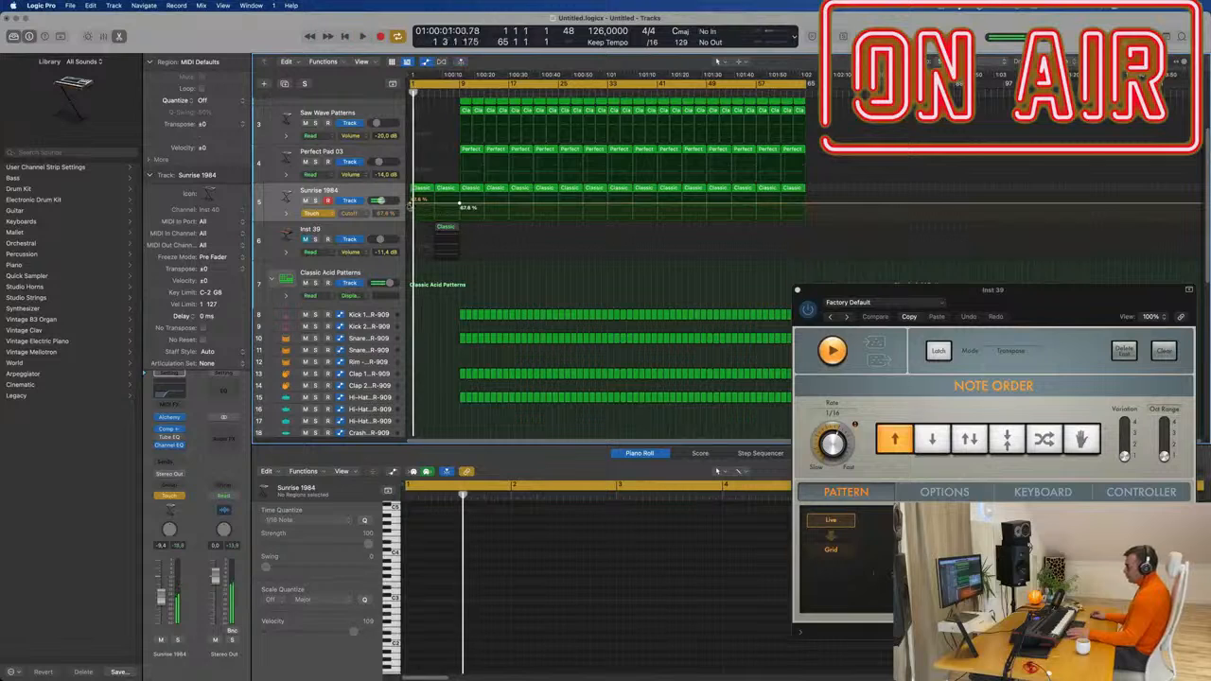
key("space")
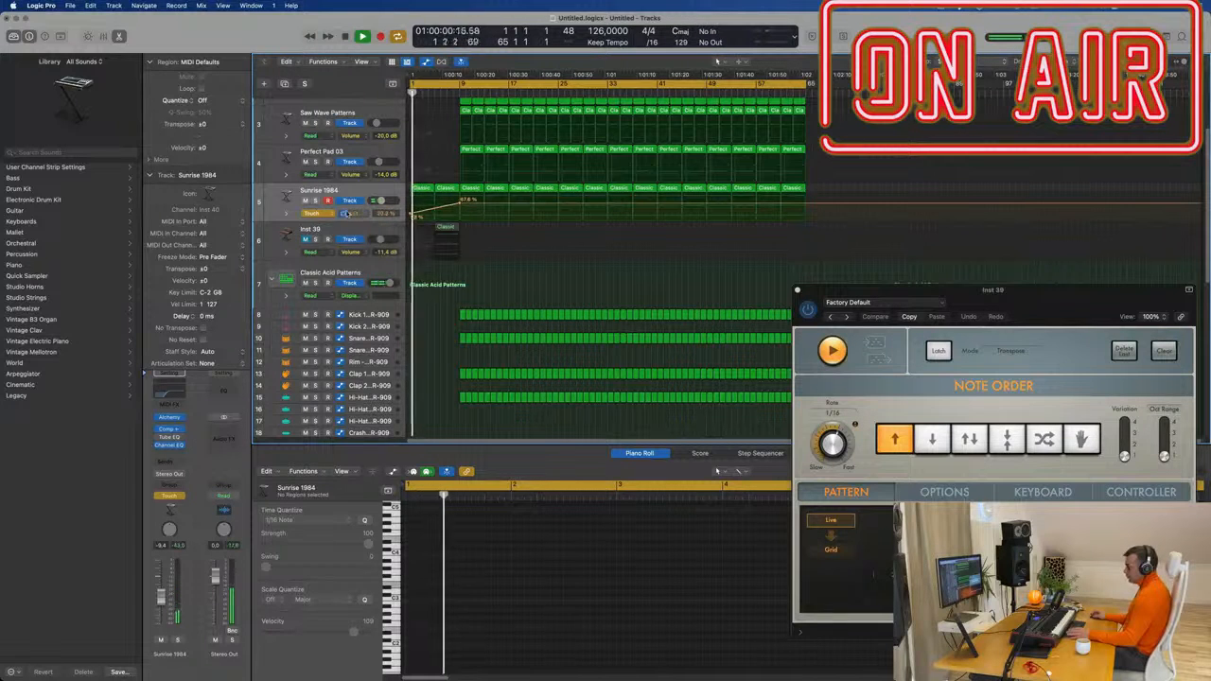
left_click(318, 213)
left_click(319, 205)
Delete the 909 conga and 808 shaker regions in the first eight bars.
scroll(449, 288, "down", 5)
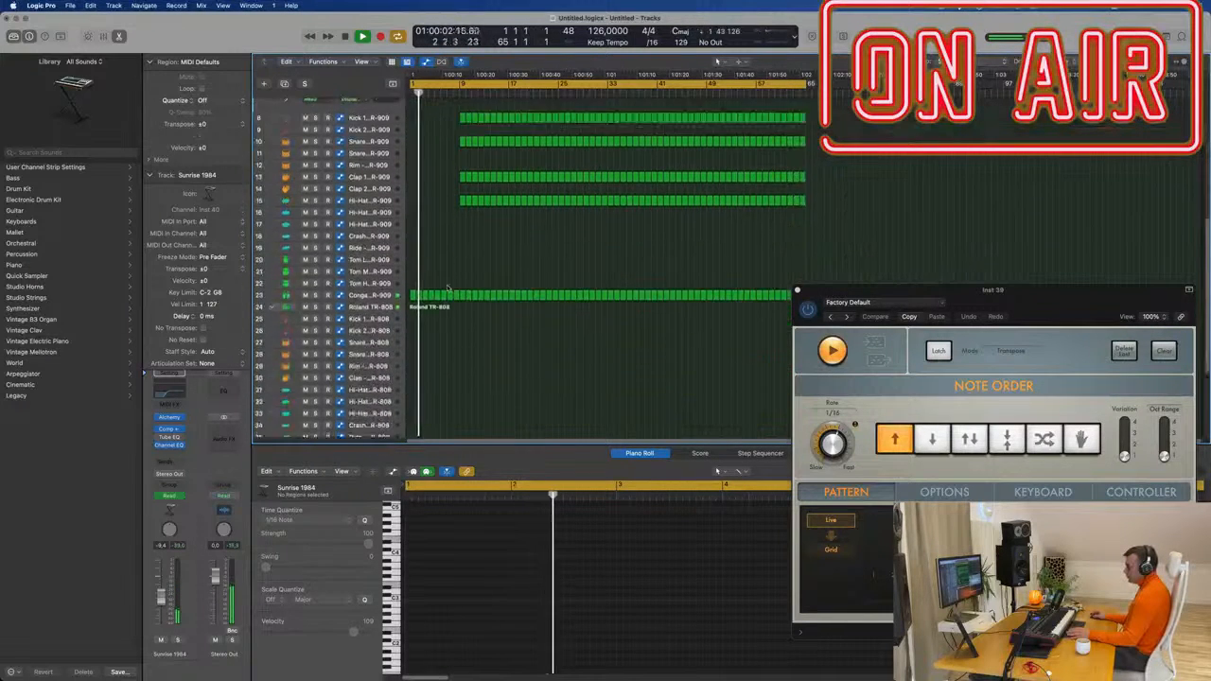
scroll(448, 288, "down", 3)
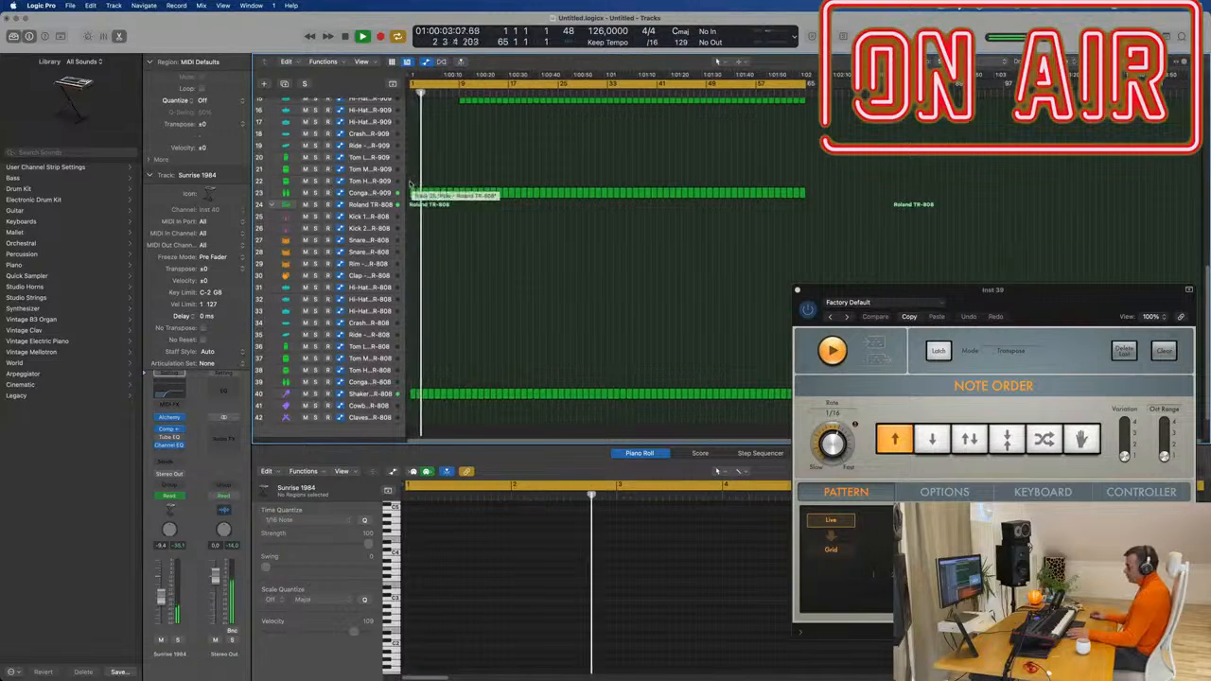
left_click_drag(427, 228, 457, 408)
key("Delete")
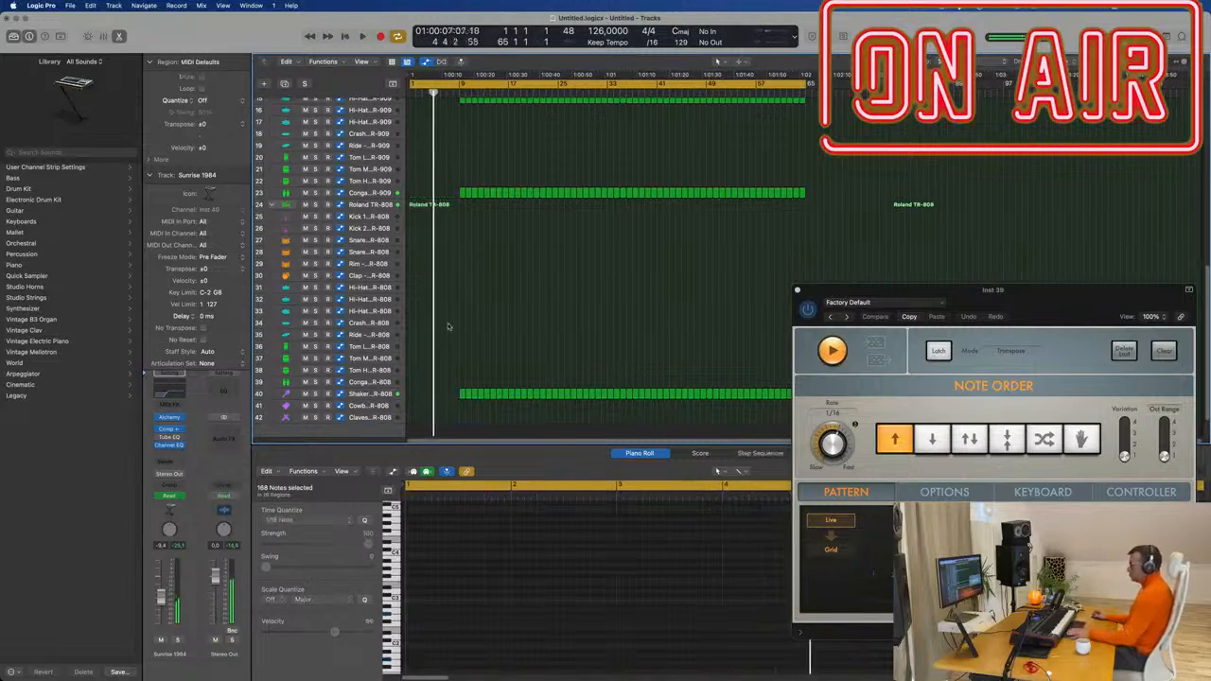
Delete the bar 9 to 16 regions on the second Classic Acid Patterns, Saw Wave Patterns and Perfect Pad 03 tracks.
scroll(454, 274, "up", 10)
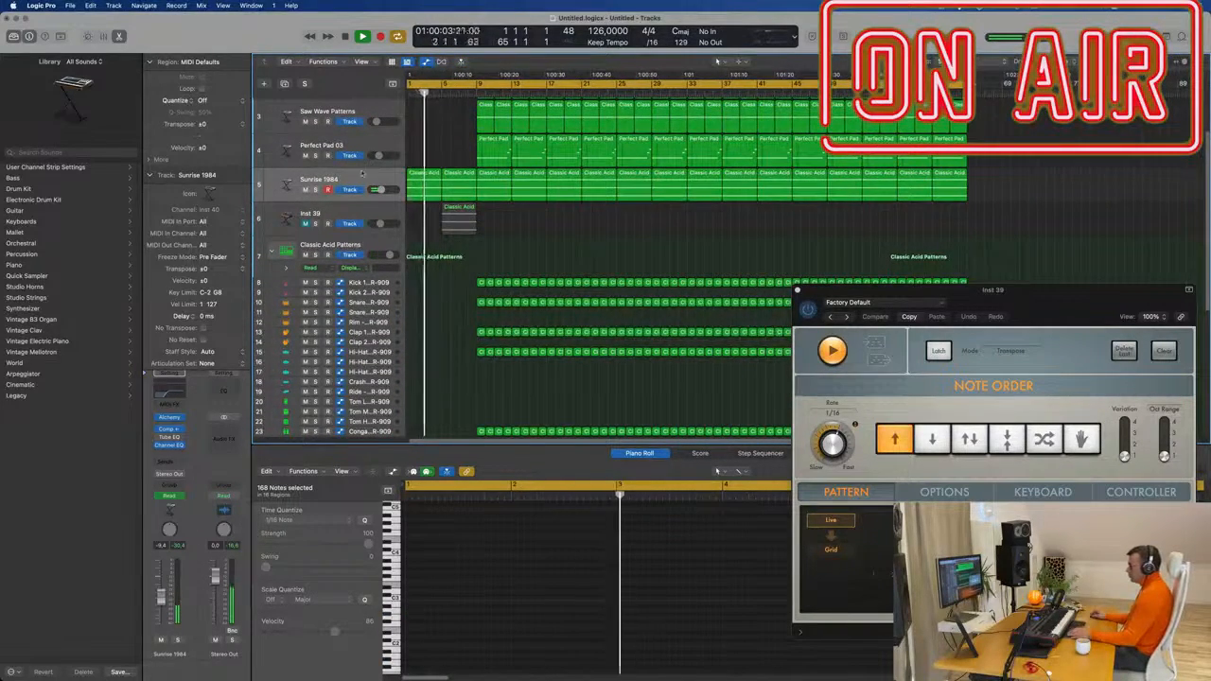
scroll(443, 177, "up", 2)
scroll(444, 179, "up", 3)
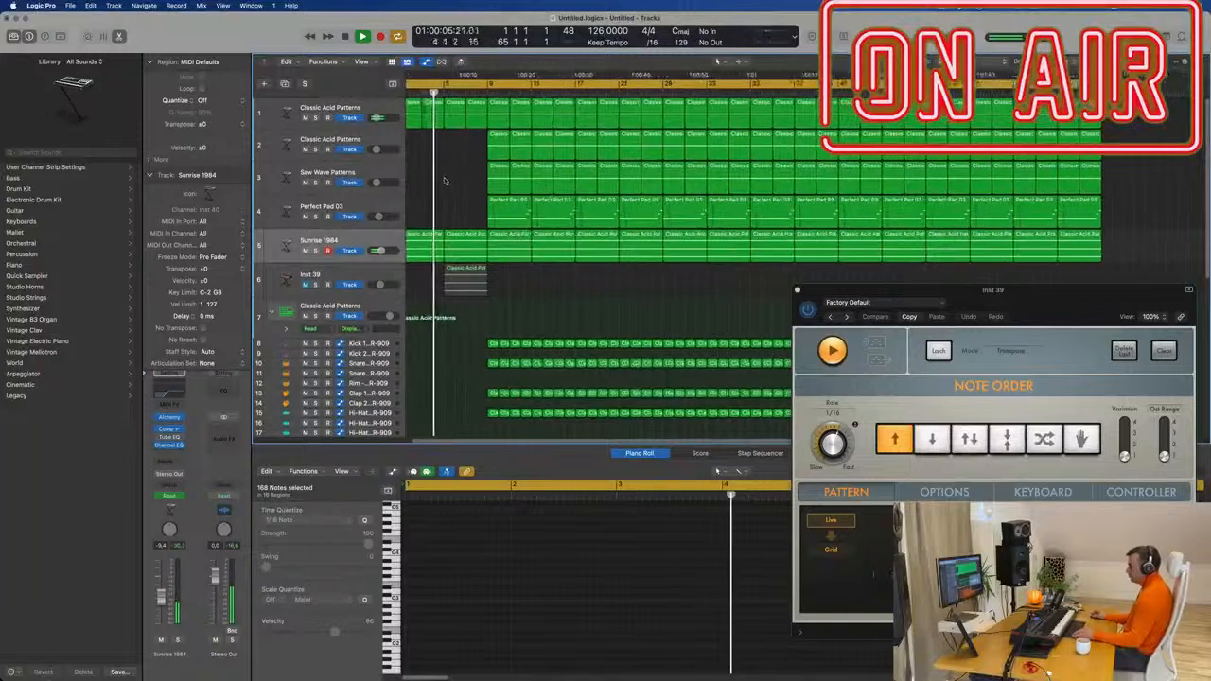
scroll(445, 181, "down", 2)
scroll(445, 179, "up", 2)
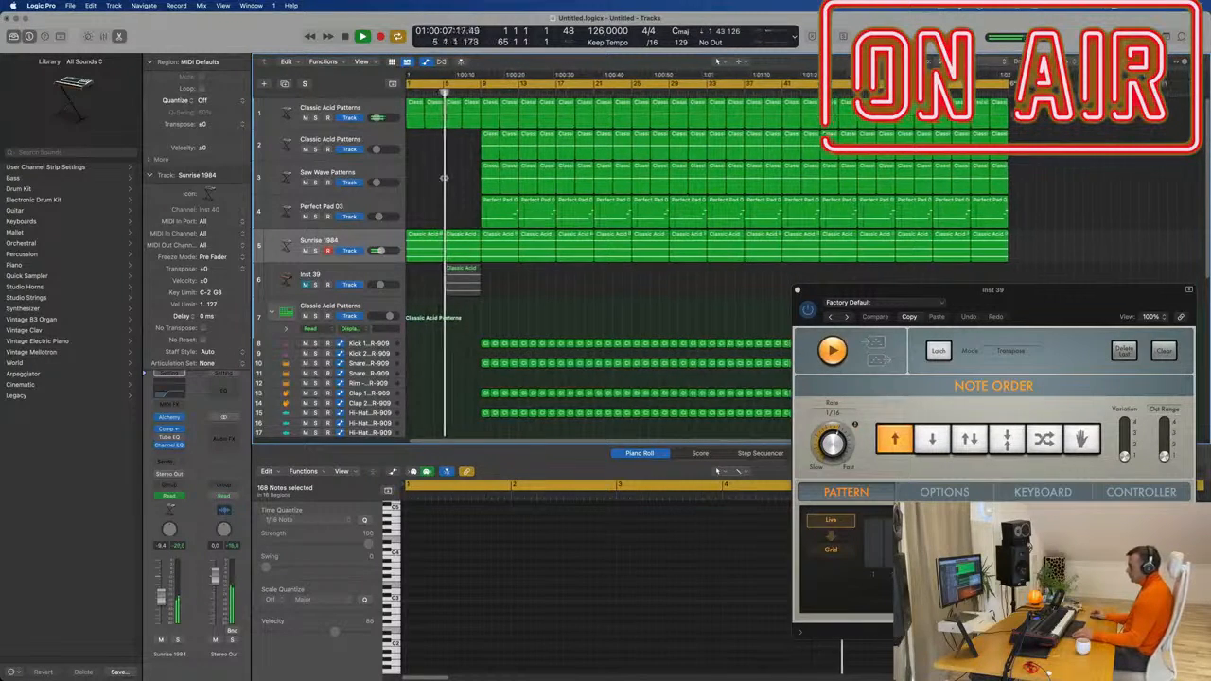
scroll(441, 193, "down", 4)
scroll(440, 196, "down", 2)
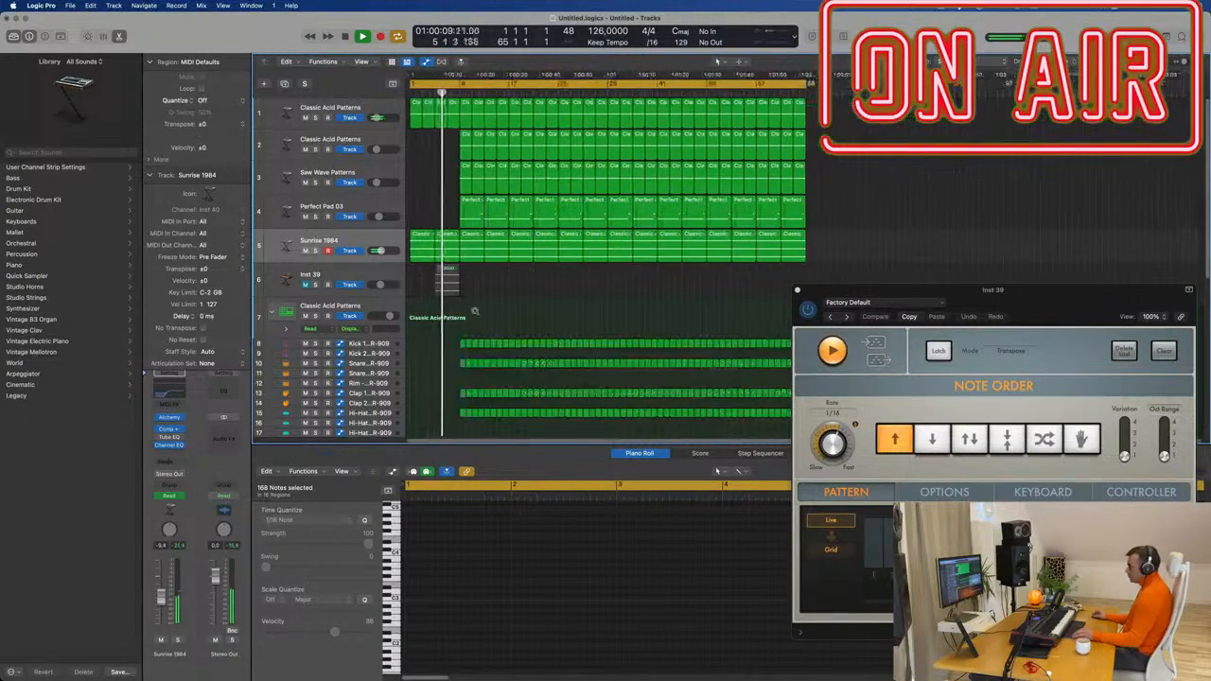
scroll(437, 161, "down", 1)
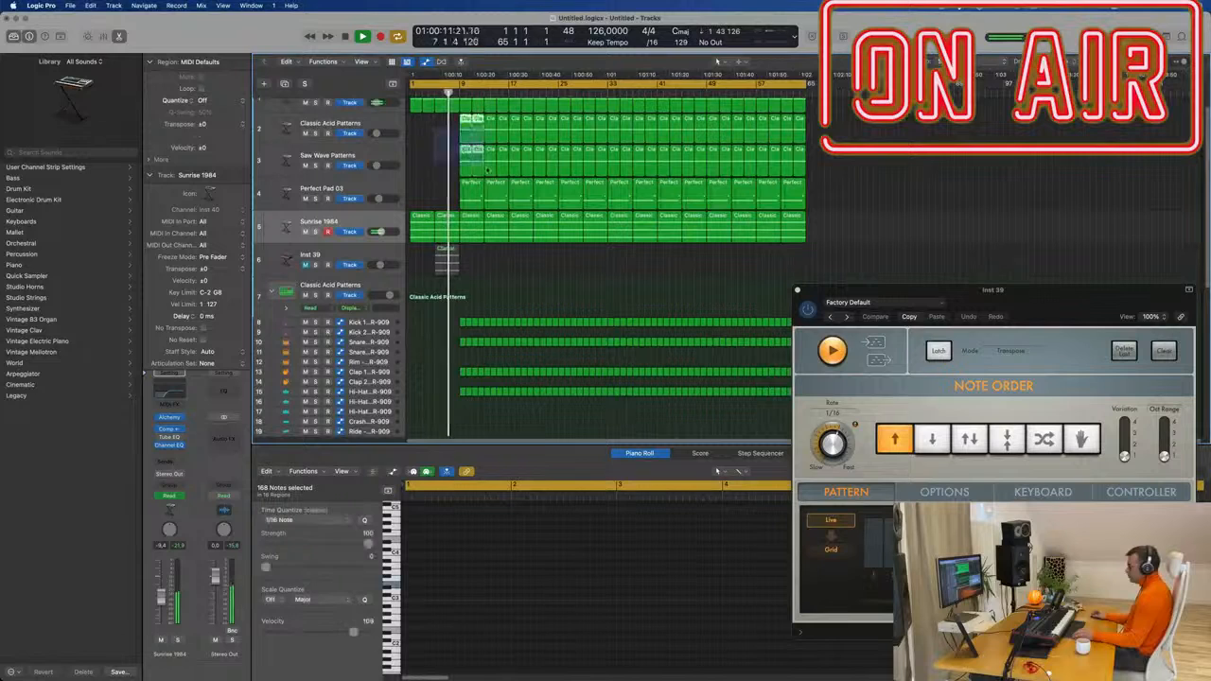
left_click_drag(436, 131, 469, 194)
key("Delete")
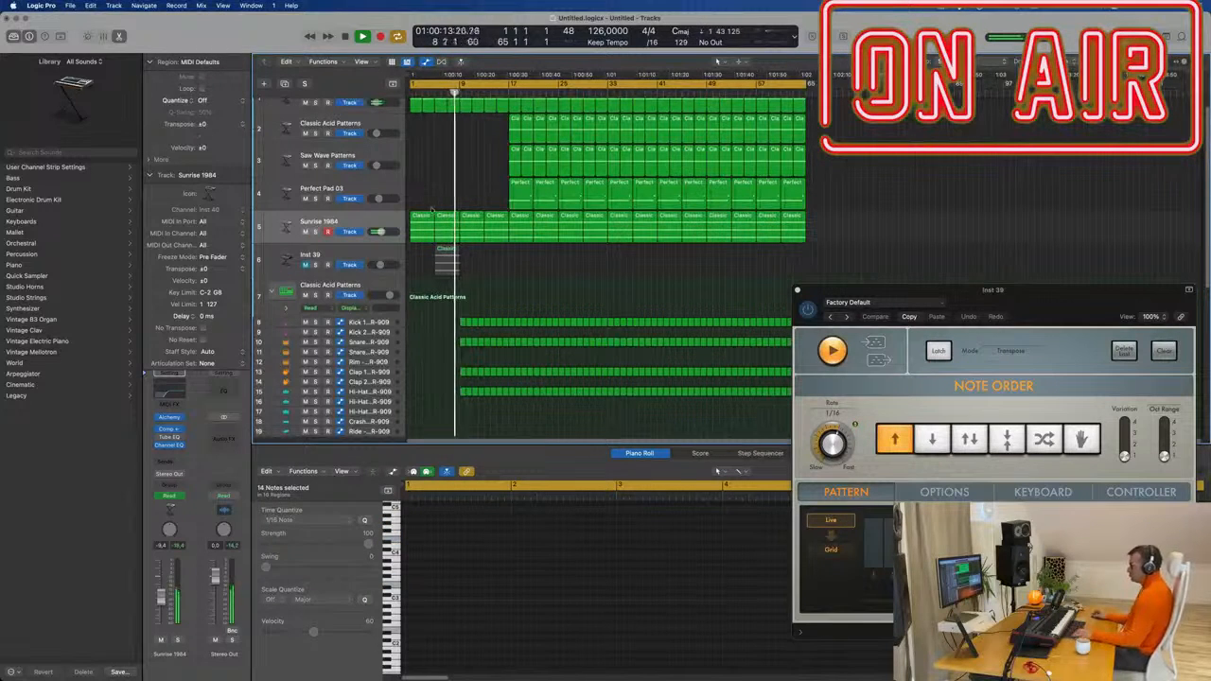
Delete the 909 snare, clap, hi-hat and conga and 808 shaker regions in bars 9 to 16, keeping the kick.
scroll(503, 274, "up", 1)
scroll(506, 284, "down", 1)
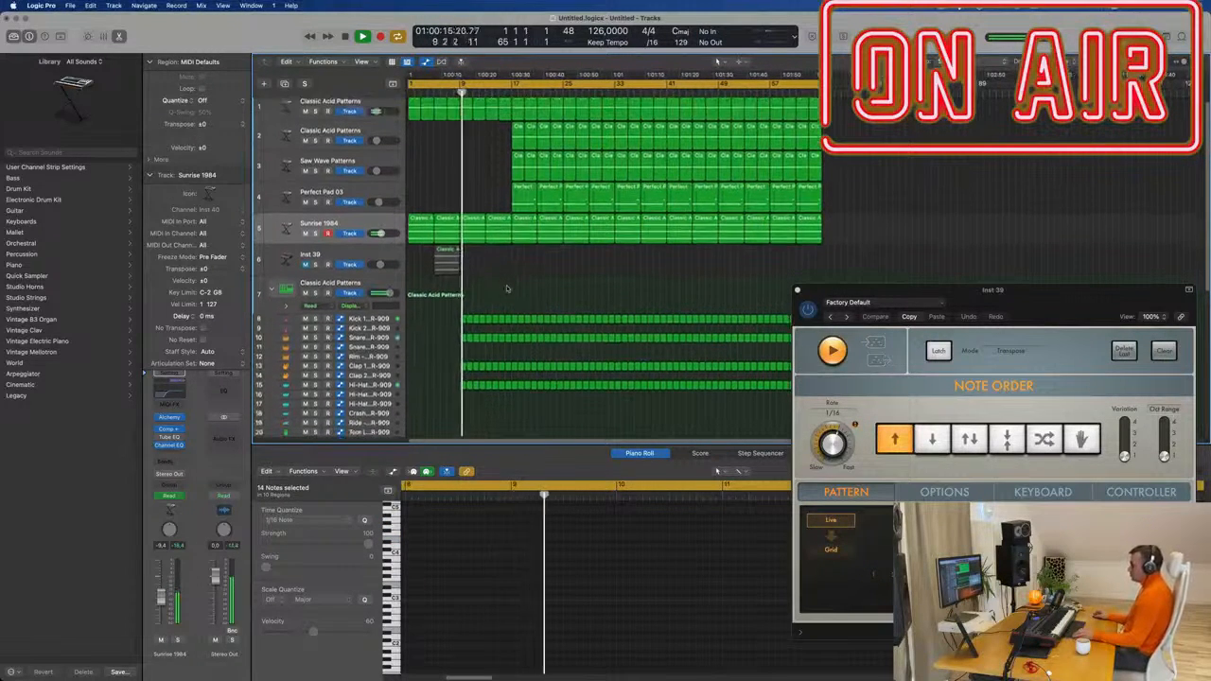
scroll(506, 285, "down", 3)
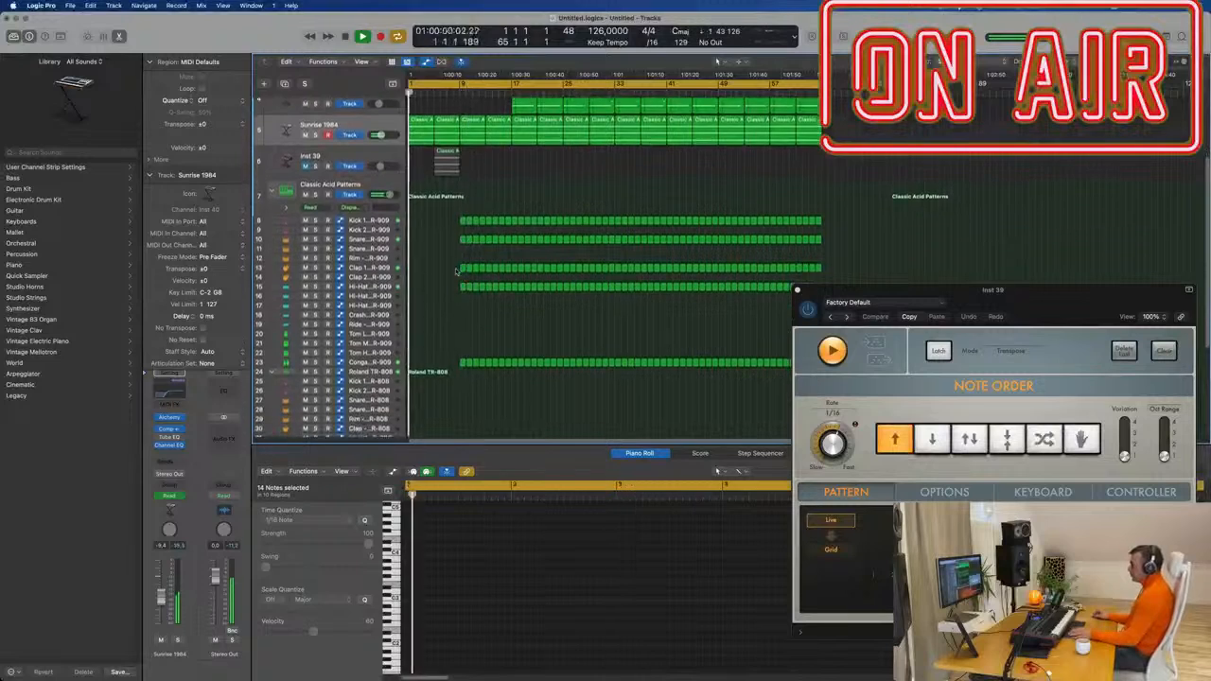
scroll(458, 270, "down", 2)
scroll(447, 233, "down", 2)
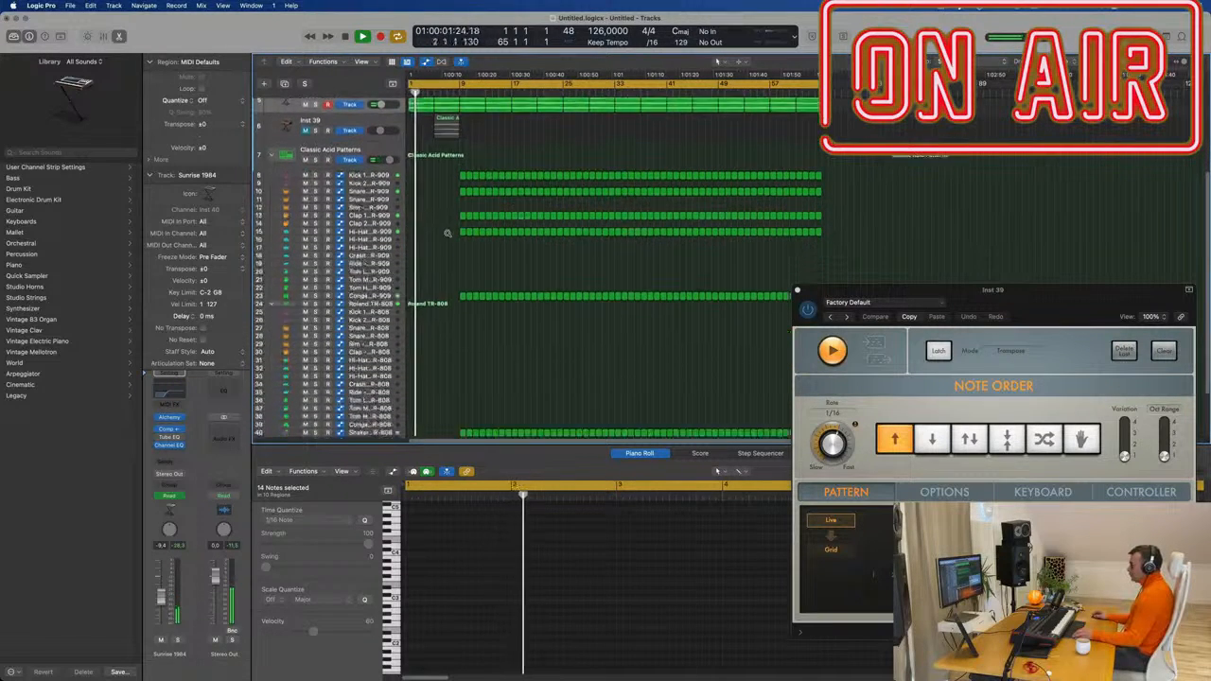
scroll(448, 232, "down", 2)
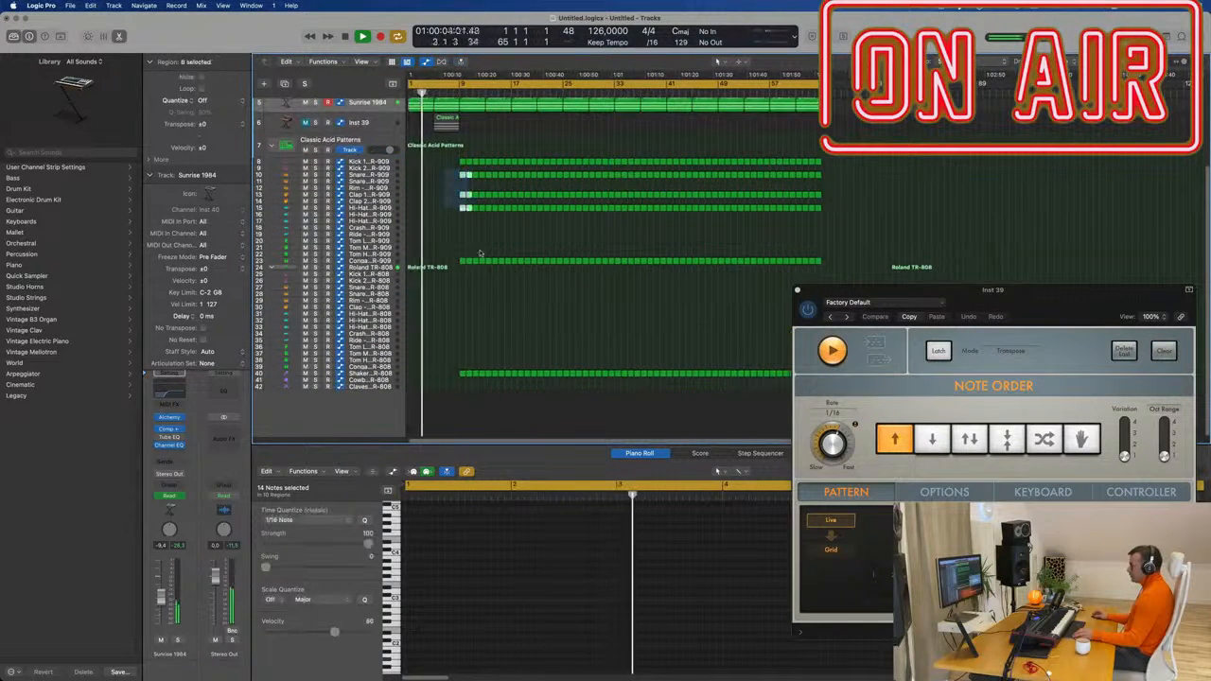
left_click_drag(480, 253, 481, 416)
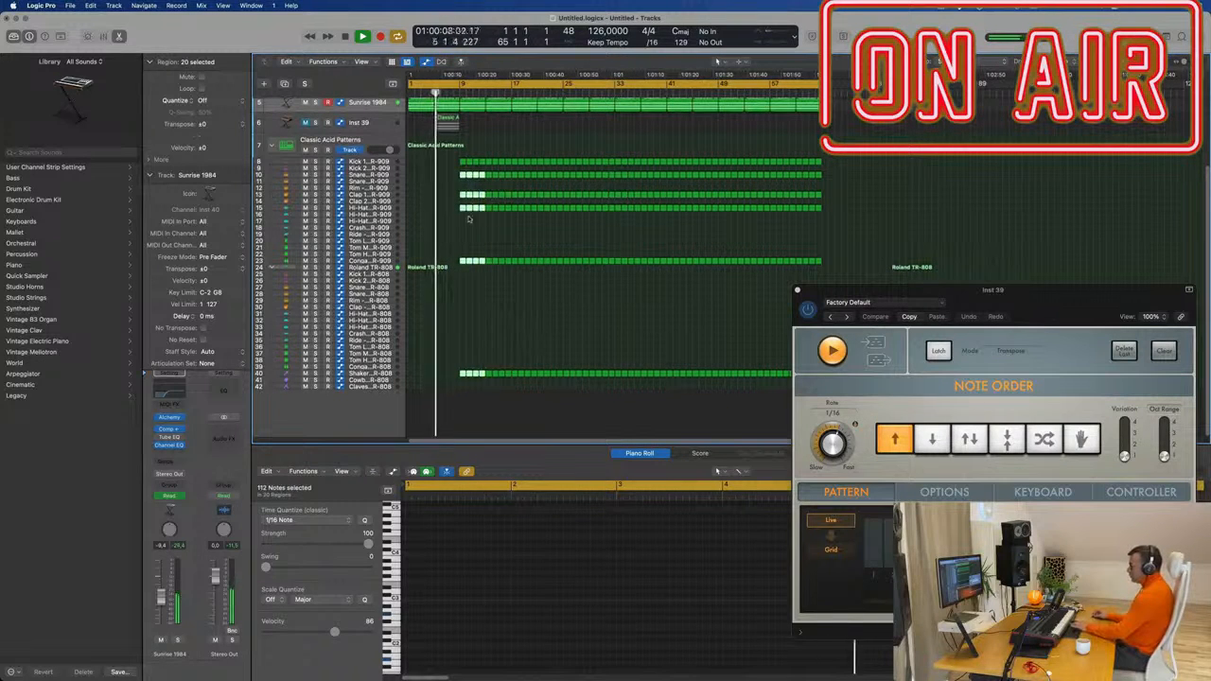
key("Delete")
left_click_drag(478, 185, 505, 389)
key("Delete")
Enlarge the Sunrise 1984 track and slope its Cutoff automation down from bar 9 to about 45% at bar 17.
scroll(461, 326, "up", 4)
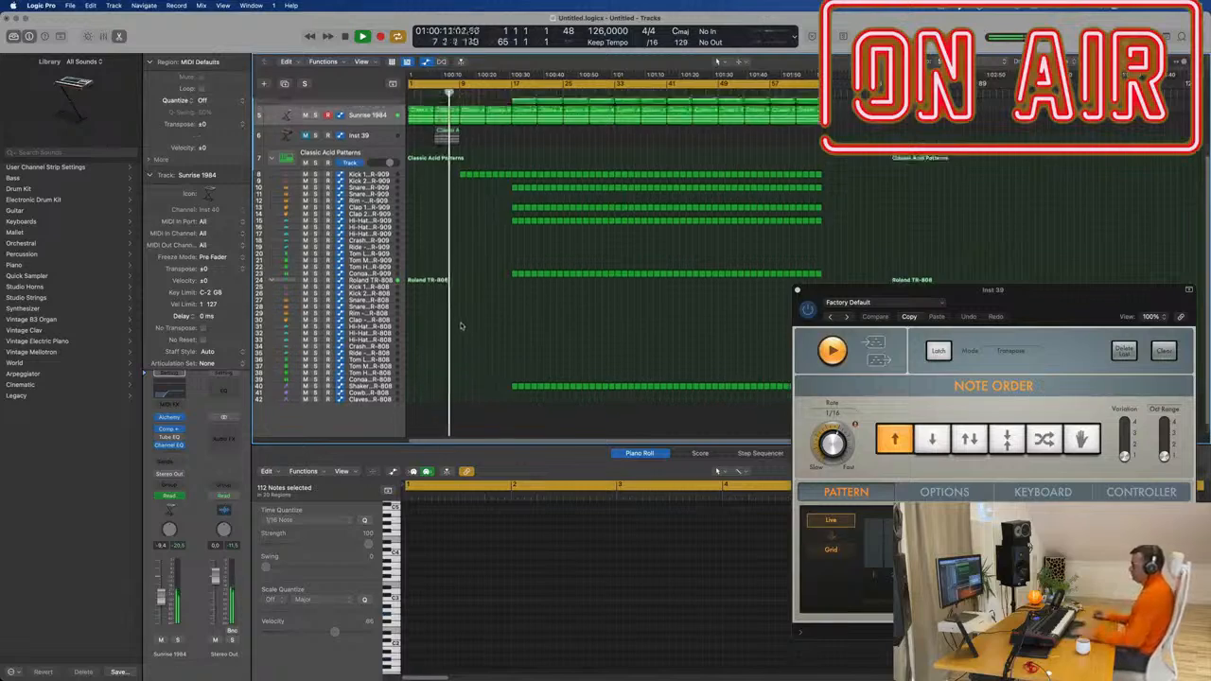
scroll(466, 300, "up", 1)
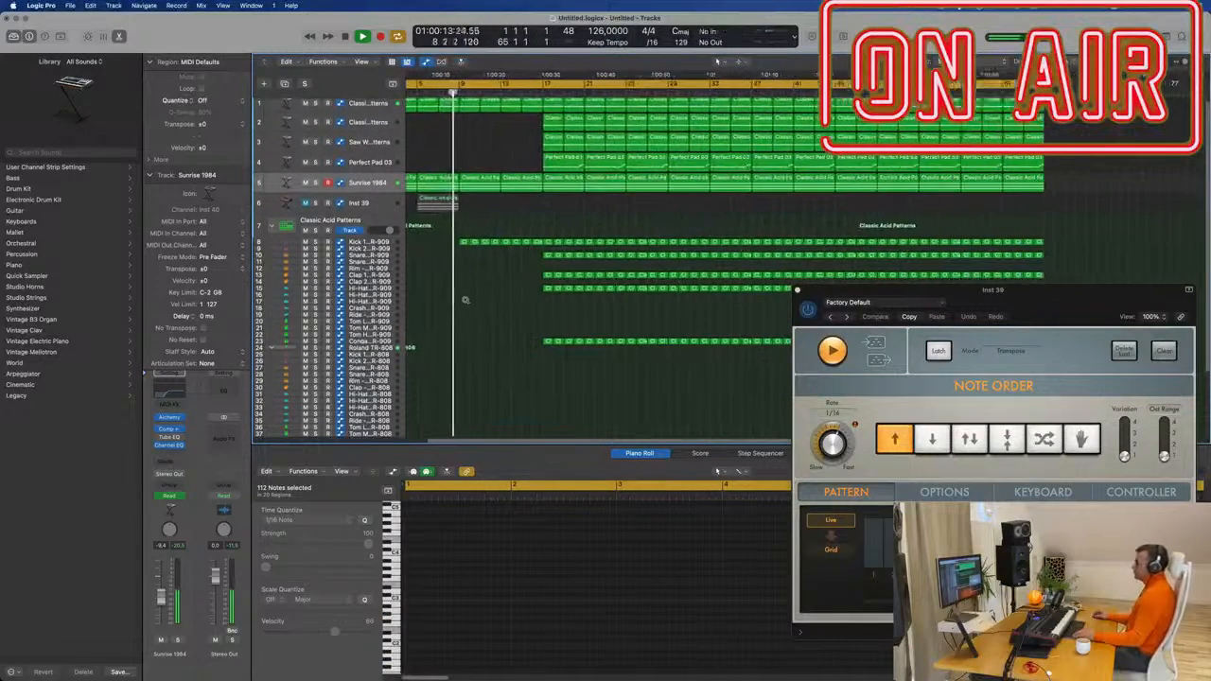
scroll(466, 301, "down", 3)
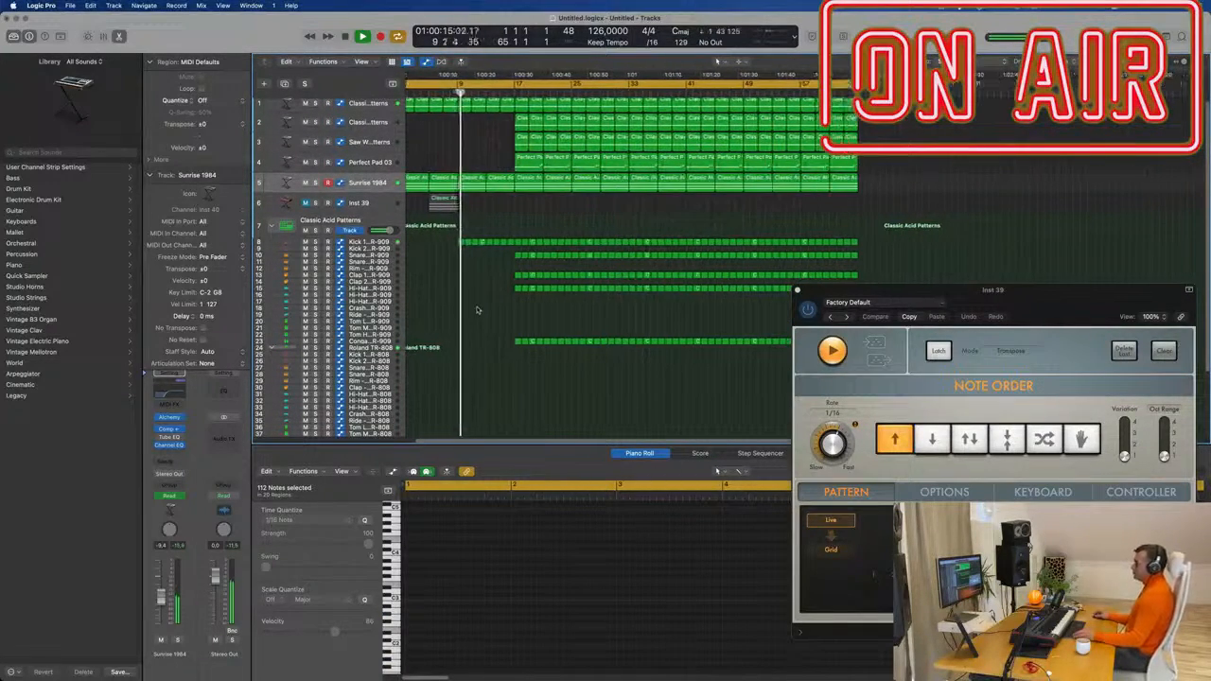
scroll(473, 307, "up", 2)
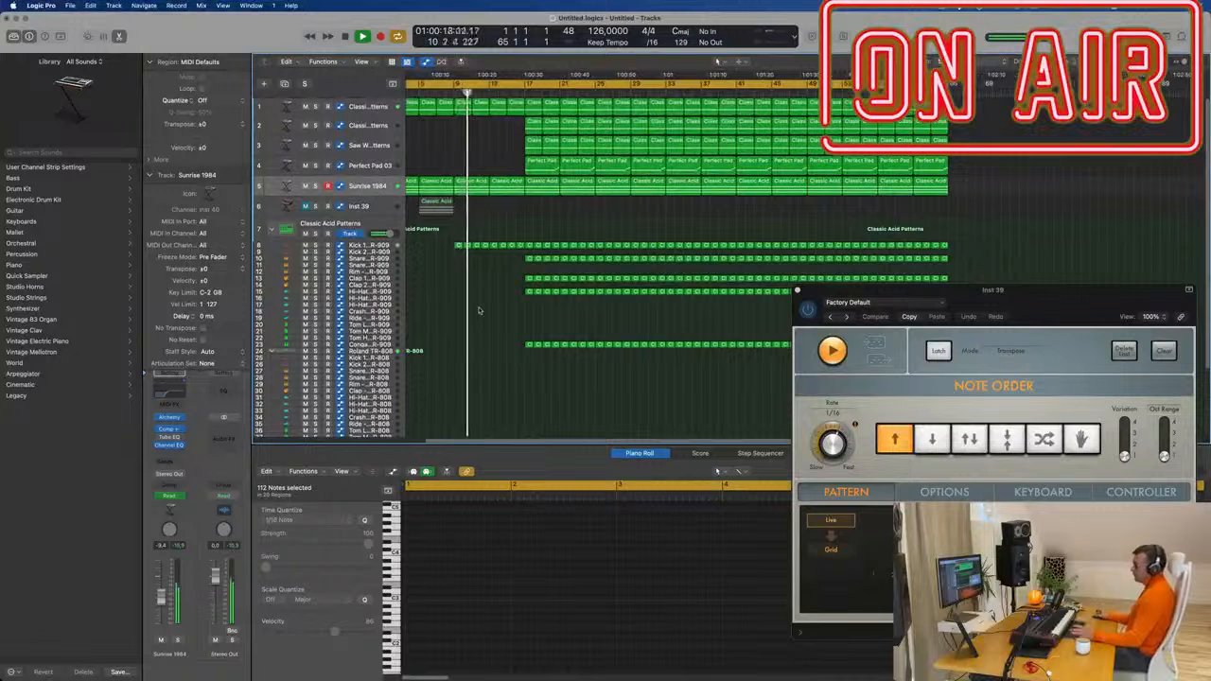
left_click_drag(369, 194, 371, 238)
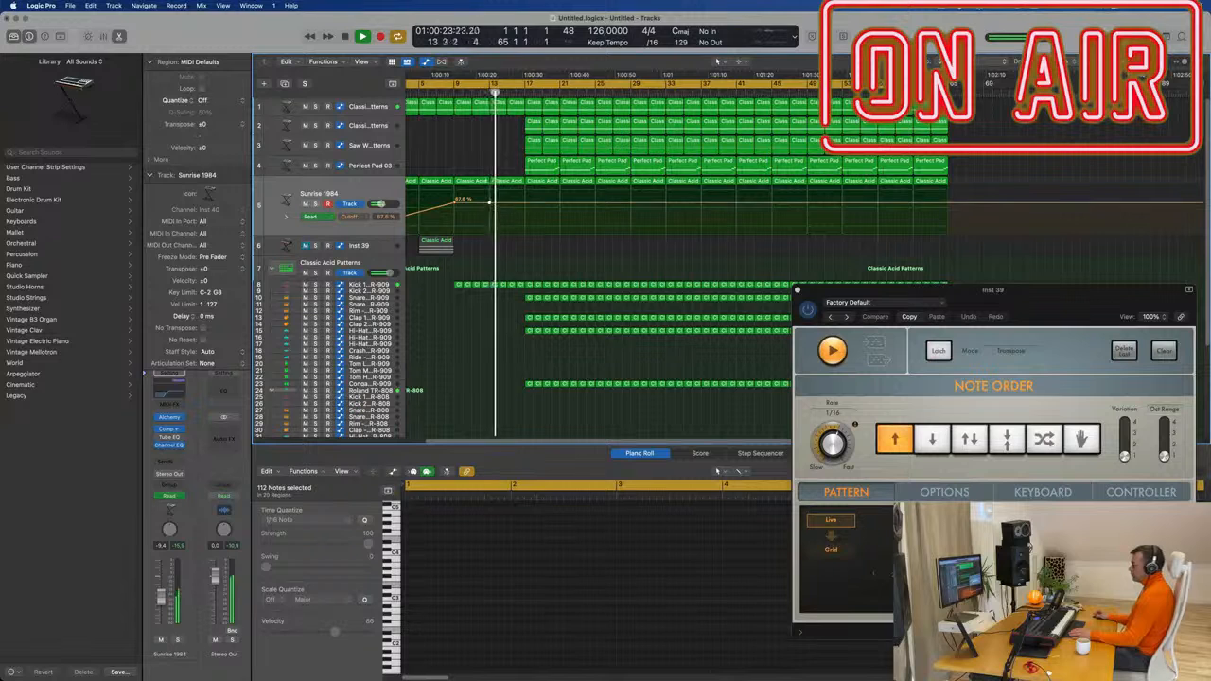
left_click_drag(489, 202, 525, 216)
scroll(496, 142, "left", 3)
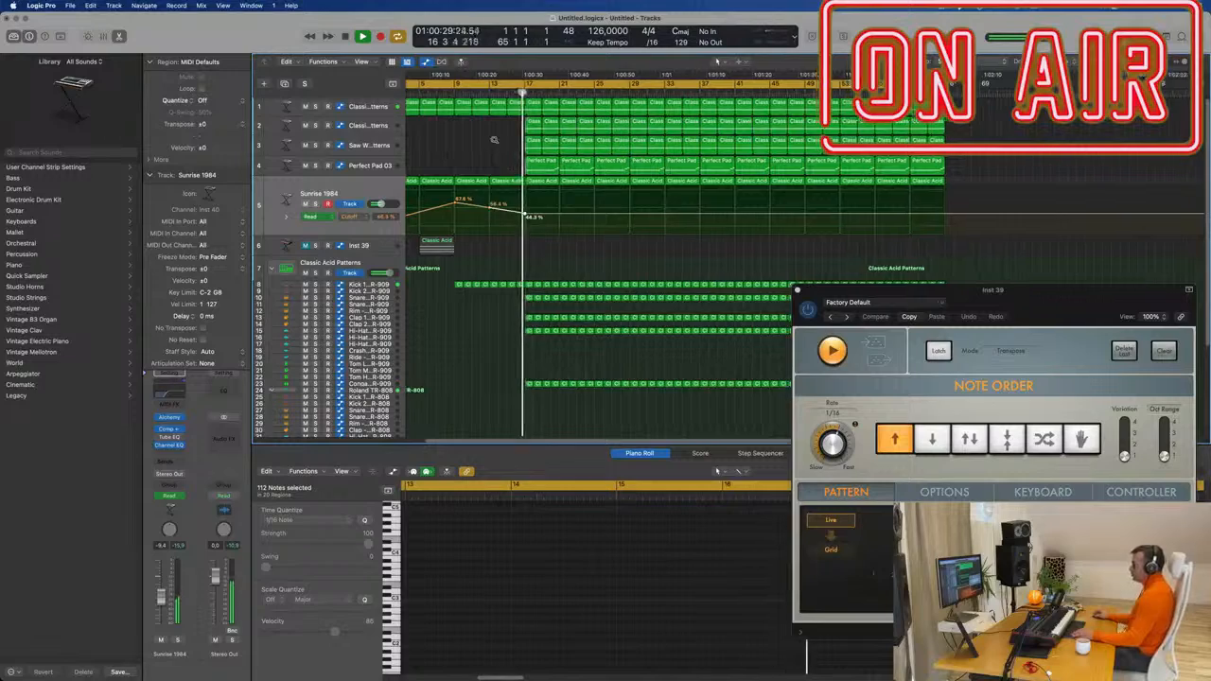